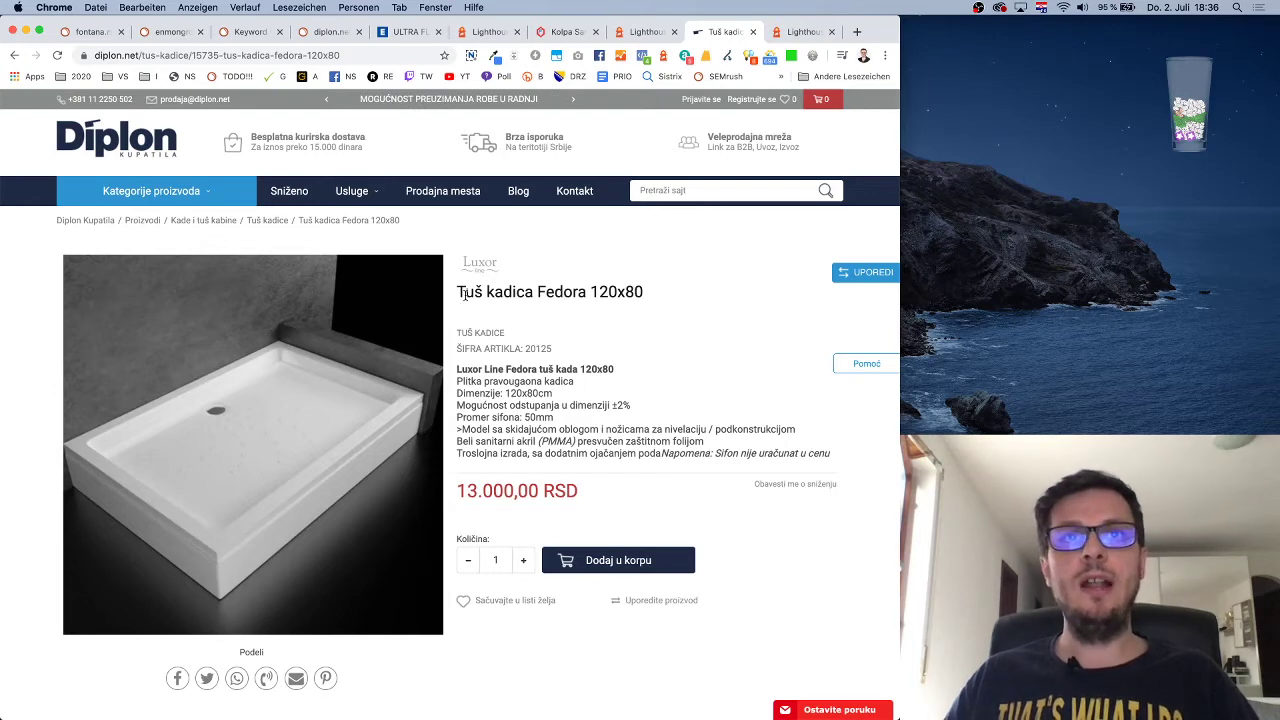
Examine the product title "Tuš kadica Fedora 120x80", highlighting the product type, model name and dimensions separately
drag(459, 291, 645, 293)
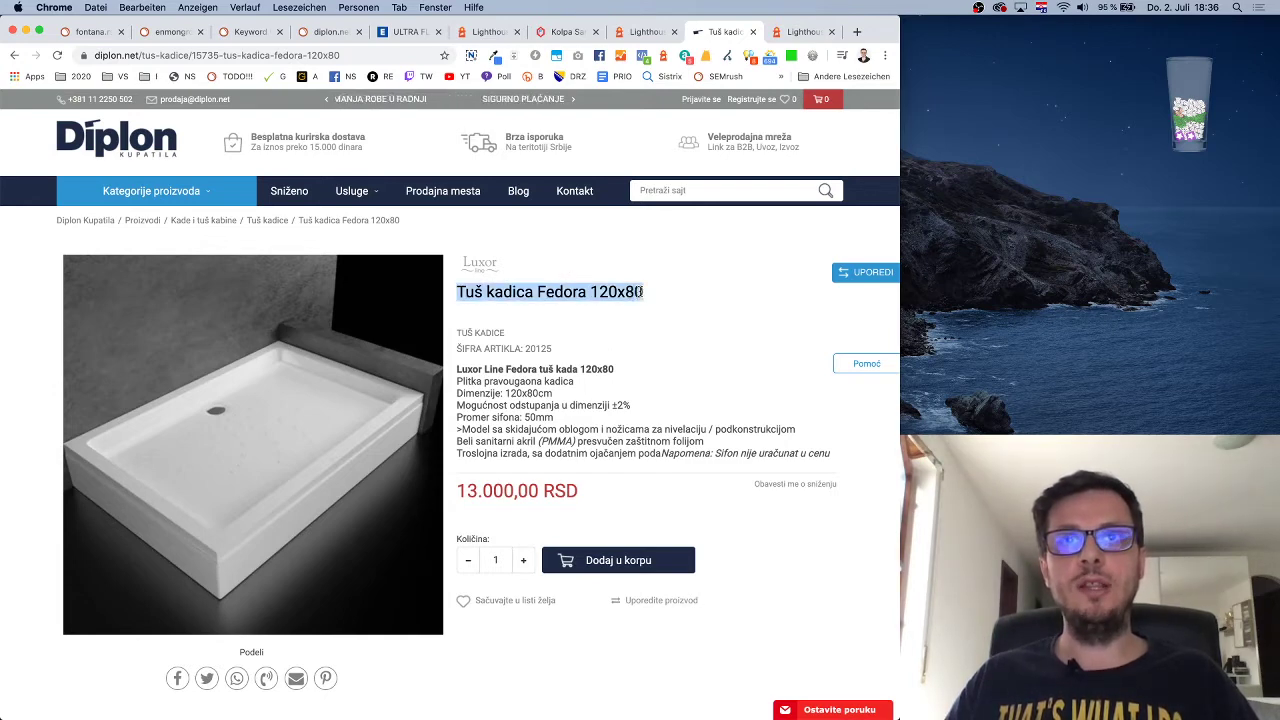
click(660, 308)
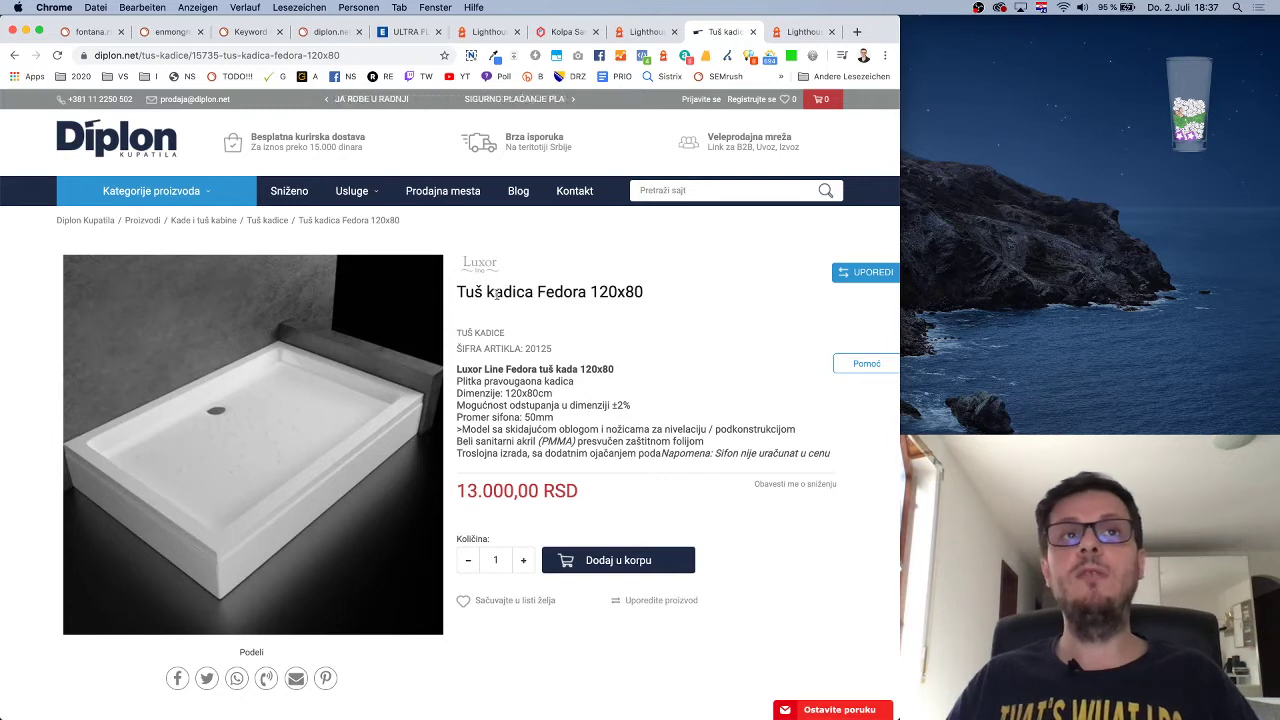
drag(458, 291, 519, 291)
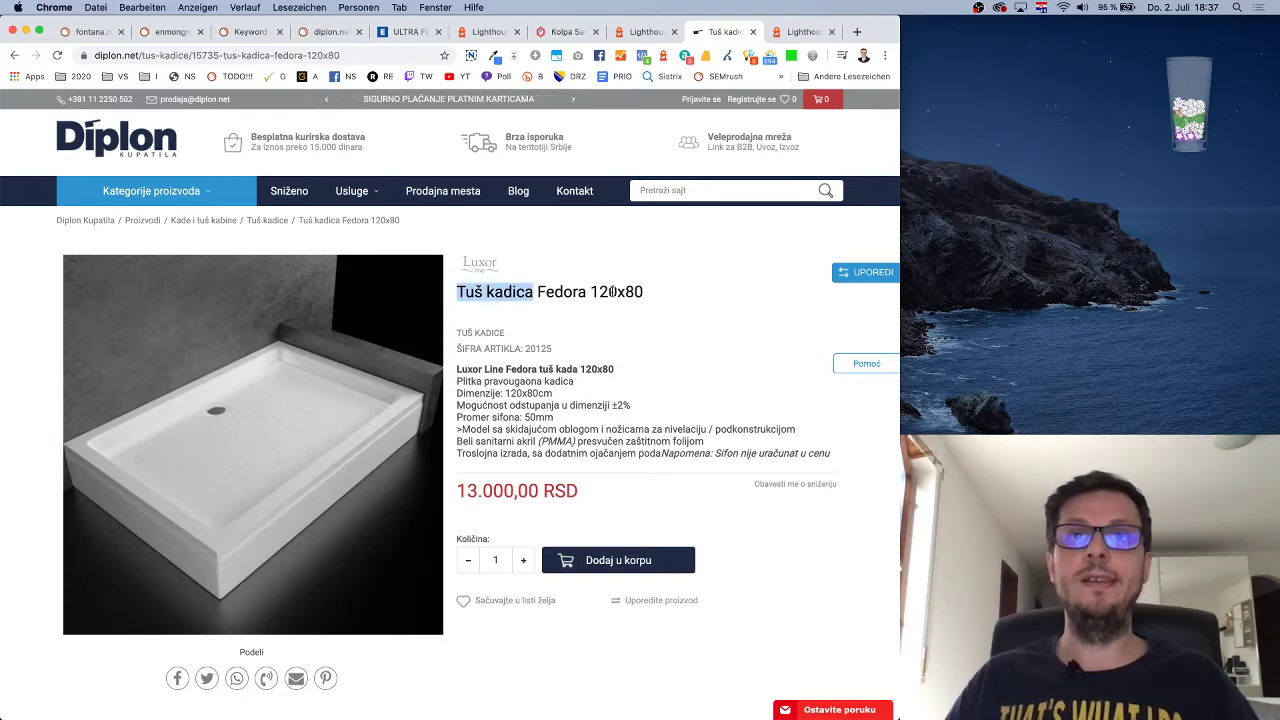
click(592, 291)
double_click(628, 291)
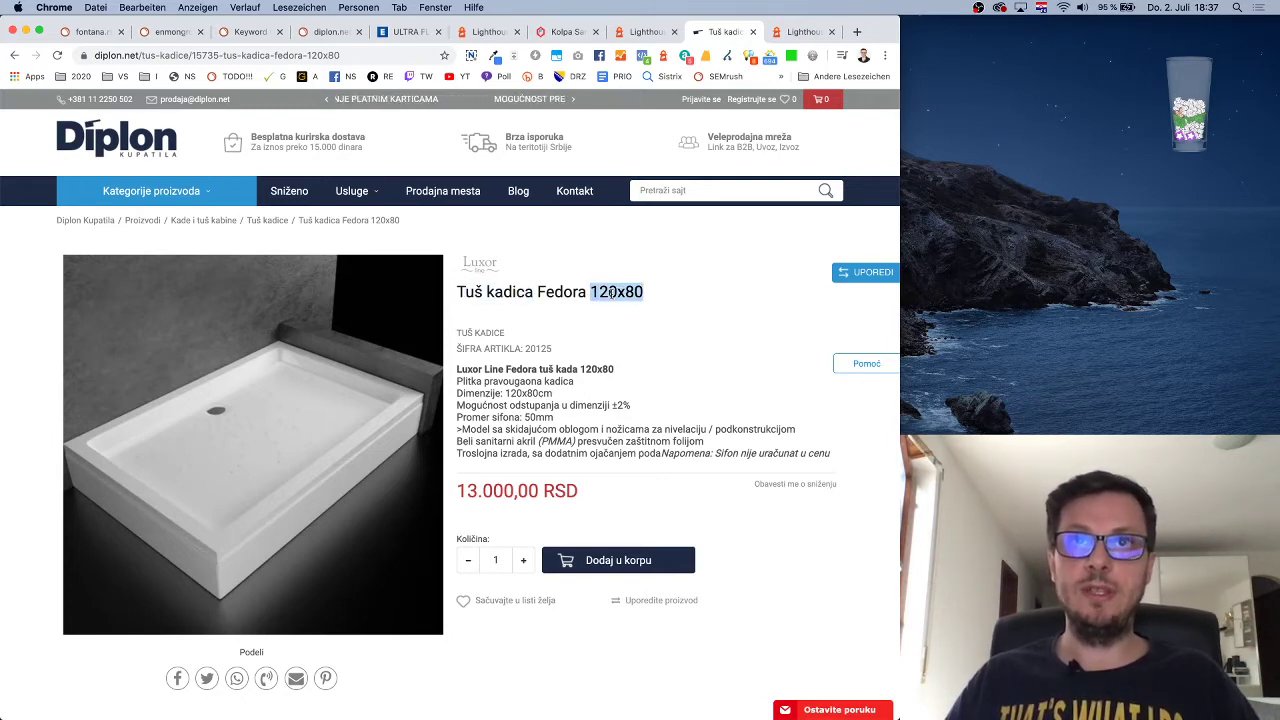
double_click(560, 291)
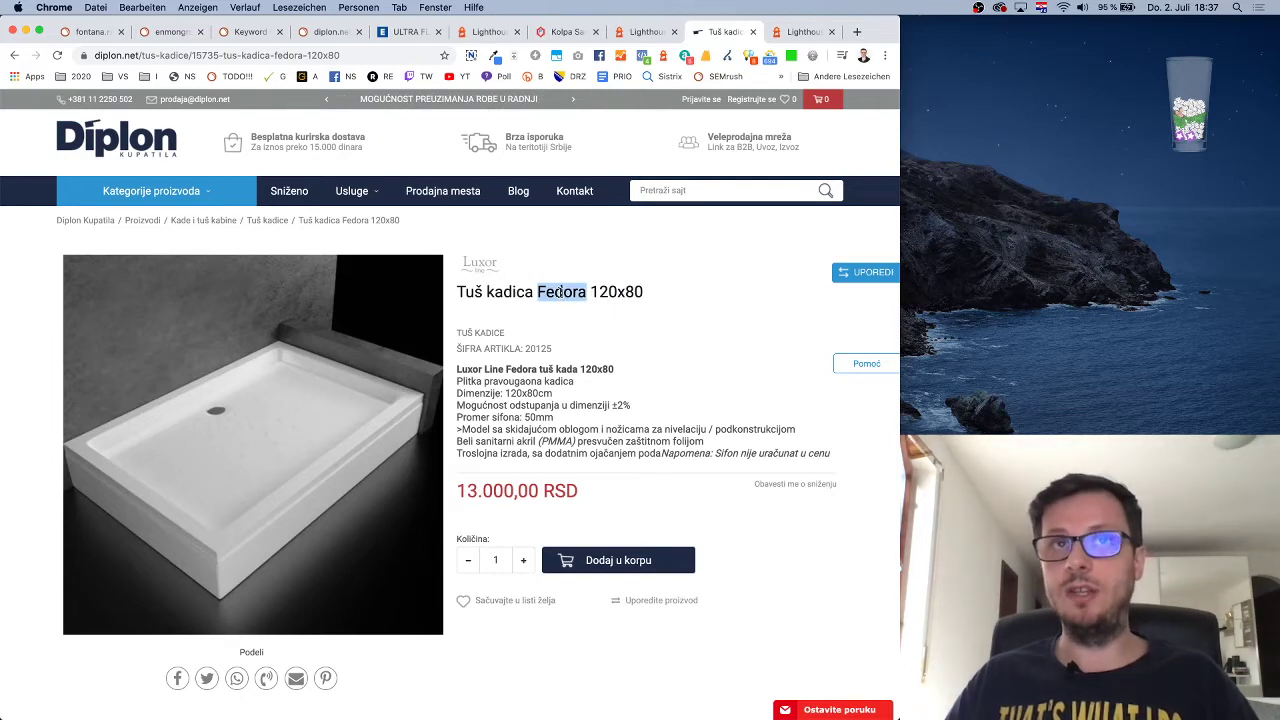
click(496, 291)
drag(456, 291, 629, 291)
click(609, 291)
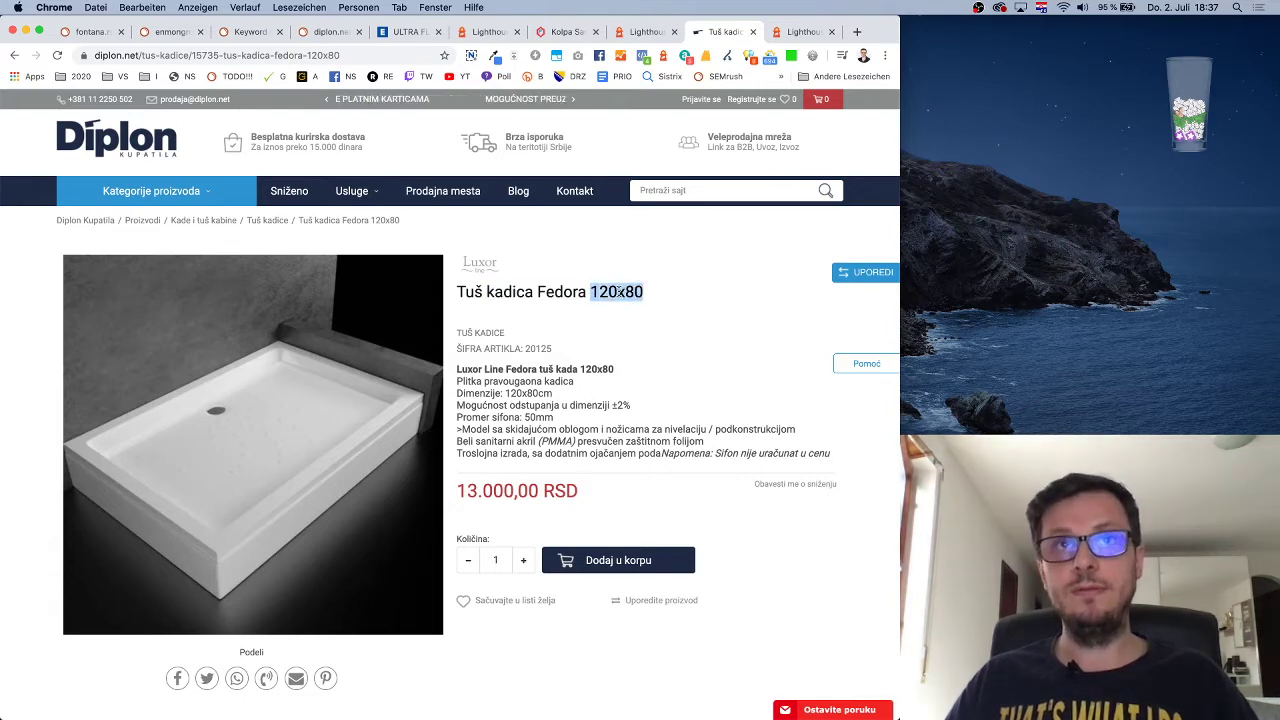
double_click(559, 292)
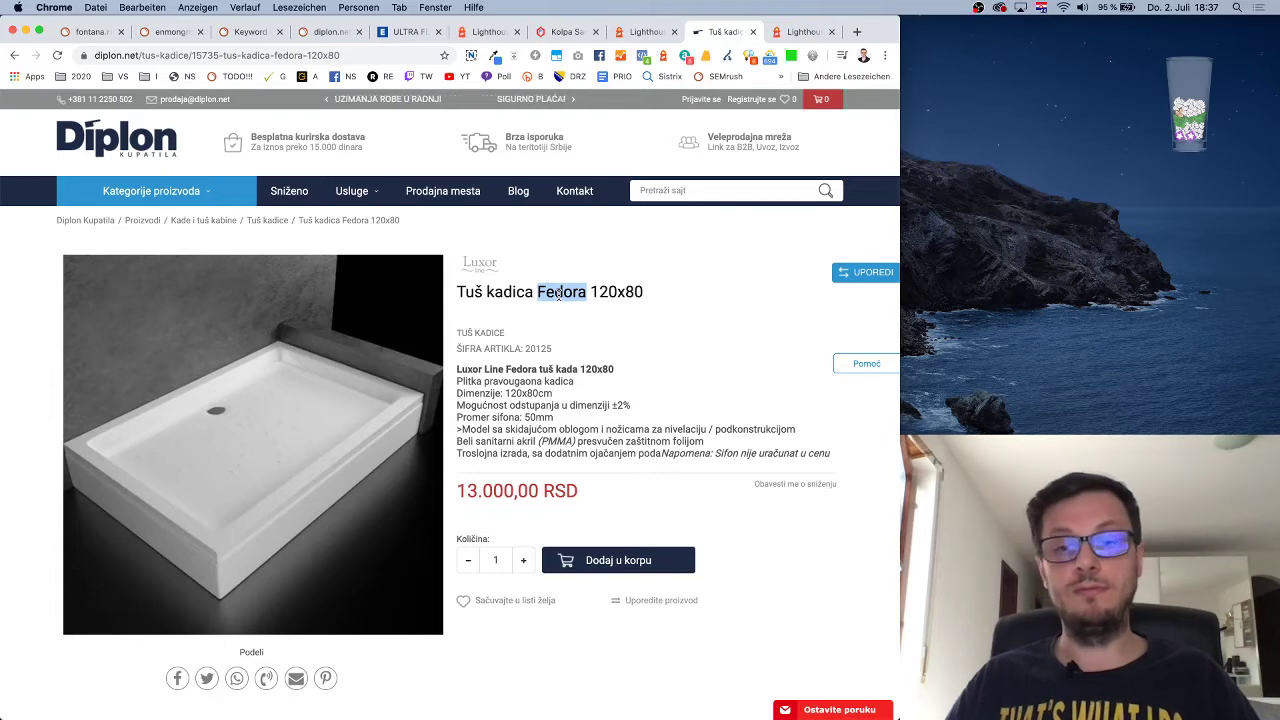
click(612, 290)
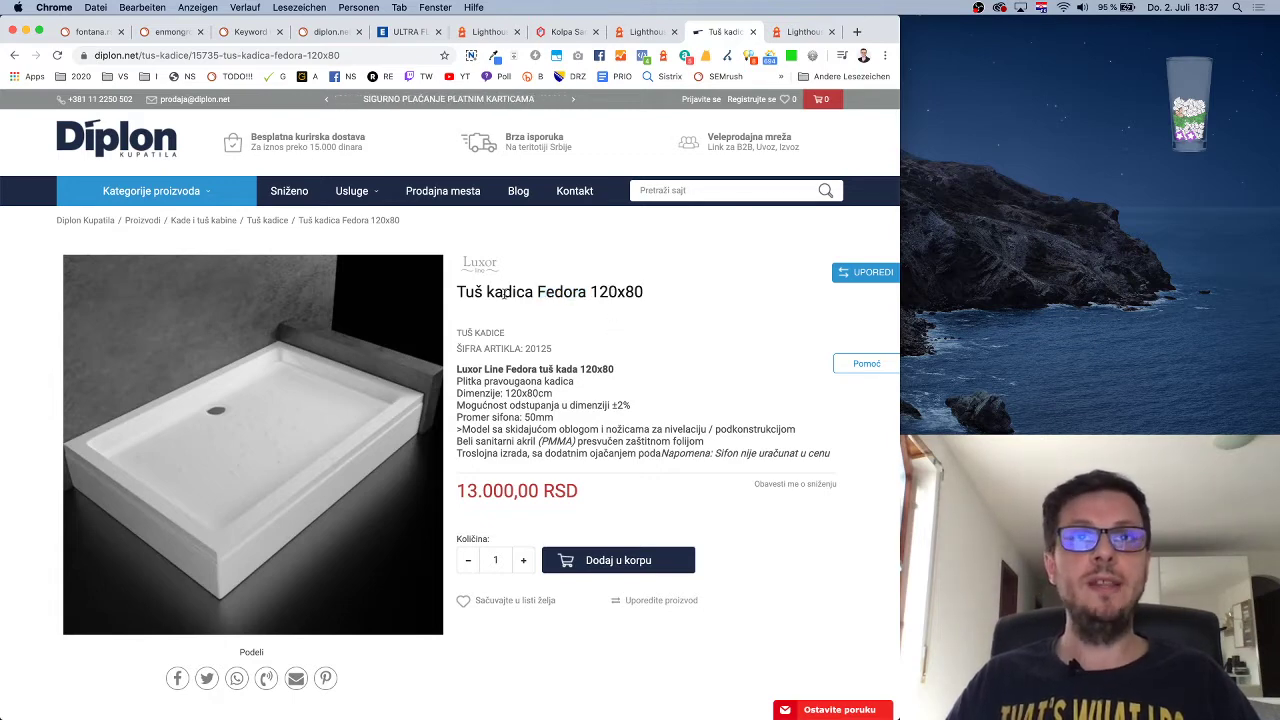
Copy the words "Tuš kadica" from the product title
double_click(505, 292)
click(505, 292)
drag(457, 292, 534, 290)
key(super+c)
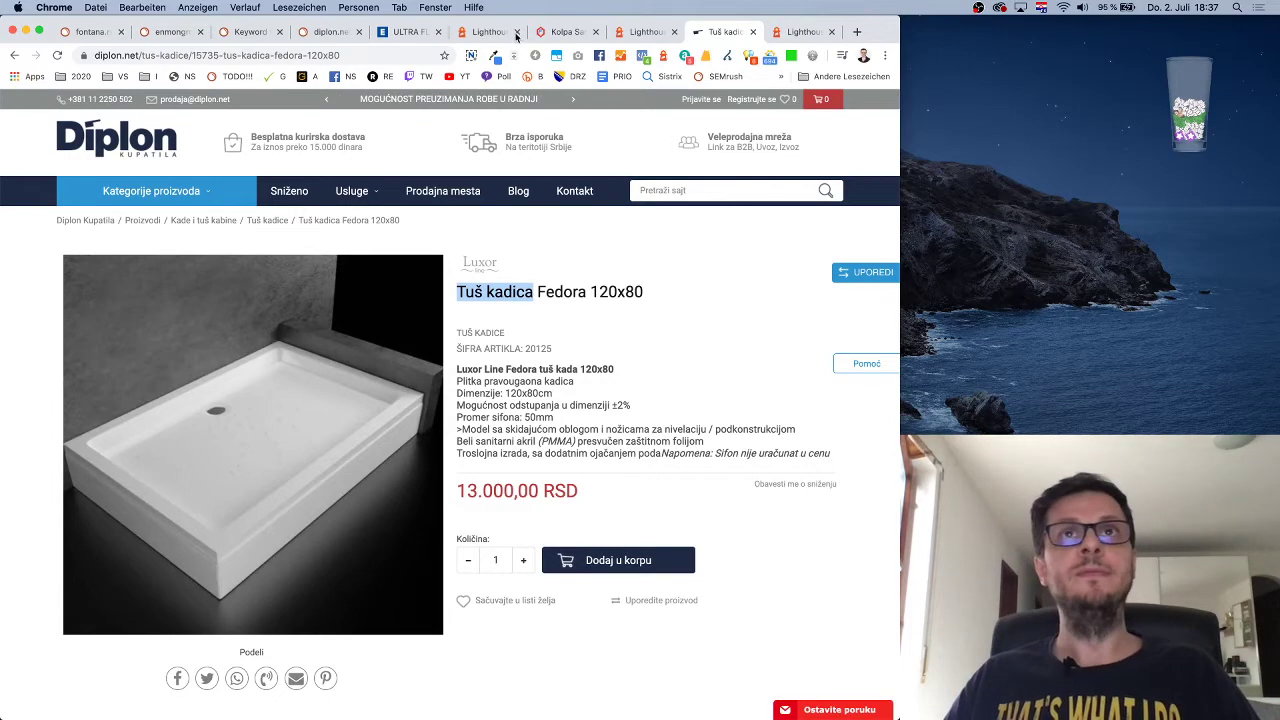
Switch to SEMrush, return to its dashboard and look up the keyword overview for the copied term "Tuš kadica"
click(330, 32)
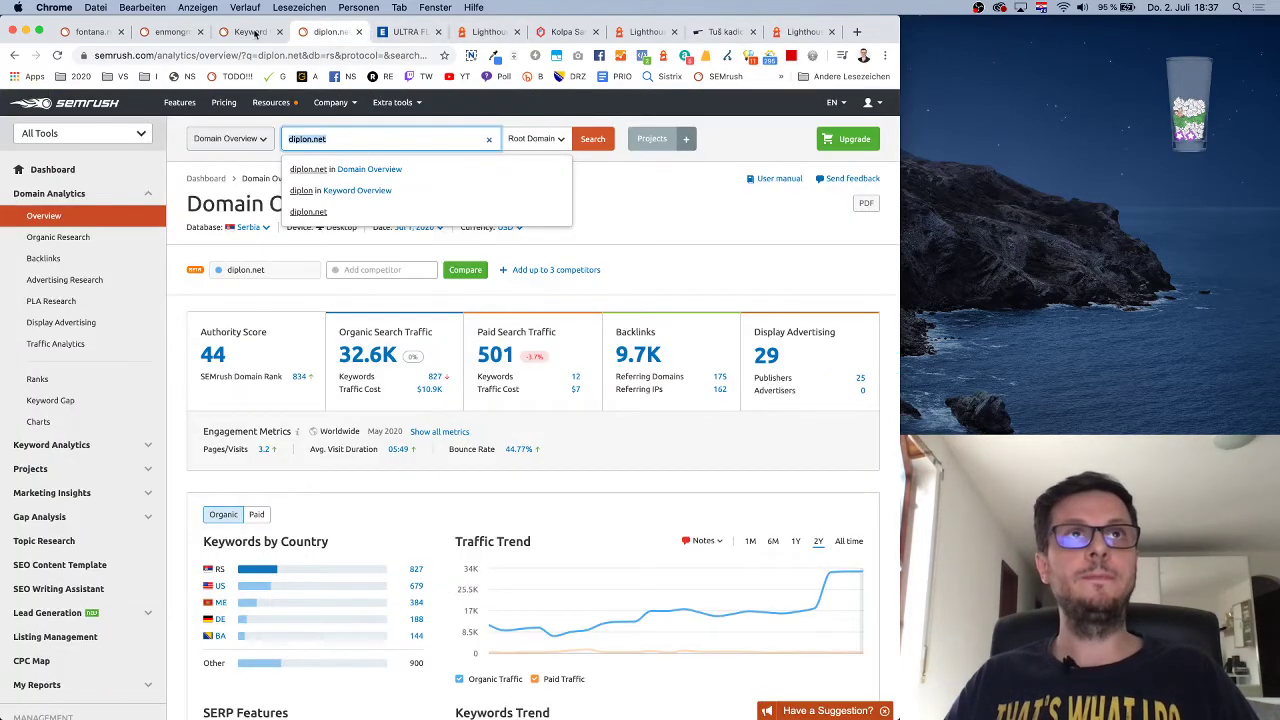
click(250, 32)
scroll(322, 163, up, 2)
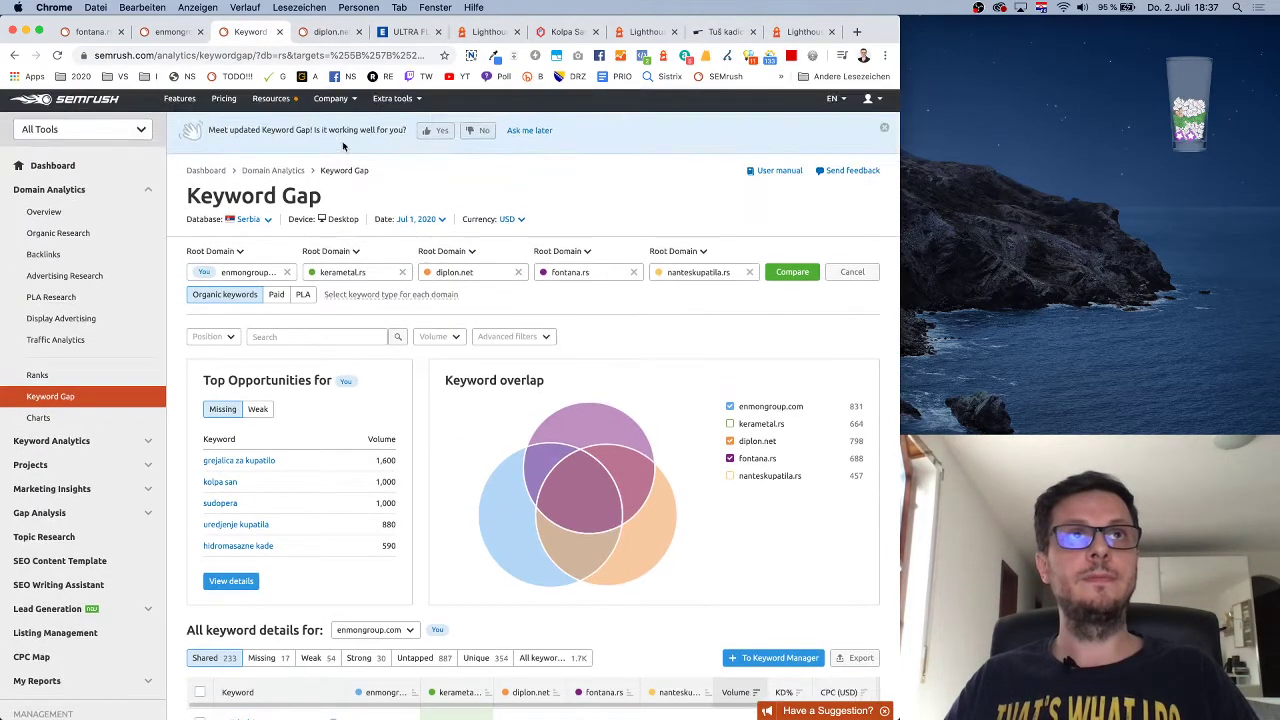
click(330, 32)
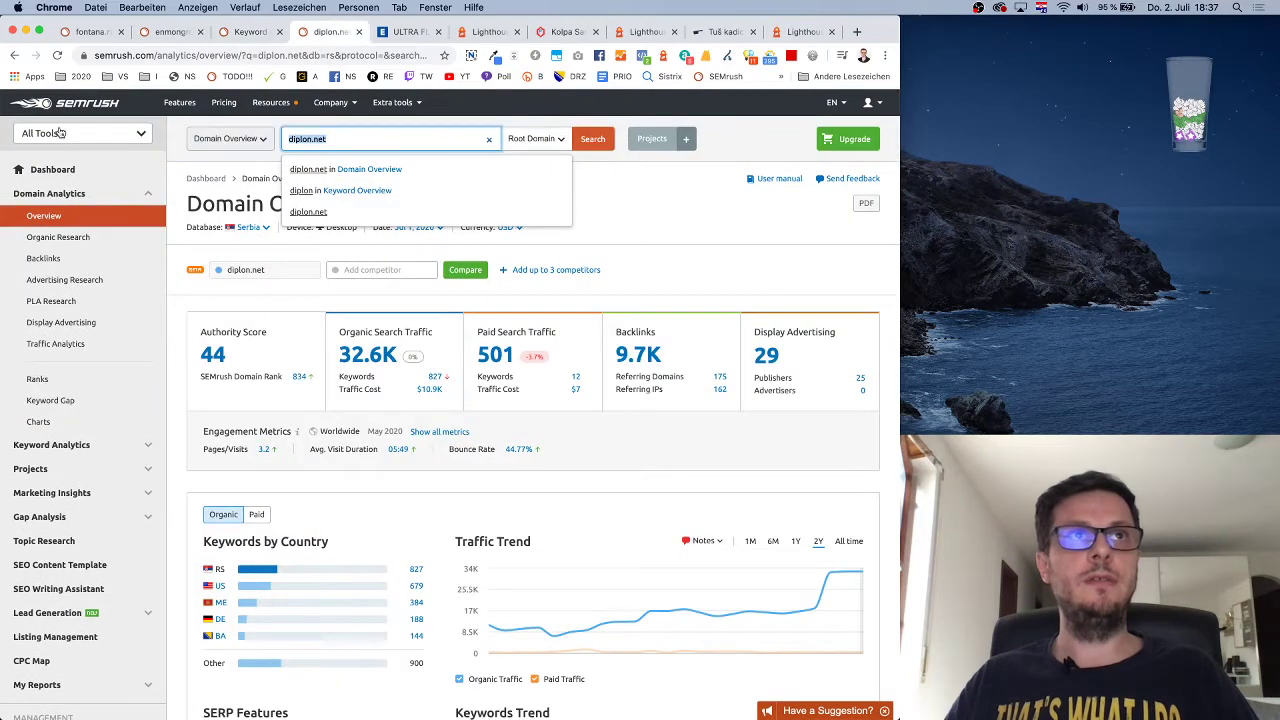
click(84, 110)
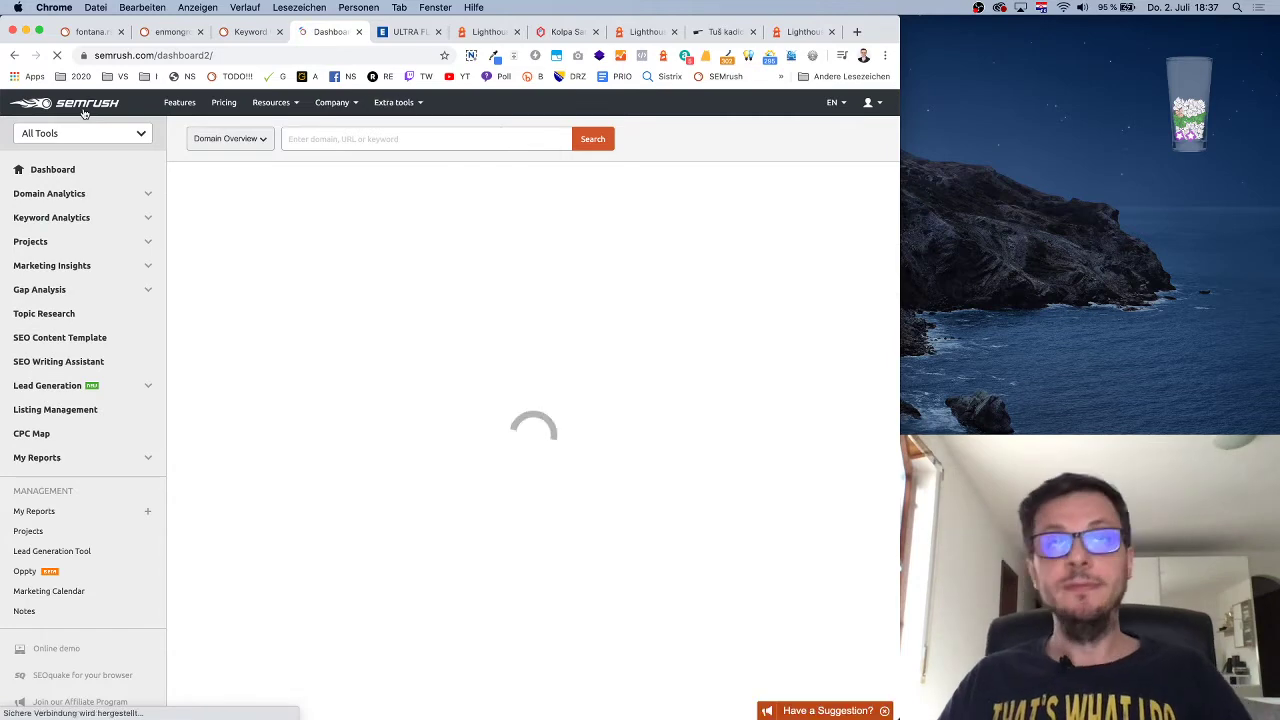
click(438, 140)
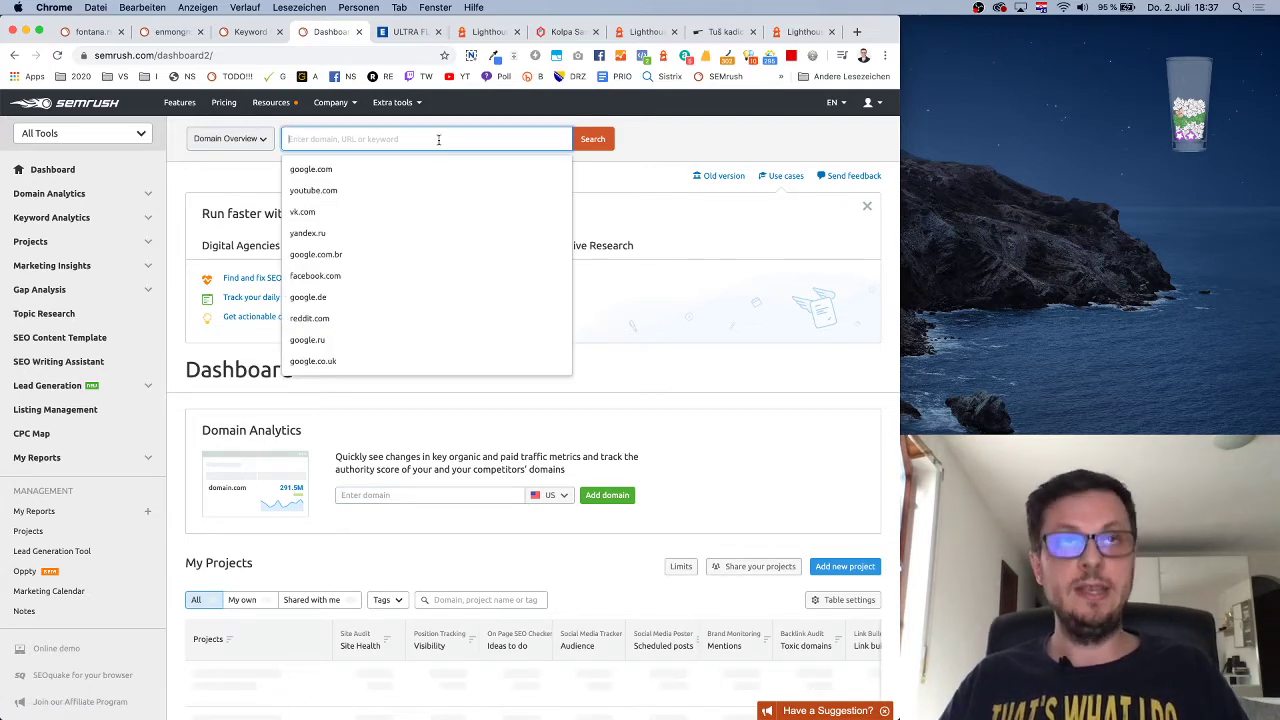
key(super+v)
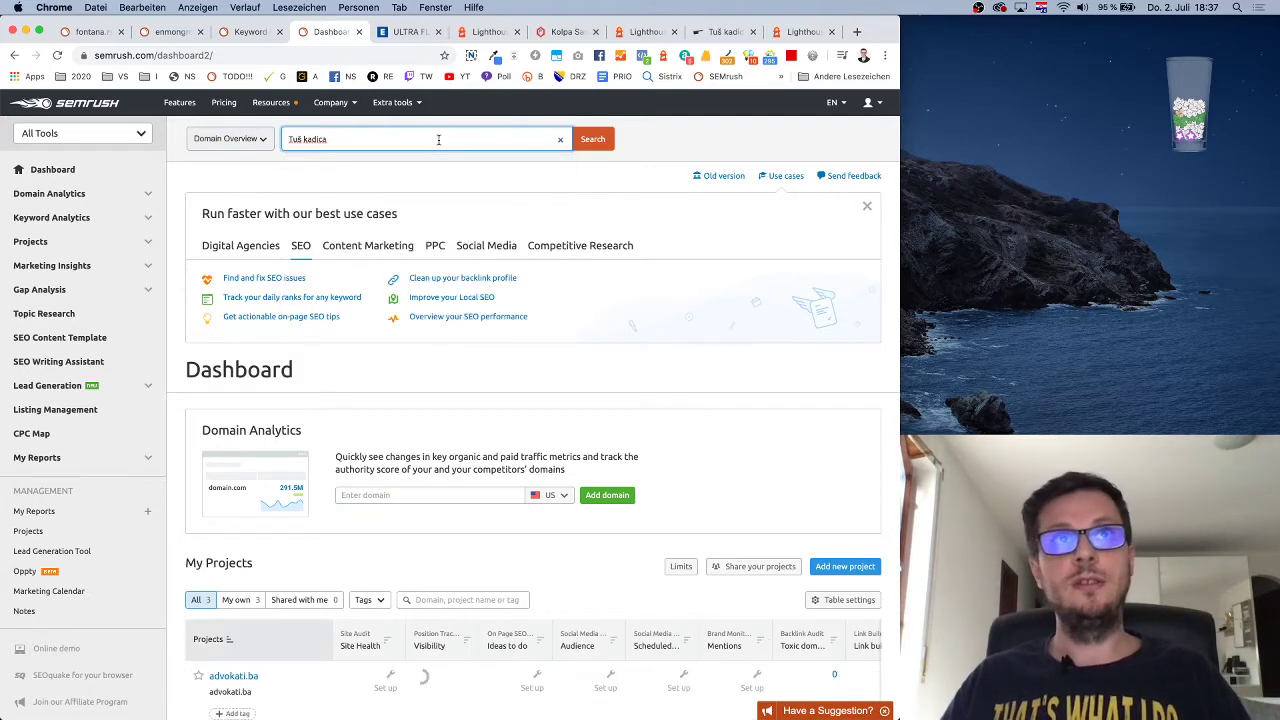
click(590, 148)
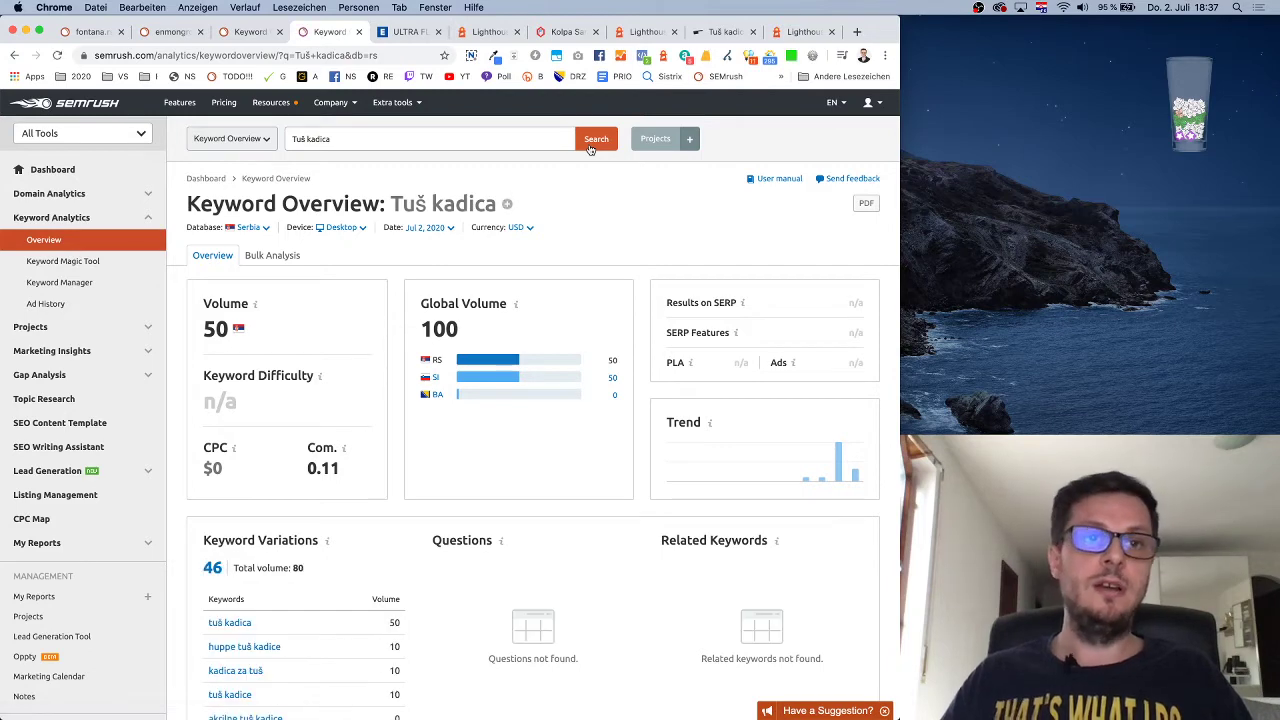
scroll(506, 538, down, 4)
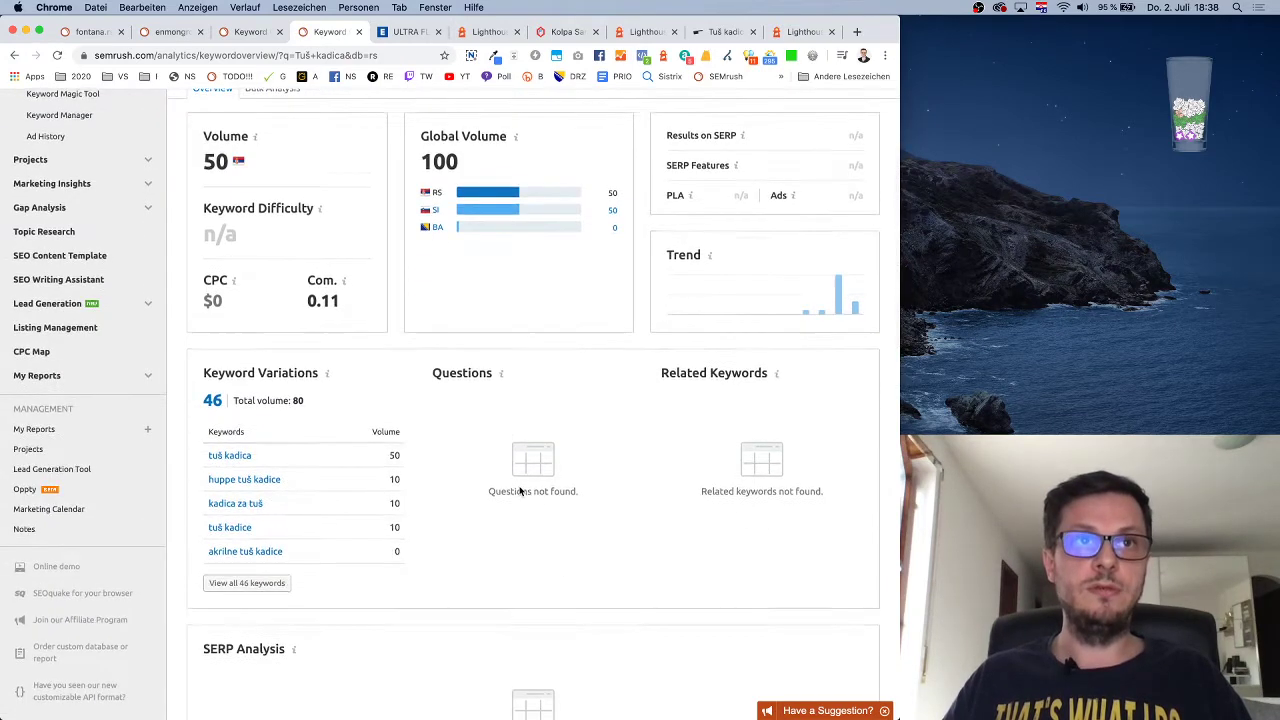
scroll(522, 490, up, 4)
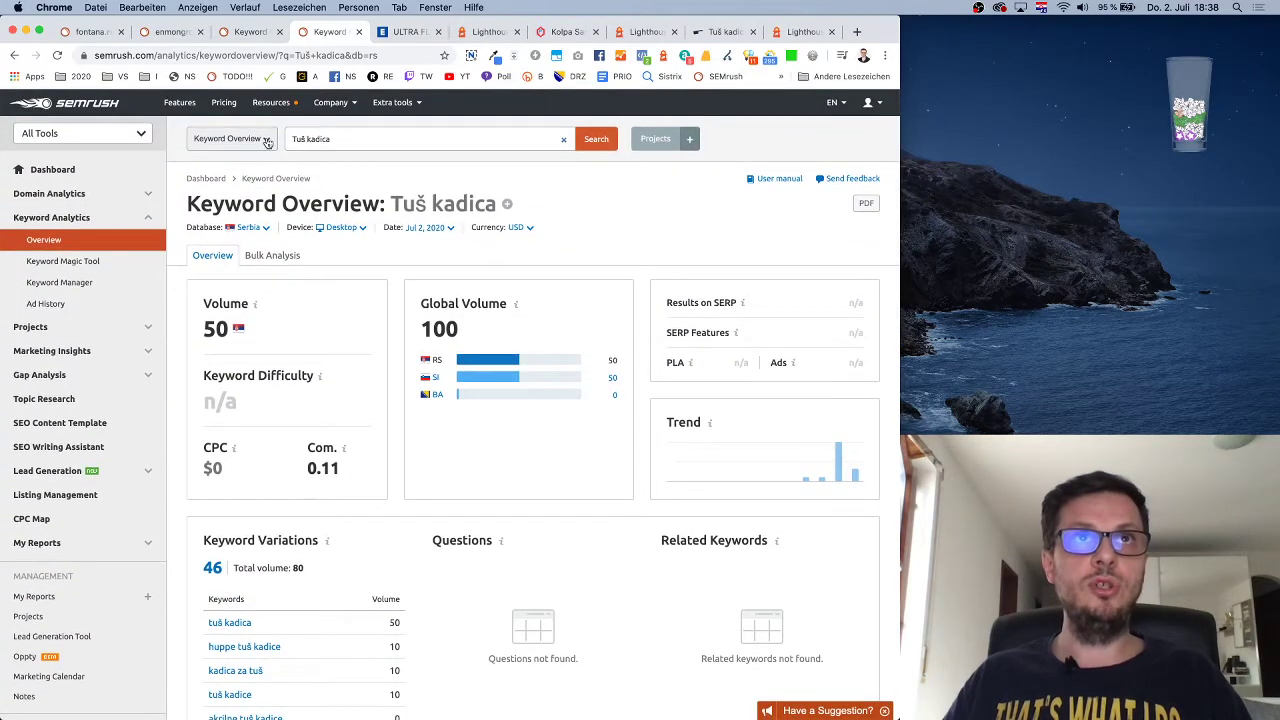
Look up the broader keyword "tuš" and open the full list of its keyword variations
key(Tab)
text(tu)
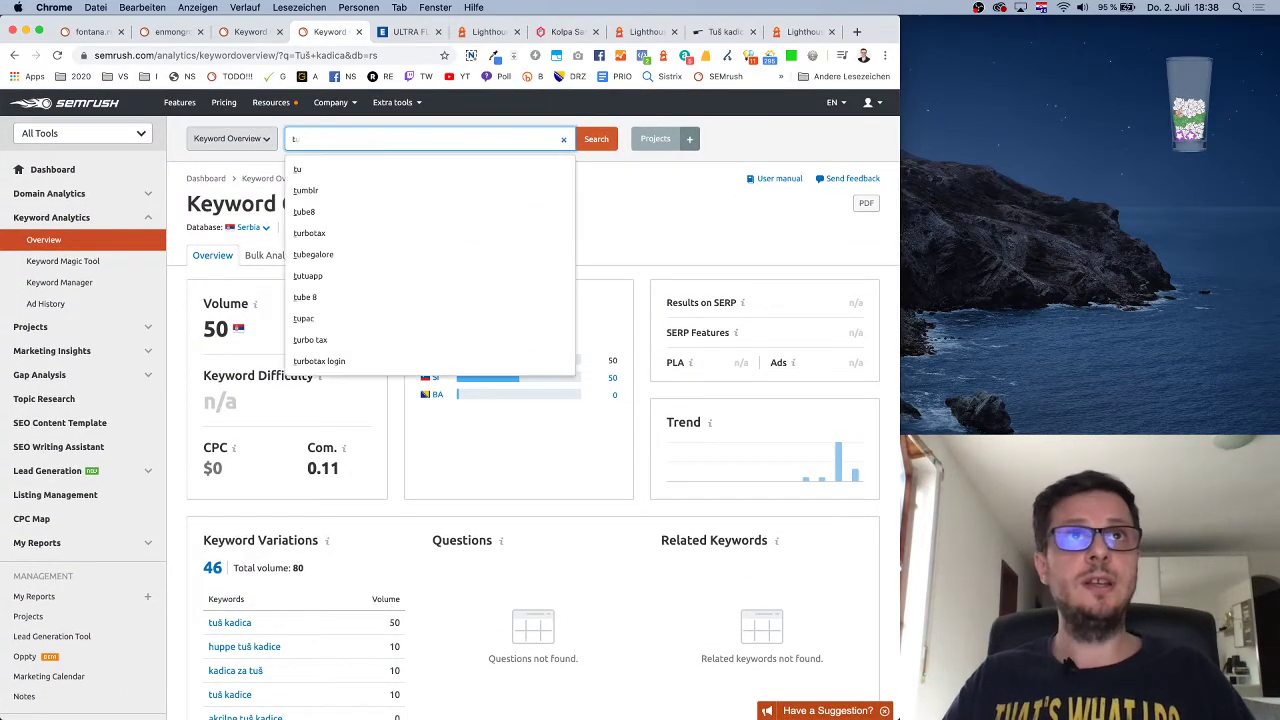
text(š)
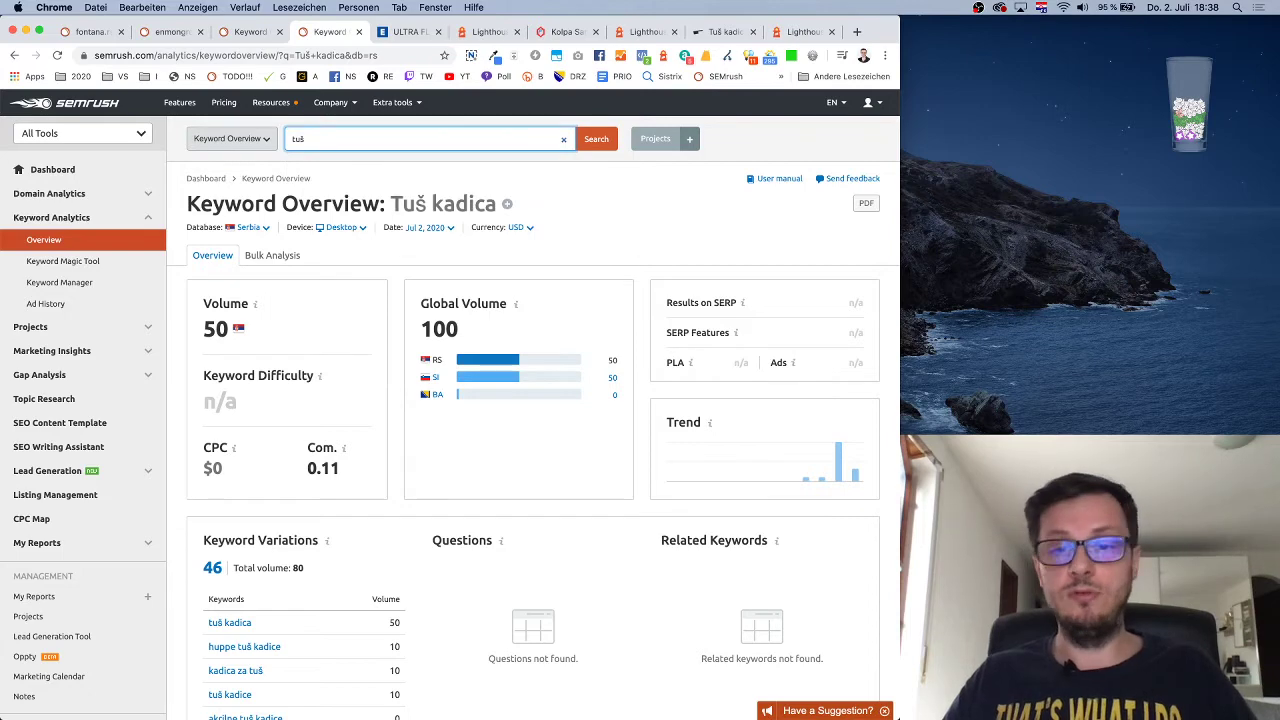
key(Return)
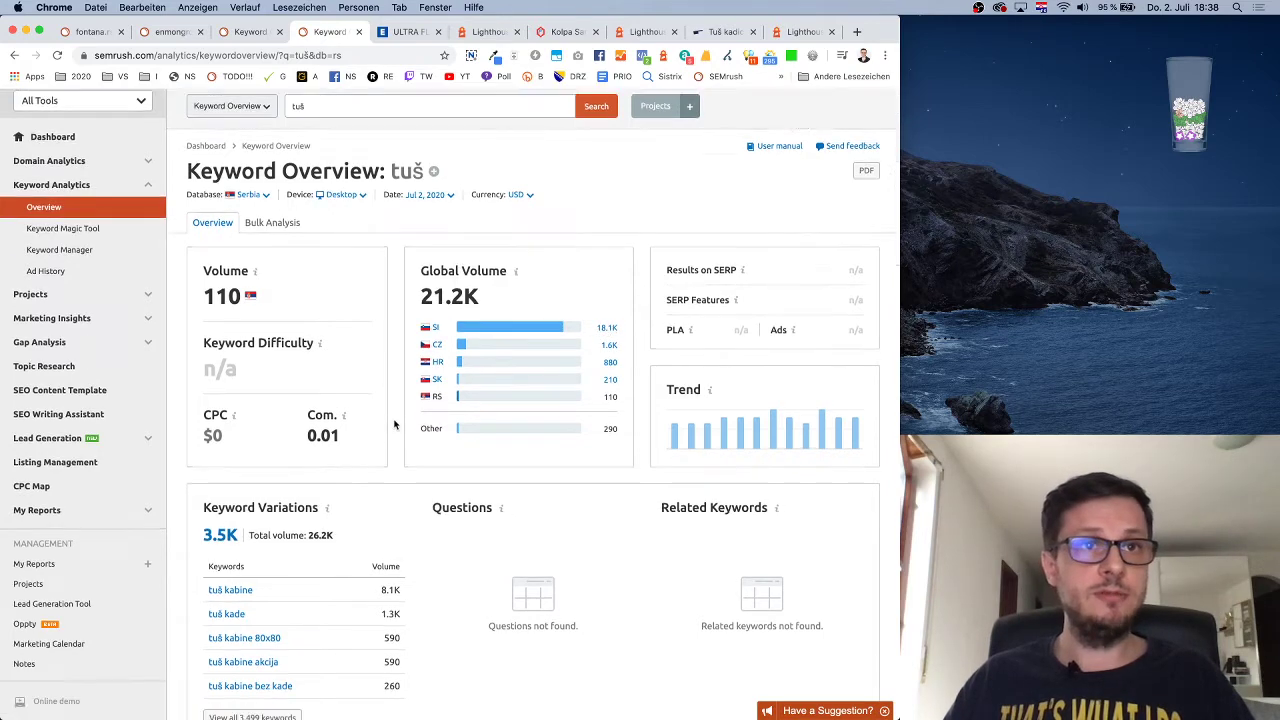
scroll(395, 425, down, 2)
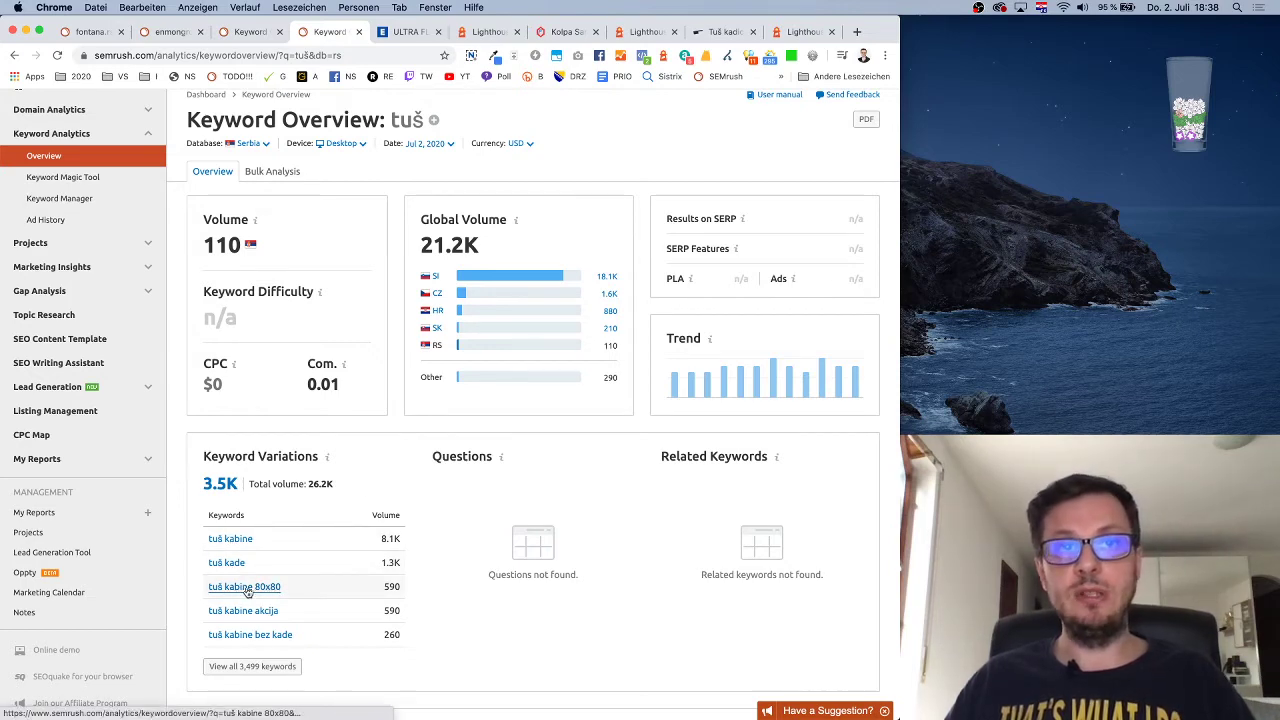
click(254, 666)
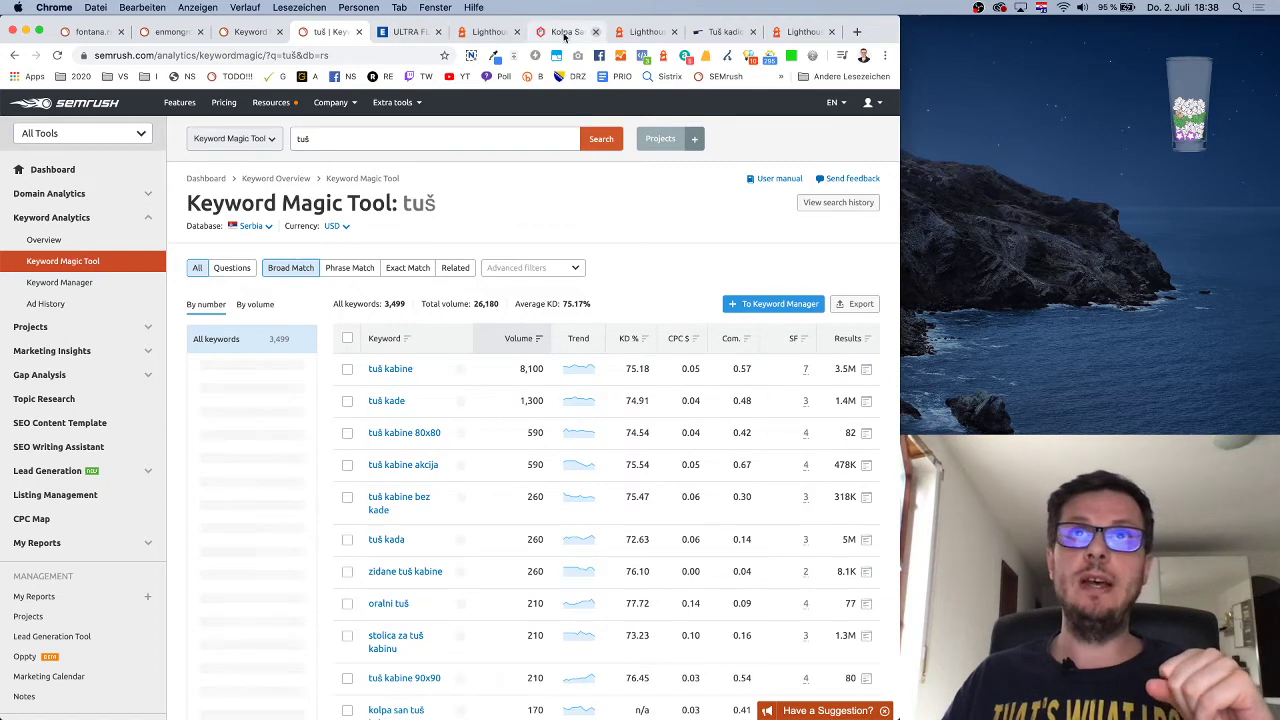
Compare the Tuš kadica Fedora product page with the "tuš" keyword list, examining the keywords and their search volumes
click(726, 32)
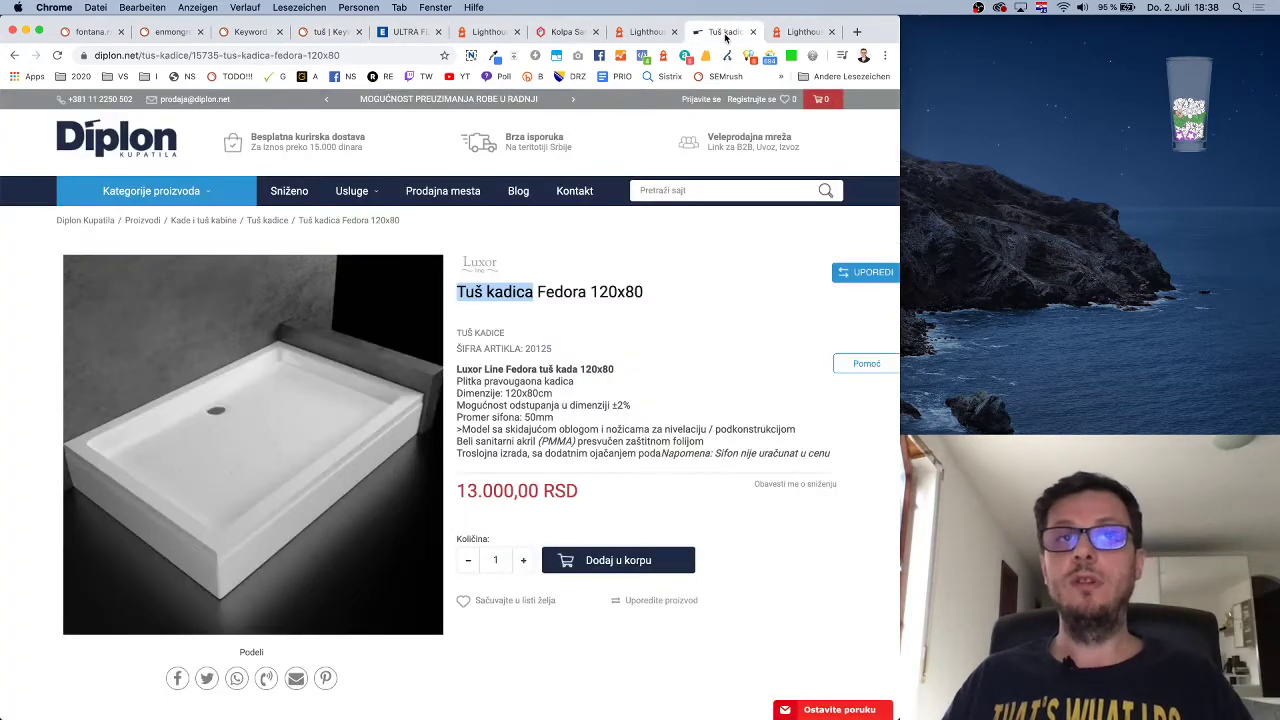
click(677, 342)
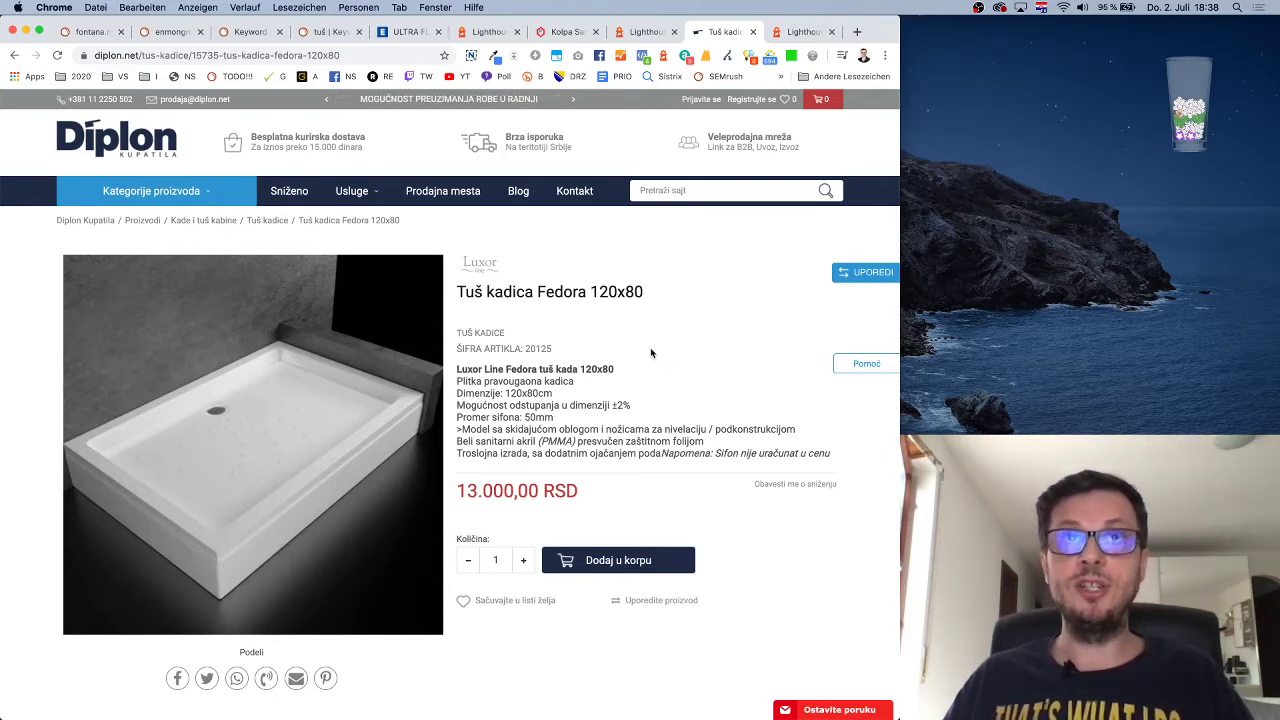
click(250, 31)
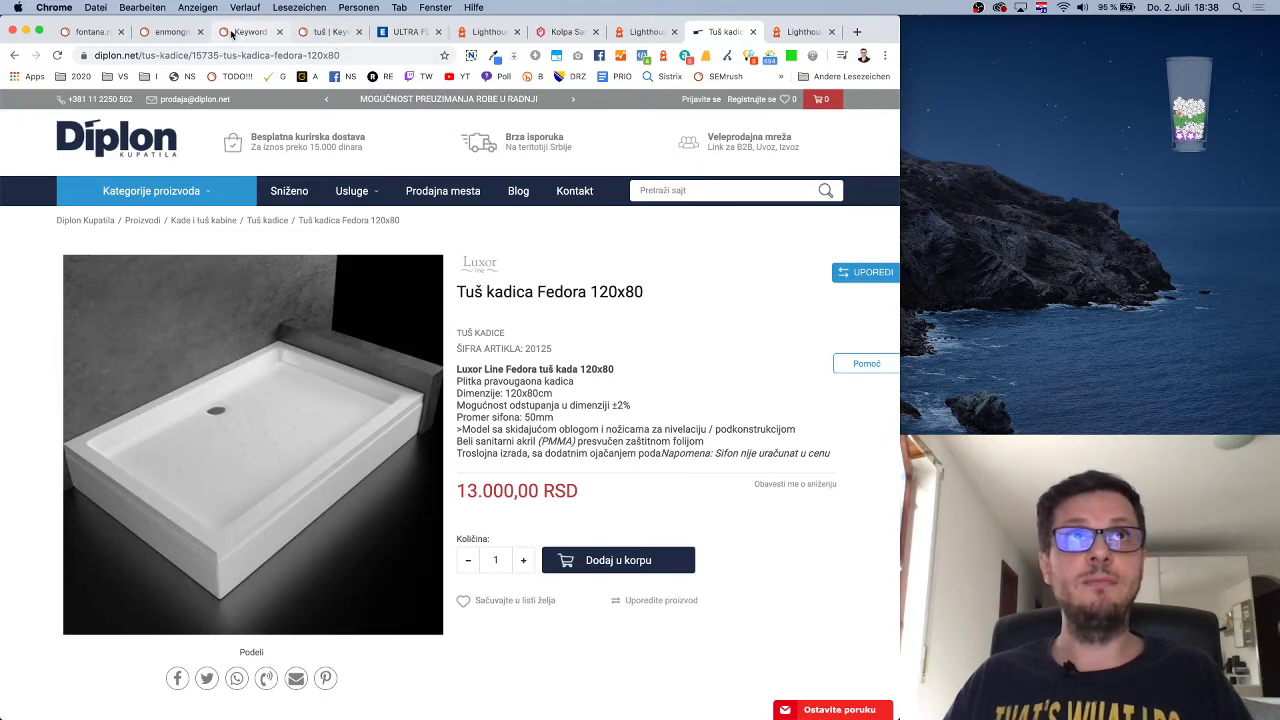
click(333, 32)
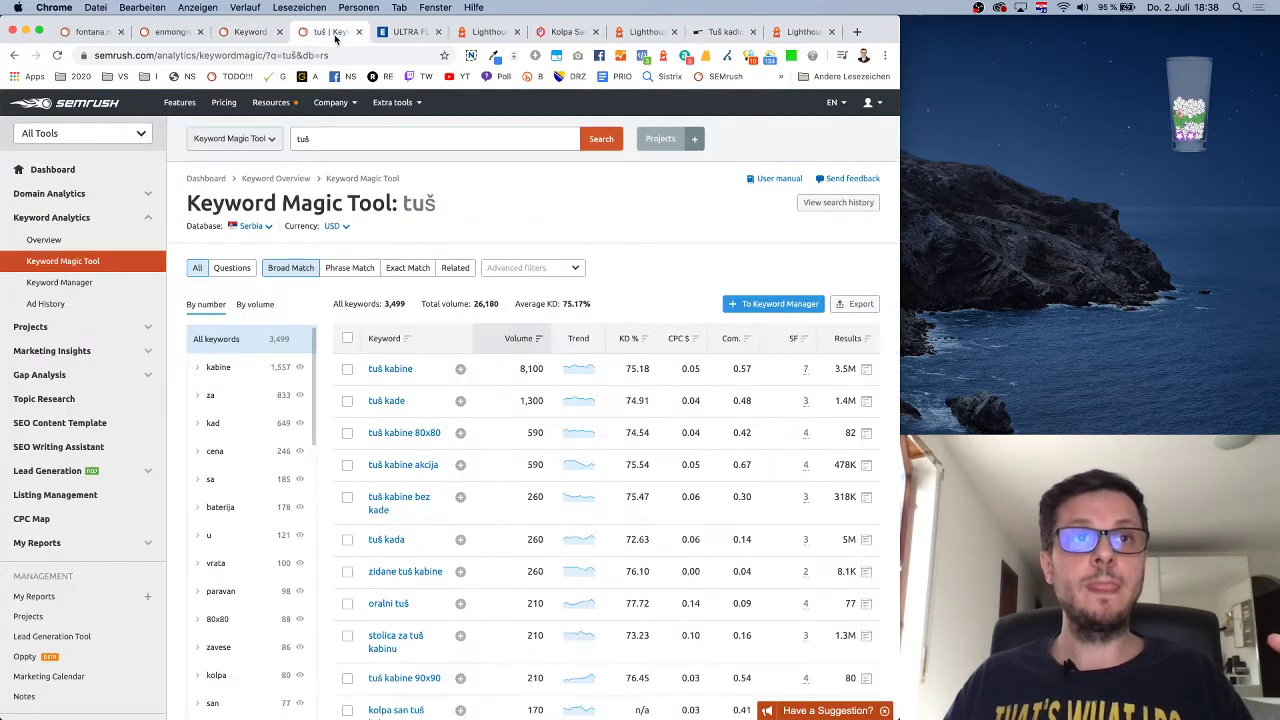
scroll(650, 265, down, 2)
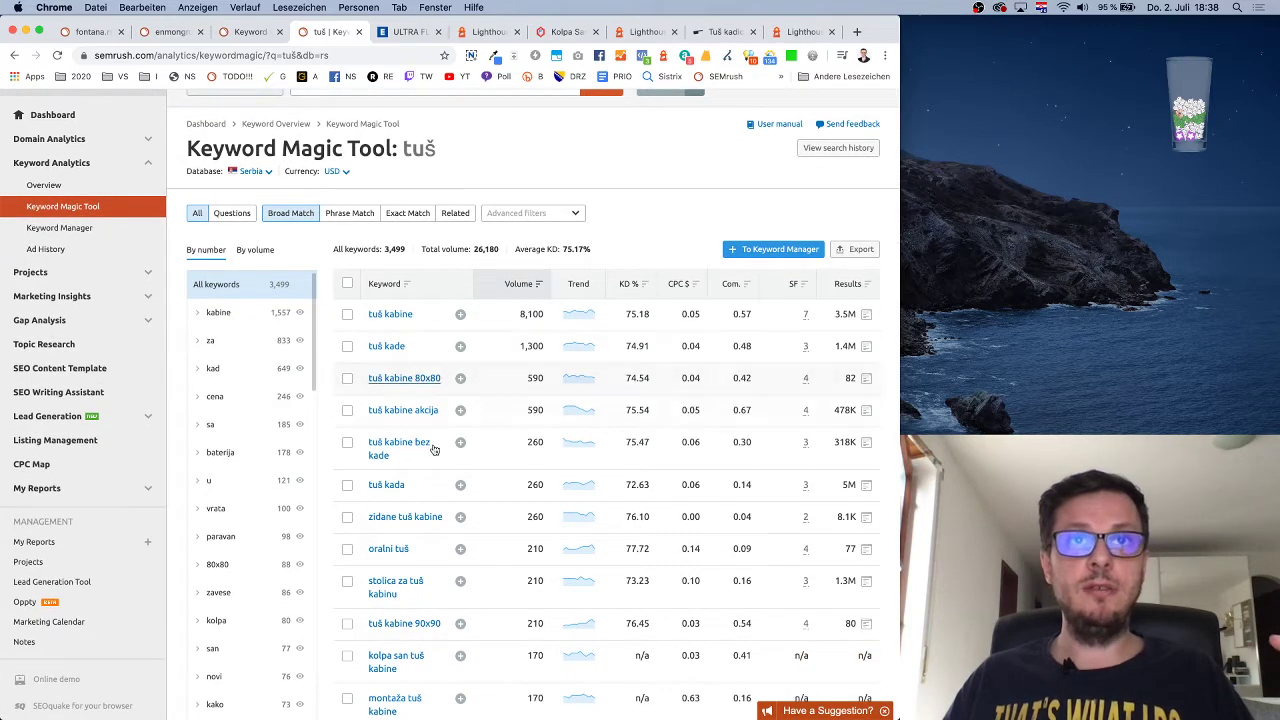
scroll(400, 500, down, 1)
scroll(420, 588, down, 6)
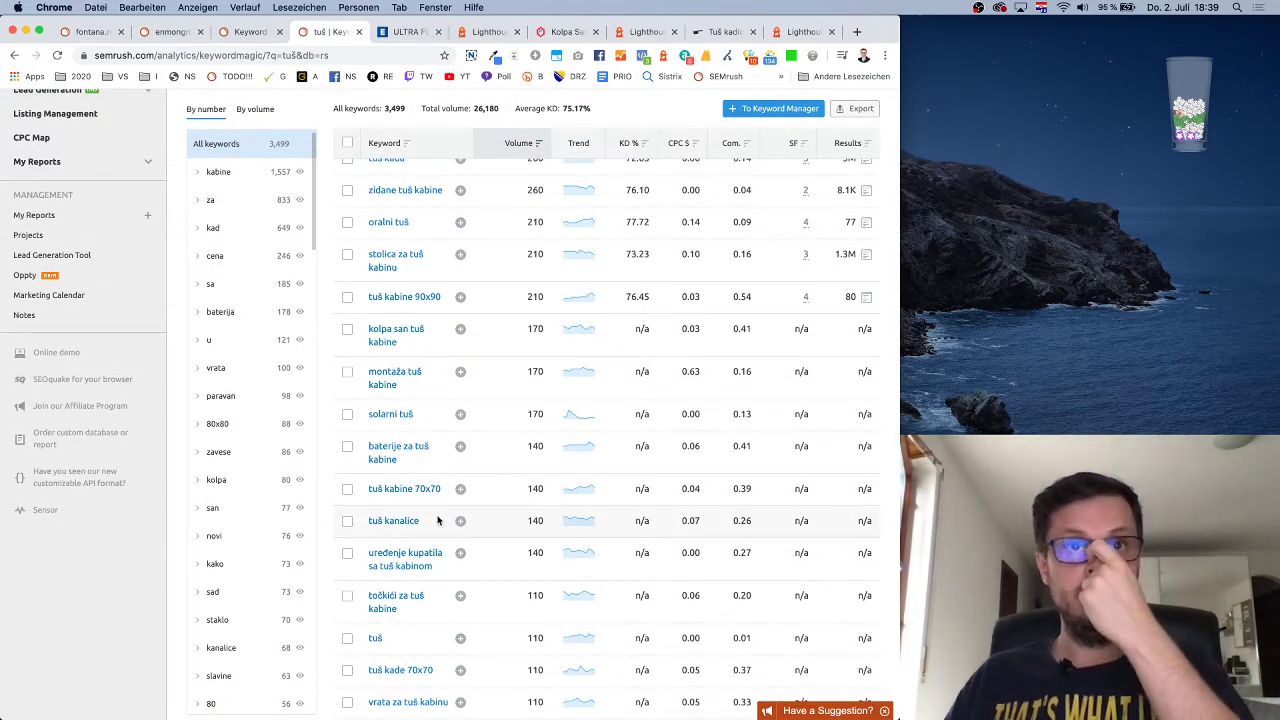
scroll(437, 520, down, 4)
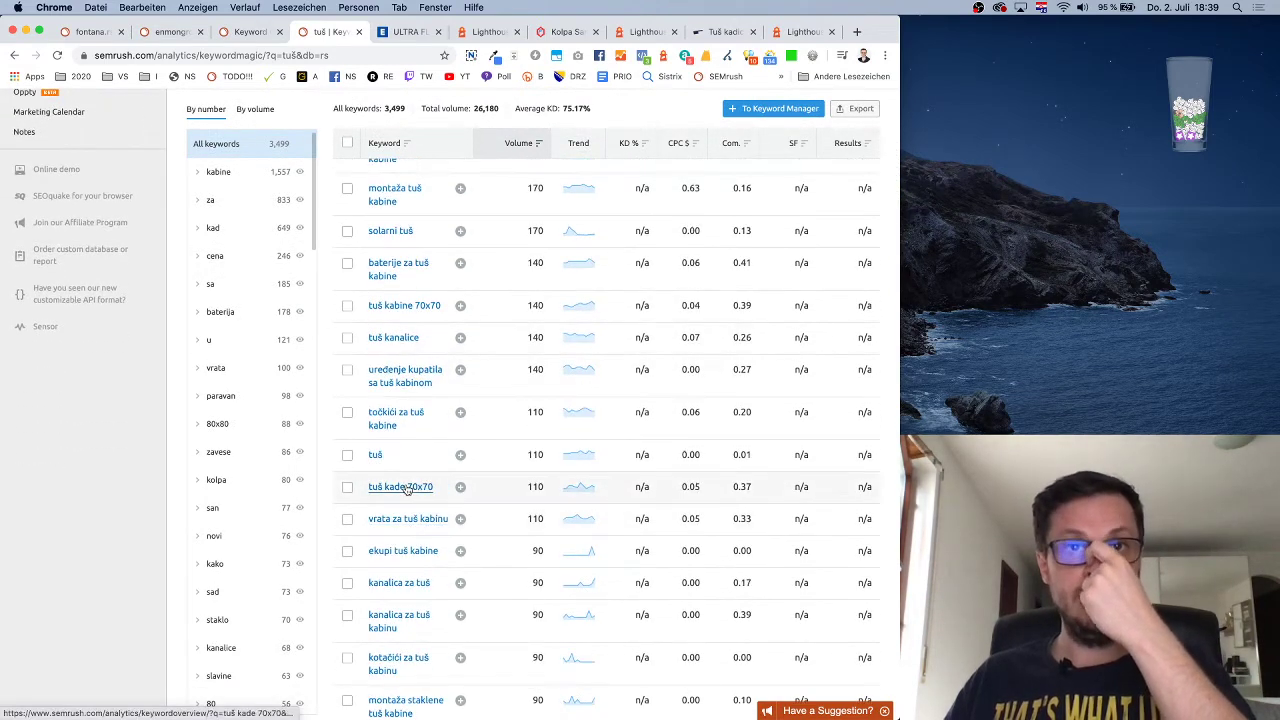
scroll(409, 488, up, 2)
scroll(462, 478, up, 10)
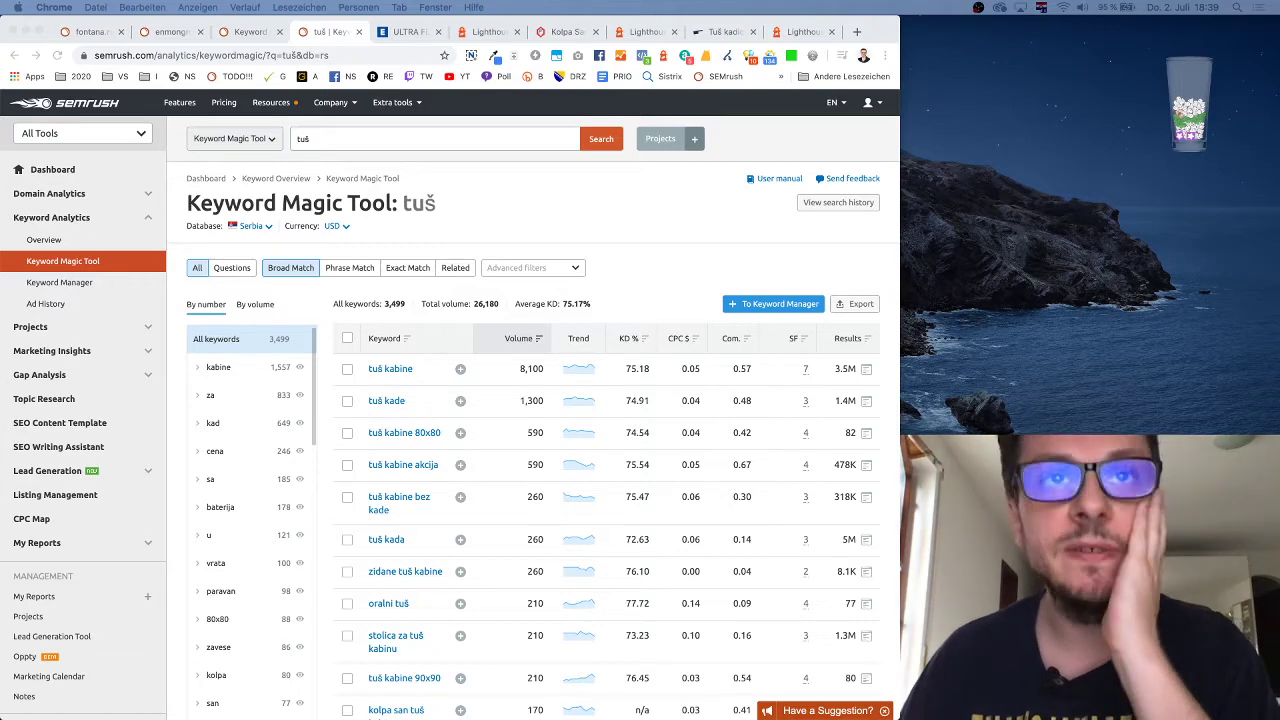
Switch to the Diplon product page, view its parent category Tuš kadice and go to the shop's homepage
click(709, 33)
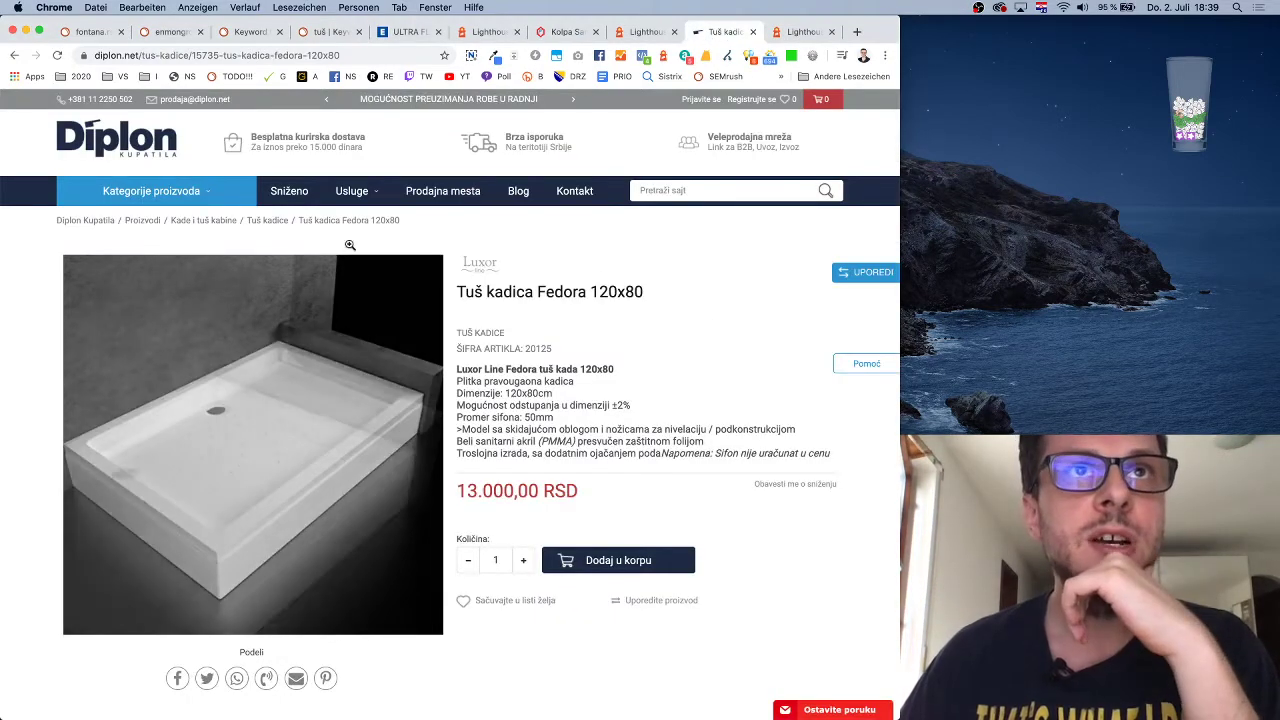
click(268, 222)
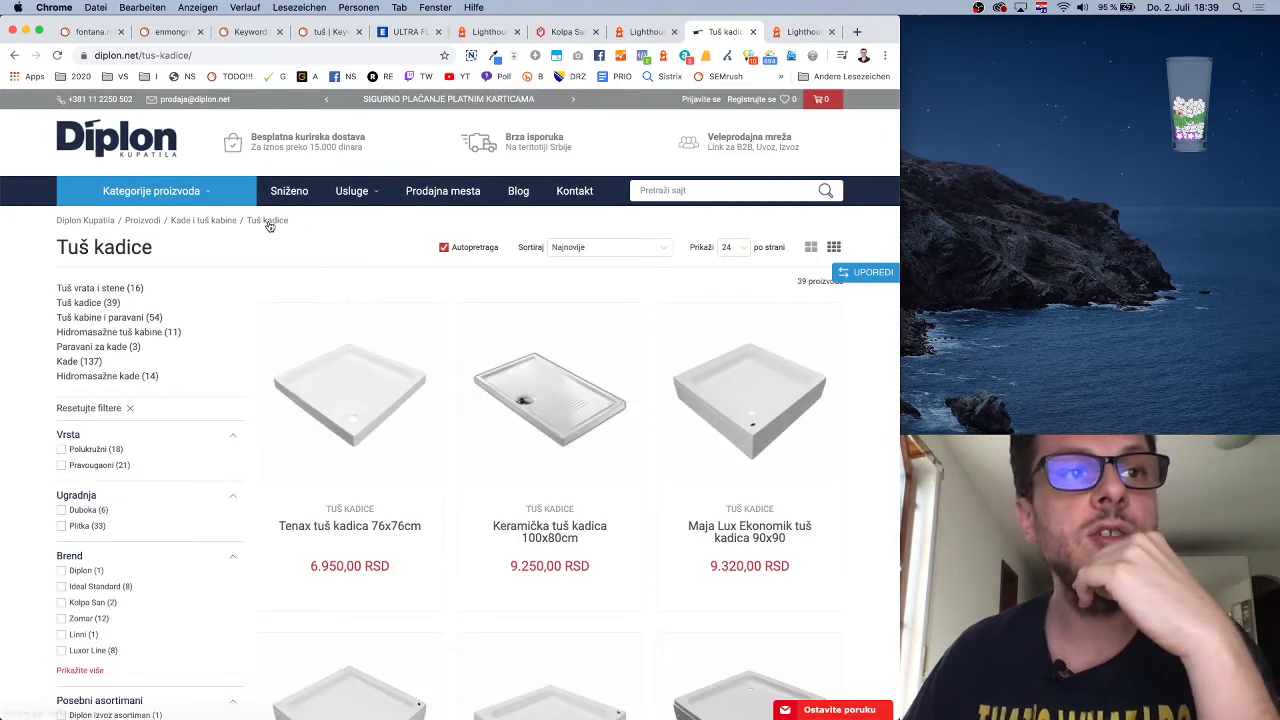
scroll(300, 350, down, 1)
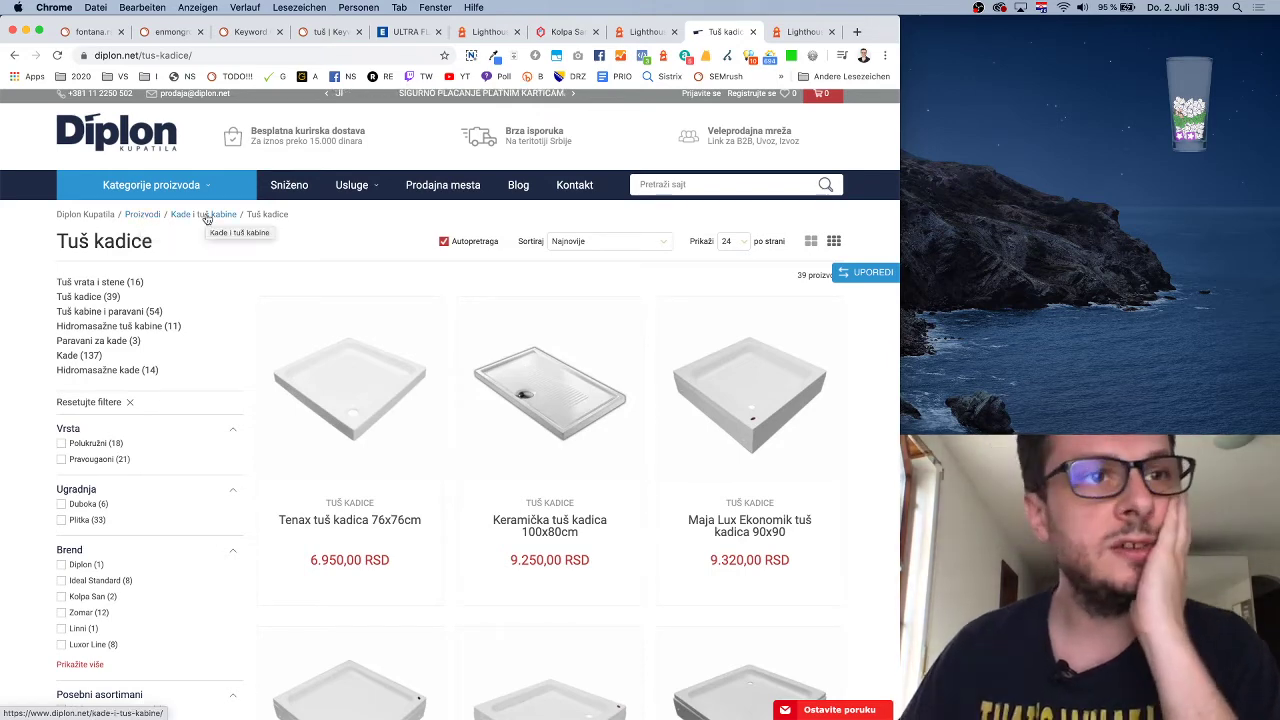
click(146, 140)
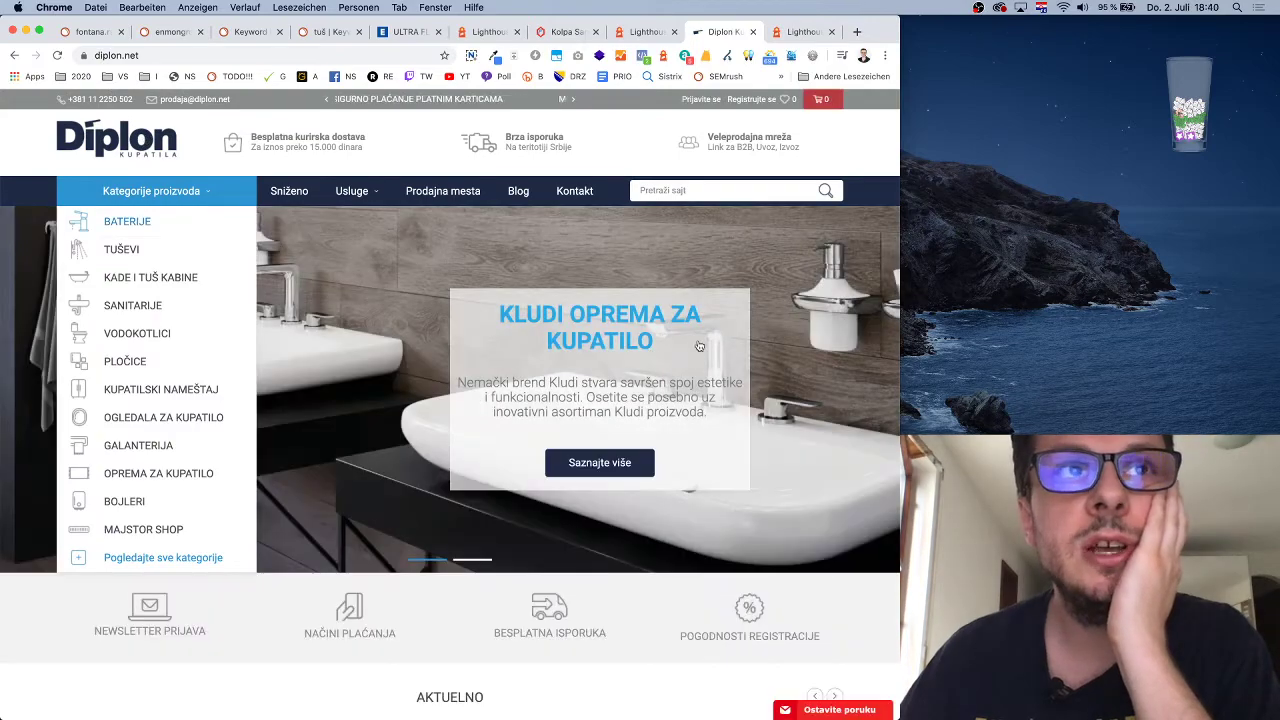
Look over the Diplon homepage's featured products and banners, and open the shop's overview of all product categories
mouse_move(694, 343)
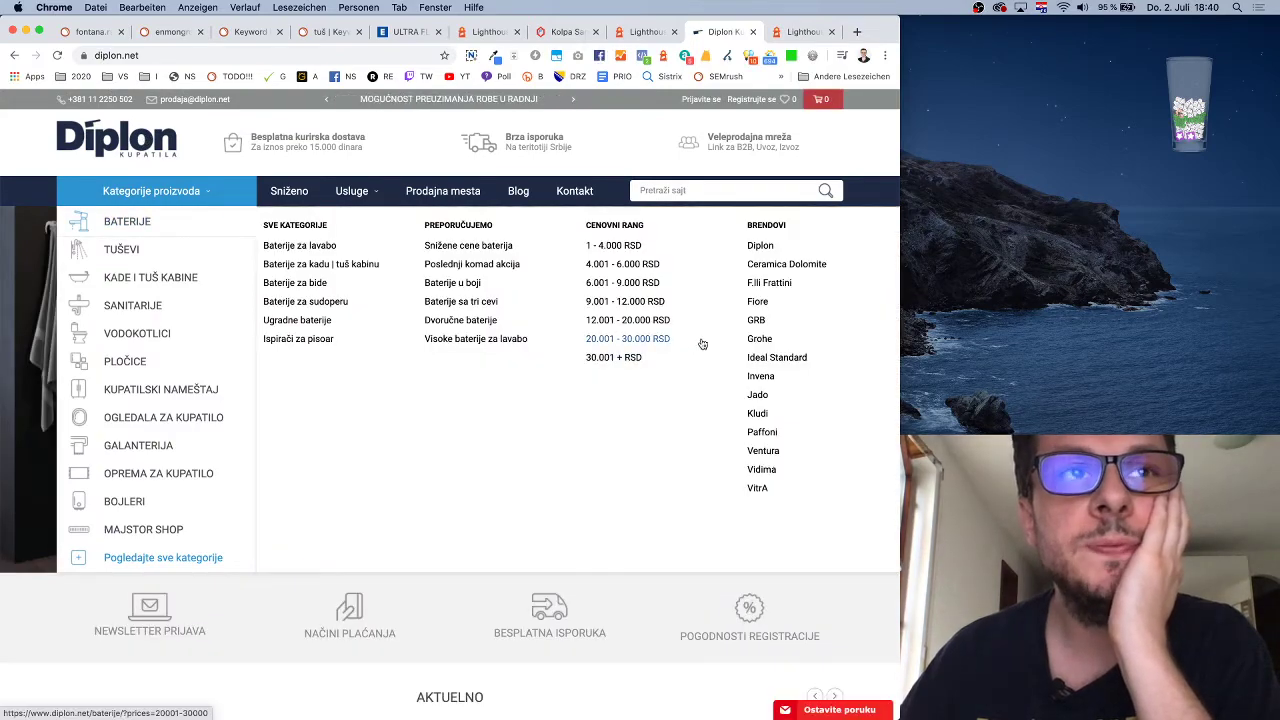
scroll(679, 362, down, 10)
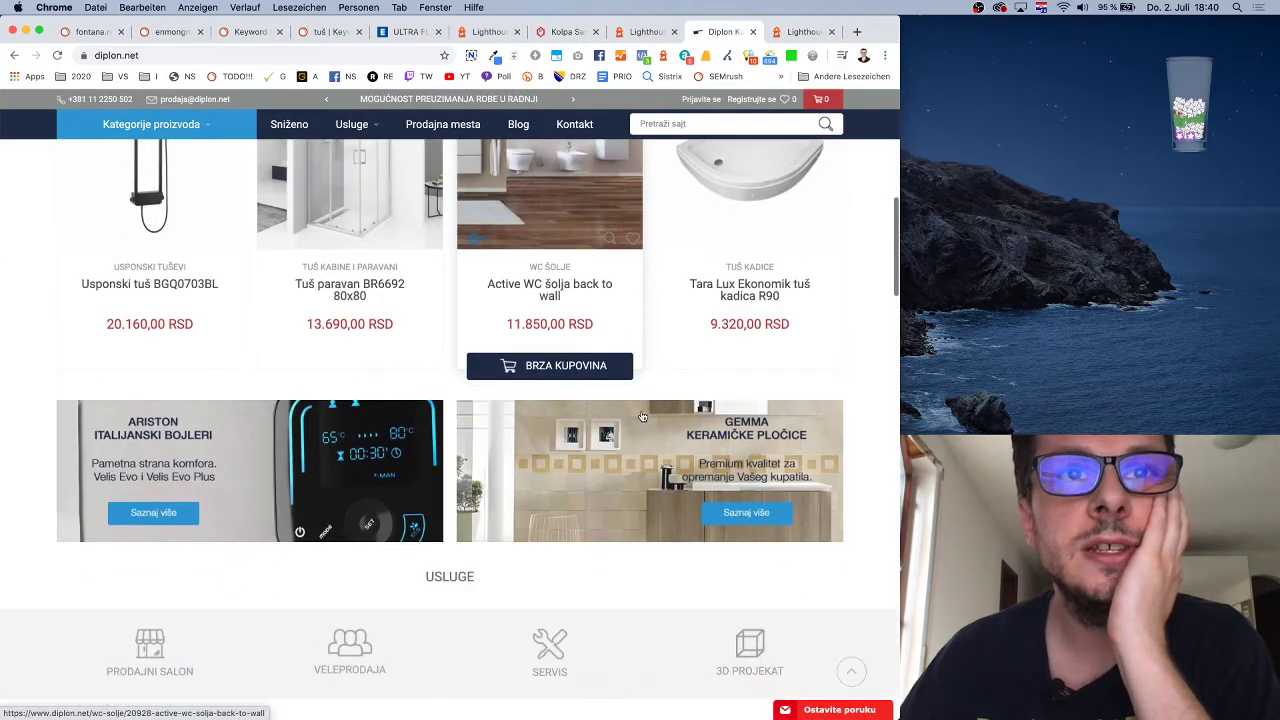
scroll(642, 416, down, 10)
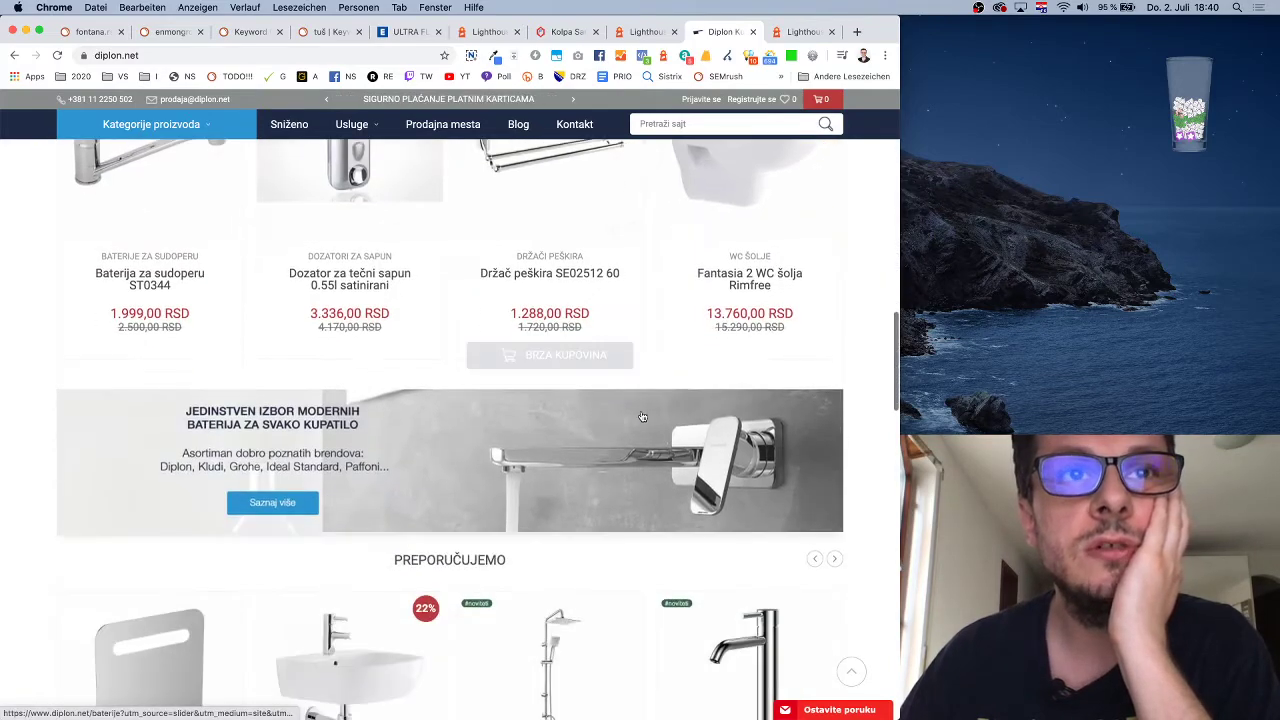
scroll(642, 416, up, 8)
scroll(642, 416, up, 2)
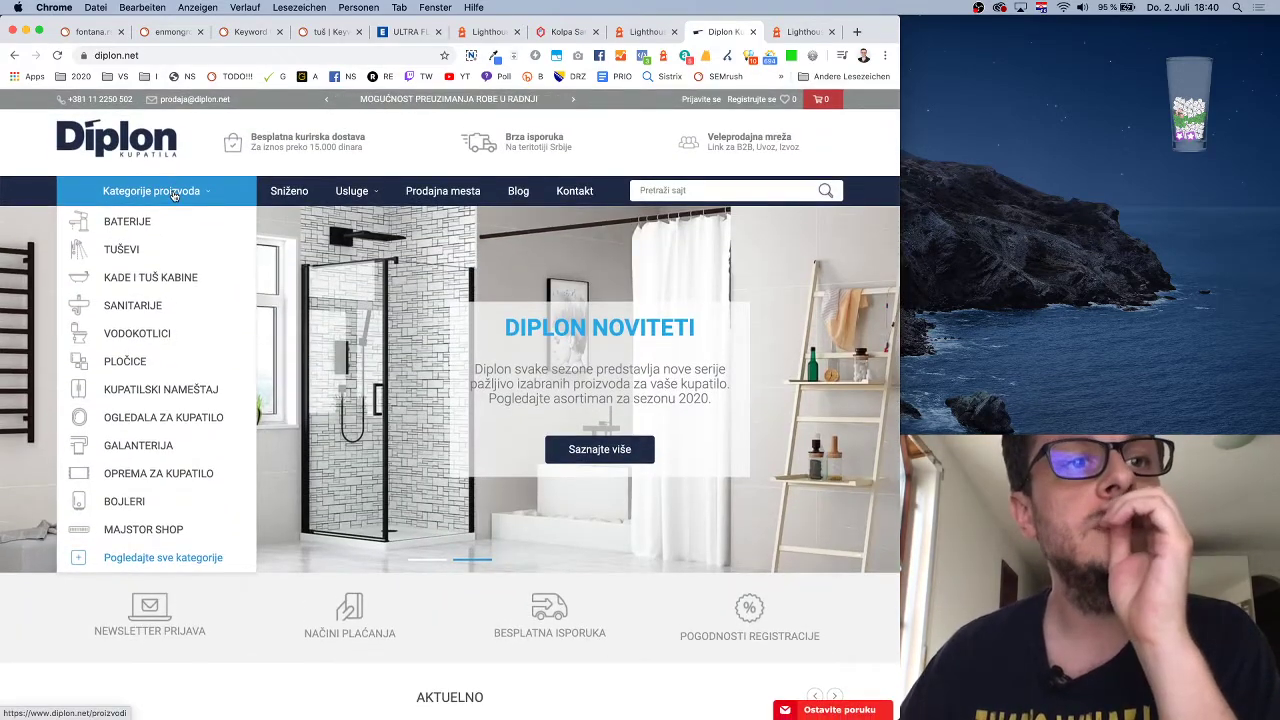
click(173, 195)
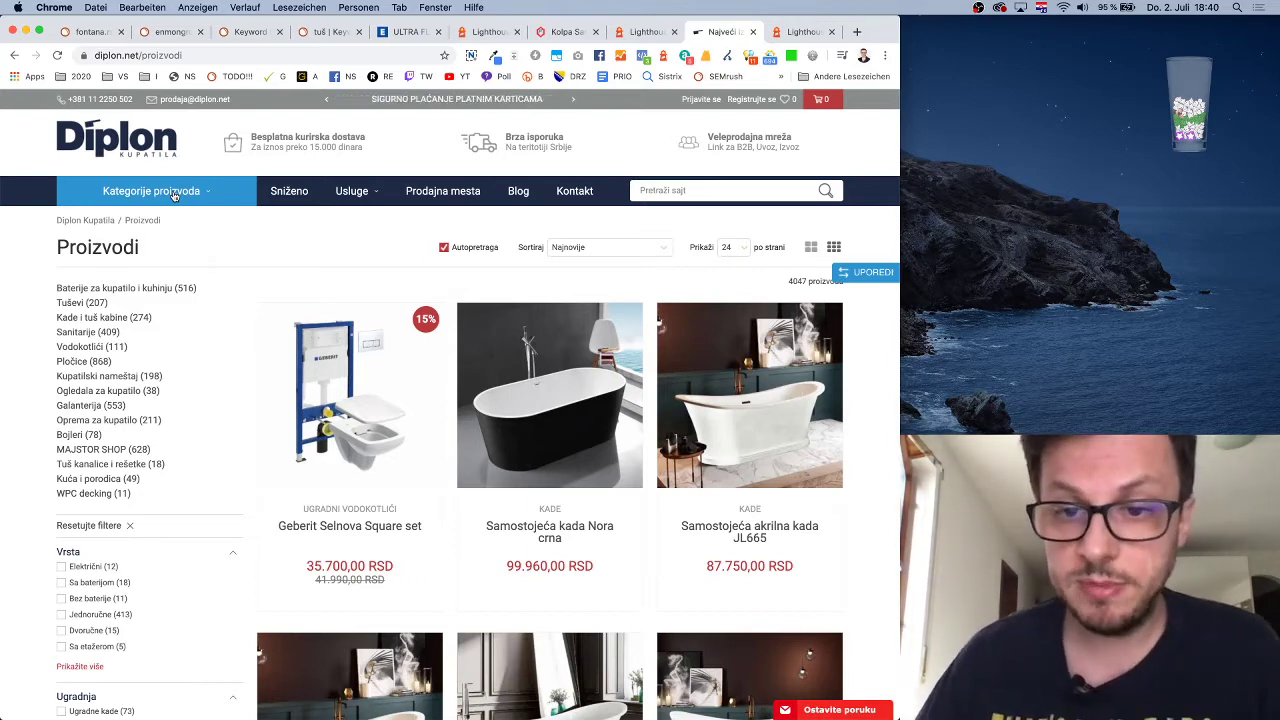
Review the list of main categories on the Proizvodi page and open the Kade i tuš kabine category
mouse_move(215, 195)
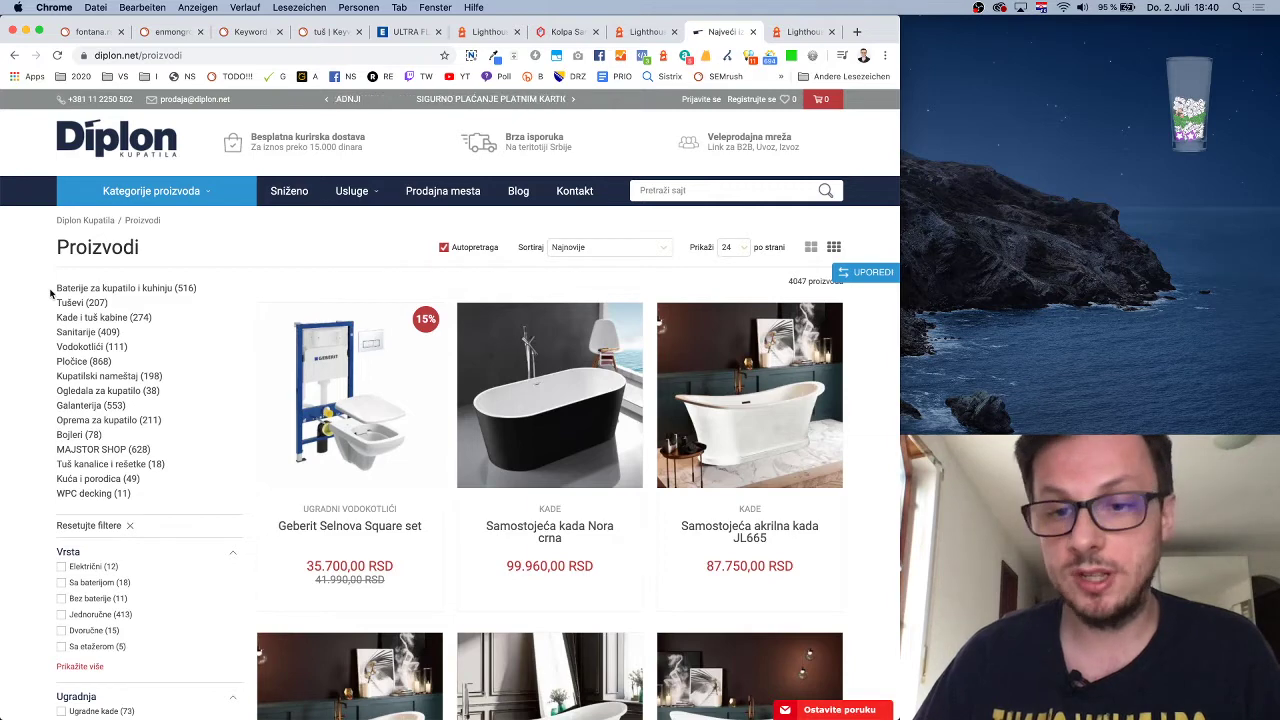
scroll(50, 292, down, 1)
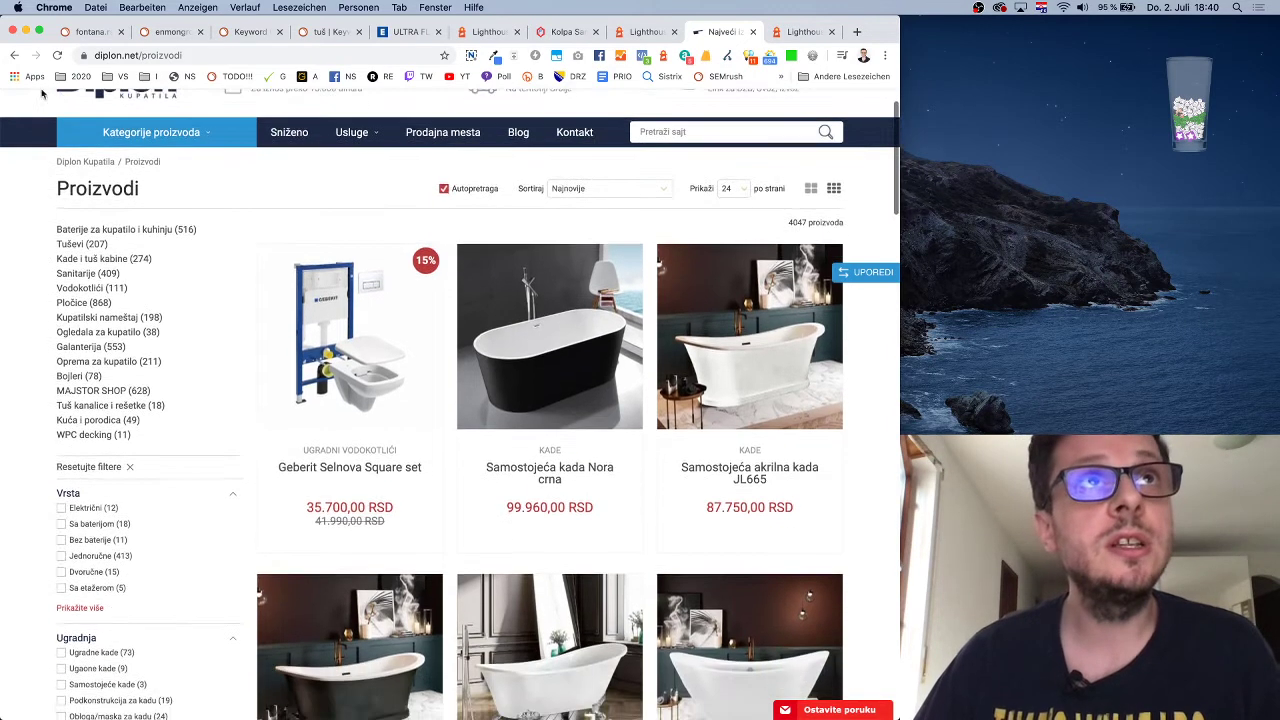
scroll(15, 213, up, 1)
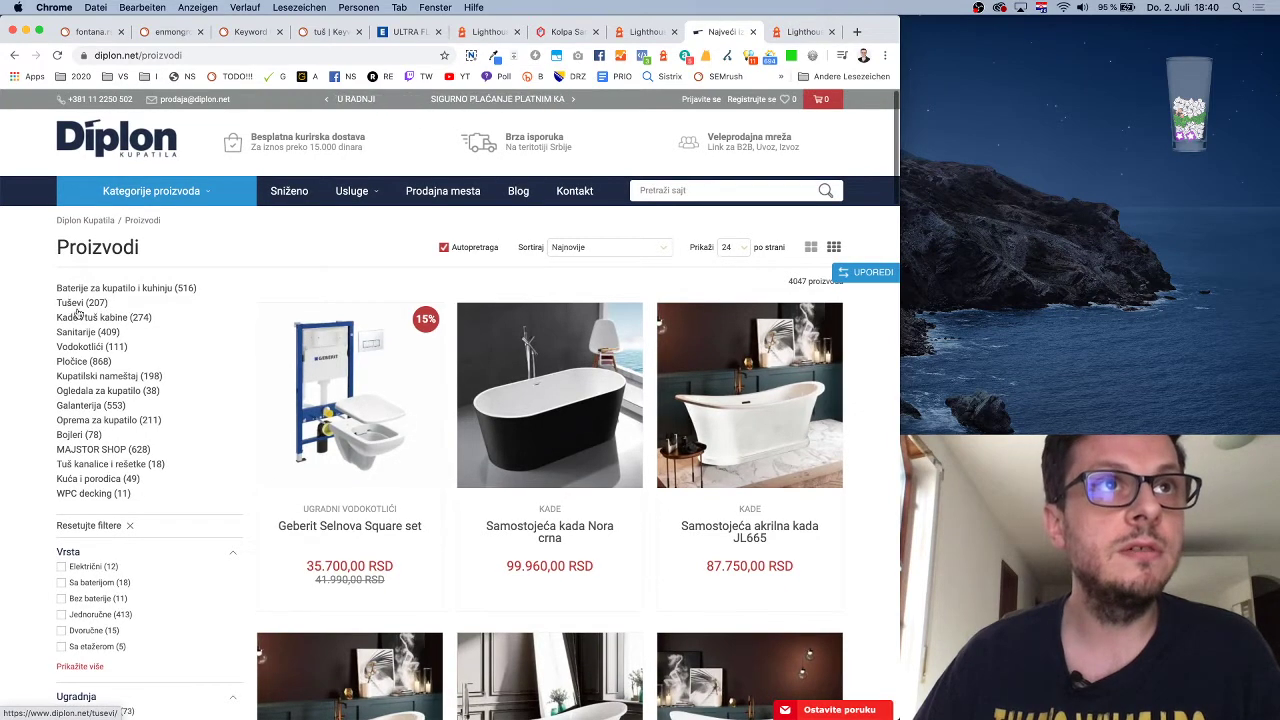
scroll(80, 315, down, 1)
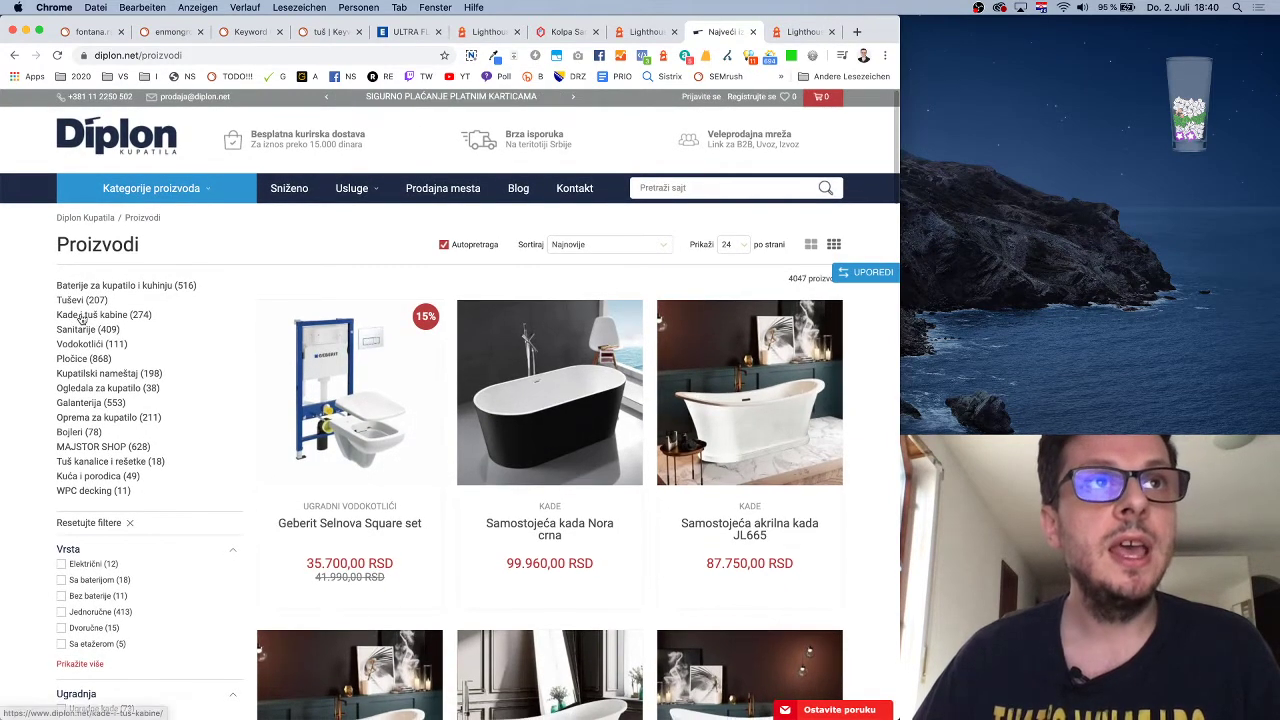
scroll(80, 315, down, 1)
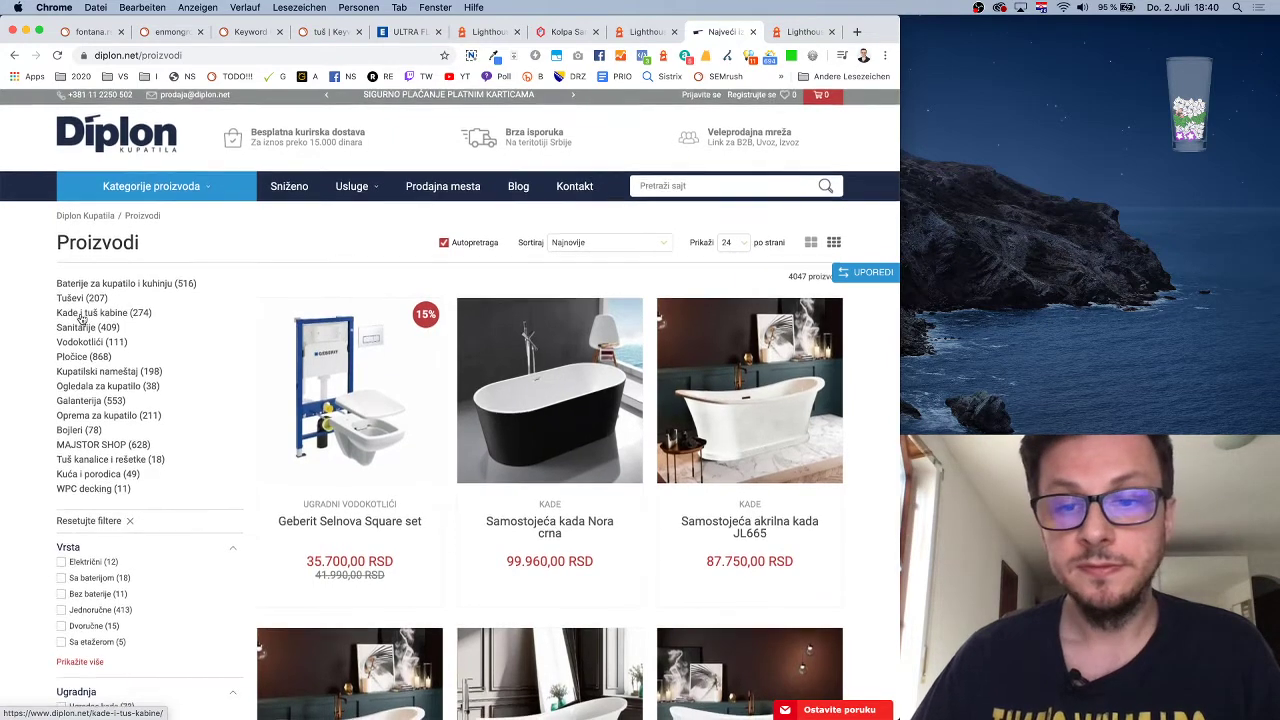
click(82, 317)
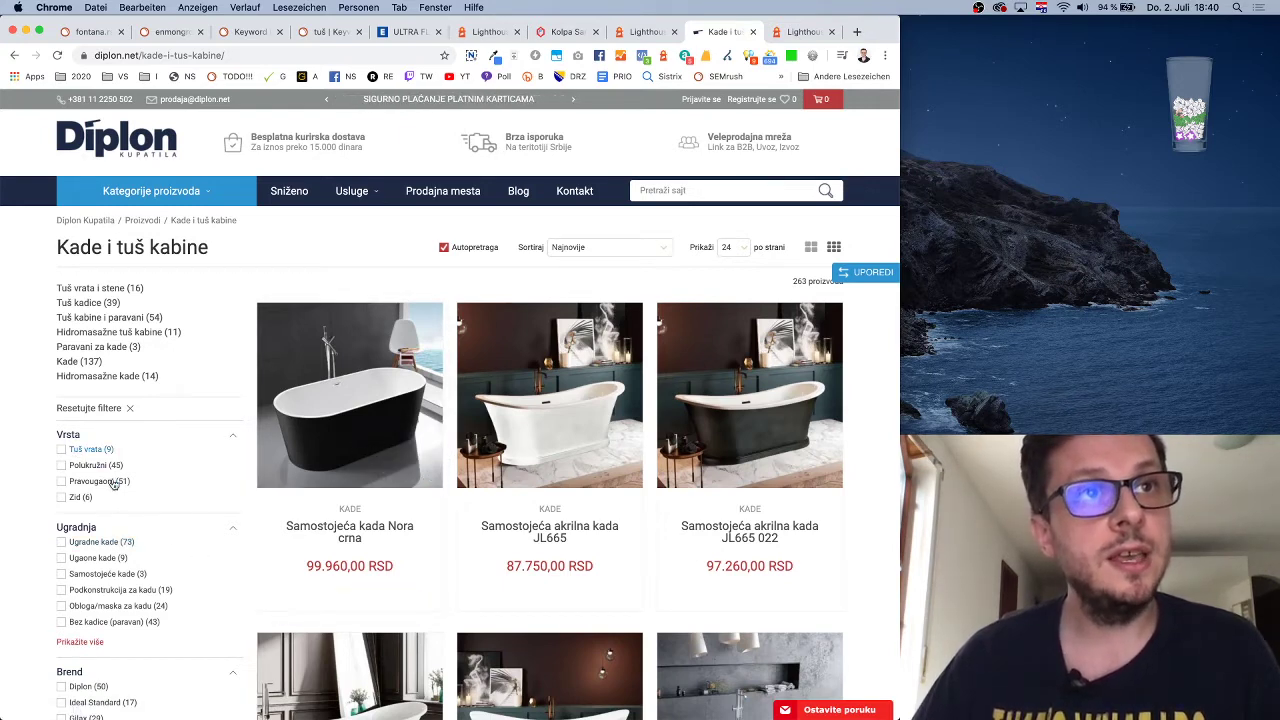
Expand the full list of Ugradnja filter options and examine the category's filters, products and subcategories
scroll(147, 499, down, 3)
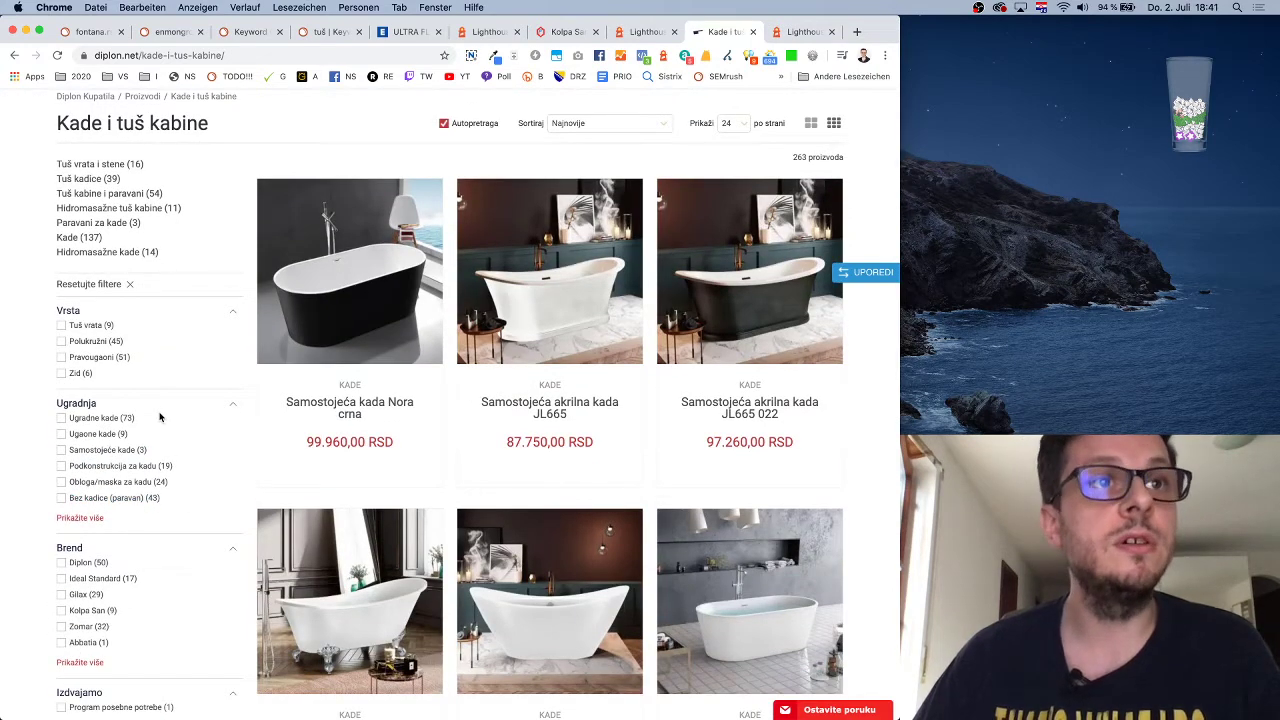
click(85, 519)
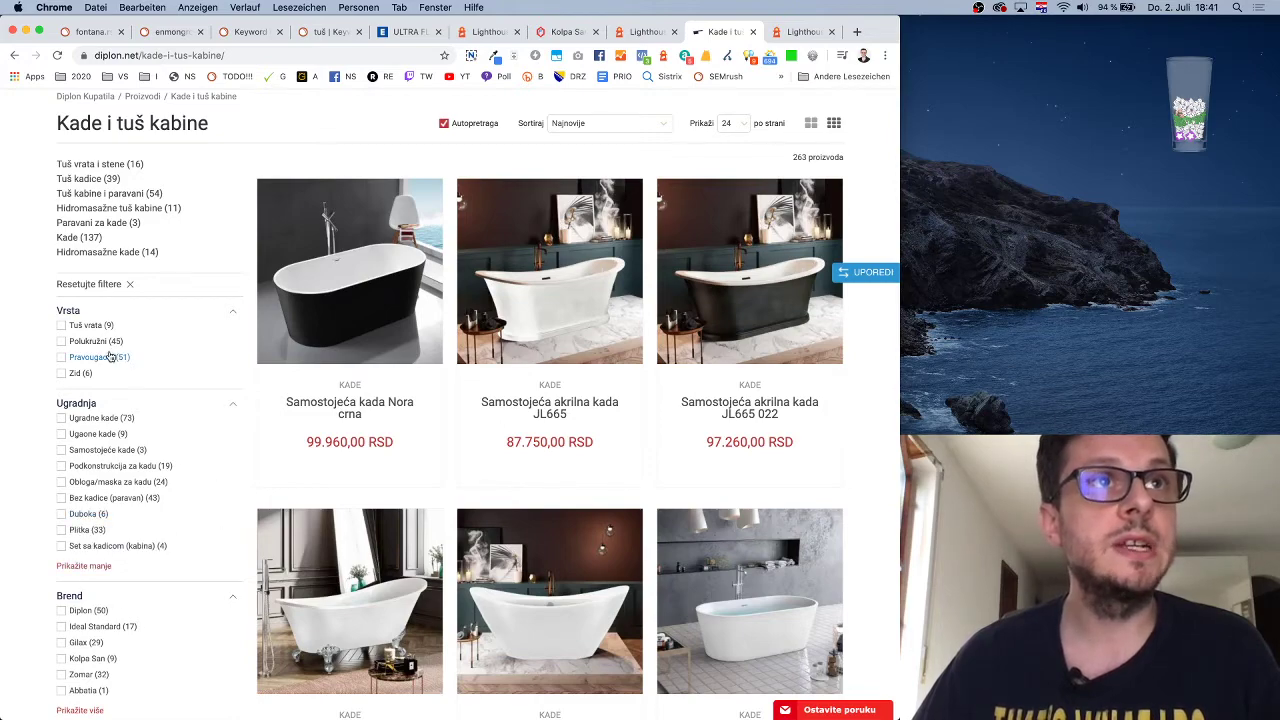
scroll(167, 376, down, 2)
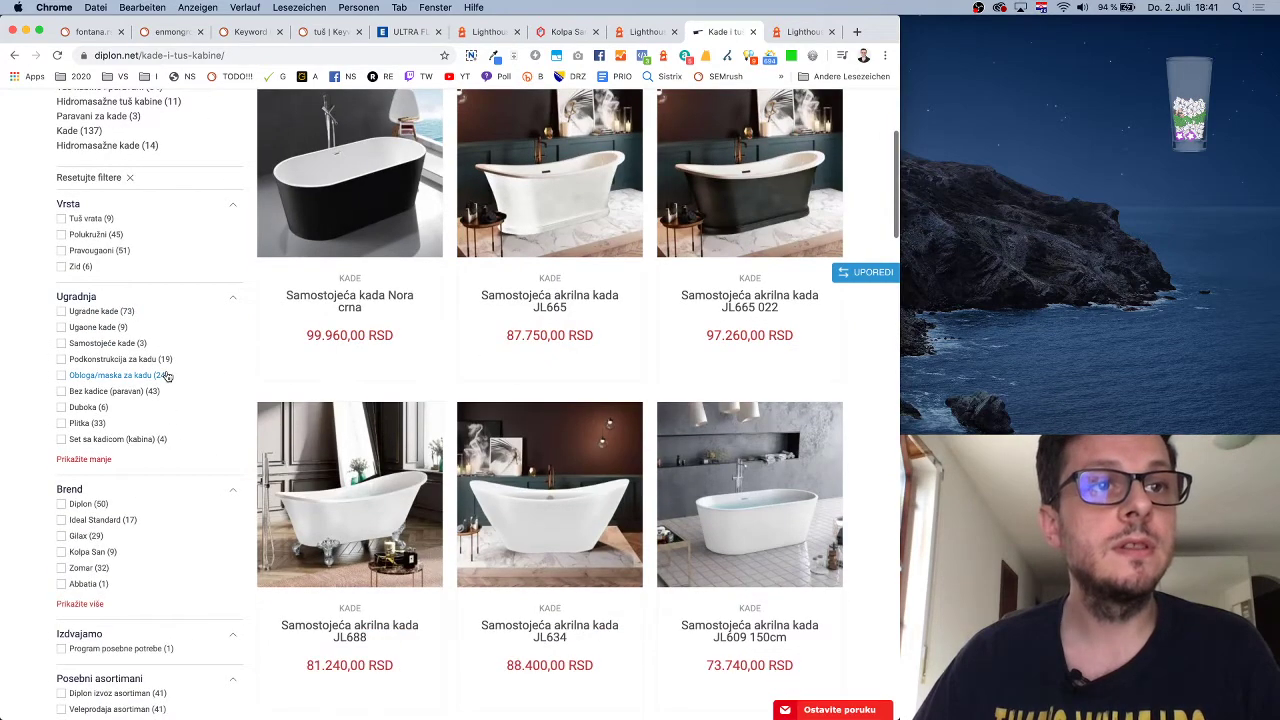
scroll(167, 376, down, 5)
scroll(167, 376, down, 5)
scroll(167, 376, up, 12)
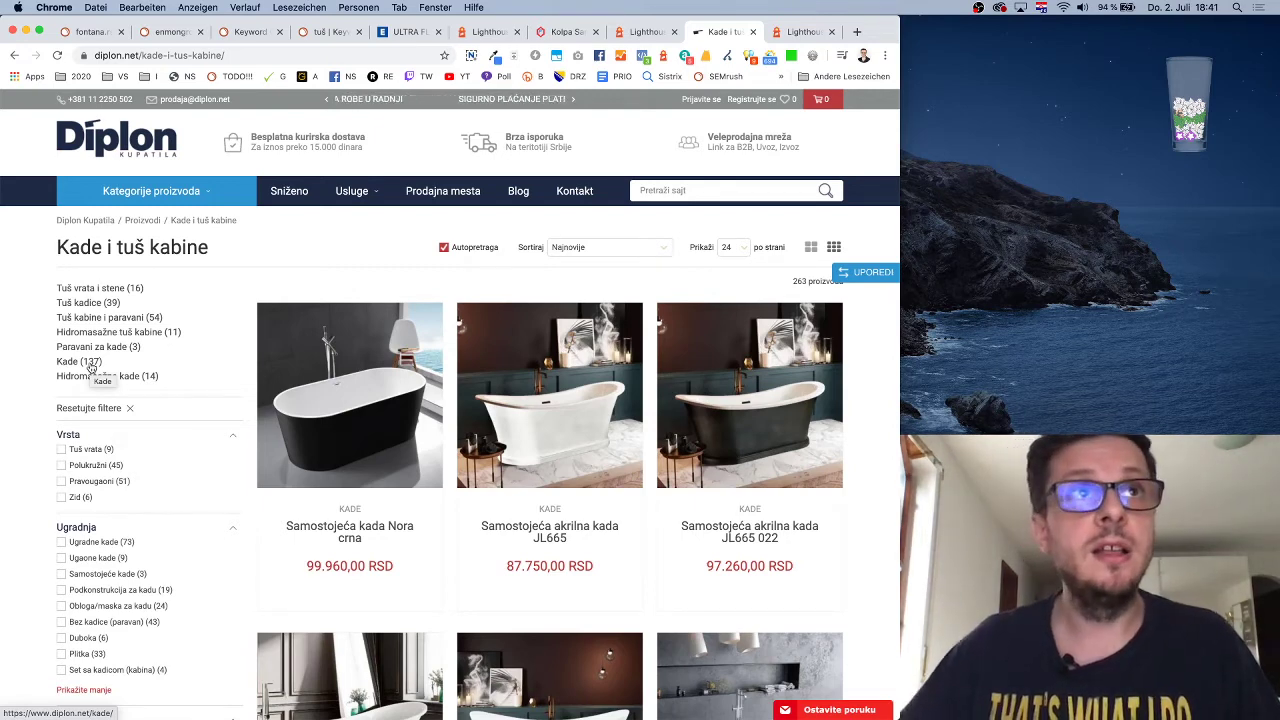
Check the "tuš" keyword list in SEMrush, return the enmongroup.com report to the dashboard and switch back to the Diplon category page
click(322, 31)
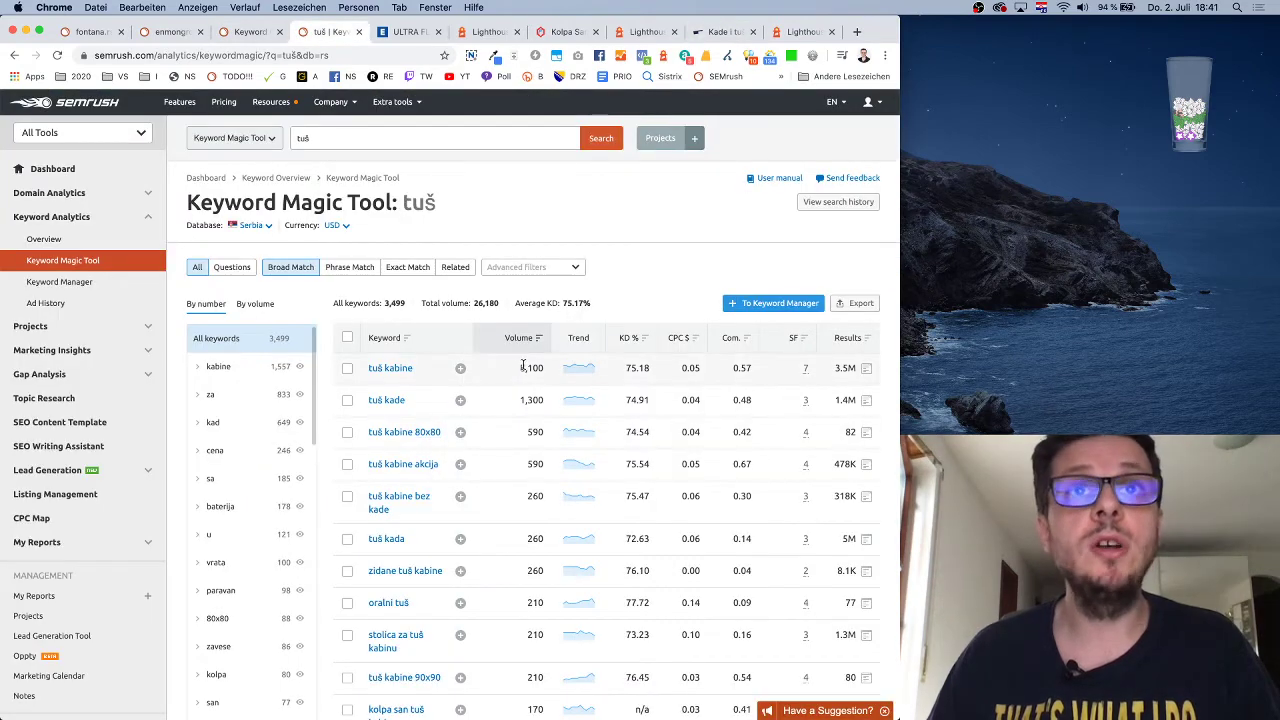
click(164, 32)
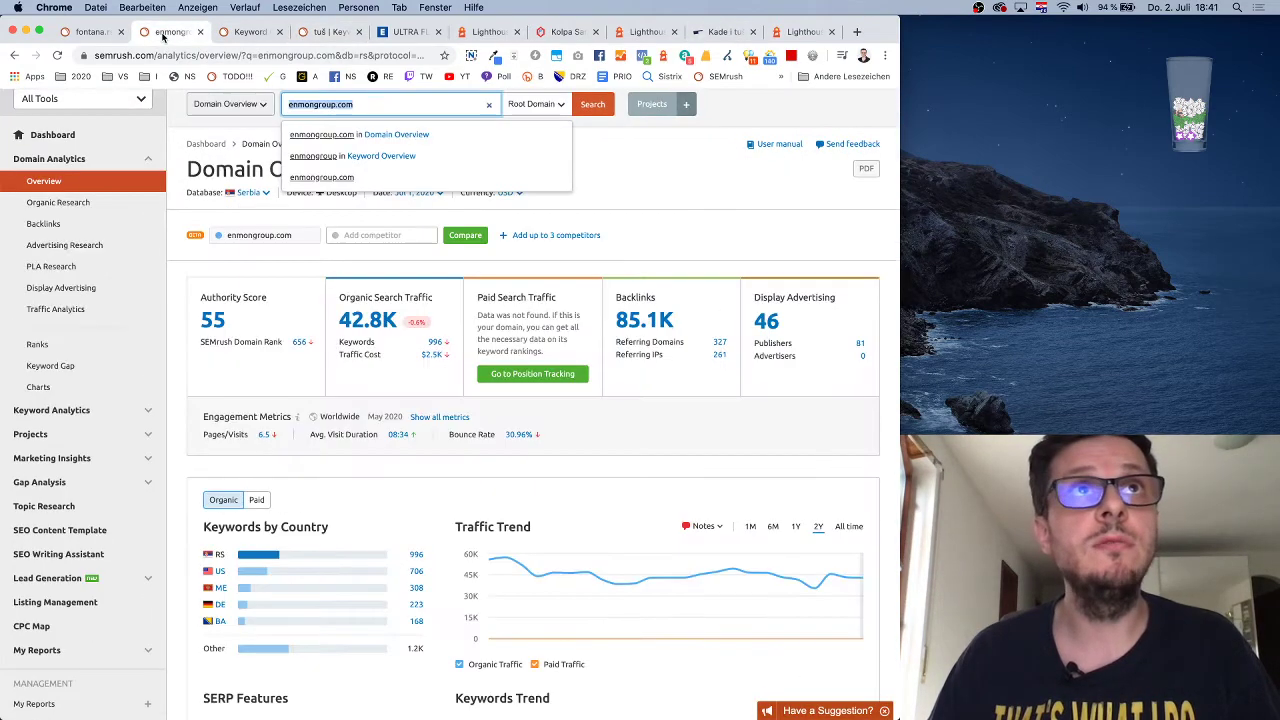
scroll(84, 135, up, 1)
click(94, 108)
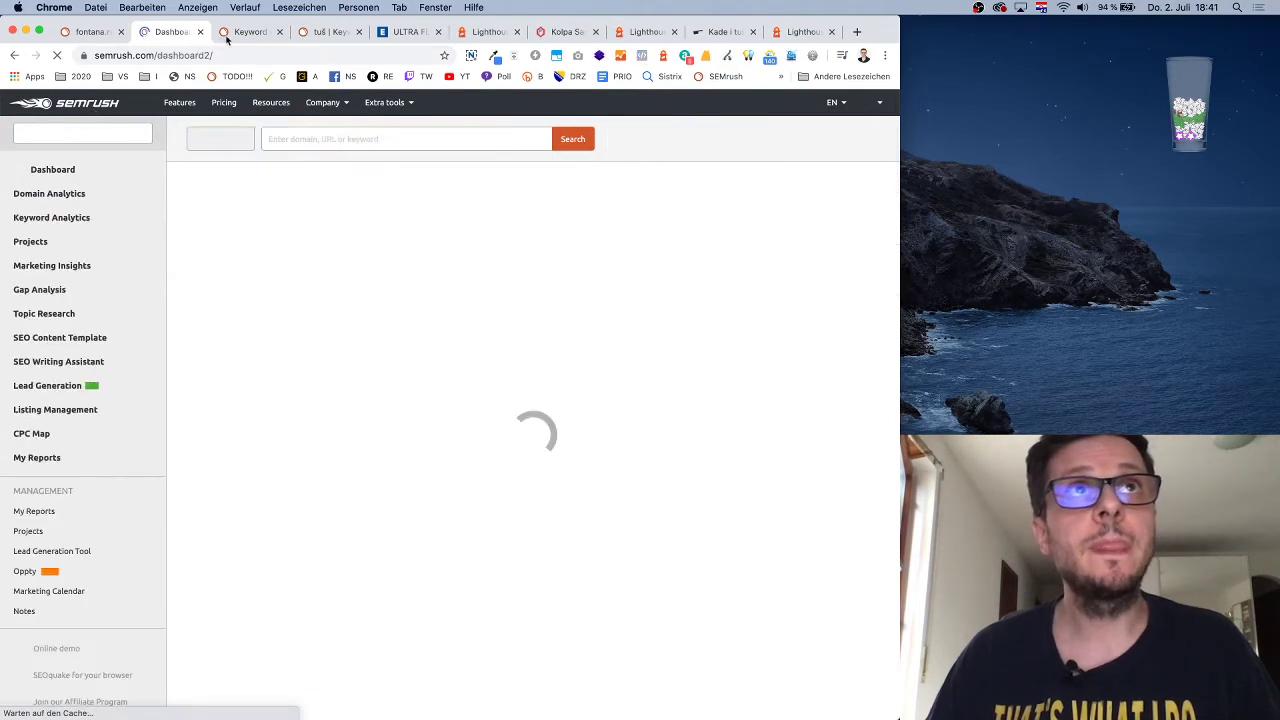
click(724, 33)
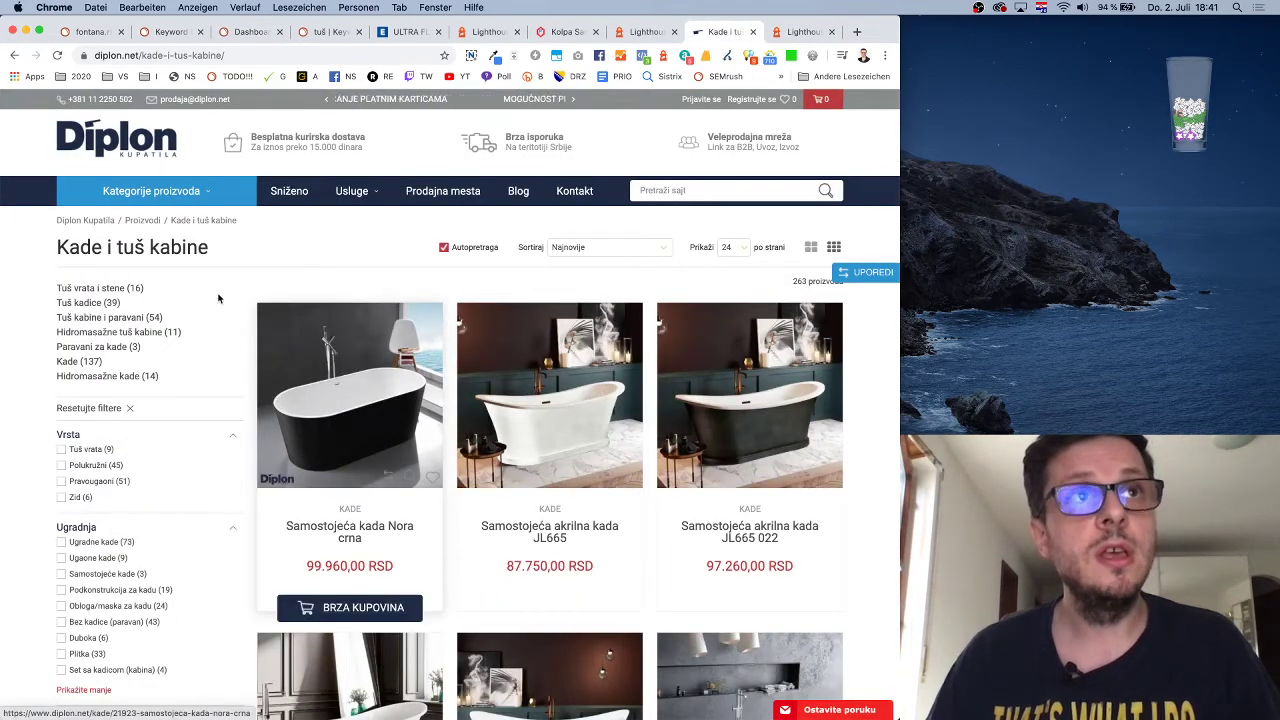
Inspect the Kade i tuš kabine page's URL, view the Tuš kabine i paravani subcategory and return to the parent category
scroll(69, 366, down, 1)
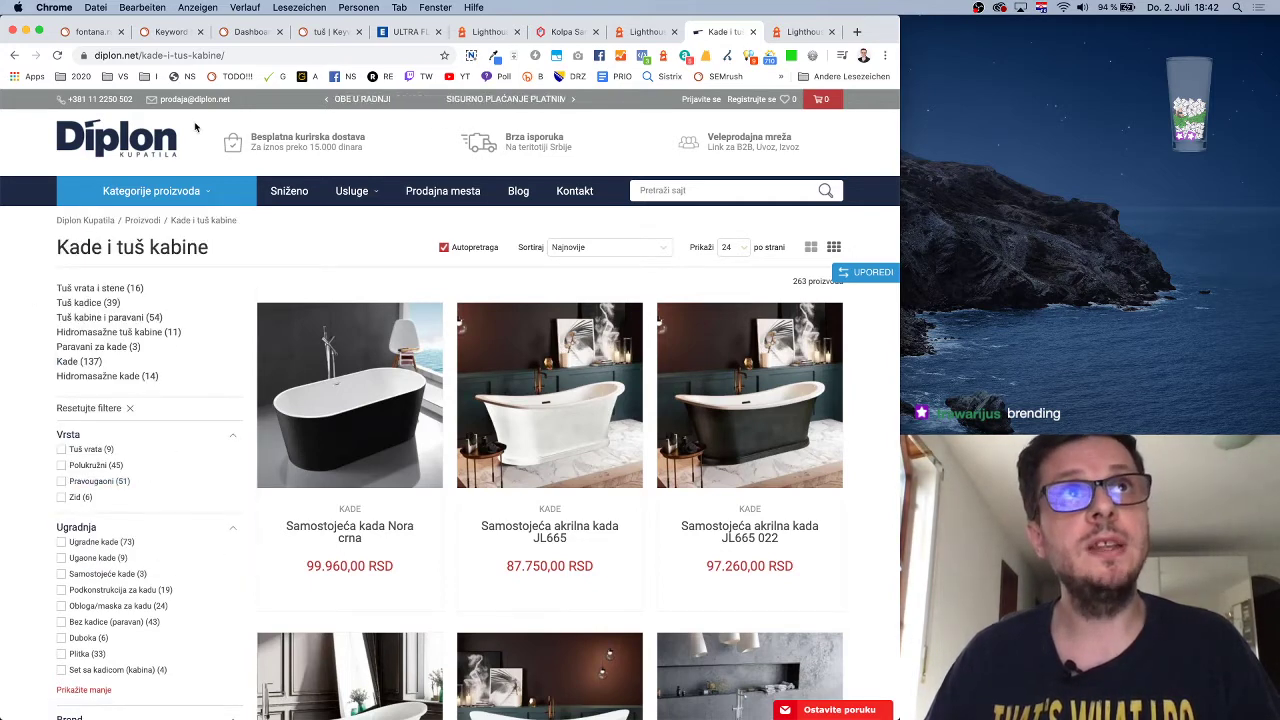
click(248, 54)
click(277, 54)
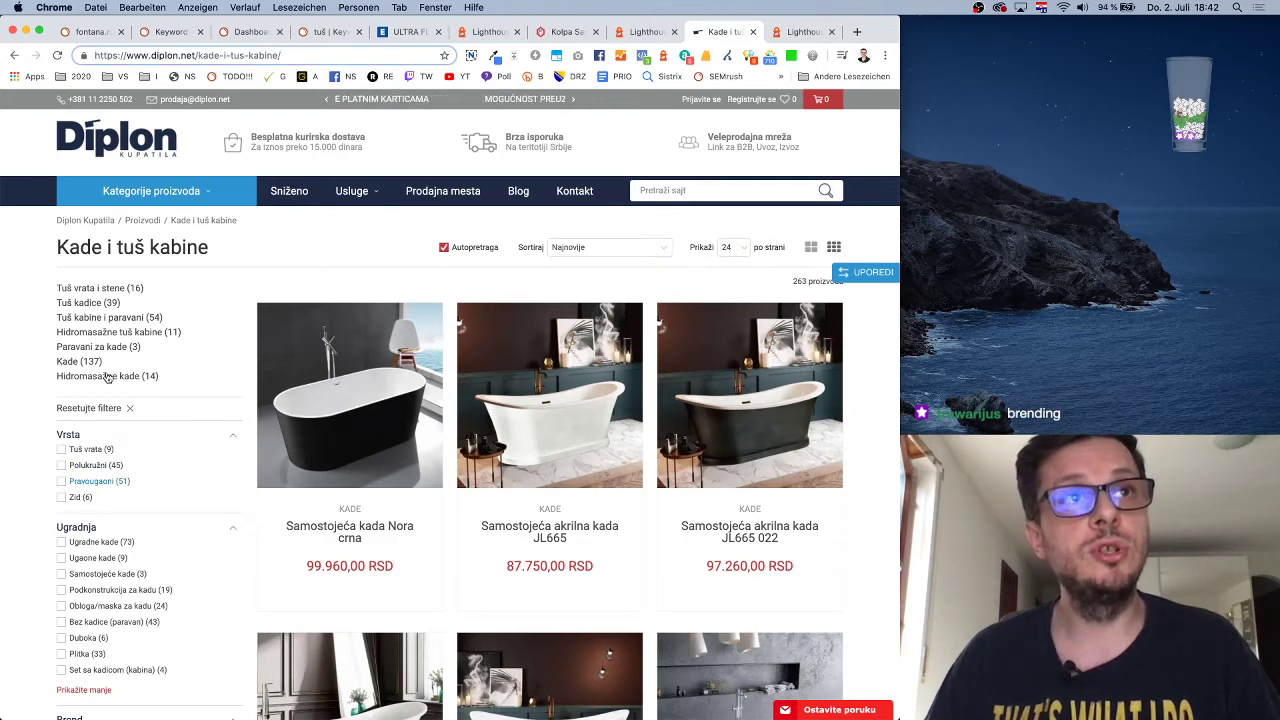
click(104, 318)
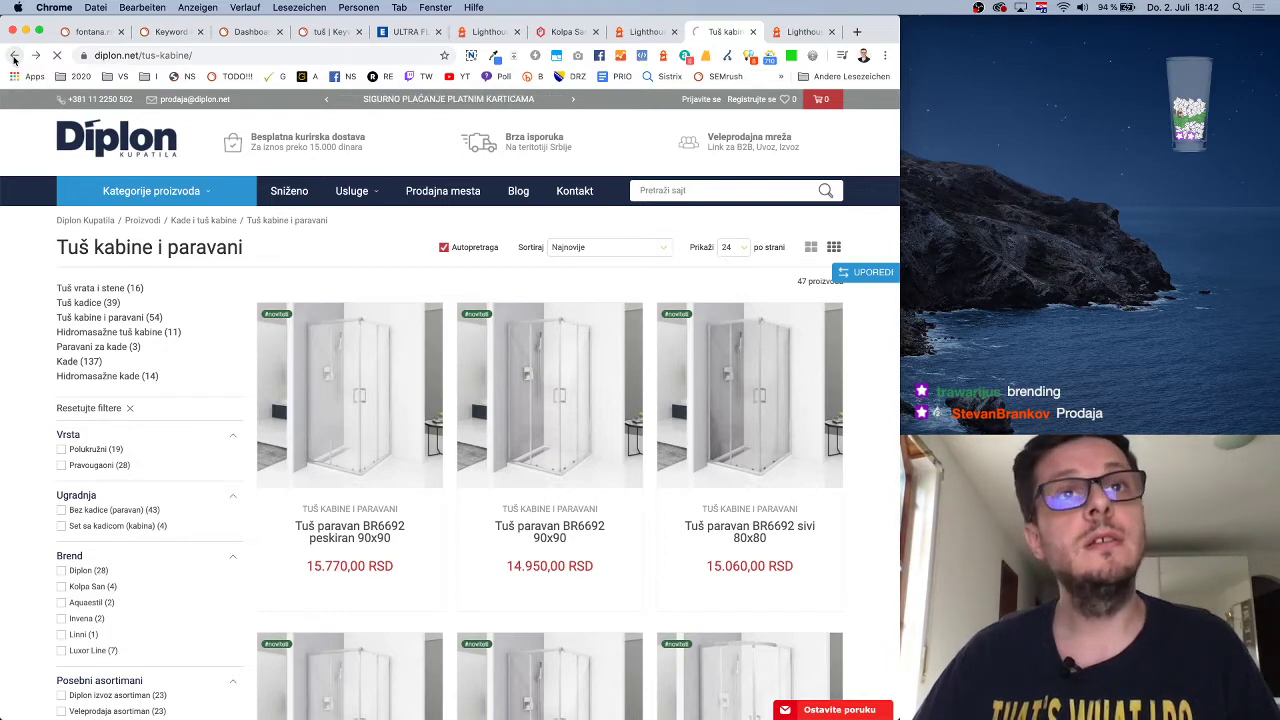
click(14, 56)
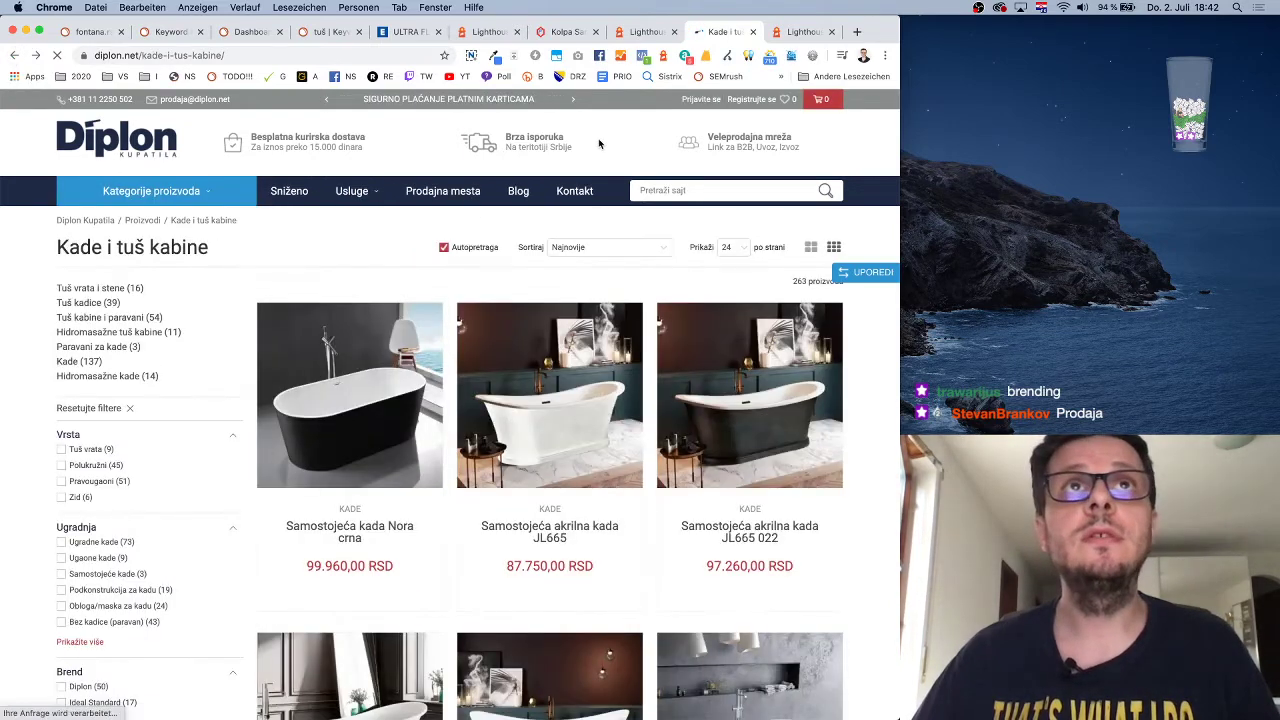
Switch to the SEMrush dashboard and look up the keyword overview for "kade"
click(168, 32)
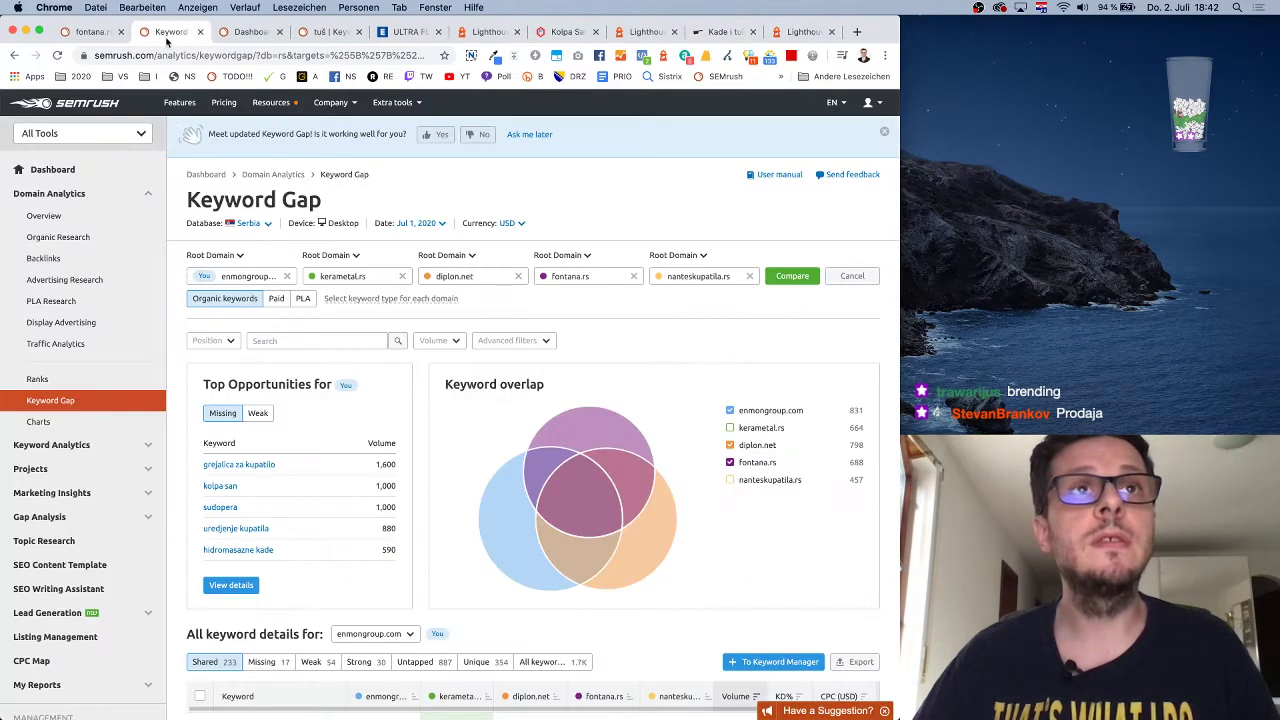
click(237, 31)
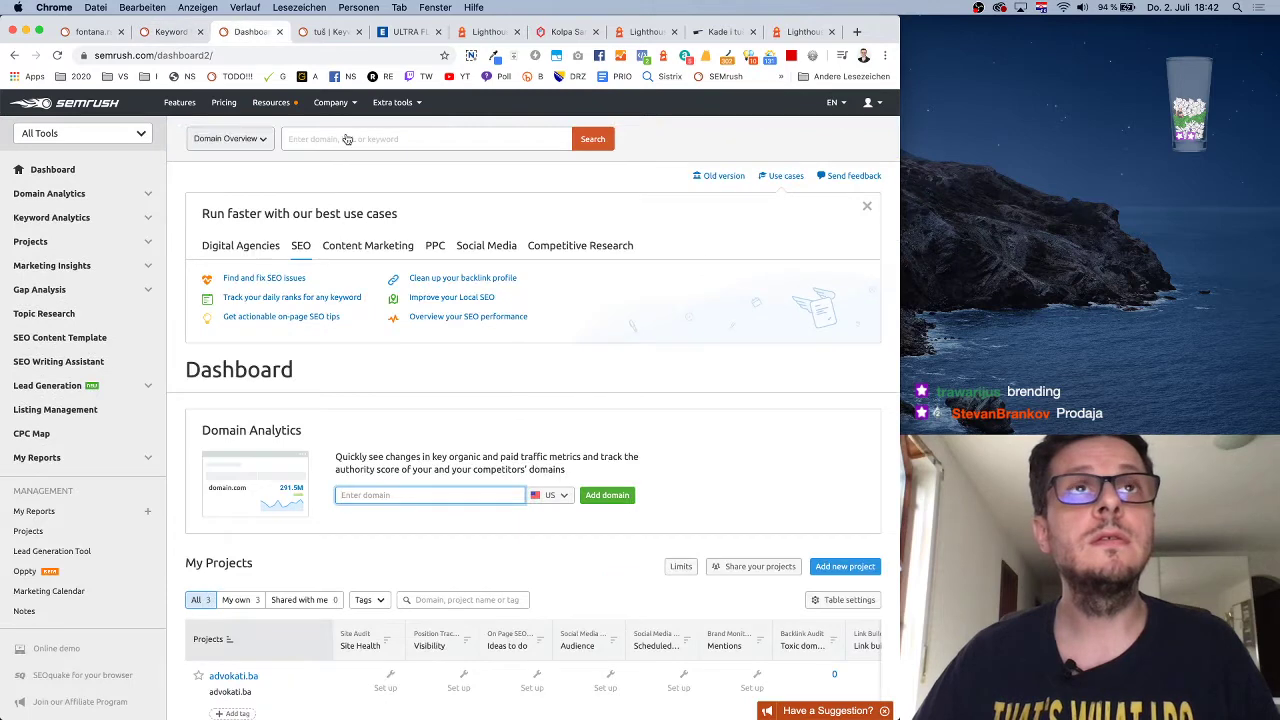
click(347, 139)
text(kade)
key(Return)
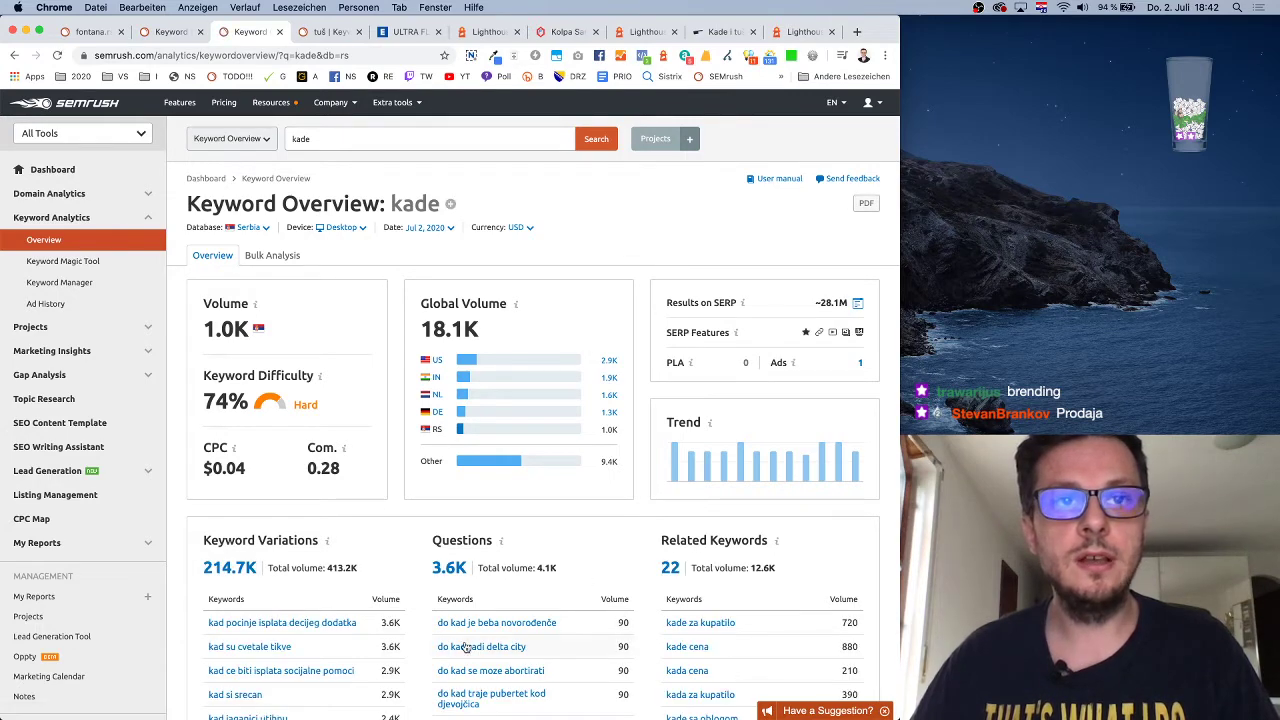
Examine the "kade" overview, including its keyword variations, related keywords and the ranking pages in the SERP analysis
scroll(380, 575, down, 3)
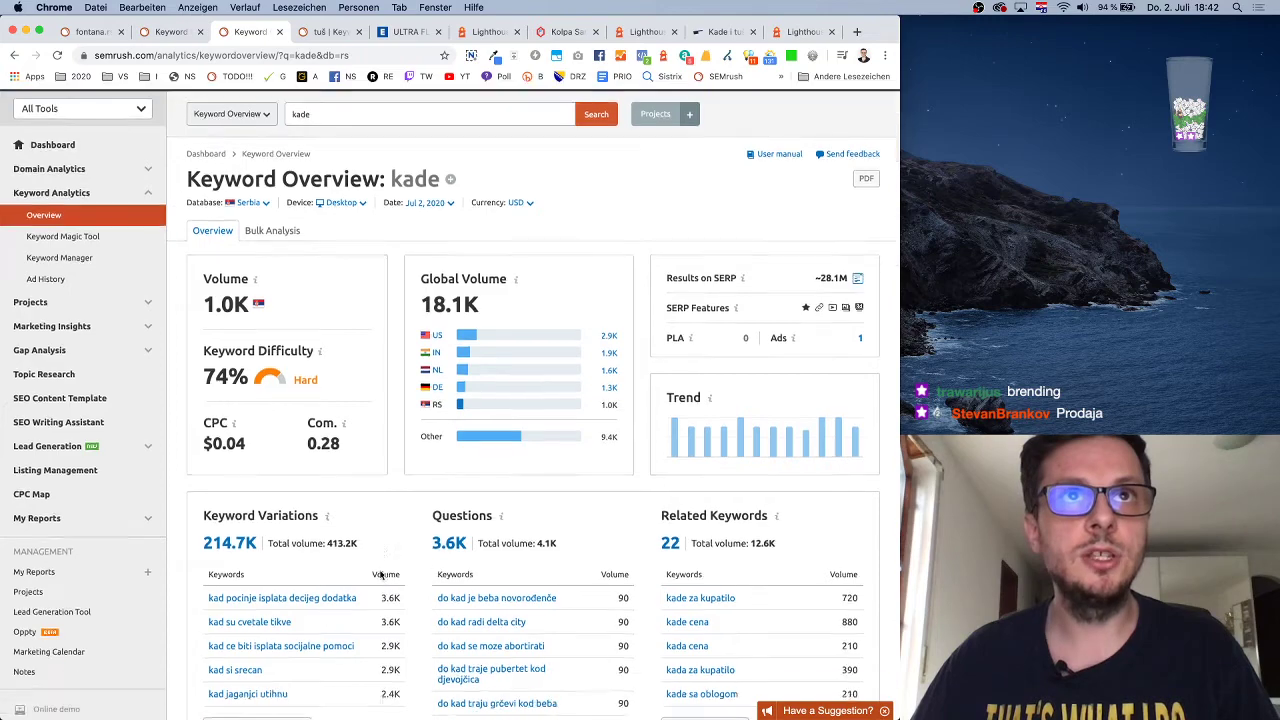
scroll(380, 575, down, 5)
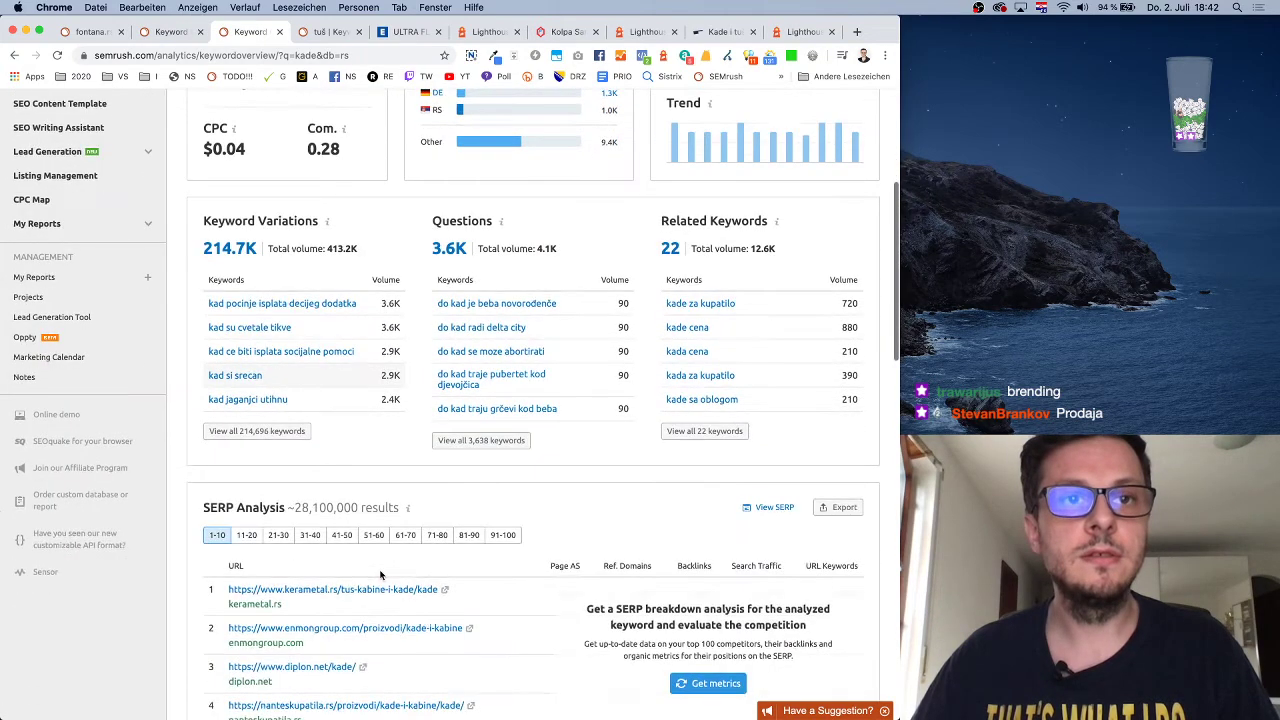
scroll(380, 575, down, 5)
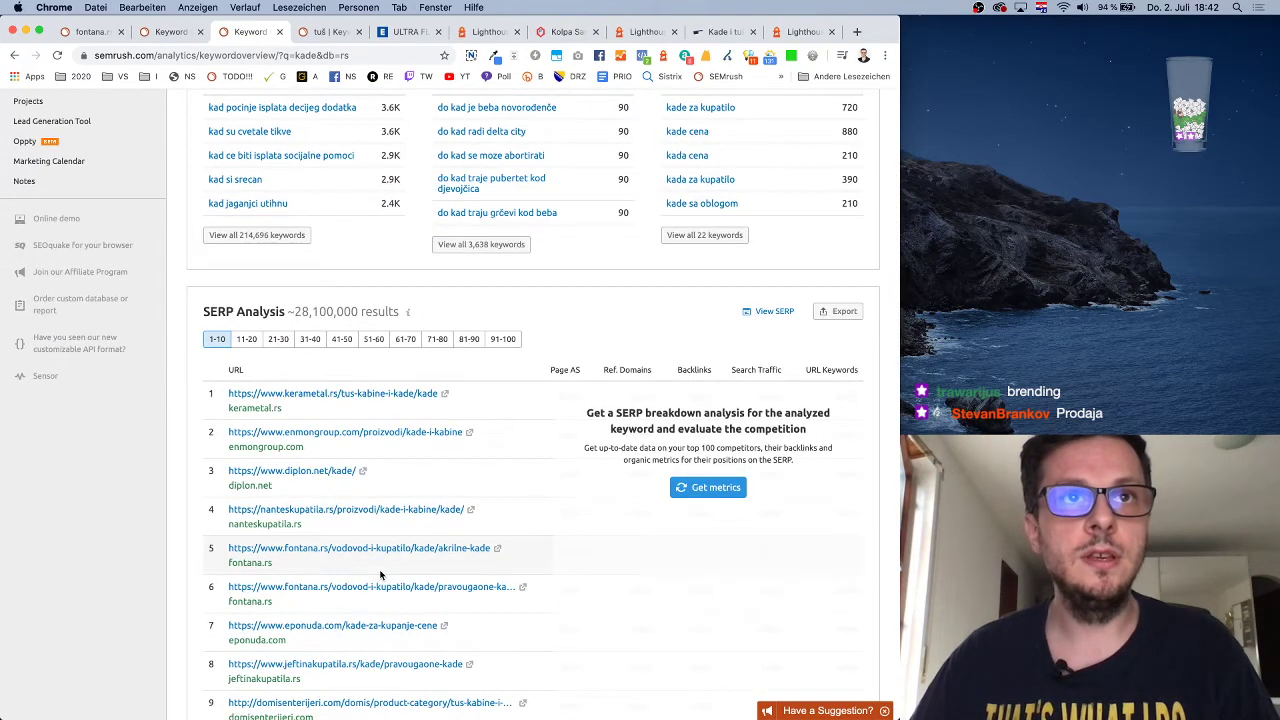
scroll(380, 575, up, 10)
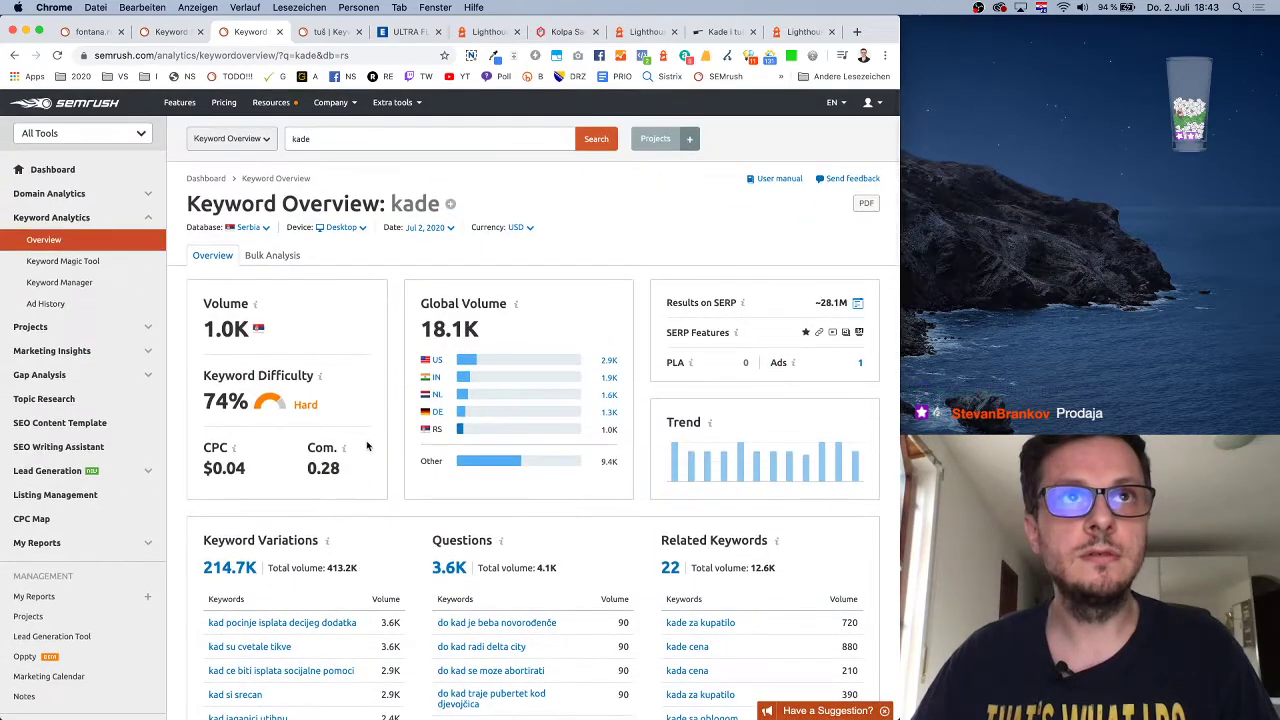
scroll(377, 318, down, 3)
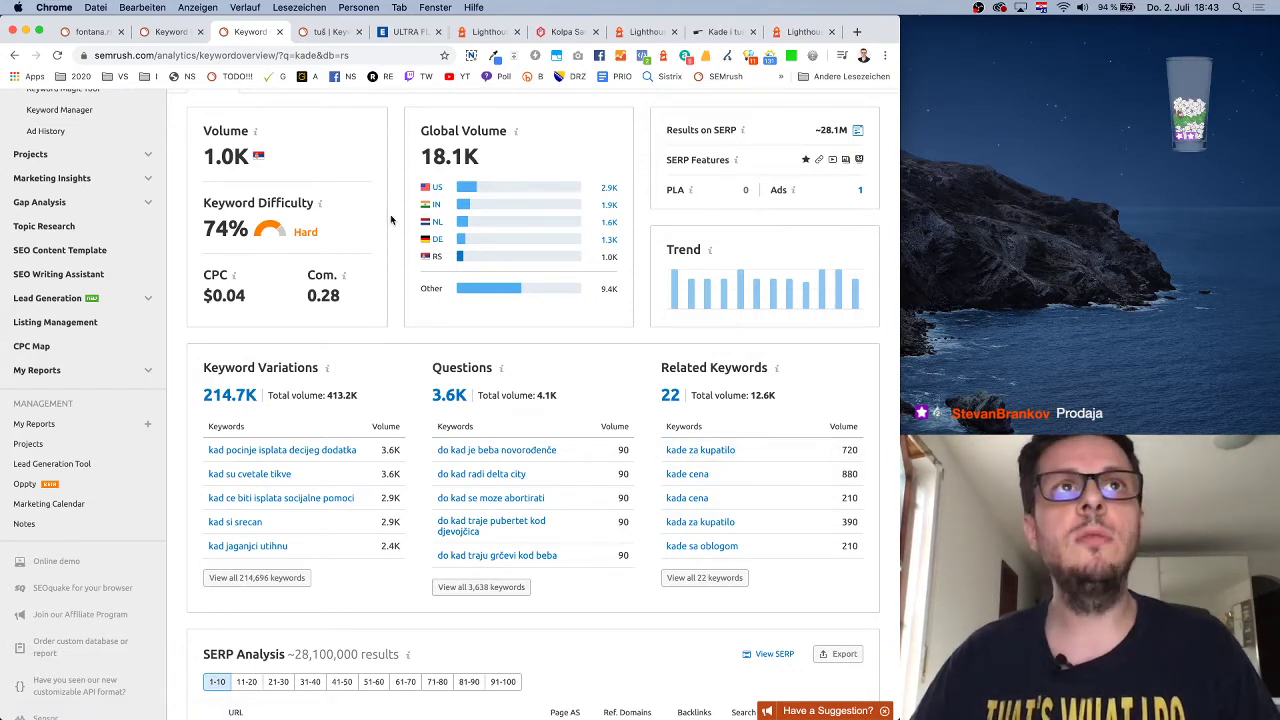
scroll(394, 218, up, 3)
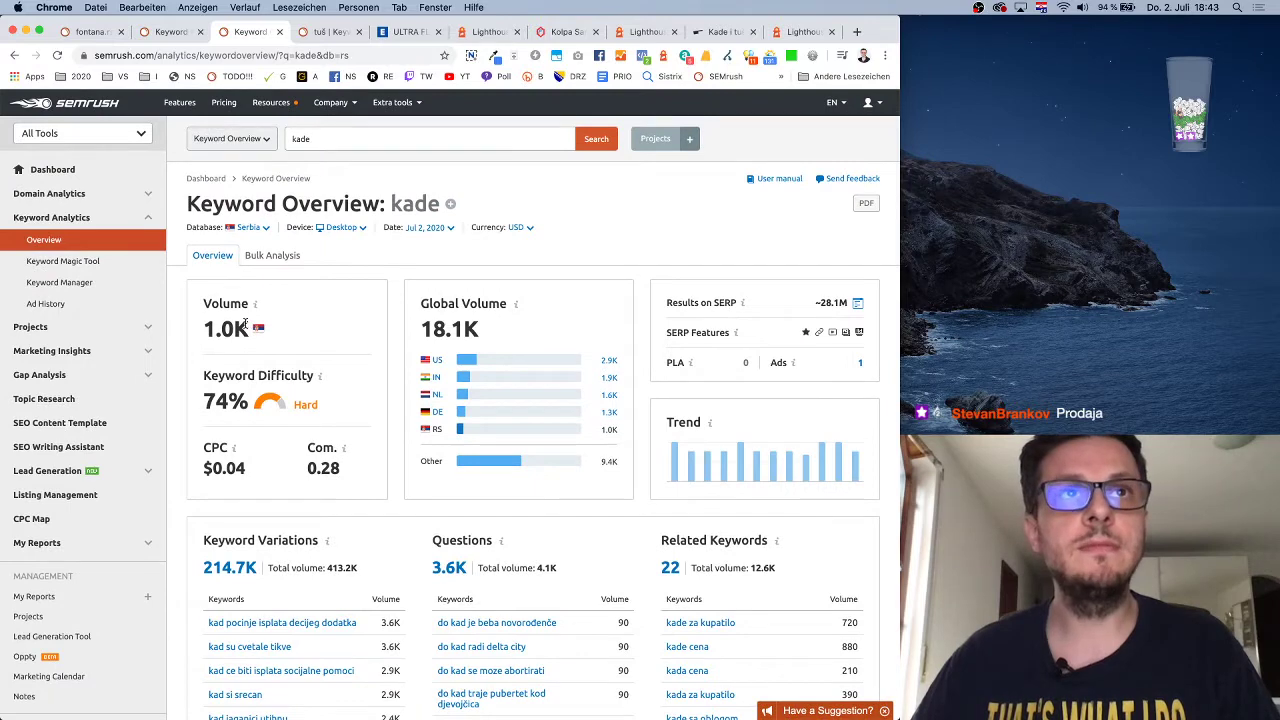
Compare the "kade" search volume with the "tuš" keyword list and return to Diplon's Kade i tuš kabine page
drag(244, 323, 204, 321)
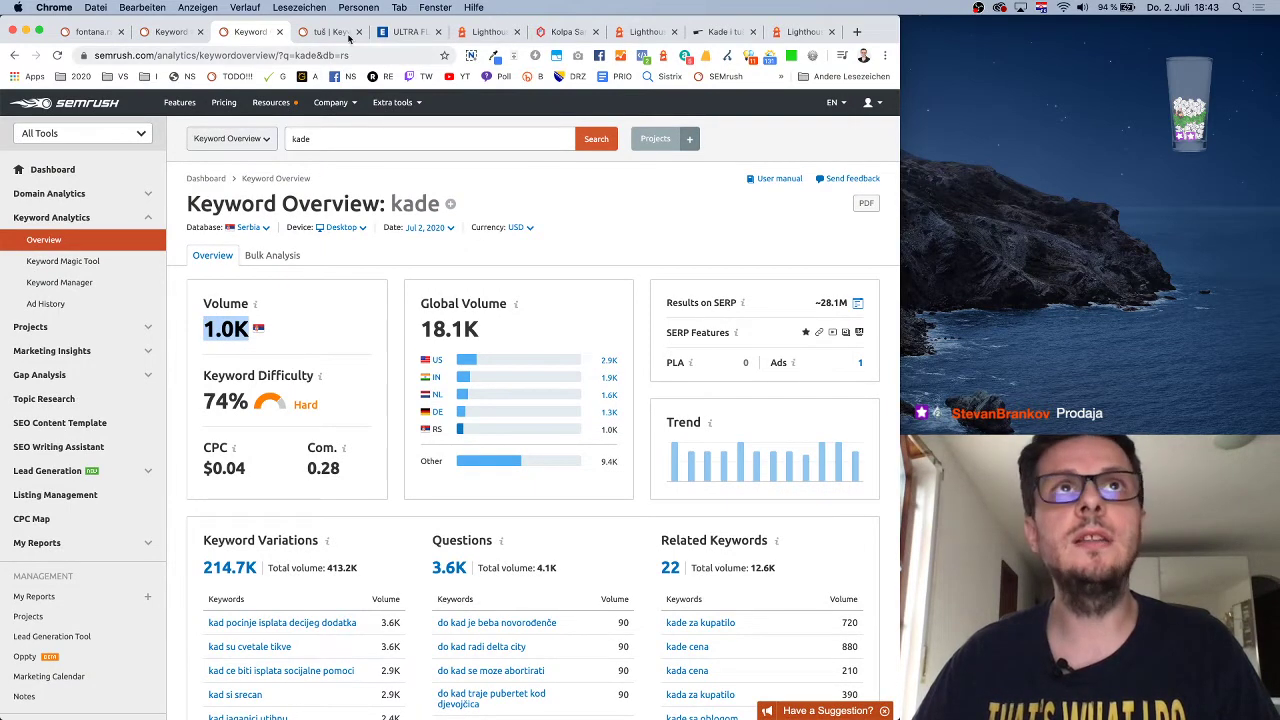
click(313, 38)
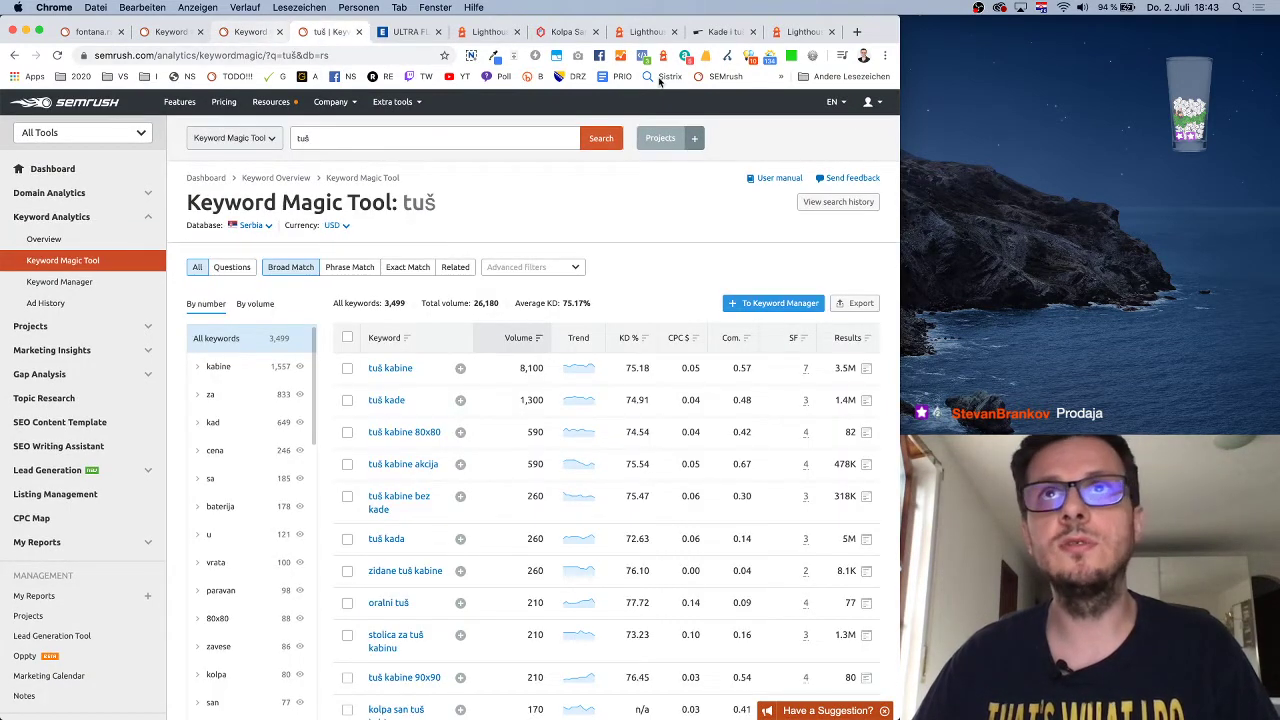
click(724, 32)
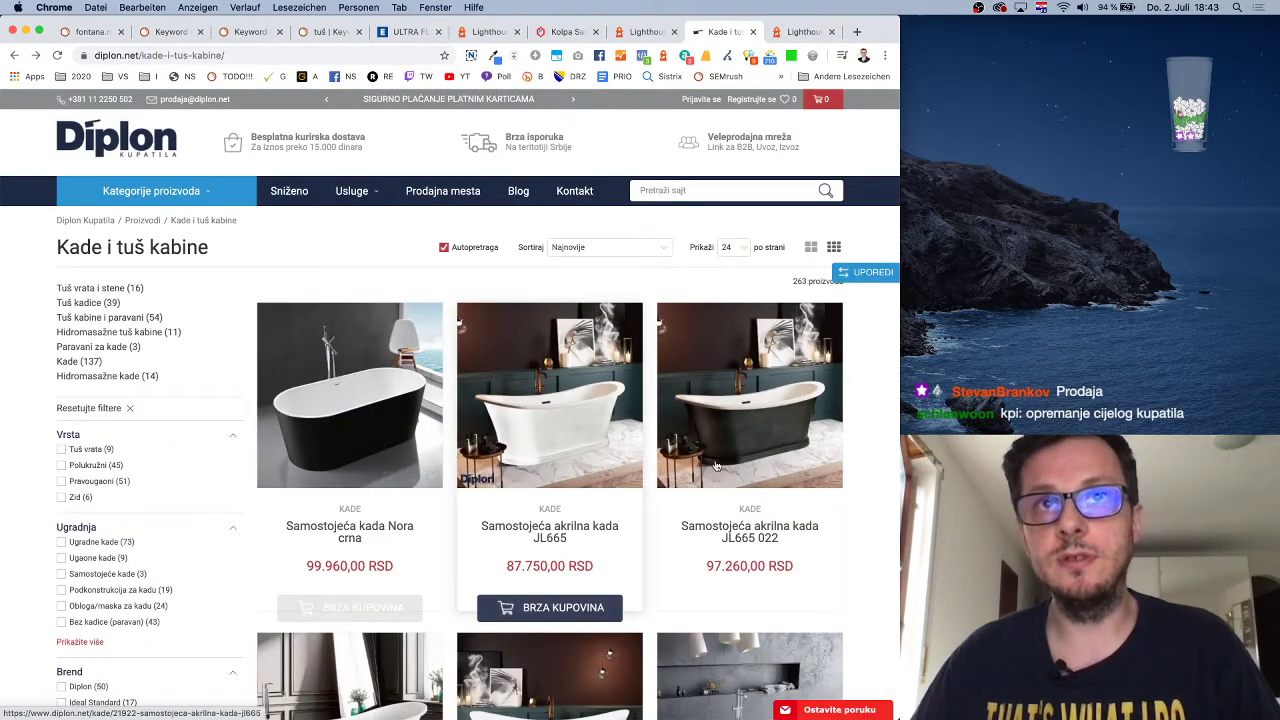
Examine the Kade i tuš kabine listing, including its product names, subcategory links and filter options
scroll(697, 495, down, 5)
scroll(690, 500, down, 10)
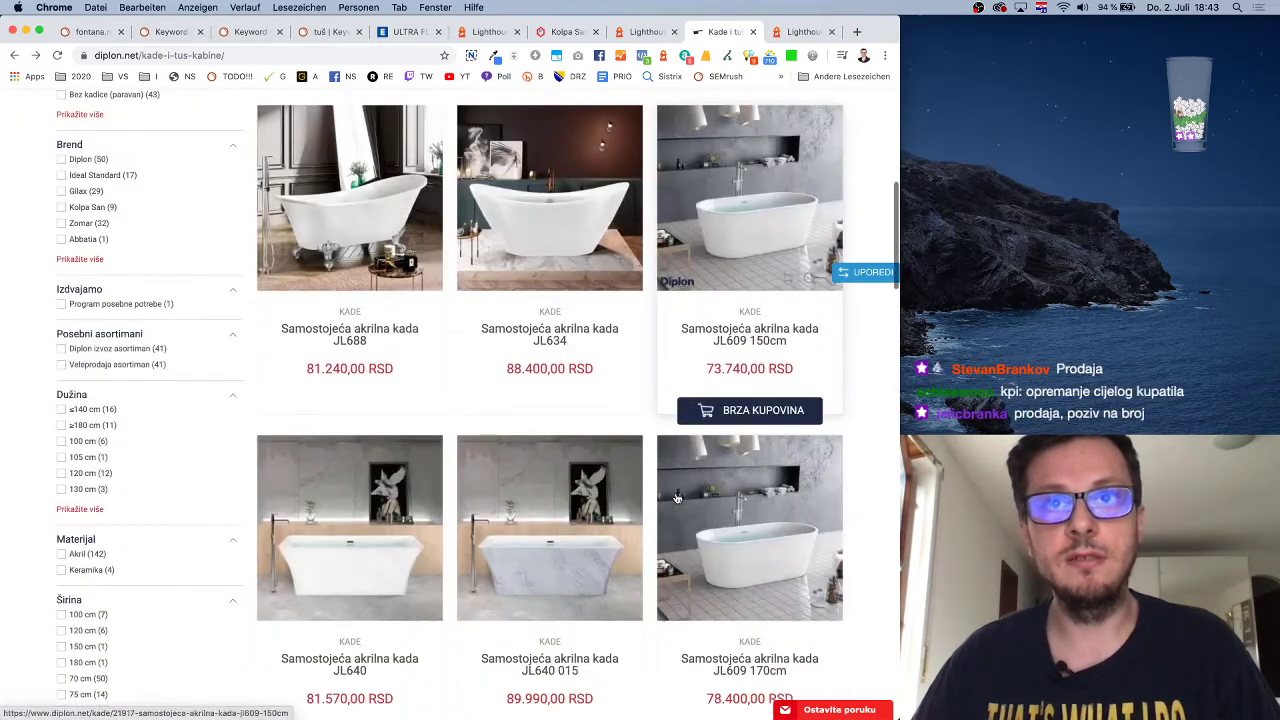
scroll(677, 498, up, 15)
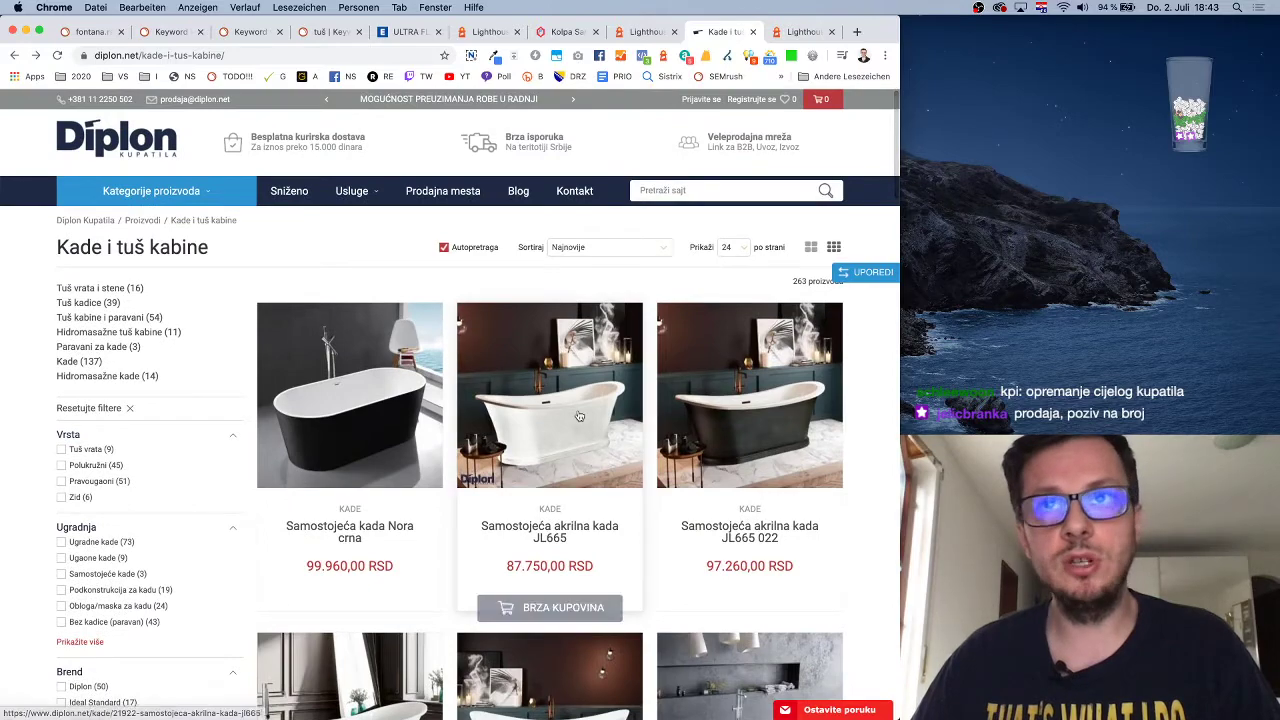
scroll(560, 420, down, 15)
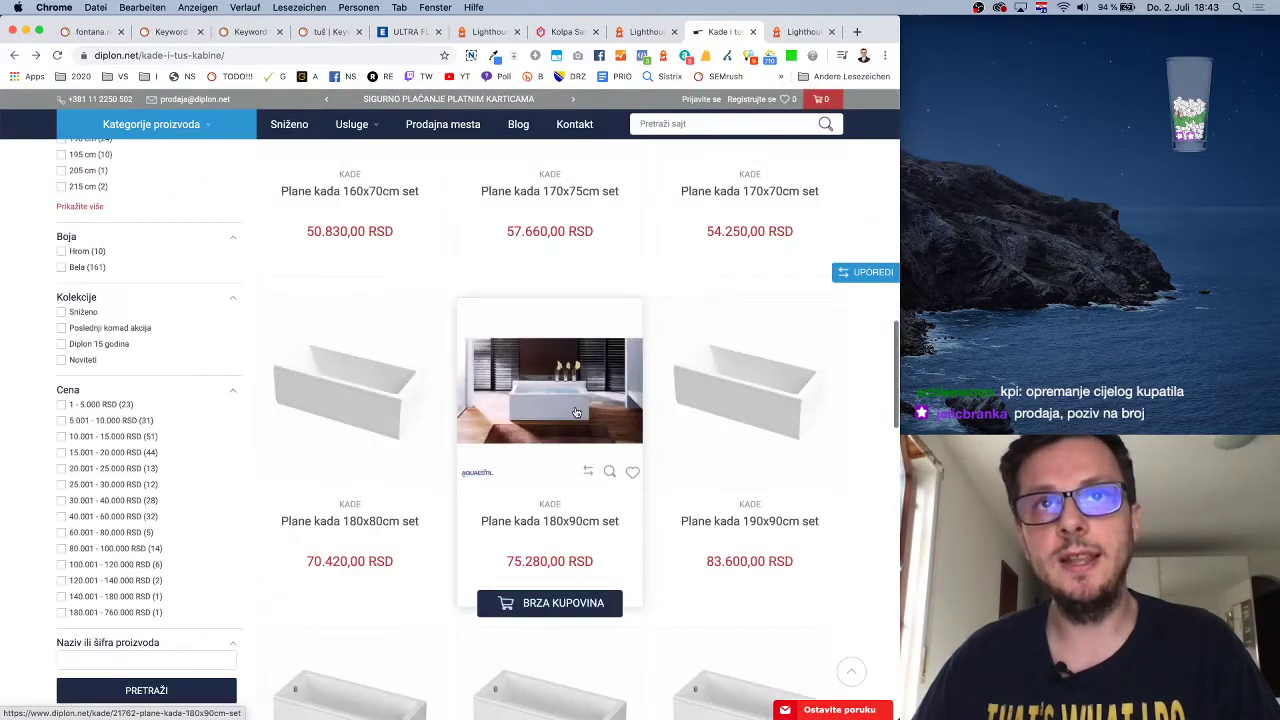
scroll(576, 412, down, 5)
scroll(576, 412, down, 3)
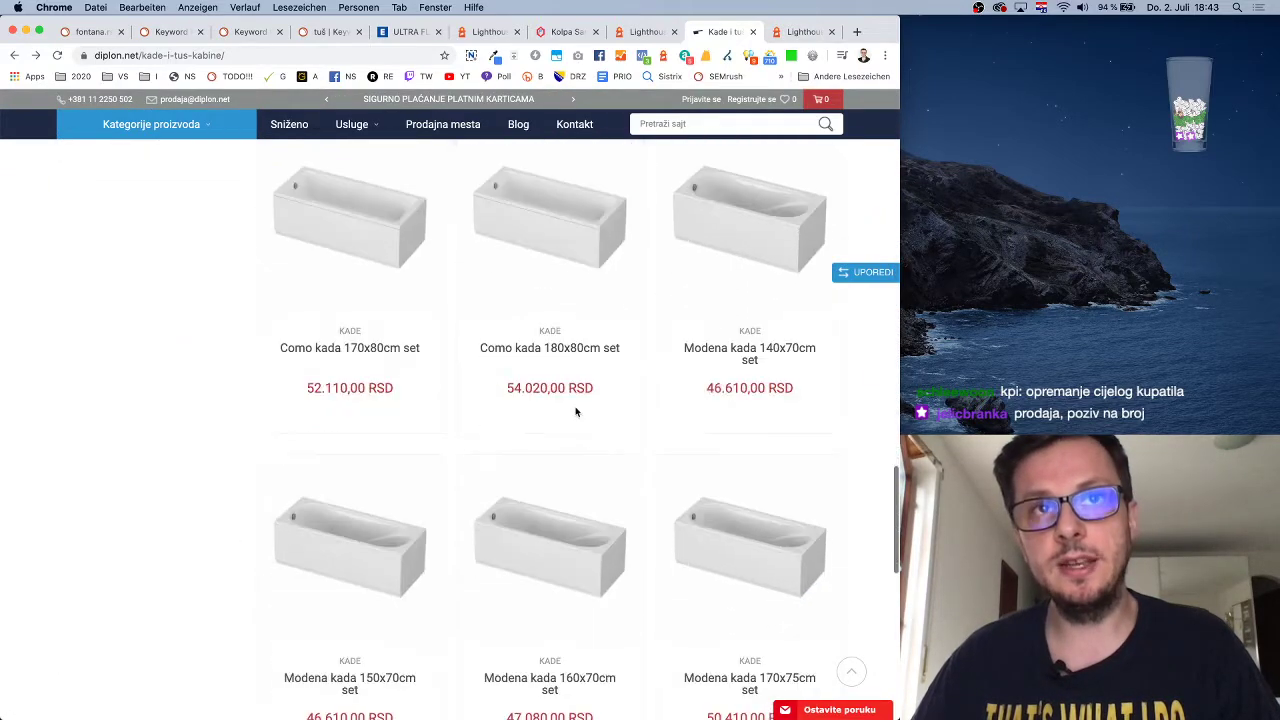
scroll(576, 412, down, 5)
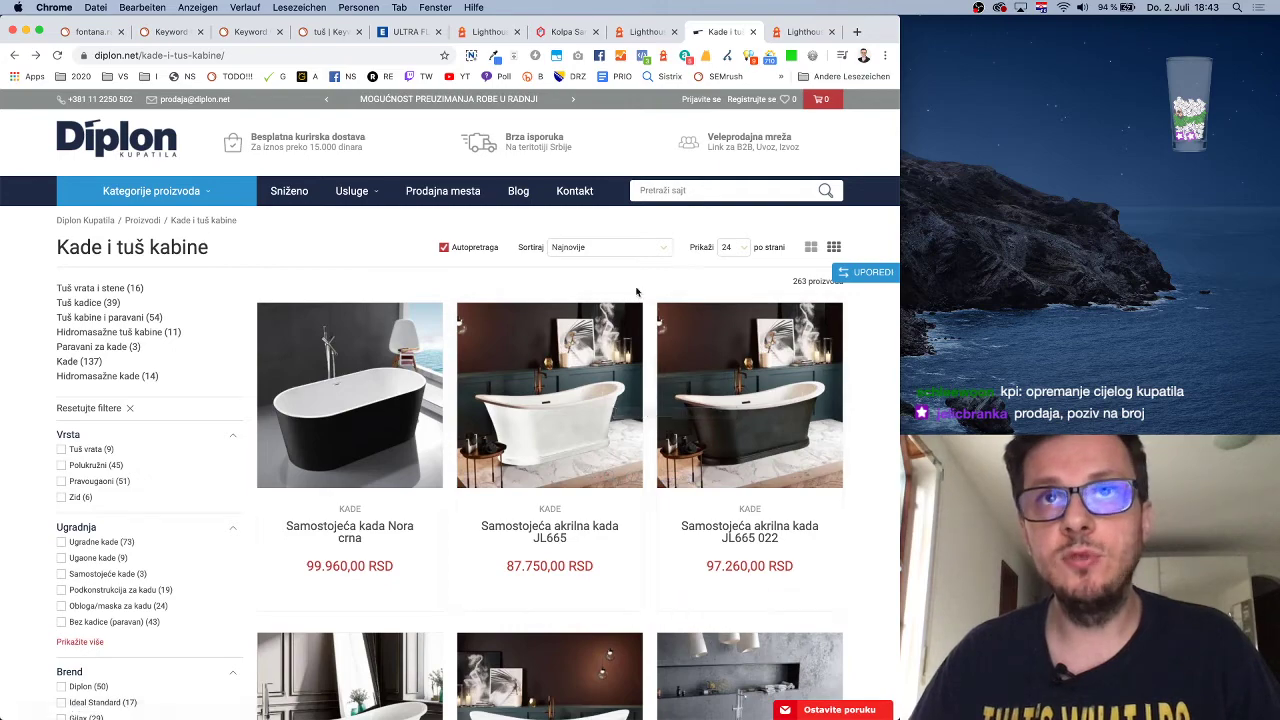
scroll(600, 450, down, 3)
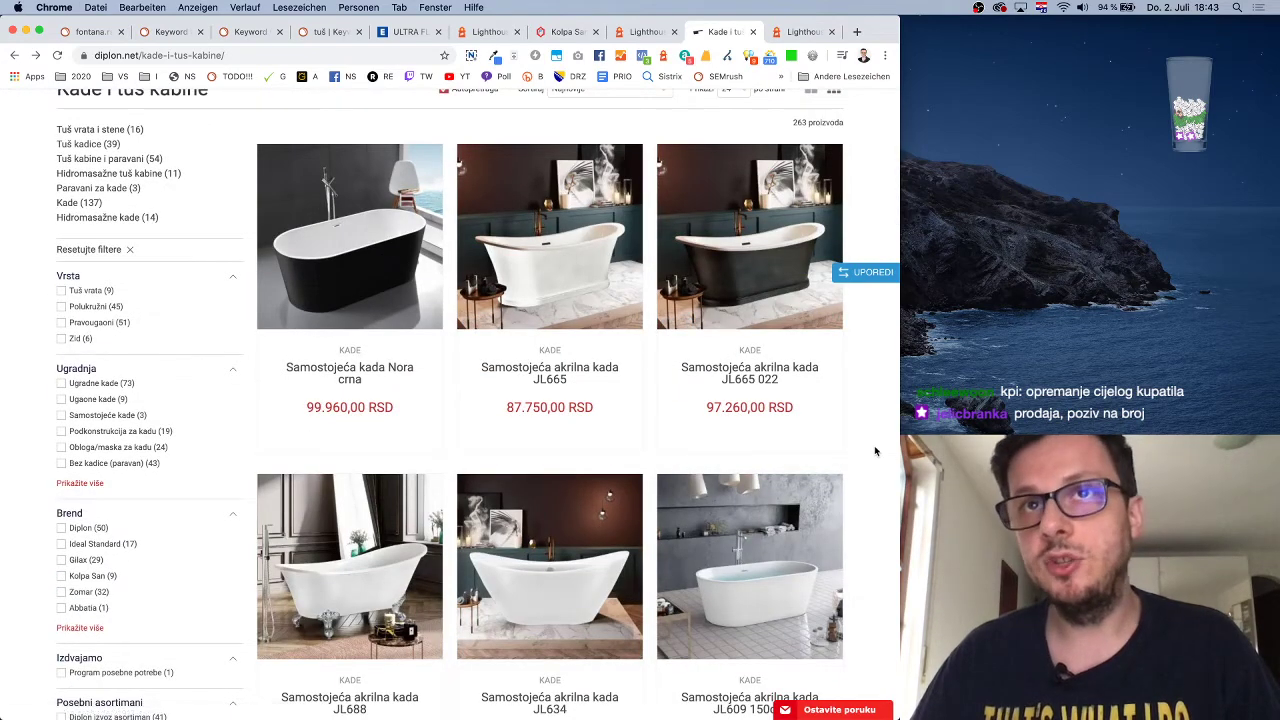
scroll(562, 367, down, 1)
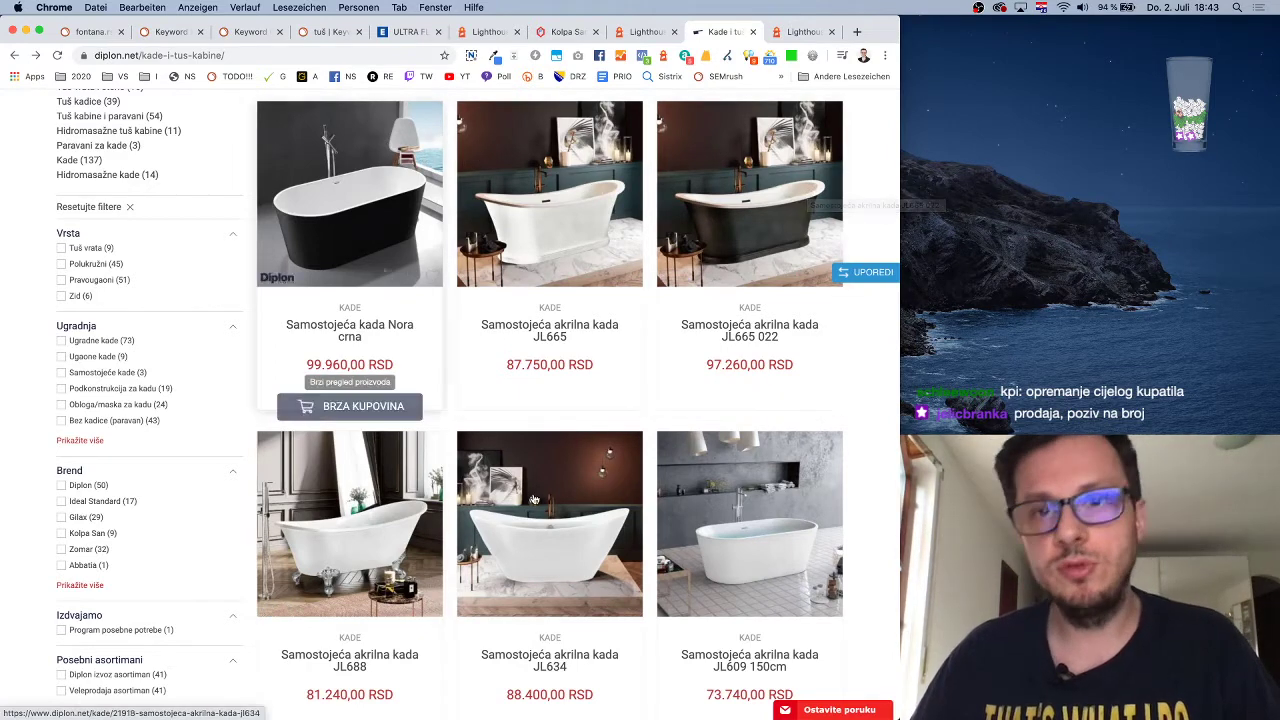
scroll(503, 372, up, 4)
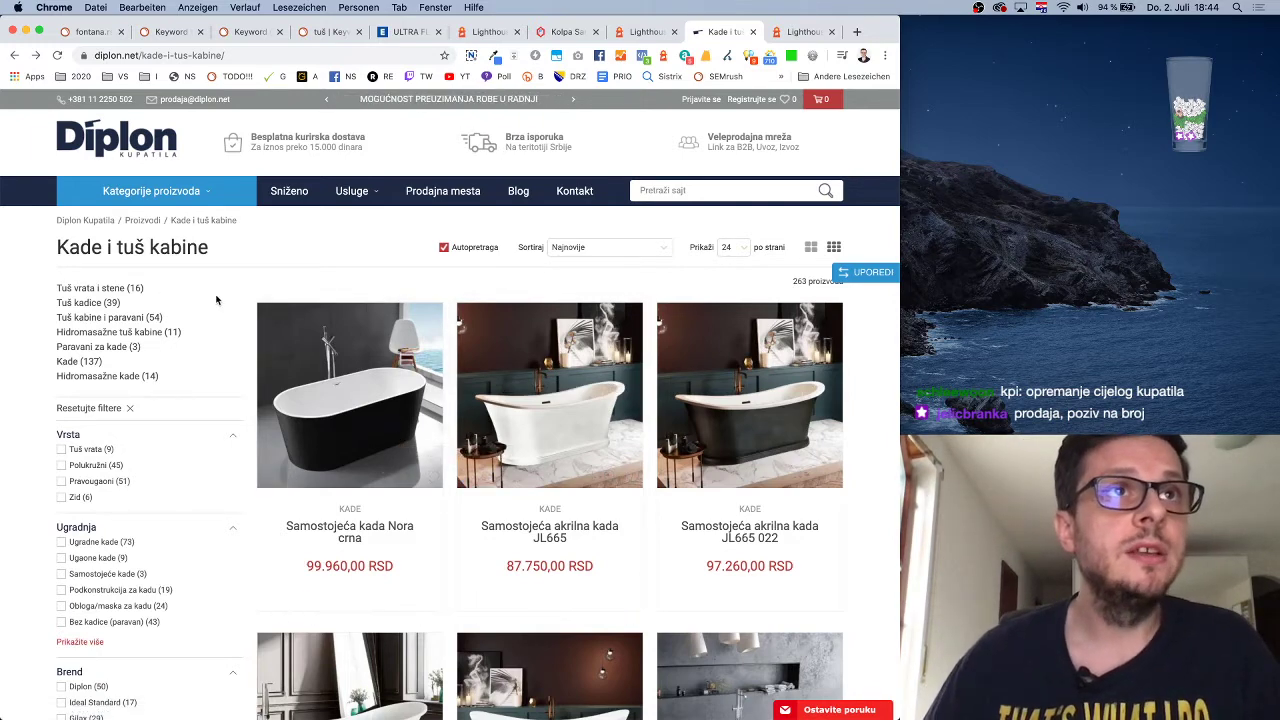
Open the Tuš kabine i paravani subcategory and inspect its filter options and page URL
scroll(213, 298, down, 1)
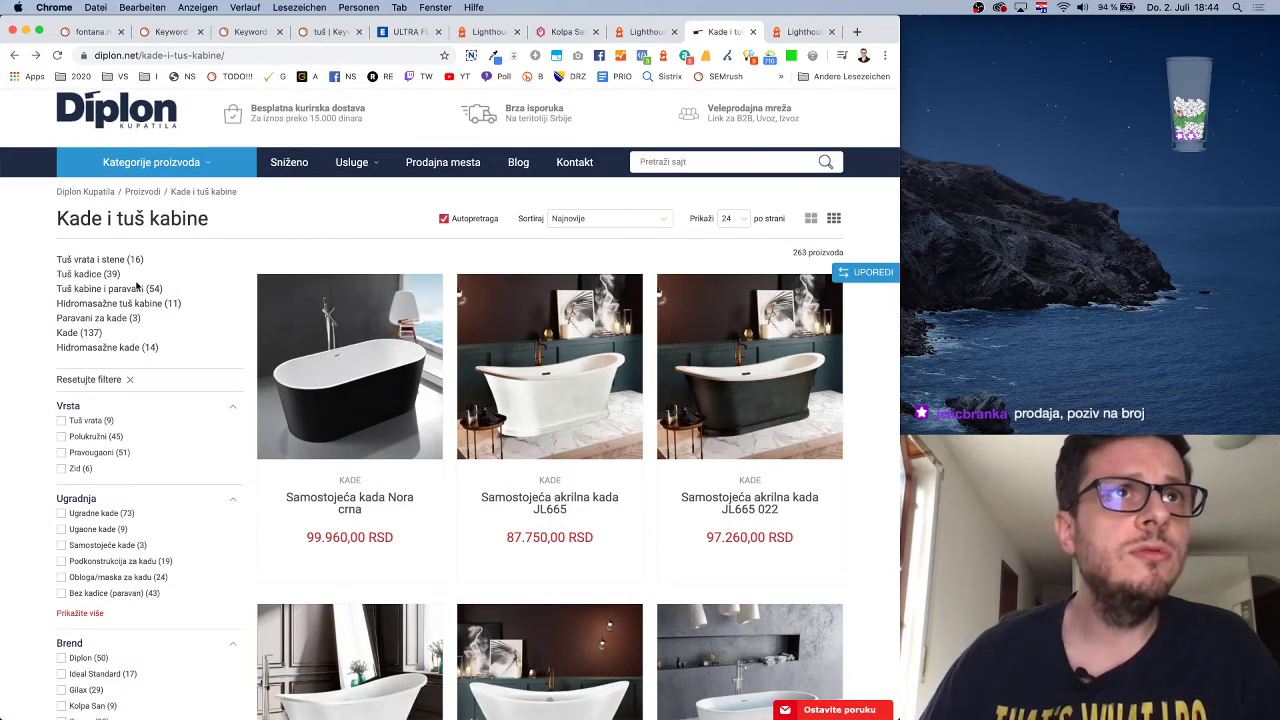
click(89, 290)
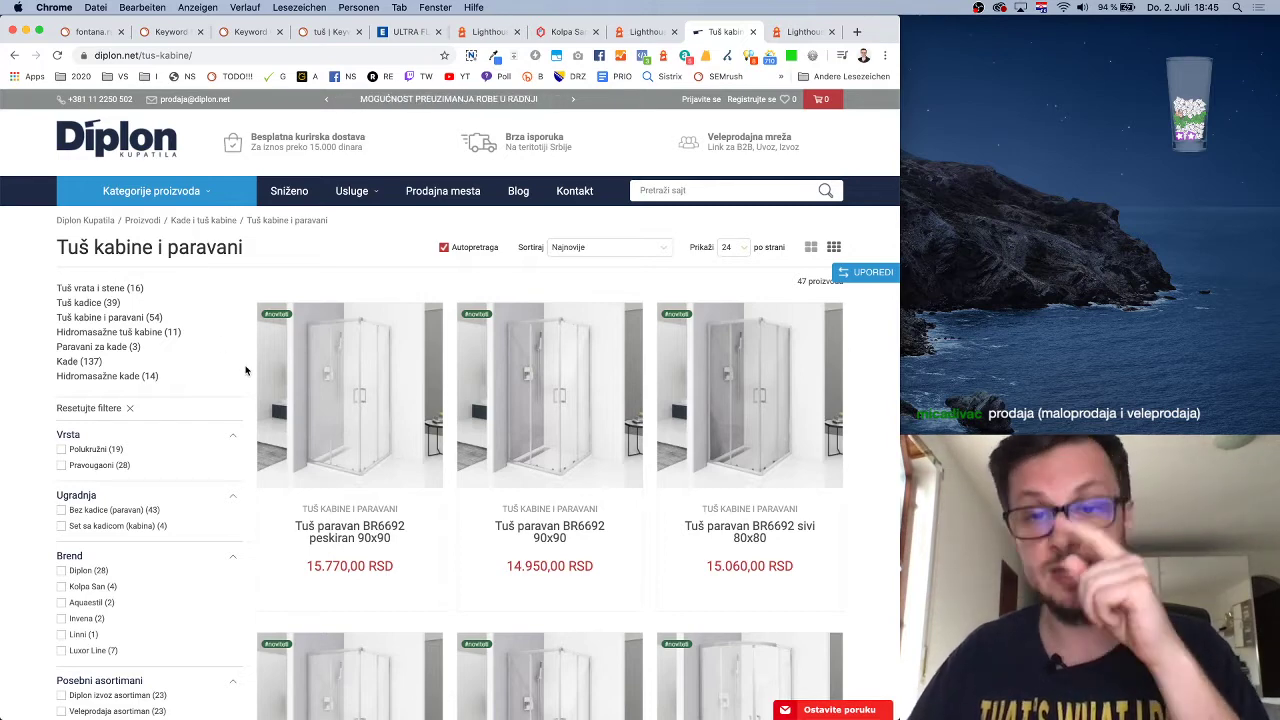
scroll(242, 372, down, 2)
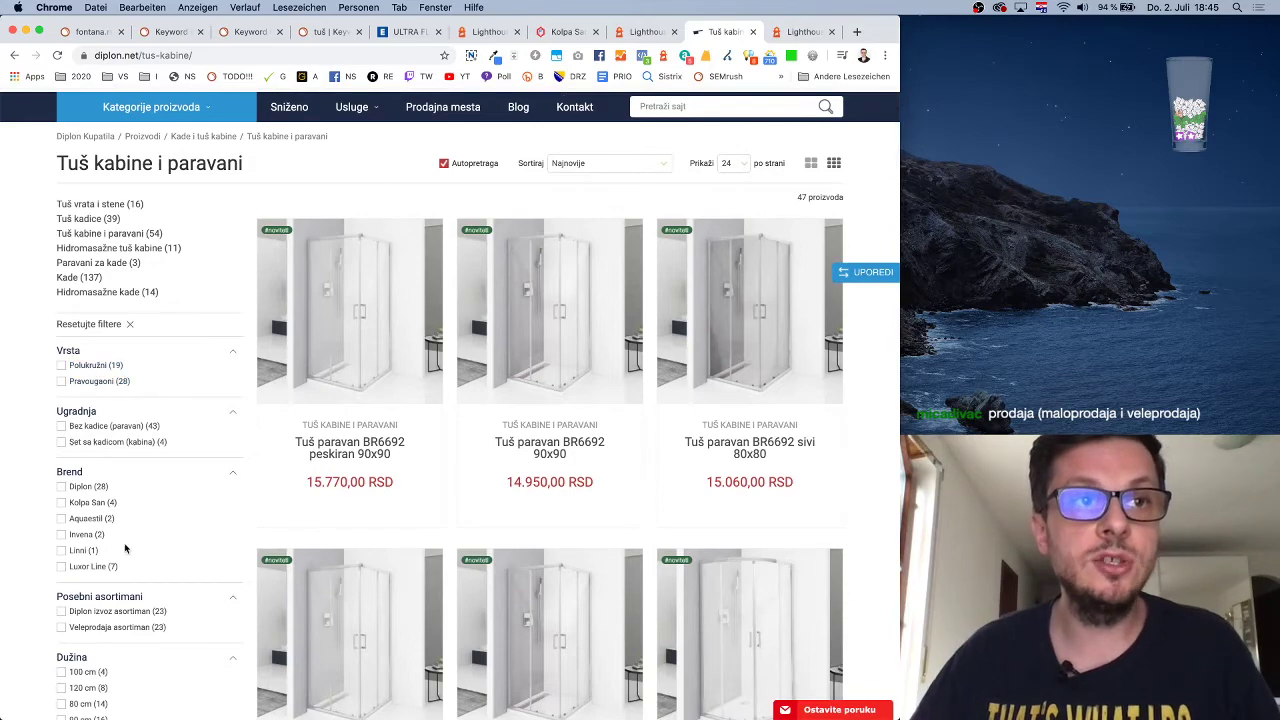
scroll(125, 548, down, 3)
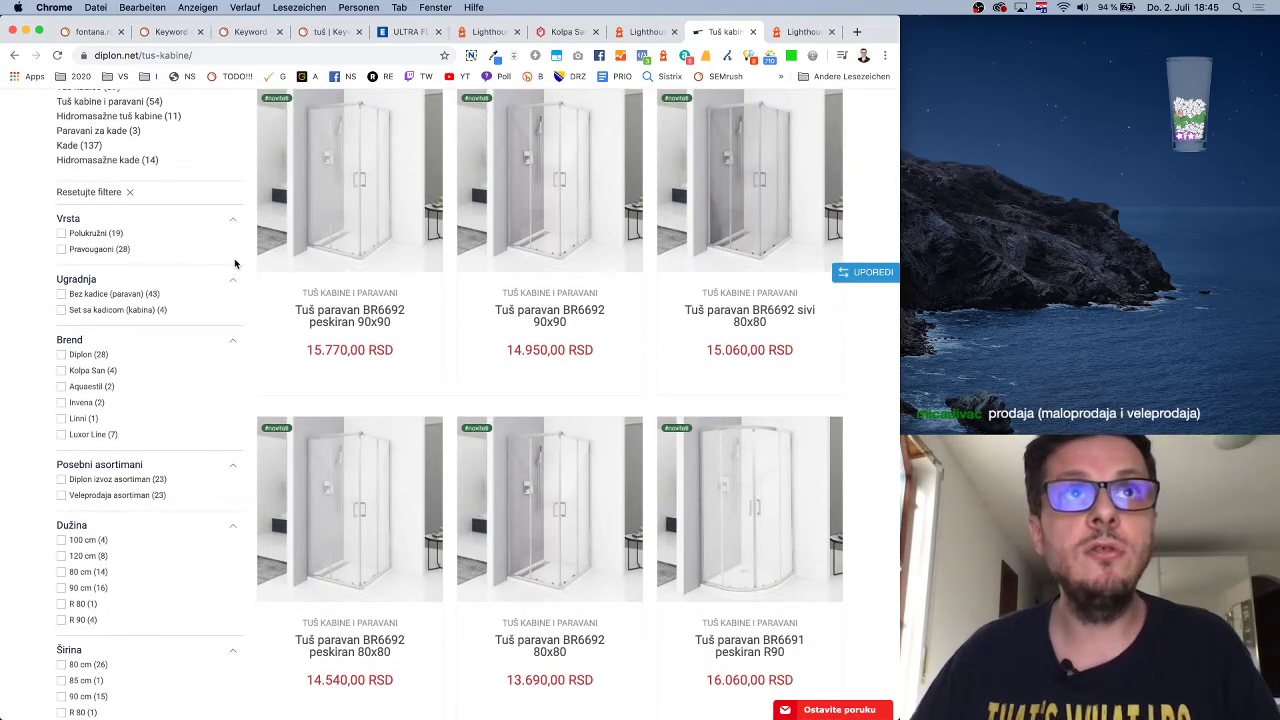
scroll(235, 263, up, 5)
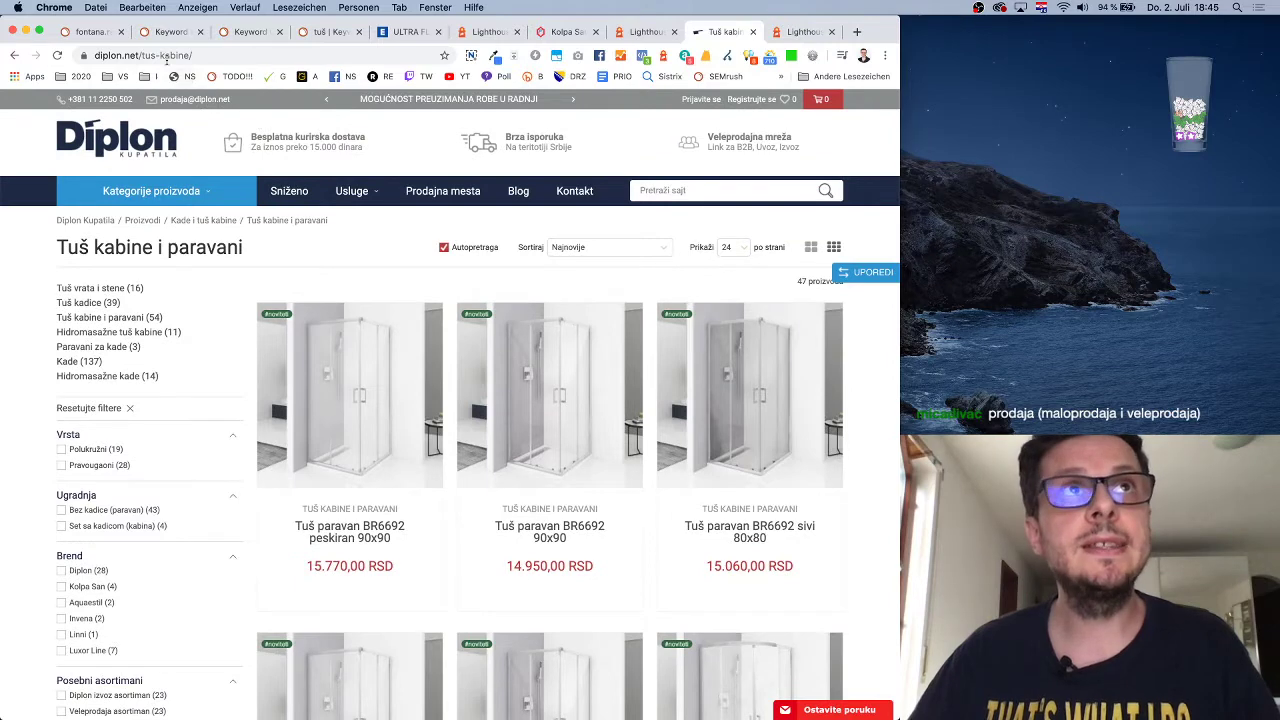
click(166, 56)
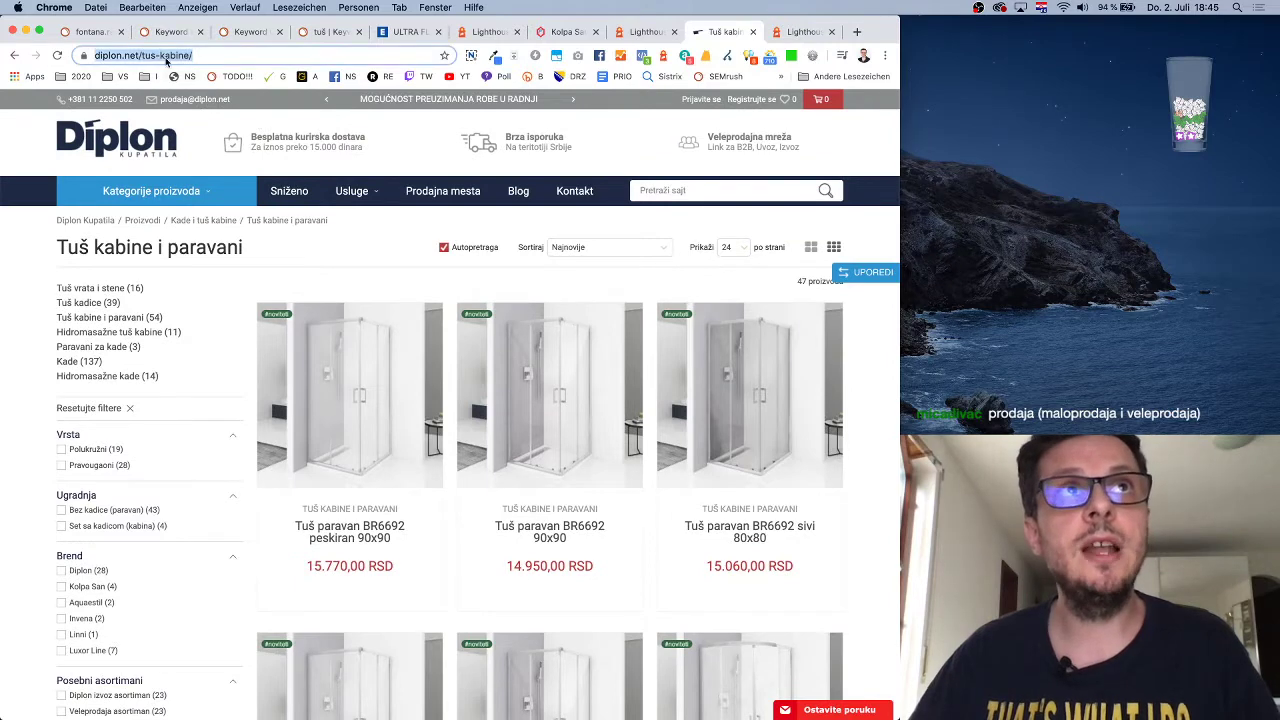
Check the "tuš" keyword list in SEMrush's Keyword Magic Tool and return to Diplon's Tuš kabine i paravani page
click(331, 34)
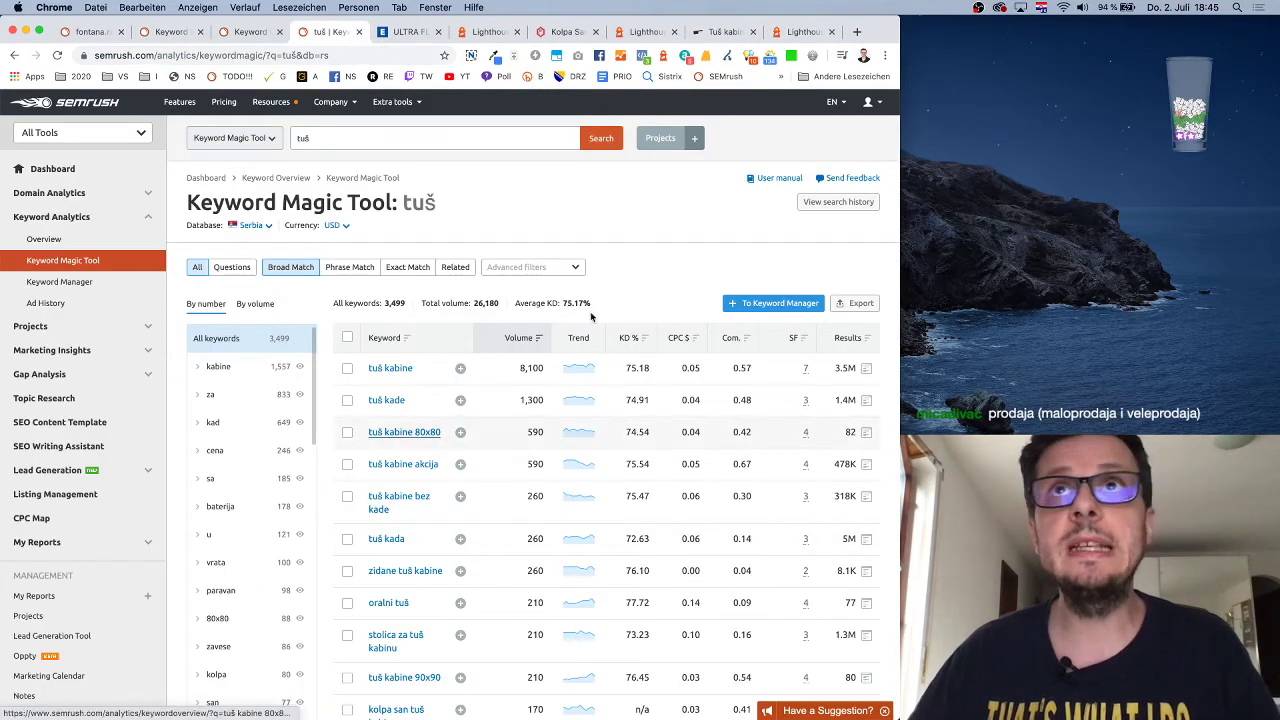
scroll(591, 317, down, 1)
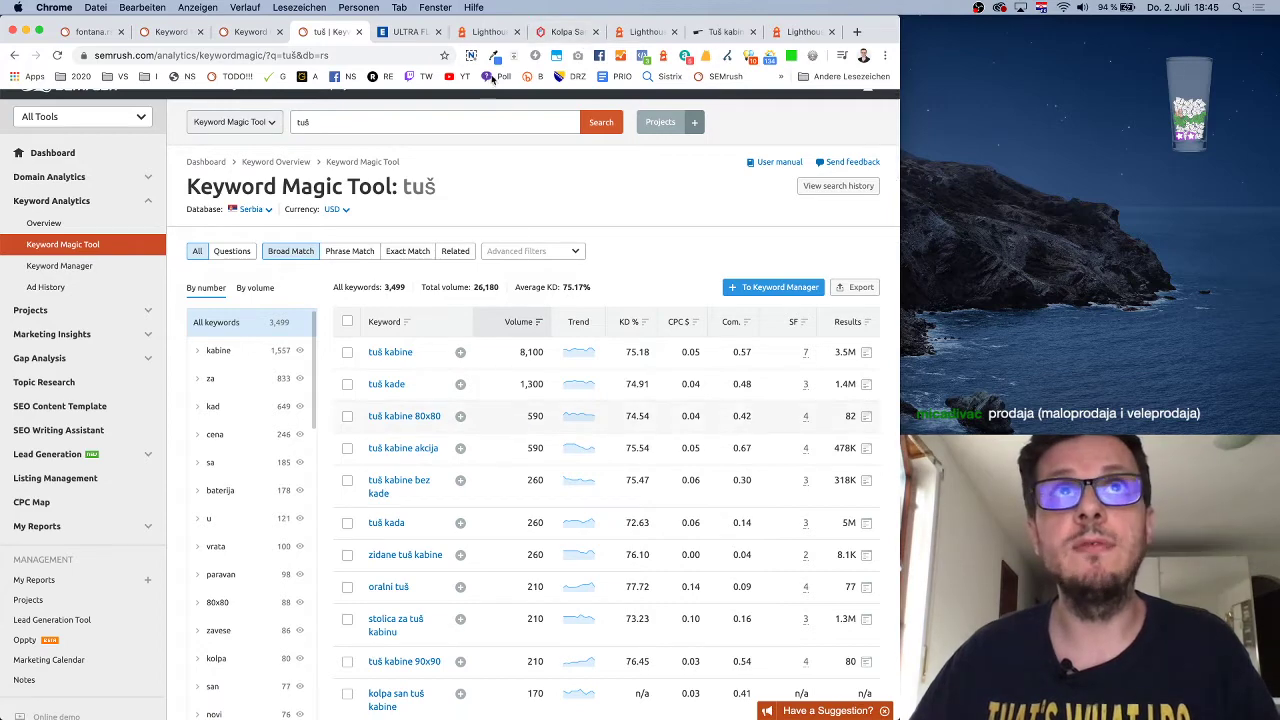
click(701, 33)
Filter the shower cabins by a Dužina of 80 cm and highlight the filter's segment in the page URL
scroll(220, 502, down, 5)
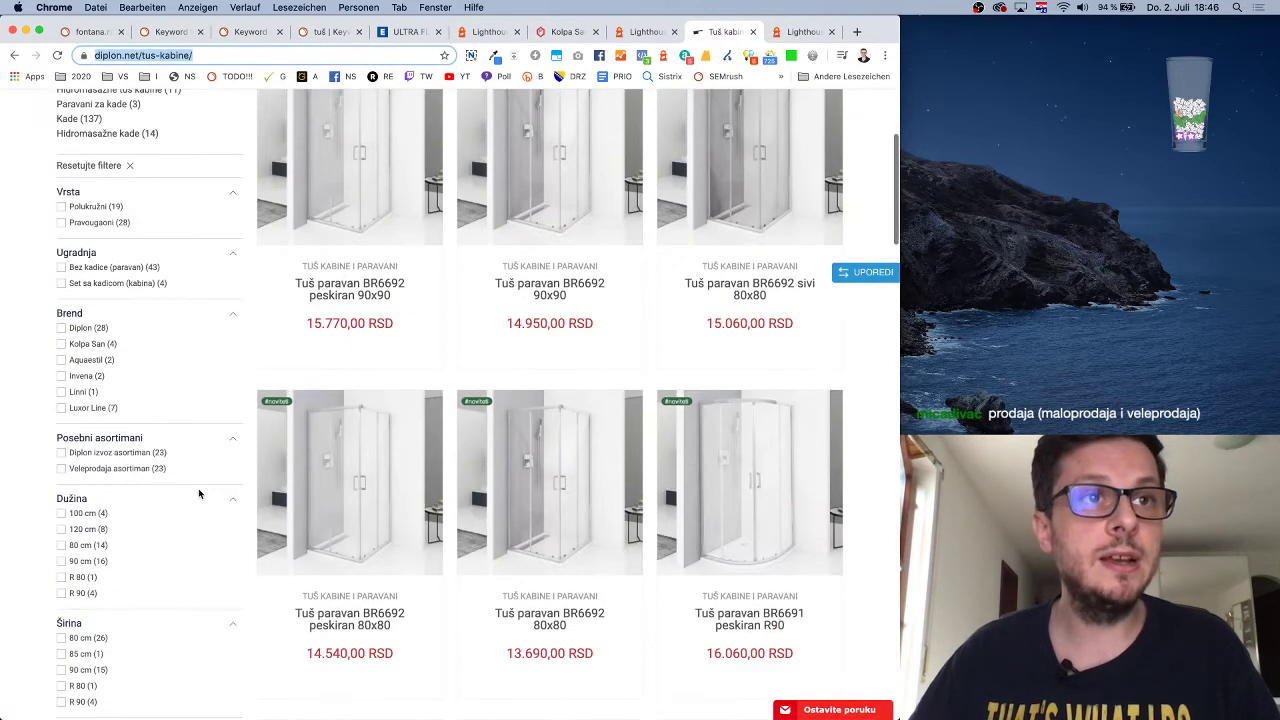
scroll(199, 494, down, 2)
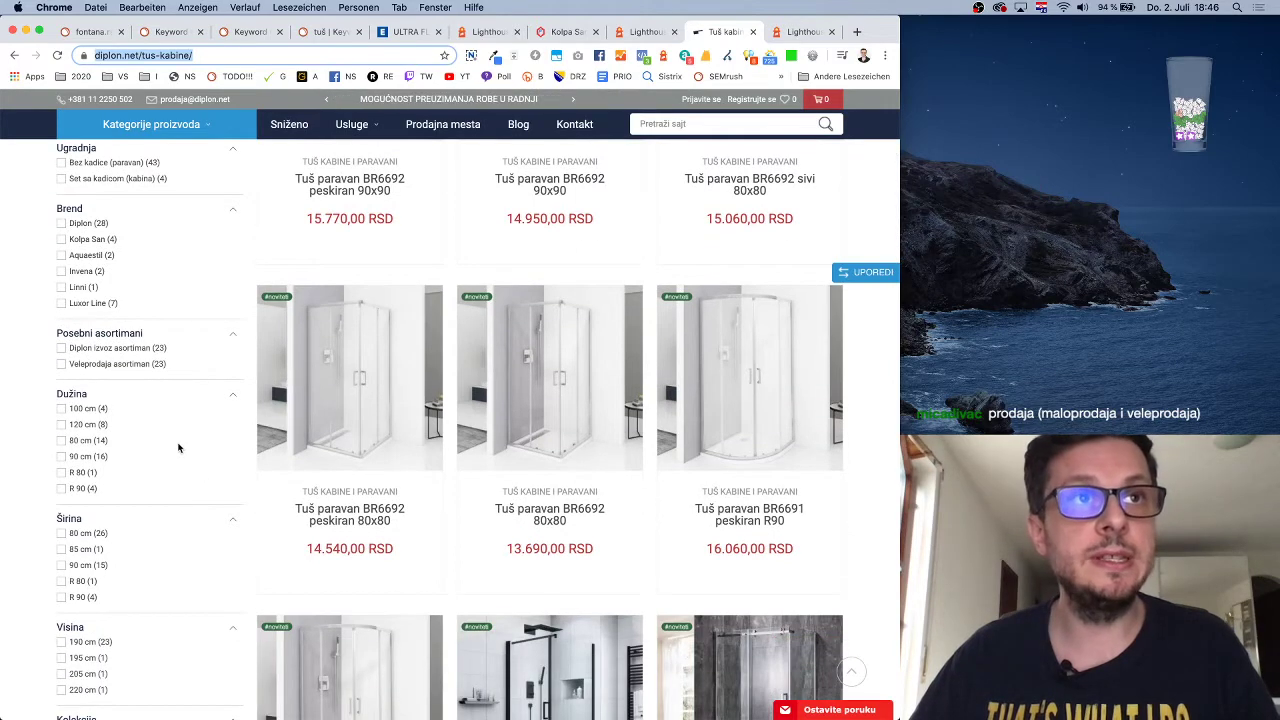
click(63, 441)
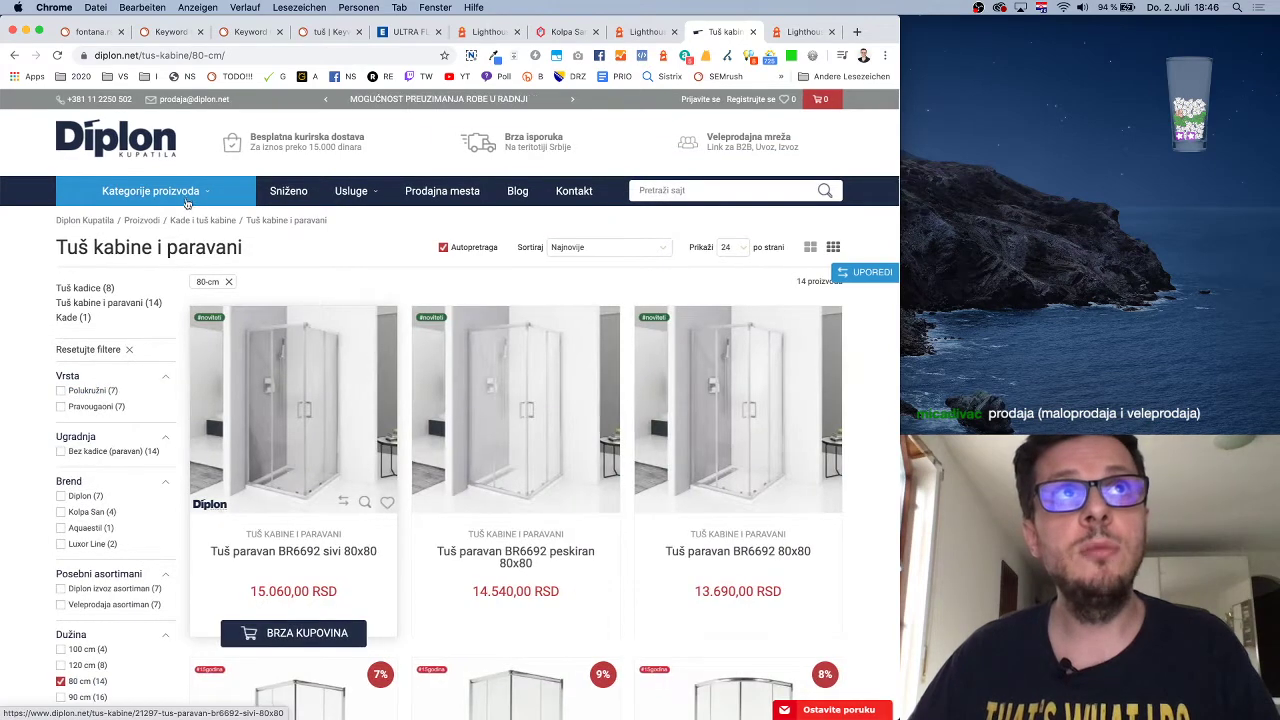
click(215, 54)
click(194, 55)
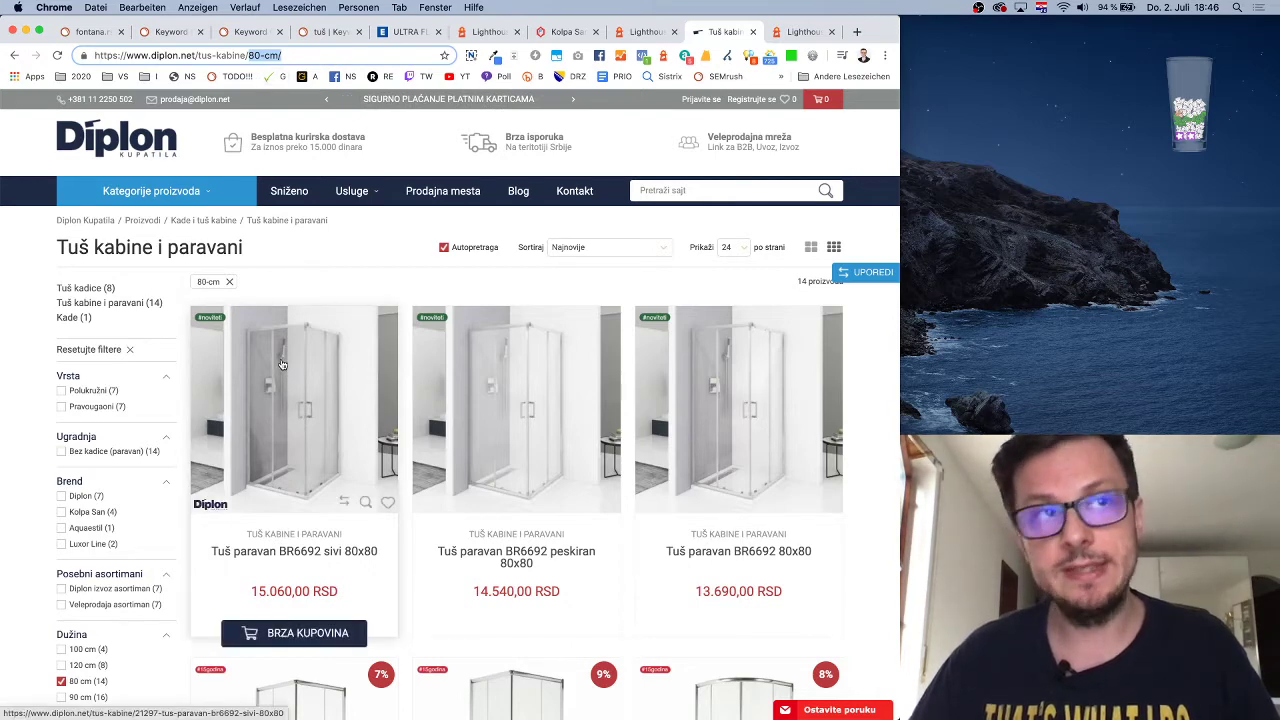
Add the Širina 80 cm filter to the shower cabins and highlight its segment in the page URL
scroll(150, 485, down, 2)
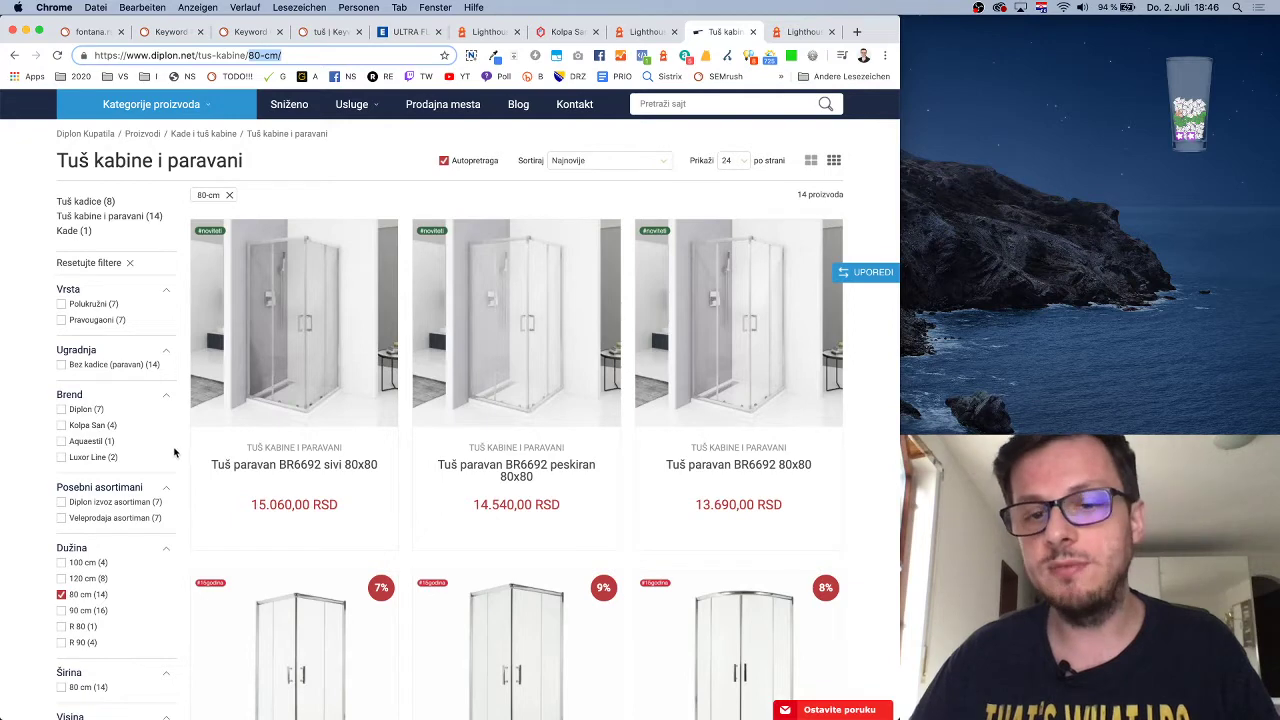
scroll(138, 517, down, 5)
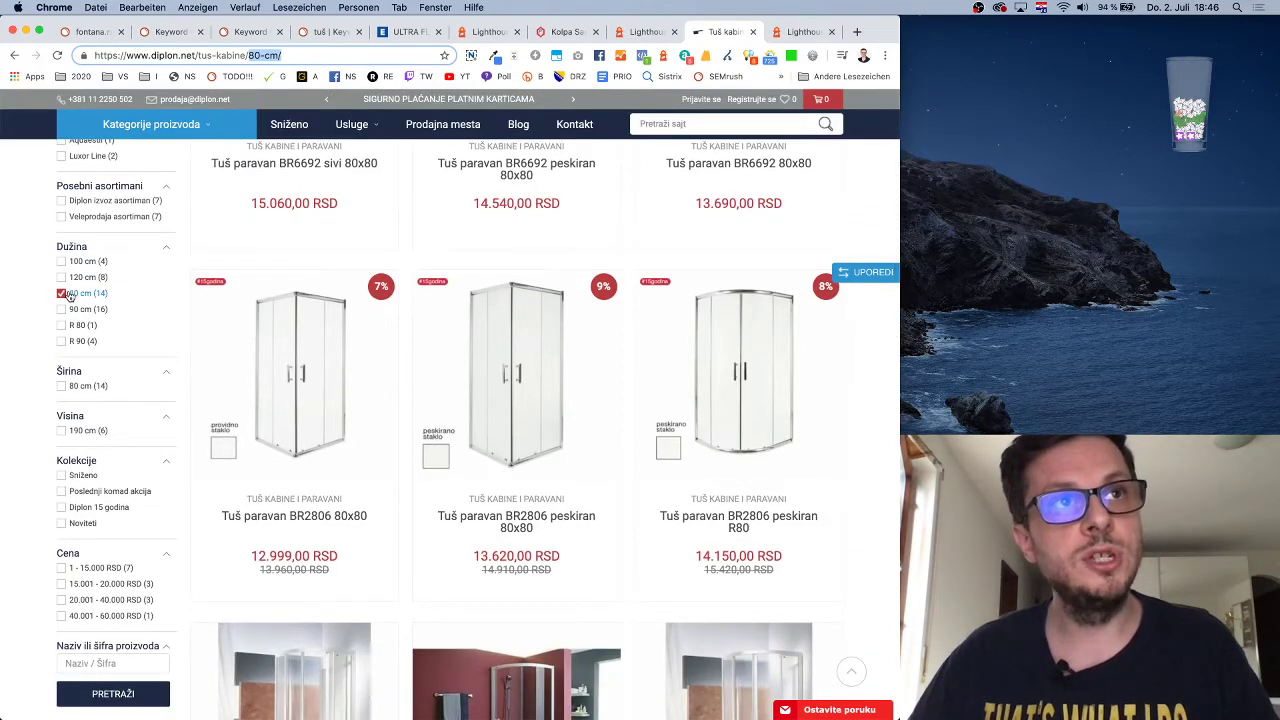
click(61, 389)
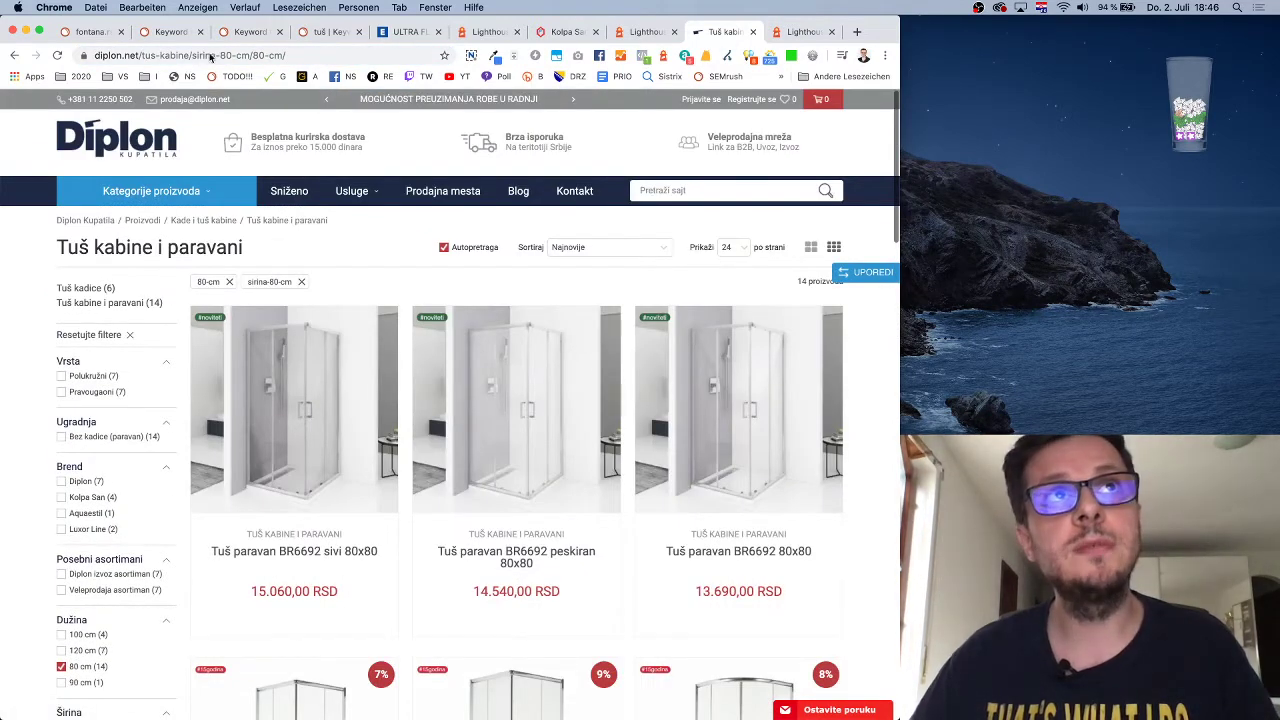
click(216, 55)
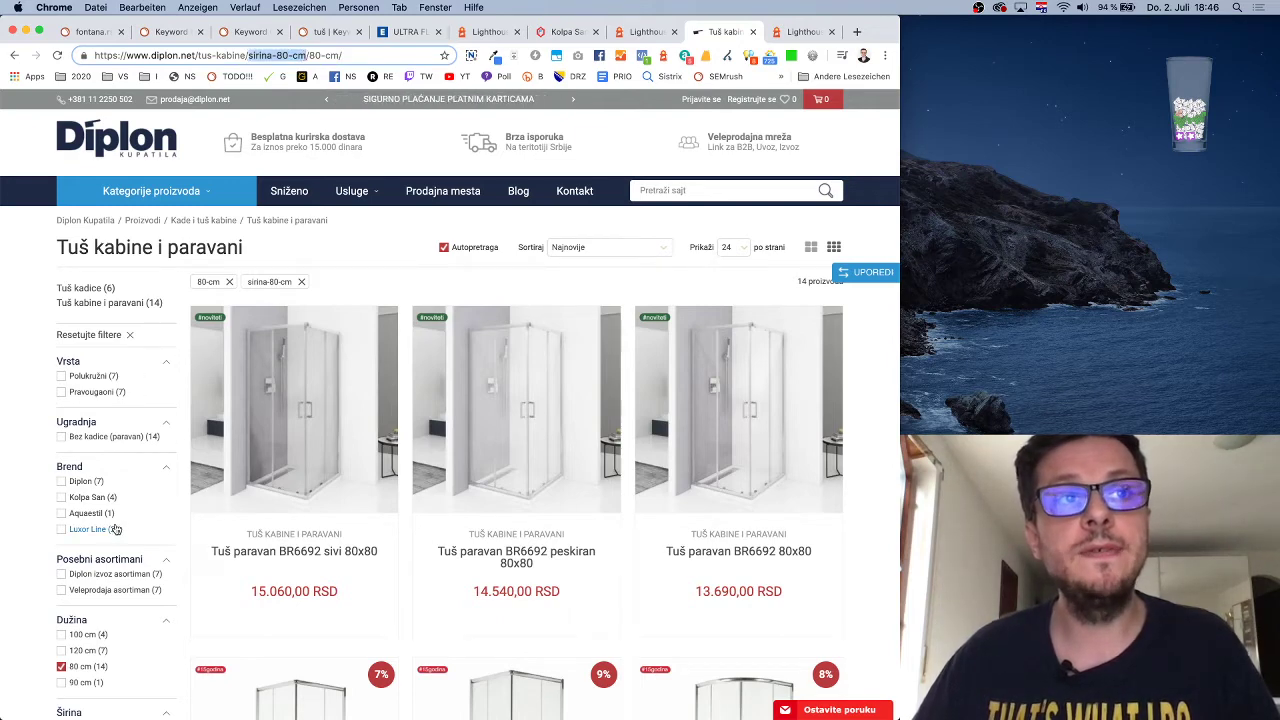
Add the Kolpa San brand filter and highlight the combined filter path in the page URL
click(63, 499)
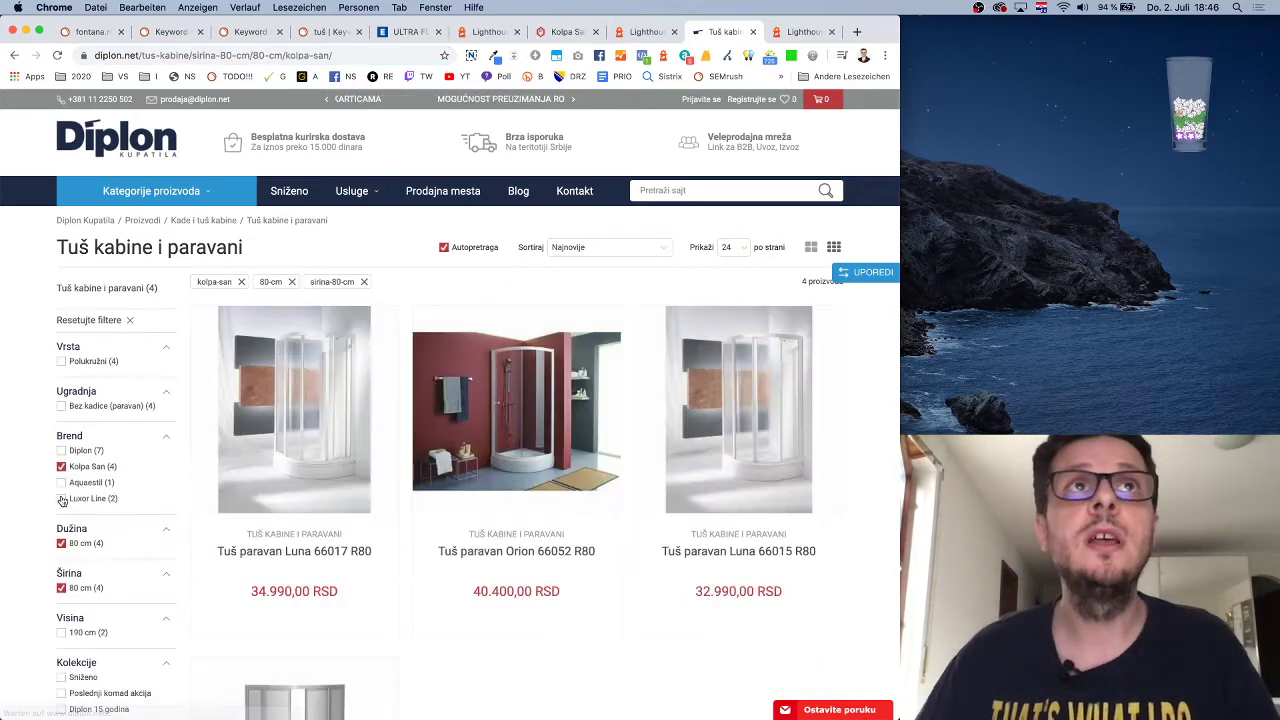
click(232, 55)
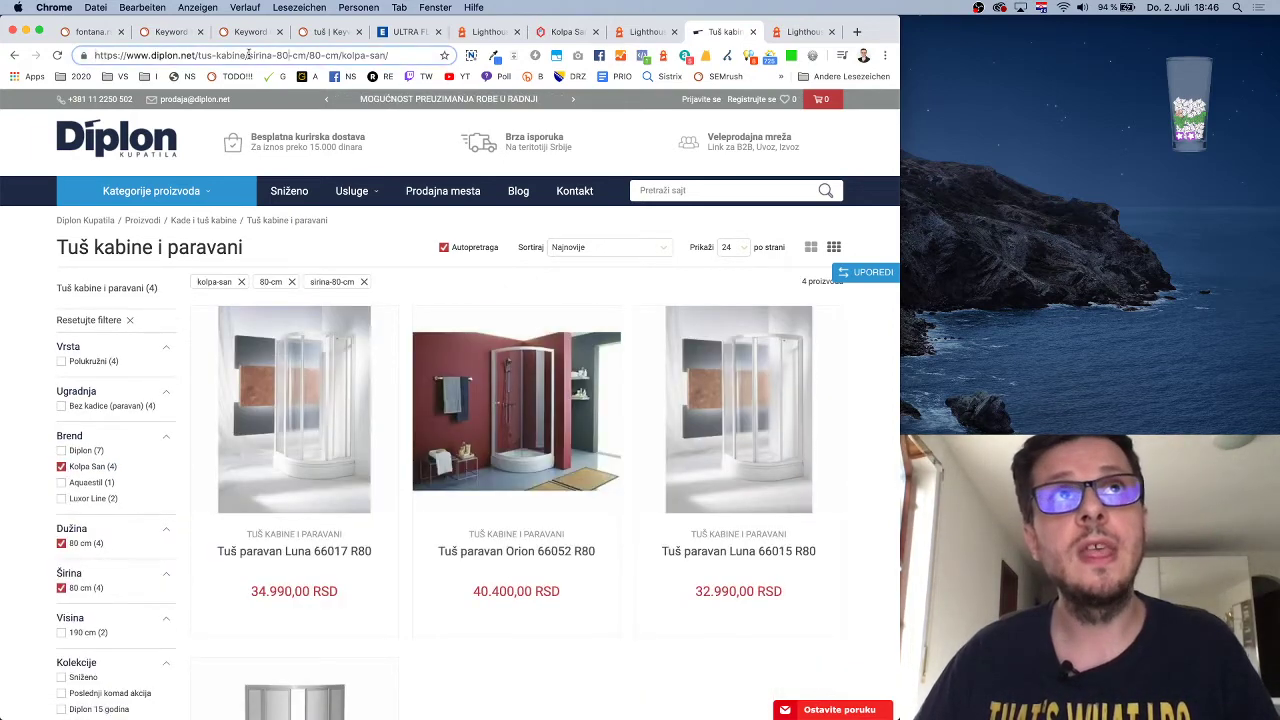
drag(249, 55, 397, 55)
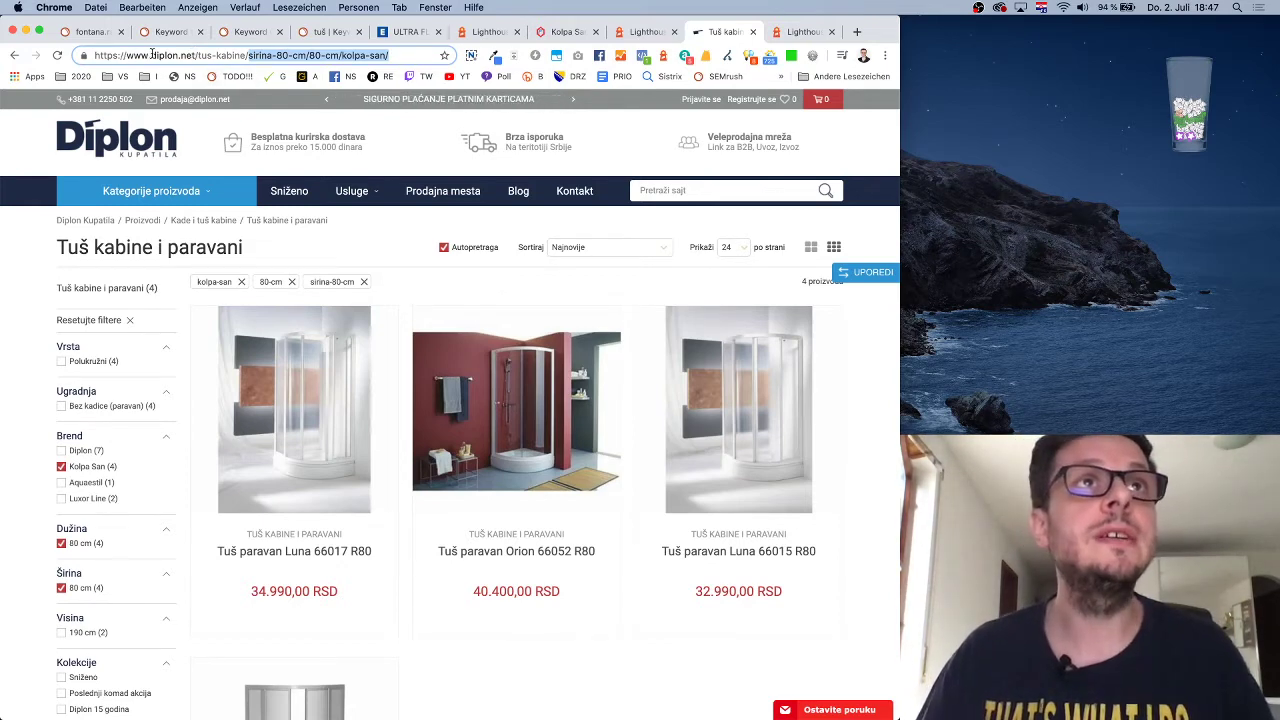
Copy the diplon.net domain from the filtered page's URL and open the shop's homepage in a new tab
drag(152, 55, 197, 55)
key(super+c)
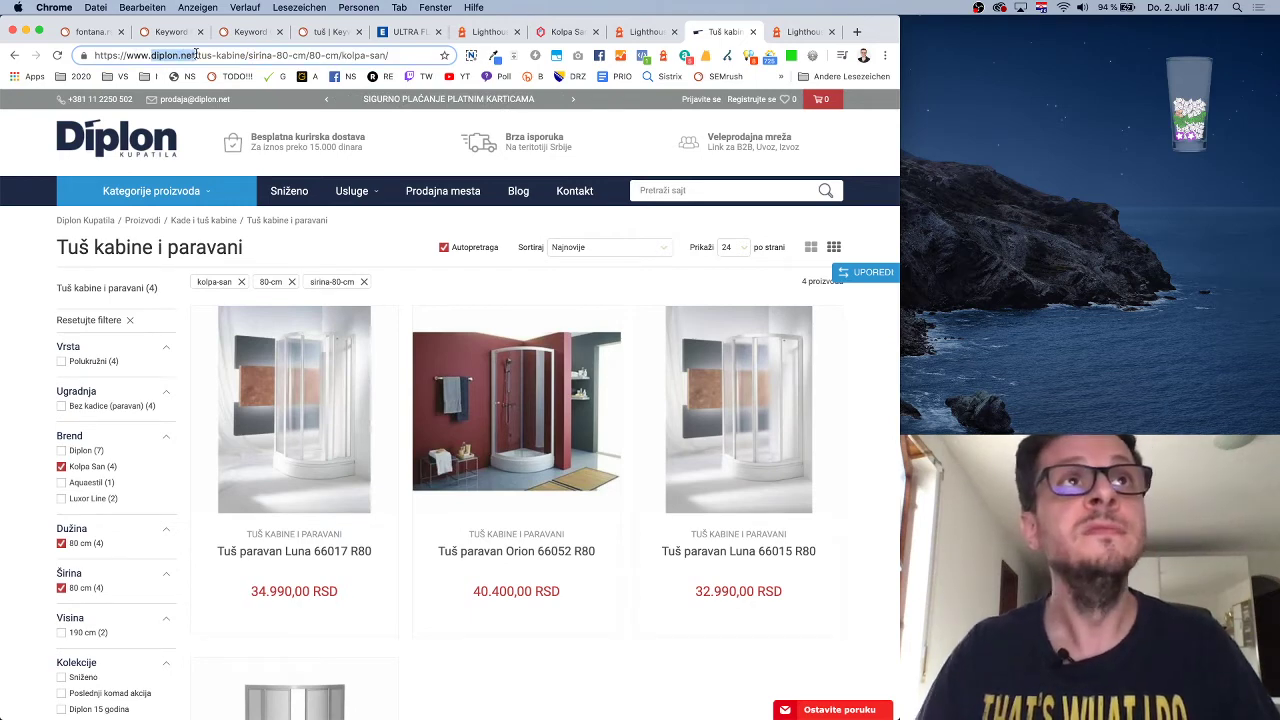
key(super+t)
key(super+v)
key(Return)
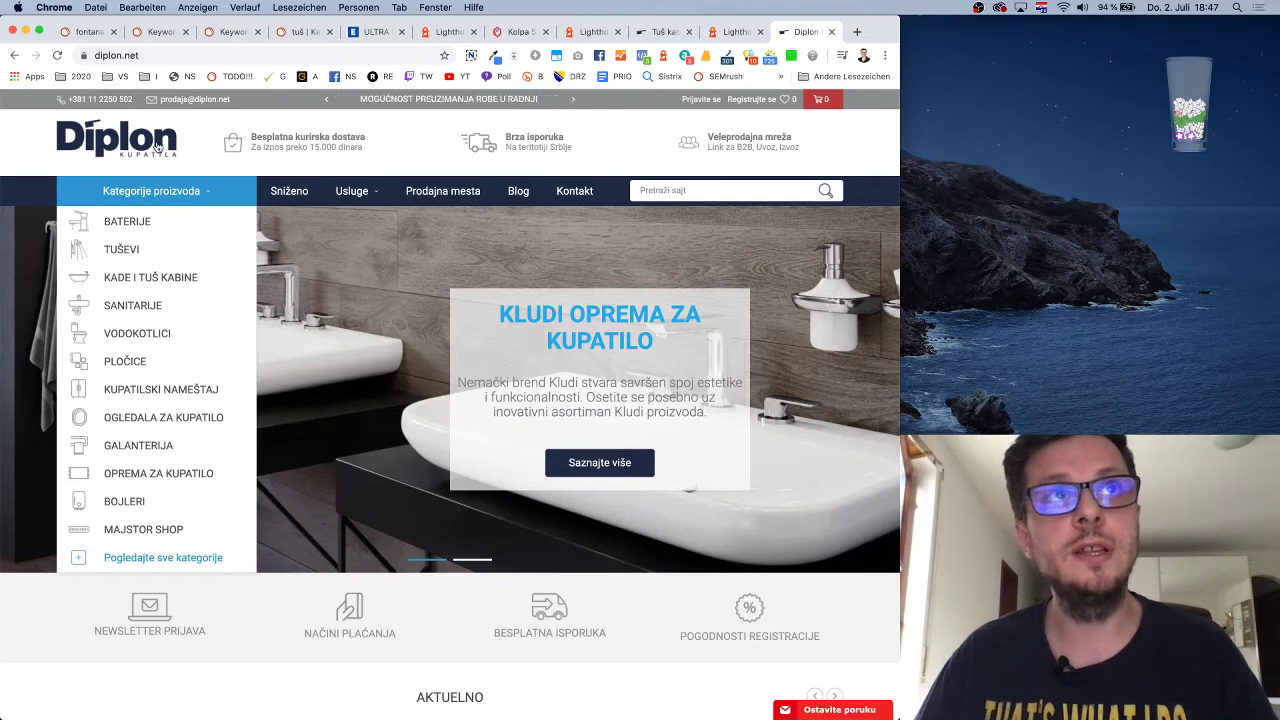
Open the Proizvodi page covering all product categories and examine its category list and the full set of filters
click(145, 190)
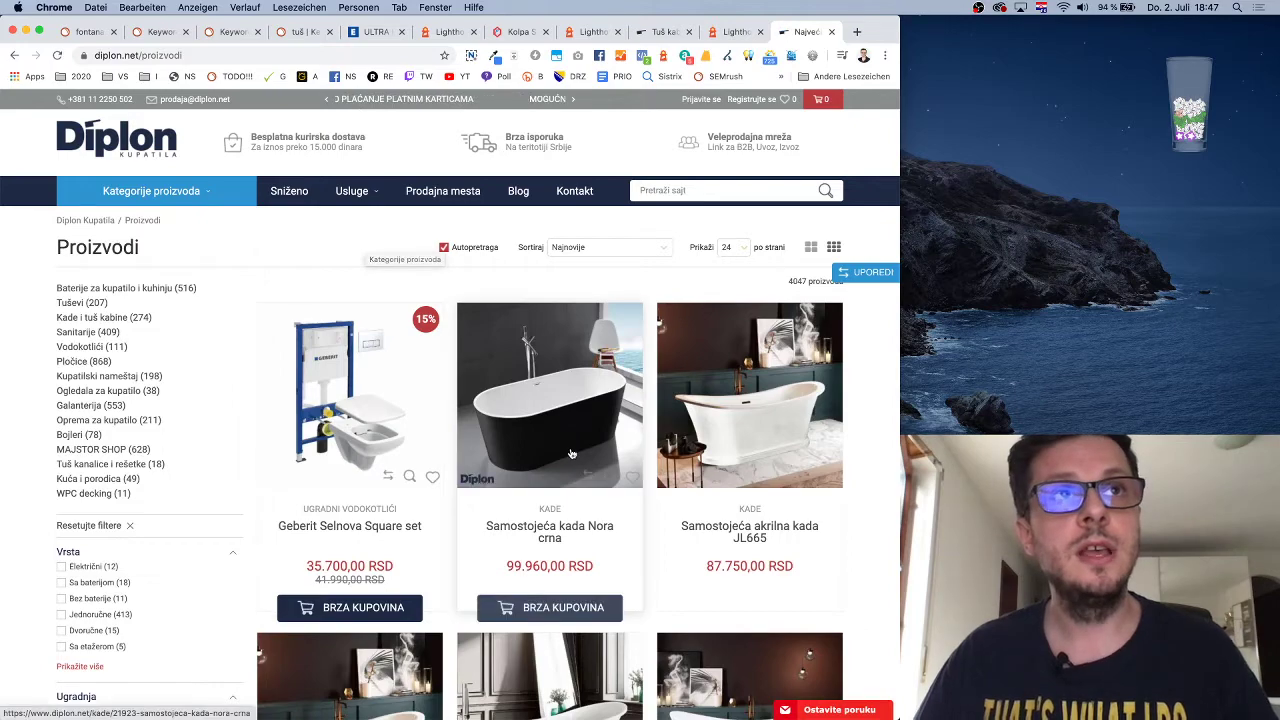
scroll(180, 457, down, 5)
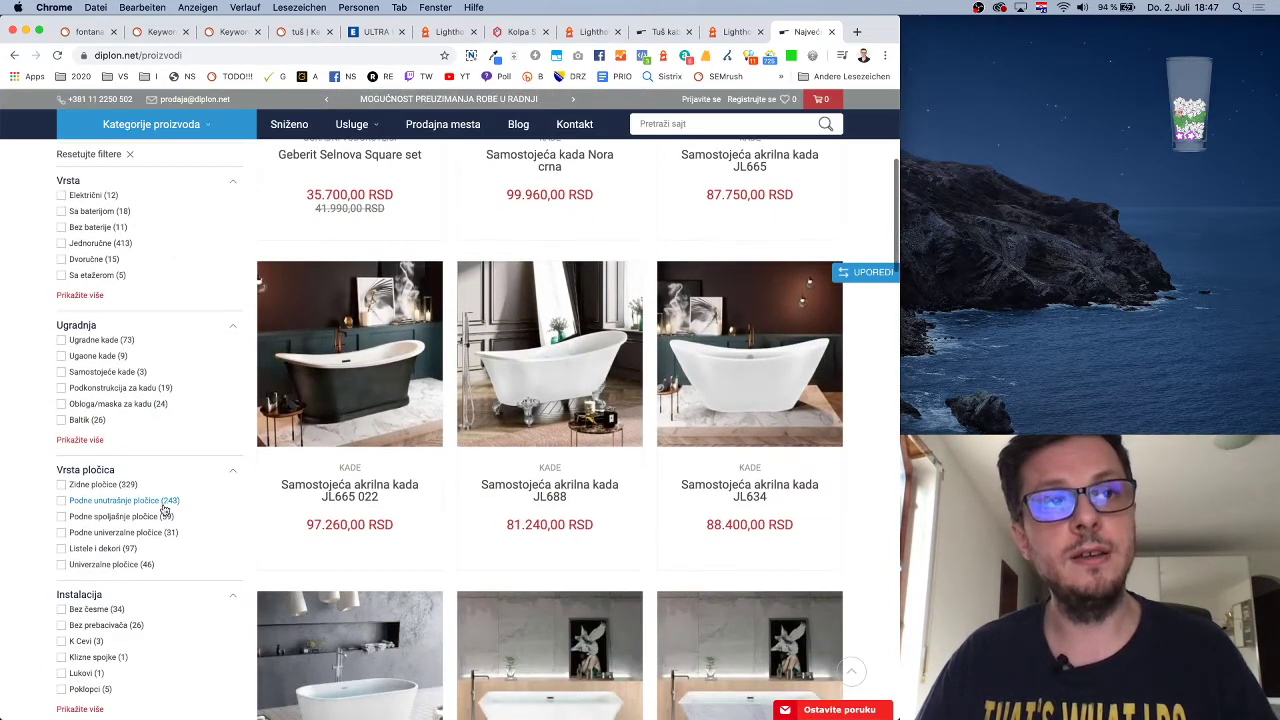
scroll(186, 437, down, 3)
scroll(188, 430, down, 7)
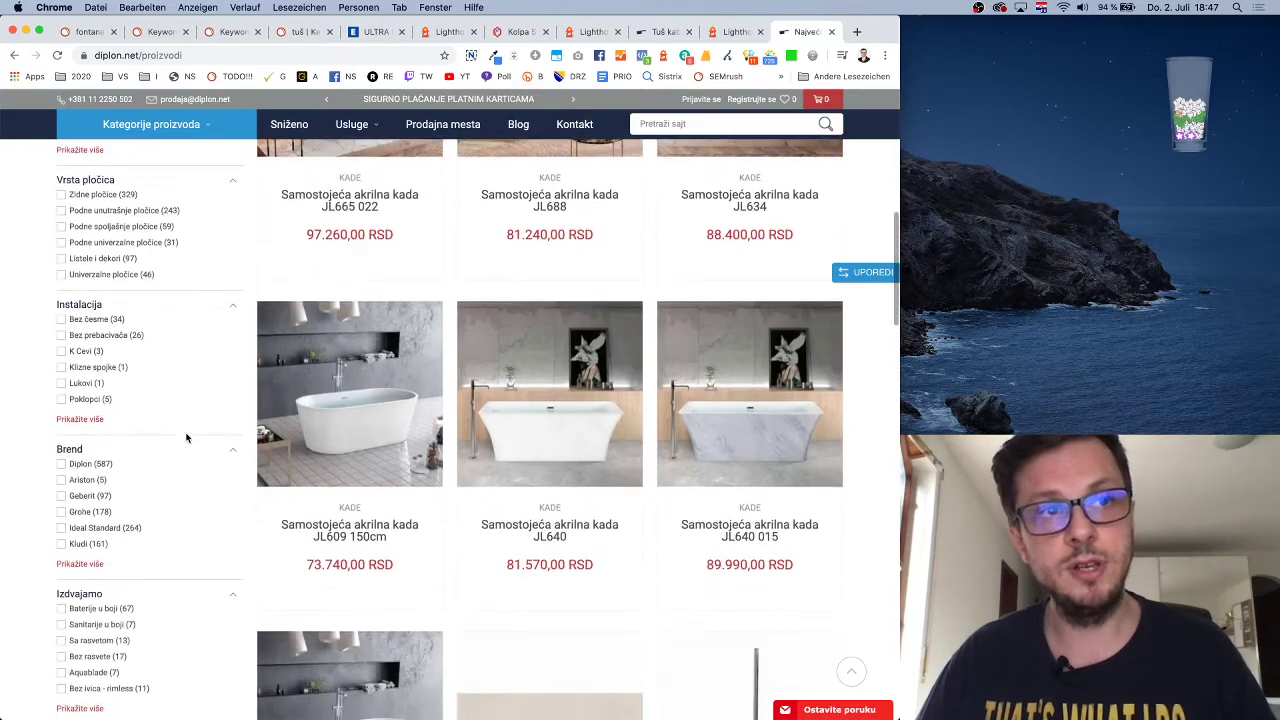
scroll(128, 524, down, 3)
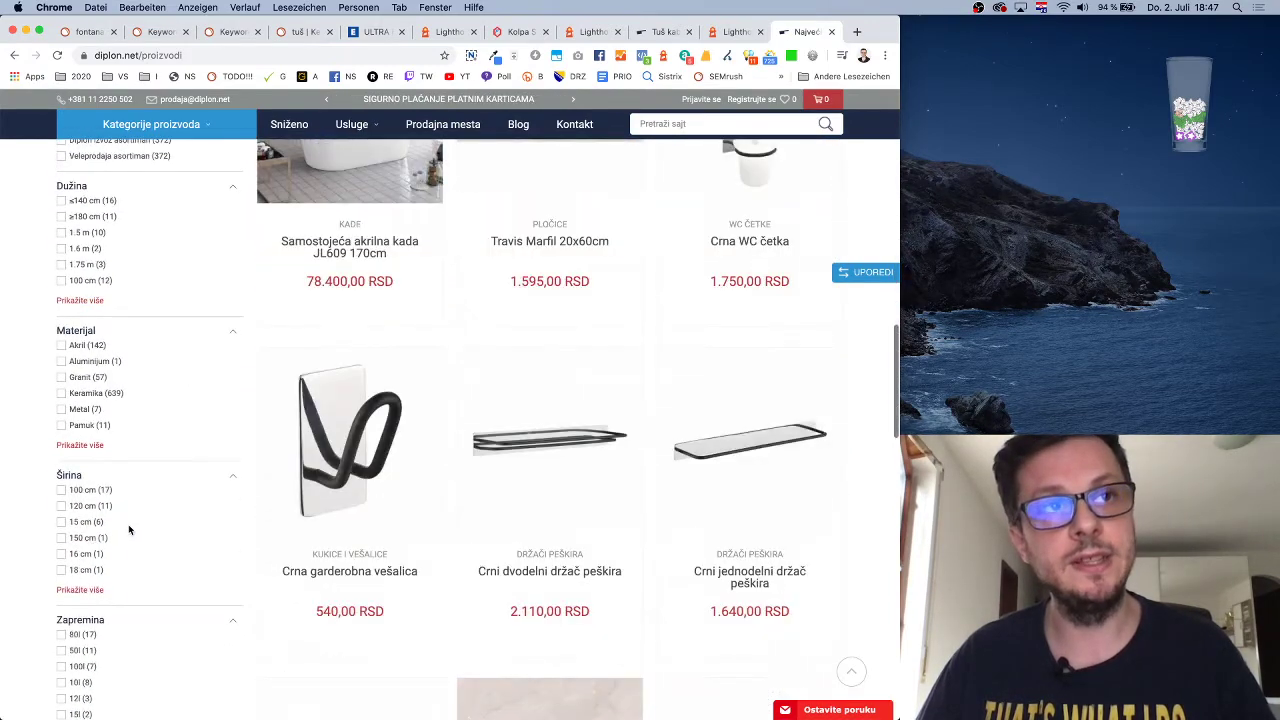
scroll(128, 524, down, 7)
scroll(128, 524, down, 9)
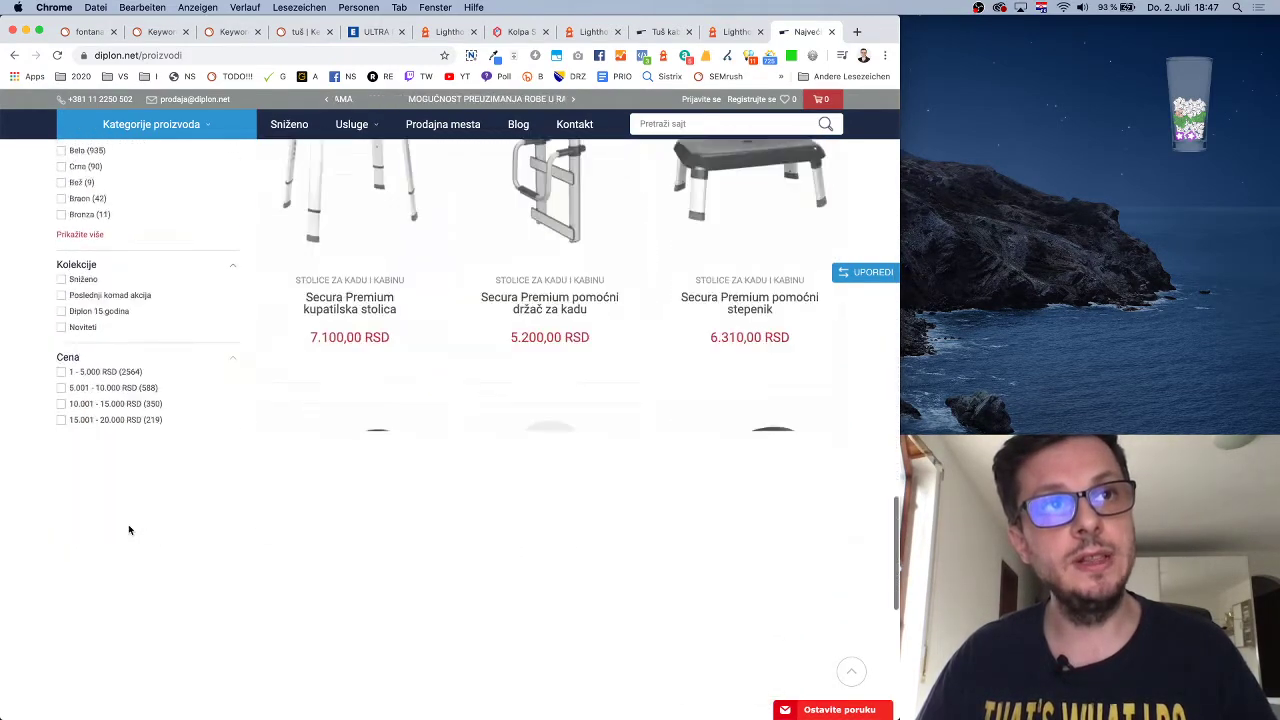
scroll(128, 524, up, 4)
scroll(129, 530, up, 20)
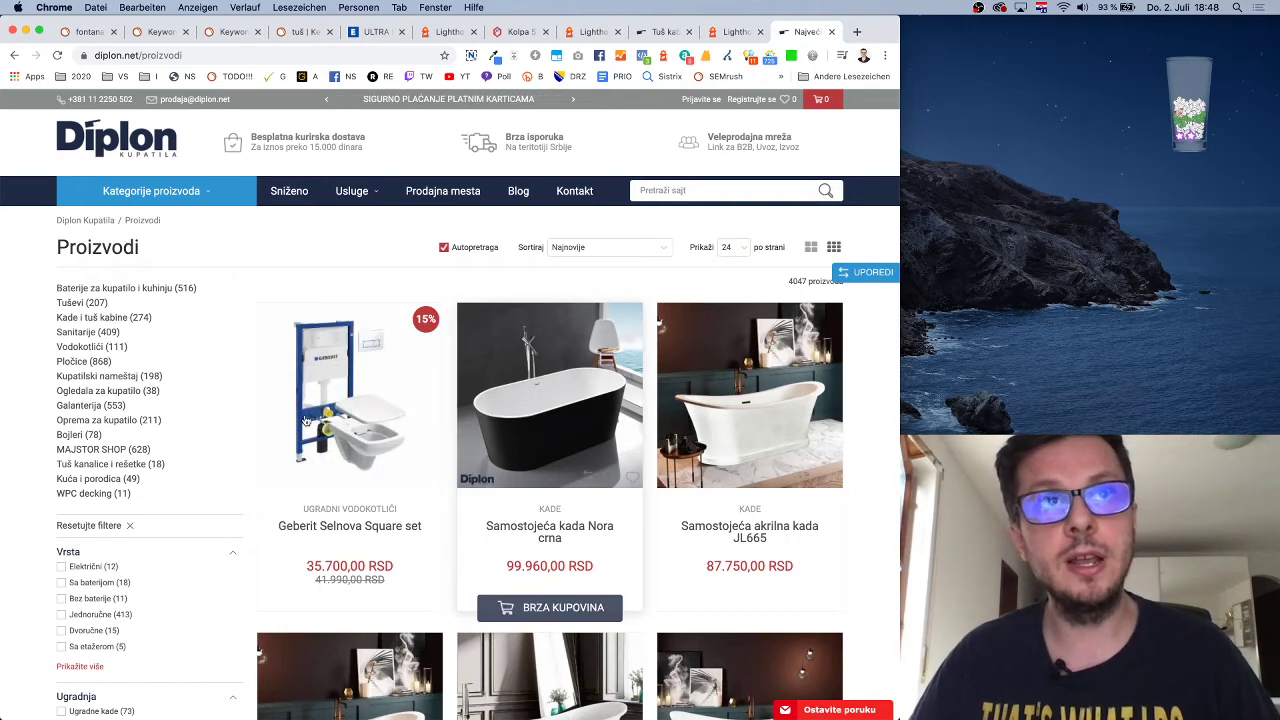
Open the Search Console performance report for billiard-royal.com in a new tab and remove the "billardtisch" query filter
scroll(306, 420, down, 6)
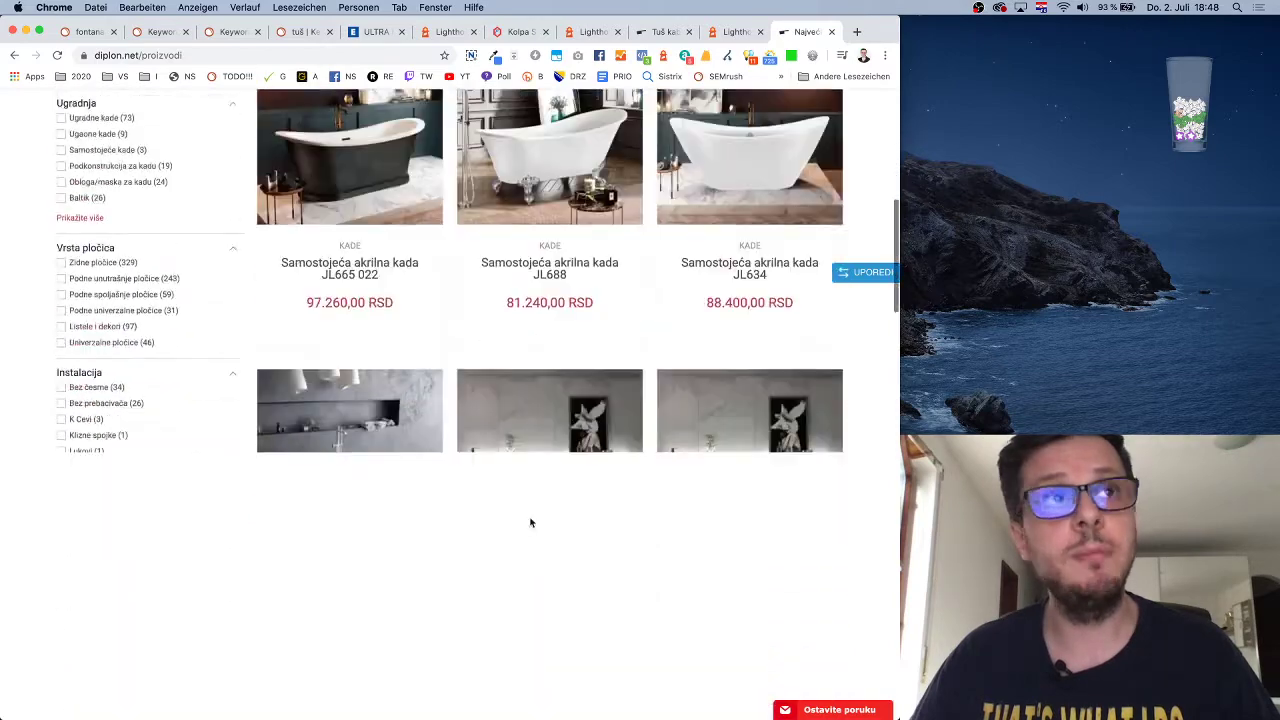
scroll(531, 522, up, 5)
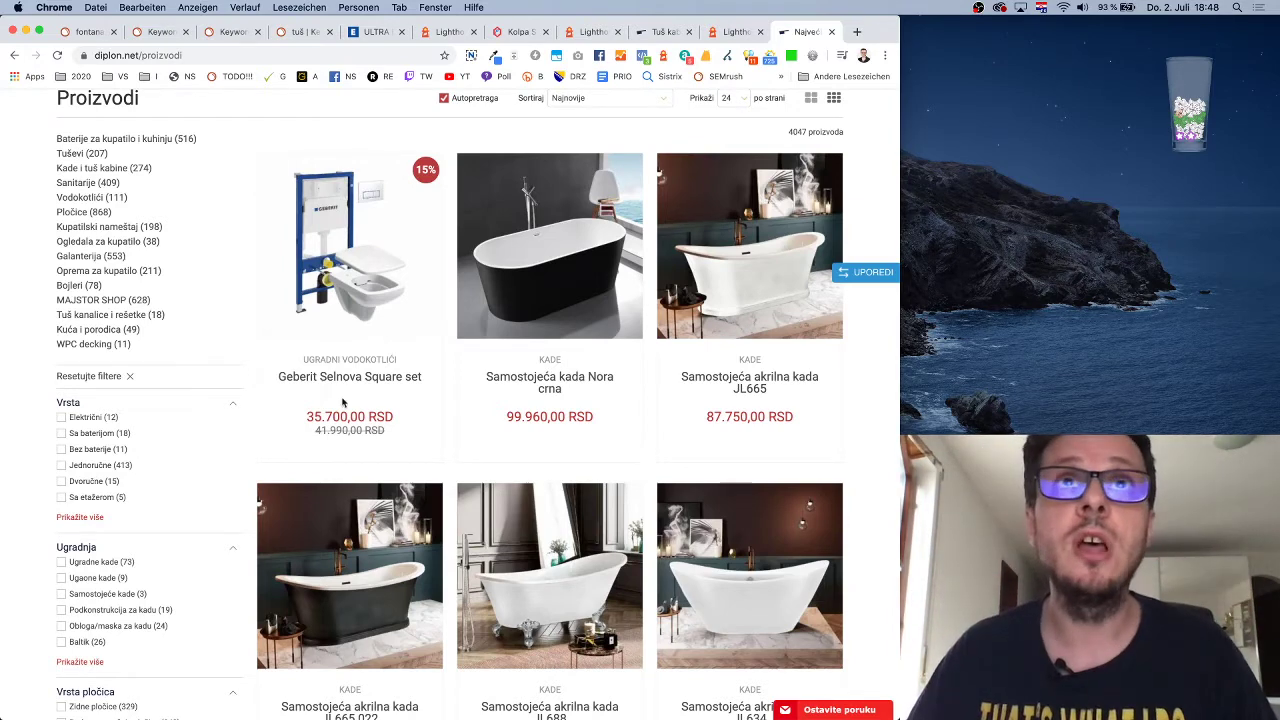
click(850, 36)
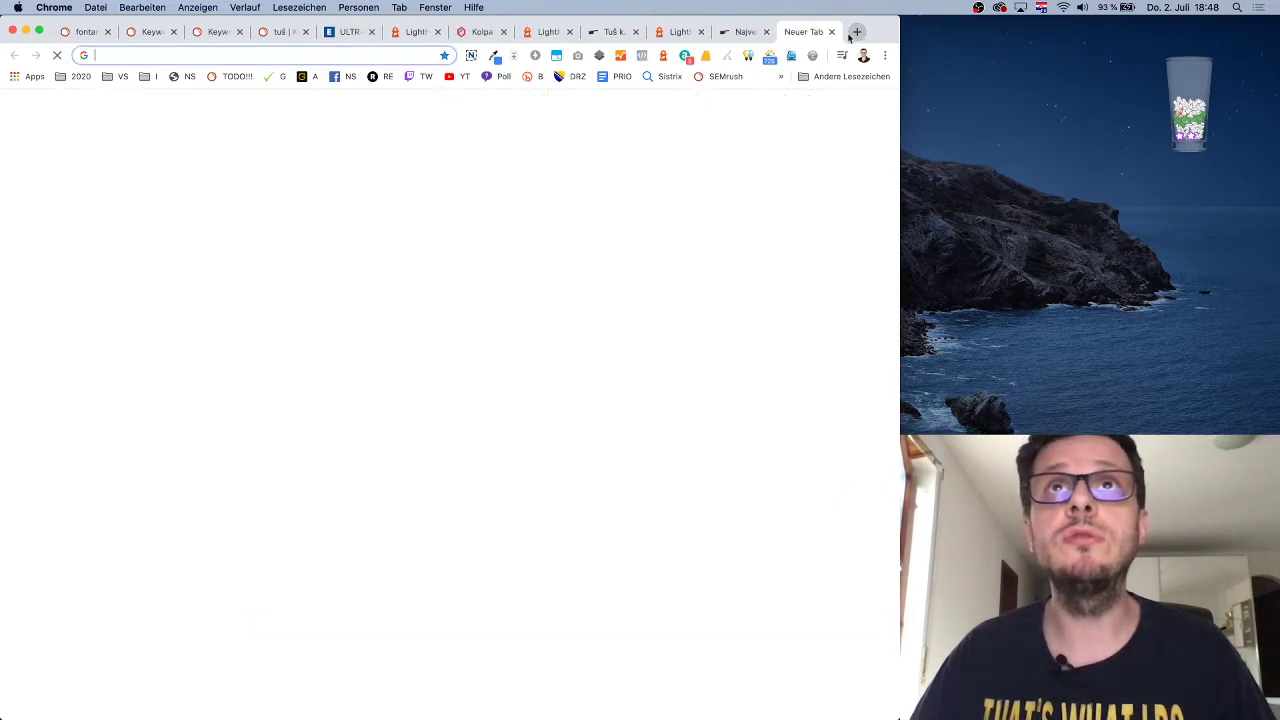
click(782, 77)
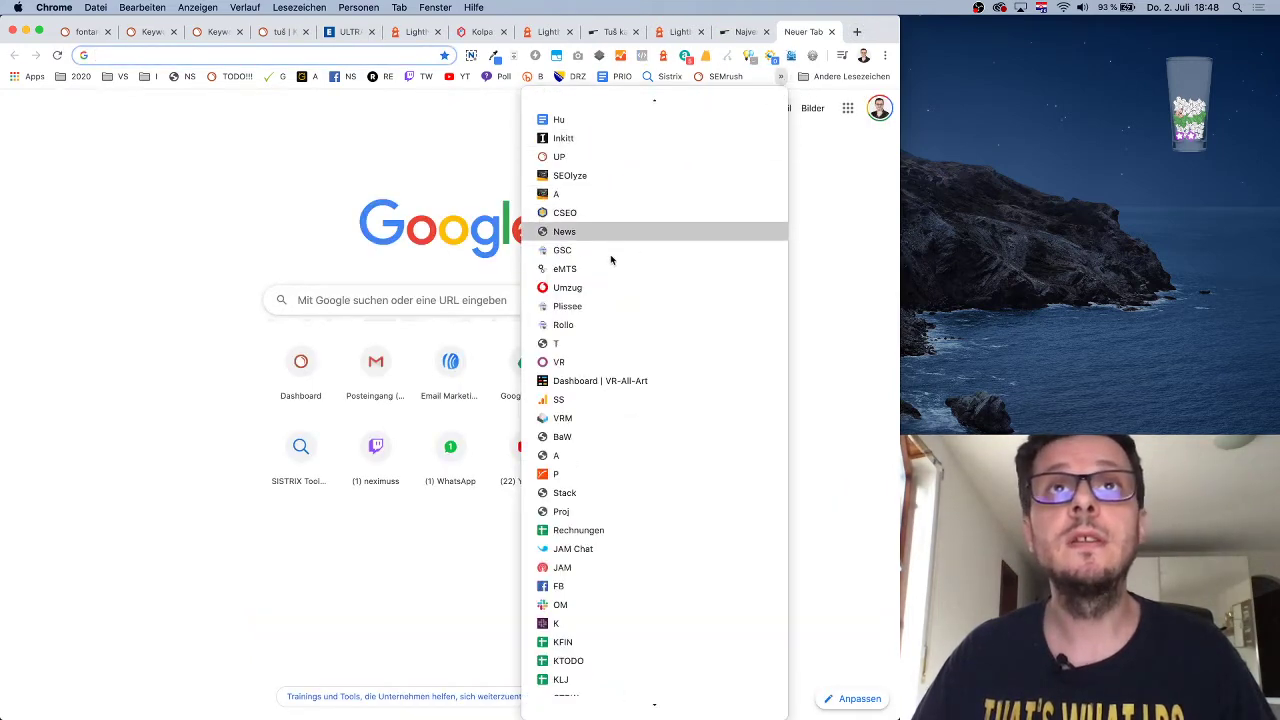
click(609, 251)
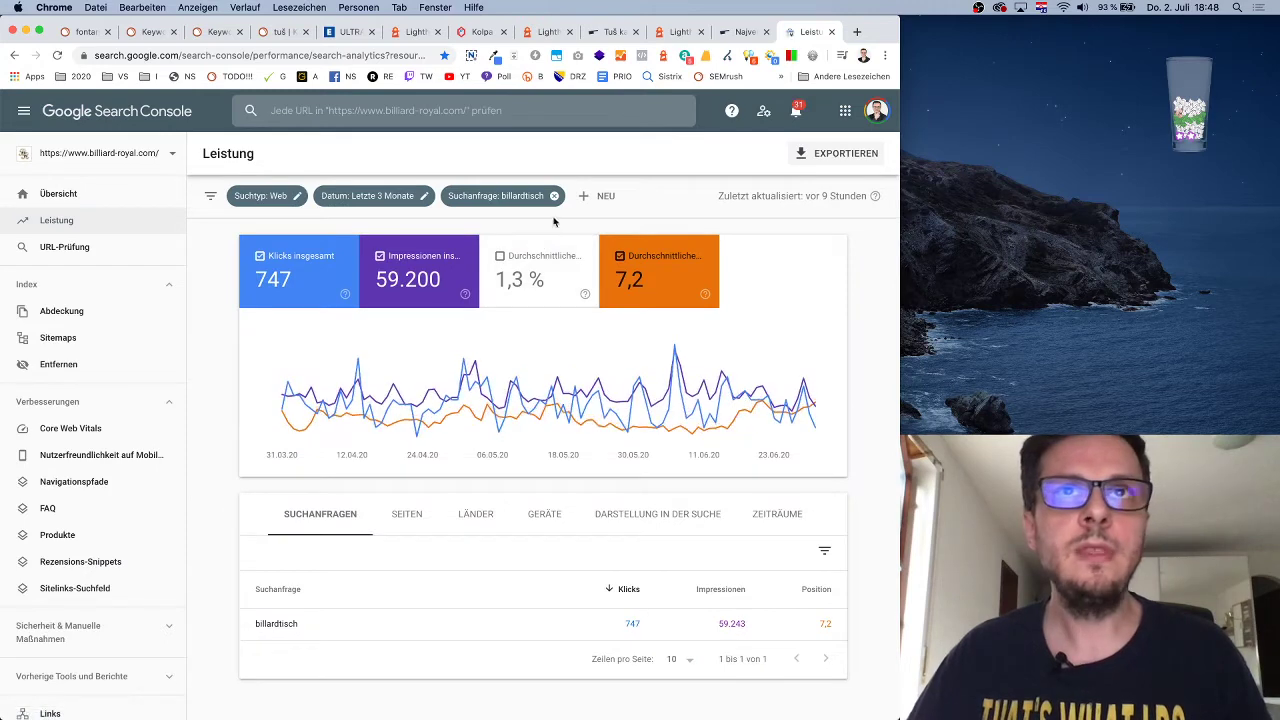
click(556, 196)
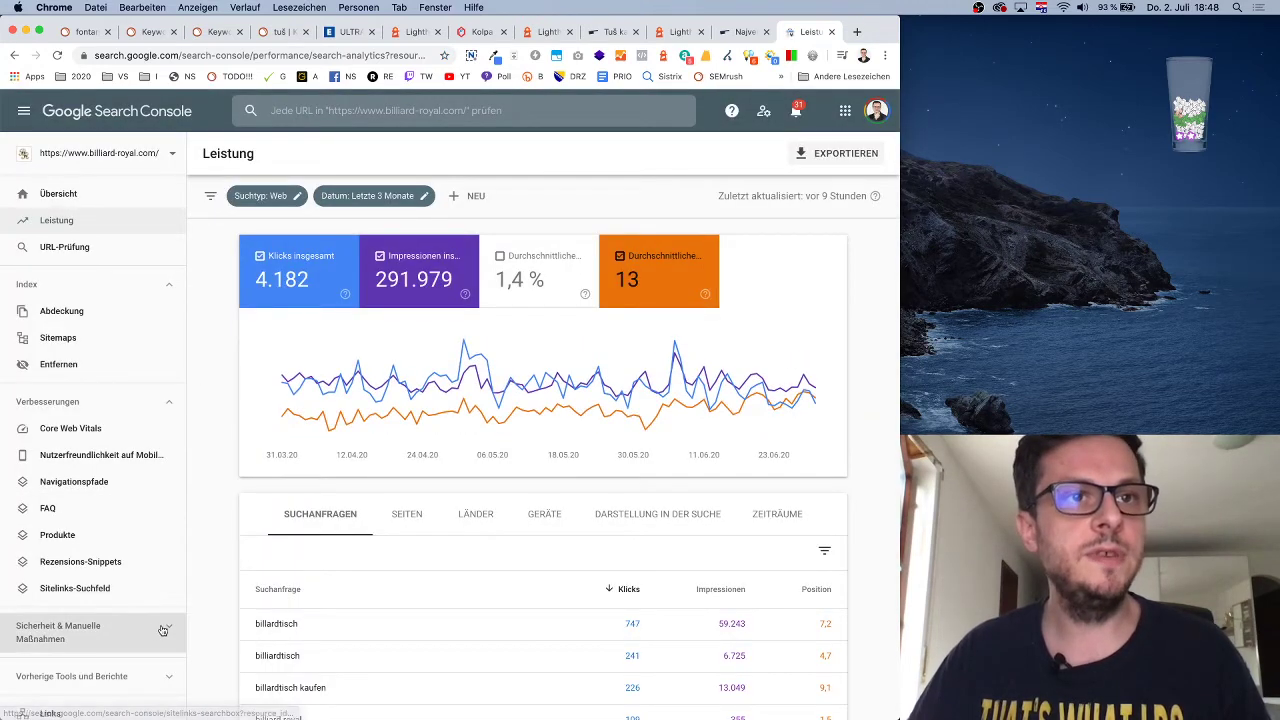
Open the Crawling-Statistiken report for billiard-royal.com and examine the pages crawled per day
scroll(134, 480, down, 3)
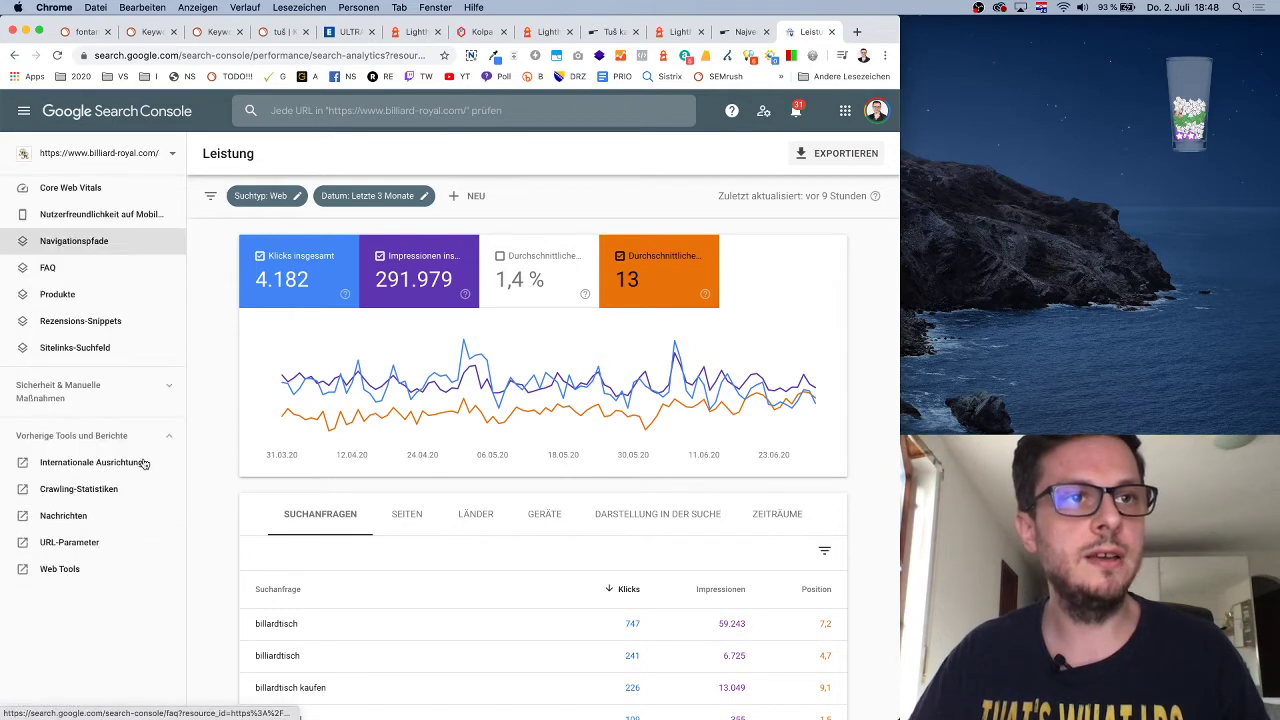
click(72, 490)
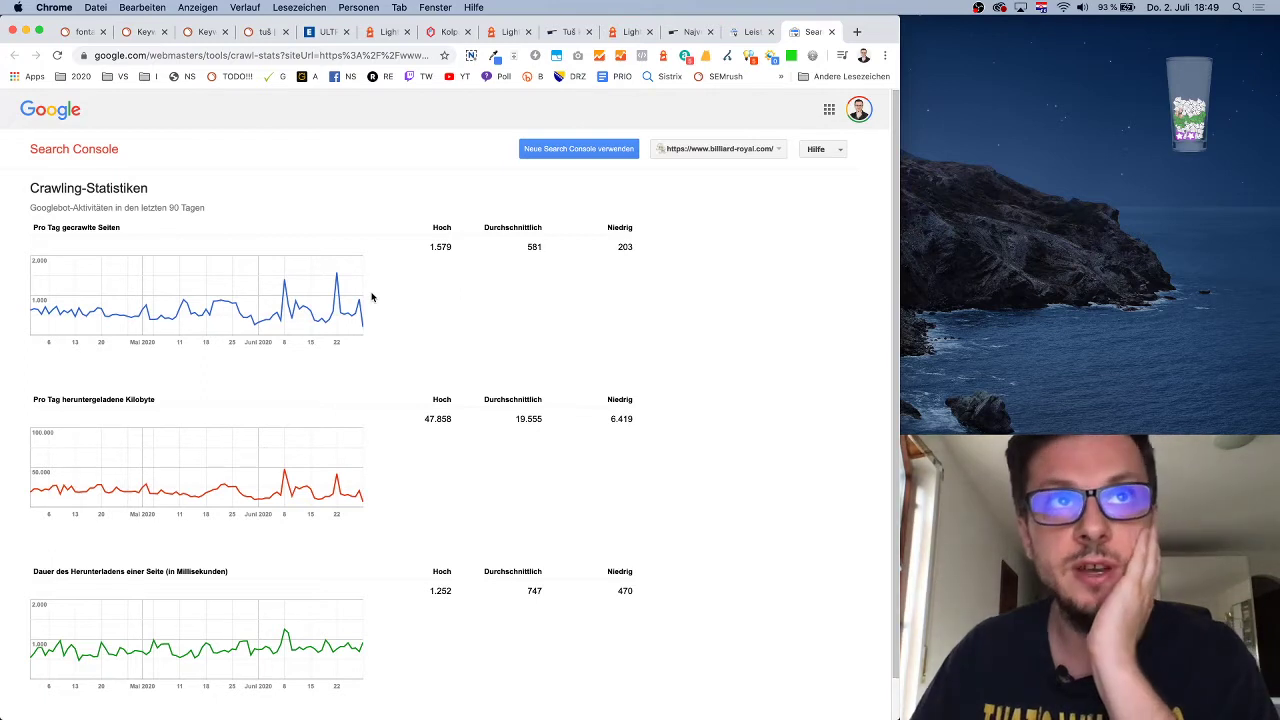
mouse_move(82, 310)
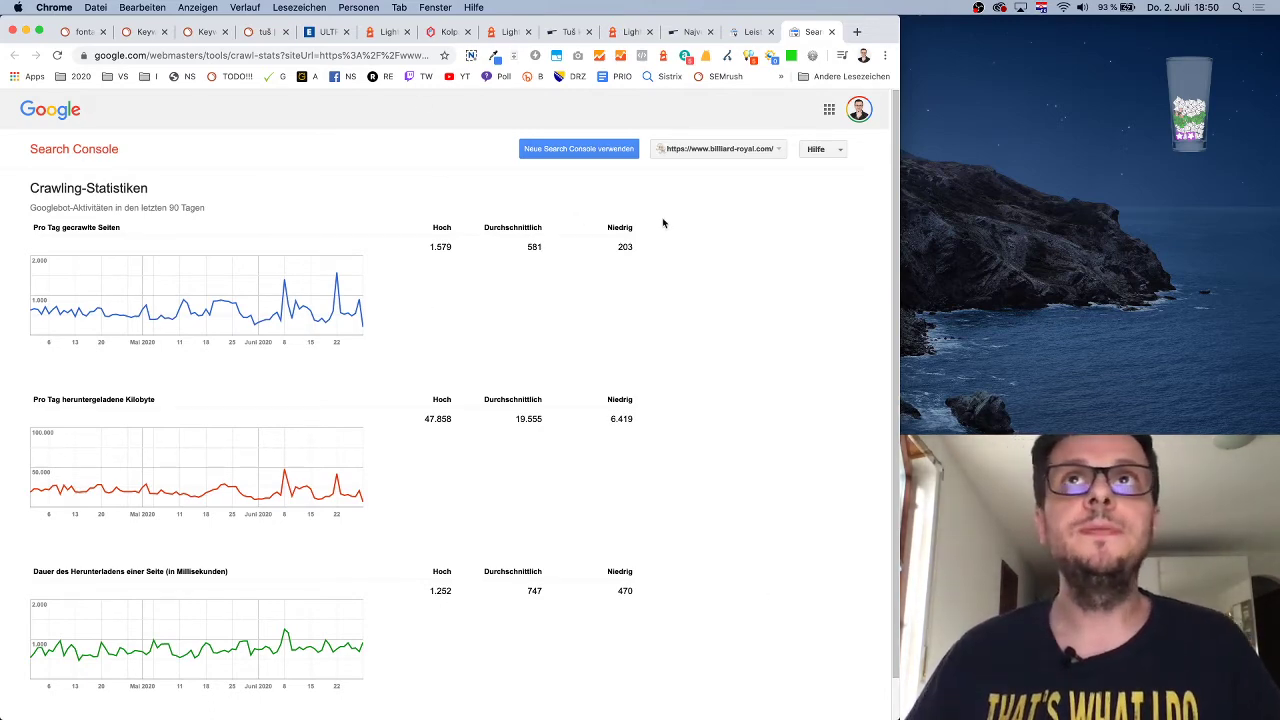
Check the diplon.net crawl progress in Screaming Frog SEO Spider, minimize its window and return to the Diplon Proizvodi page in Chrome
click(686, 32)
mouse_move(507, 320)
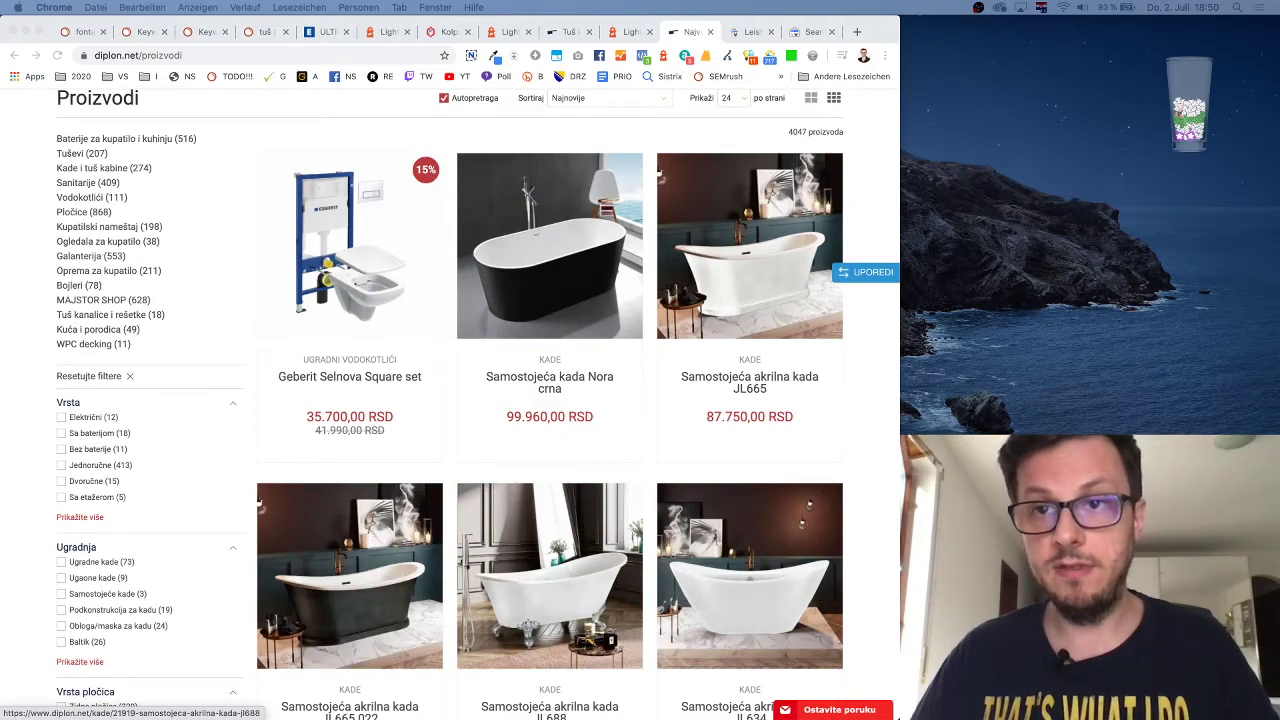
key(super+Tab)
drag(720, 115, 690, 25)
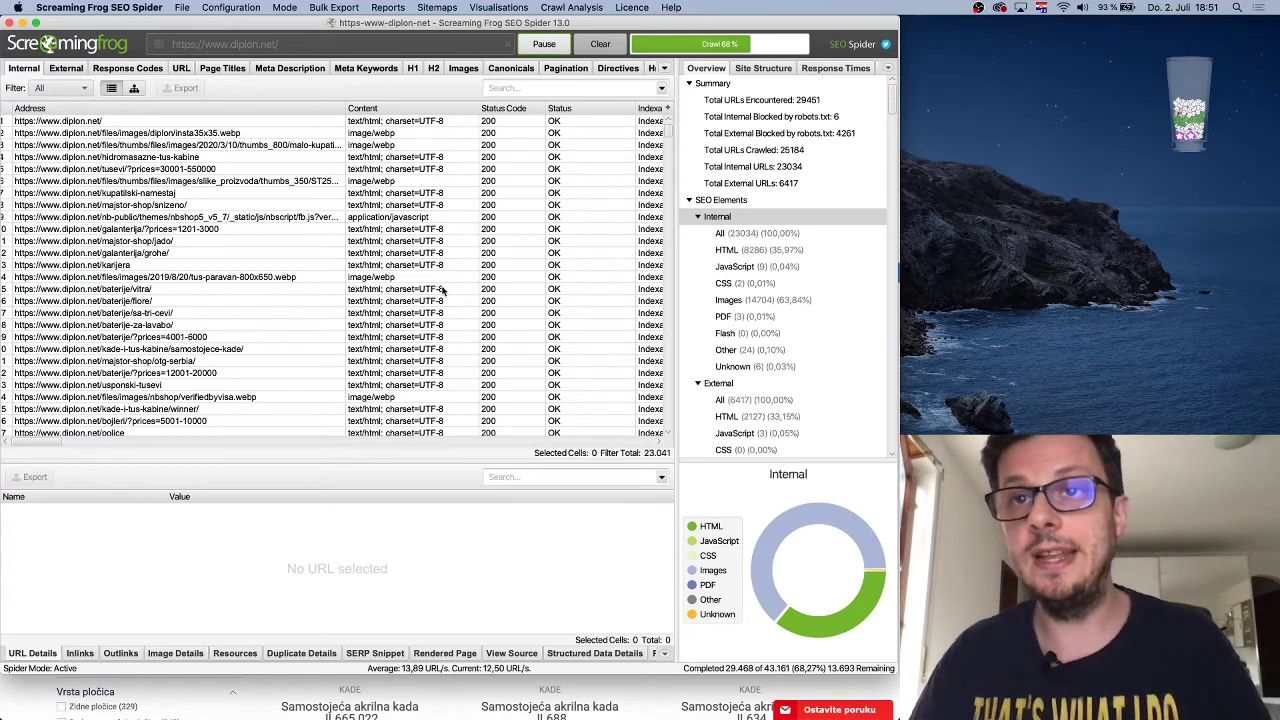
double_click(268, 22)
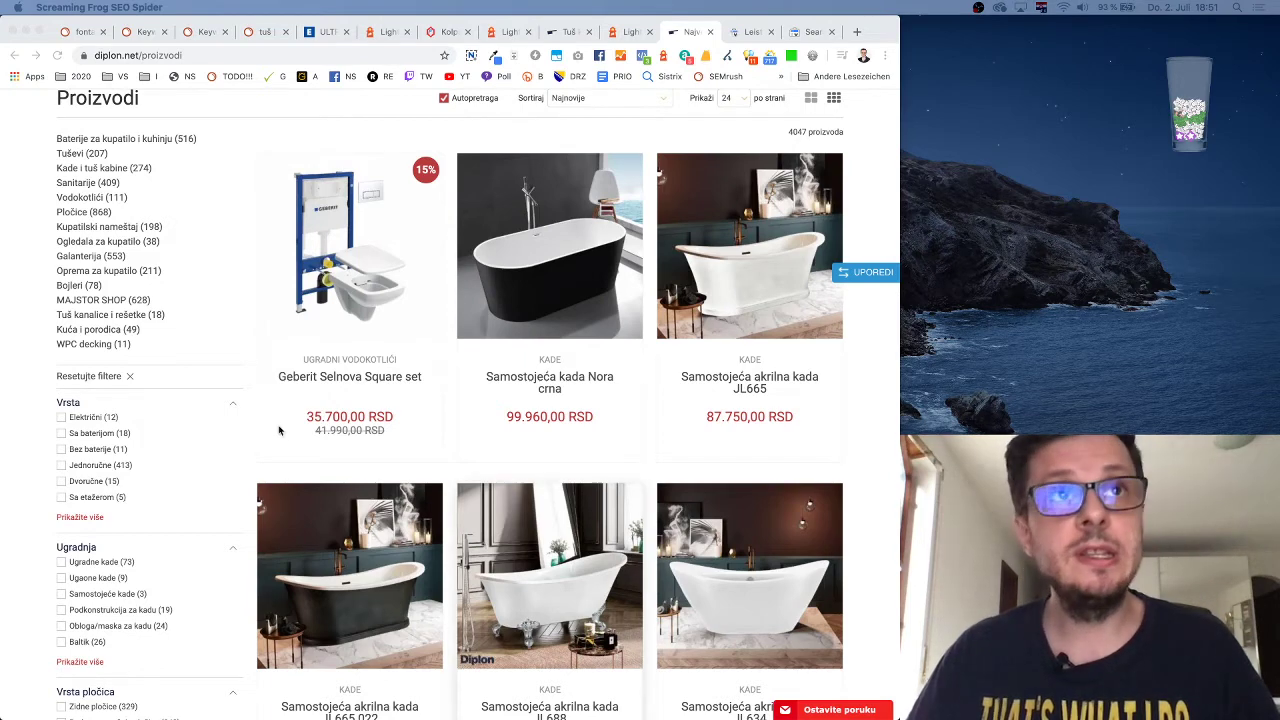
click(242, 260)
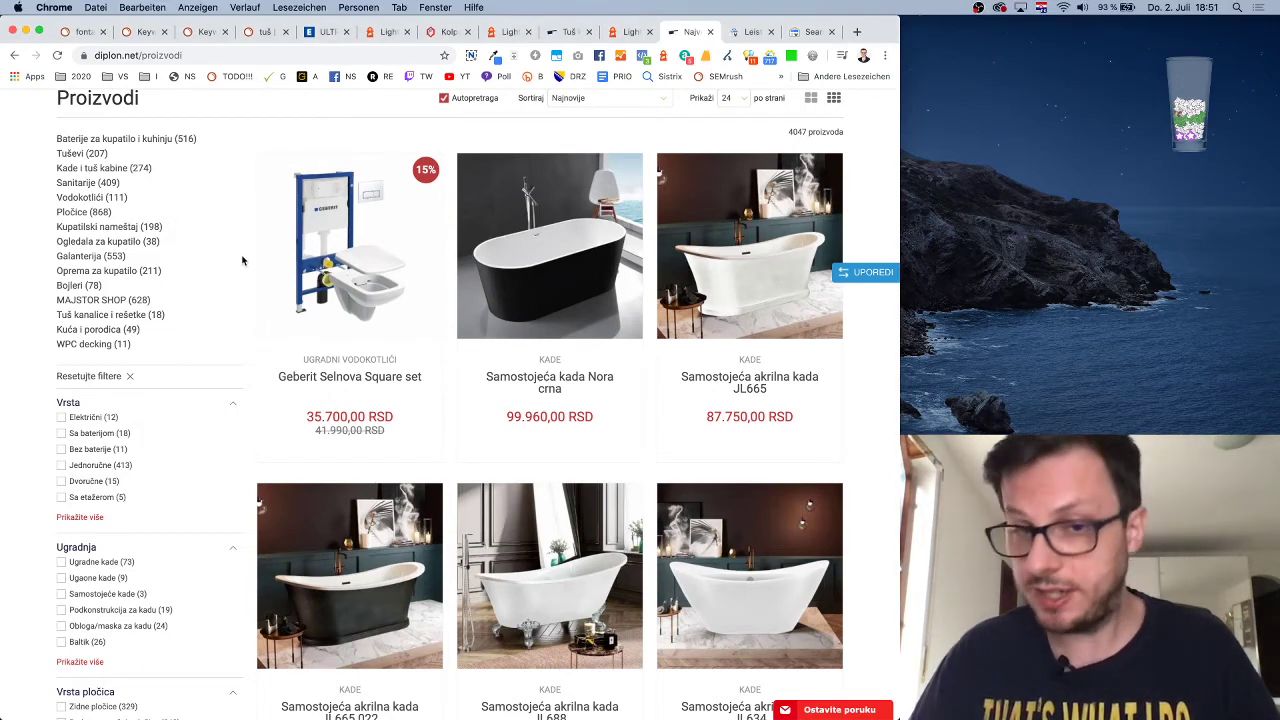
scroll(243, 258, up, 3)
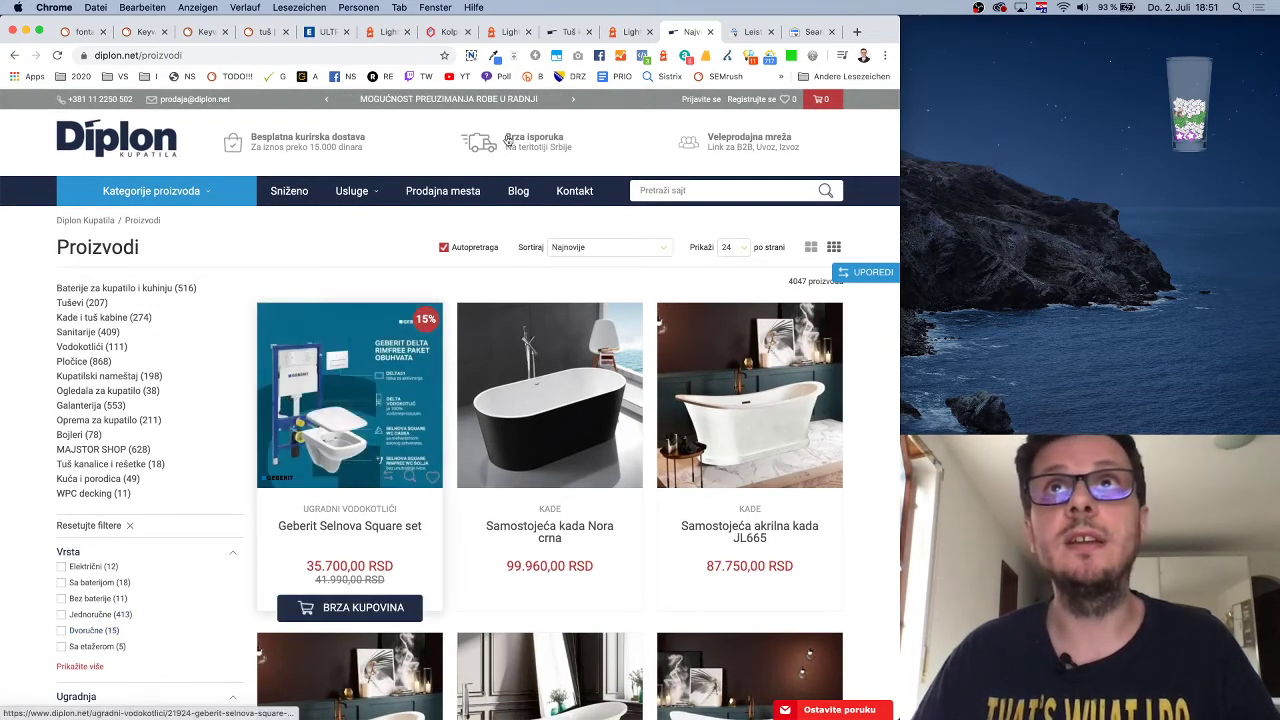
Open the URL-Parameter tool for billiard-royal.com from Search Console's legacy tools and reports
click(747, 32)
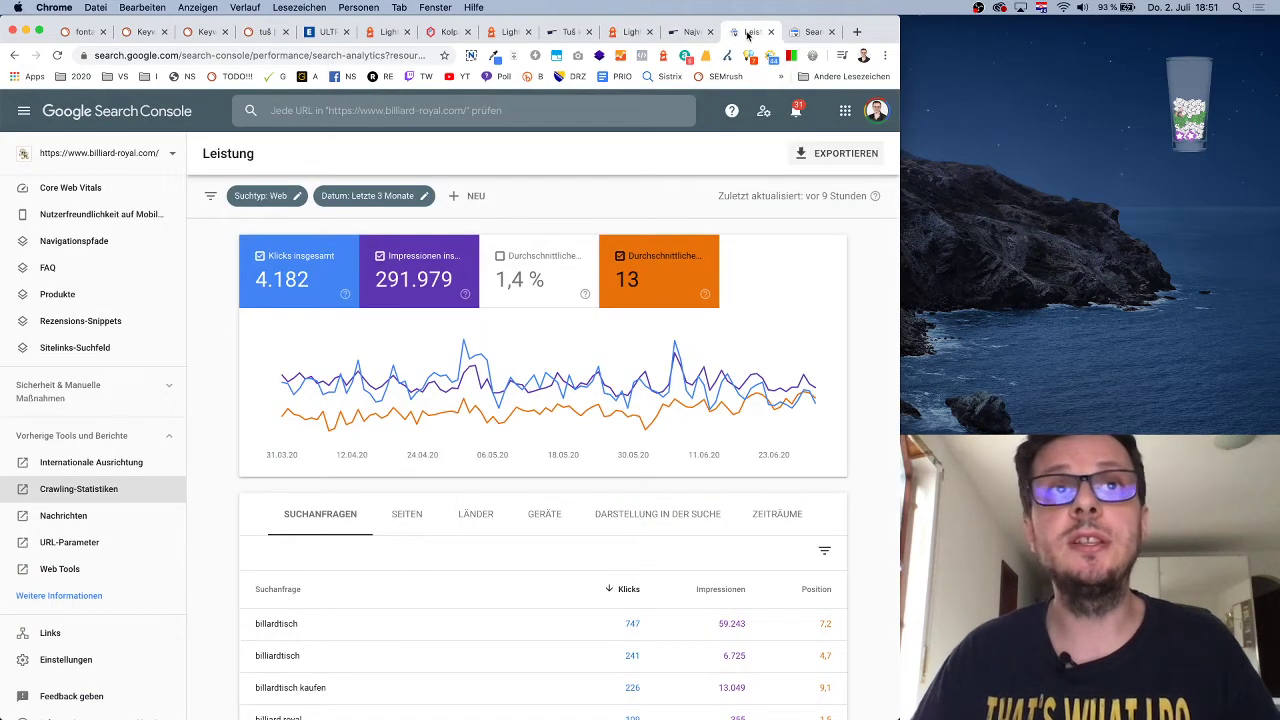
click(62, 543)
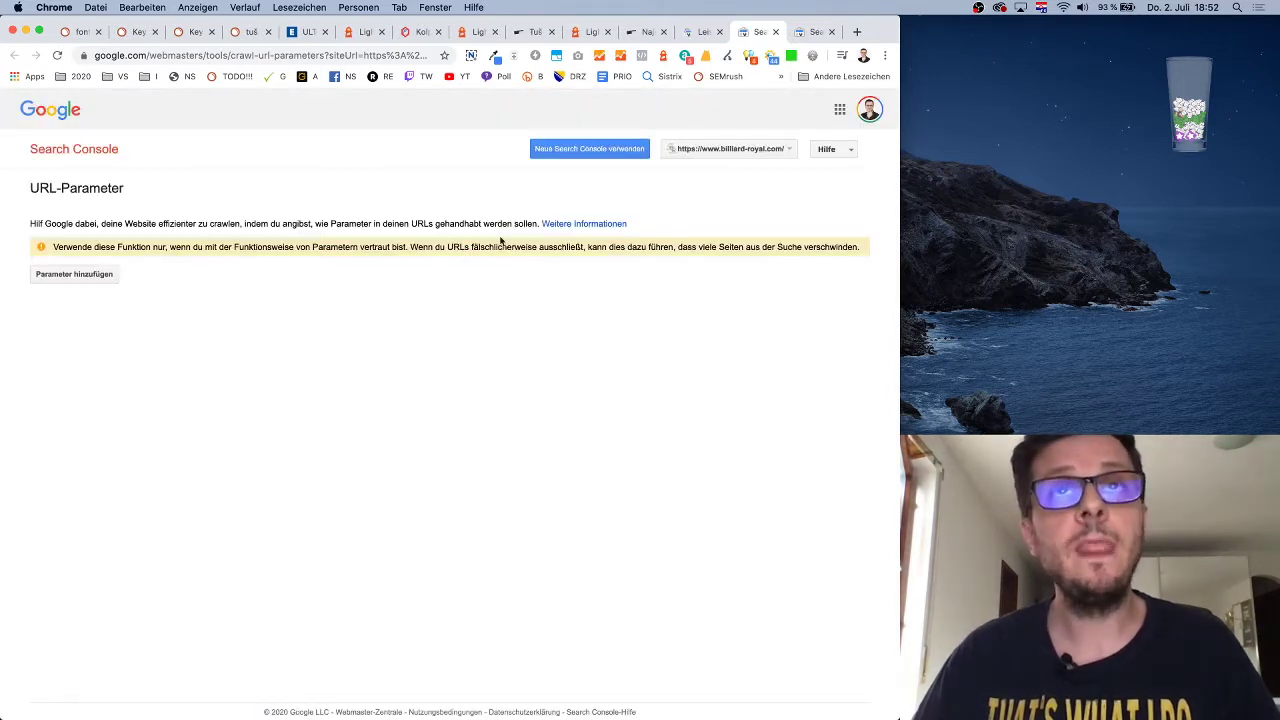
click(703, 32)
Filter the Diplon Proizvodi page by Aquablade in the Izdvajamo group
click(640, 35)
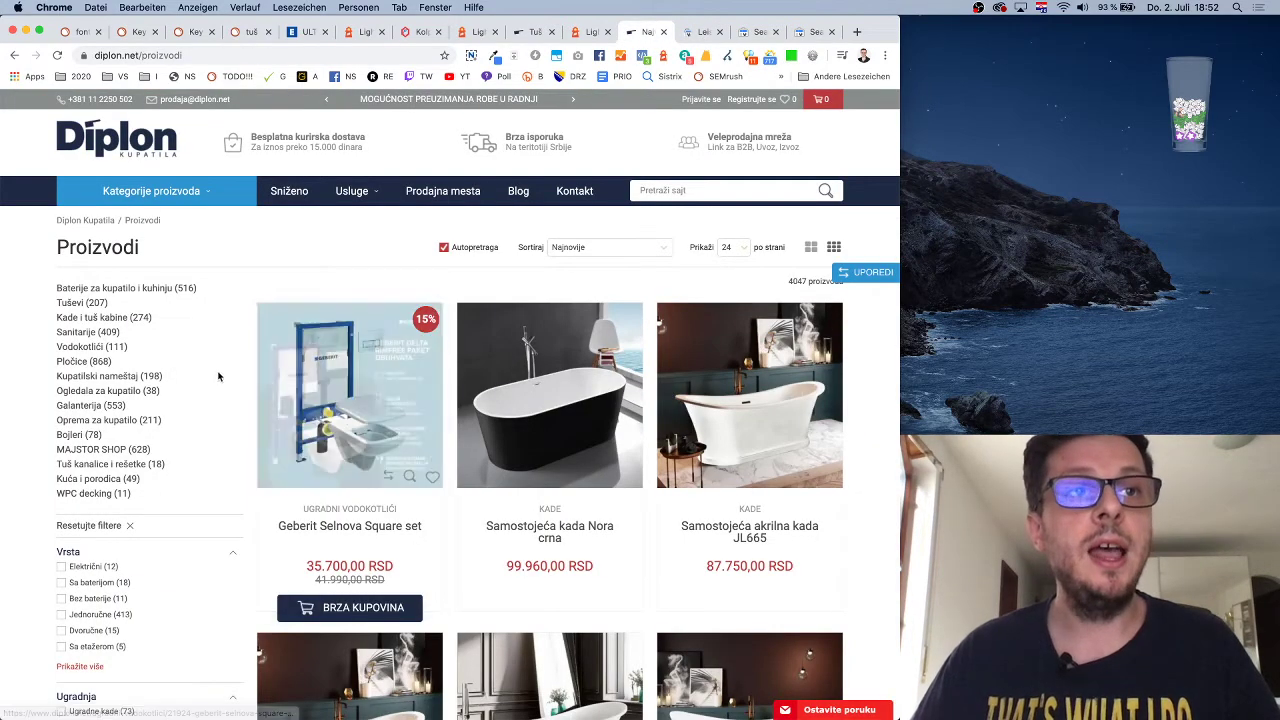
scroll(217, 371, down, 3)
scroll(245, 505, down, 8)
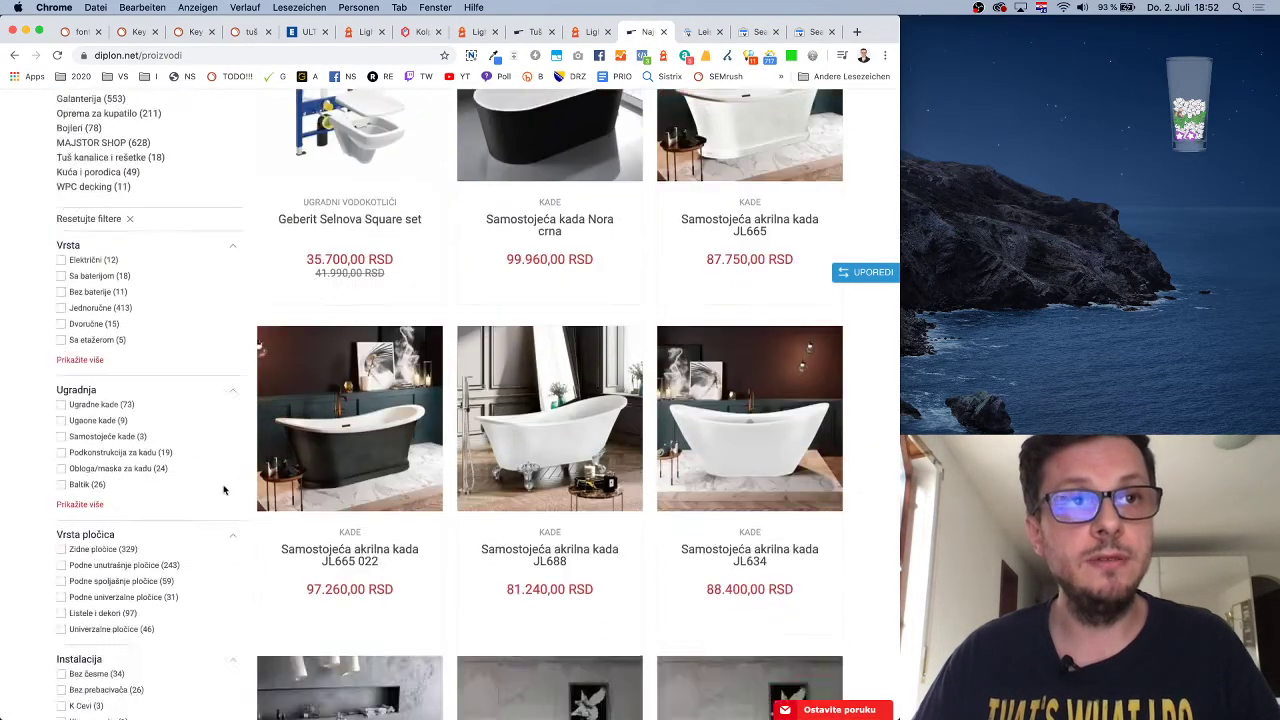
scroll(157, 417, down, 3)
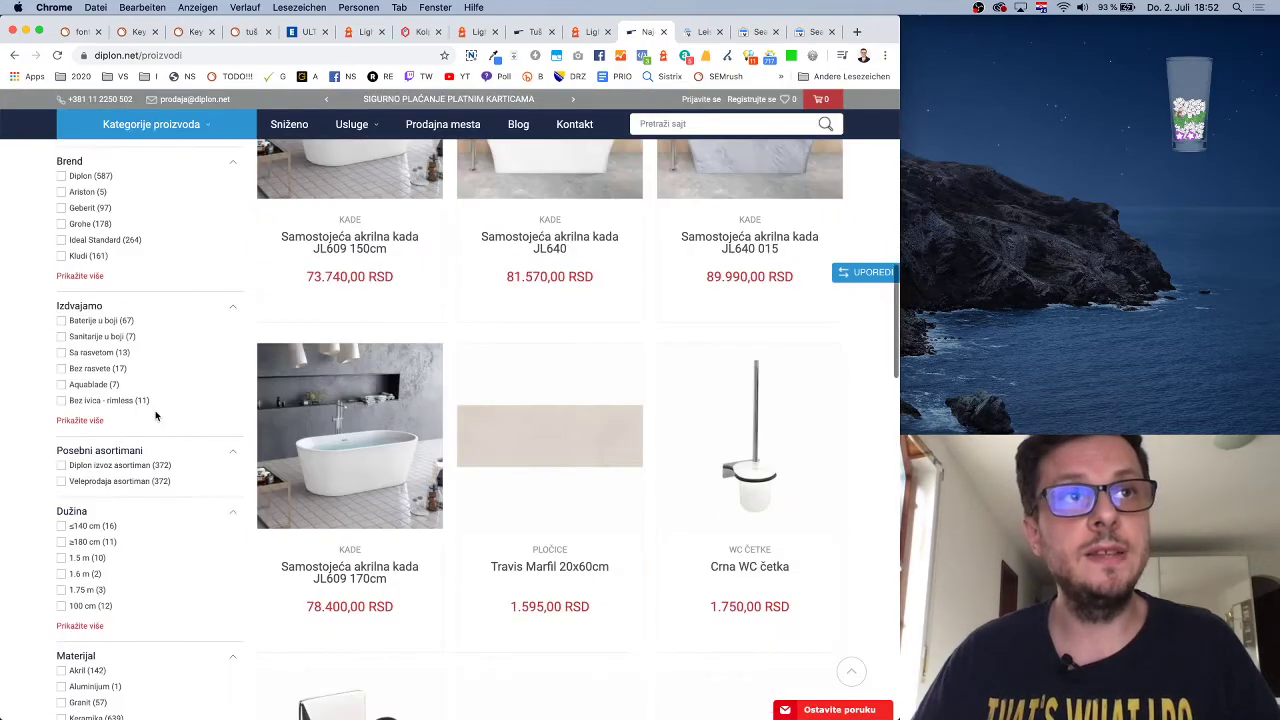
click(63, 386)
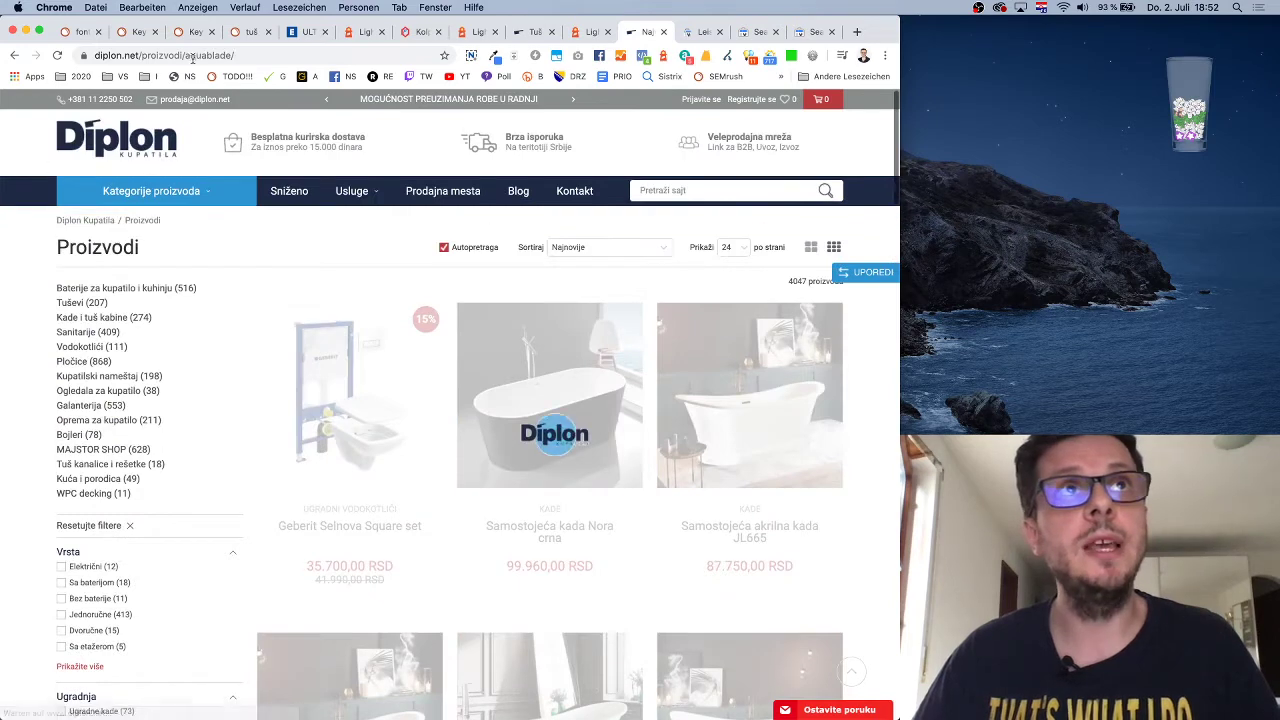
click(197, 57)
click(250, 57)
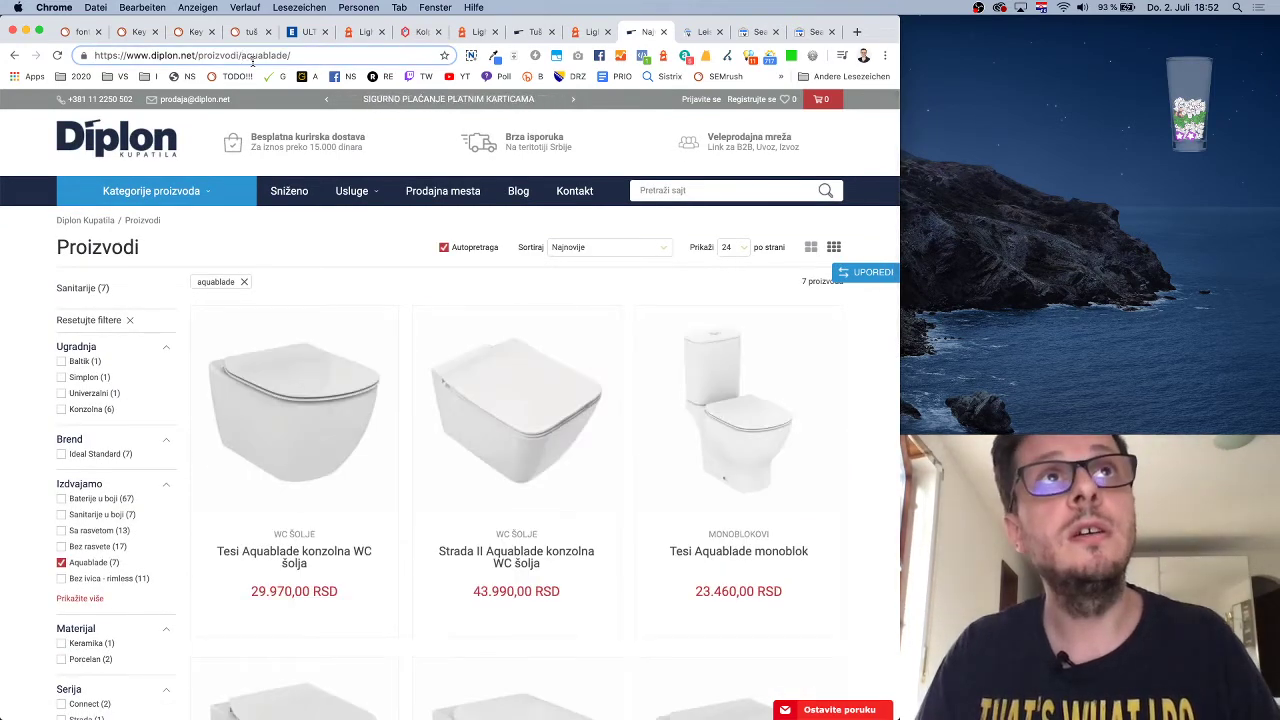
text(?filt)
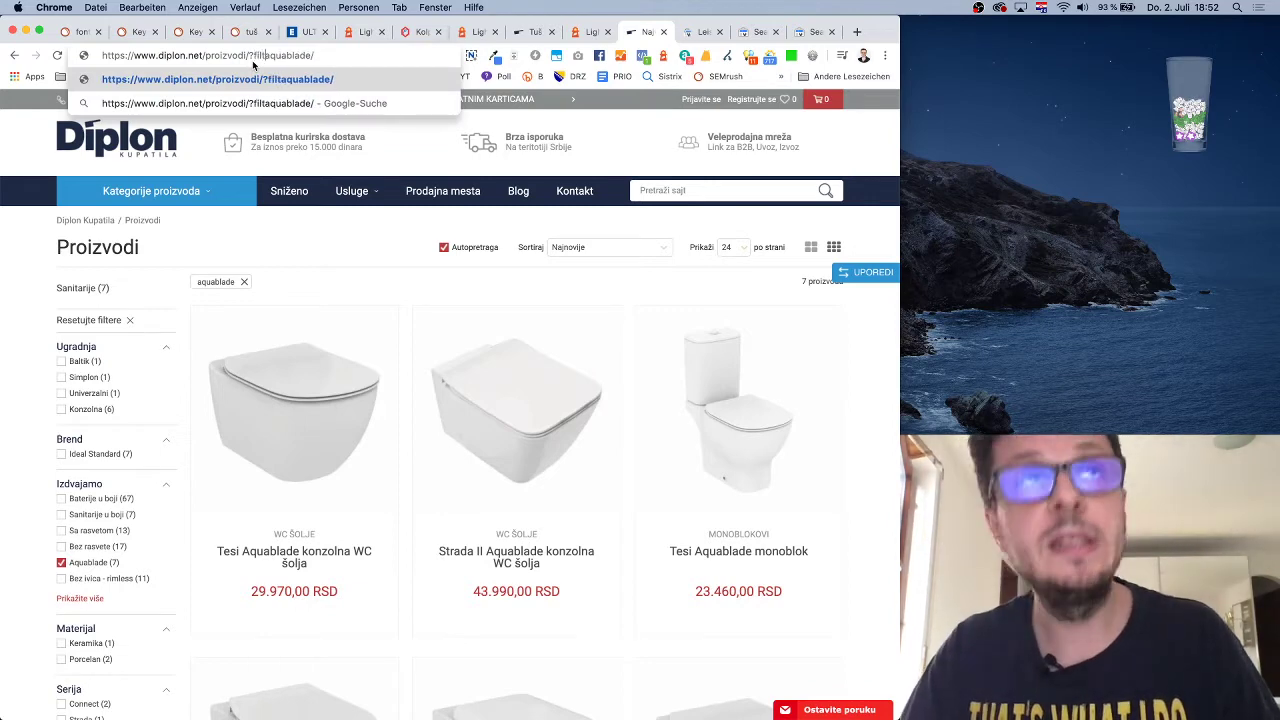
text(er=)
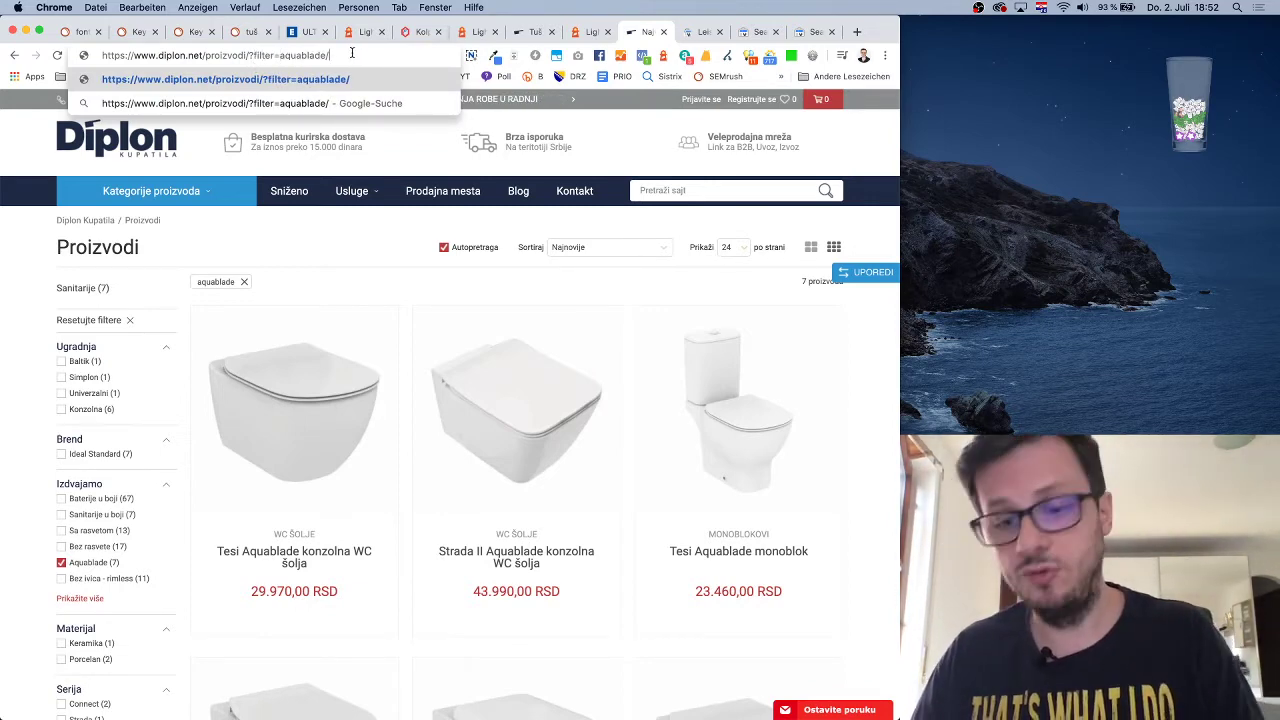
key(End)
key(BackSpace)
drag(275, 55, 252, 55)
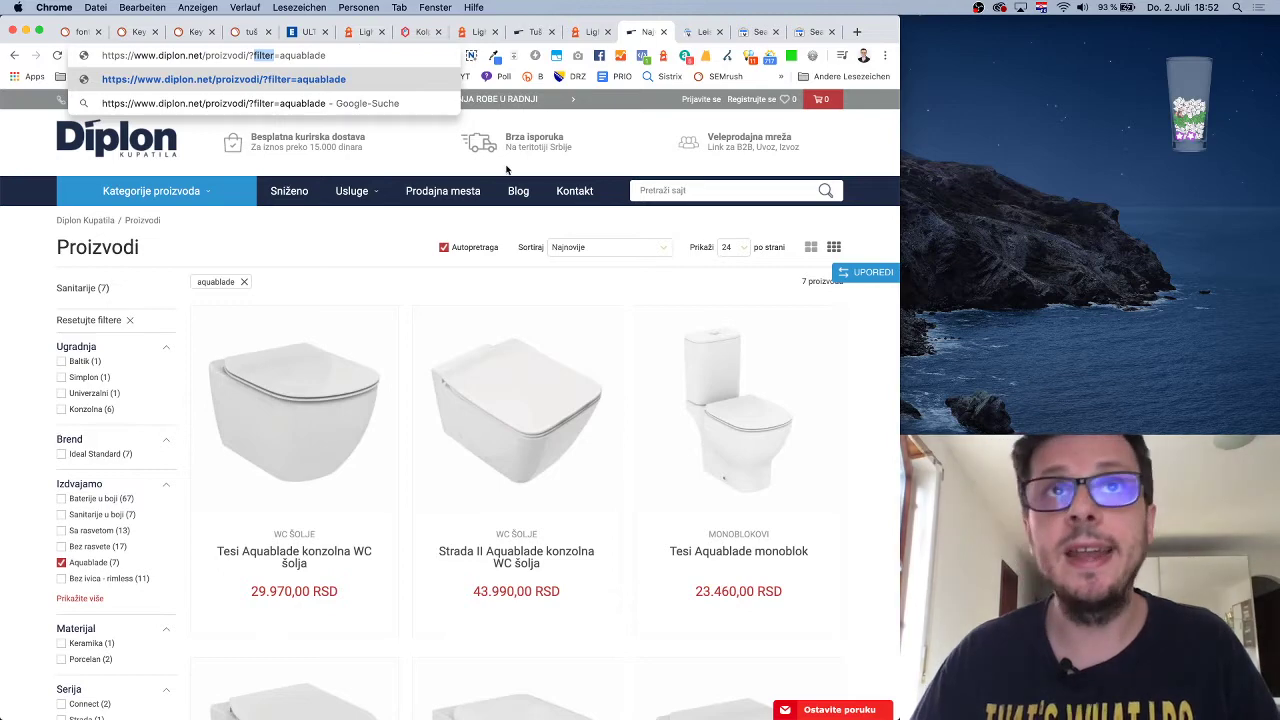
Start a new URL parameter in Search Console that changes page content, with the effect Eingrenzung and crawling set to Keine URLs
click(752, 33)
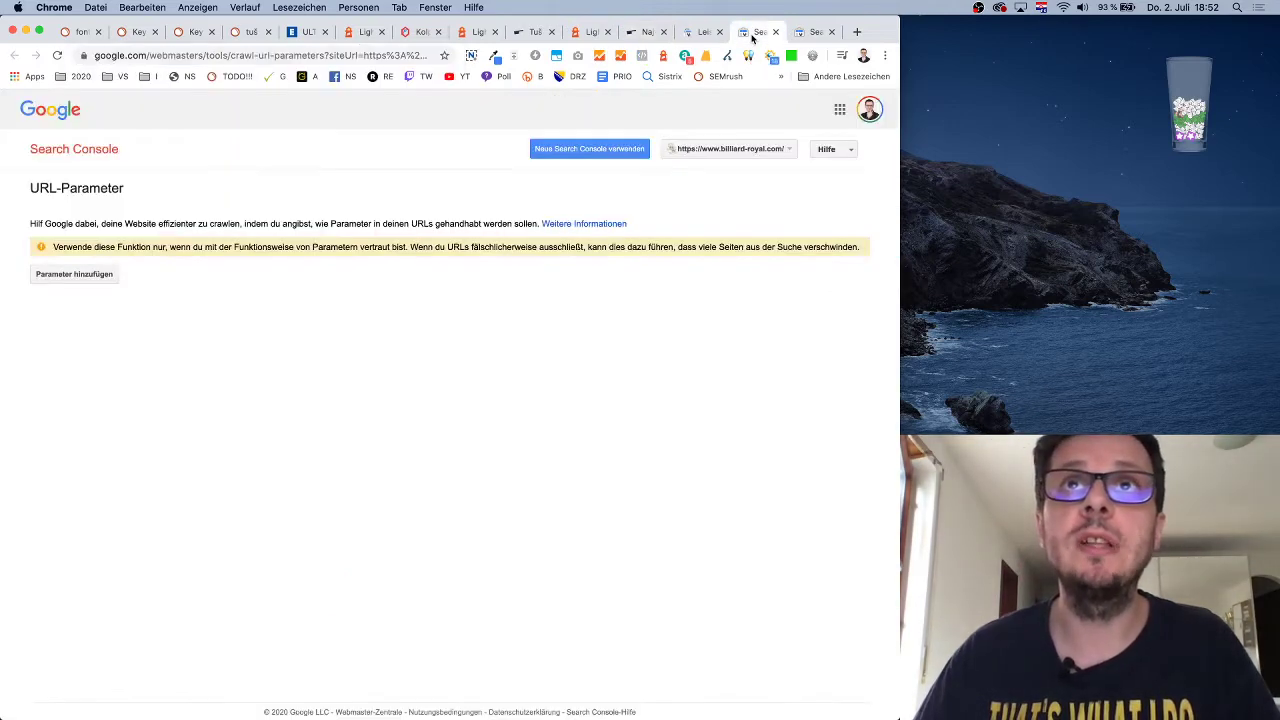
click(74, 274)
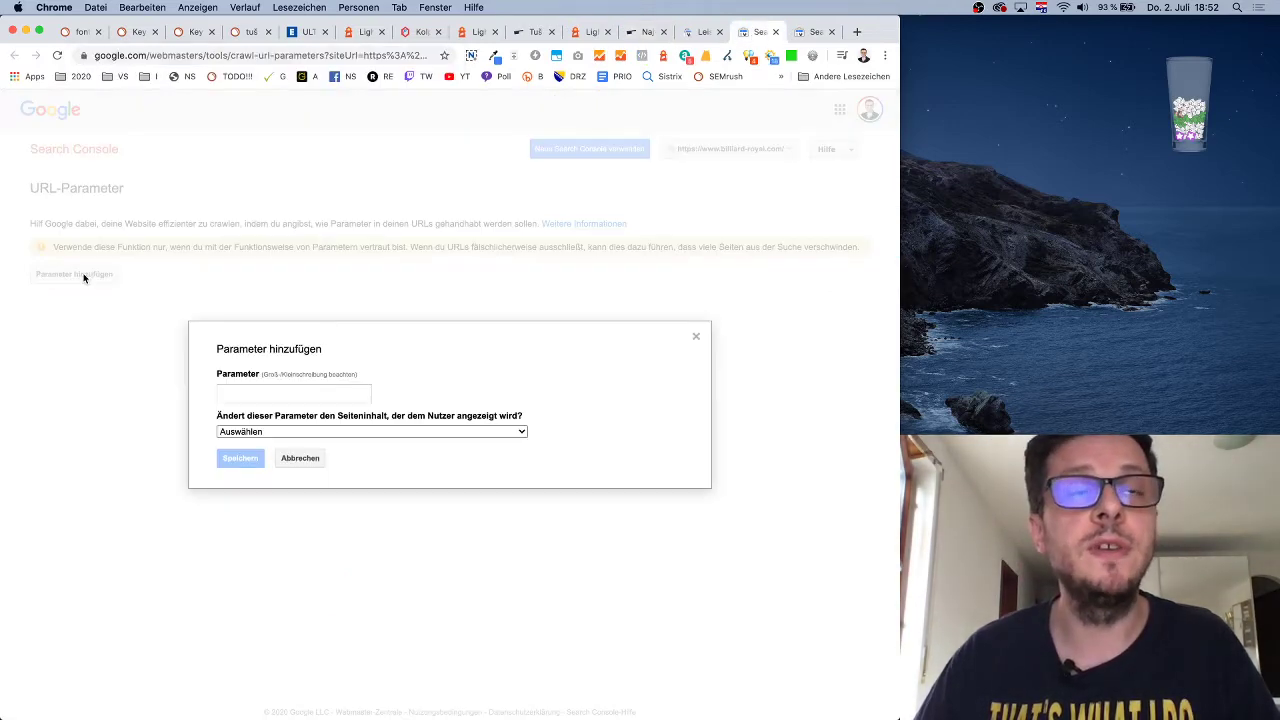
click(307, 431)
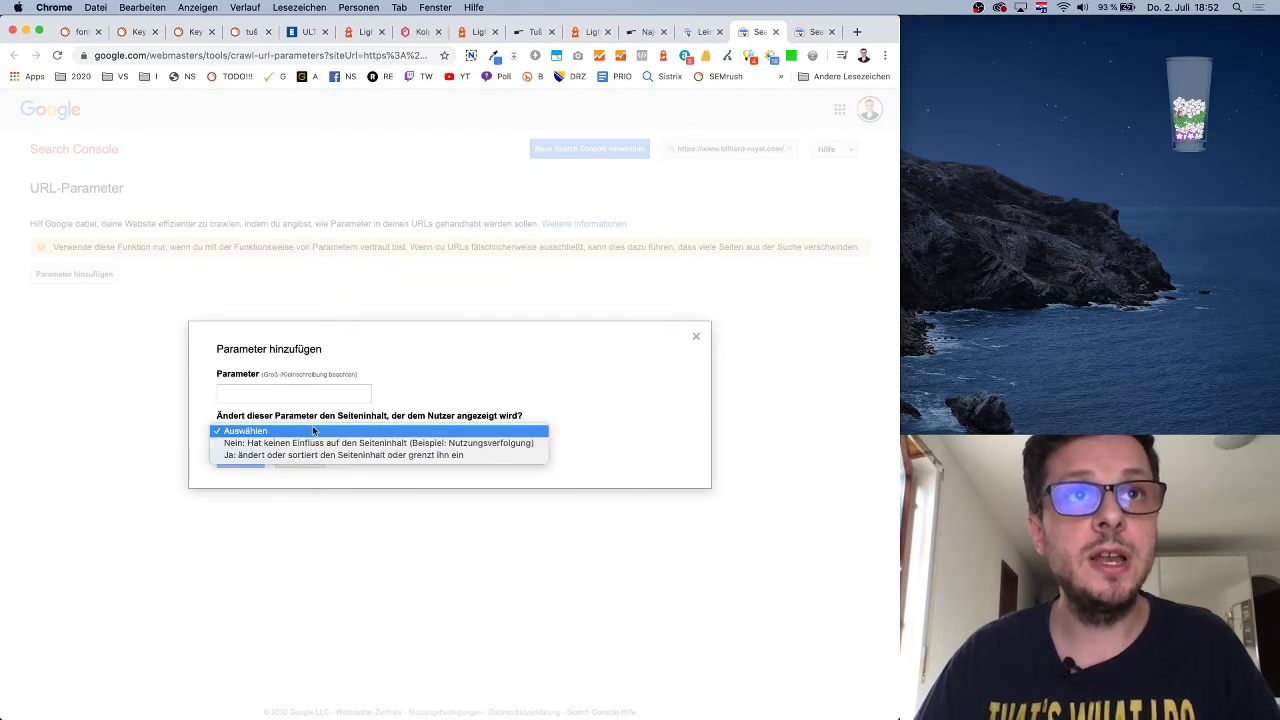
click(239, 457)
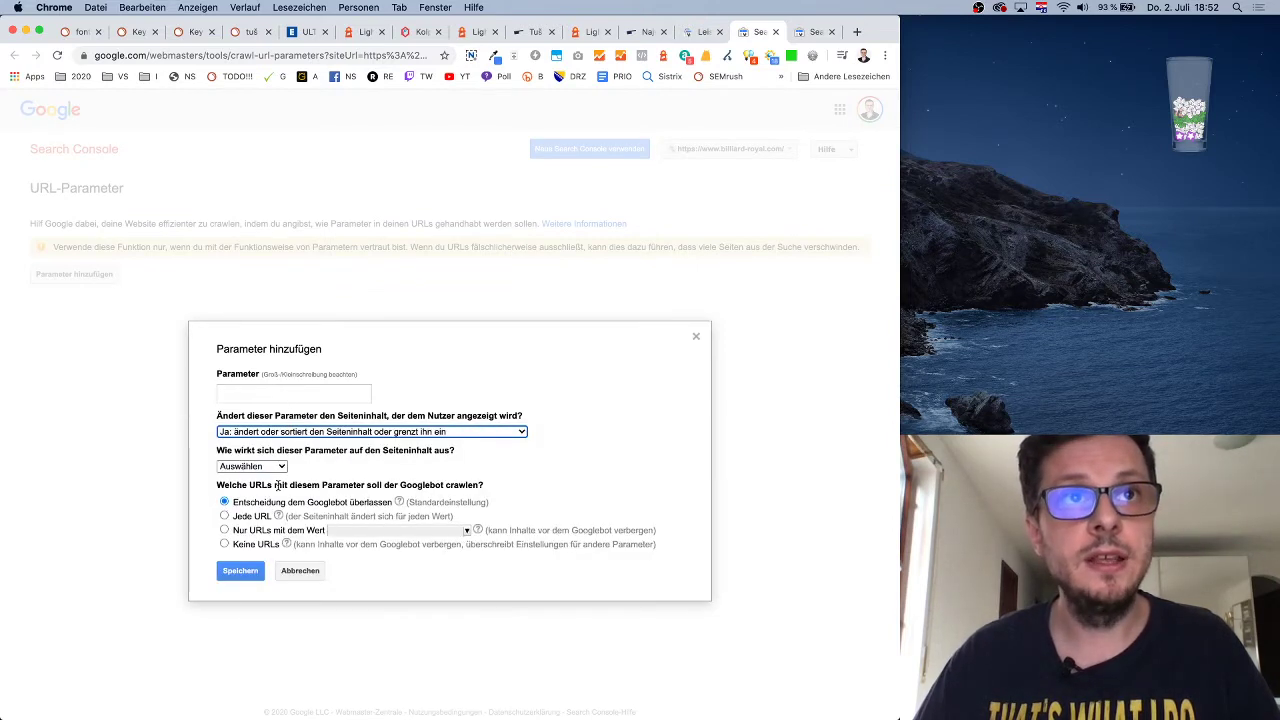
click(256, 467)
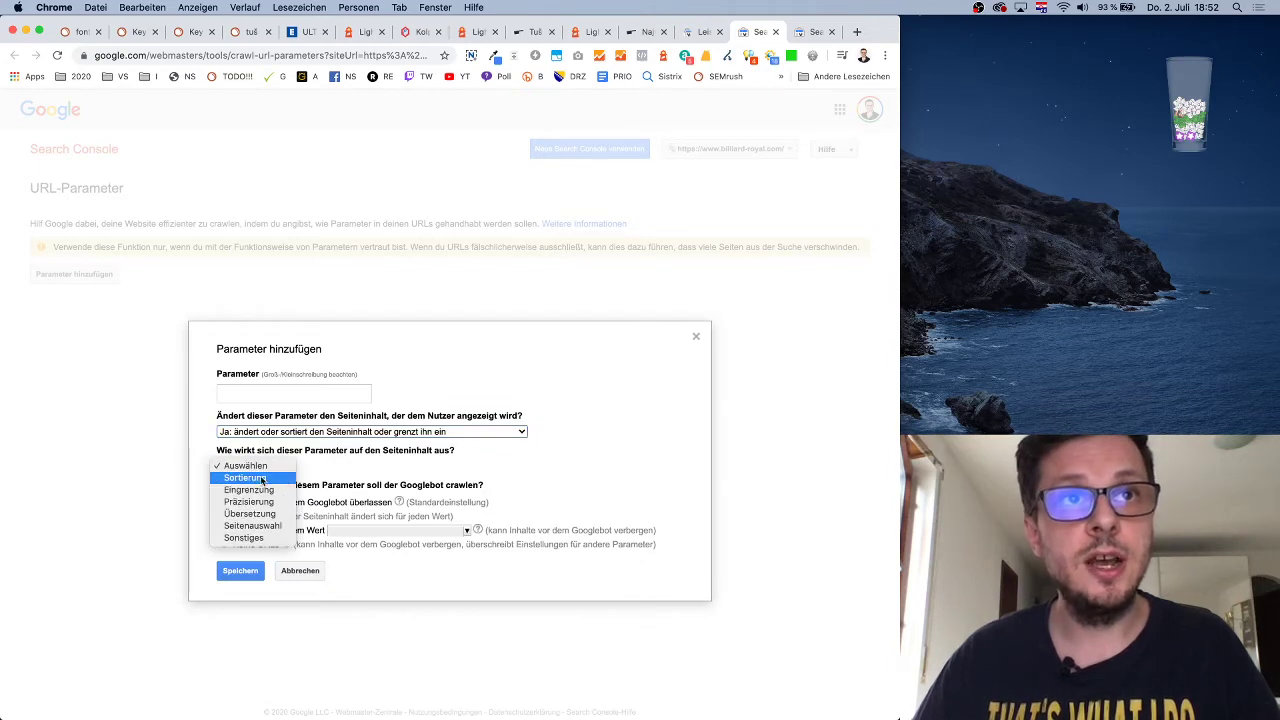
click(267, 489)
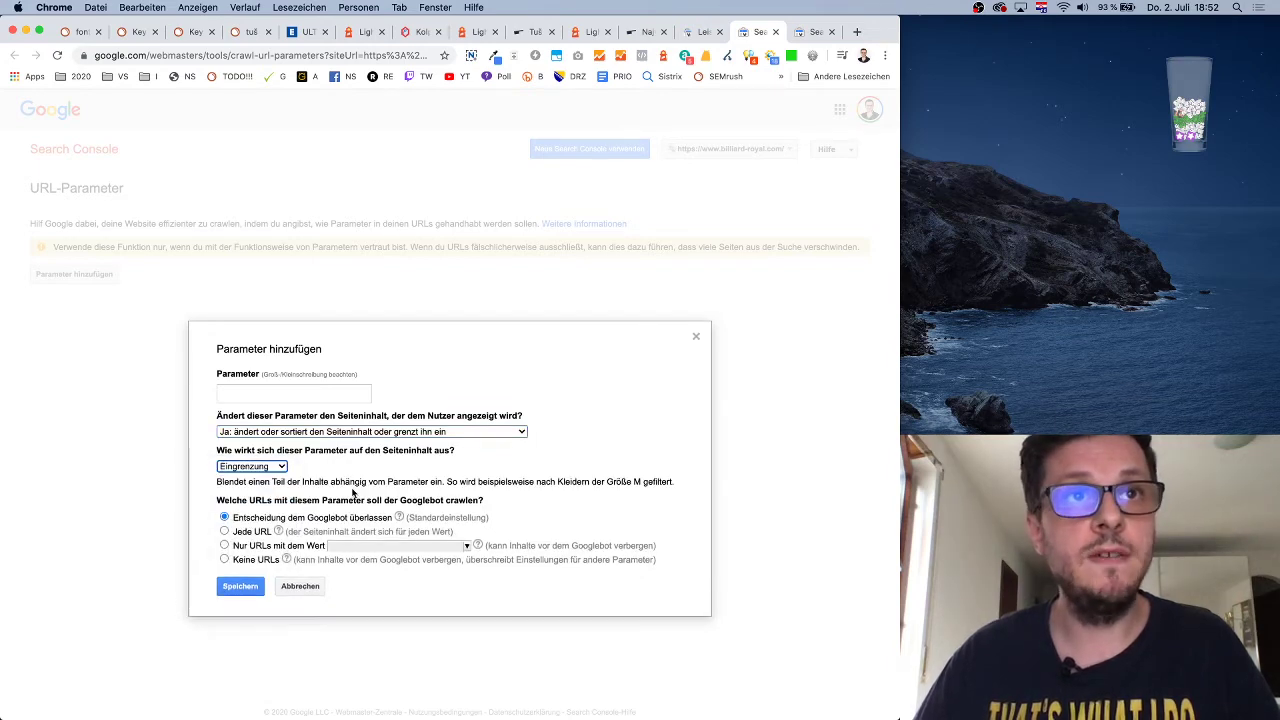
click(223, 561)
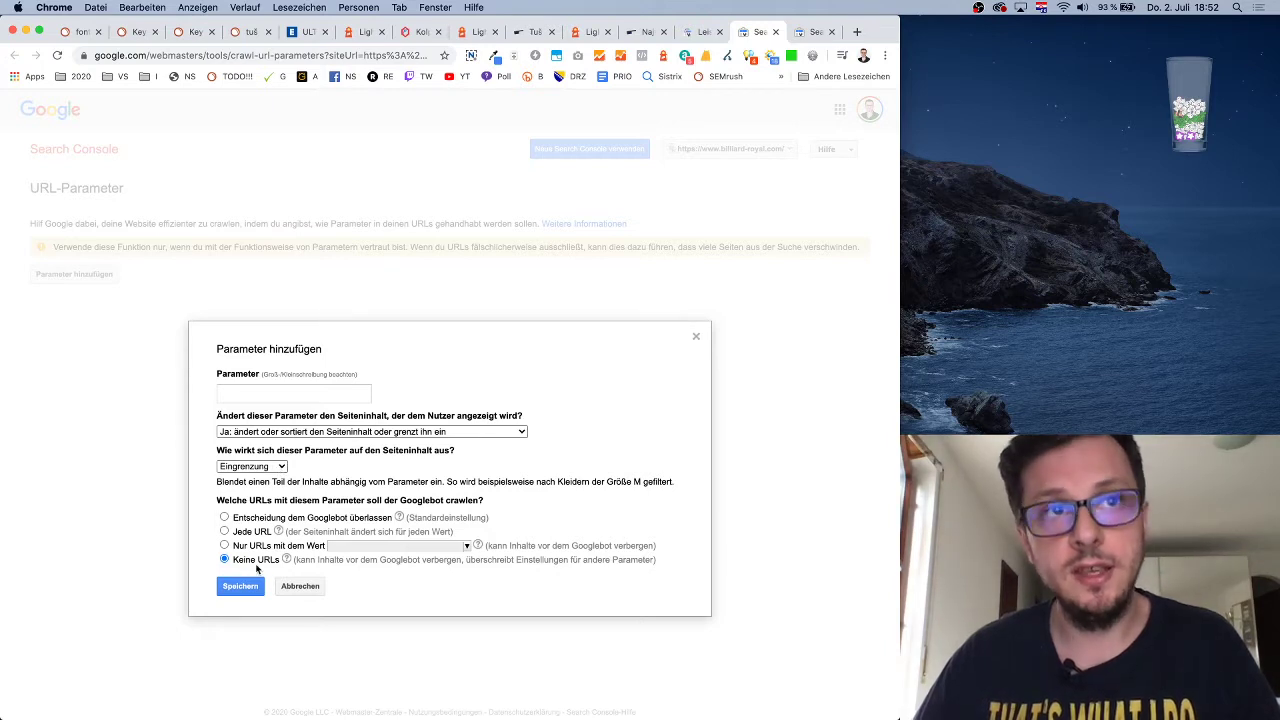
Name the parameter "filter", discard it without saving and return to the Diplon page with the rewritten address
click(312, 393)
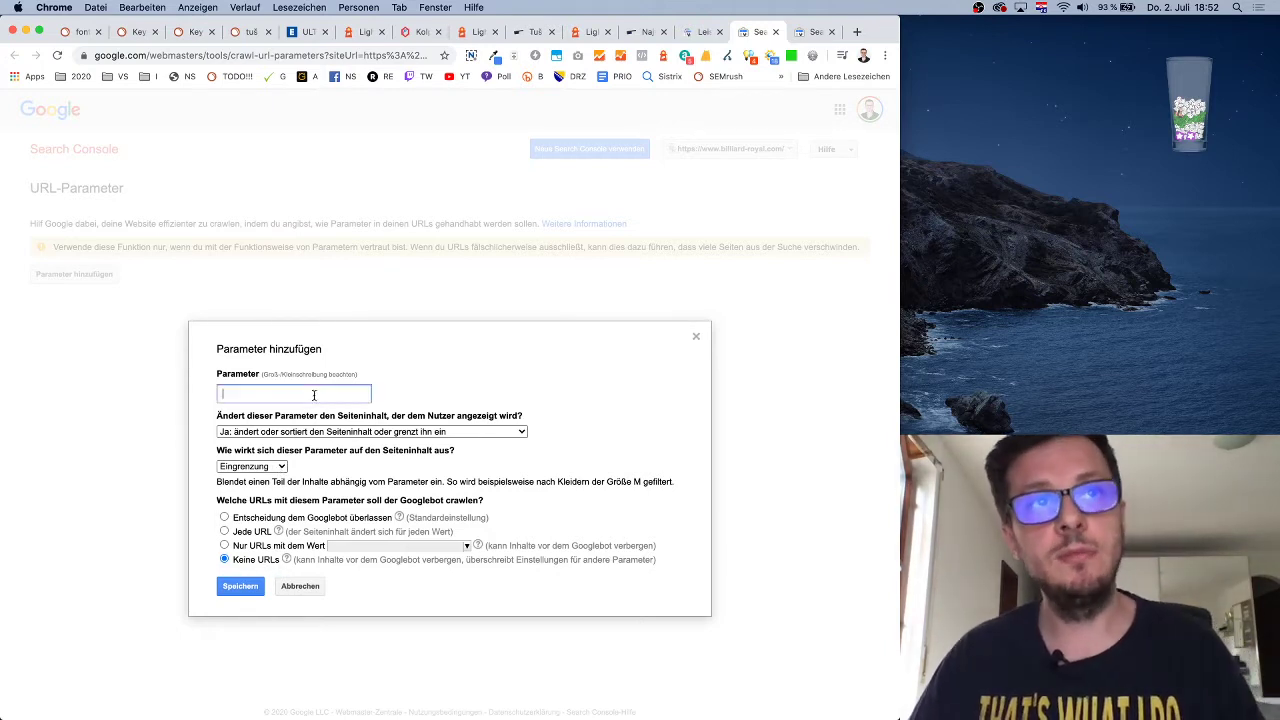
text(filter)
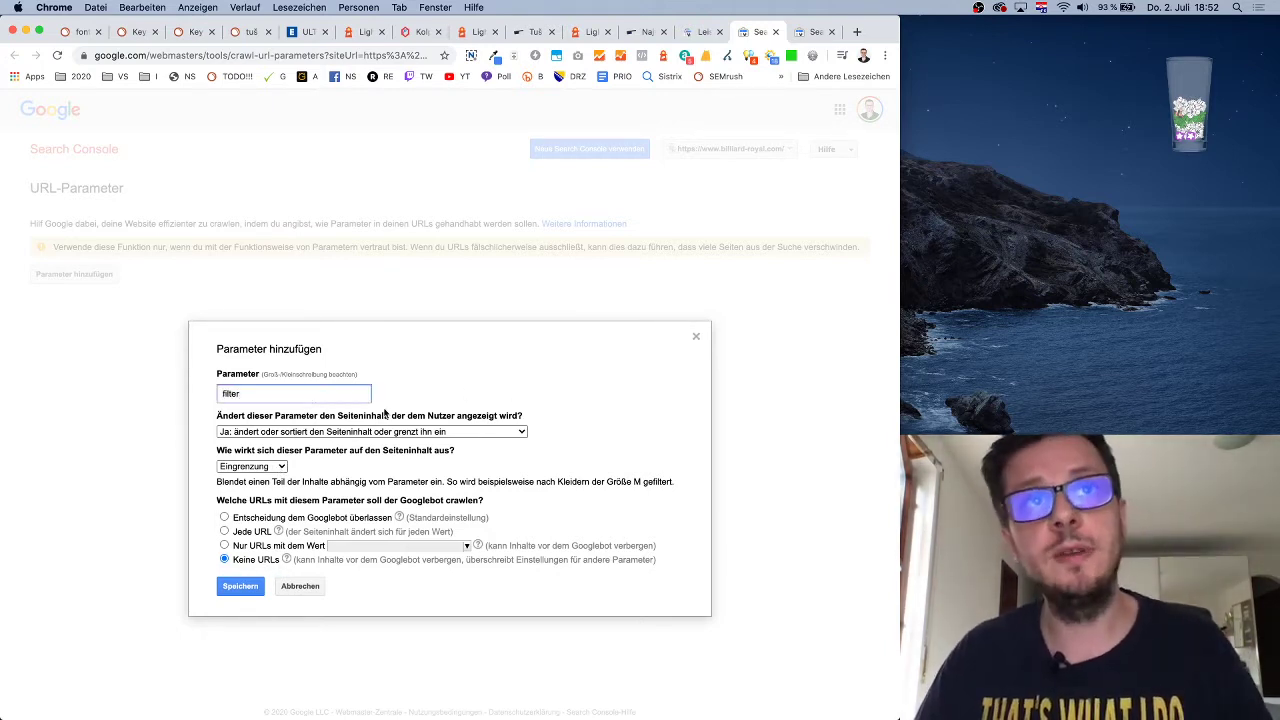
click(300, 586)
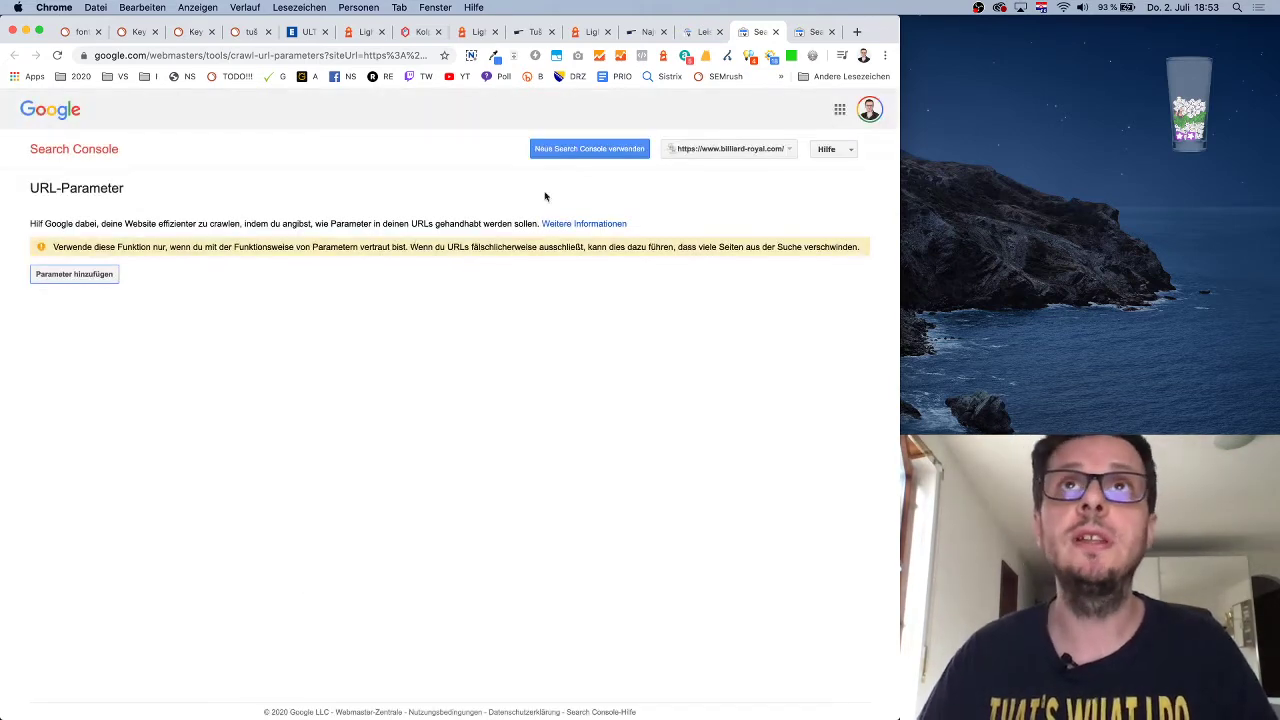
click(638, 33)
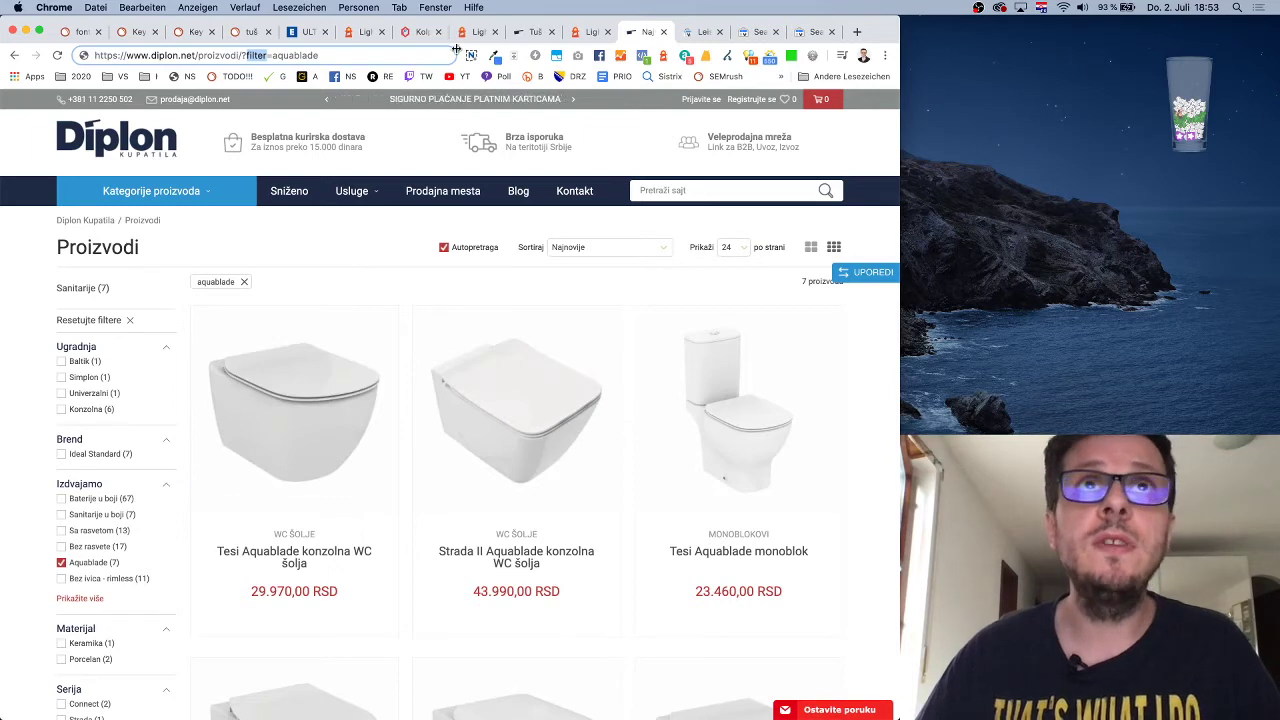
Review the keyword list for tuš and the Search Console pages, and examine the filter groups on the Aquablade-filtered Proizvodi page
click(245, 33)
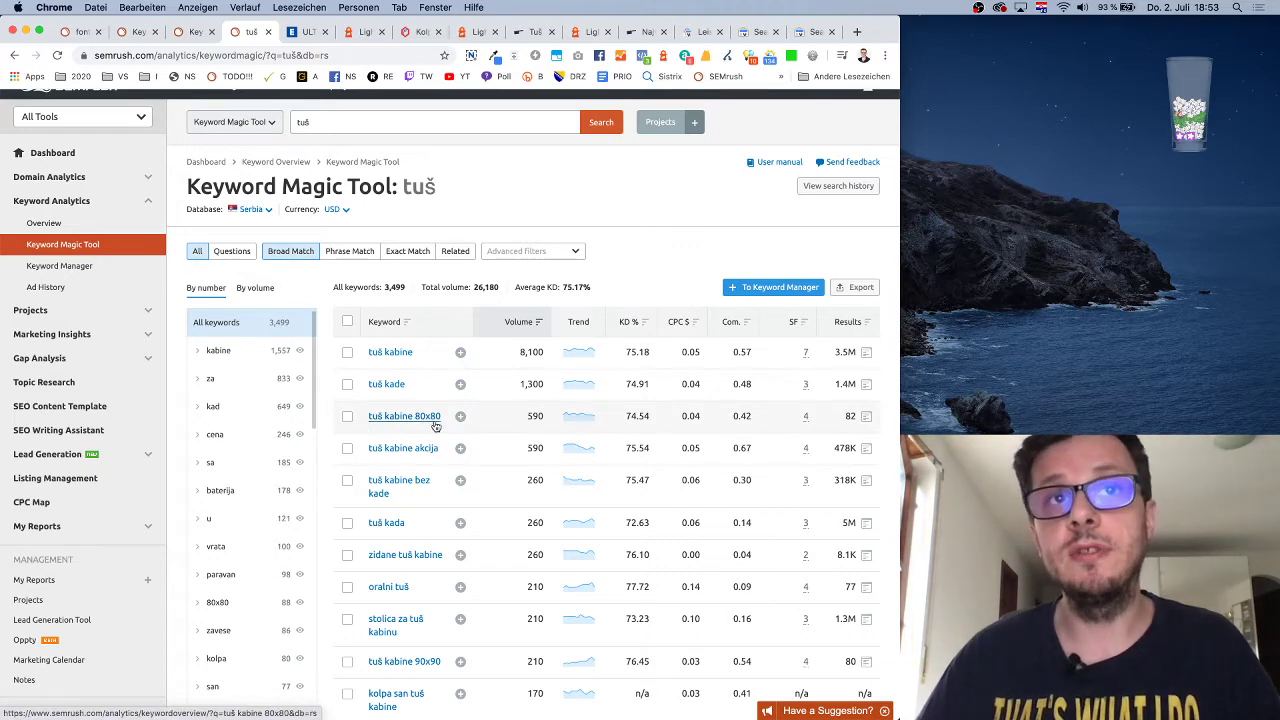
click(755, 32)
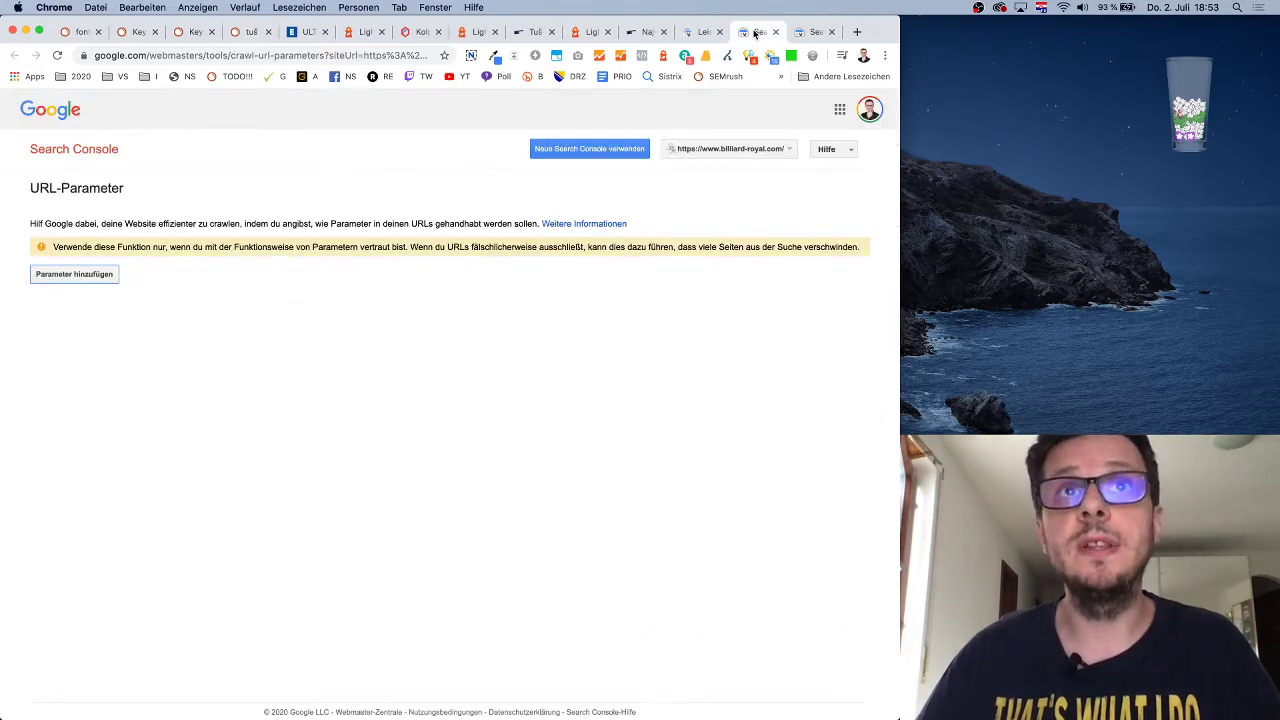
click(702, 32)
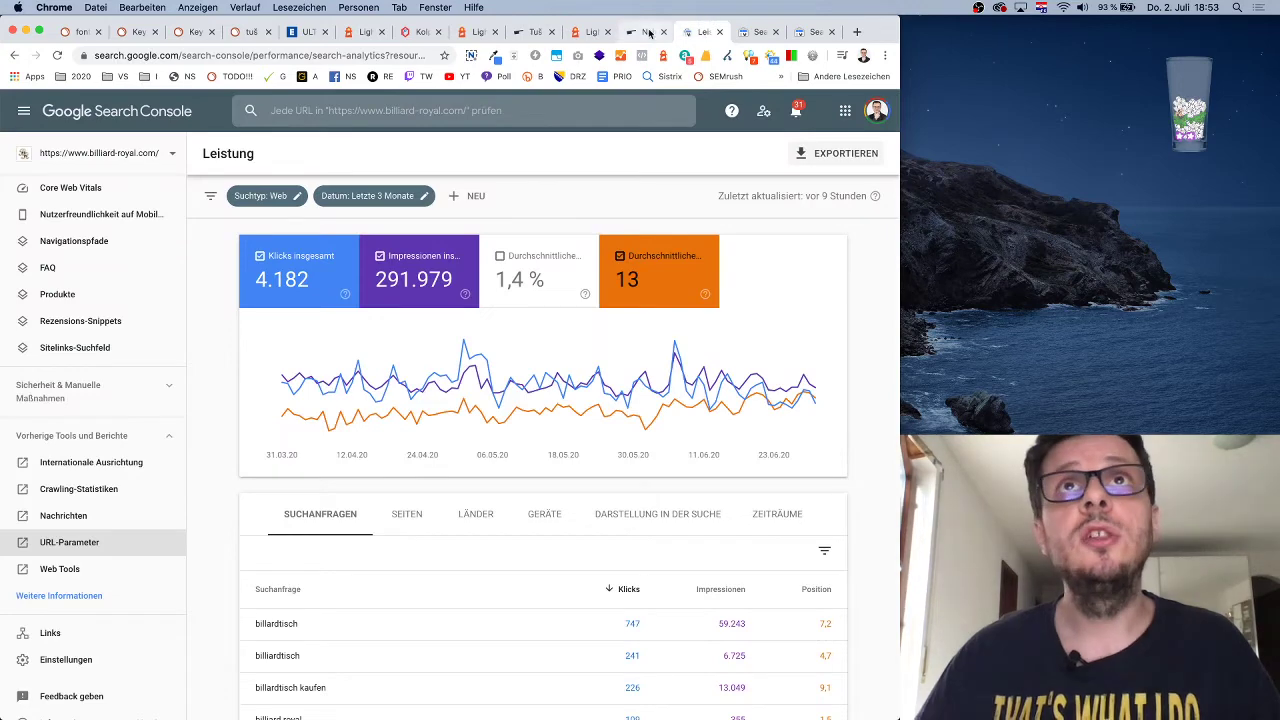
click(645, 32)
scroll(121, 556, down, 1)
scroll(122, 556, down, 6)
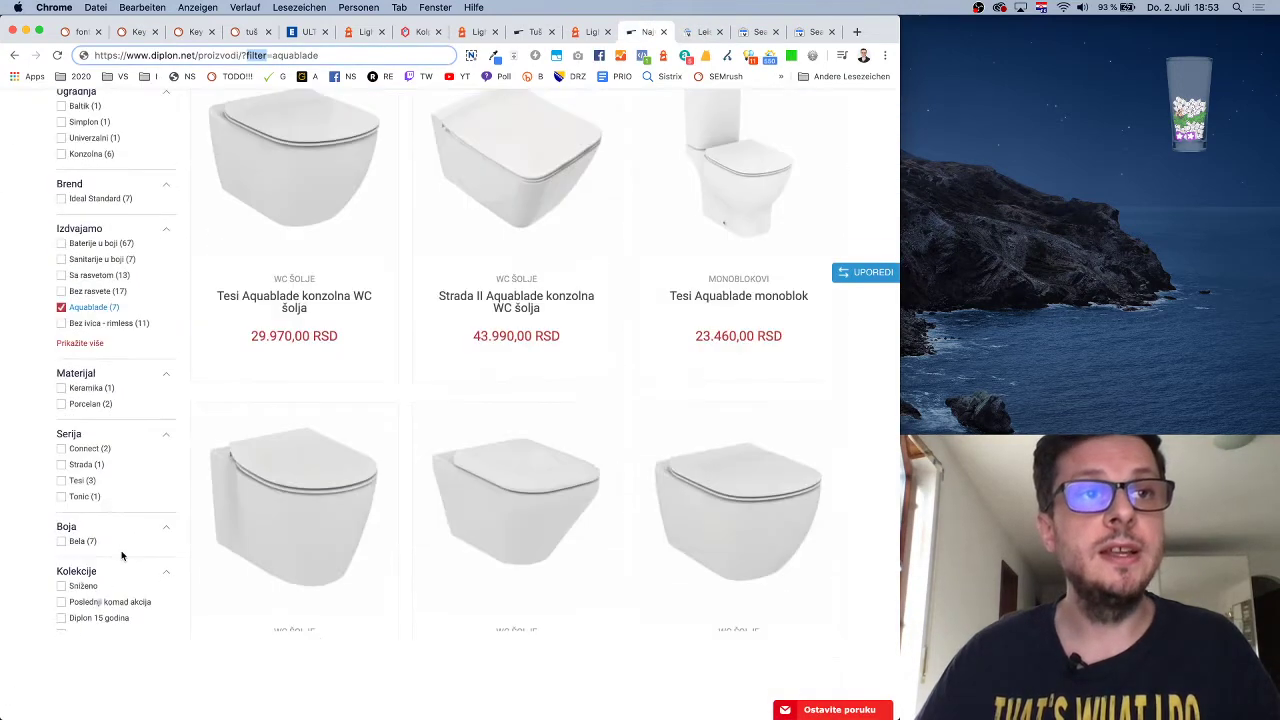
scroll(140, 510, up, 3)
scroll(146, 474, up, 1)
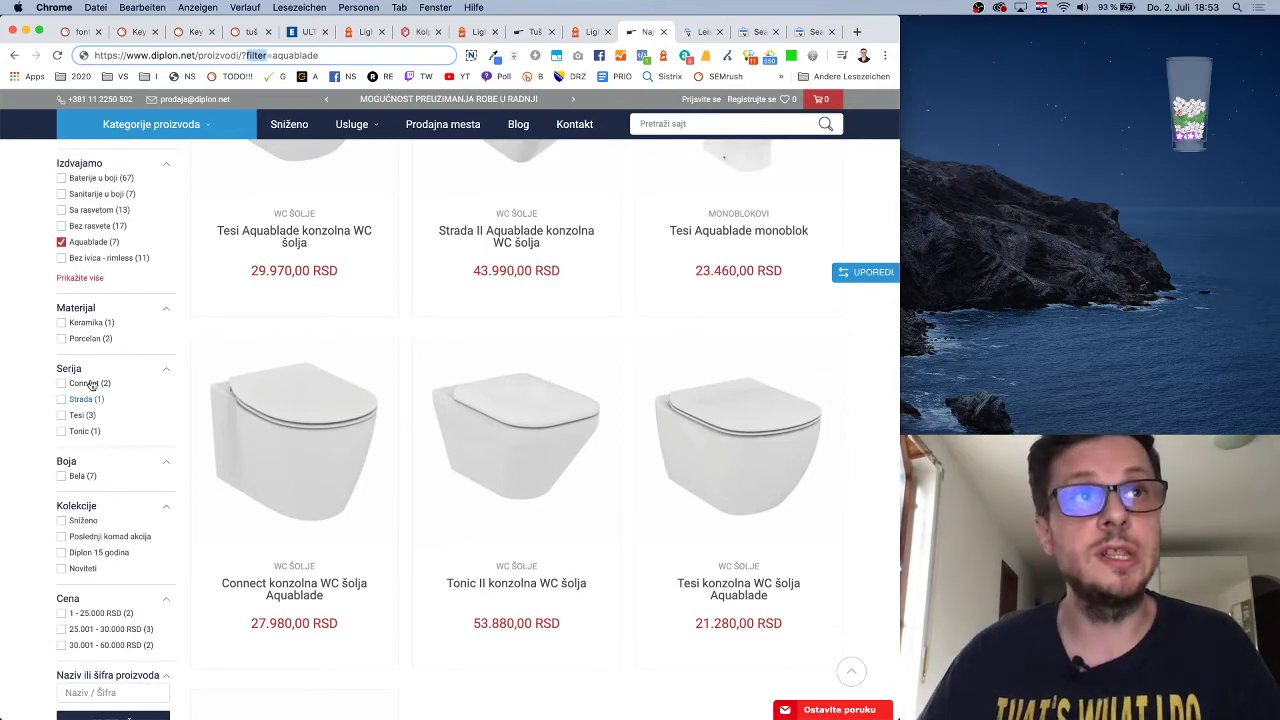
scroll(123, 435, down, 1)
scroll(123, 435, up, 5)
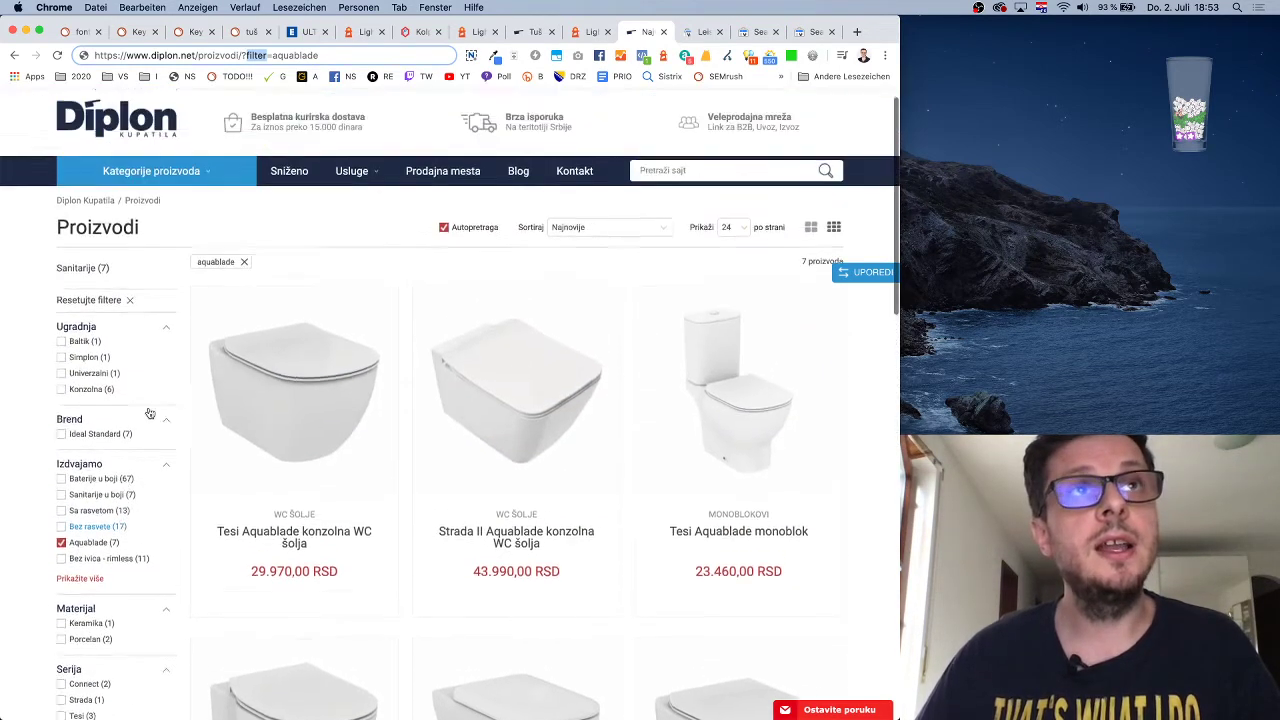
Examine the Kolpa San, Dužina and Širina filters on the Tuš kabine i paravani page and highlight the 80-cm part of its address
click(528, 32)
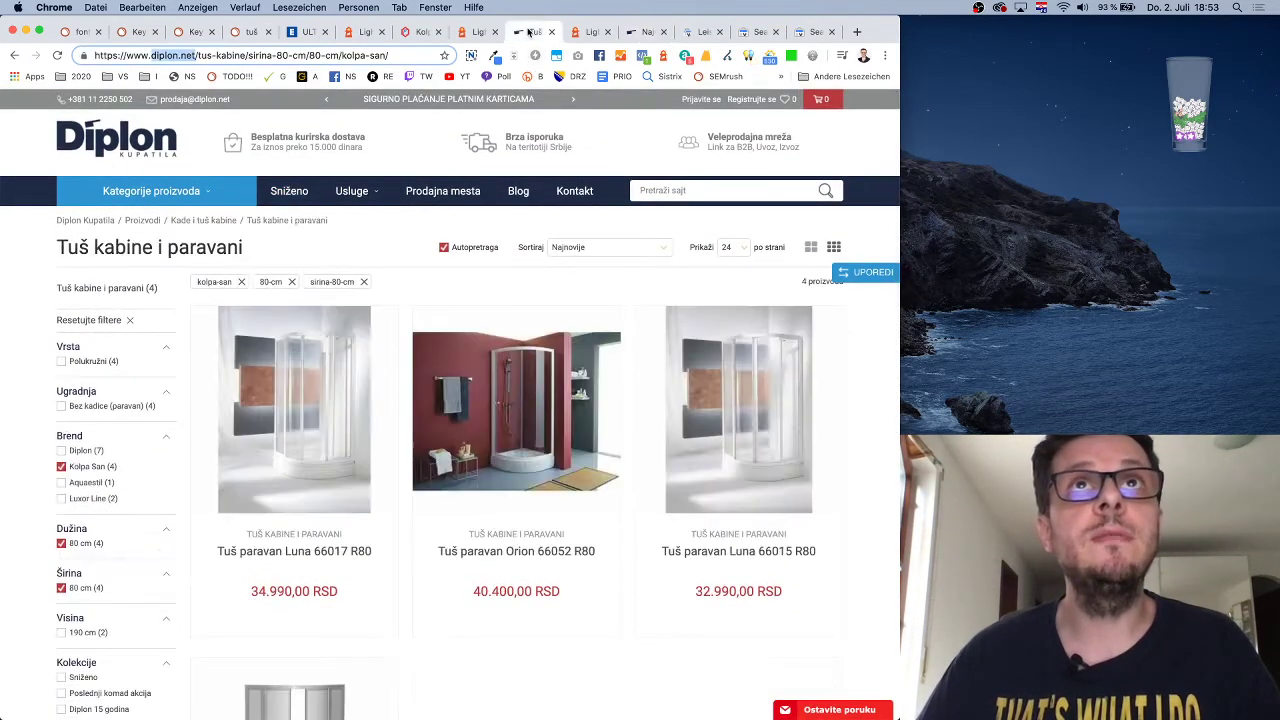
scroll(130, 511, down, 1)
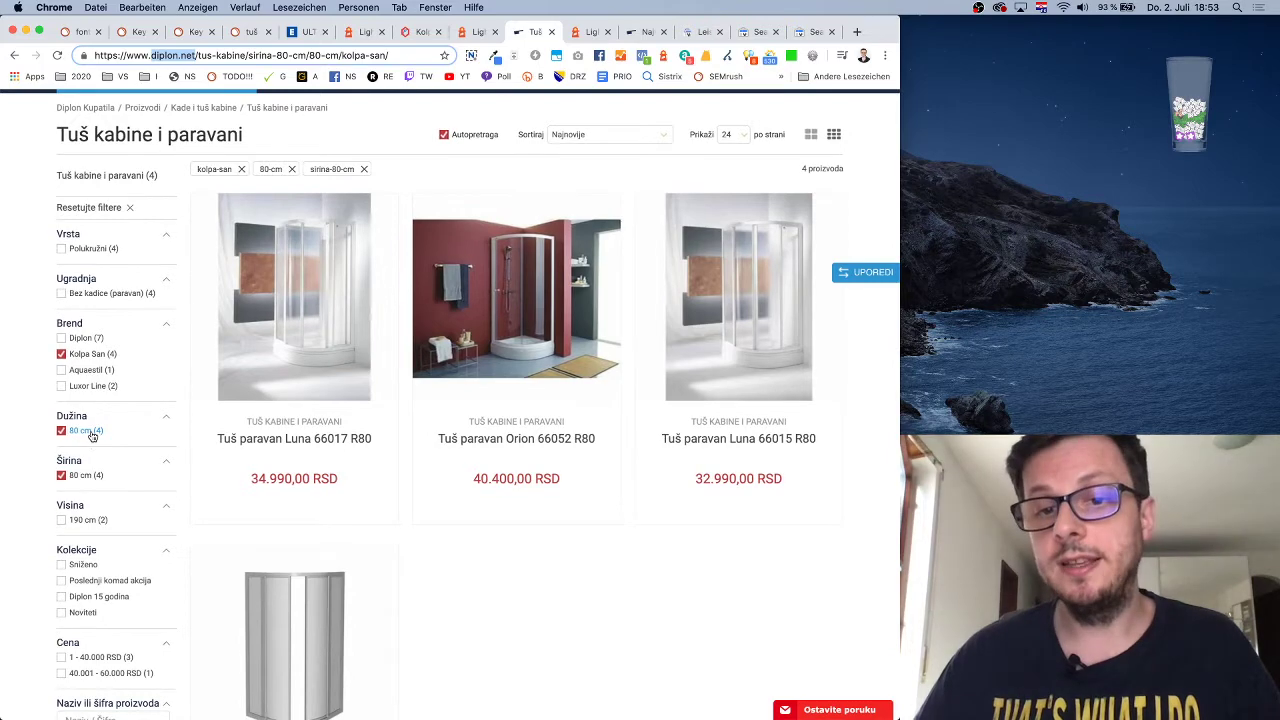
scroll(89, 436, up, 1)
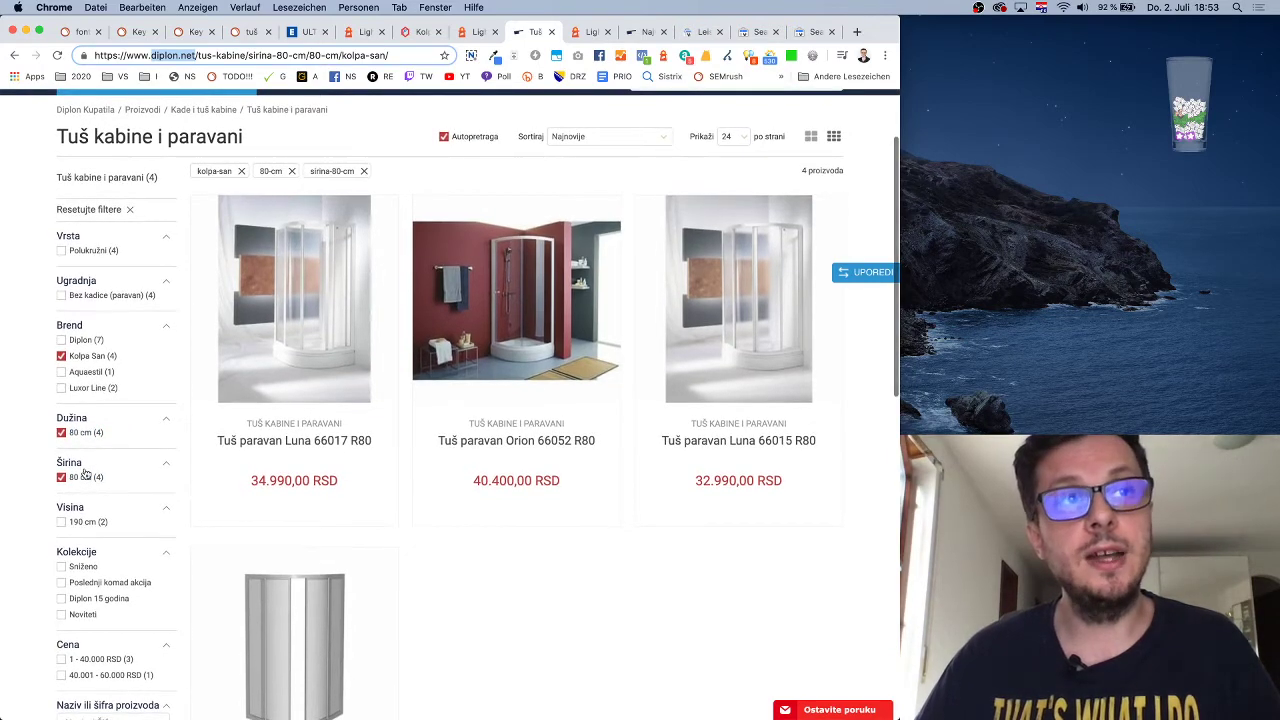
scroll(86, 437, down, 1)
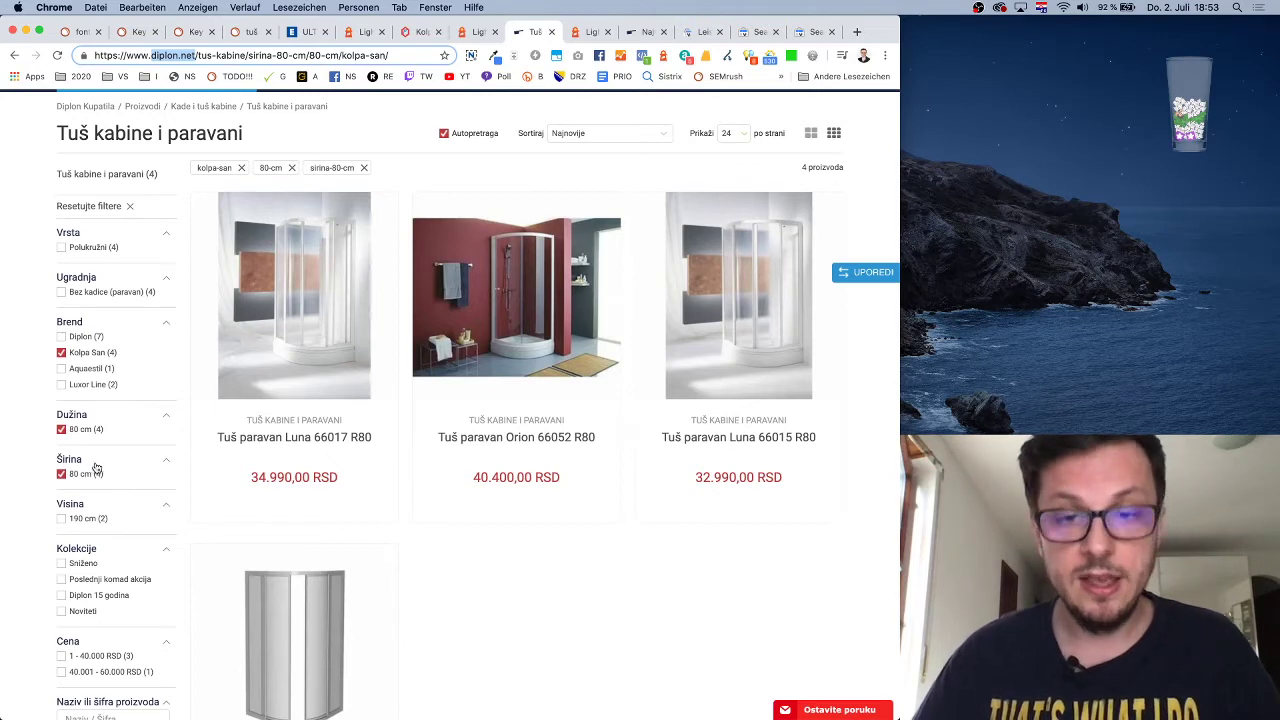
scroll(62, 362, up, 1)
scroll(62, 364, down, 1)
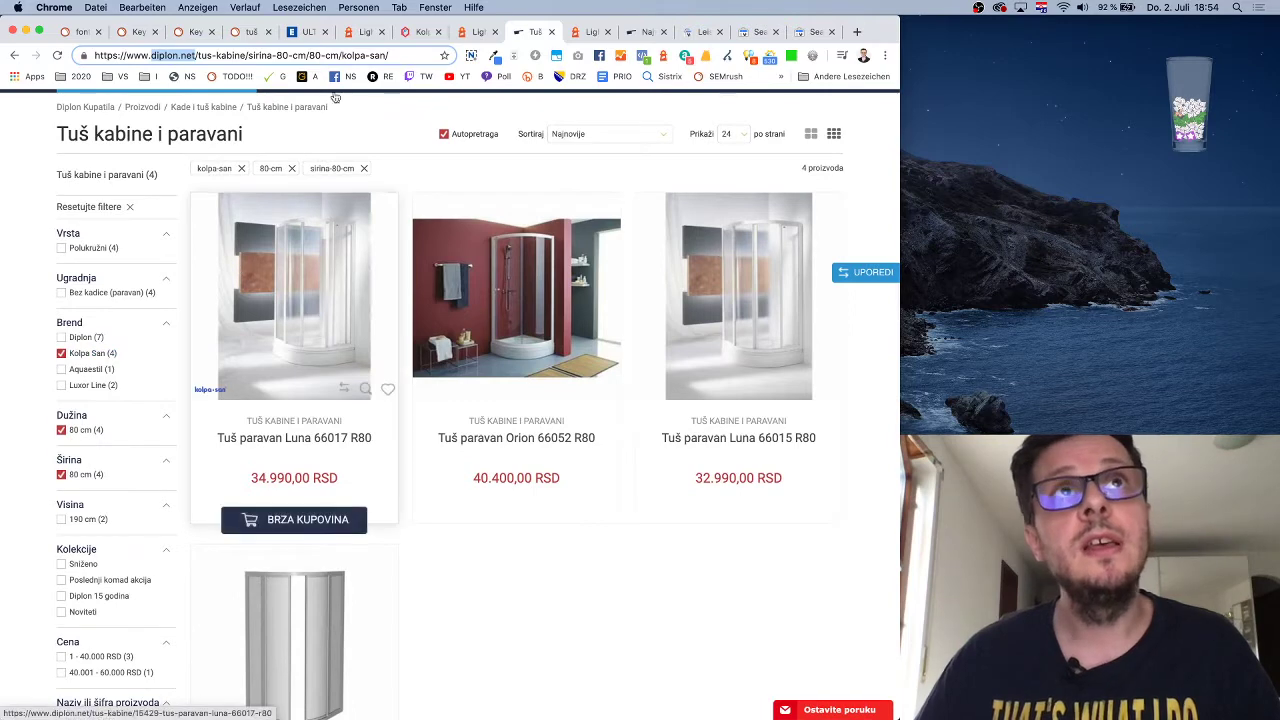
scroll(335, 97, down, 1)
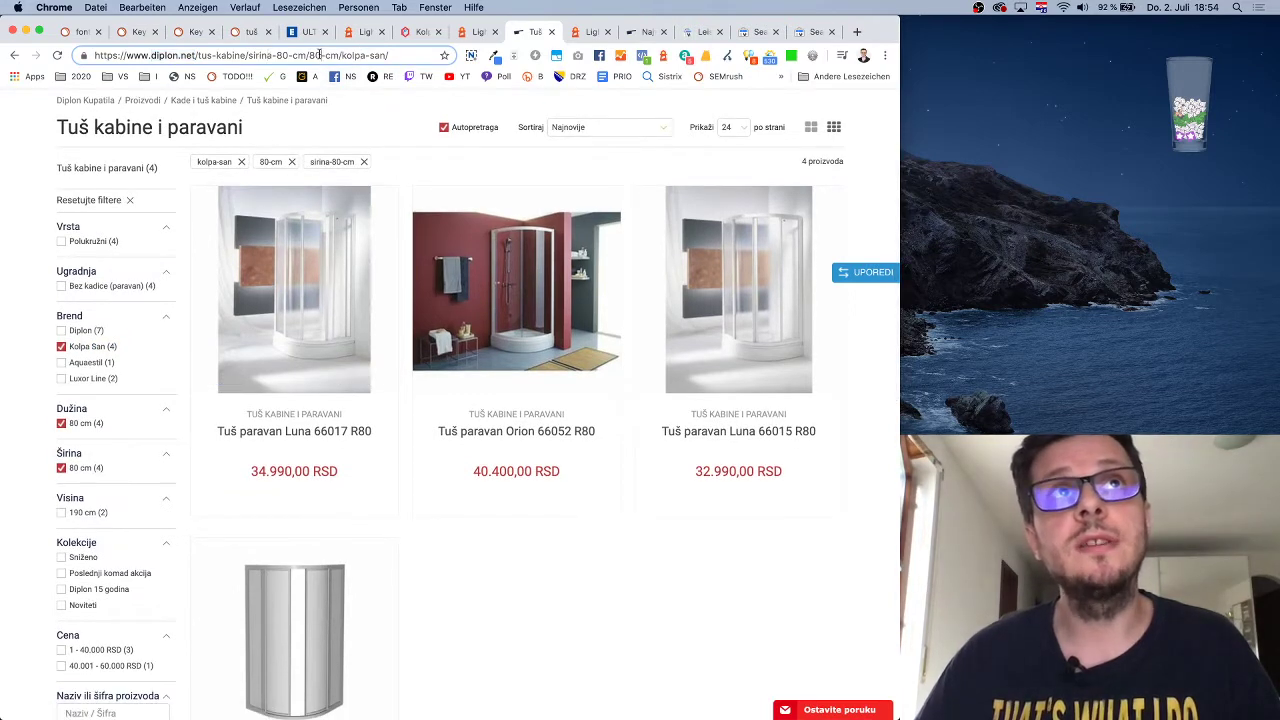
drag(305, 55, 345, 52)
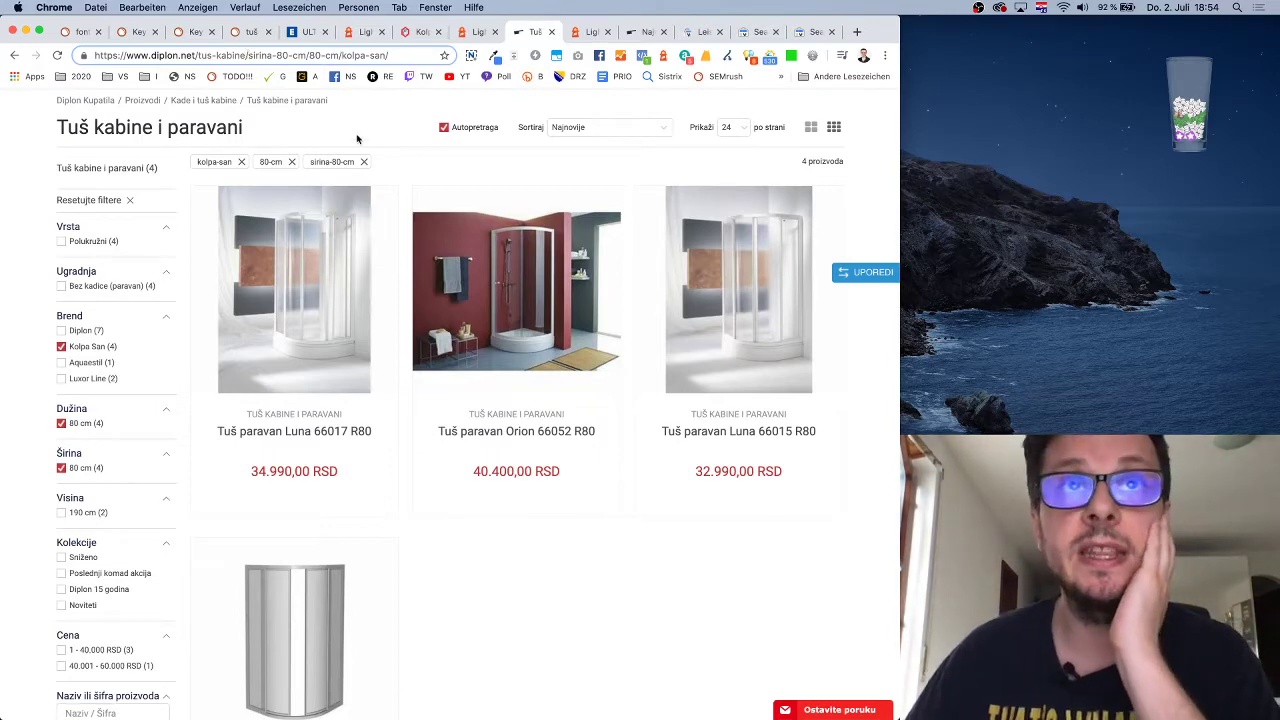
Remove sirina-80-cm/80-cm/kolpa-san/ from the address to load the unfiltered tus-kabine page, and compare it with the filtered version
scroll(539, 204, up, 3)
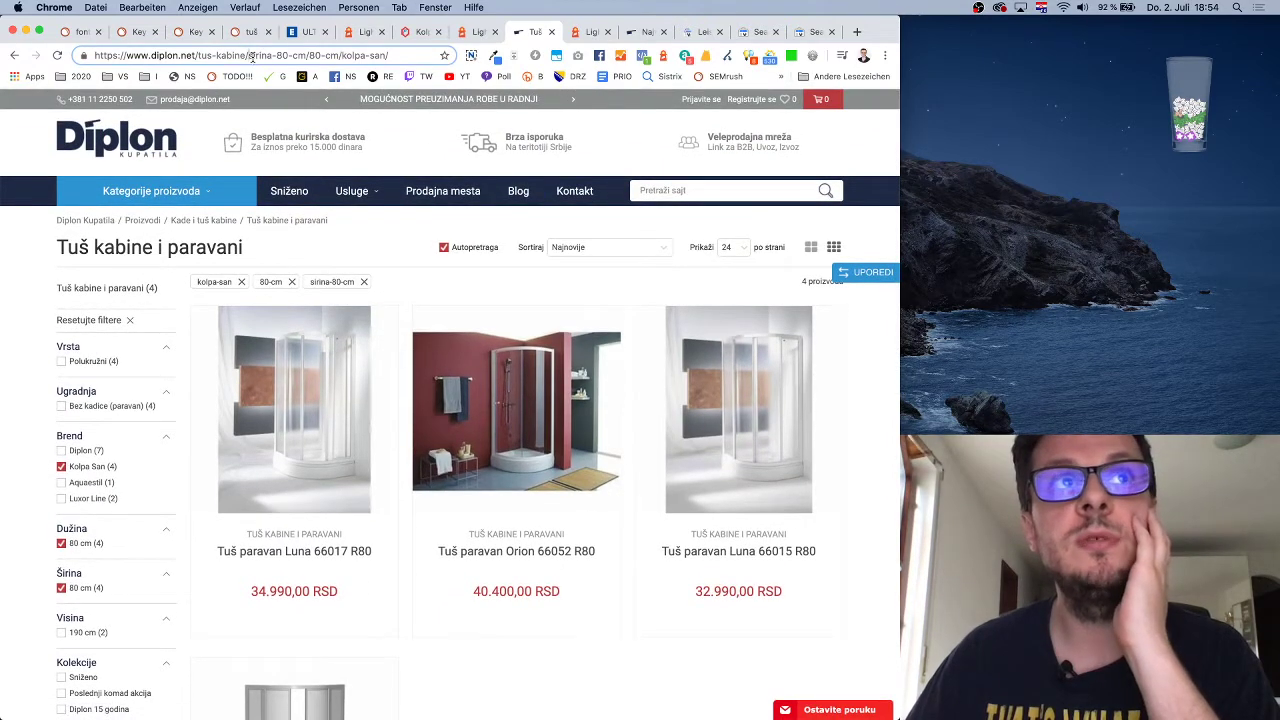
drag(283, 55, 395, 60)
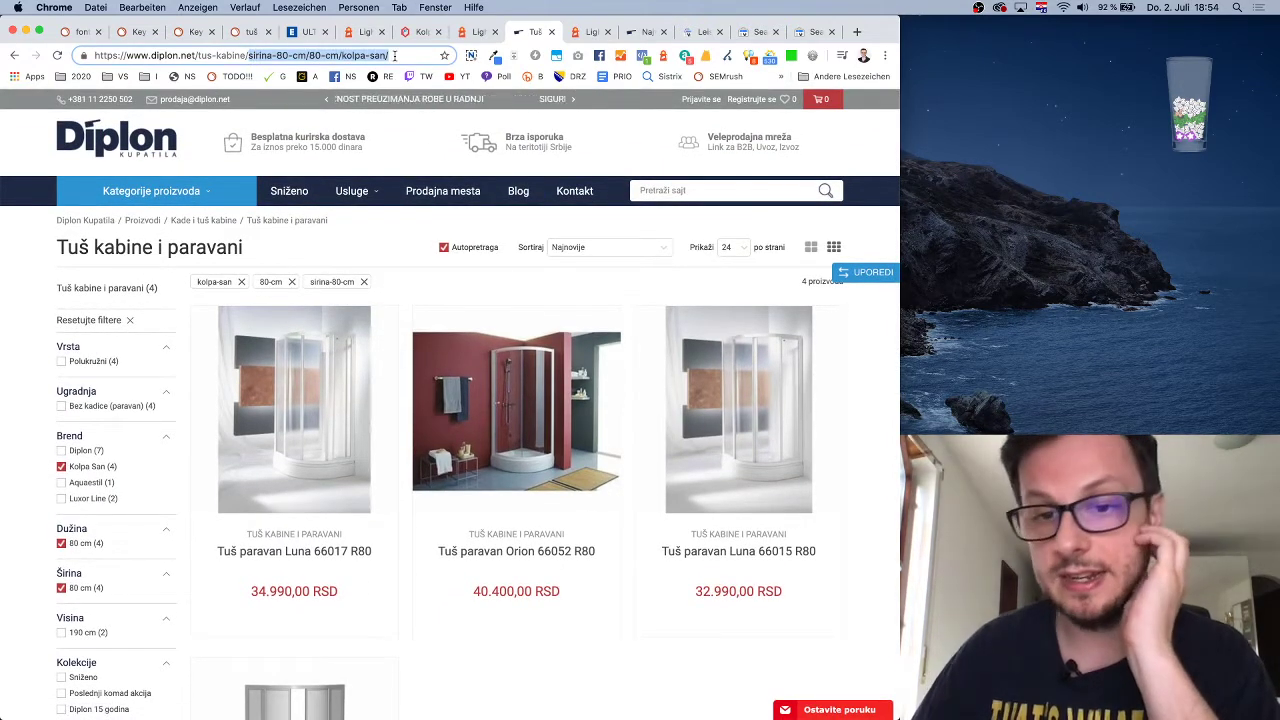
key(BackSpace)
key(Return)
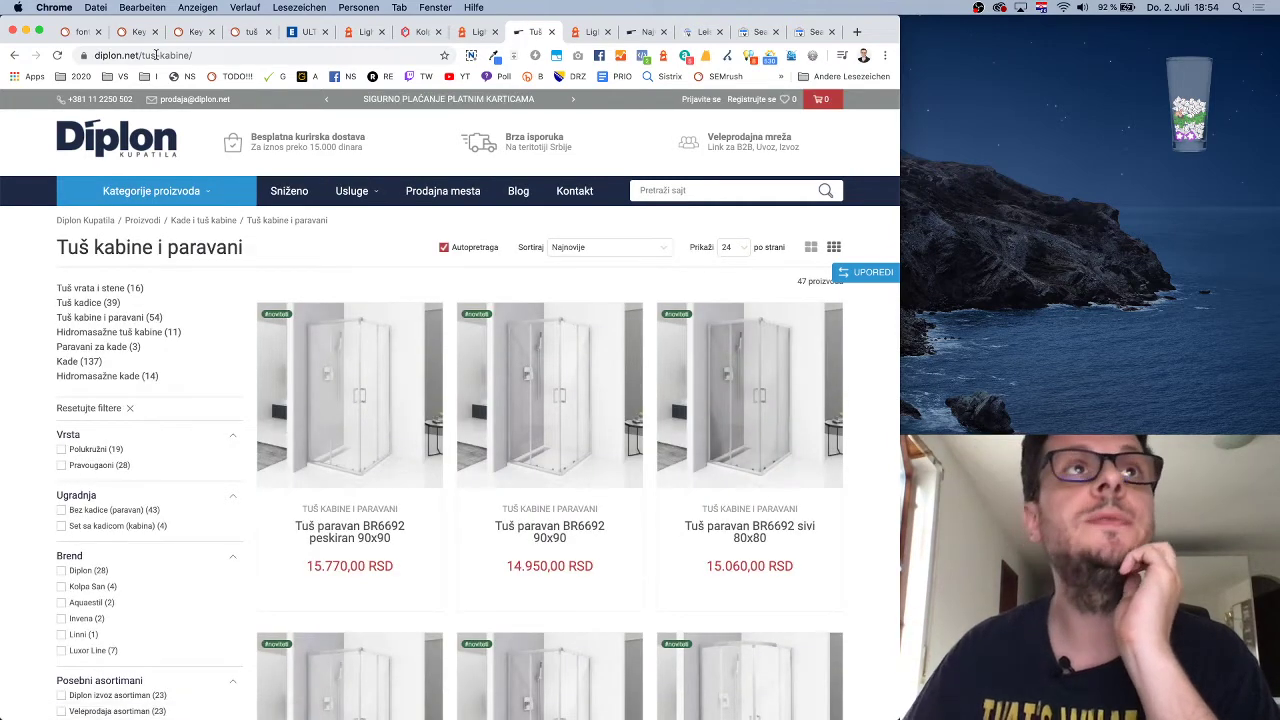
click(16, 56)
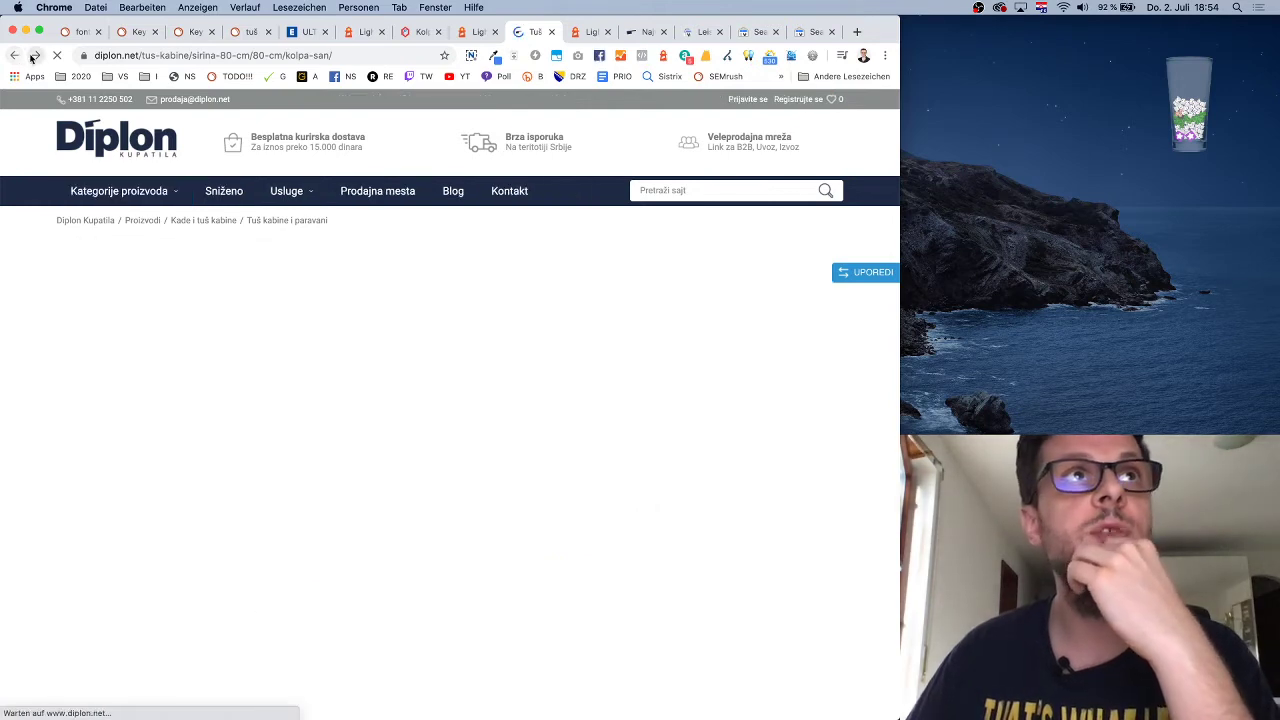
click(31, 57)
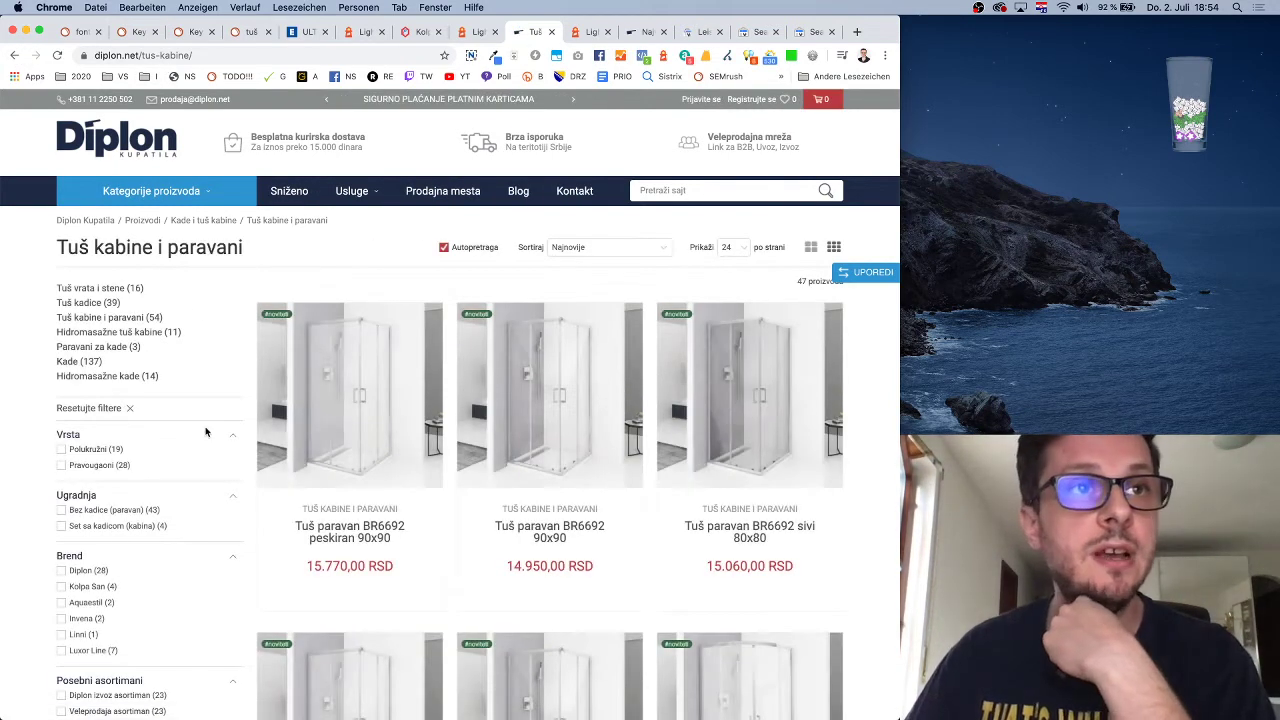
Try the filters Širina 90 cm and Veleprodaja asortiman on the tus-kabine page and clear them both again
scroll(206, 432, down, 4)
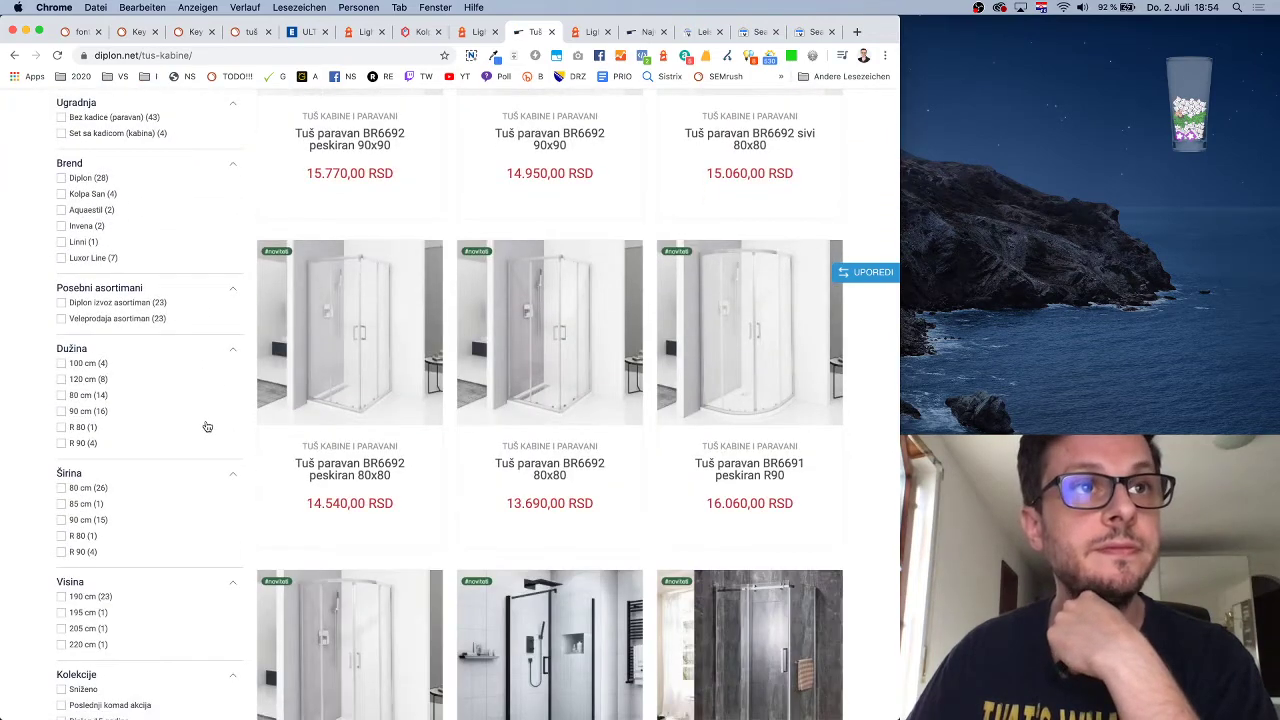
scroll(126, 396, up, 1)
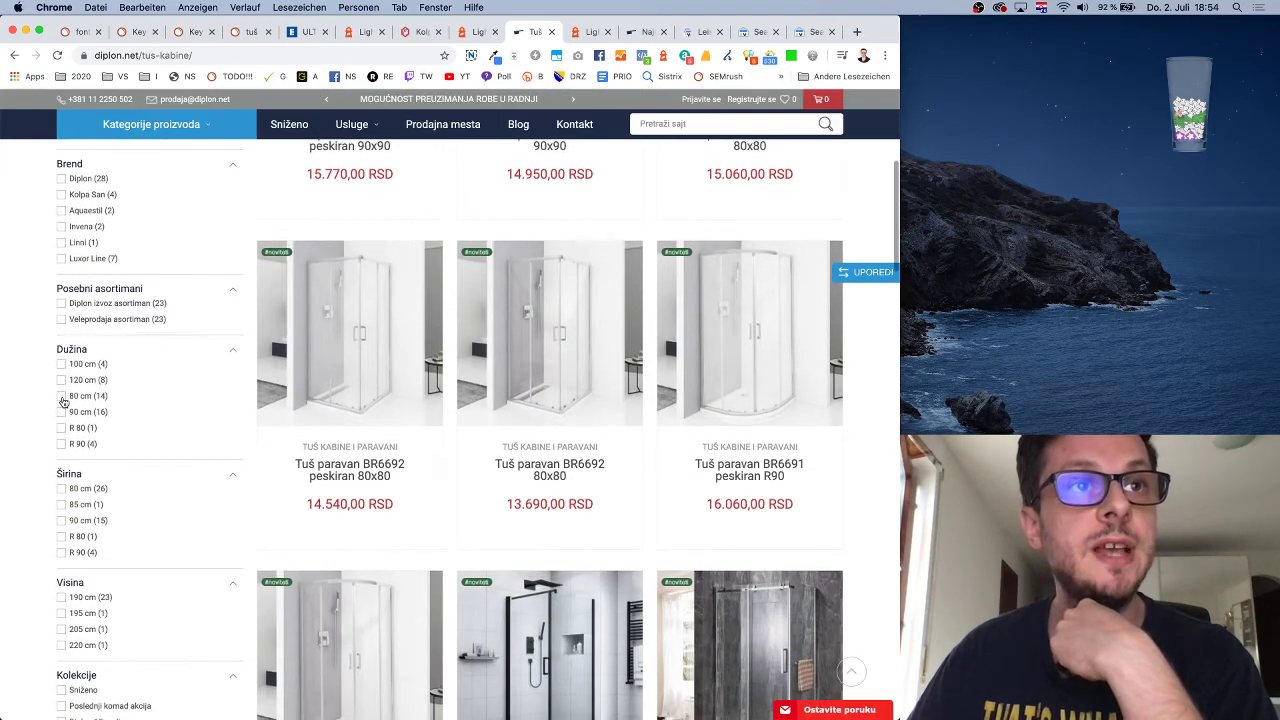
click(64, 521)
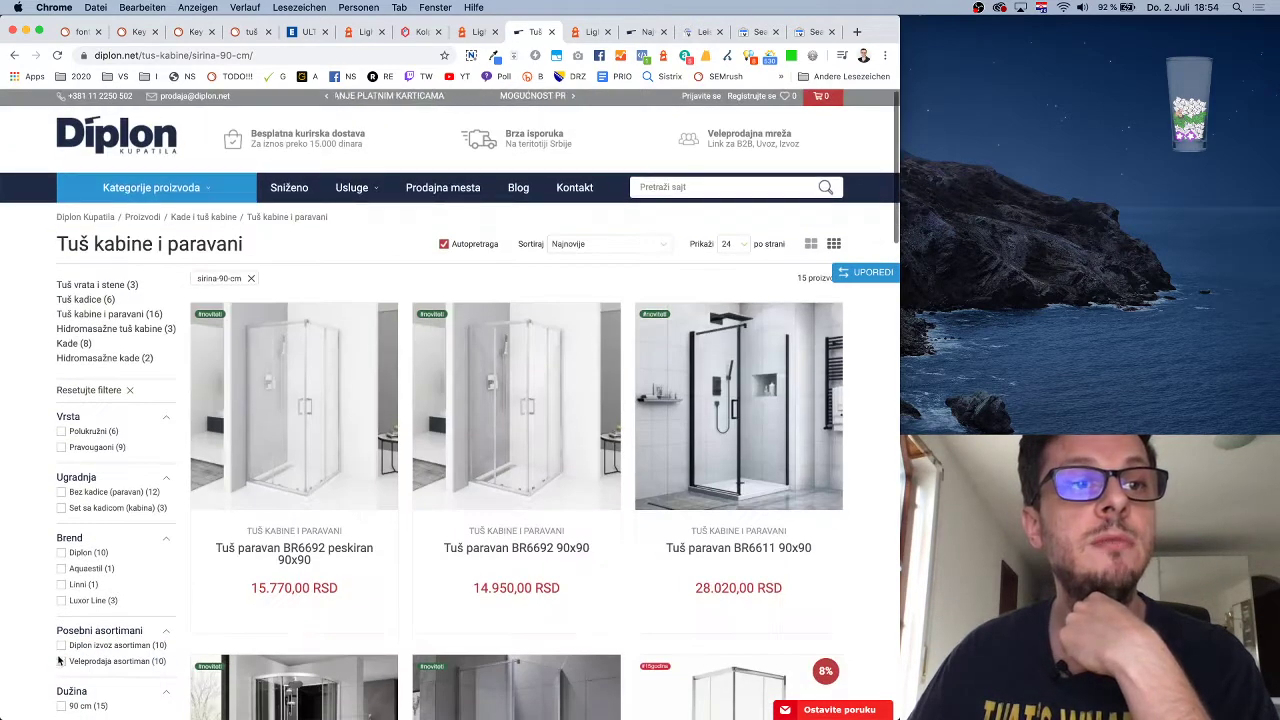
click(62, 676)
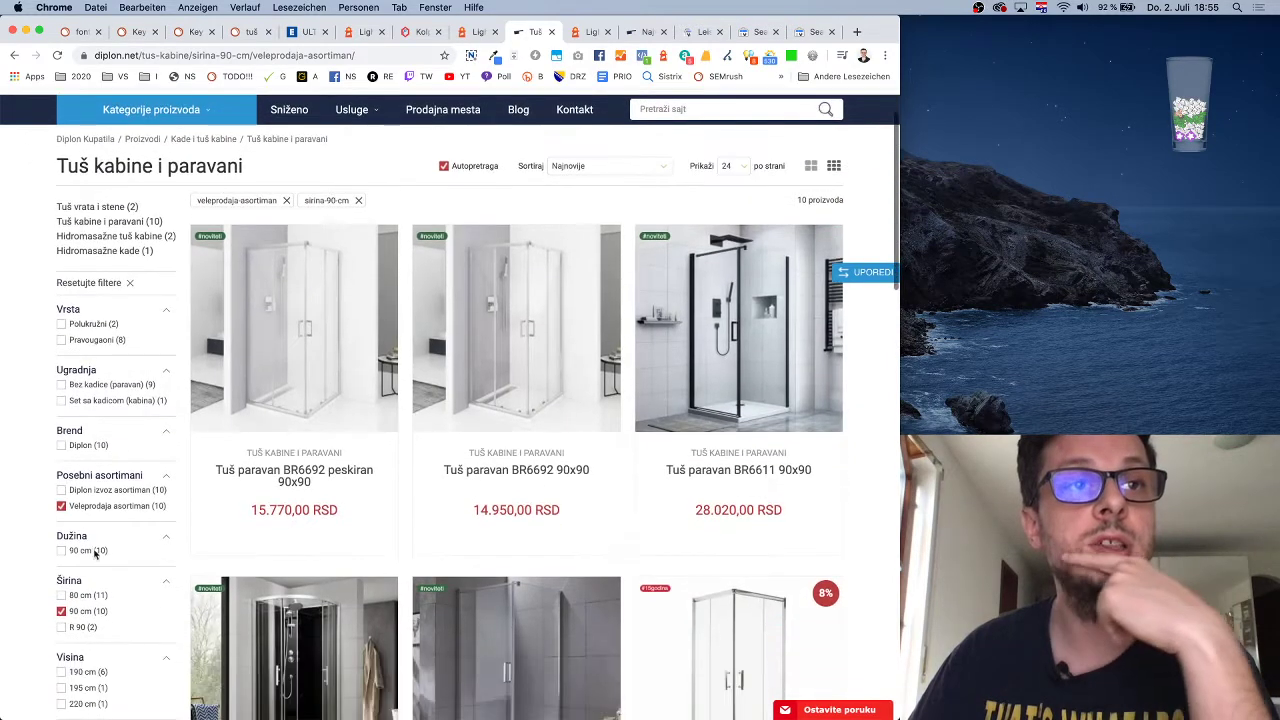
click(62, 506)
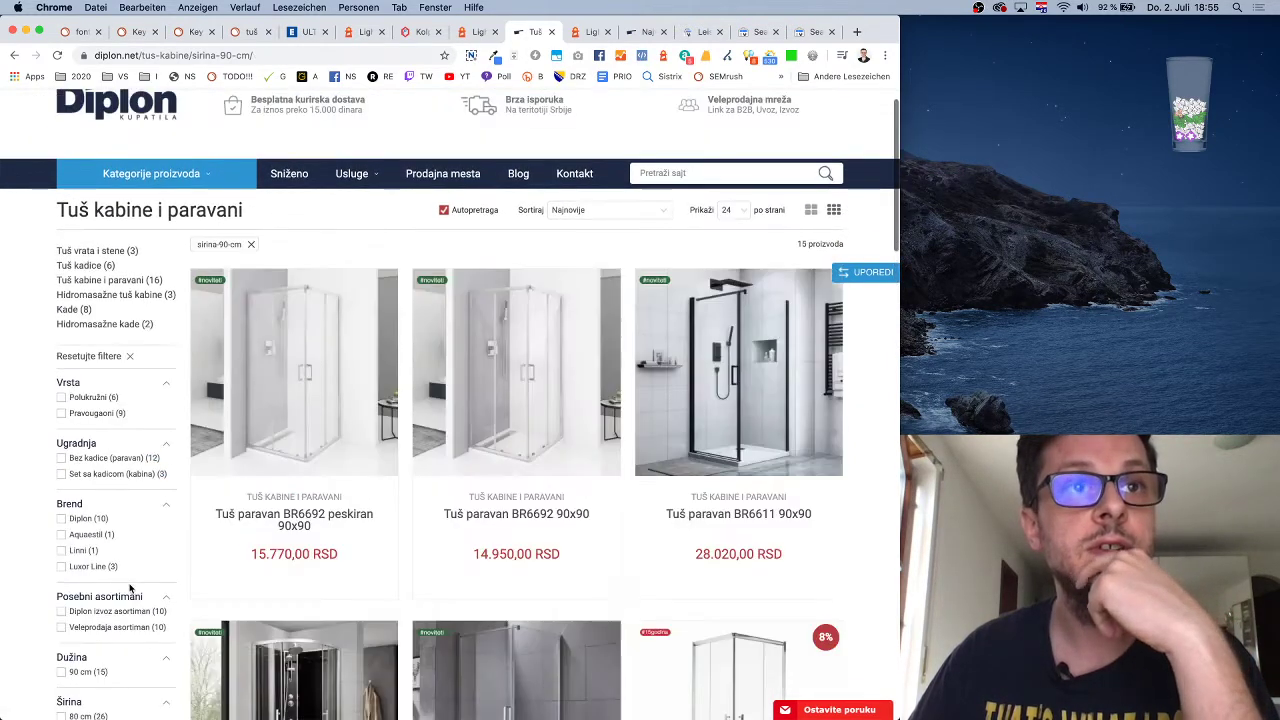
scroll(130, 590, down, 4)
scroll(90, 570, up, 1)
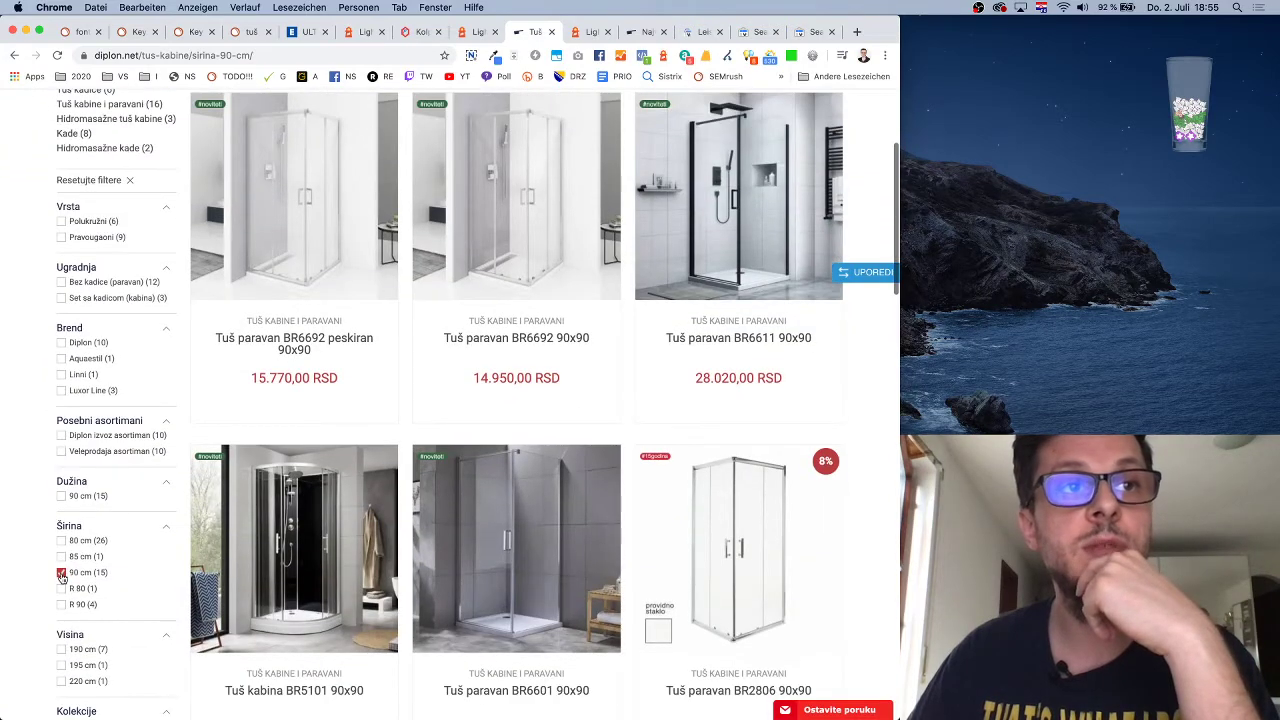
click(62, 574)
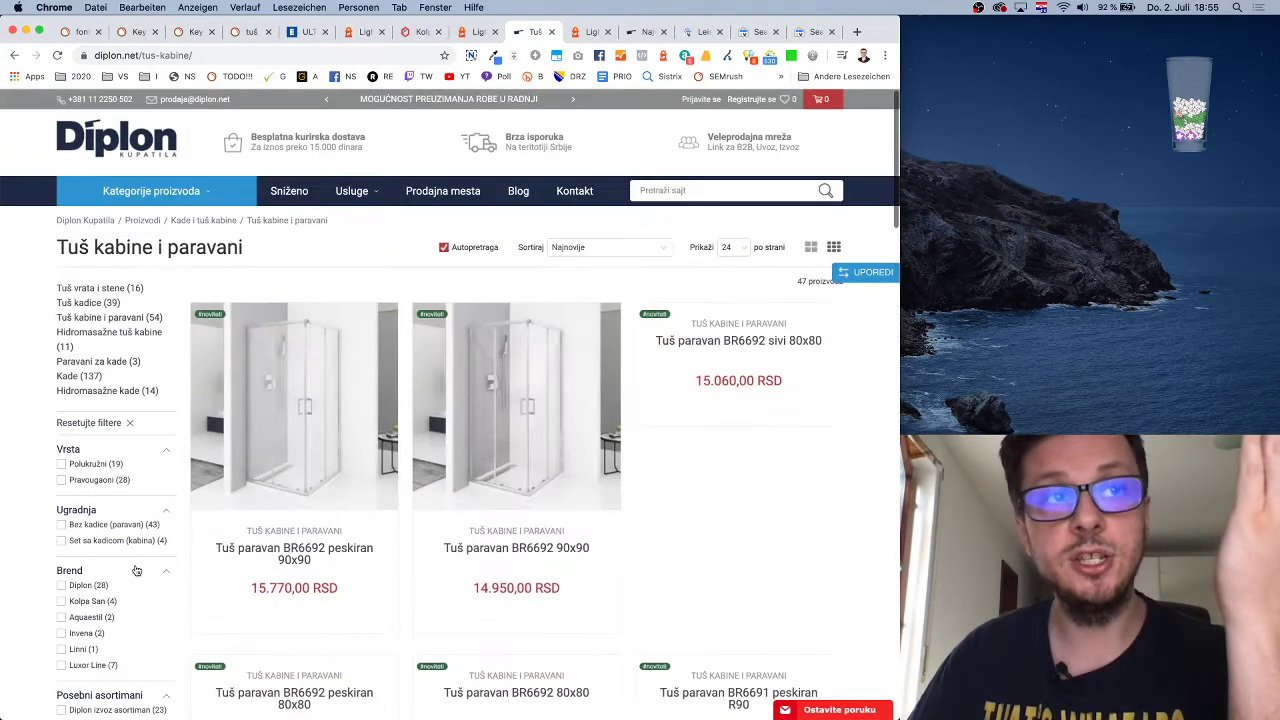
Filter the shower cabins by Širina 80 cm and Dužina 80 cm to compare how each filter appears in the address
scroll(137, 570, down, 5)
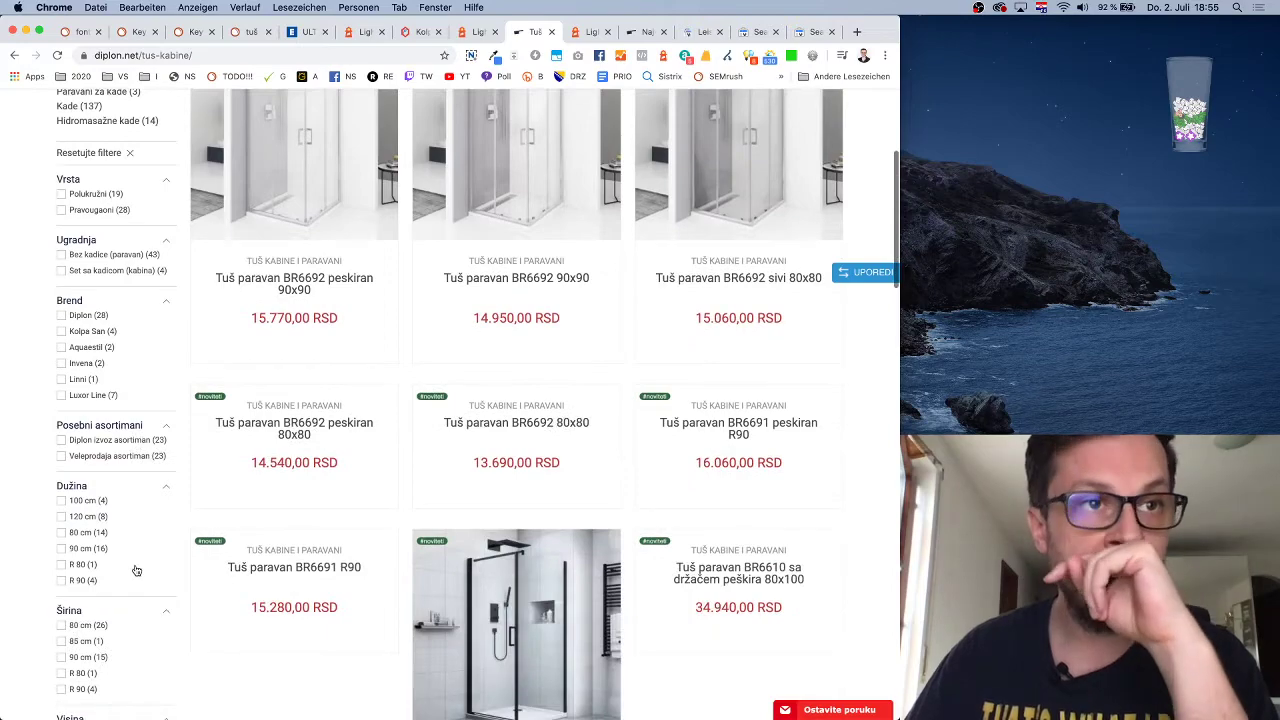
scroll(137, 570, down, 2)
click(66, 550)
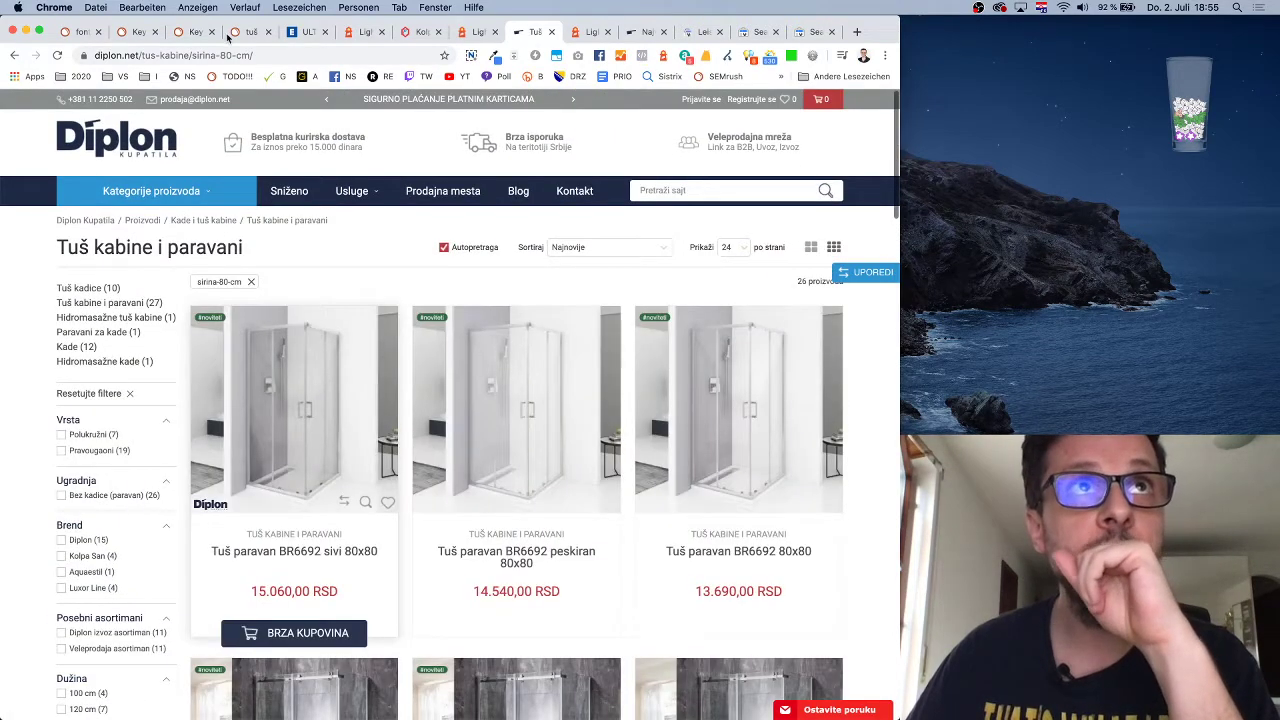
scroll(143, 471, down, 4)
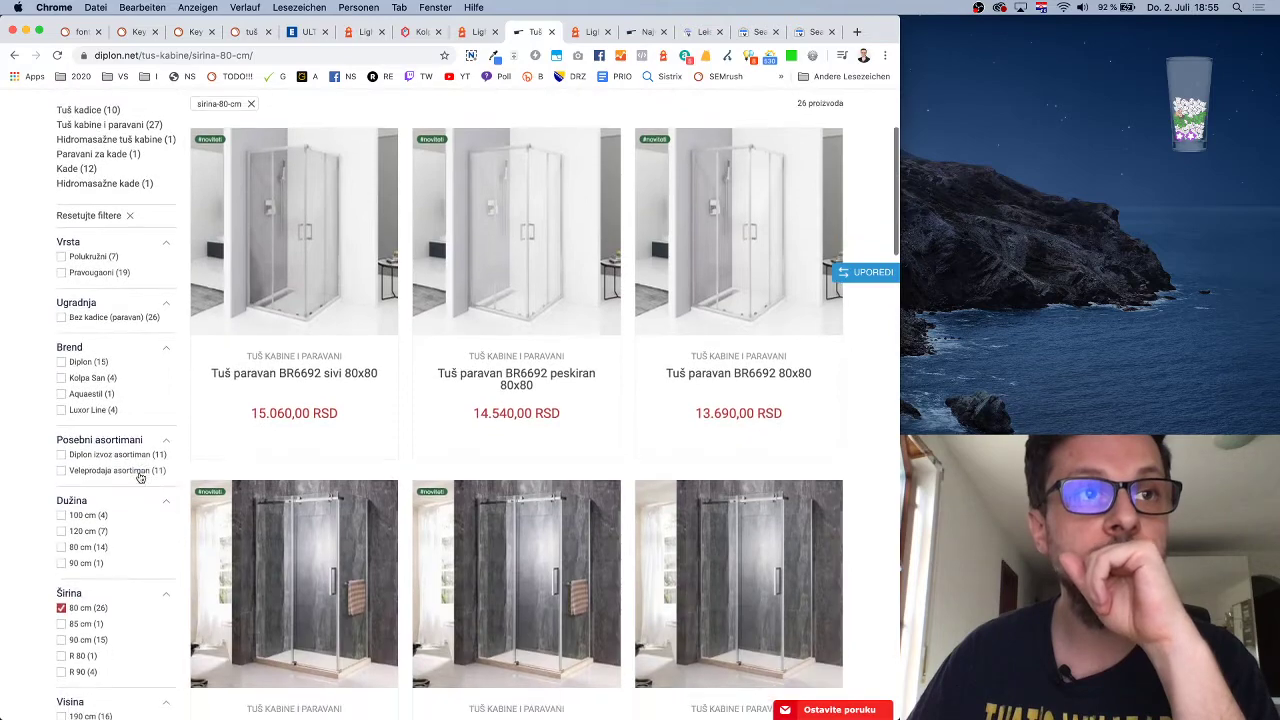
click(62, 548)
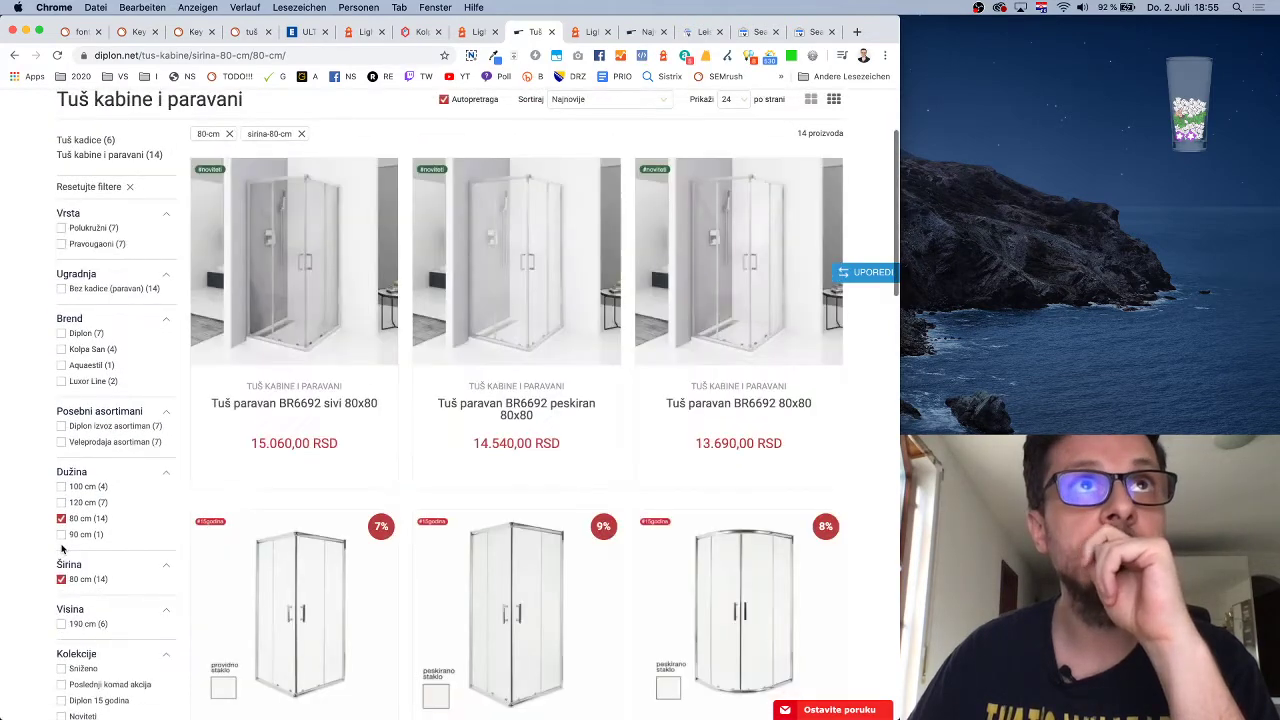
Clear the Dužina 80 cm and Širina 80 cm filters from the shower cabin listing
scroll(117, 568, down, 2)
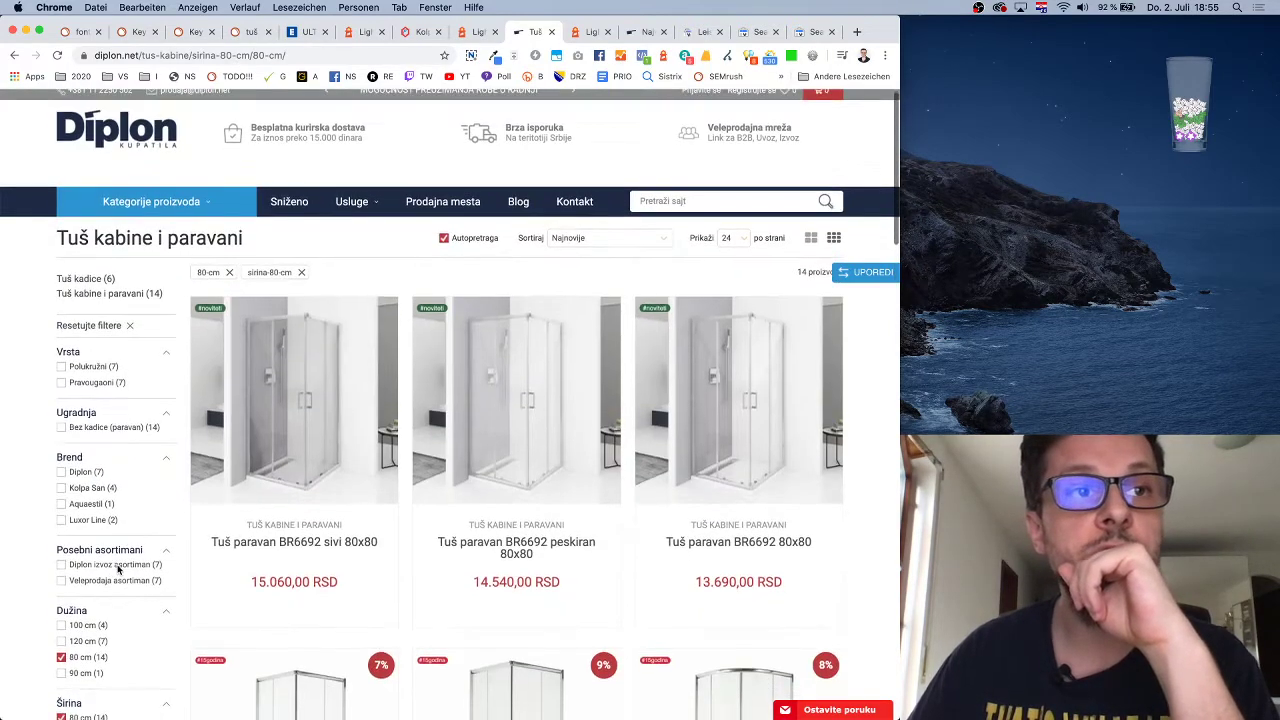
click(63, 572)
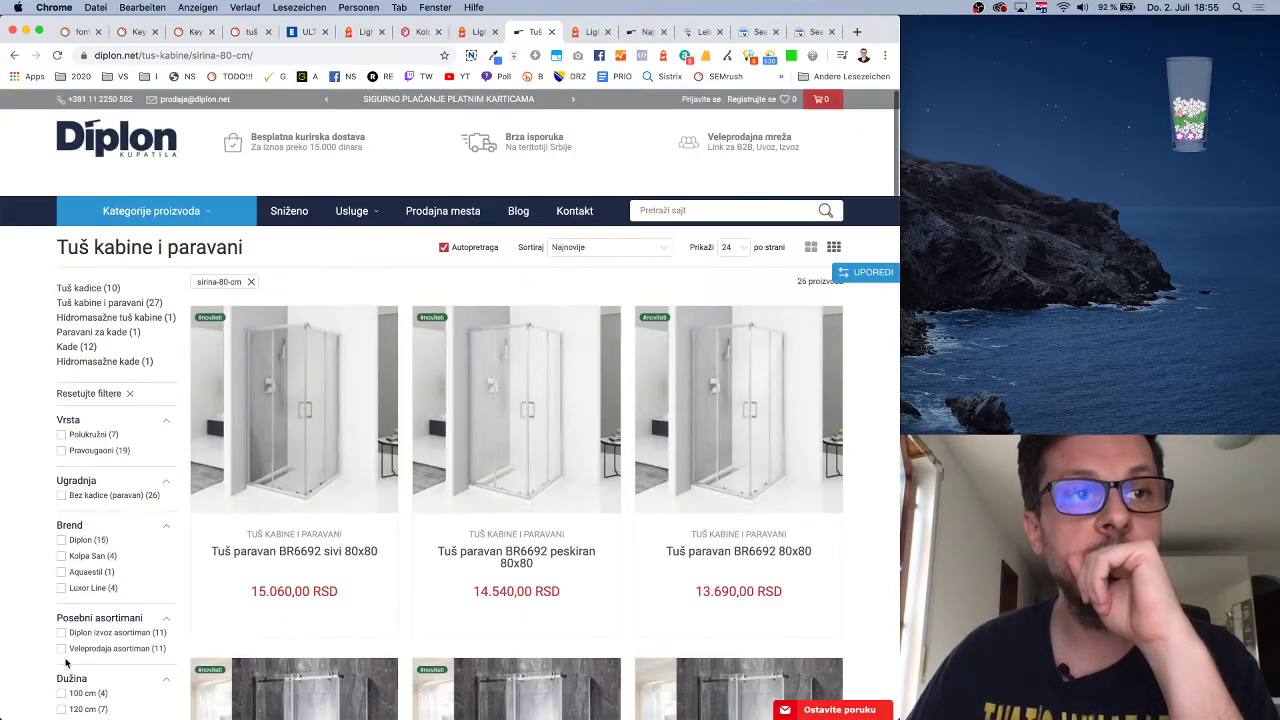
scroll(66, 663, down, 4)
click(62, 556)
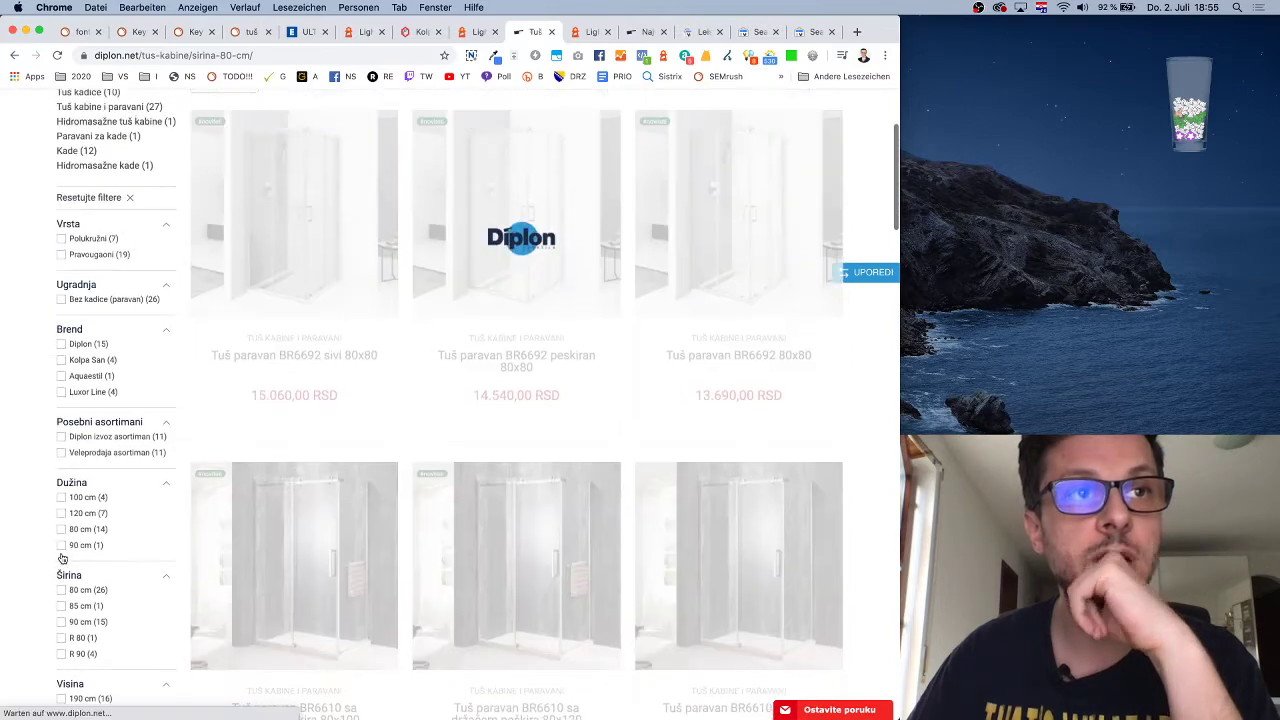
Filter the unfiltered shower cabin listing by Dužina 80 cm only and look over the remaining filter options
scroll(123, 596, down, 4)
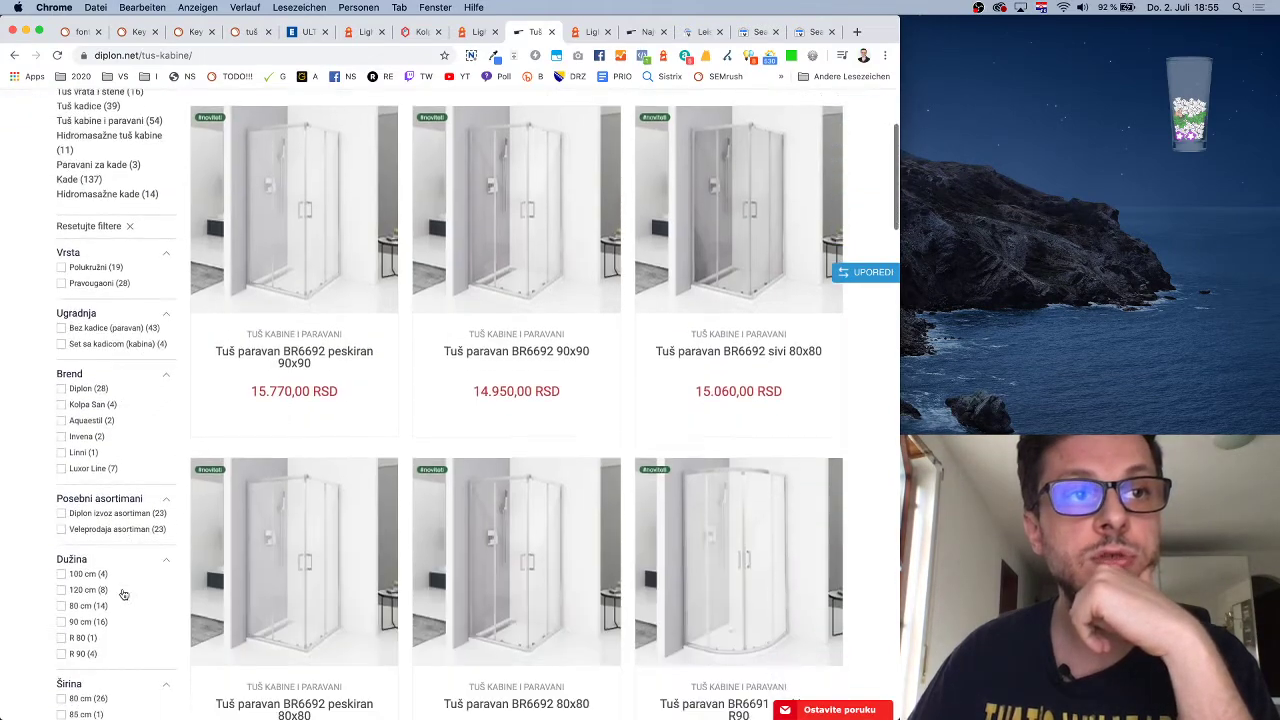
click(61, 588)
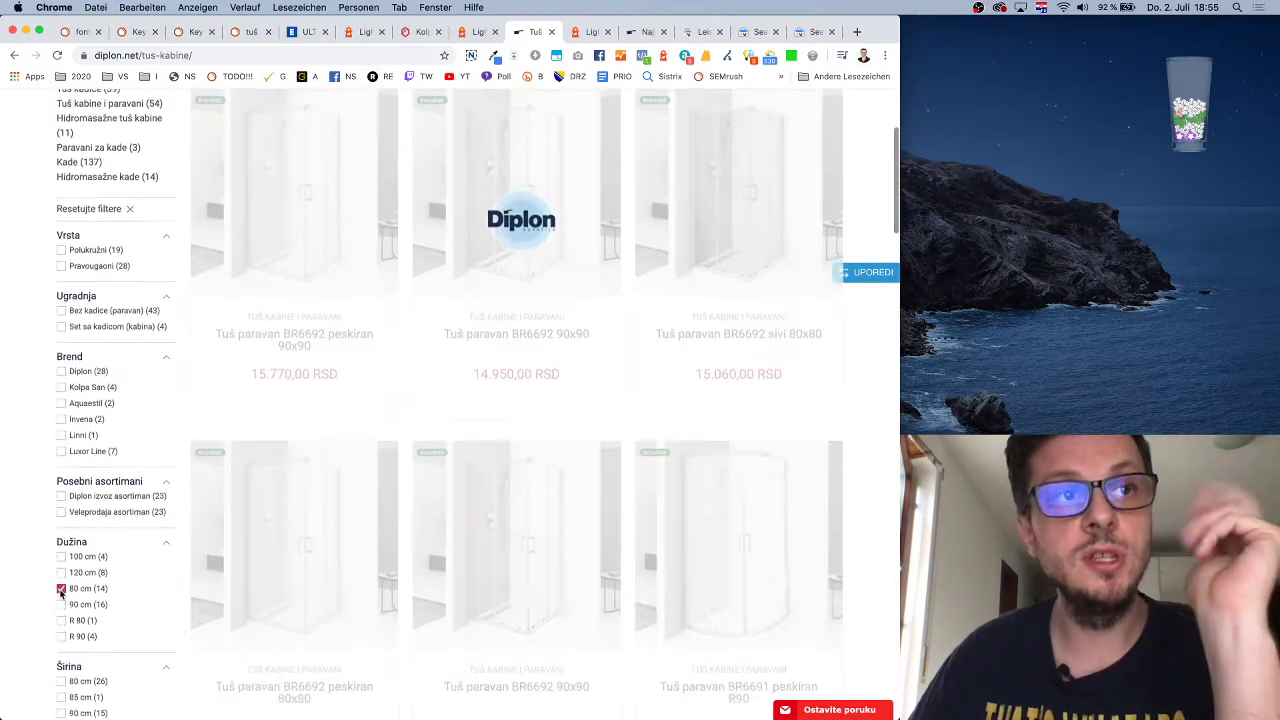
scroll(103, 563, down, 5)
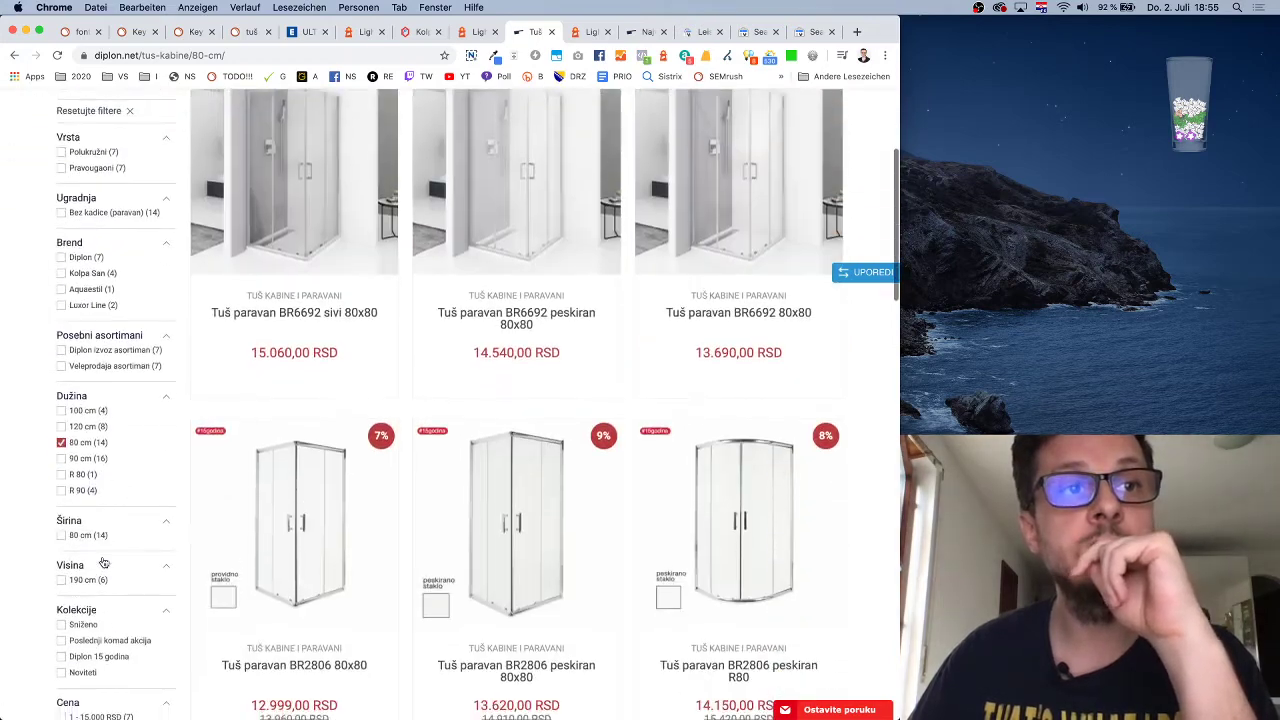
Add the Širina 80 cm filter to the Dužina 80 cm listing and move the sirina-80-cm segment behind 80-cm in the address
click(61, 494)
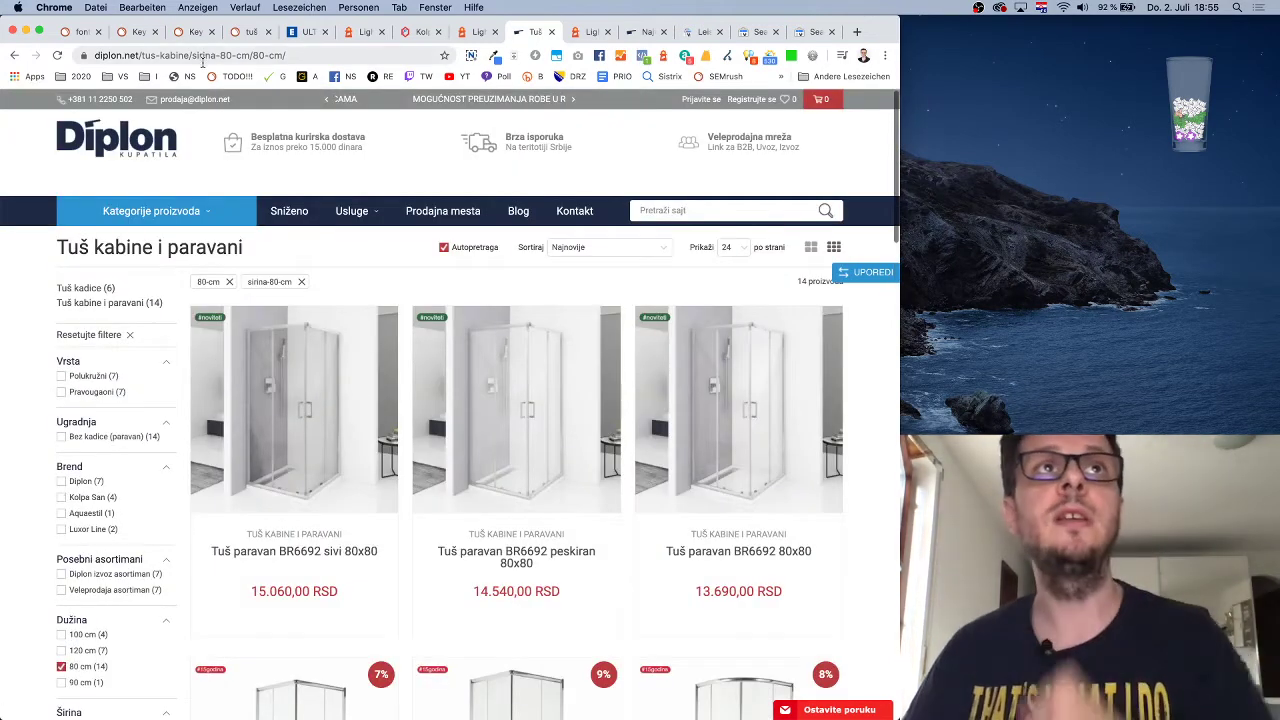
double_click(260, 55)
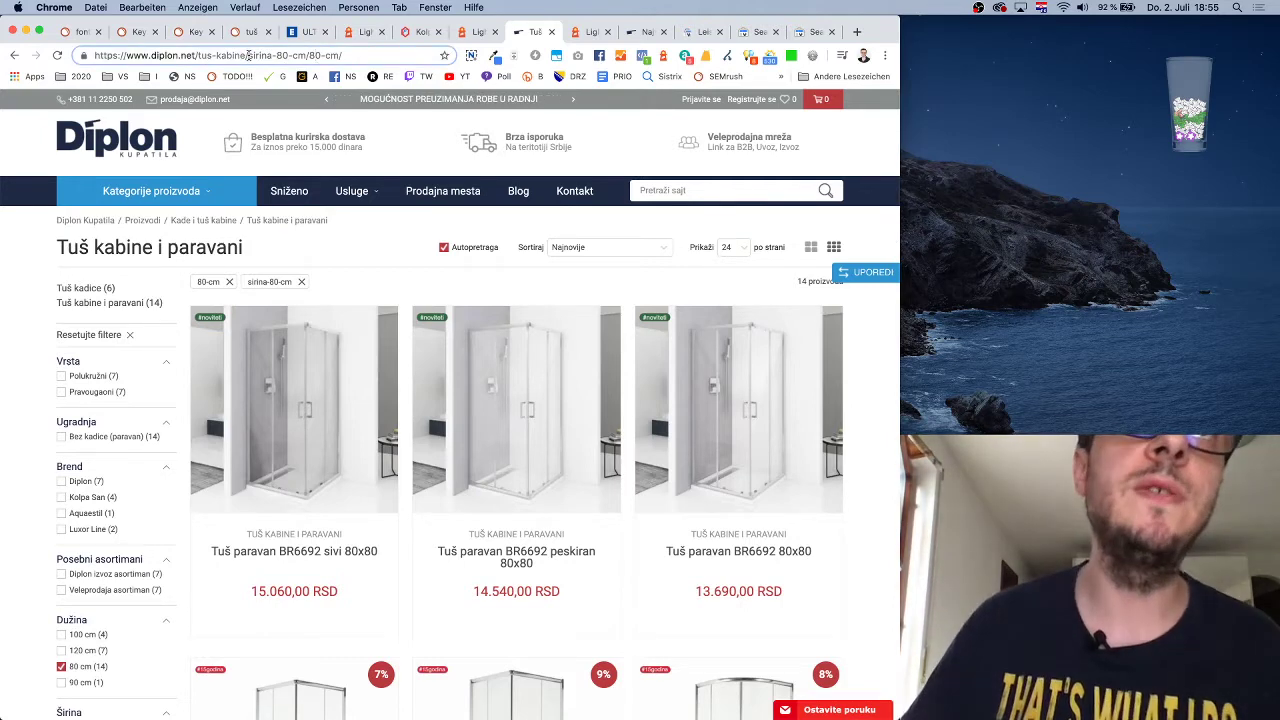
drag(248, 55, 306, 53)
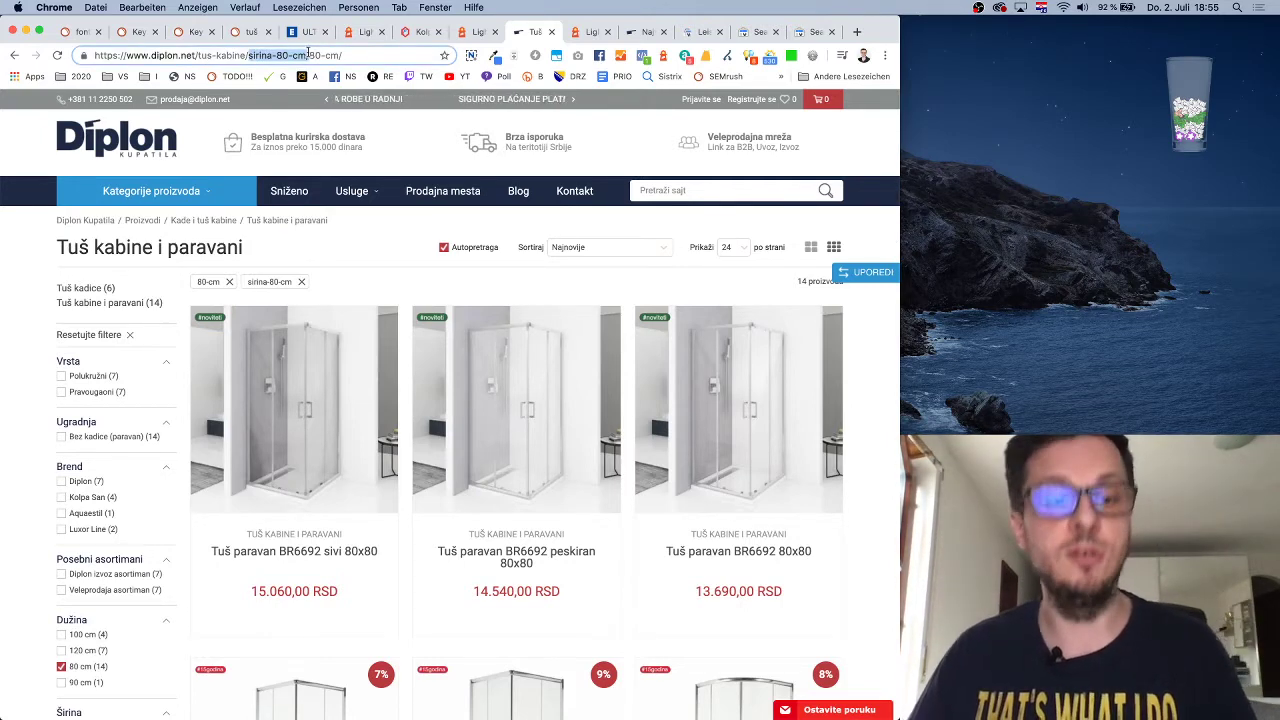
key(ctrl+x)
key(End)
key(ctrl+v)
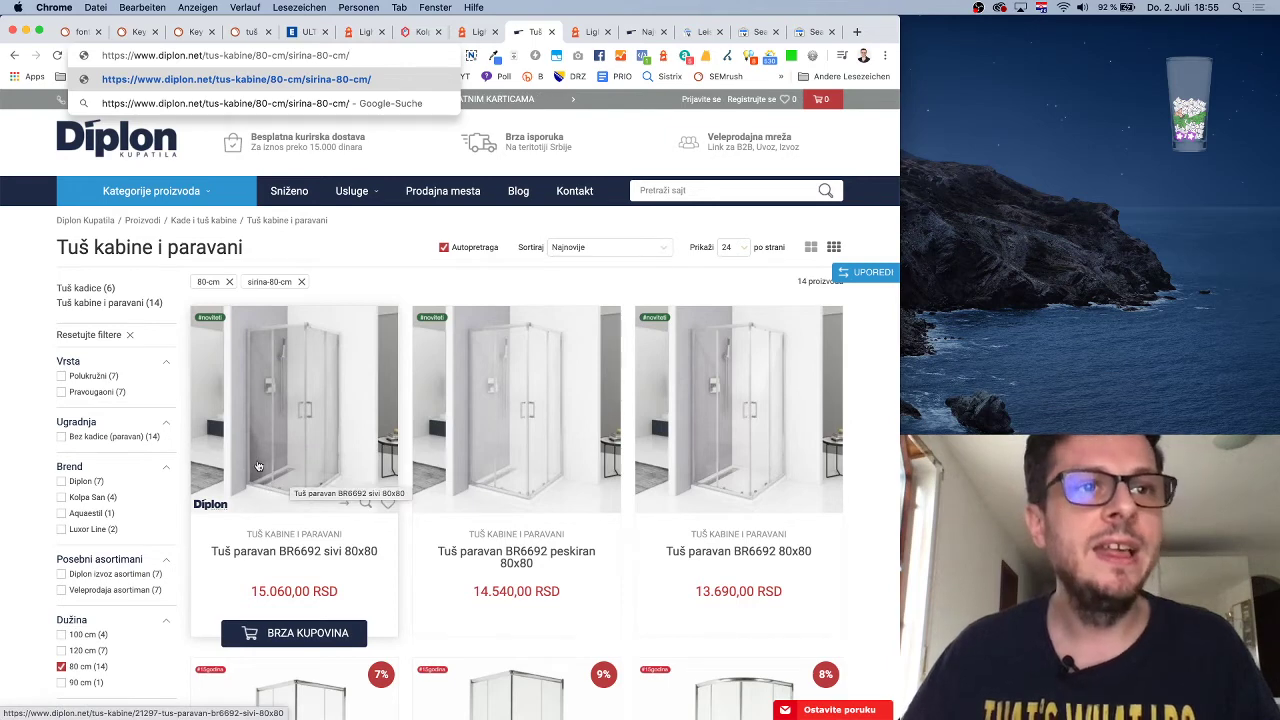
scroll(258, 467, down, 3)
scroll(250, 400, up, 3)
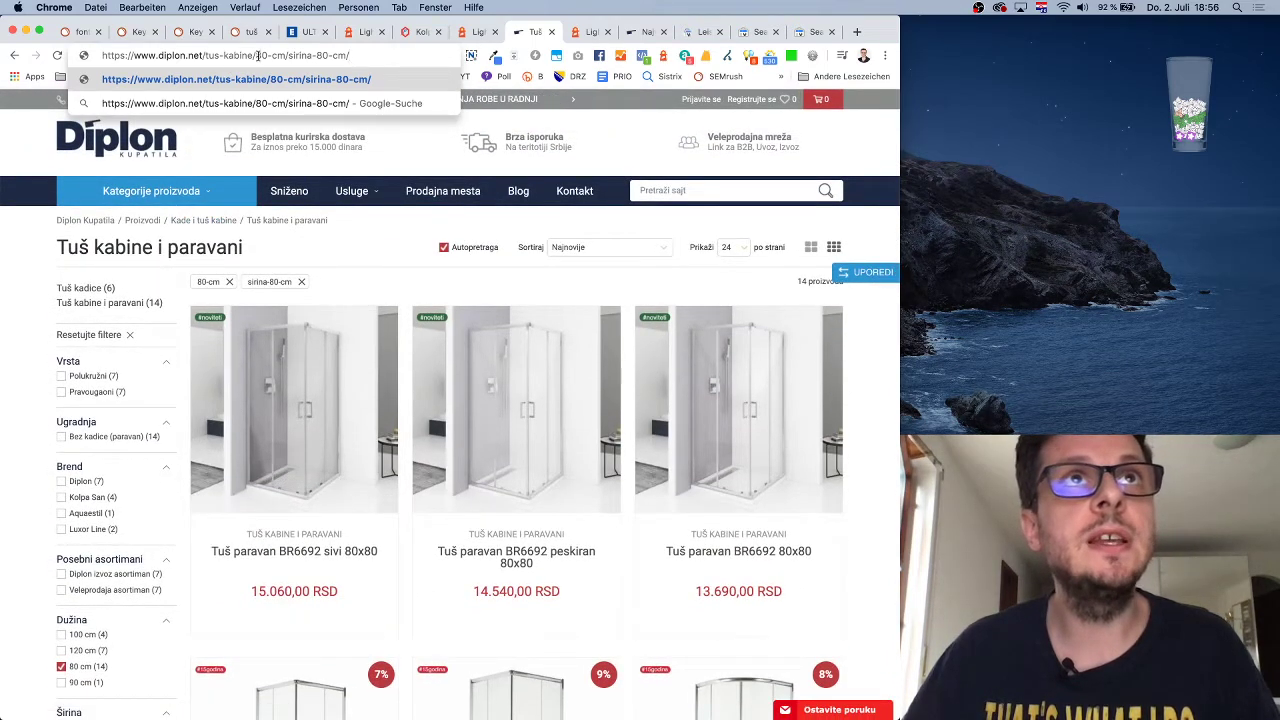
Remove both filter segments from the address and load the plain tus-kabine category page
drag(258, 56, 353, 57)
key(BackSpace)
key(Return)
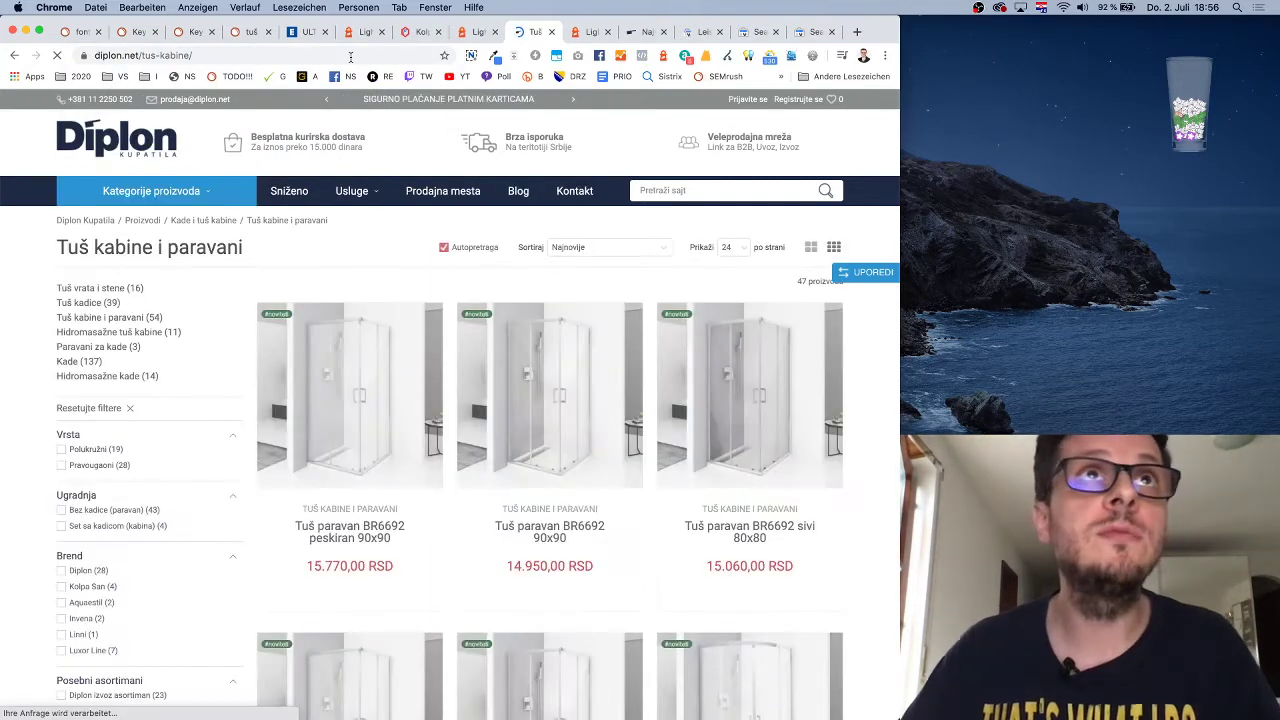
Compare the SEMrush keyword list for tuš with Diplon's tus-kabine page, including the category text below the products
click(250, 31)
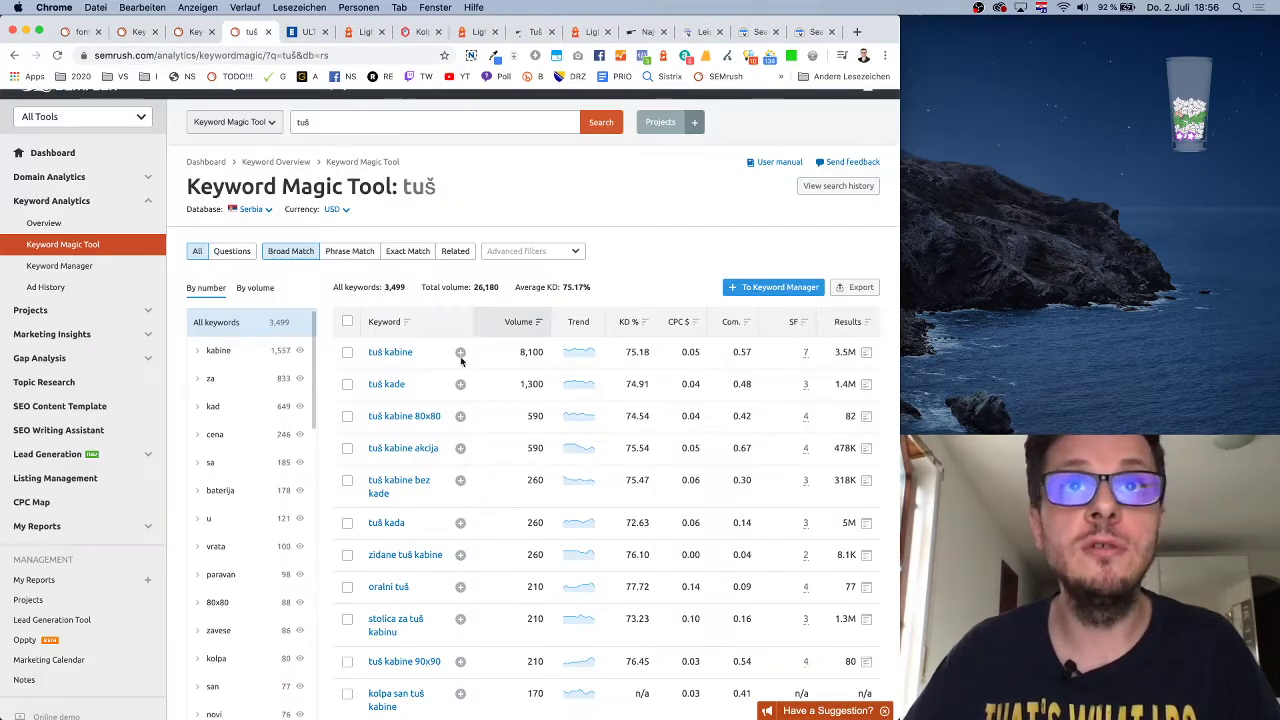
click(530, 31)
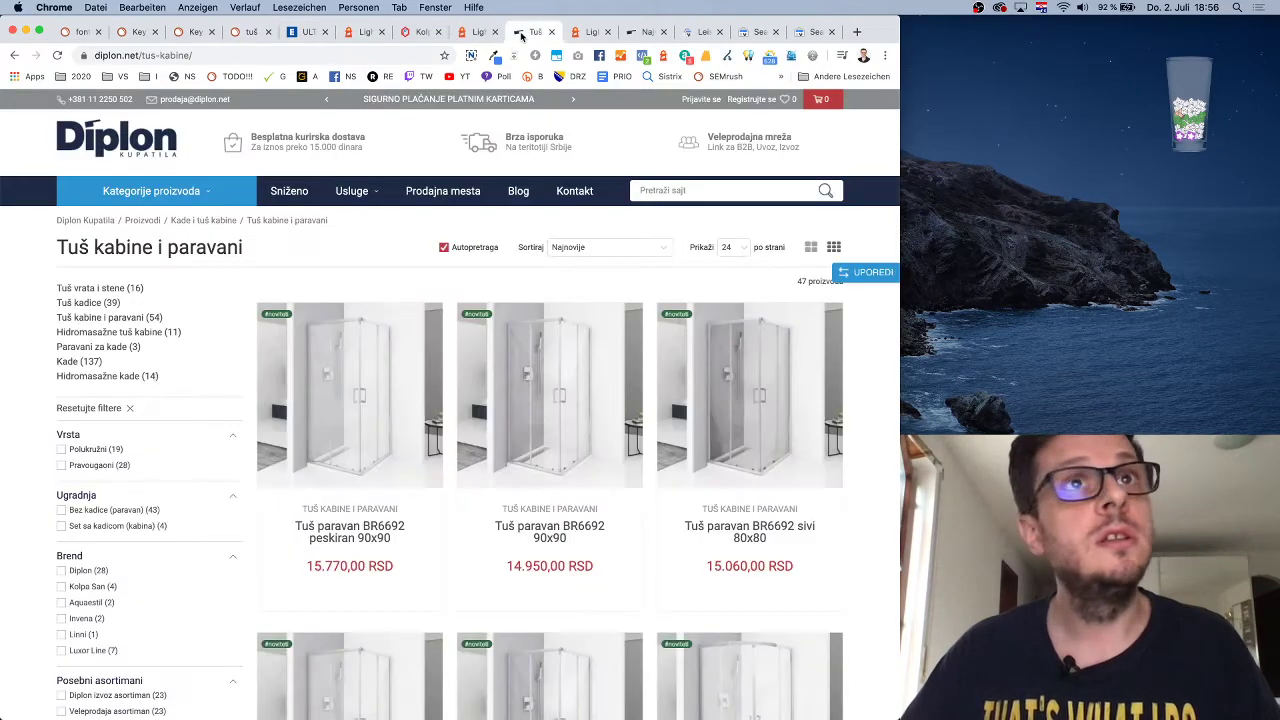
scroll(688, 292, down, 10)
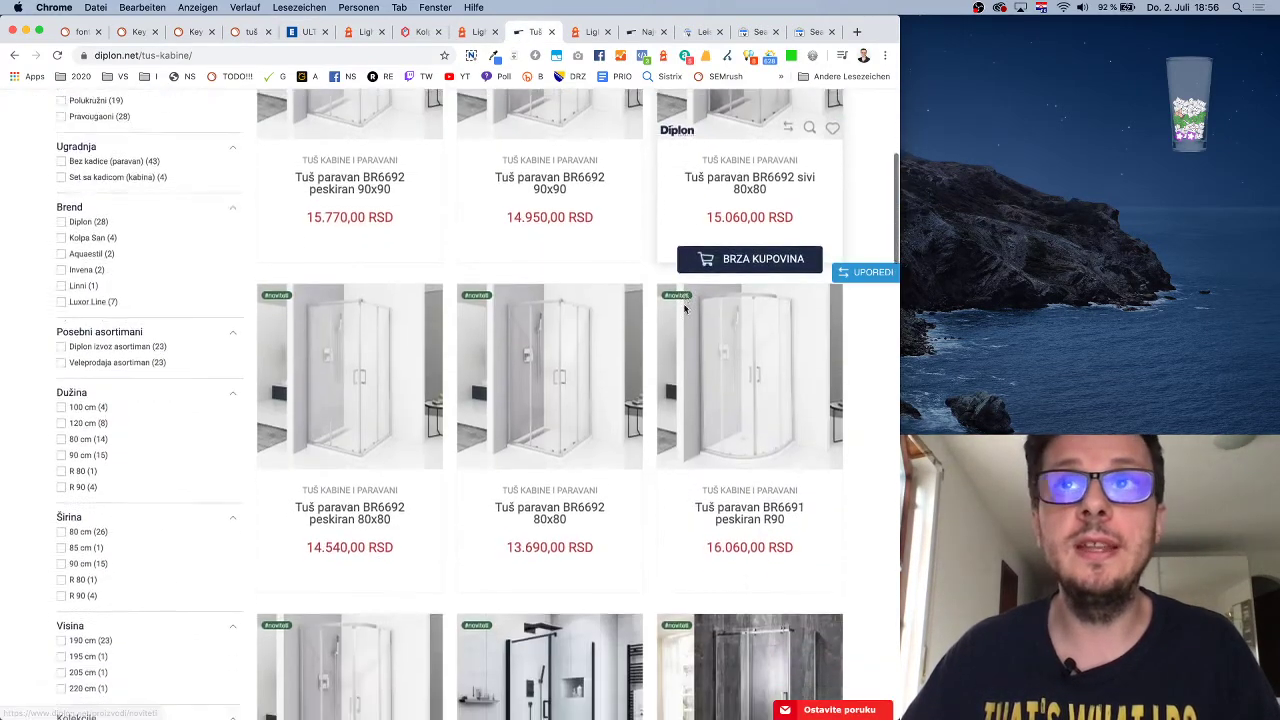
scroll(685, 310, down, 15)
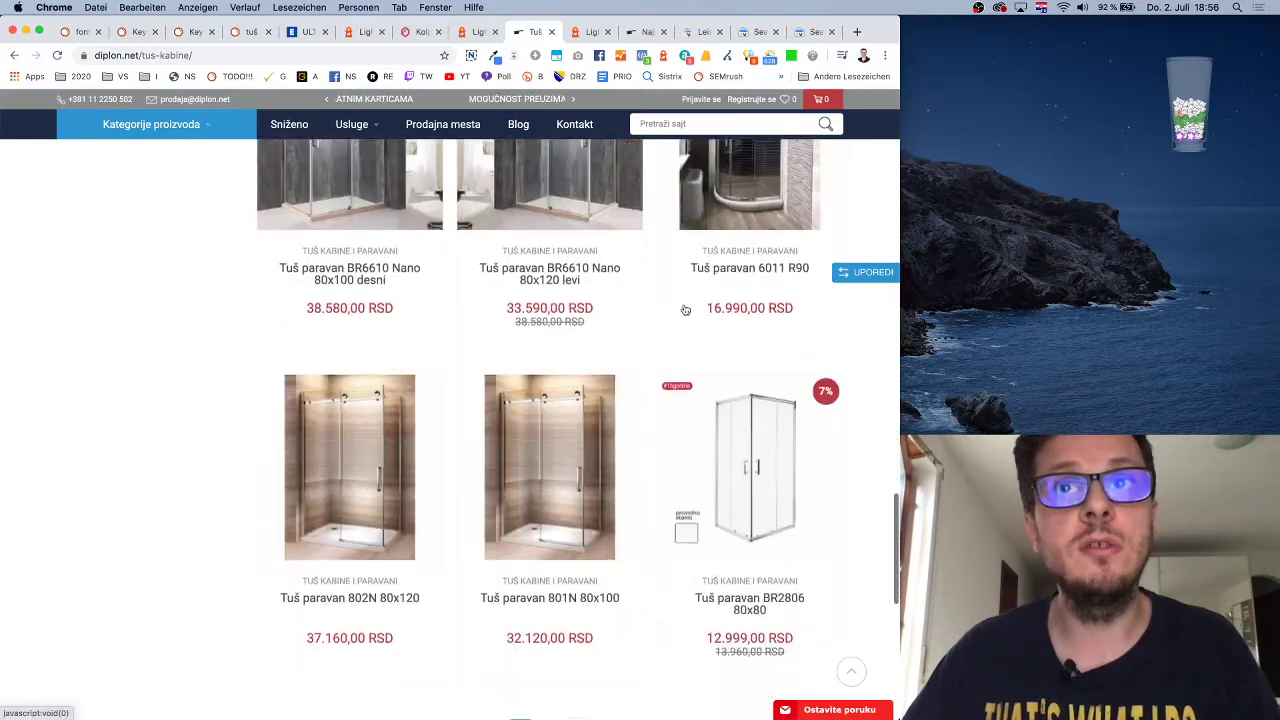
scroll(685, 310, up, 6)
scroll(600, 250, down, 2)
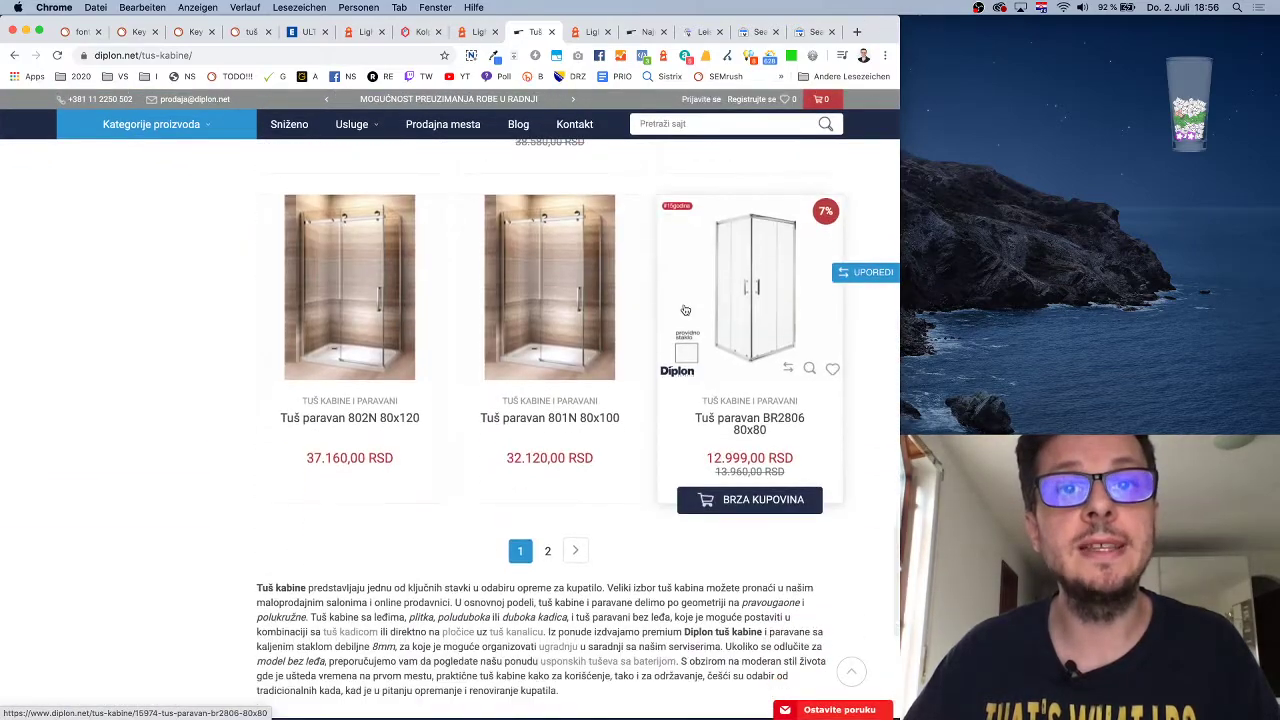
Switch to SEMrush, open the keyword overview for tuš kabine and look over its SERP Analysis of the top 10 pages
click(250, 31)
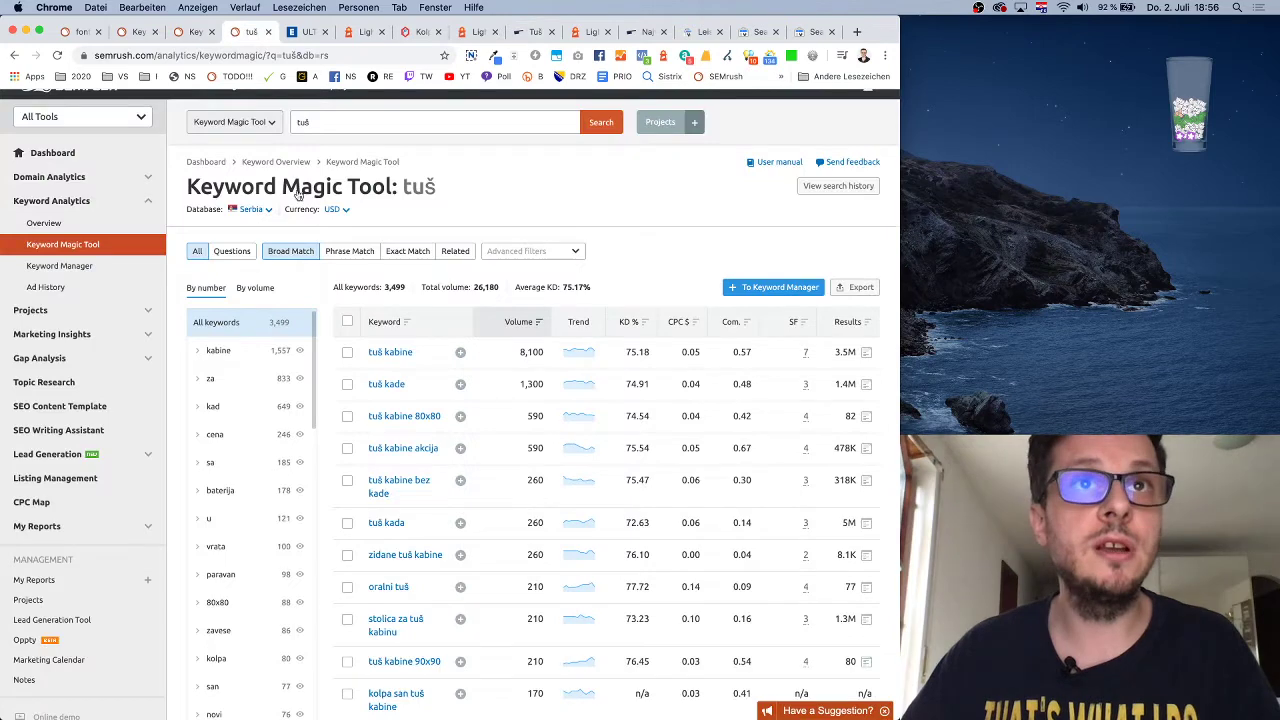
click(390, 352)
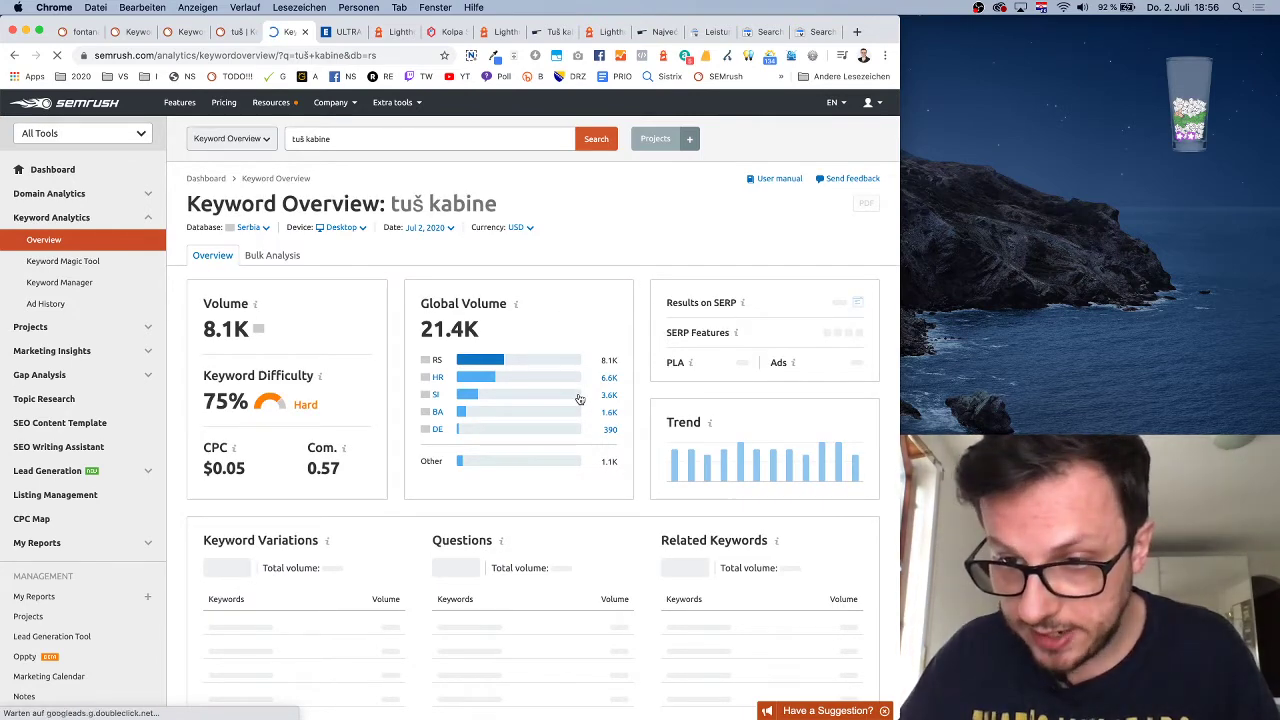
mouse_move(579, 399)
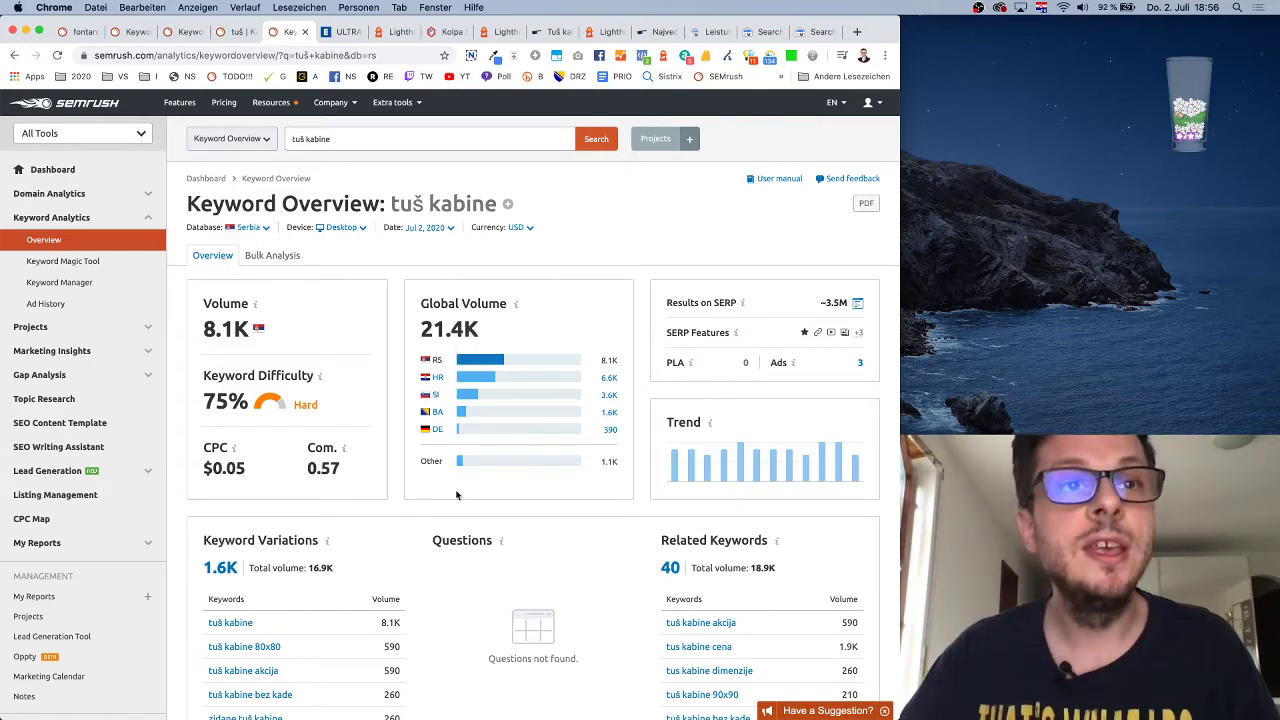
scroll(498, 541, down, 5)
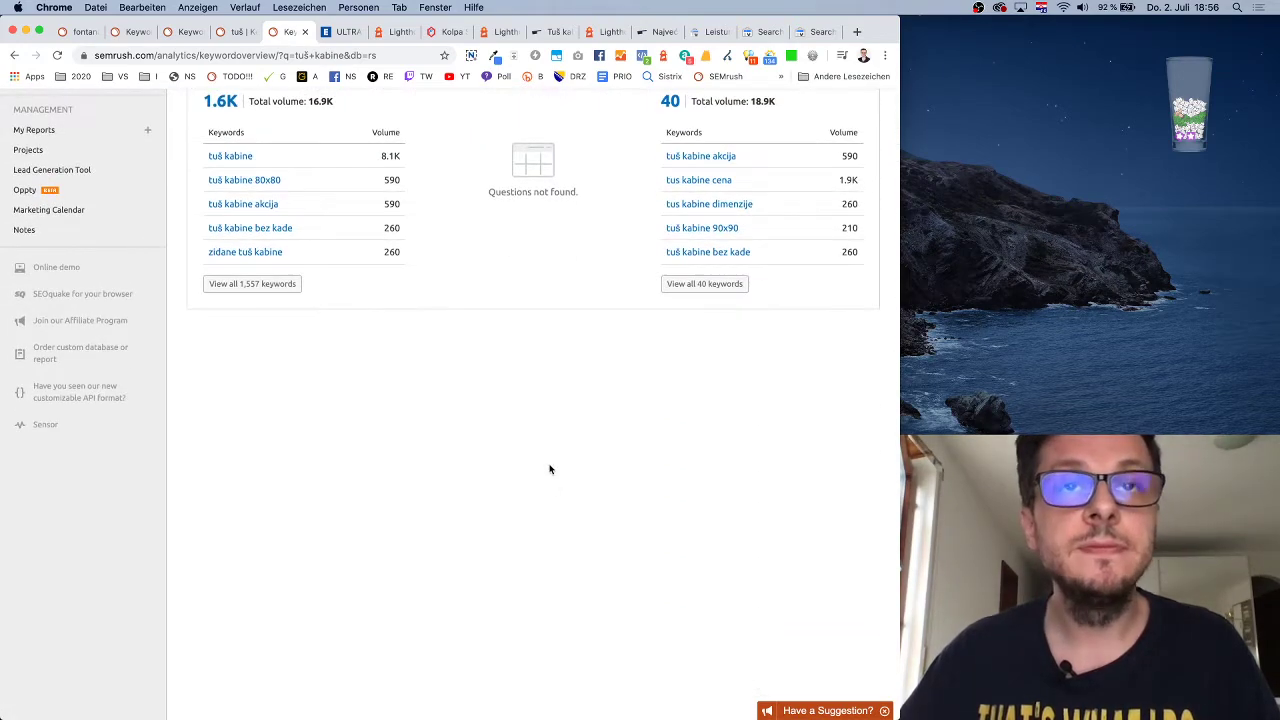
scroll(548, 468, down, 1)
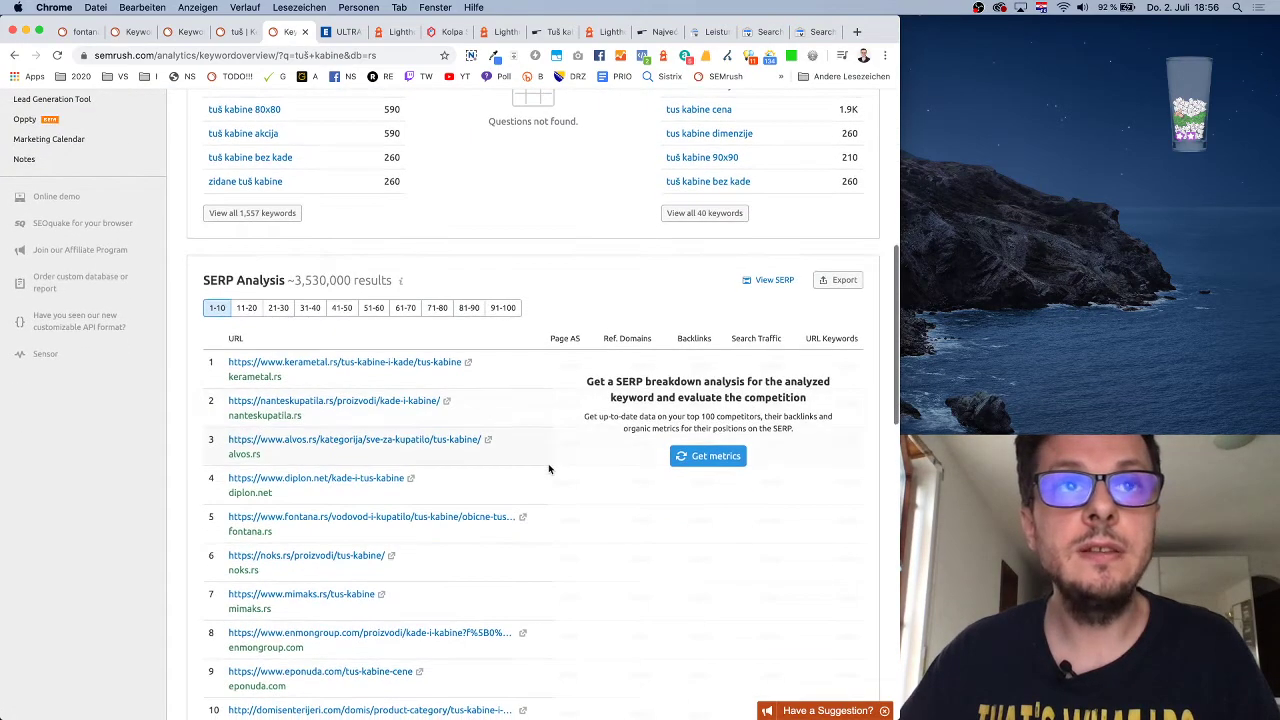
scroll(548, 466, down, 1)
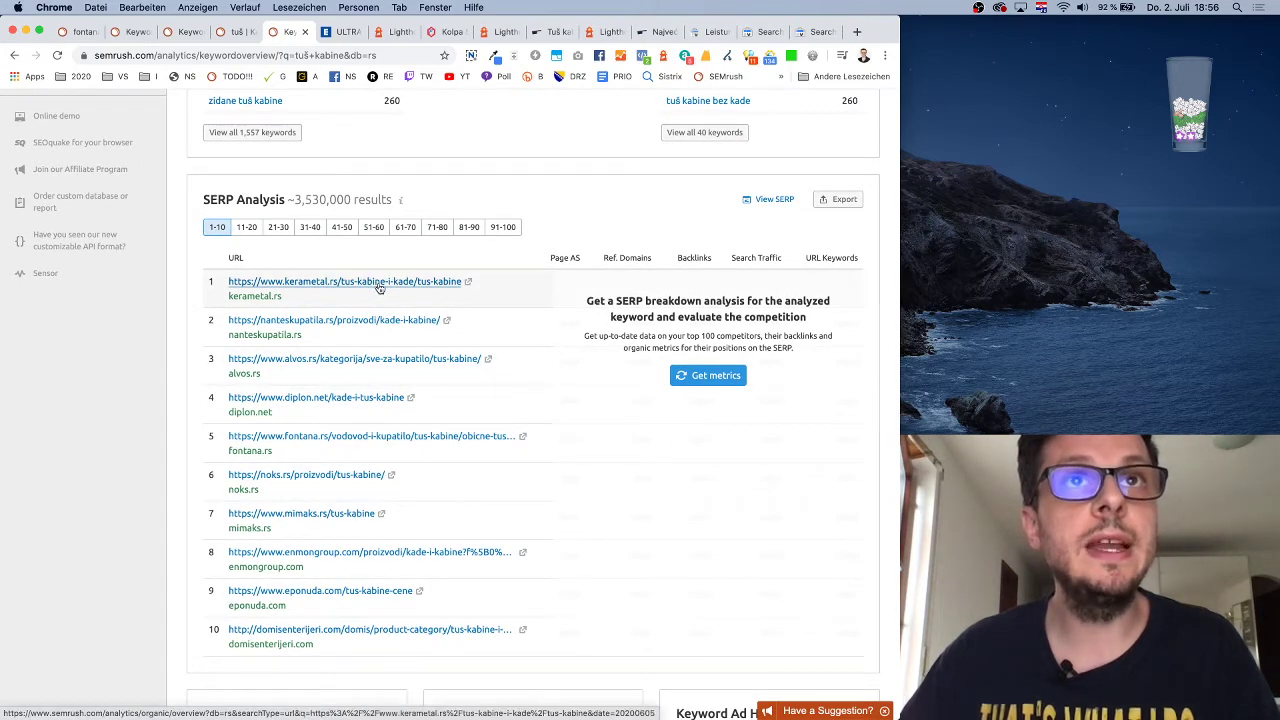
Open the ranking pages of kerametal.rs, nanteskupatila.rs and alvos.rs in new tabs and request metrics for the SERP Analysis
click(469, 284)
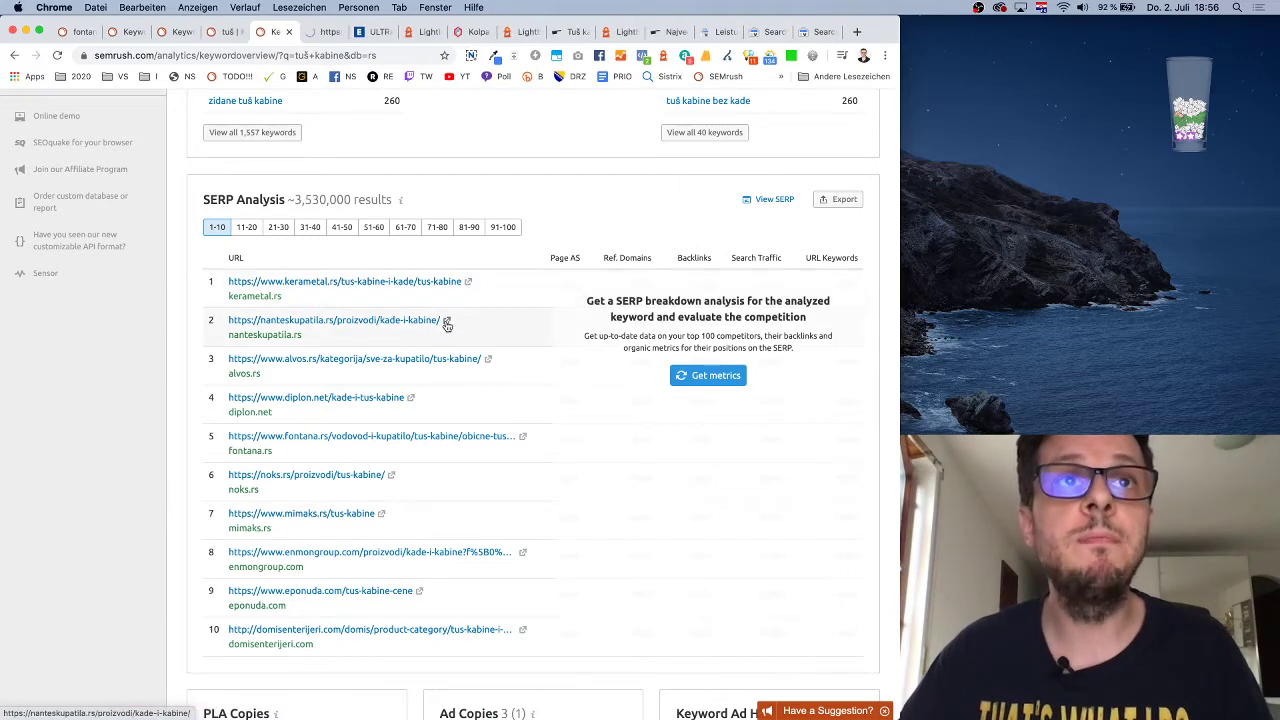
click(446, 321)
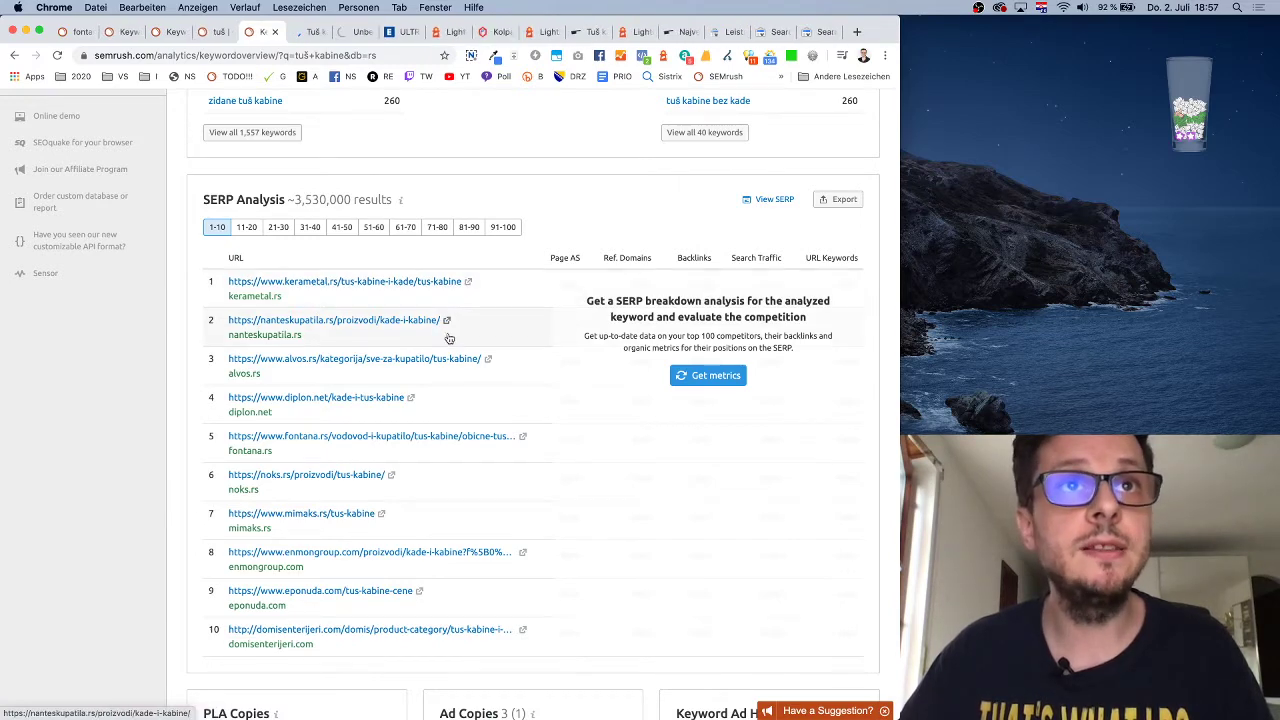
click(490, 361)
click(708, 376)
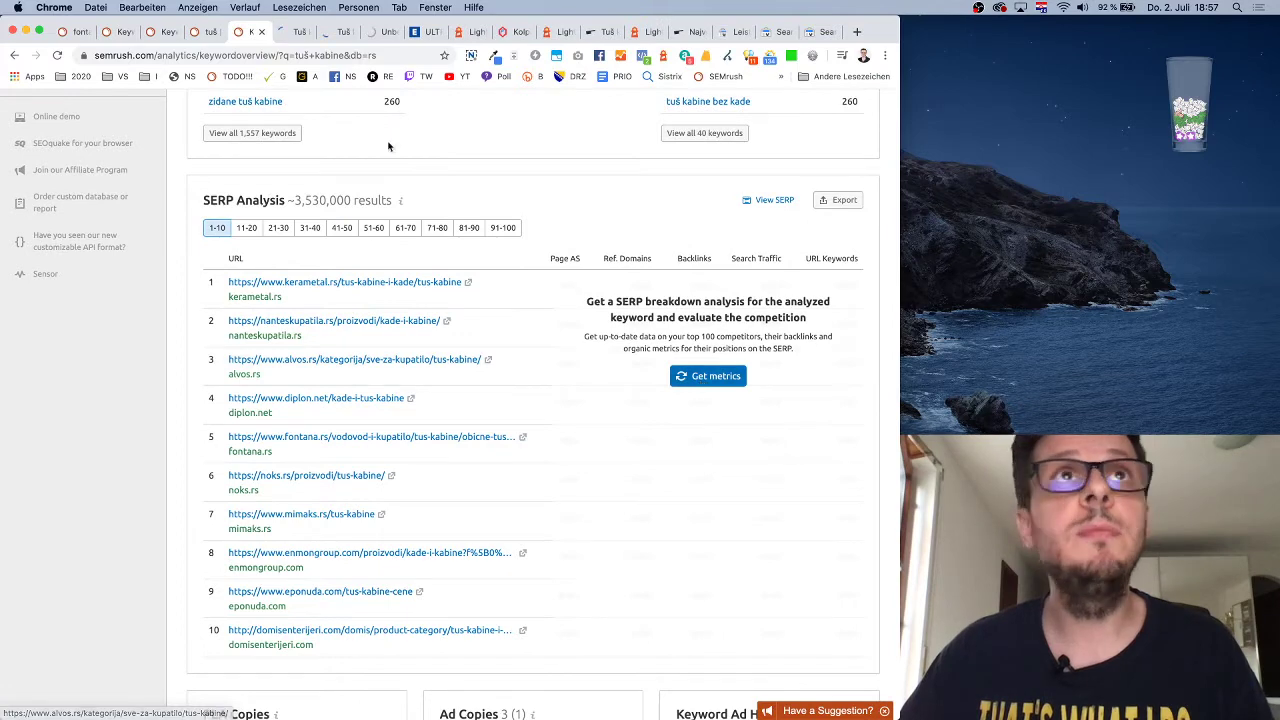
Show the kerametal.rs tuš kabine page in the developer tools' iPhone 6/7/8 view and reload it
click(285, 33)
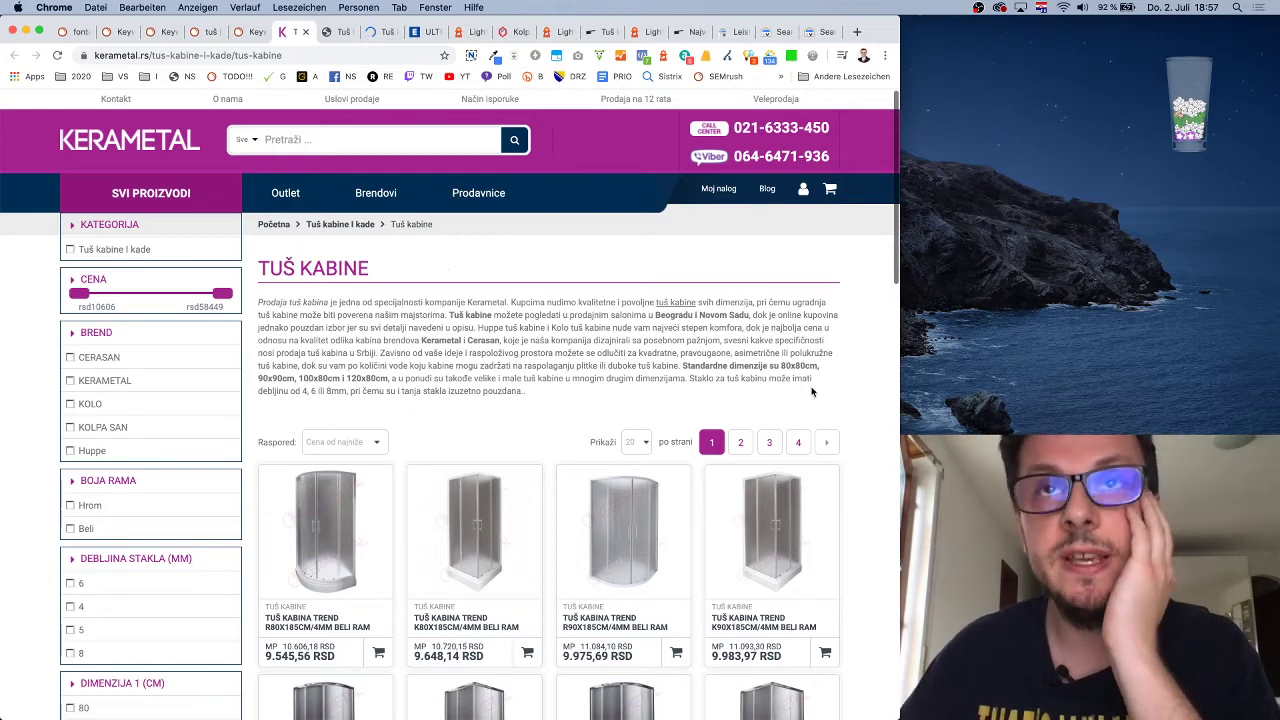
right_click(845, 311)
key(Escape)
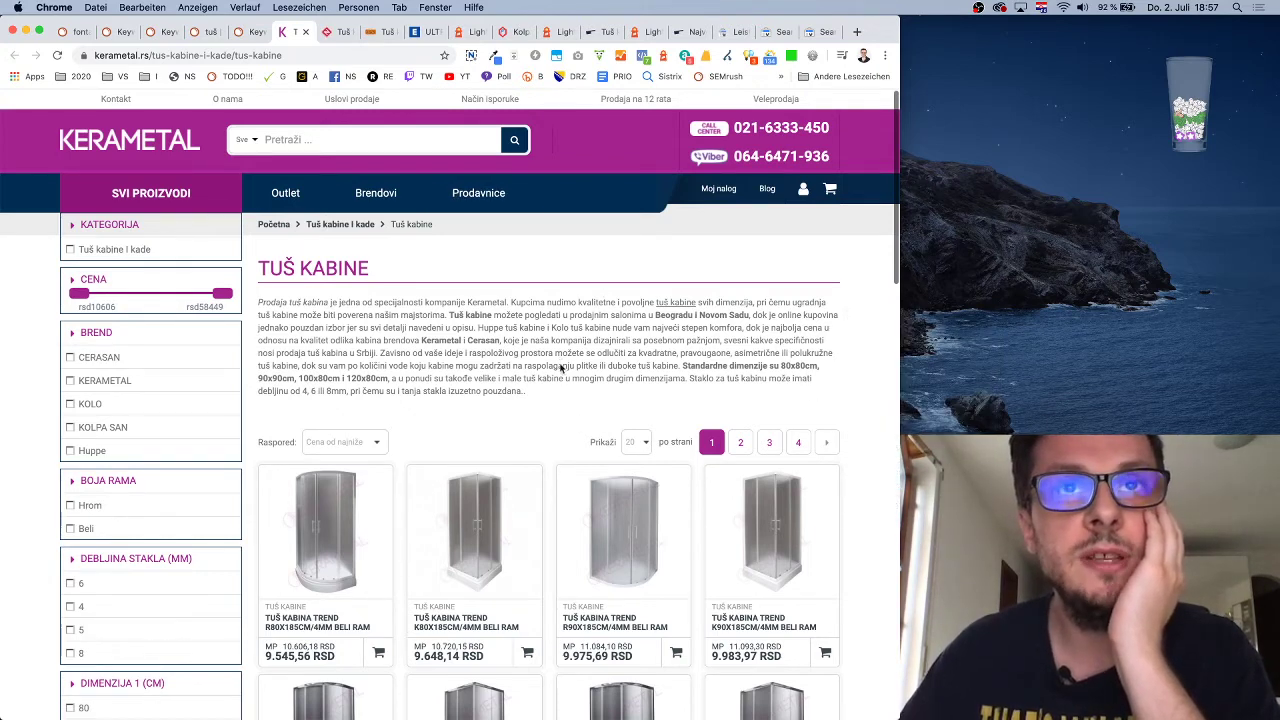
key(super+alt+i)
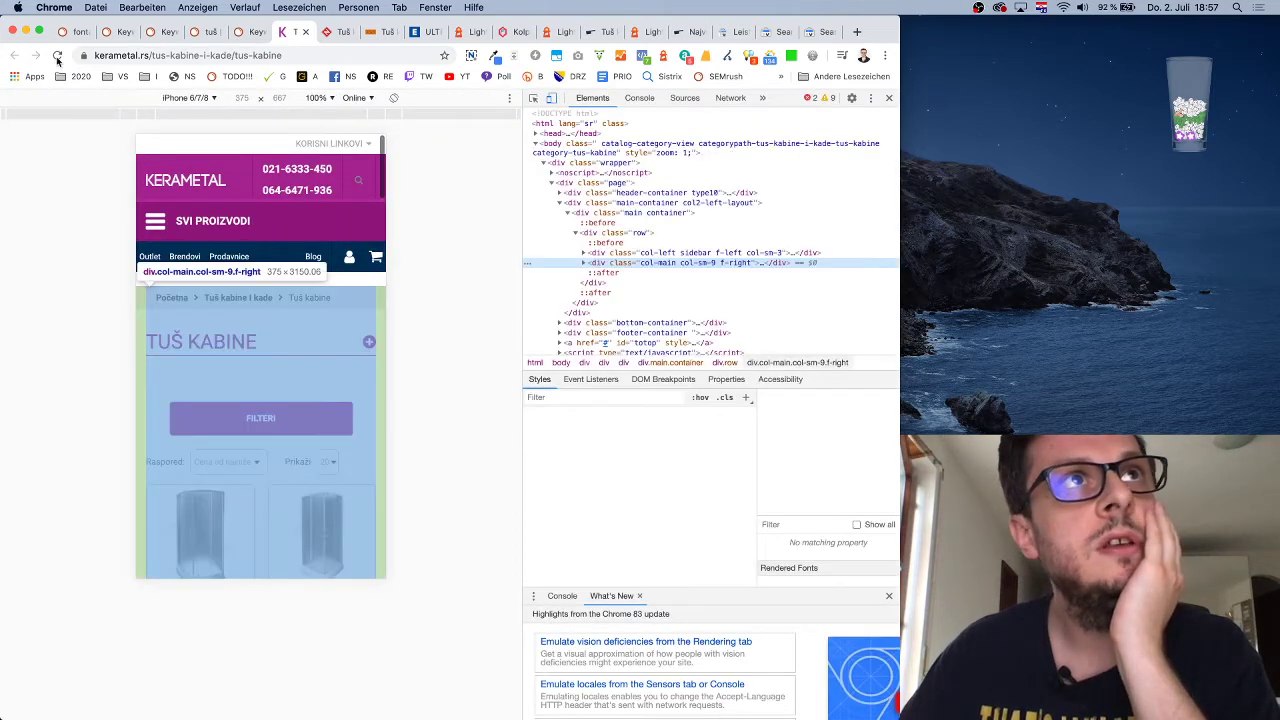
click(57, 57)
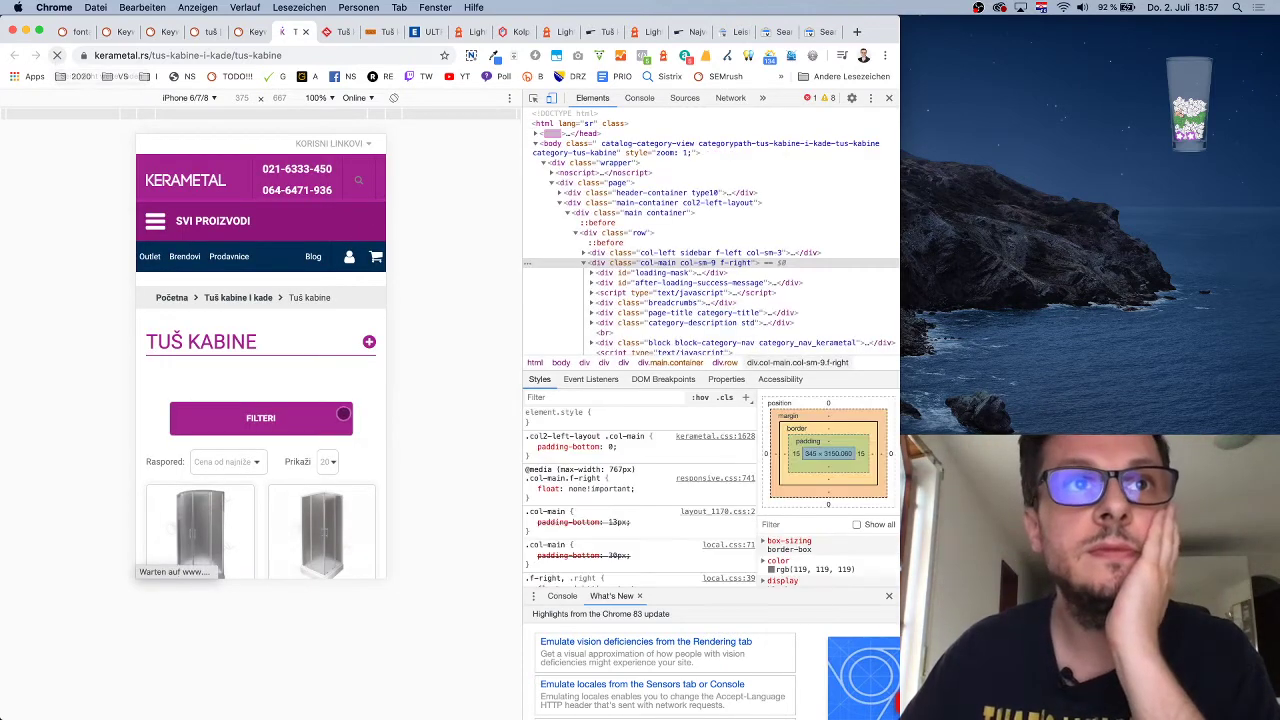
Examine the mobile layout of Kerametal's shower cabin category from the header through the products to the footer
scroll(336, 415, down, 5)
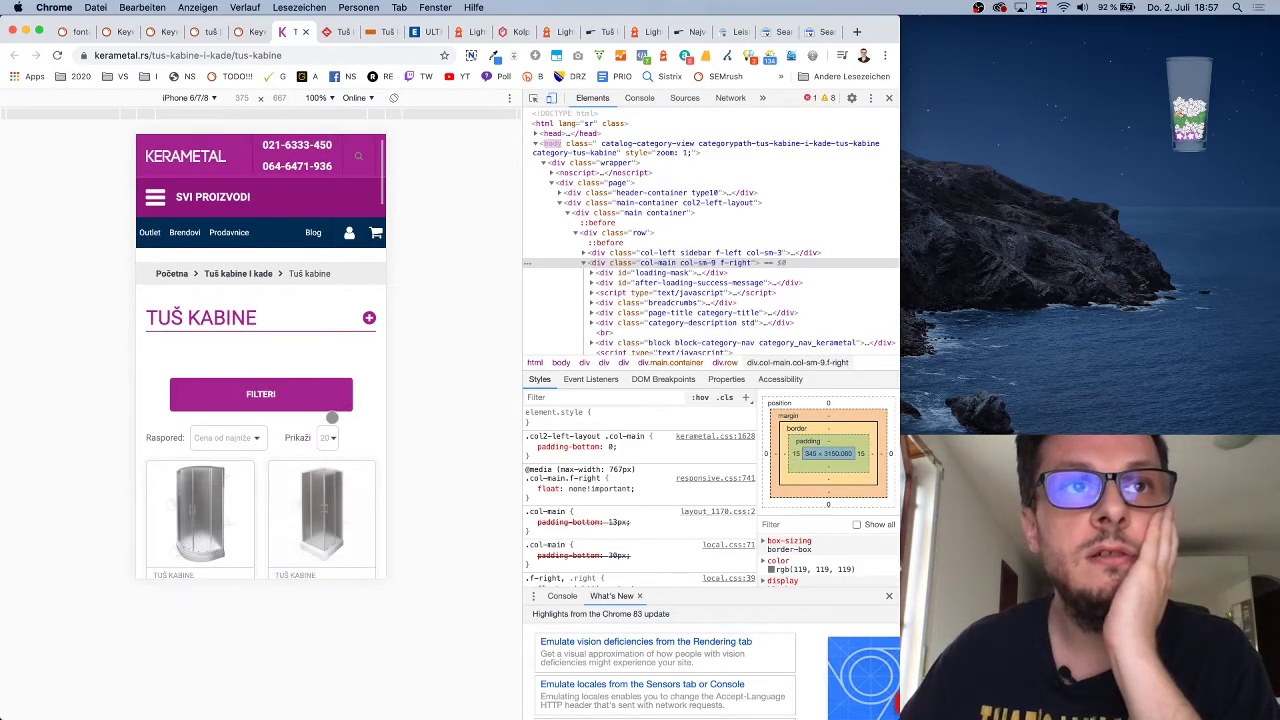
scroll(332, 417, down, 10)
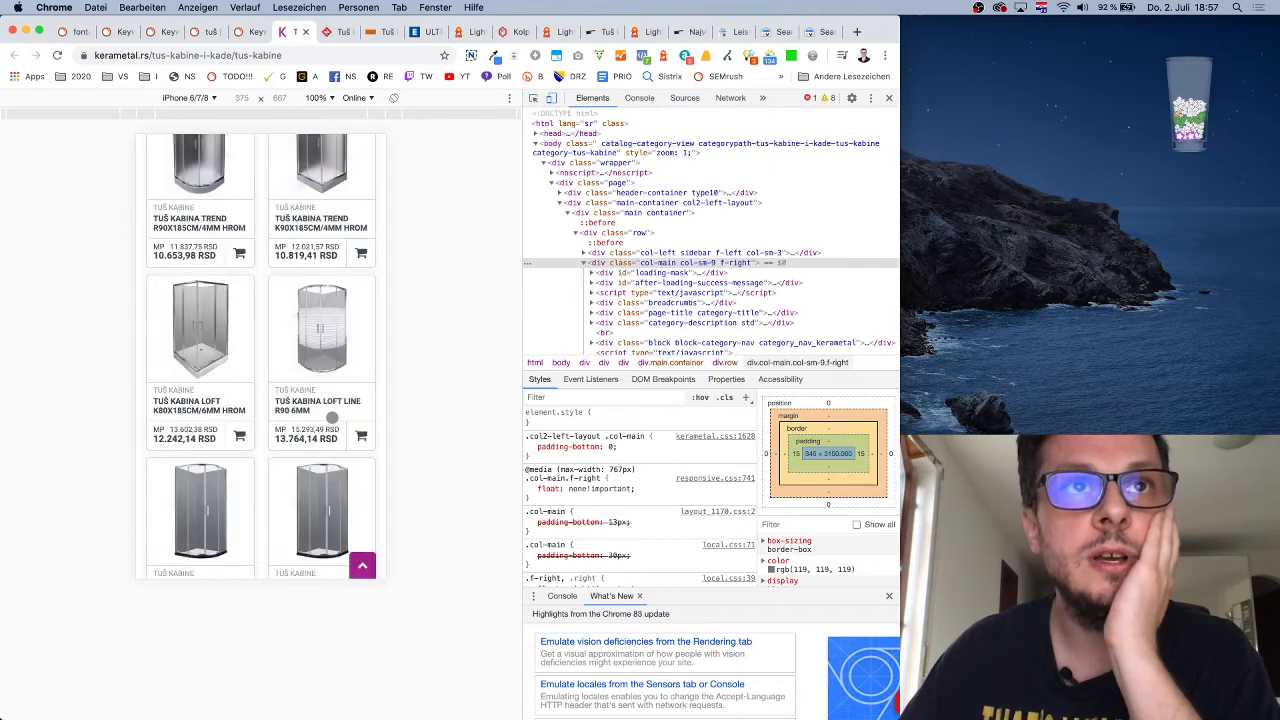
scroll(332, 417, down, 10)
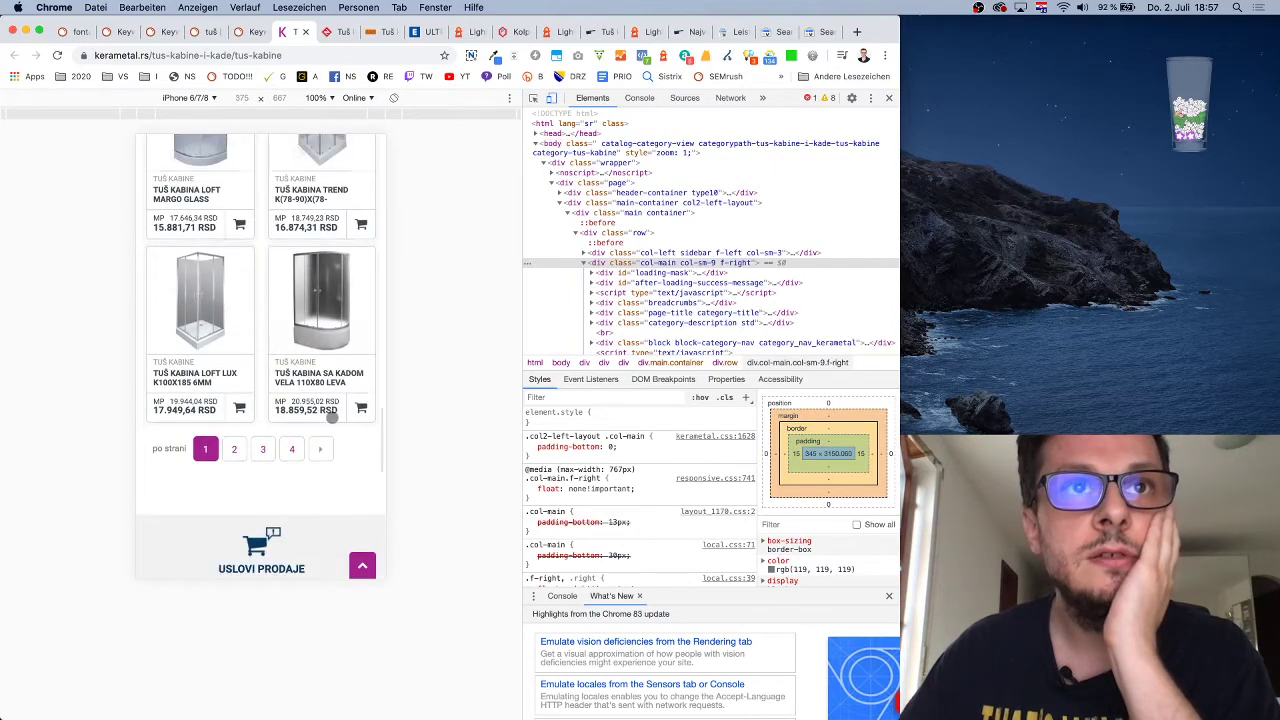
scroll(332, 417, down, 6)
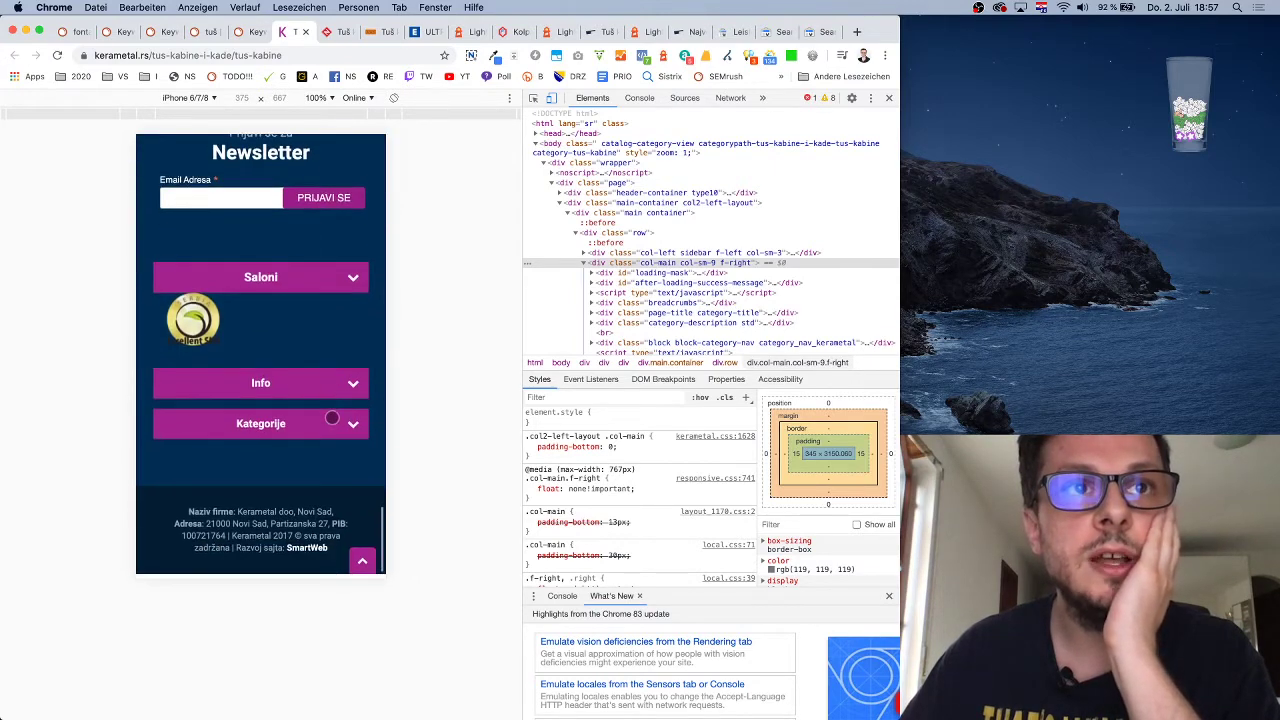
scroll(332, 418, up, 3)
scroll(332, 418, up, 10)
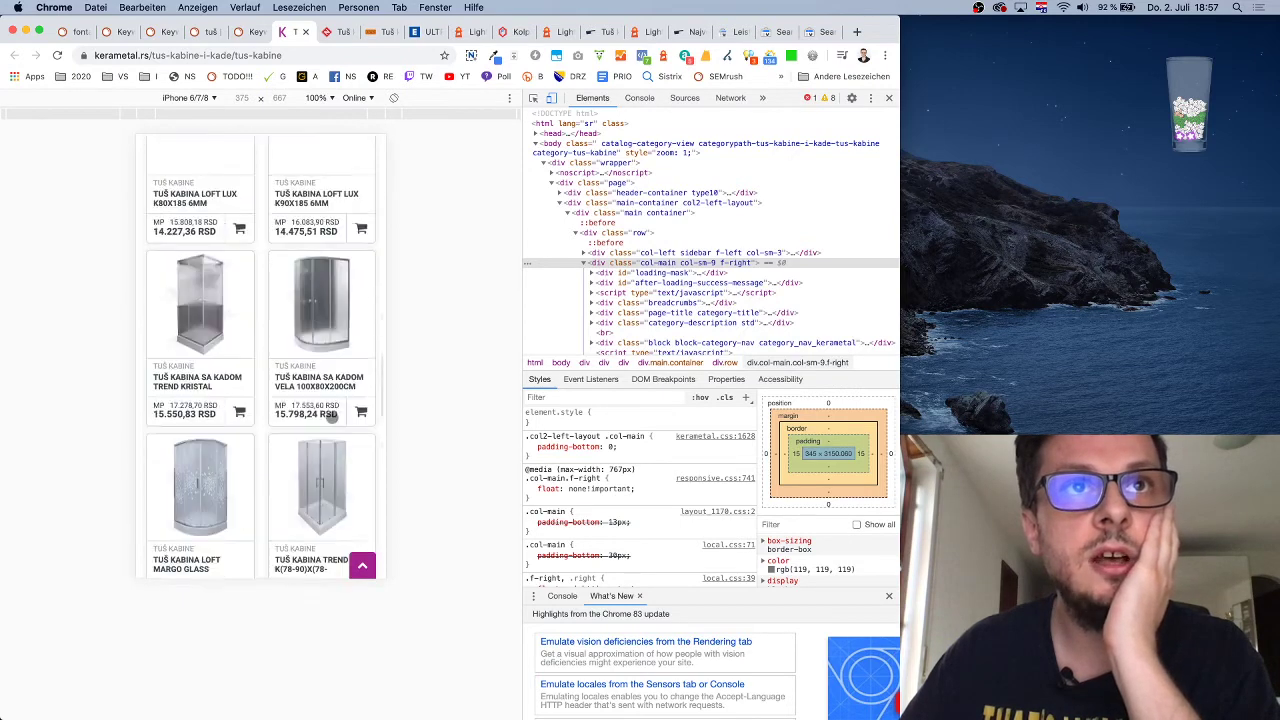
scroll(332, 417, up, 10)
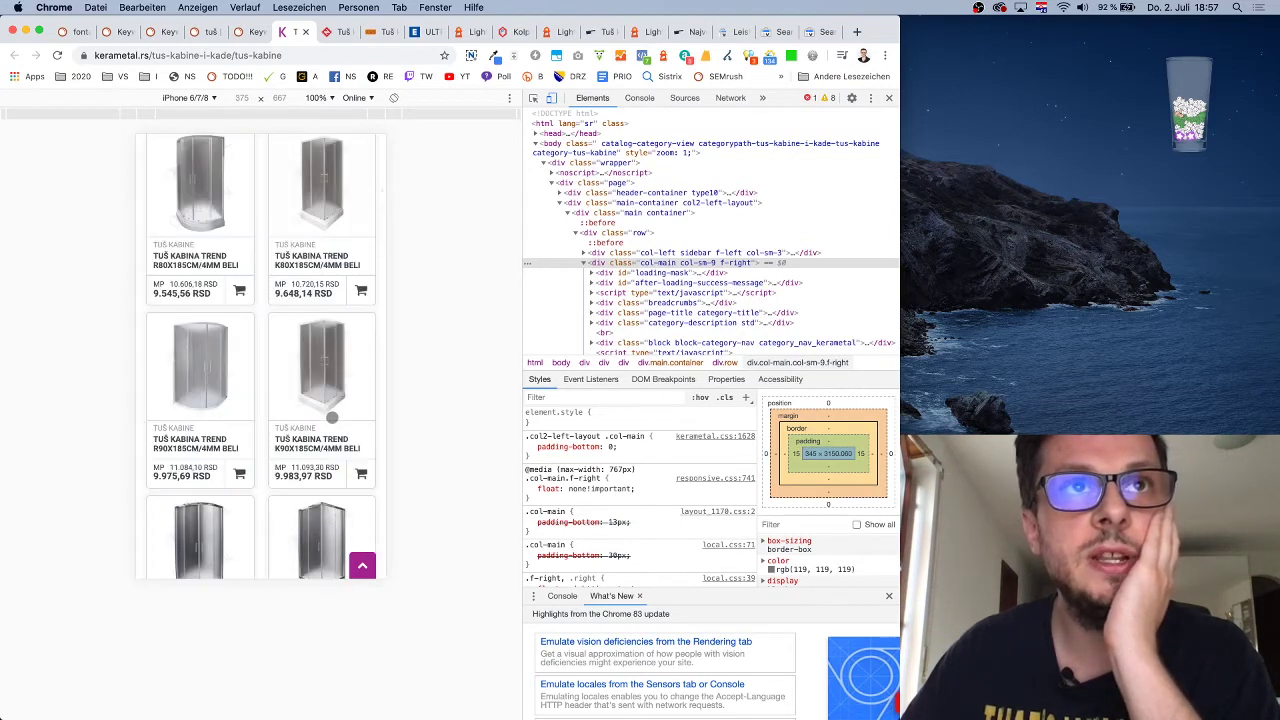
scroll(332, 418, up, 5)
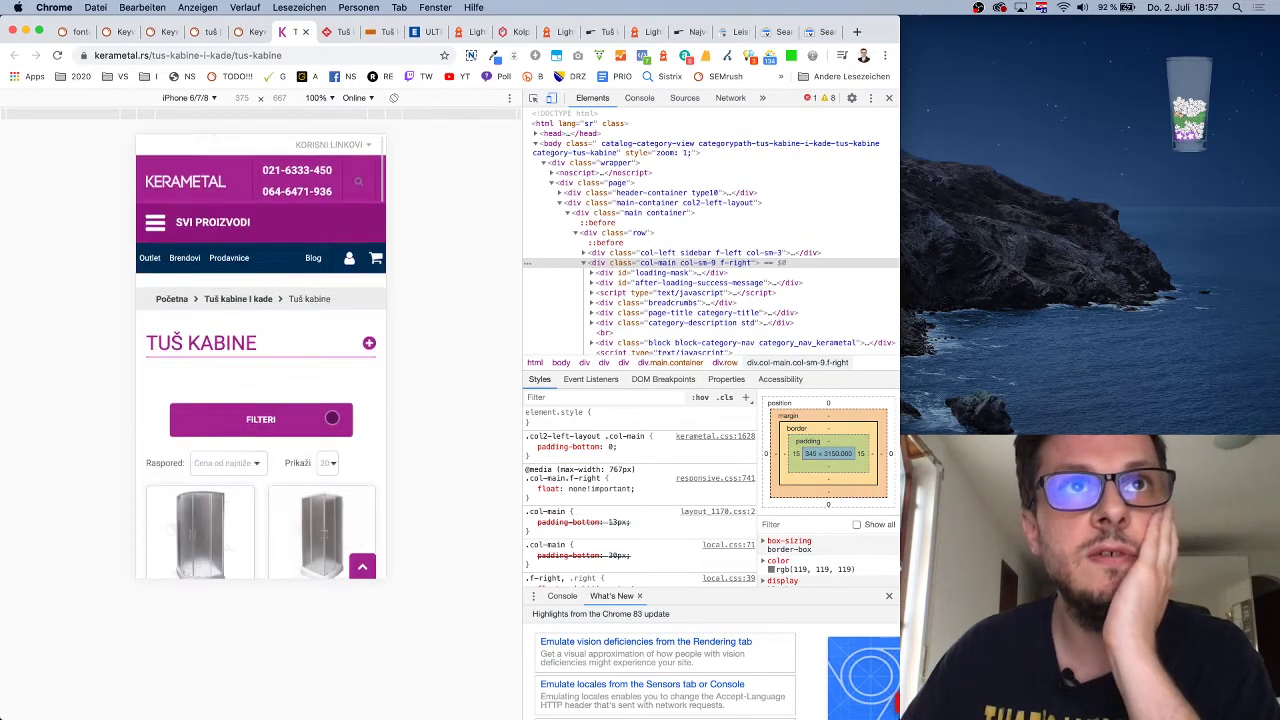
Expand the collapsed Tuš kabine description in the mobile view, read it and close the developer tools
click(368, 342)
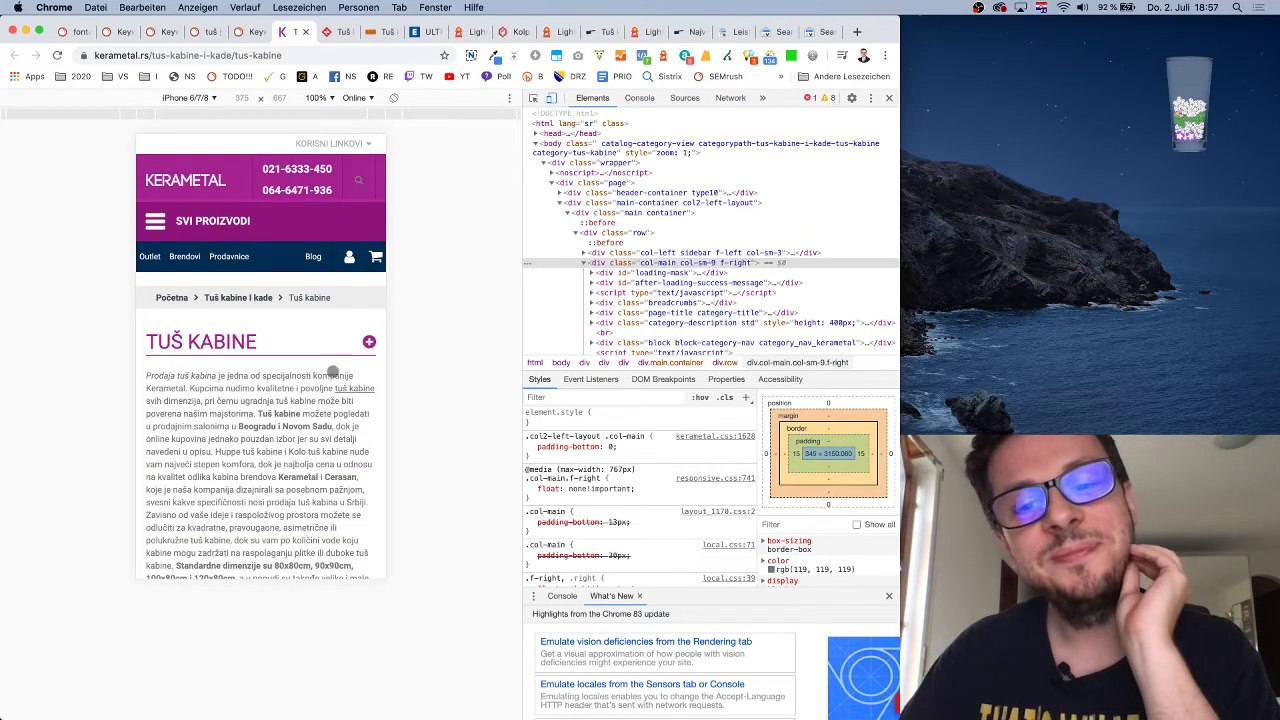
scroll(314, 384, down, 2)
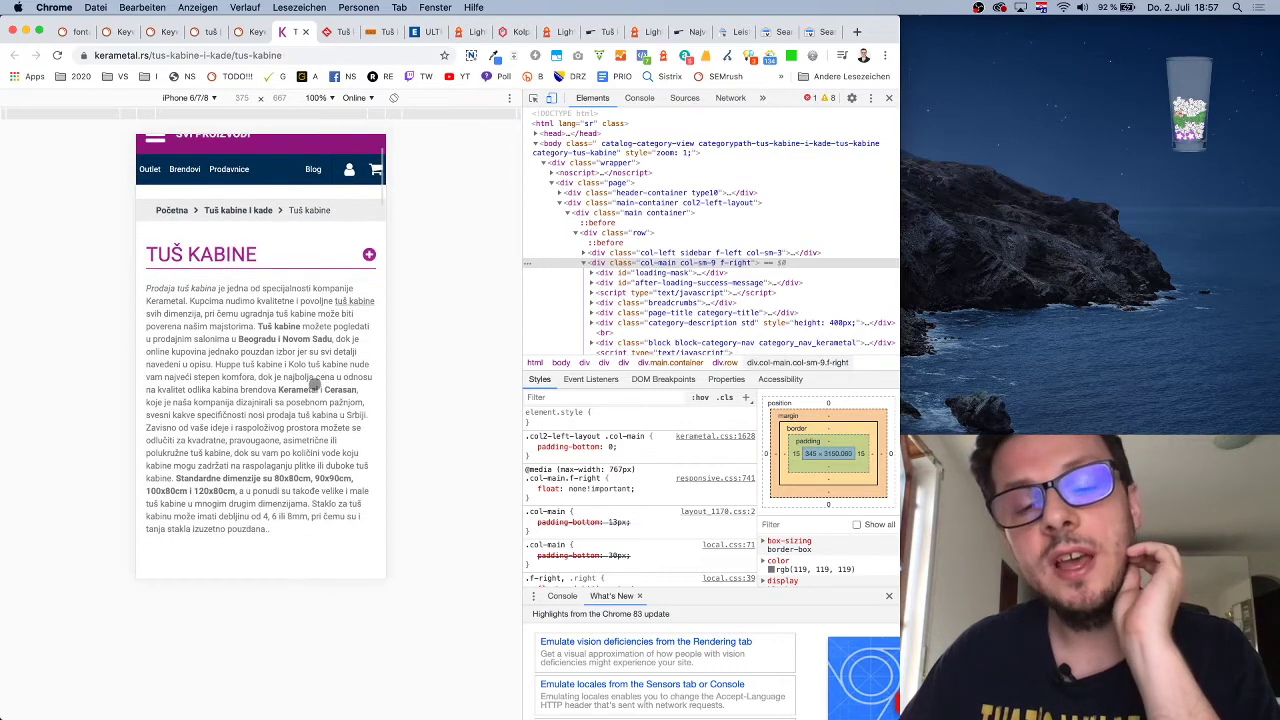
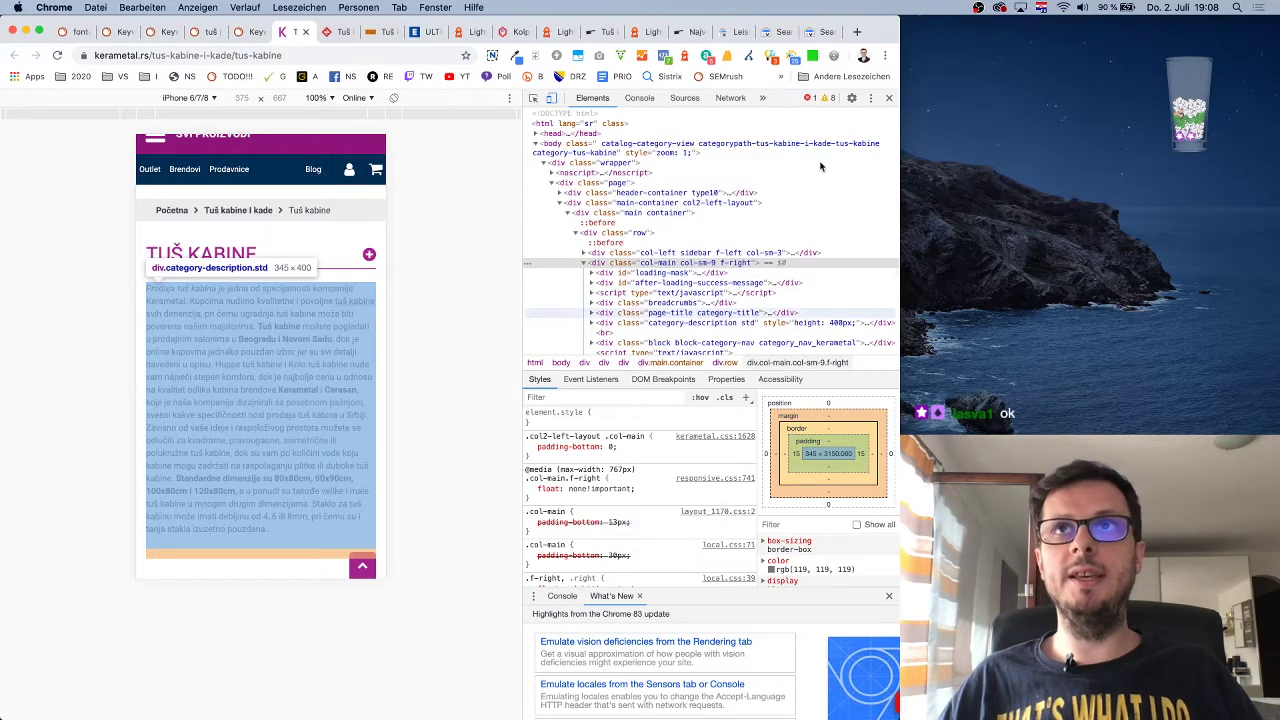
click(888, 98)
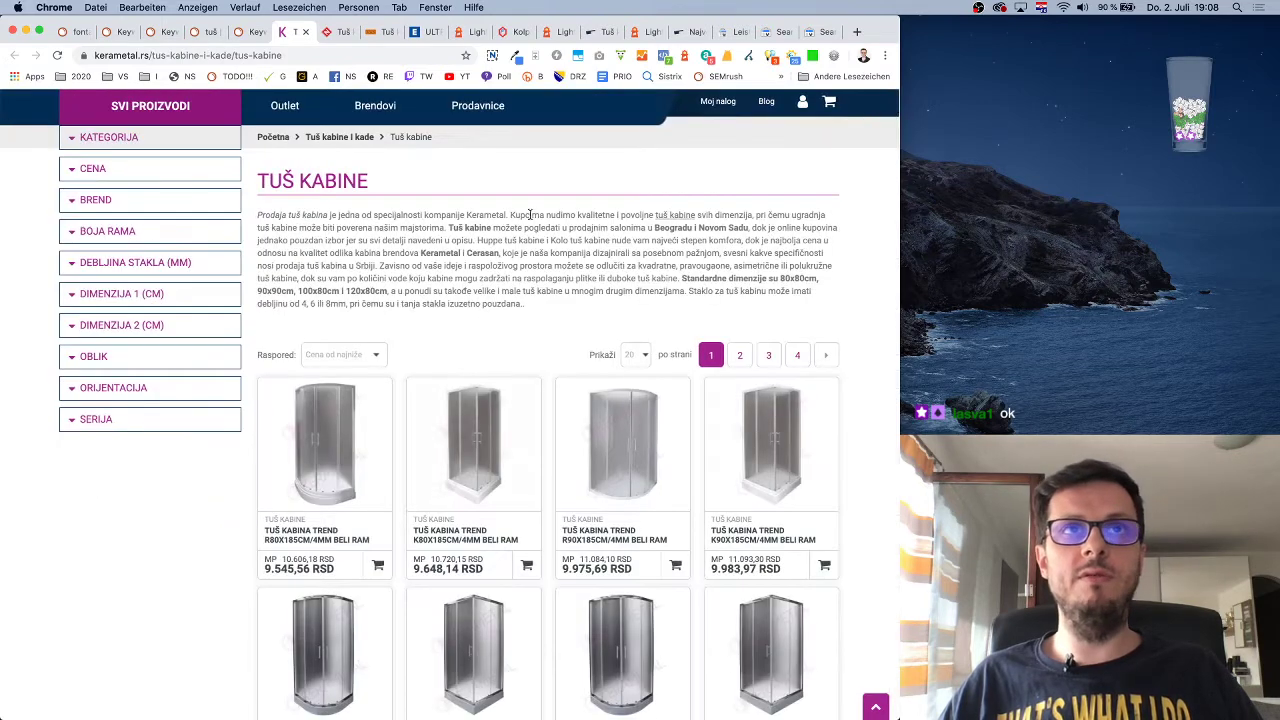
Inspect the Tuš kabine description text in the developer tools and open the page's source code
right_click(824, 228)
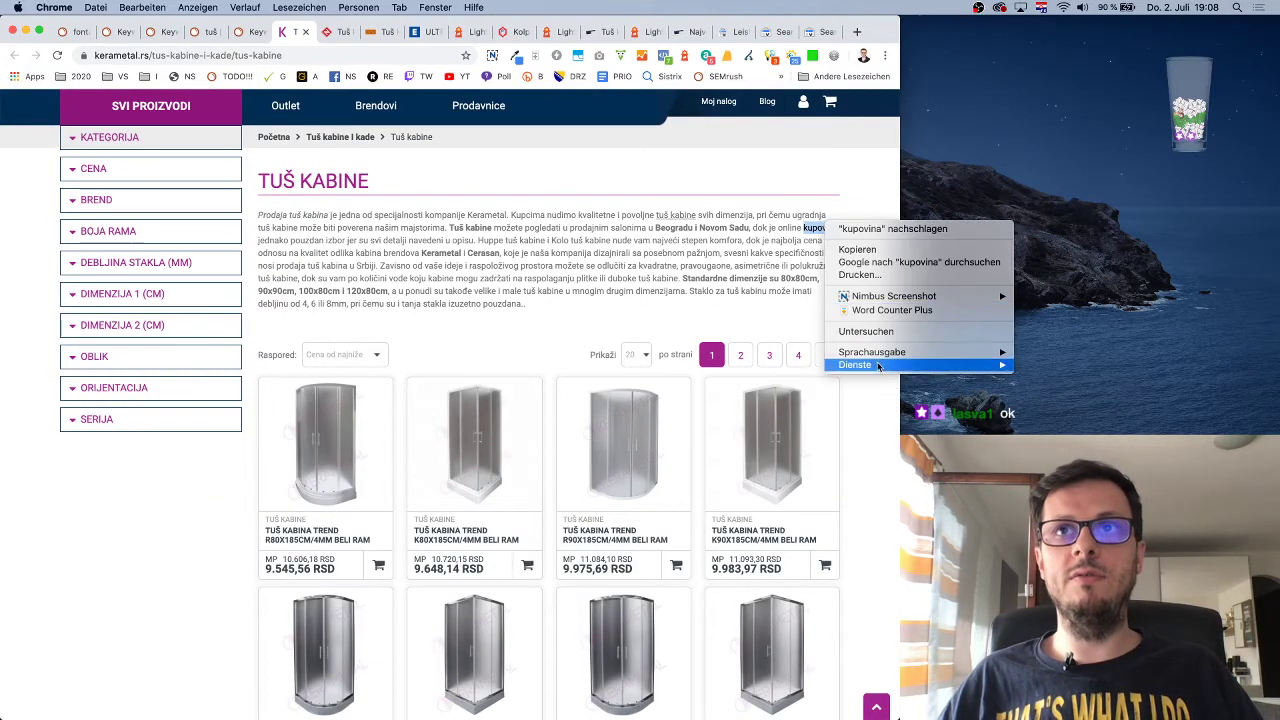
click(880, 331)
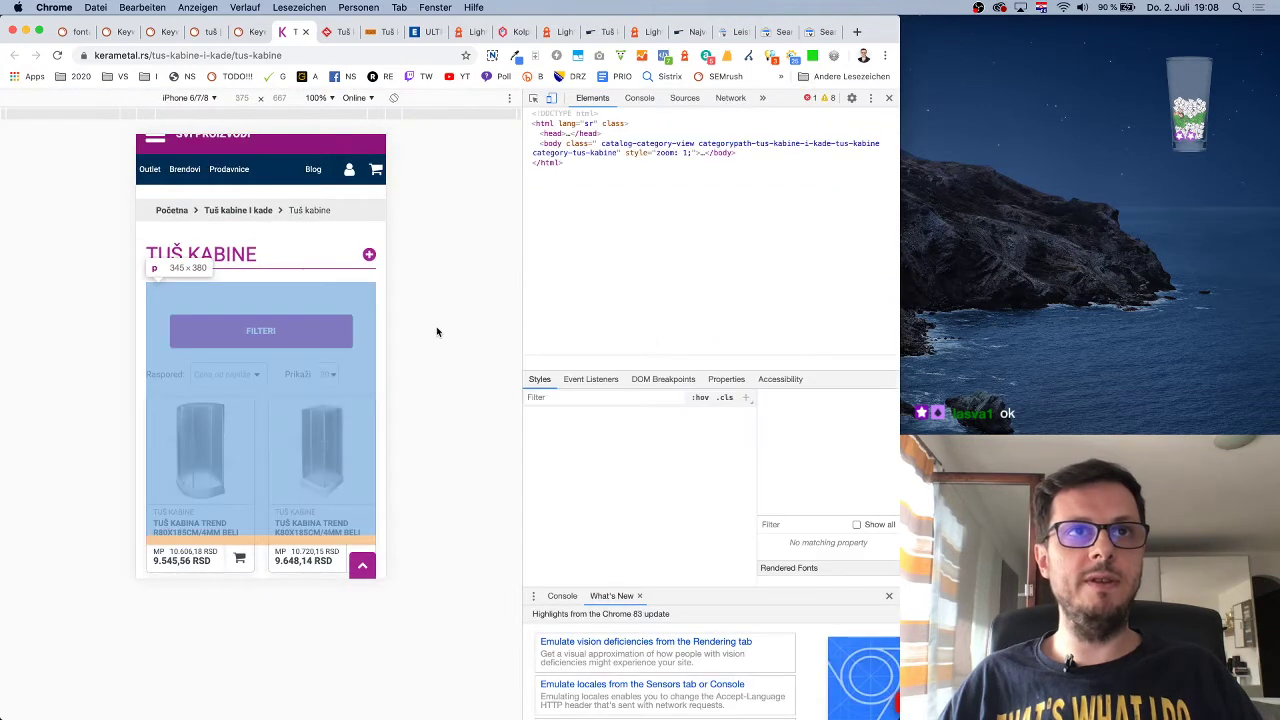
right_click(295, 237)
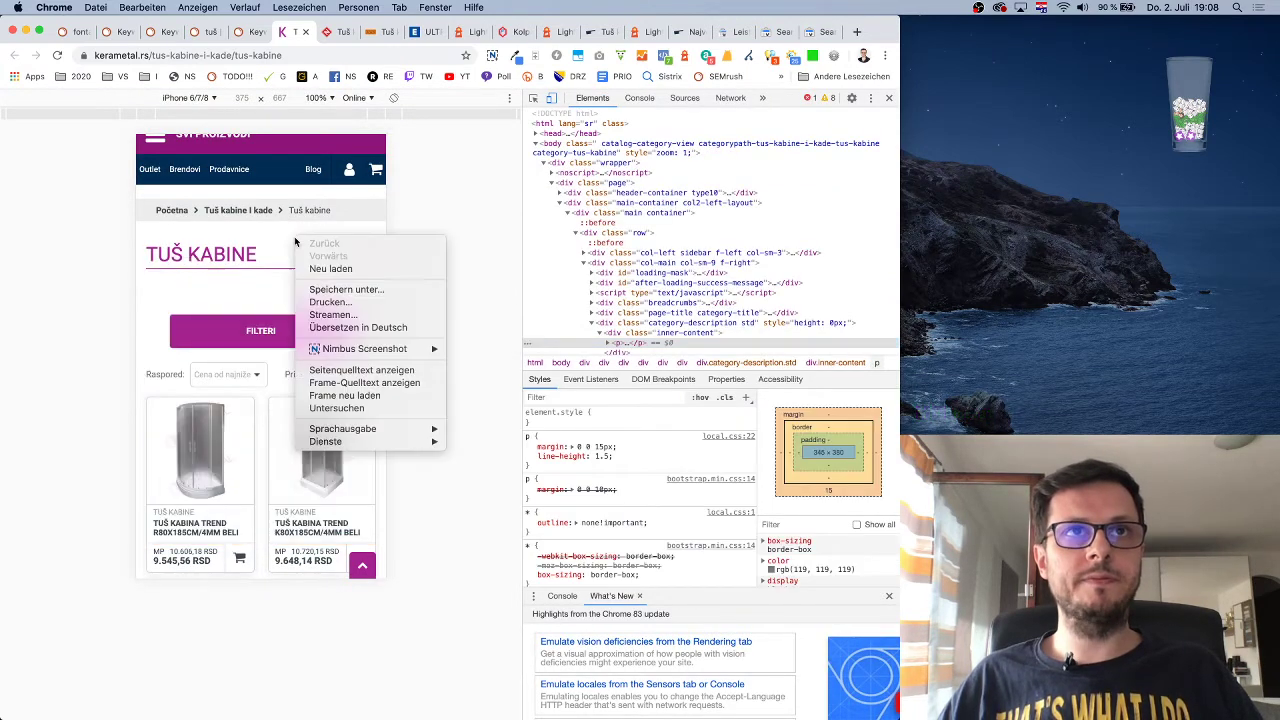
click(382, 370)
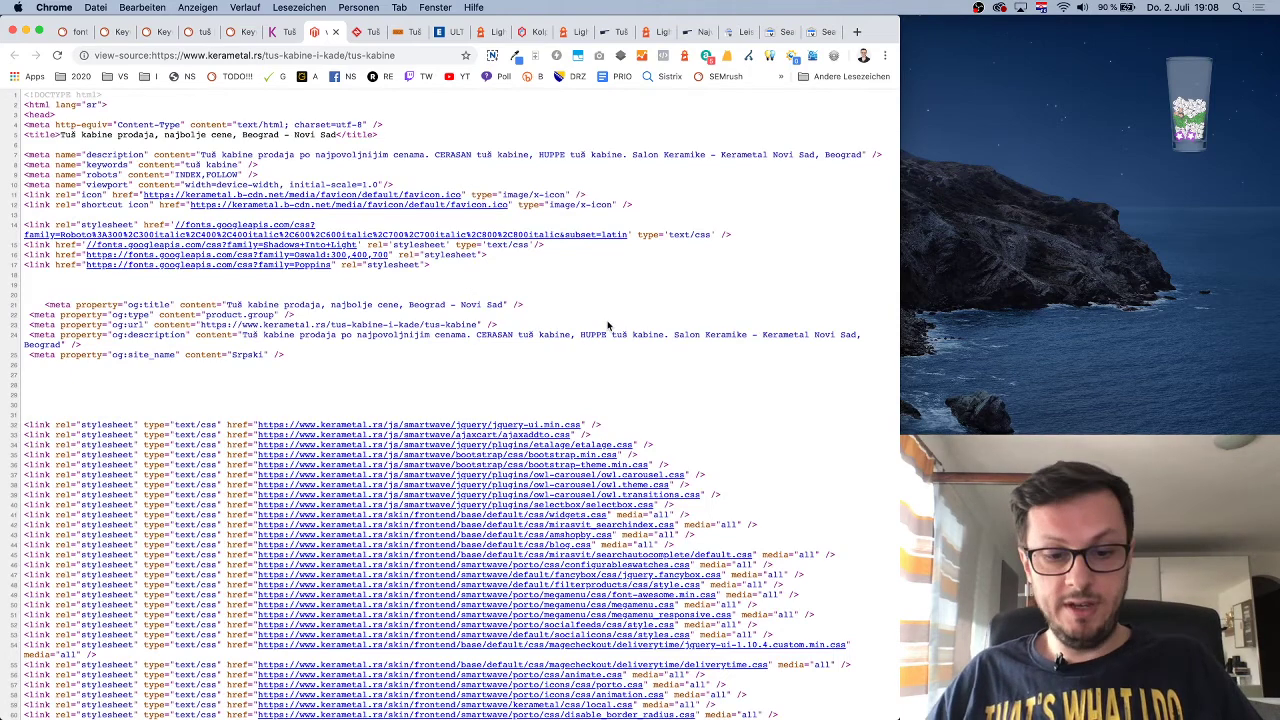
Search the page source for "iframe" and for the "<h1" heading tag
key(super+f)
text(iframe)
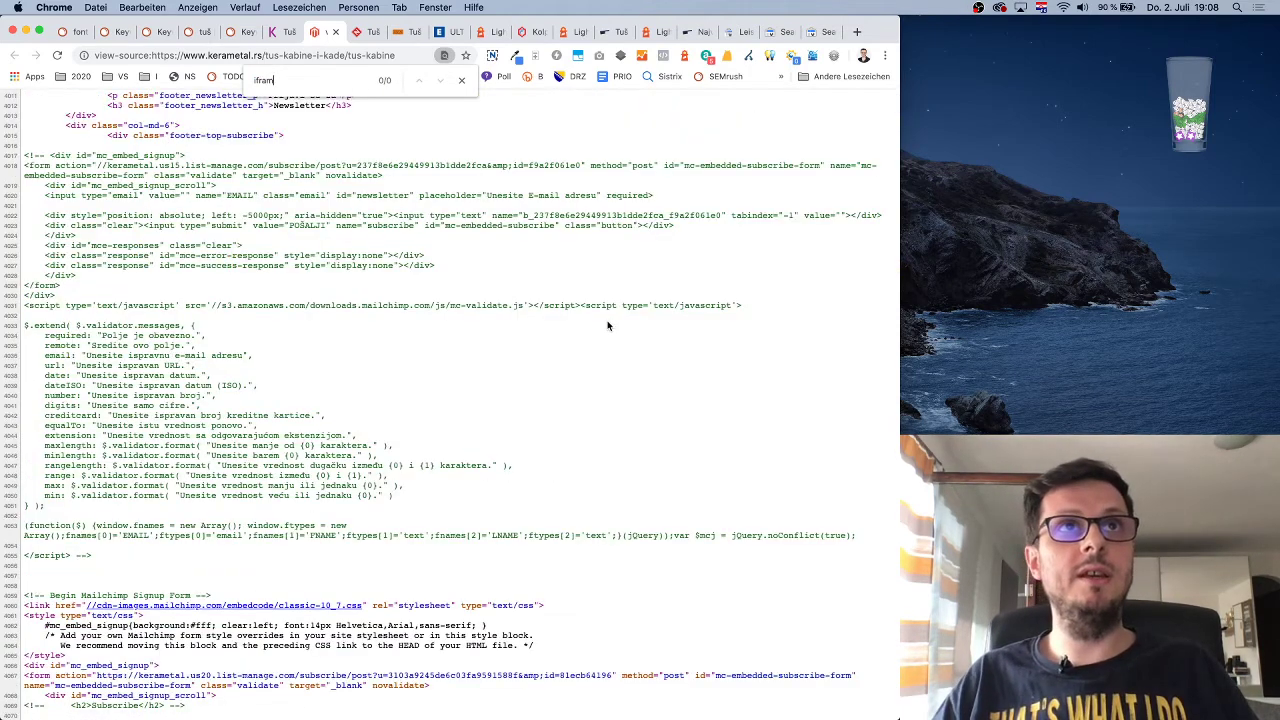
key(BackSpace)
key(BackSpace)
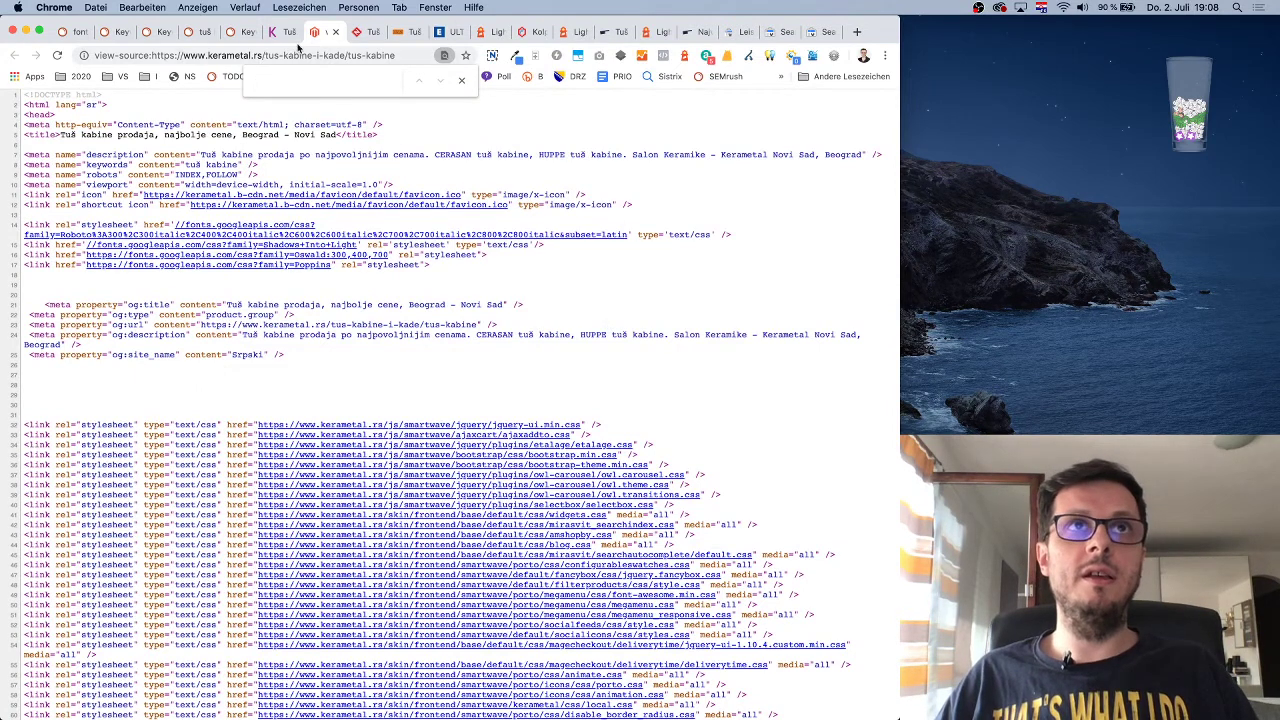
text(<h1)
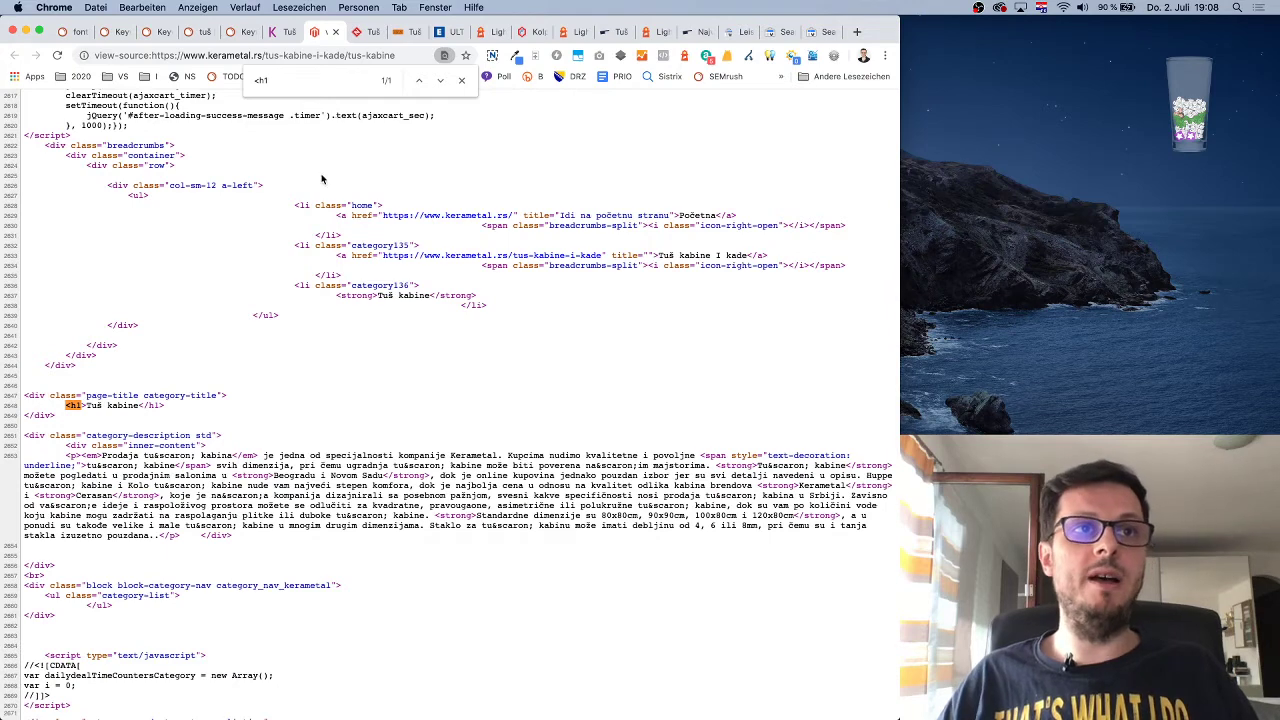
key(Escape)
Review the technologies Wappalyzer lists for the Kerametal category page and close its overview
click(277, 37)
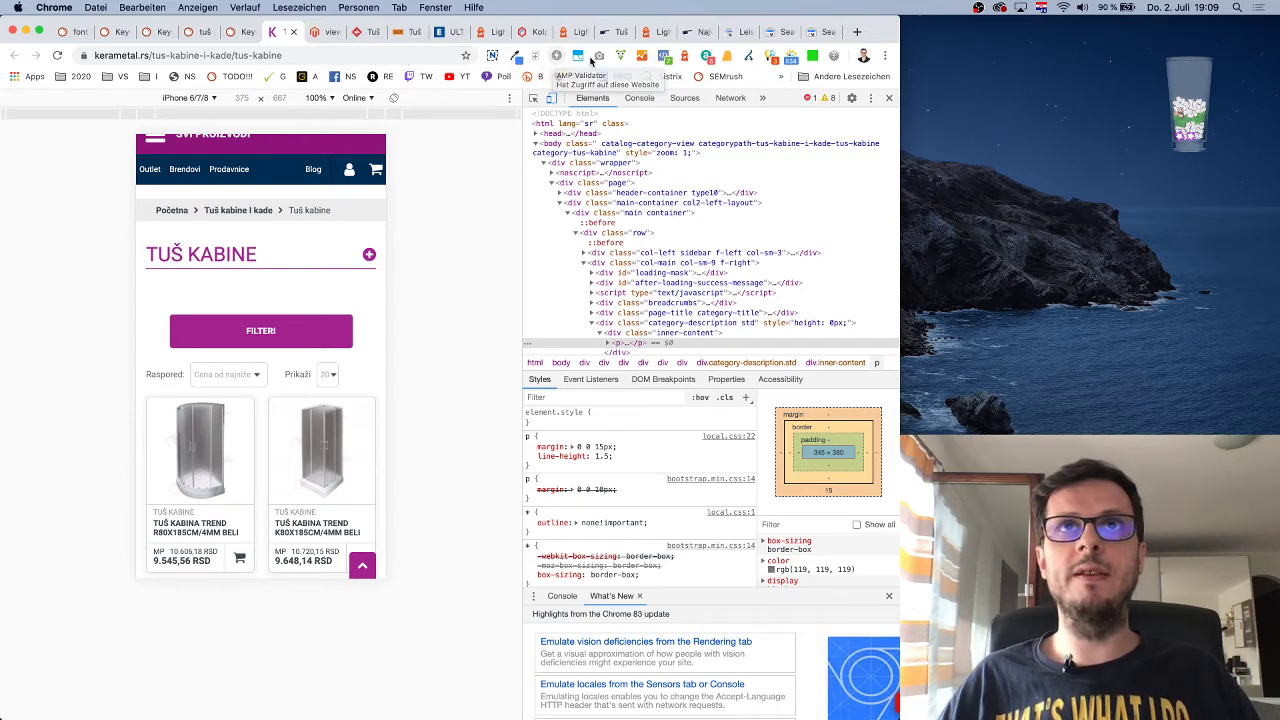
click(621, 56)
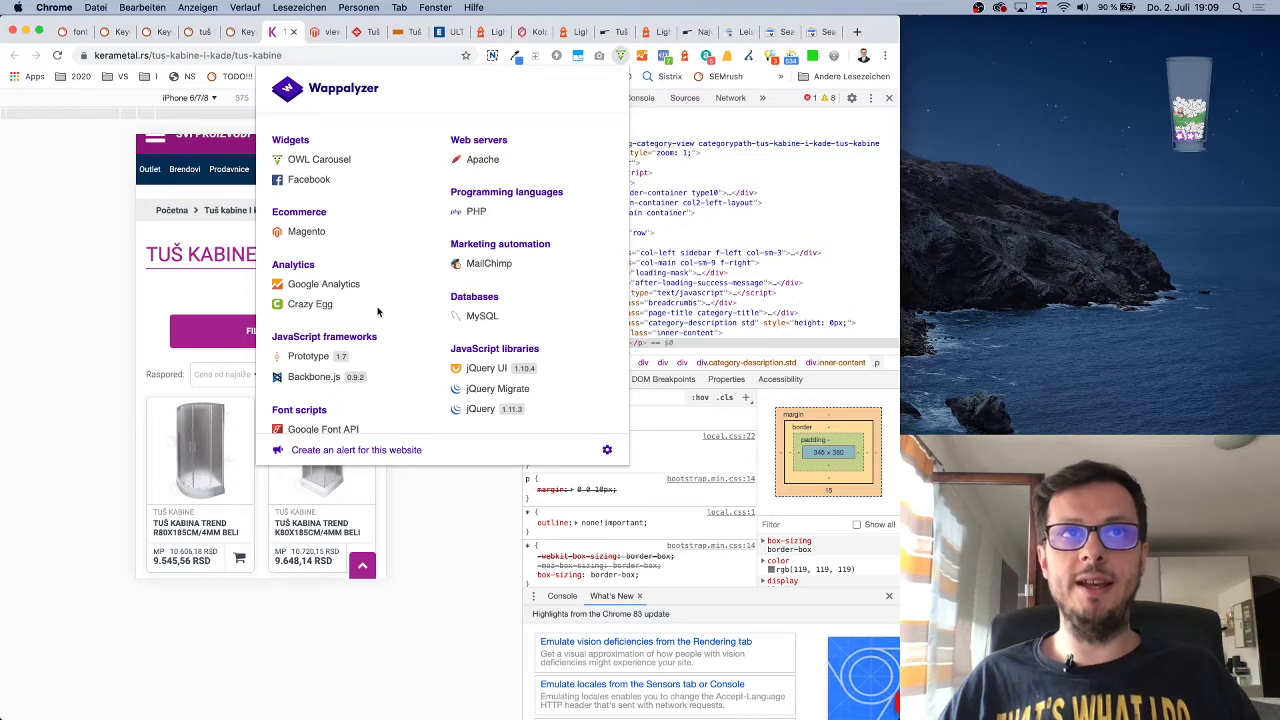
scroll(378, 312, down, 2)
scroll(393, 306, up, 2)
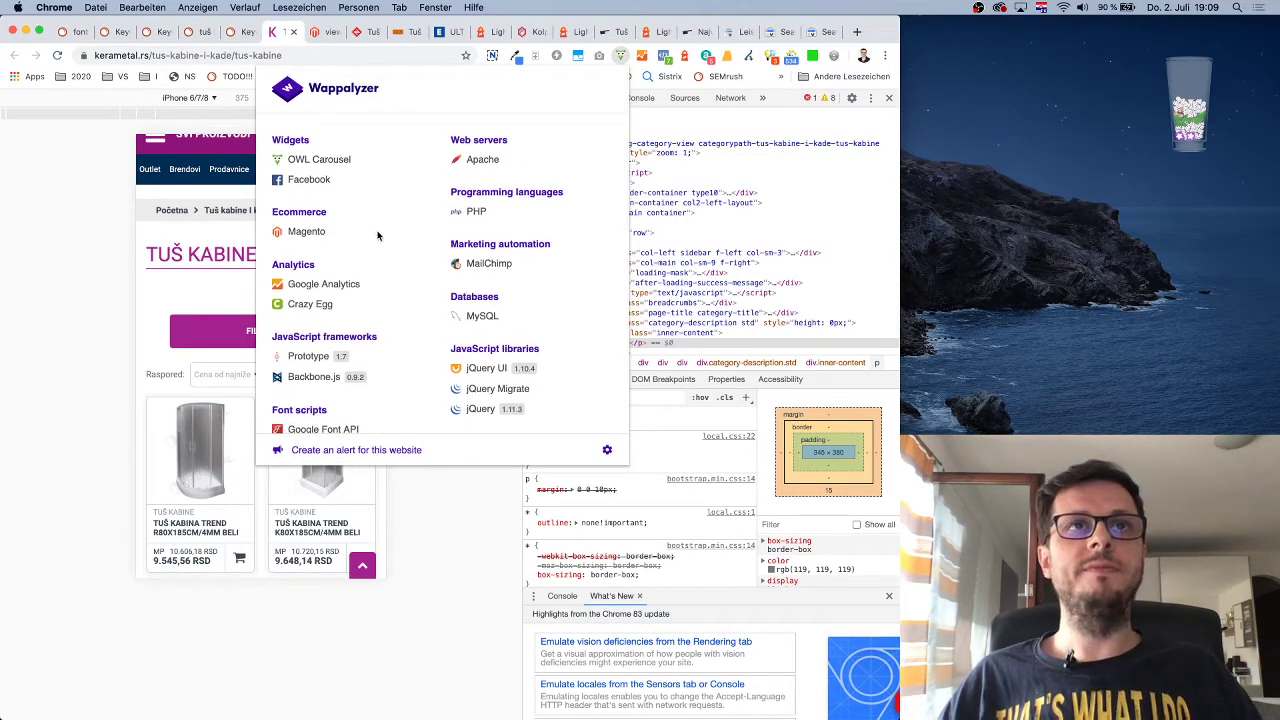
scroll(386, 240, down, 2)
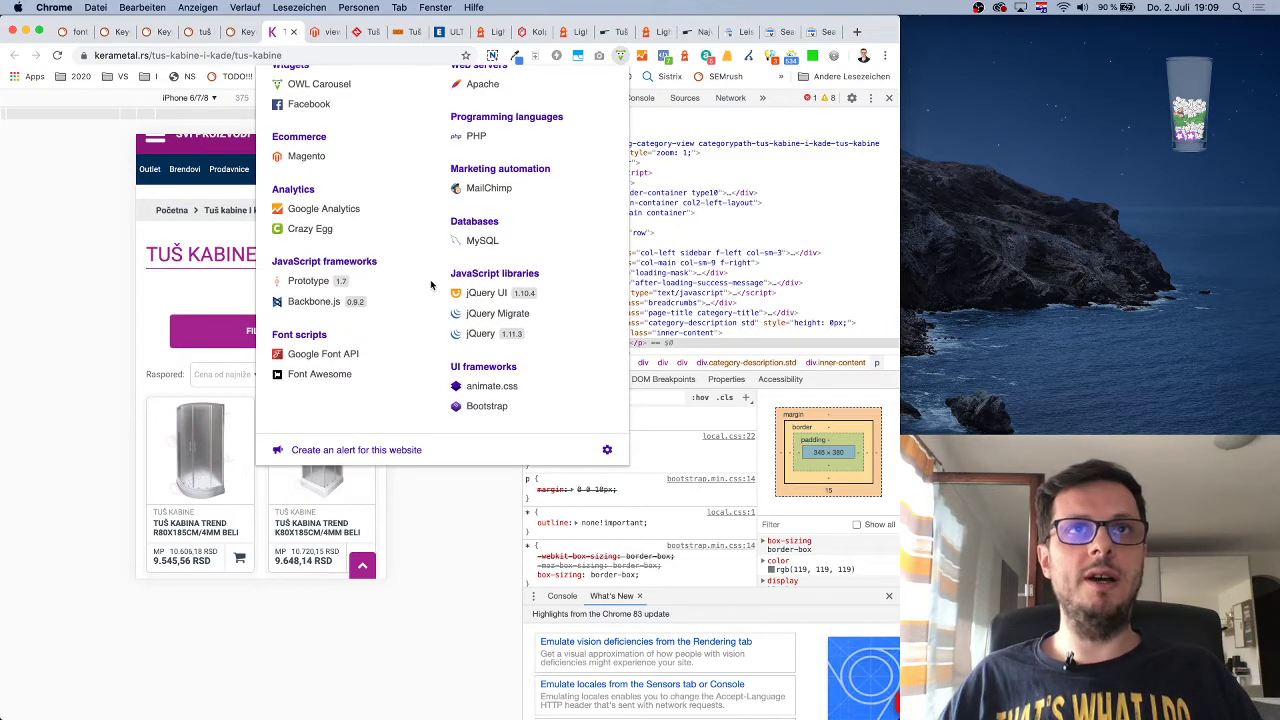
scroll(470, 305, up, 2)
click(88, 206)
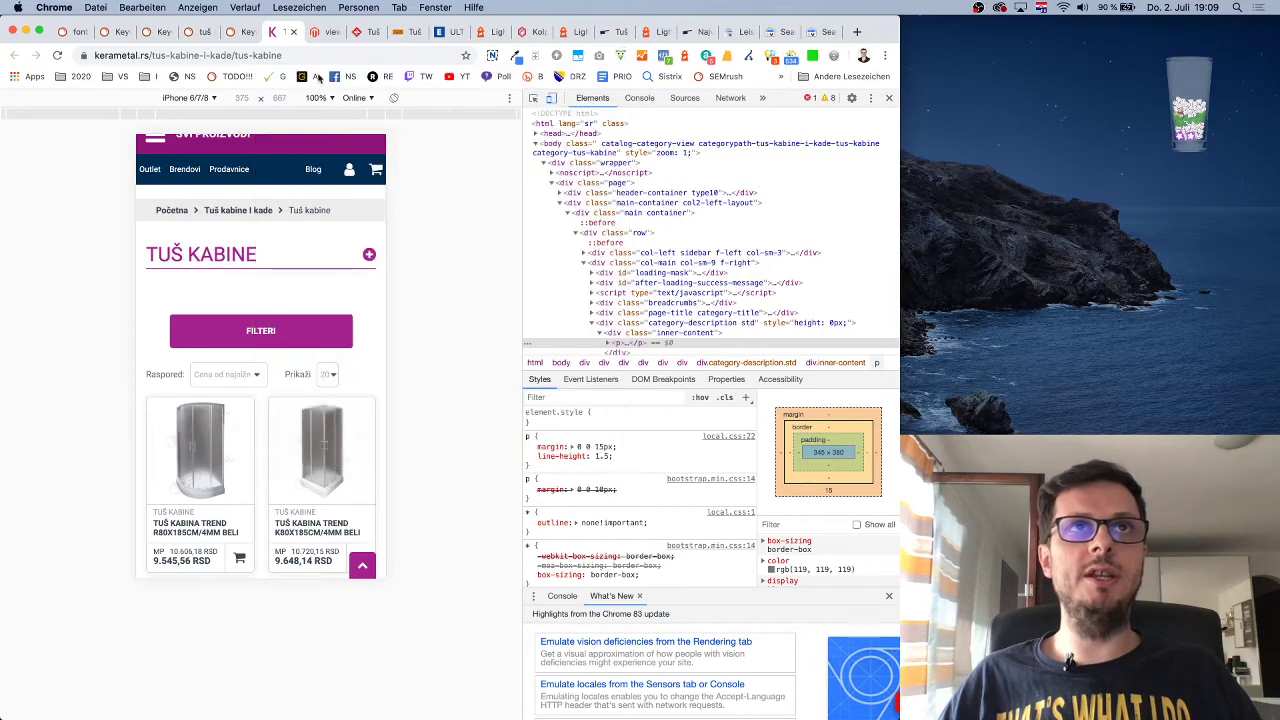
Search the page source for the description block's class name "inner-content"
key(super+f)
click(315, 32)
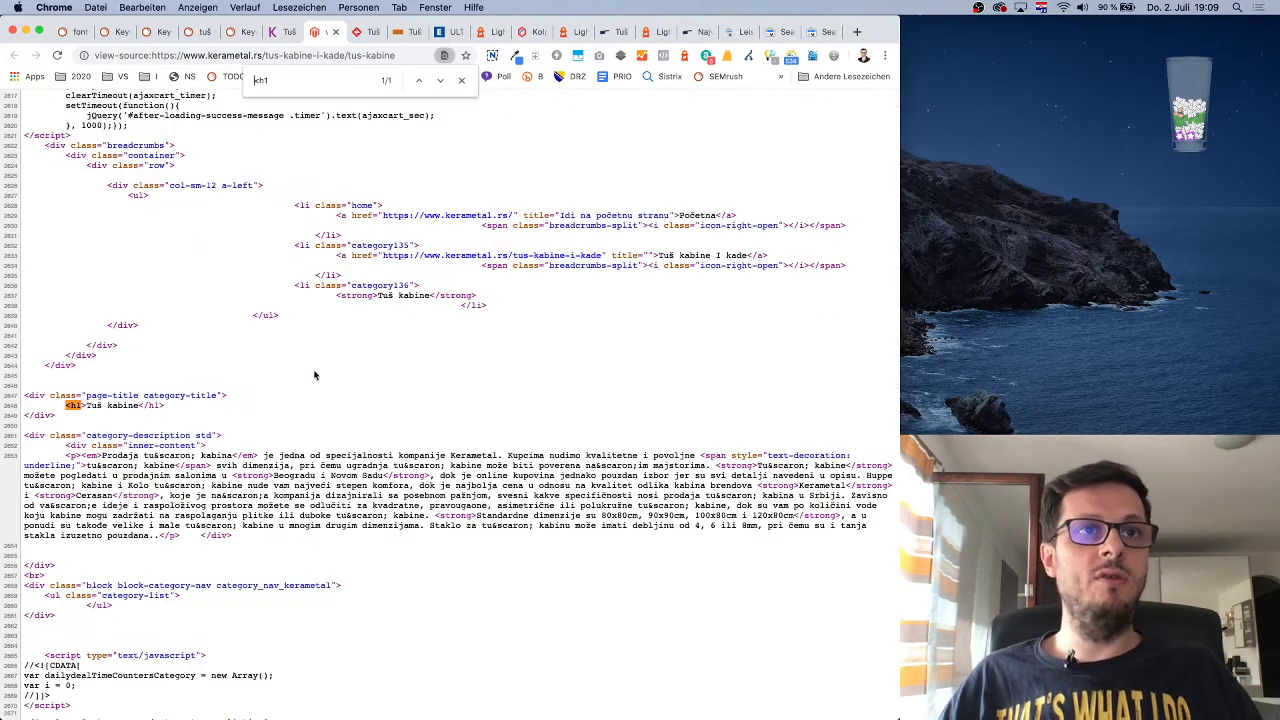
scroll(313, 371, down, 2)
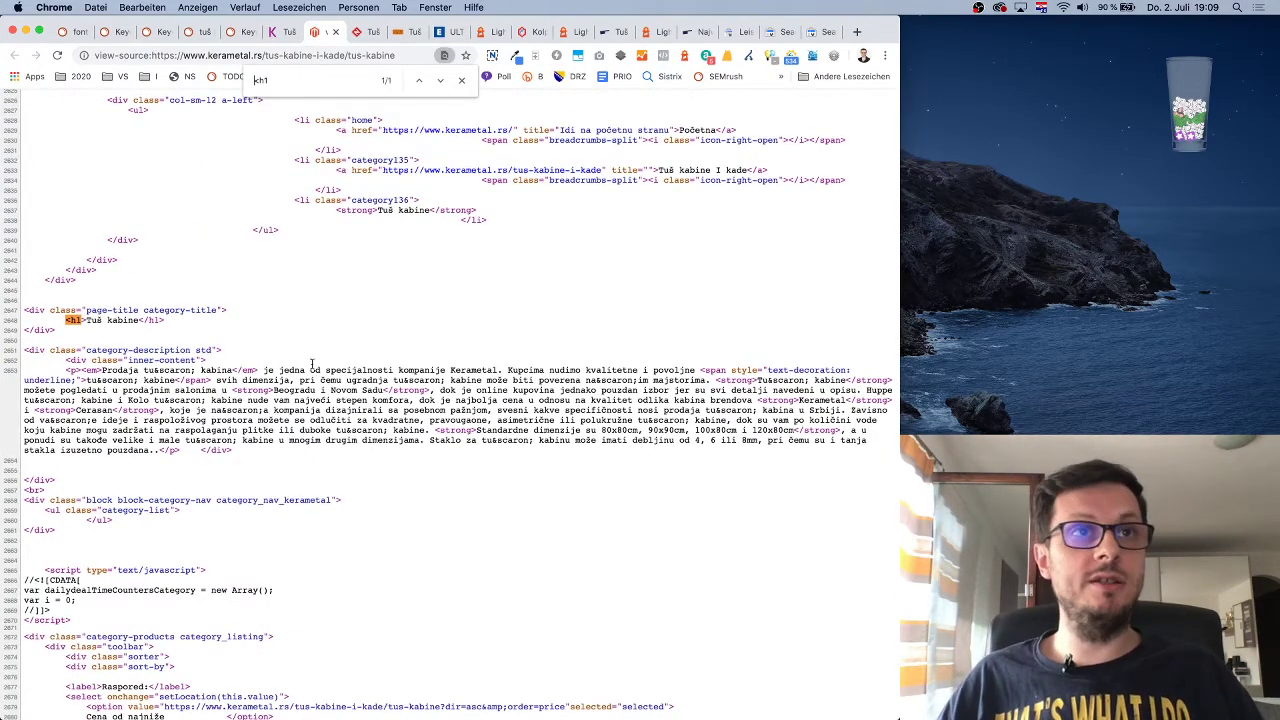
drag(55, 350, 150, 353)
click(128, 360)
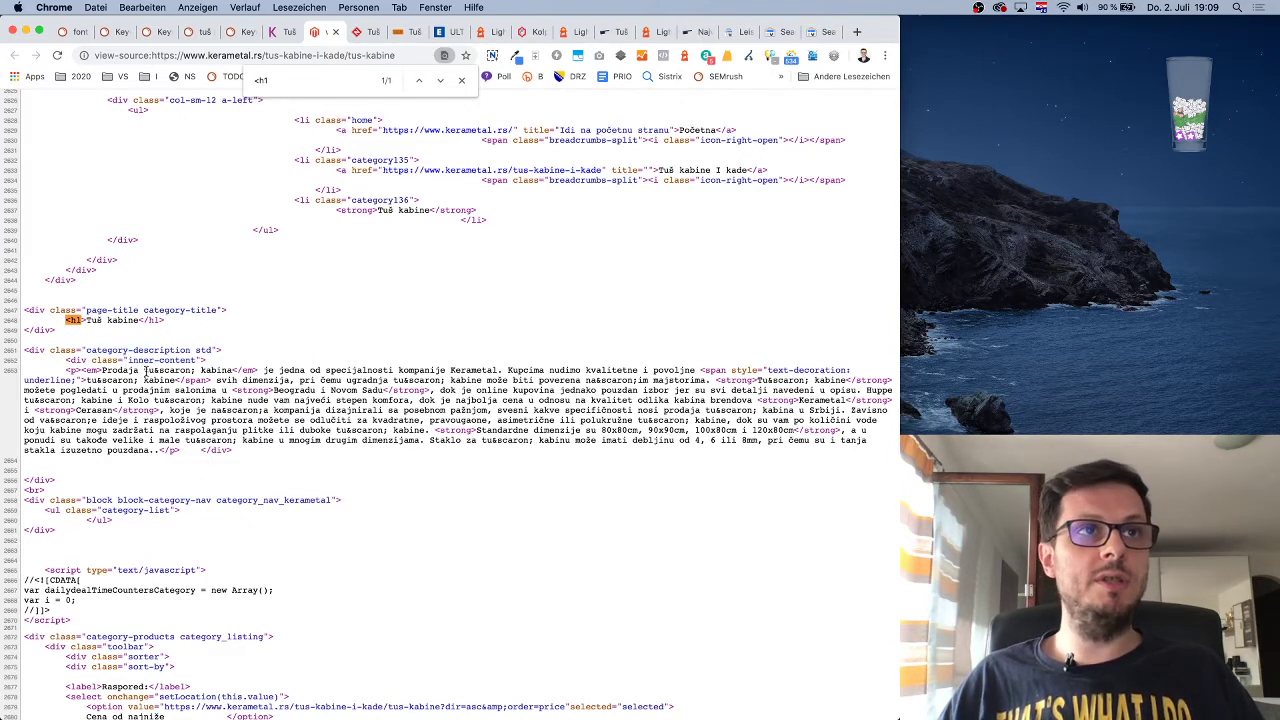
drag(128, 360, 178, 358)
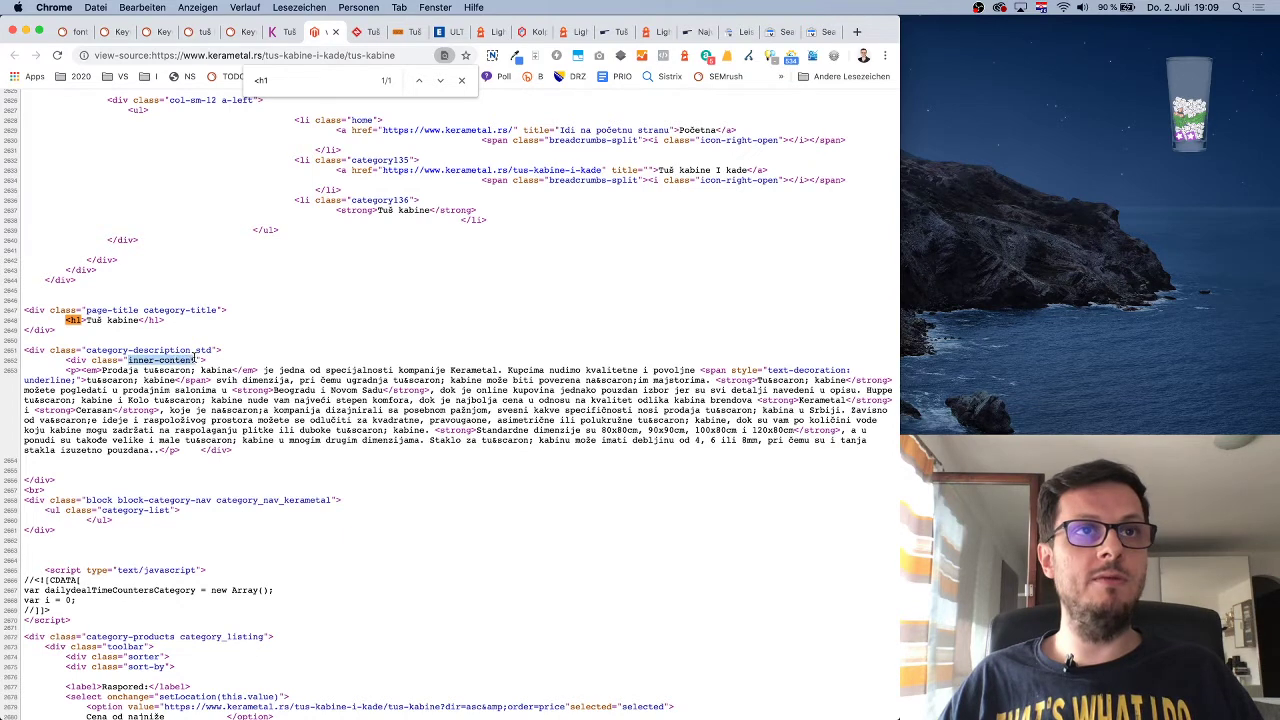
key(cmd+c)
key(cmd+f)
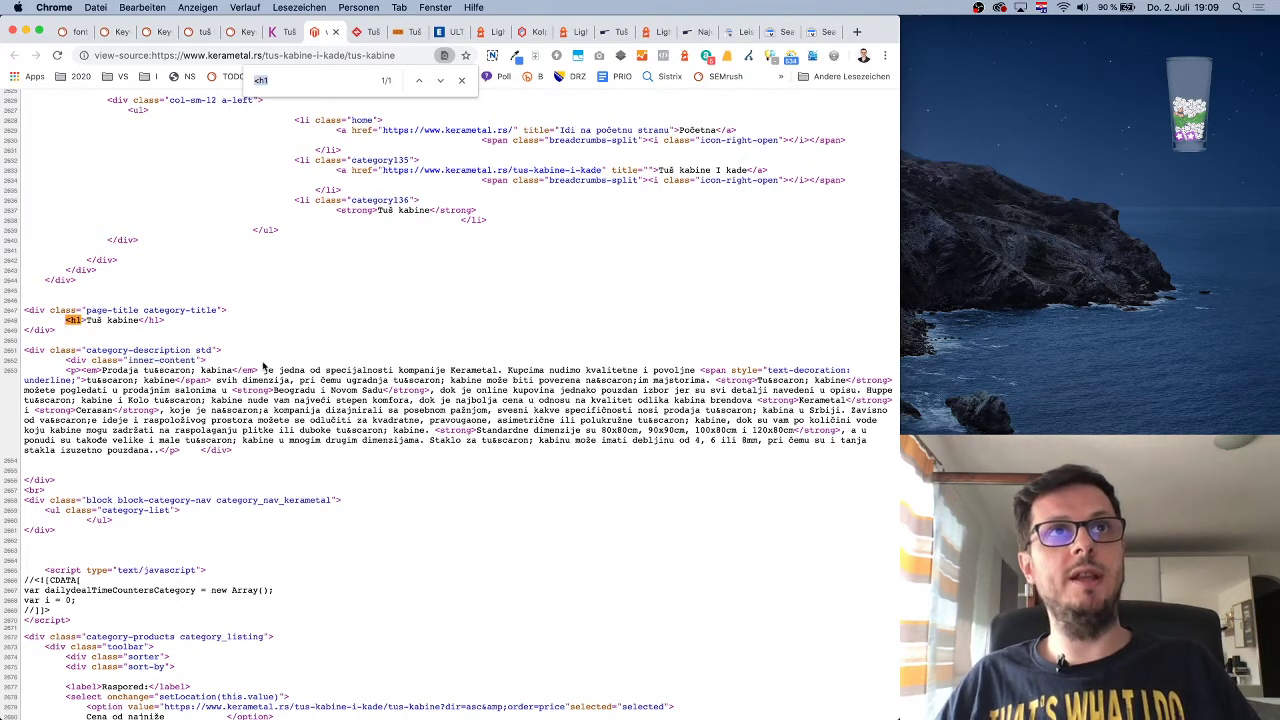
key(cmd+v)
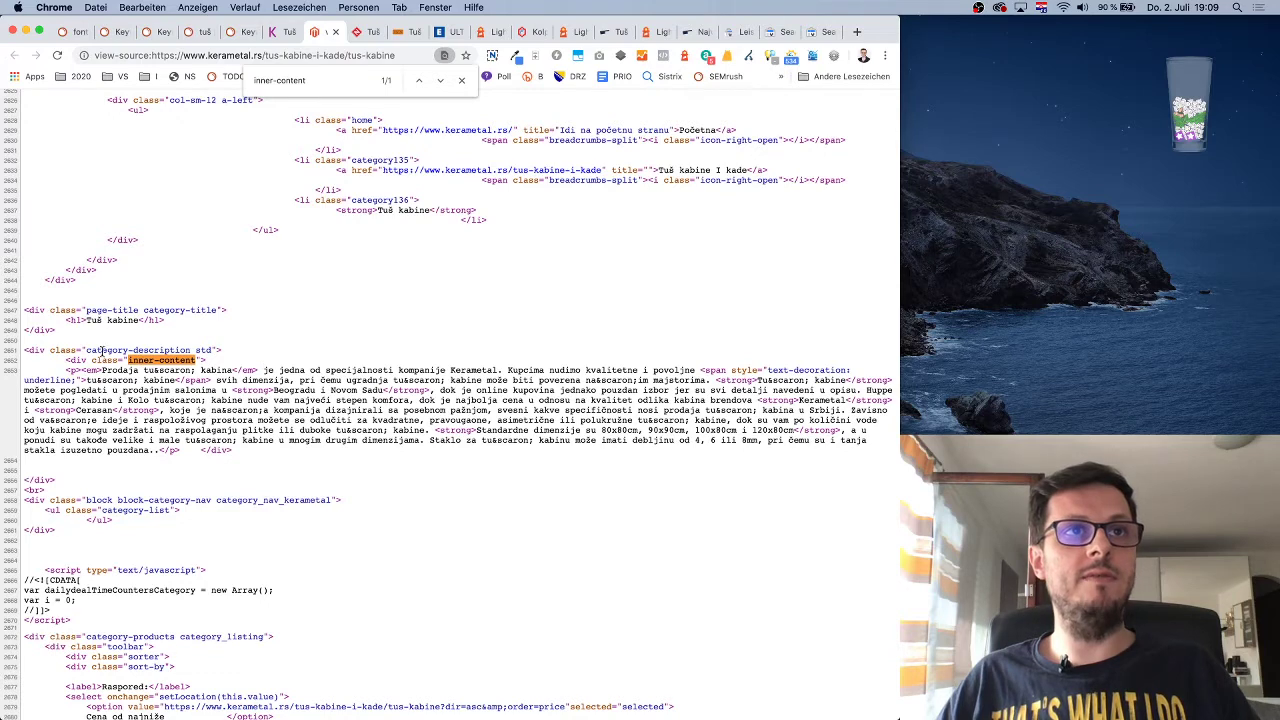
Search the page source for the description's class names "category-description std" and "std", and close the search
drag(106, 349, 198, 350)
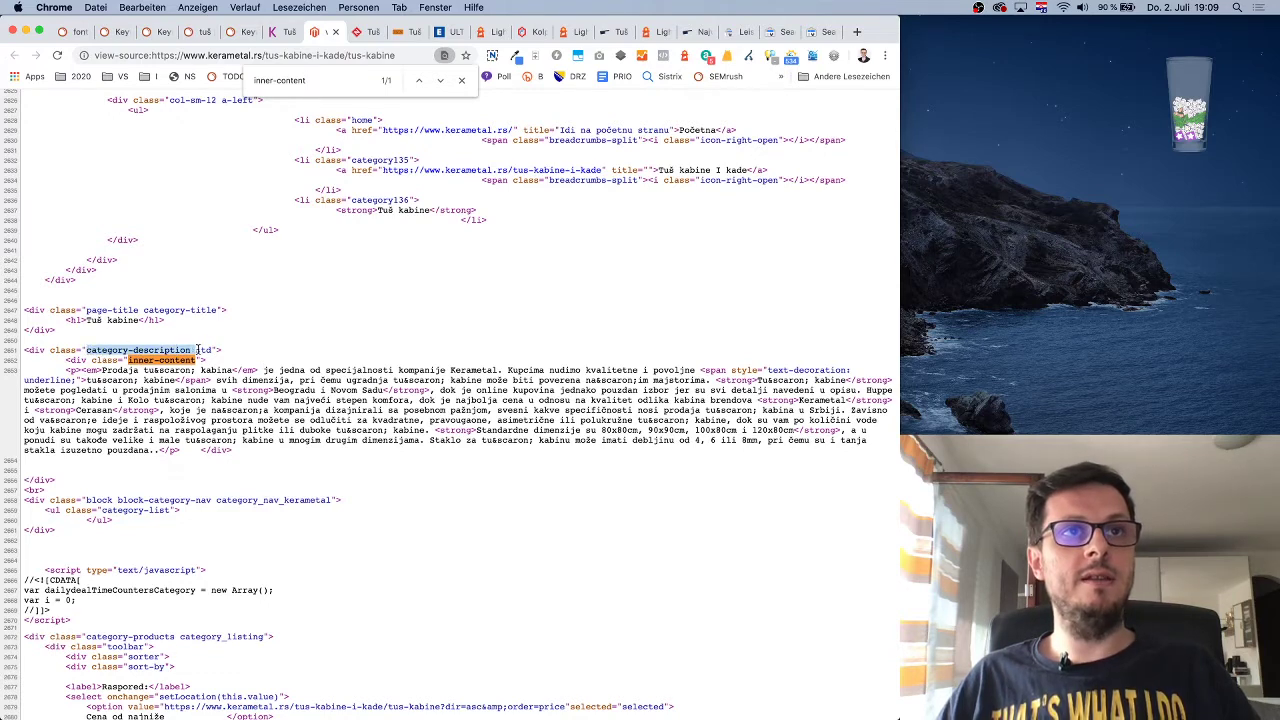
key(super+c)
key(super+f)
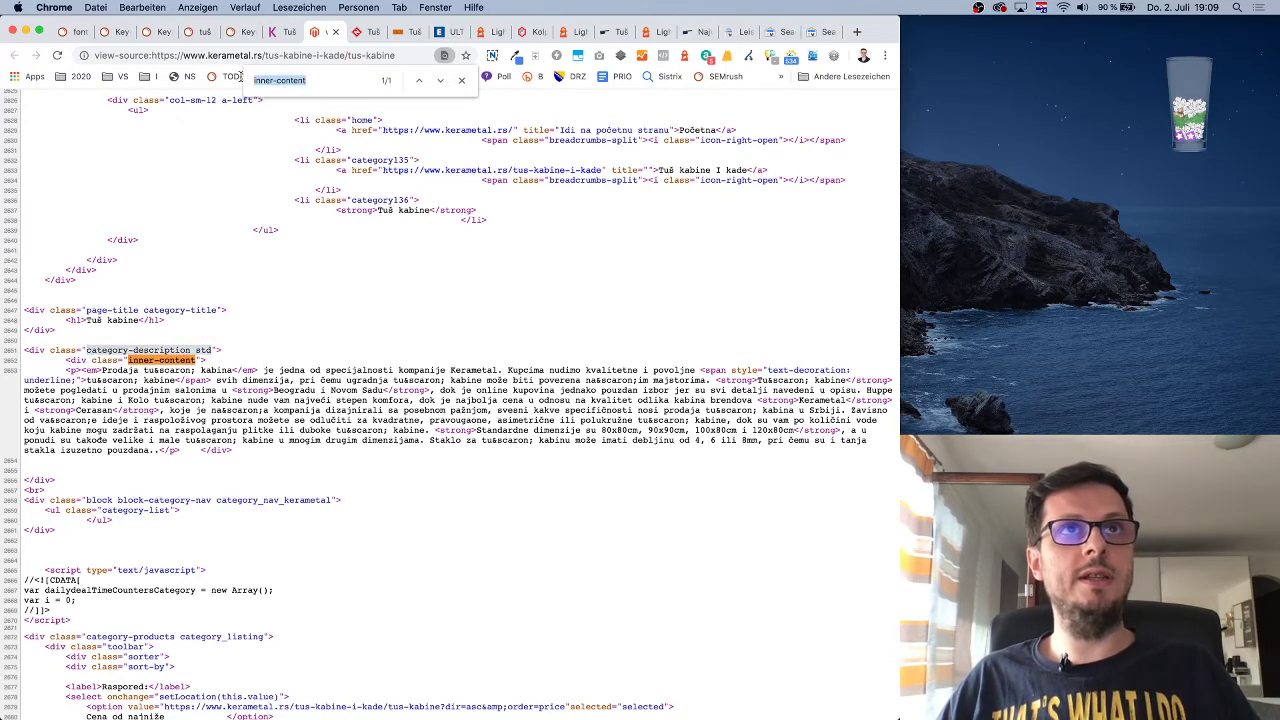
key(super+v)
key(BackSpace)
key(BackSpace)
key(BackSpace)
key(BackSpace)
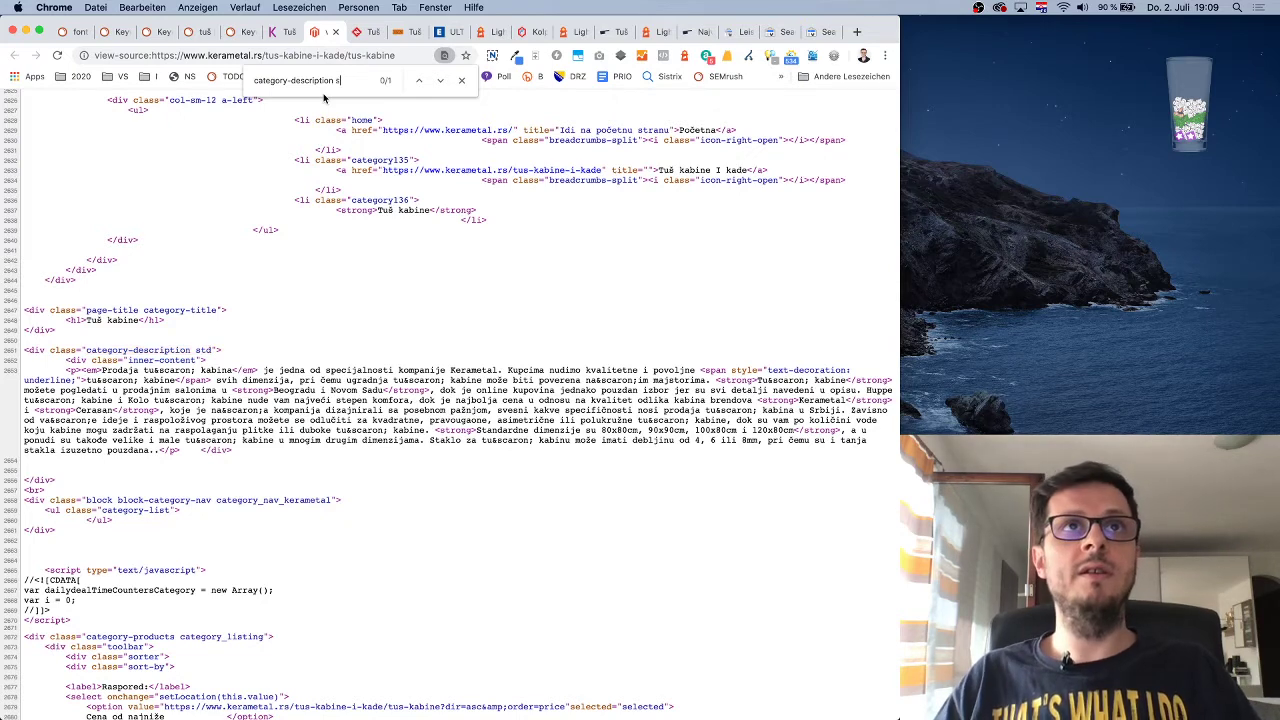
key(super+a)
text(std)
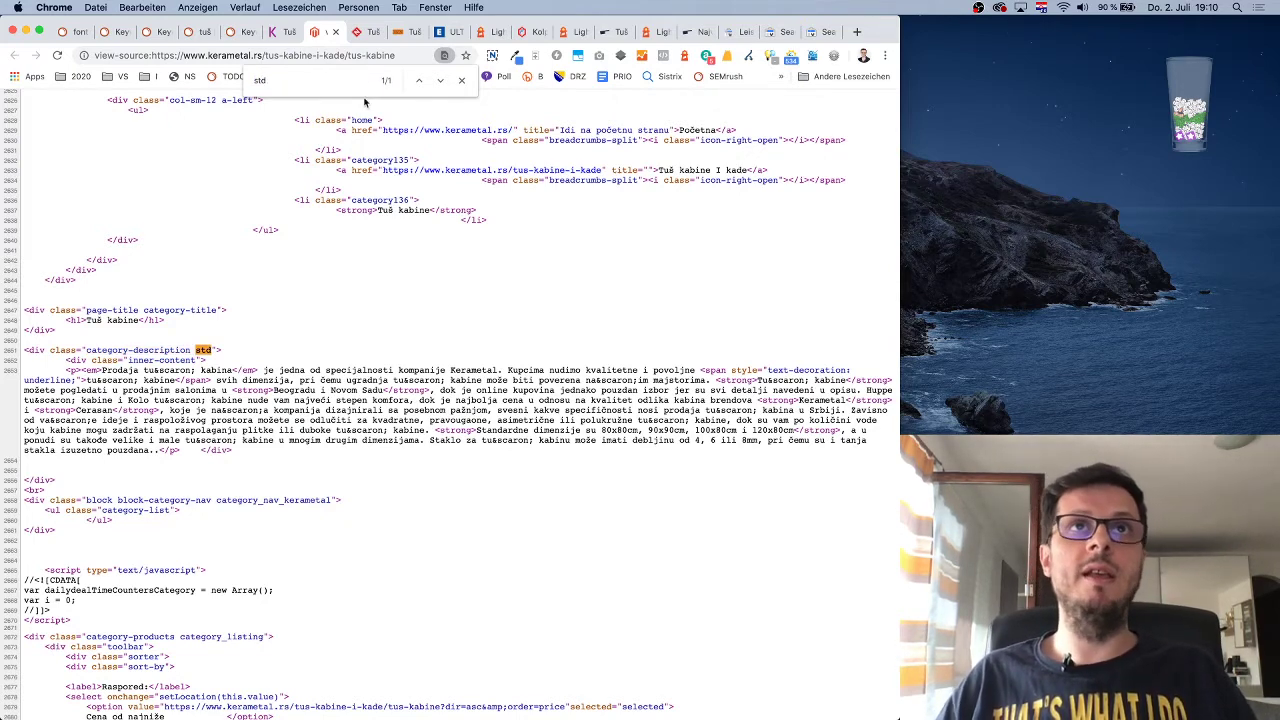
click(461, 80)
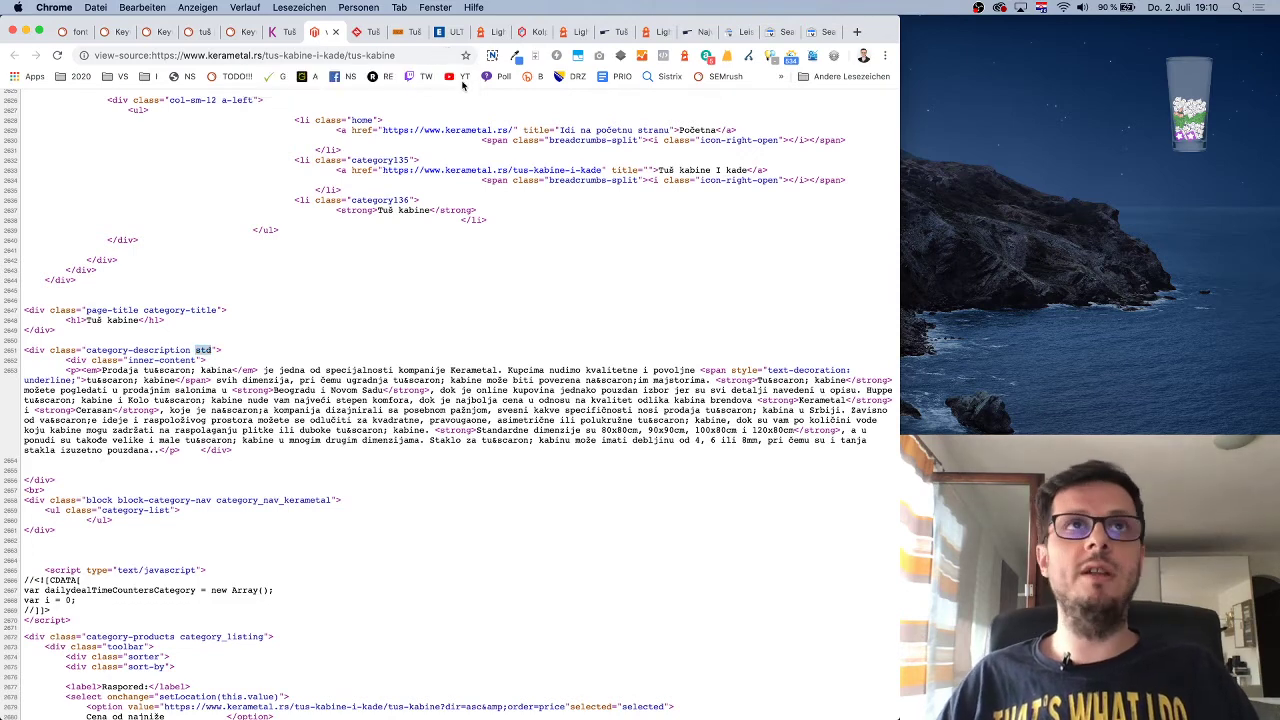
Examine the CSS rules applied to the description paragraph on the Kerametal category page in the developer tools
click(284, 37)
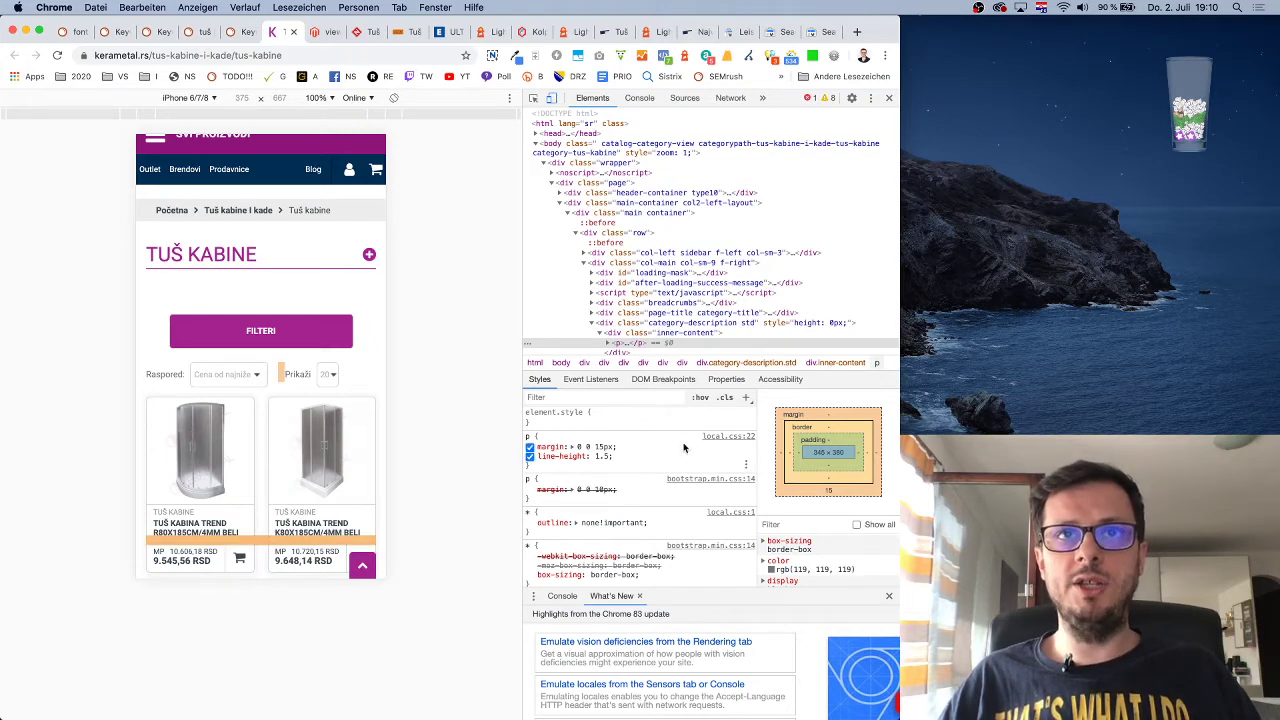
scroll(684, 448, down, 5)
scroll(682, 448, up, 5)
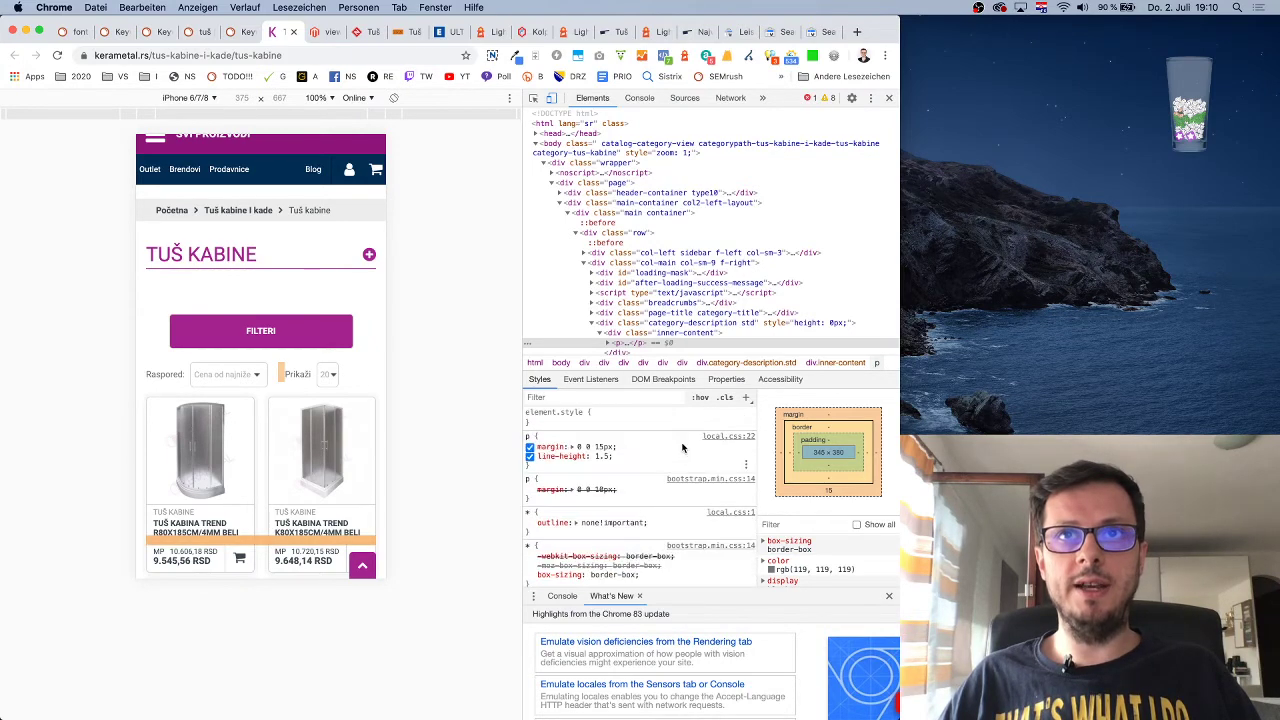
scroll(683, 448, down, 5)
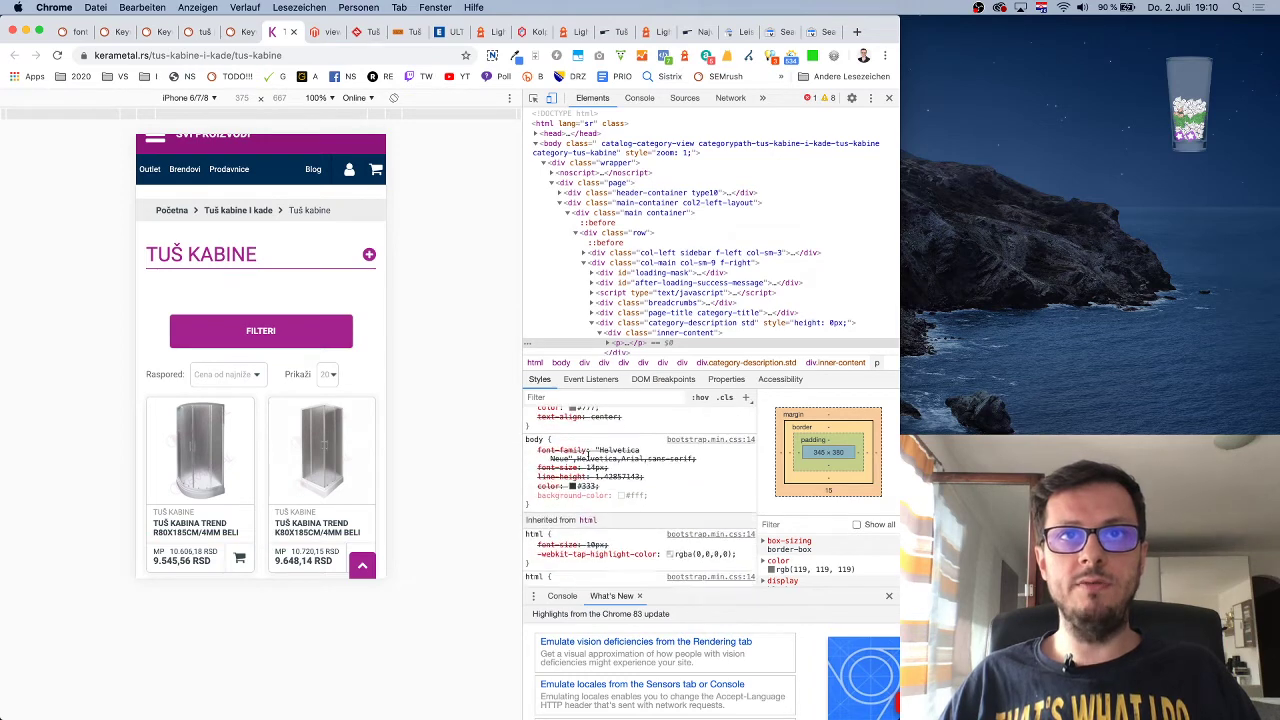
scroll(589, 459, up, 5)
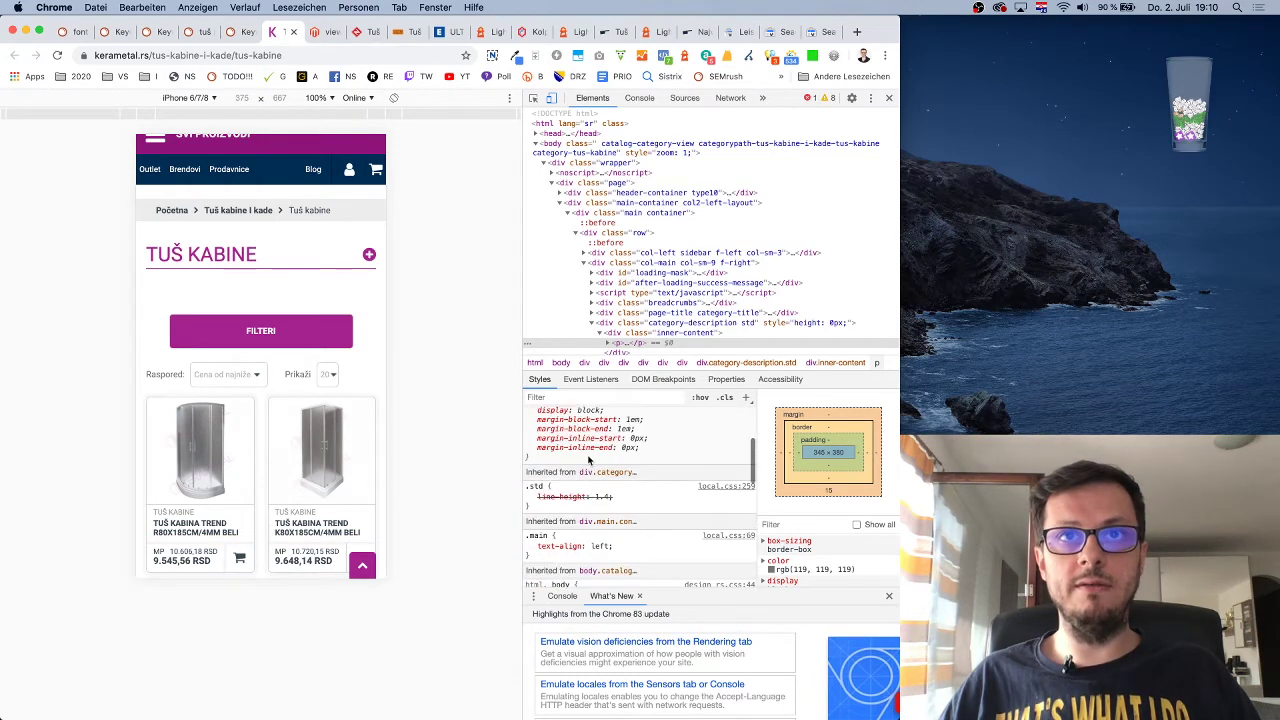
scroll(585, 496, down, 5)
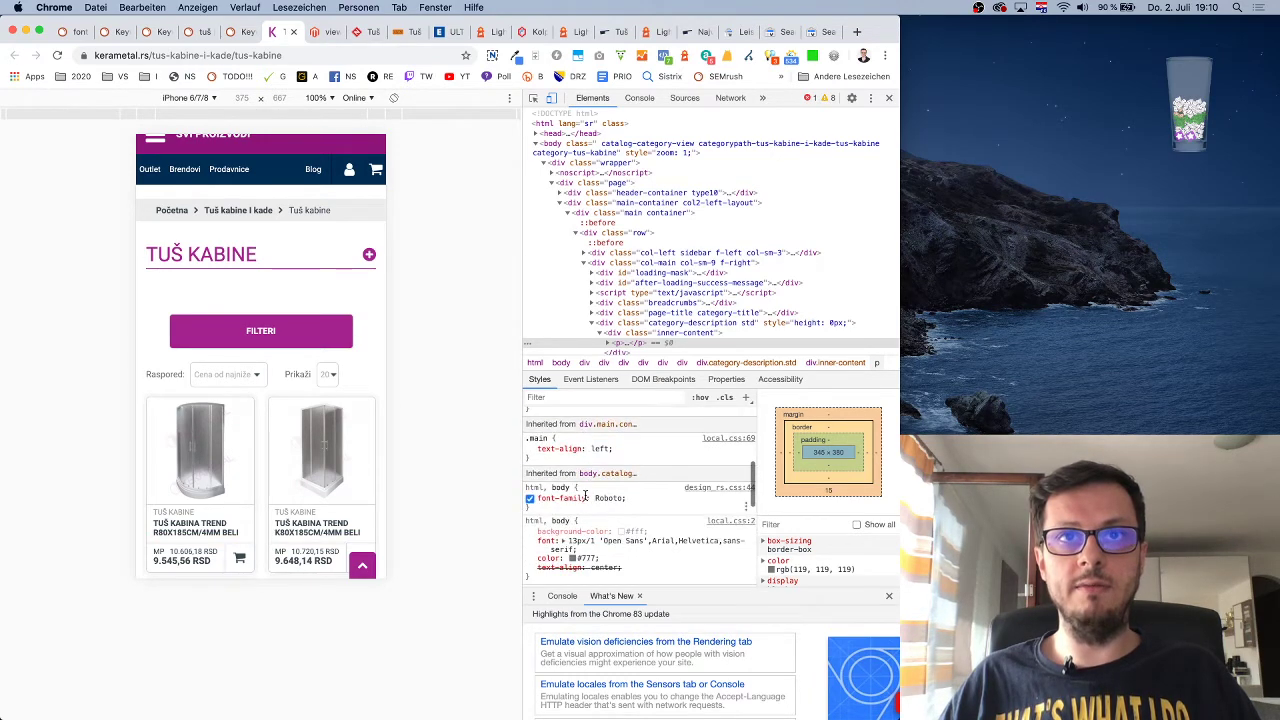
scroll(585, 496, down, 3)
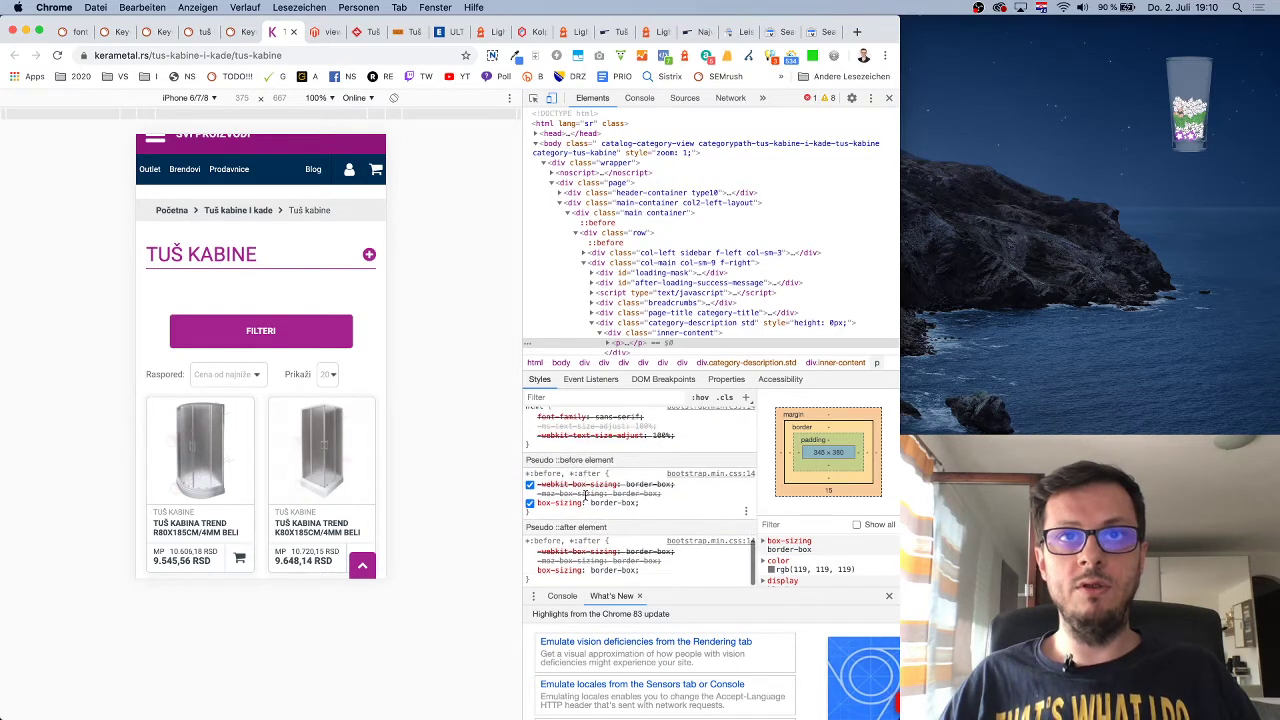
scroll(585, 496, up, 10)
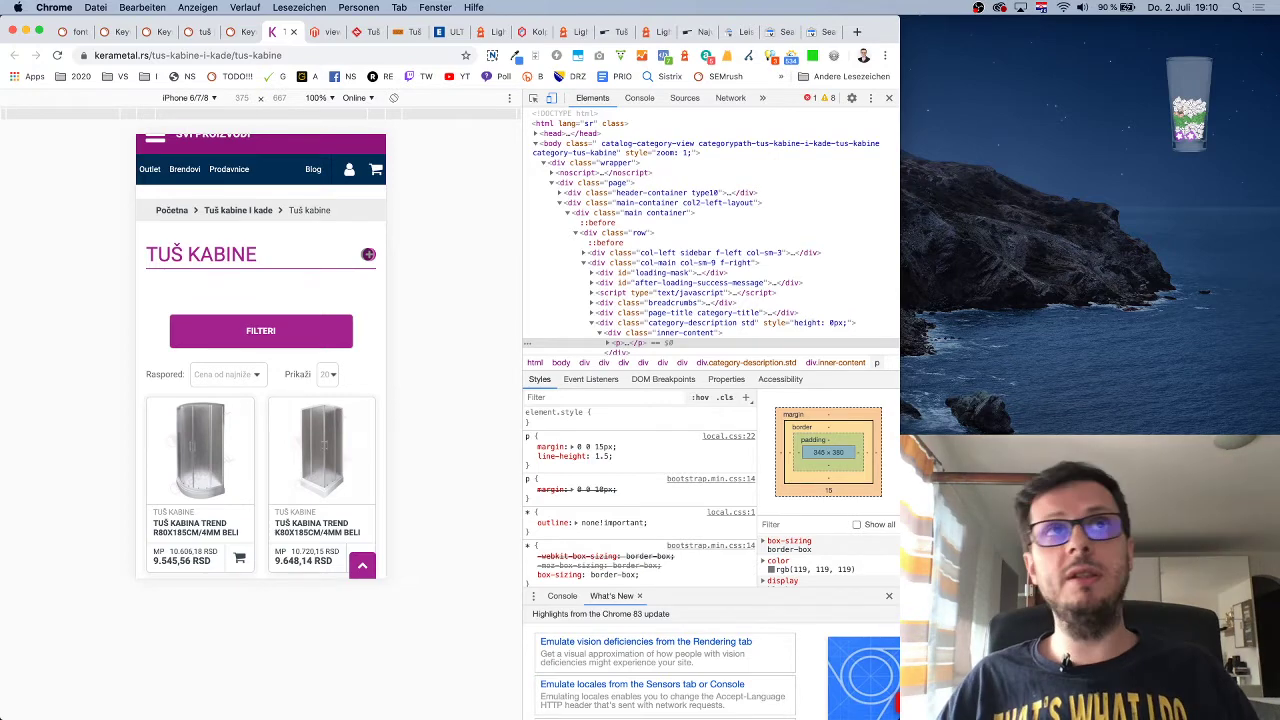
Close the developer tools and test collapsing and expanding the Tuš kabine description through its heading in the desktop layout
click(368, 254)
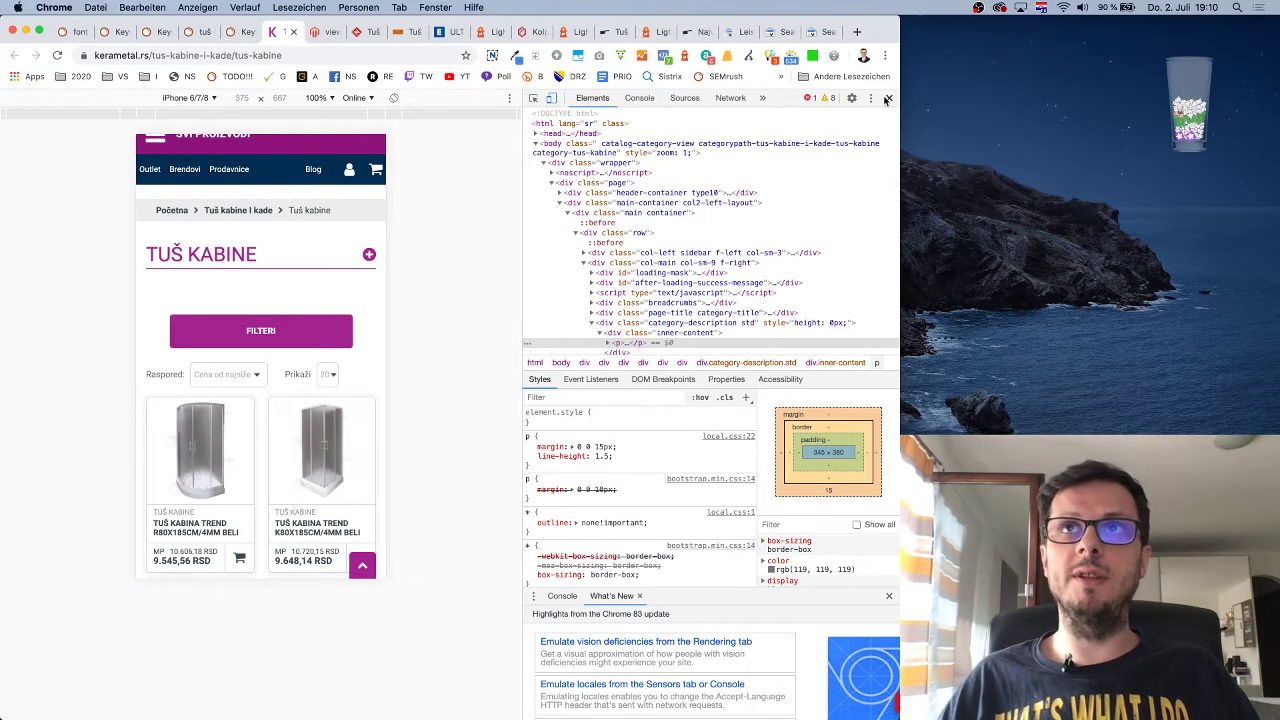
click(886, 99)
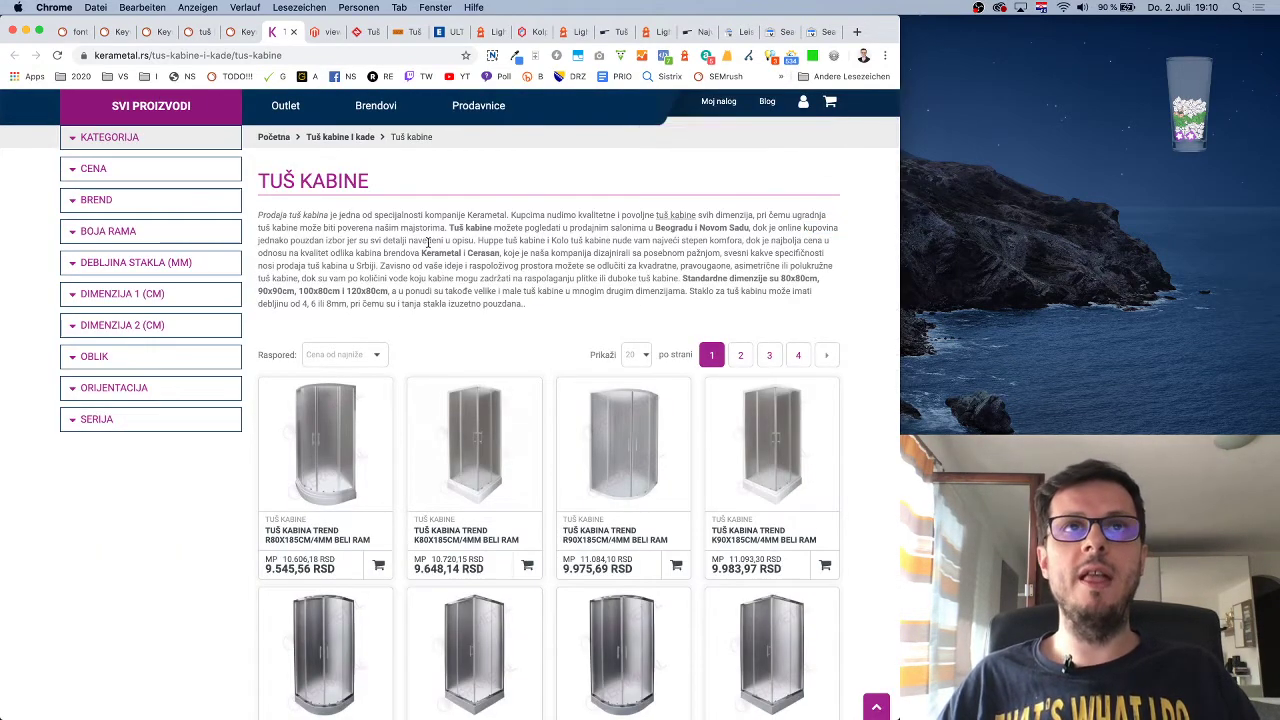
triple_click(272, 182)
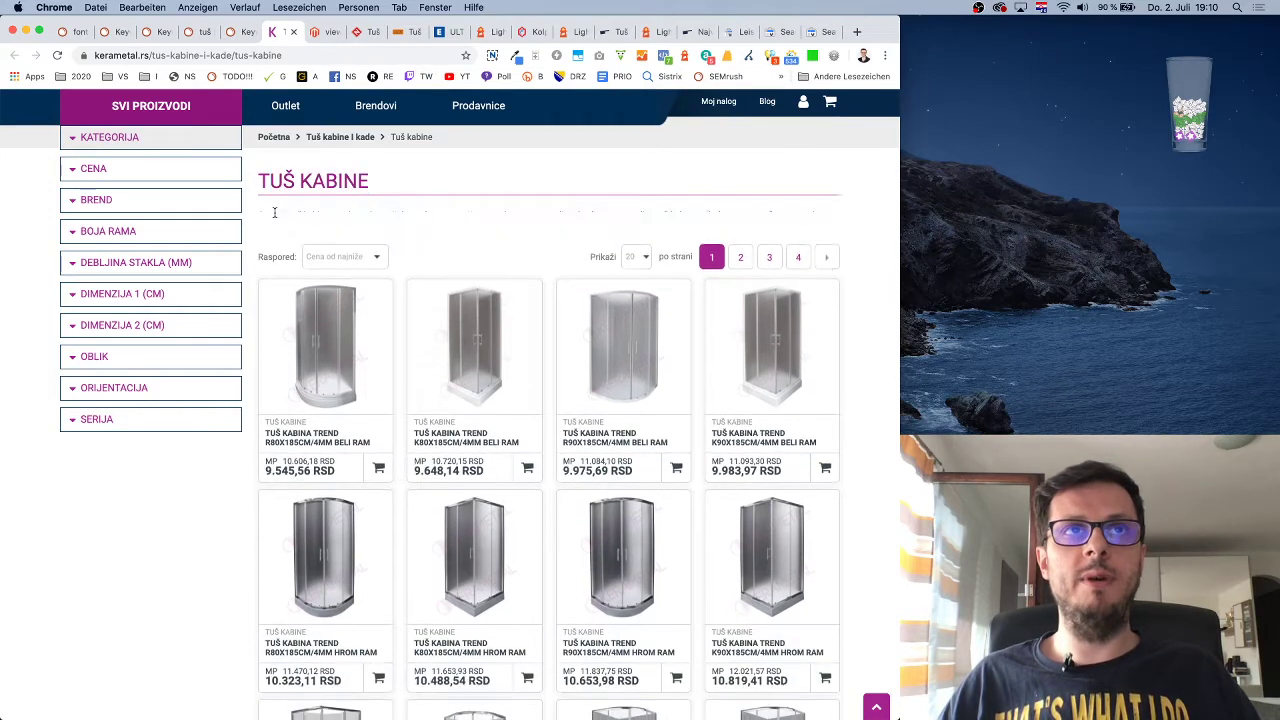
drag(274, 212, 441, 240)
click(522, 220)
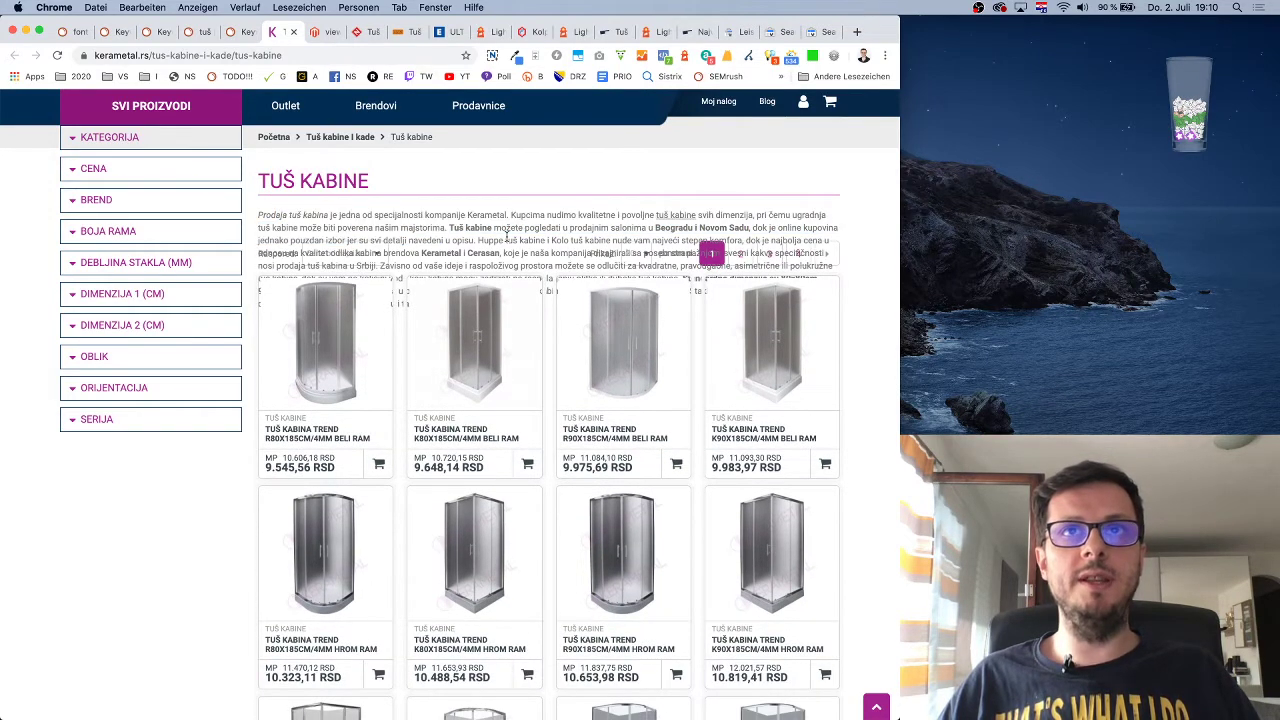
drag(346, 226, 463, 254)
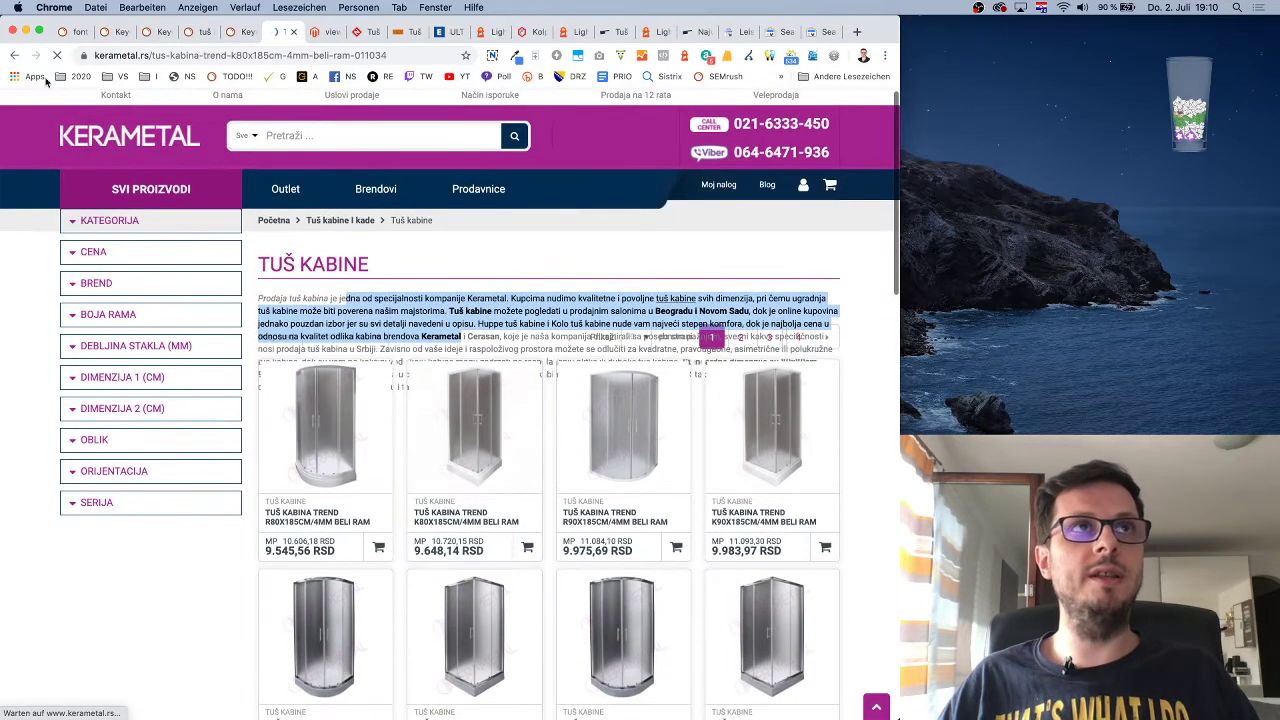
Return to the Tuš kabine category page and mark the description text beneath the heading
click(16, 56)
click(36, 56)
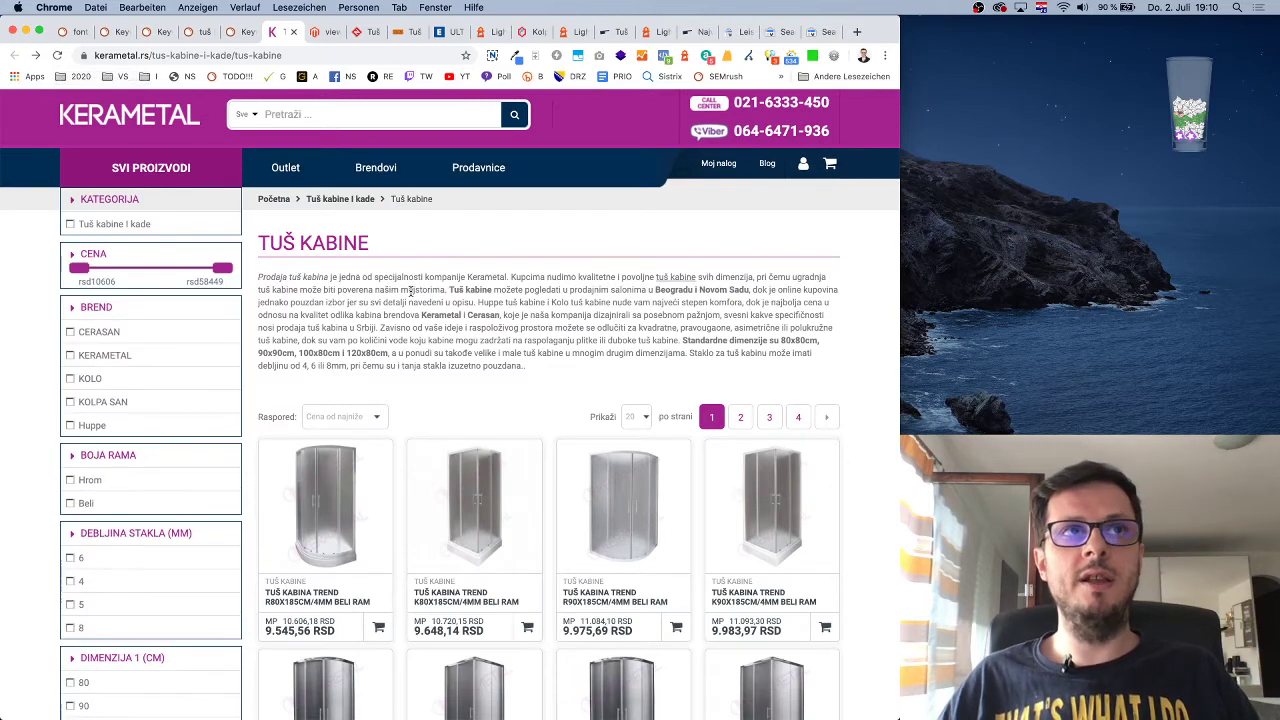
drag(371, 277, 525, 341)
click(525, 341)
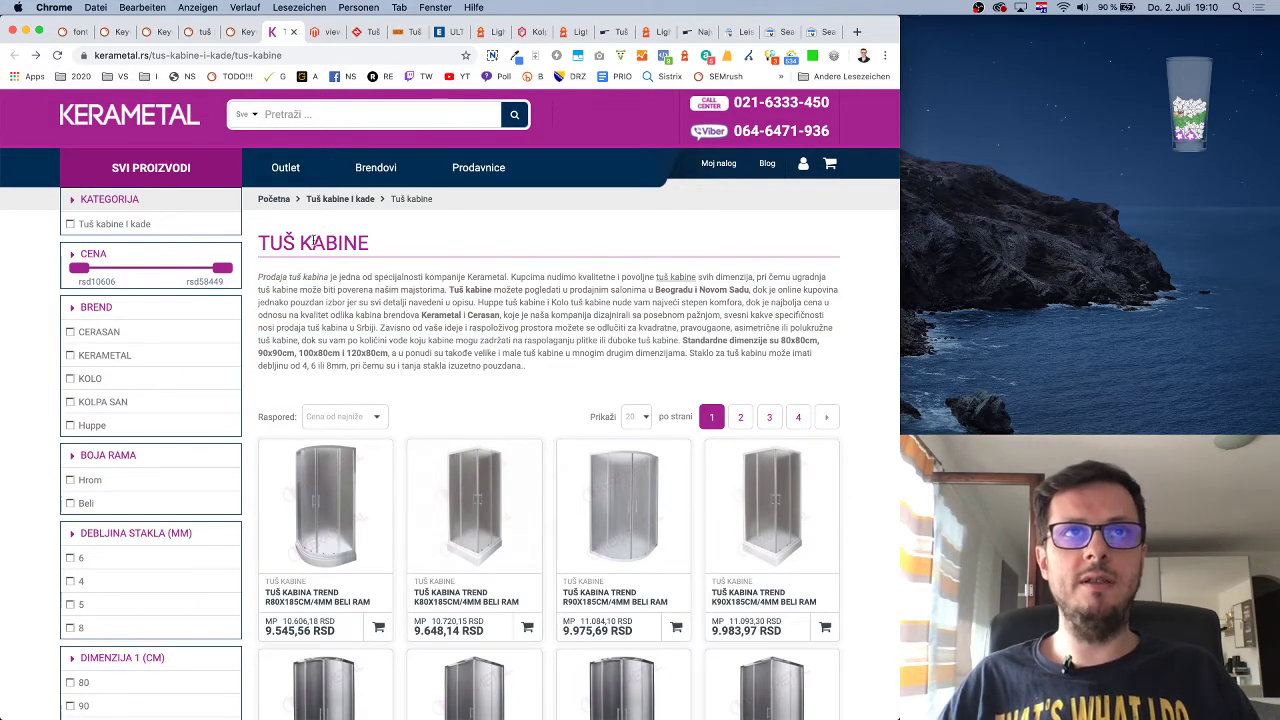
Examine the Tuš kabine category page's heading and introductory description, highlighting the text passages
drag(428, 314, 591, 344)
click(591, 344)
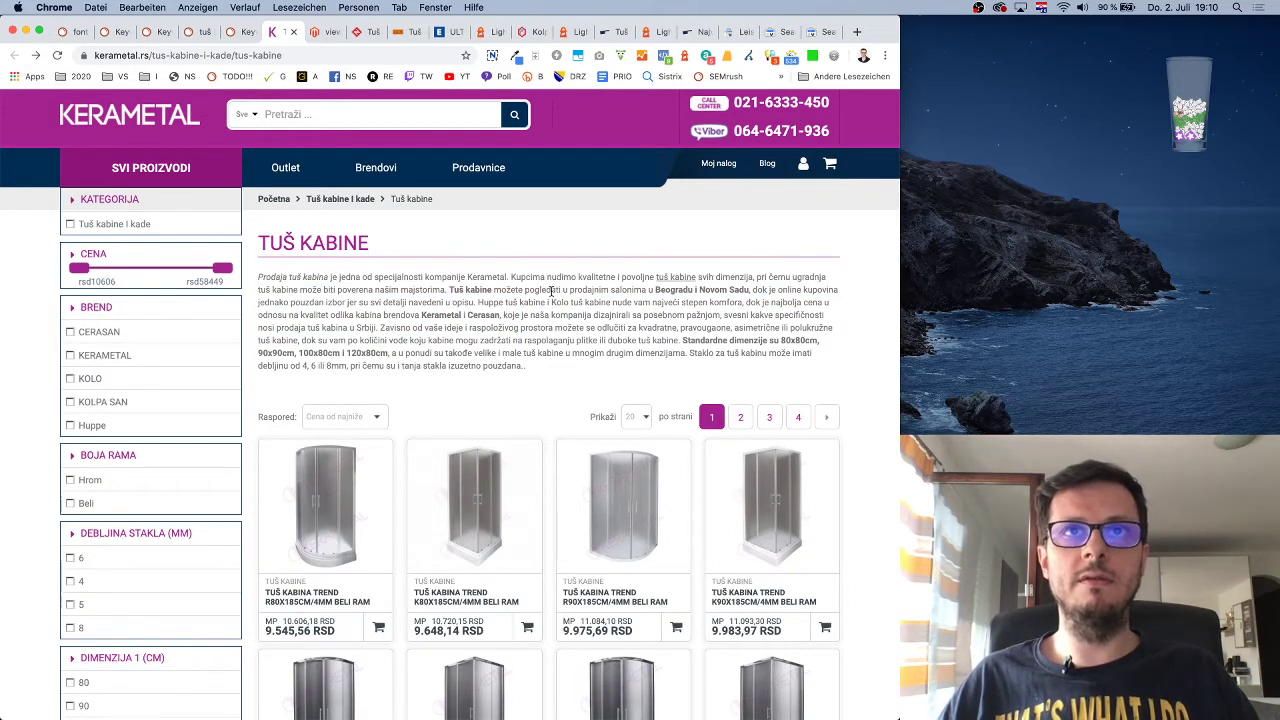
scroll(549, 289, down, 2)
click(408, 302)
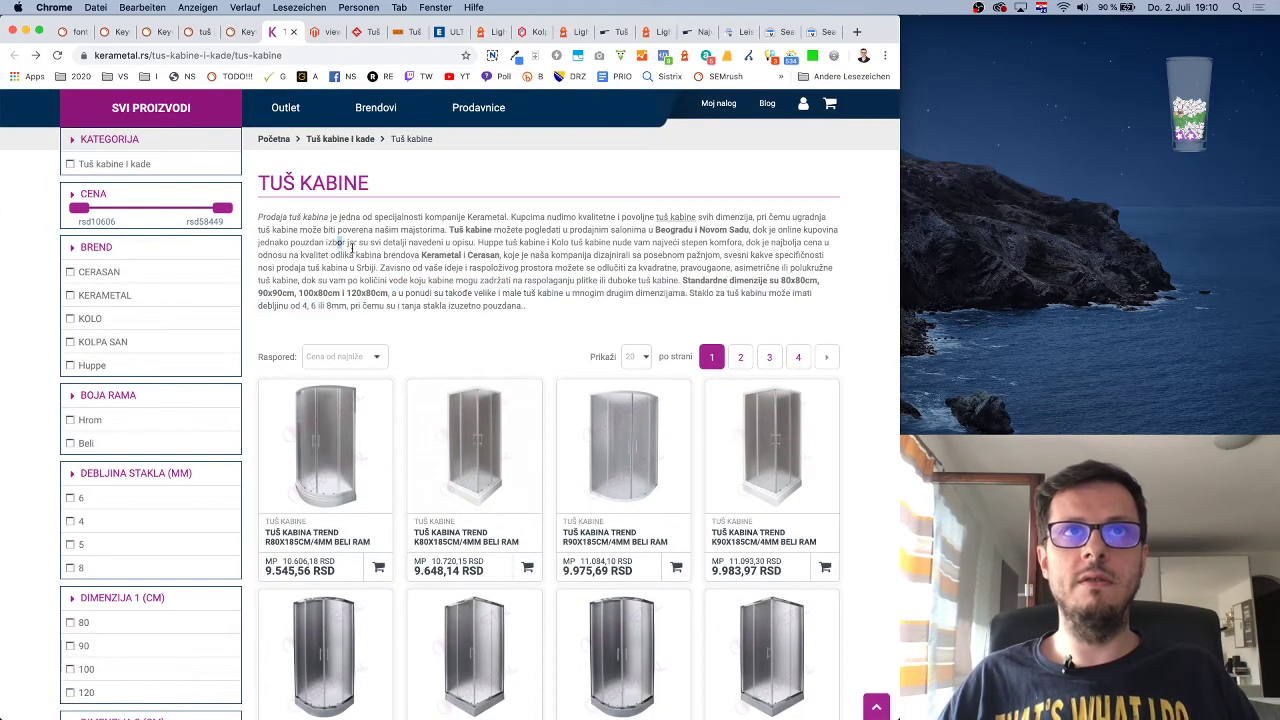
drag(525, 310, 503, 236)
click(503, 236)
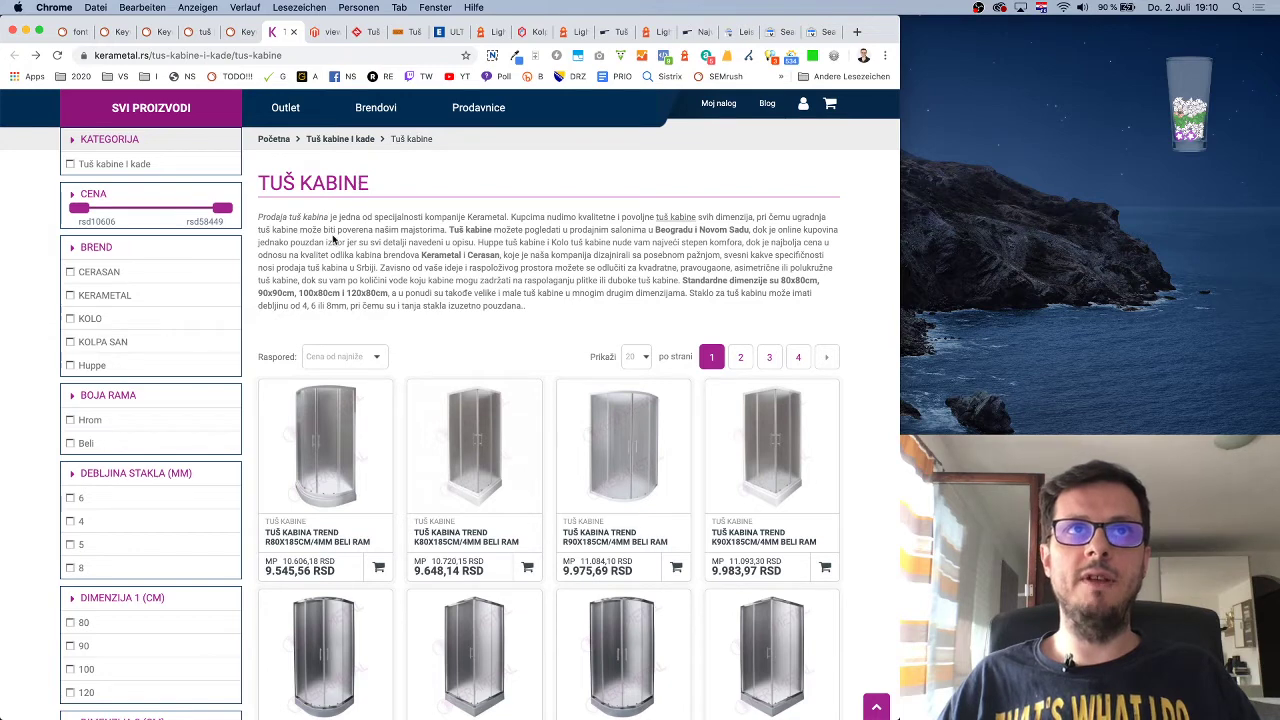
drag(258, 177, 372, 185)
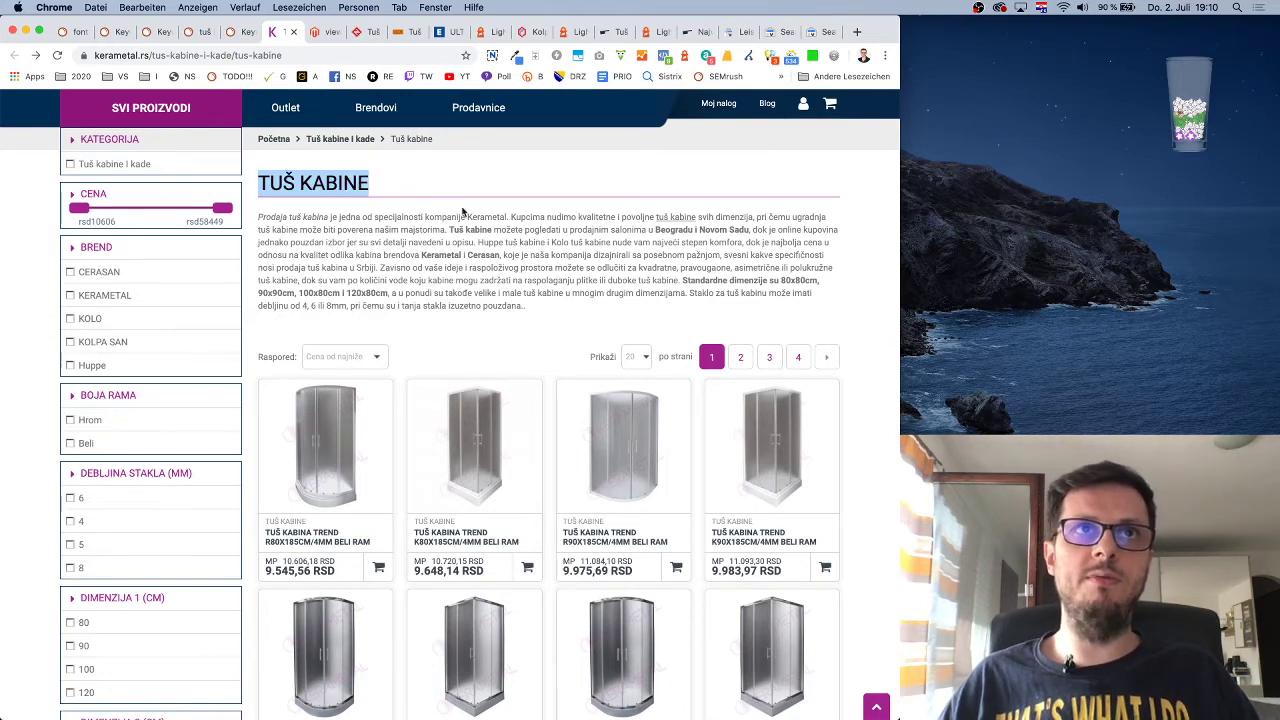
click(432, 211)
drag(527, 306, 285, 215)
scroll(569, 310, down, 3)
scroll(569, 310, up, 5)
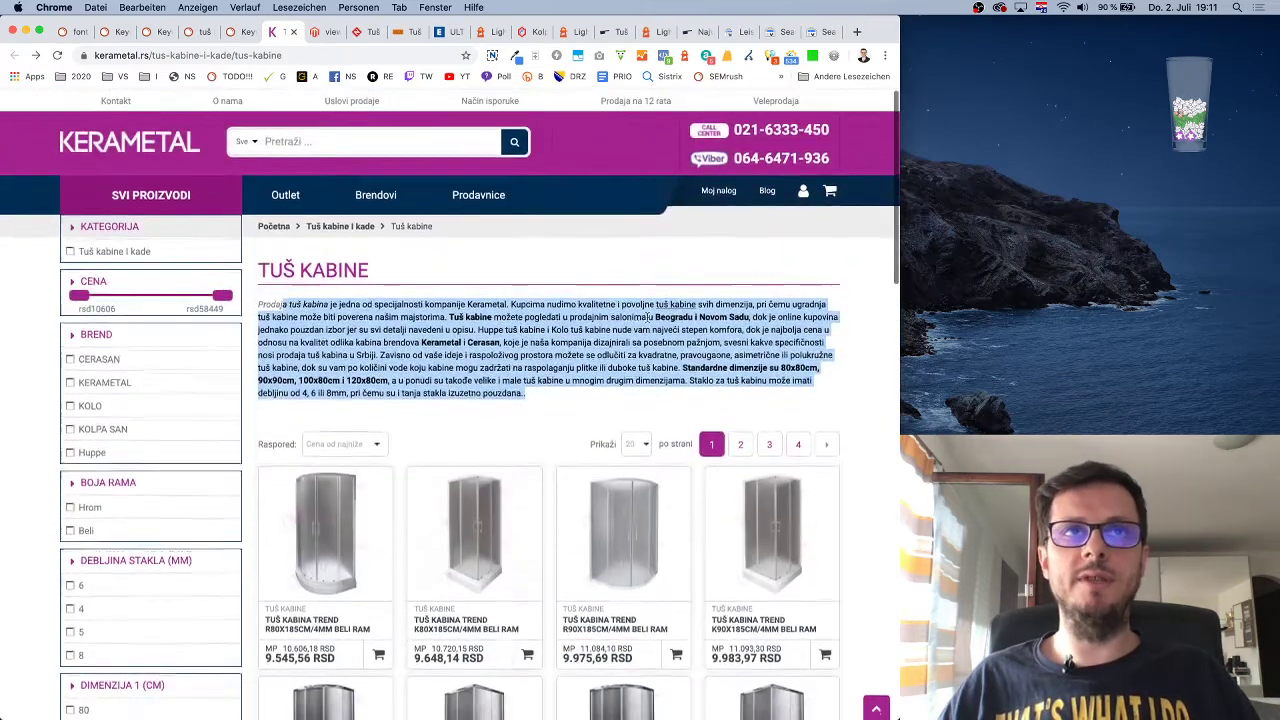
Inspect the category page in the developer tools and view its description in the iPhone 6/7/8 mobile preview
right_click(848, 302)
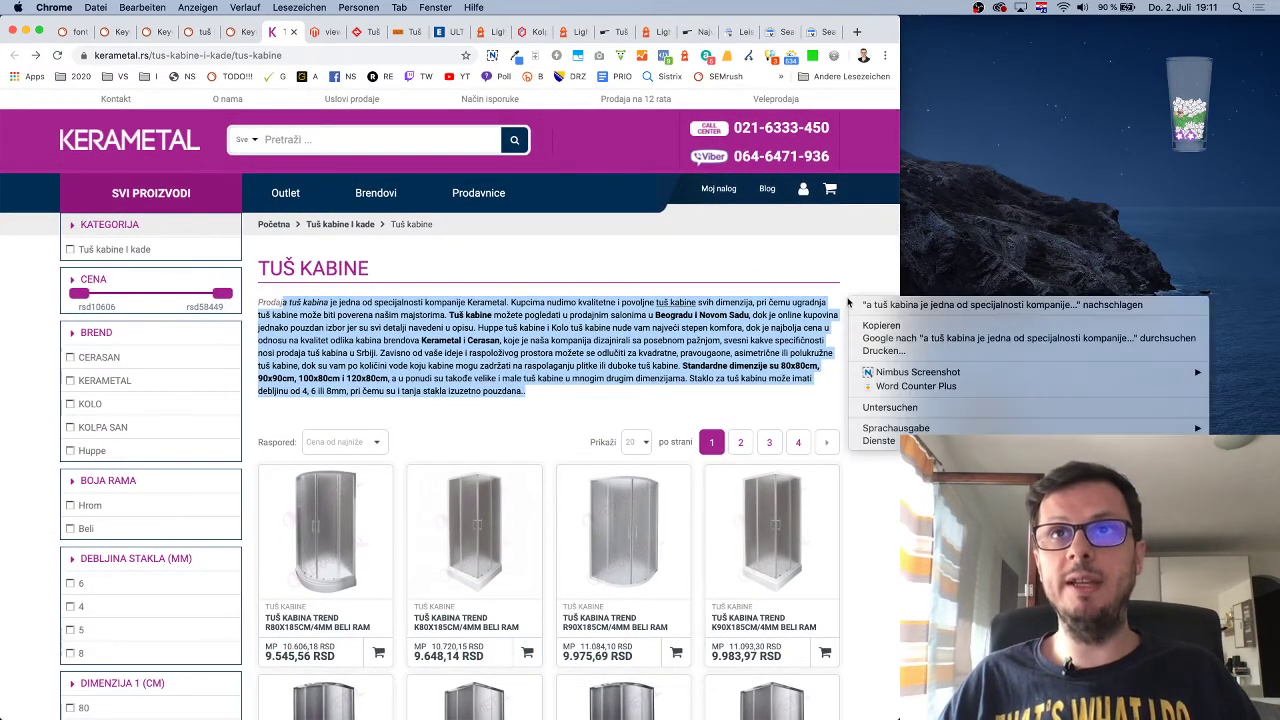
click(891, 410)
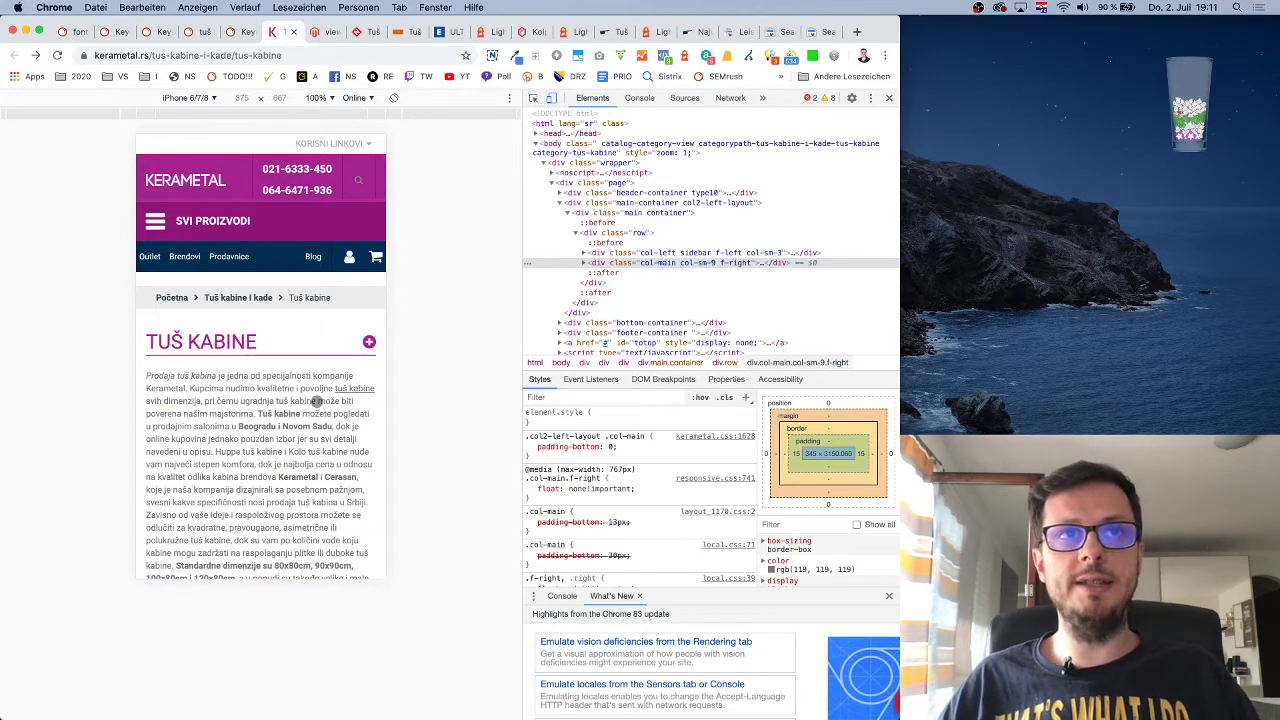
scroll(291, 395, down, 2)
scroll(291, 395, down, 2)
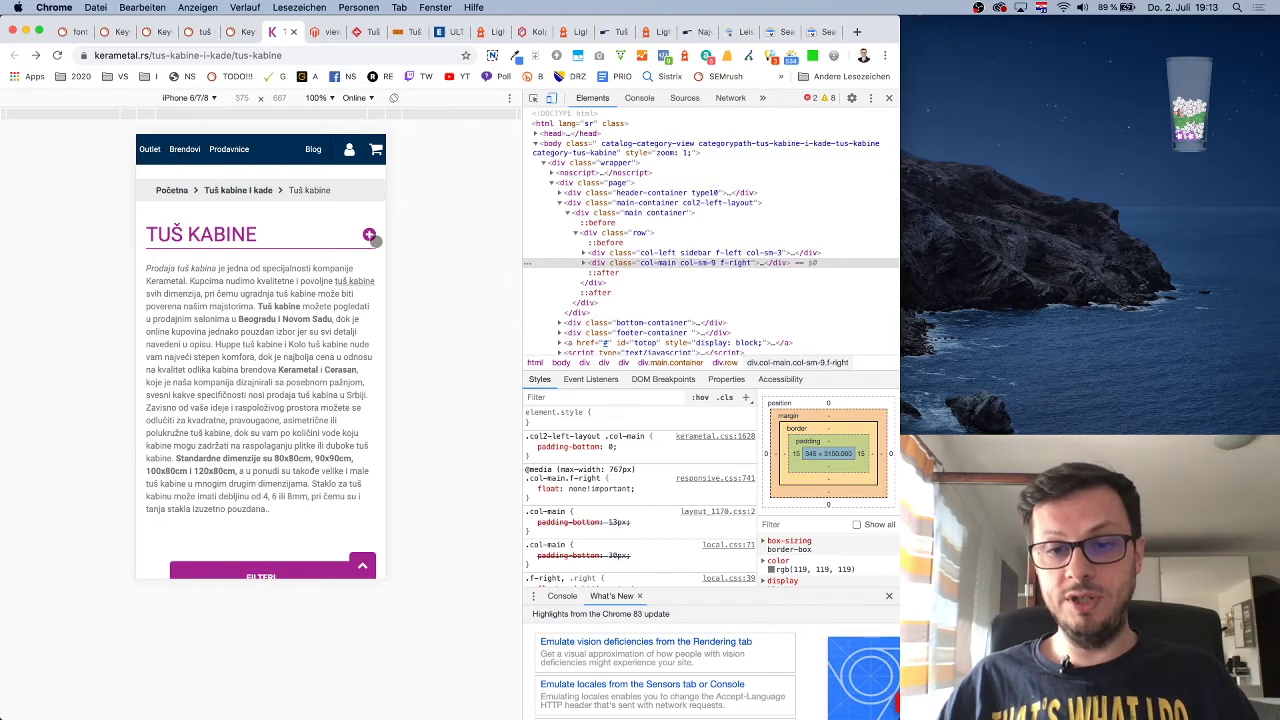
Collapse the Tuš kabine description in the mobile preview and expand the col-main div in the page markup
click(369, 235)
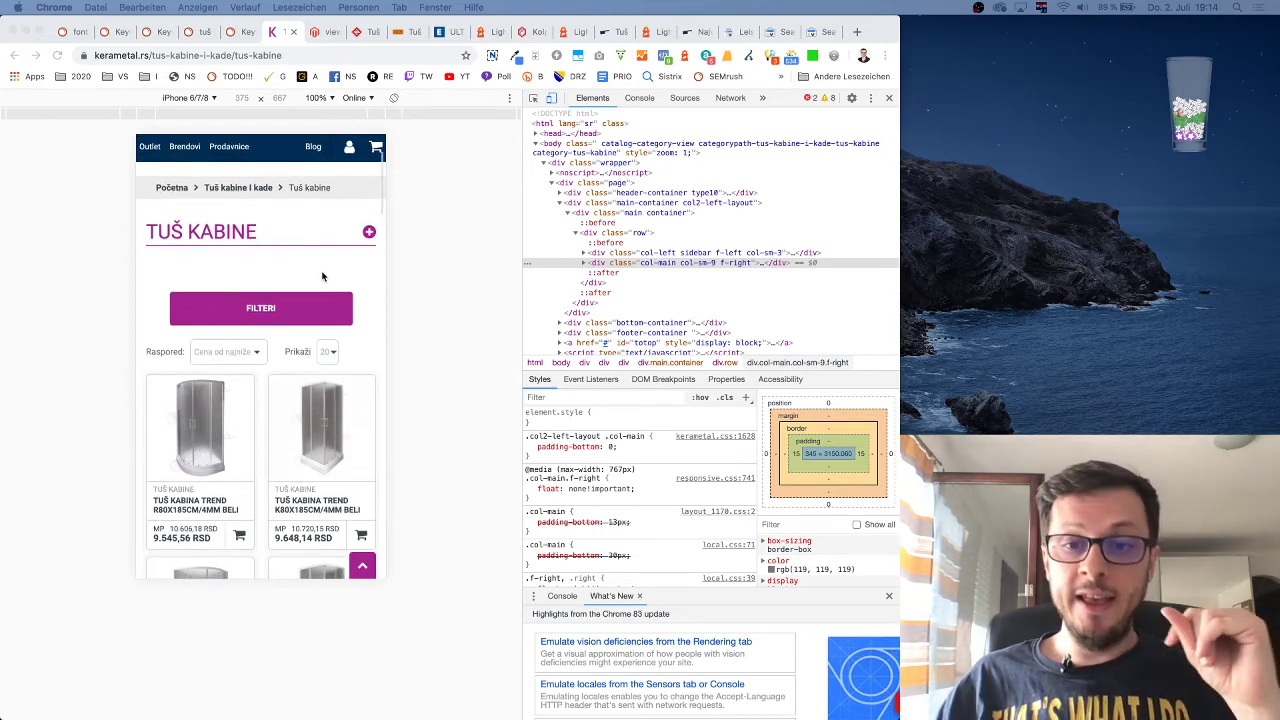
scroll(319, 274, down, 1)
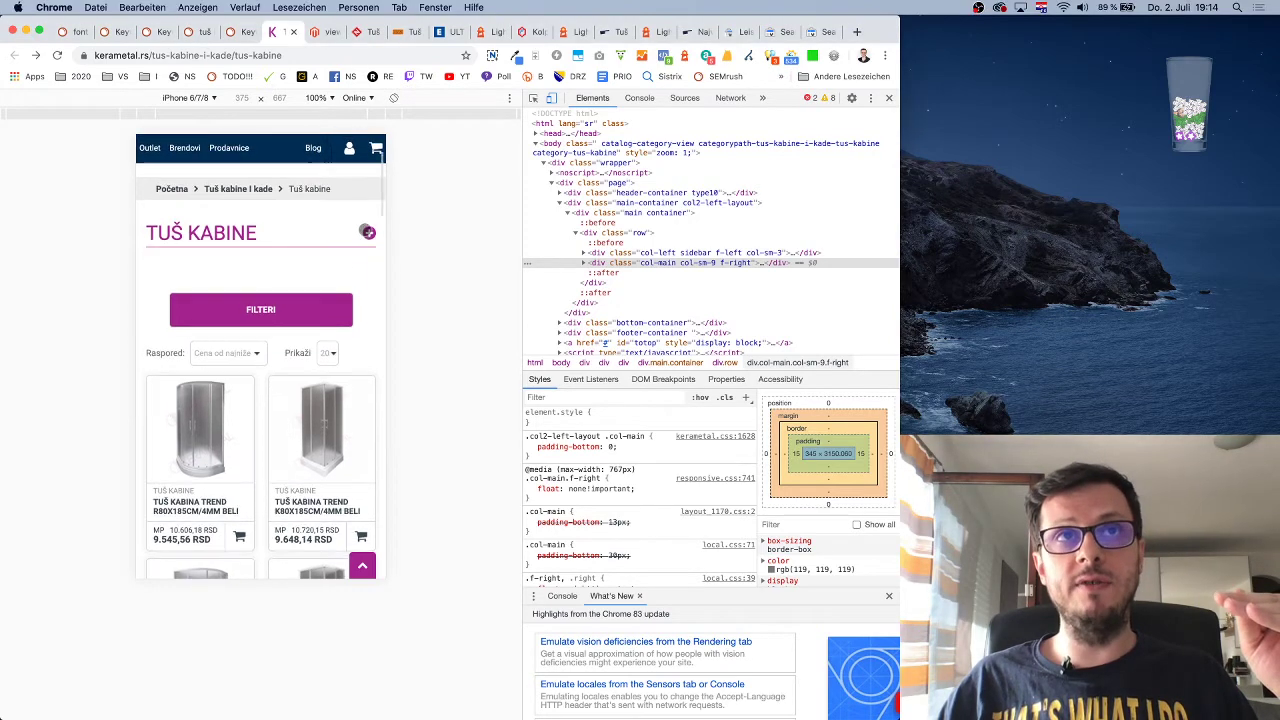
click(368, 231)
click(368, 232)
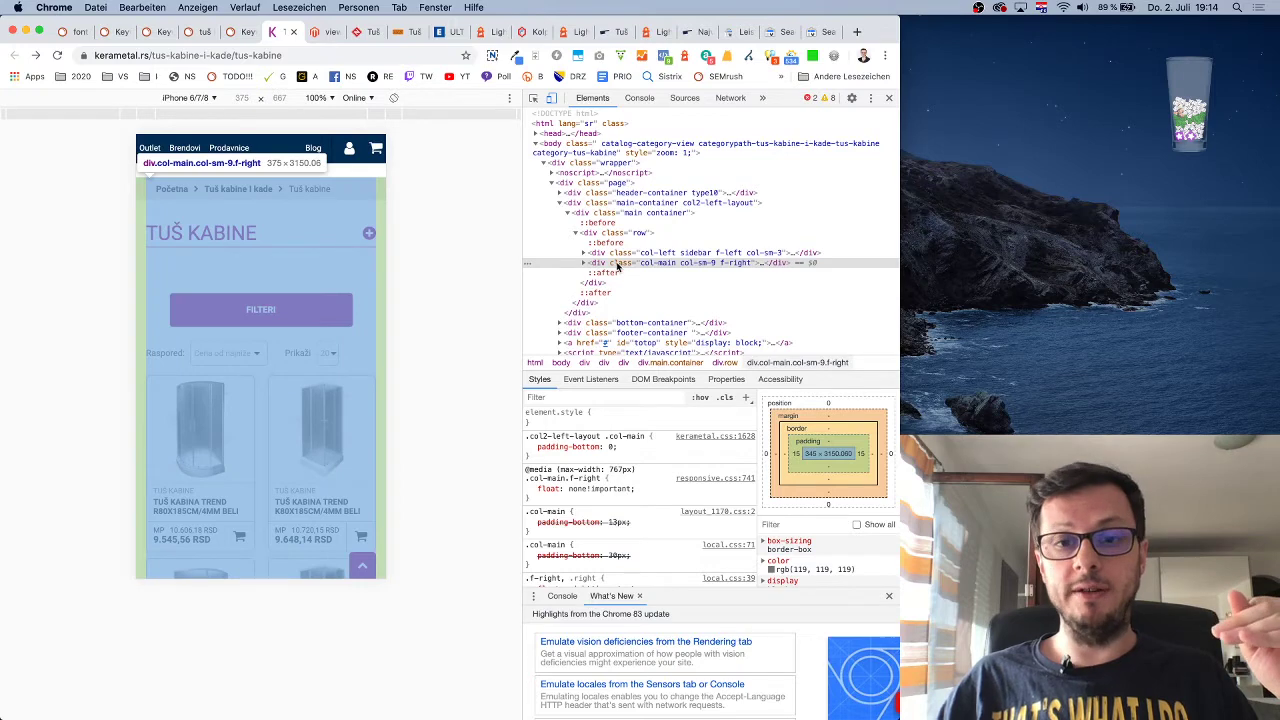
click(586, 263)
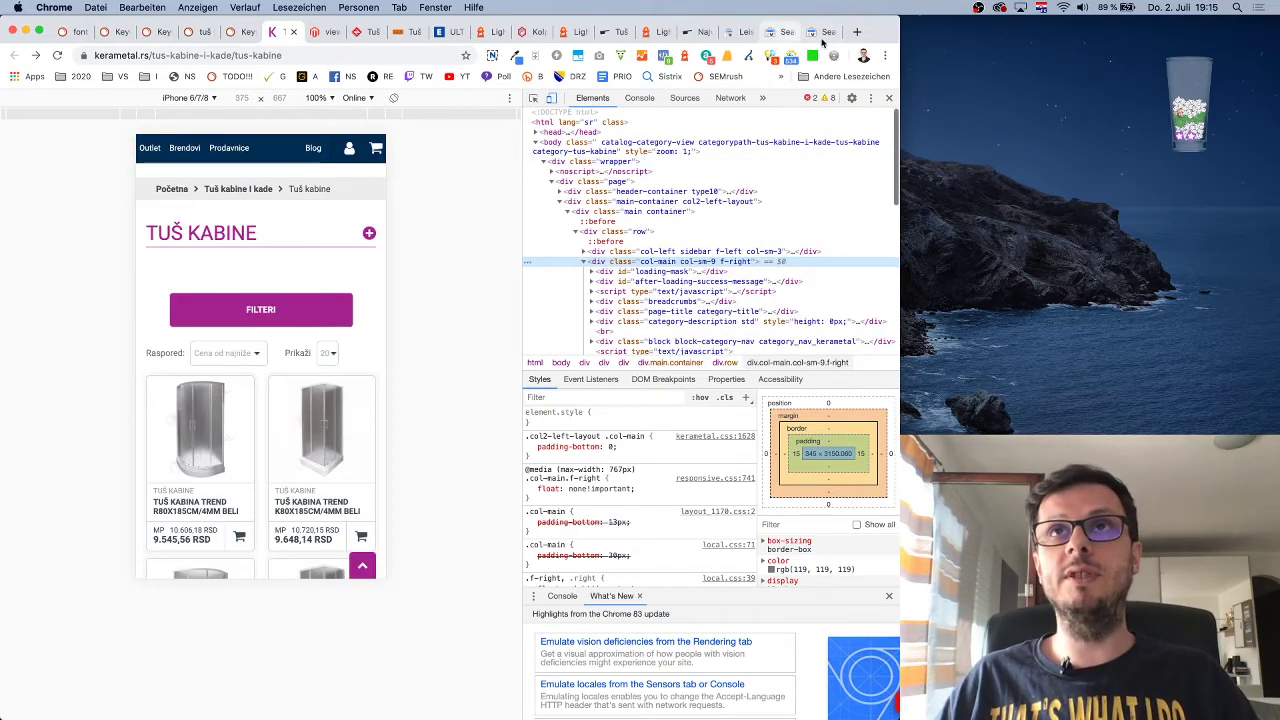
Search Google for "karl kratz" in a new browser tab
click(856, 32)
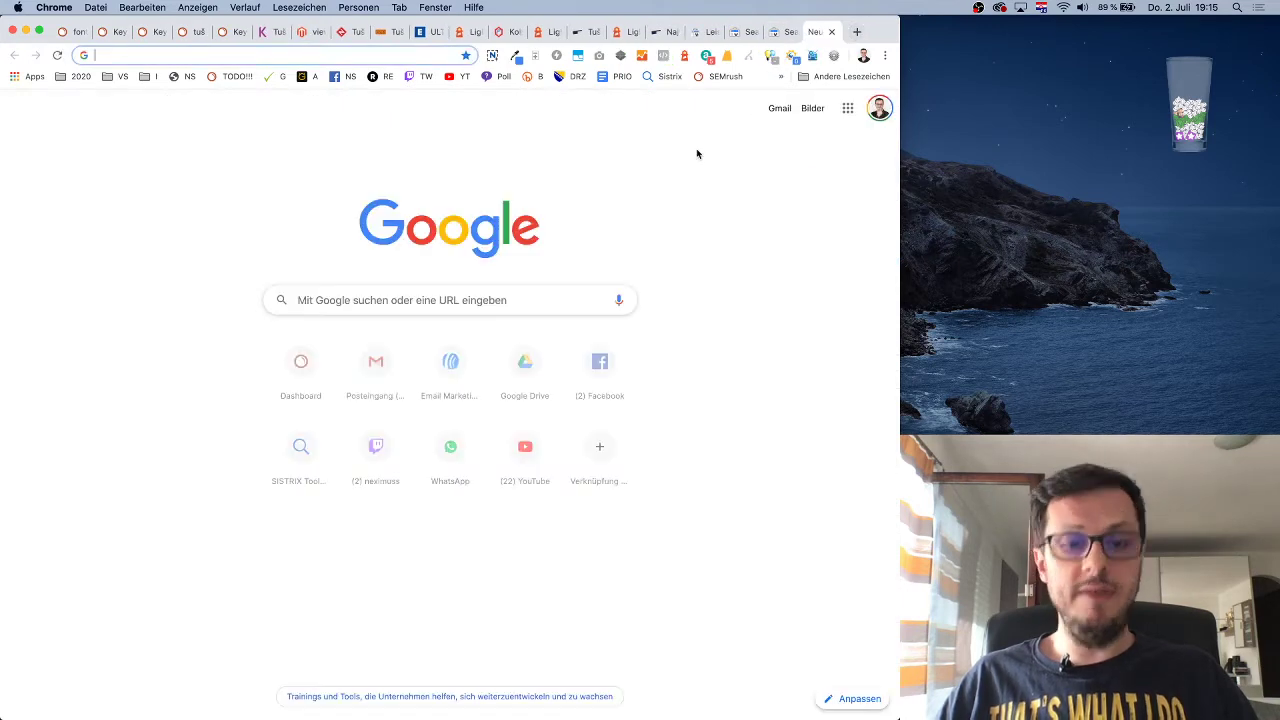
text(karl)
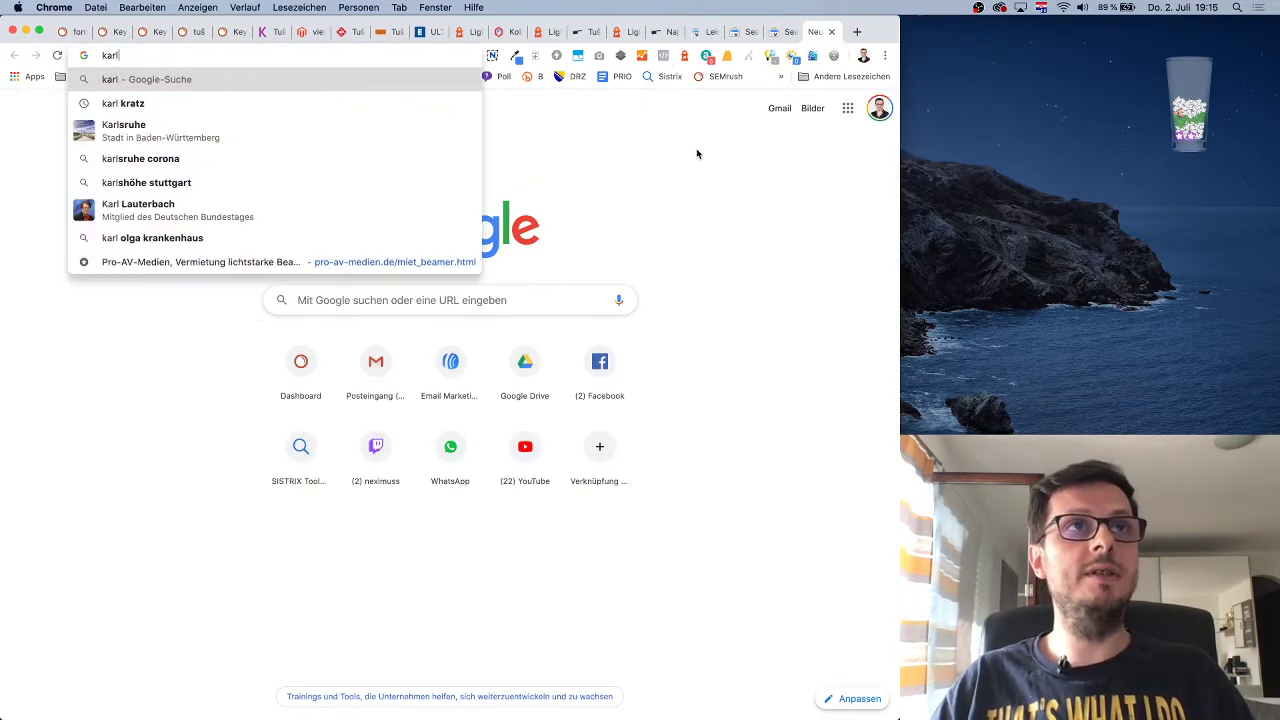
key(Down)
key(Return)
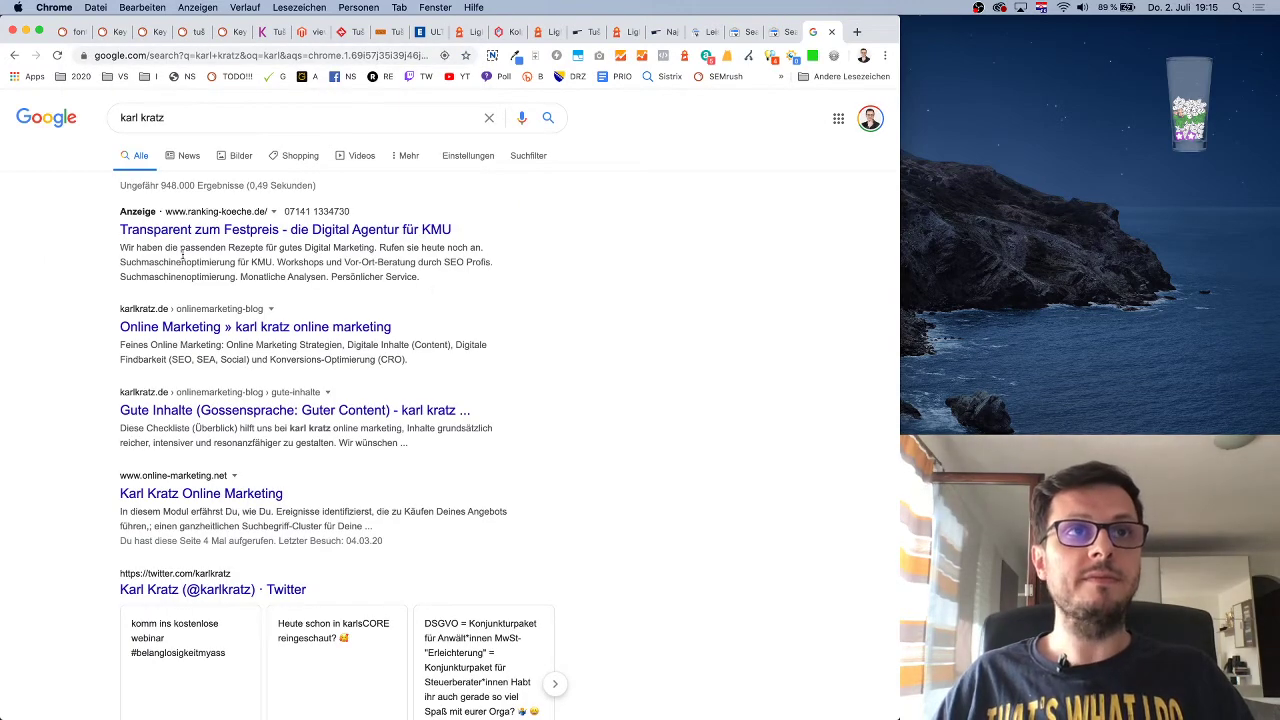
Replace the Google query with "risikolebensversicherung" and run the search
click(180, 117)
key(super+a)
text(ris)
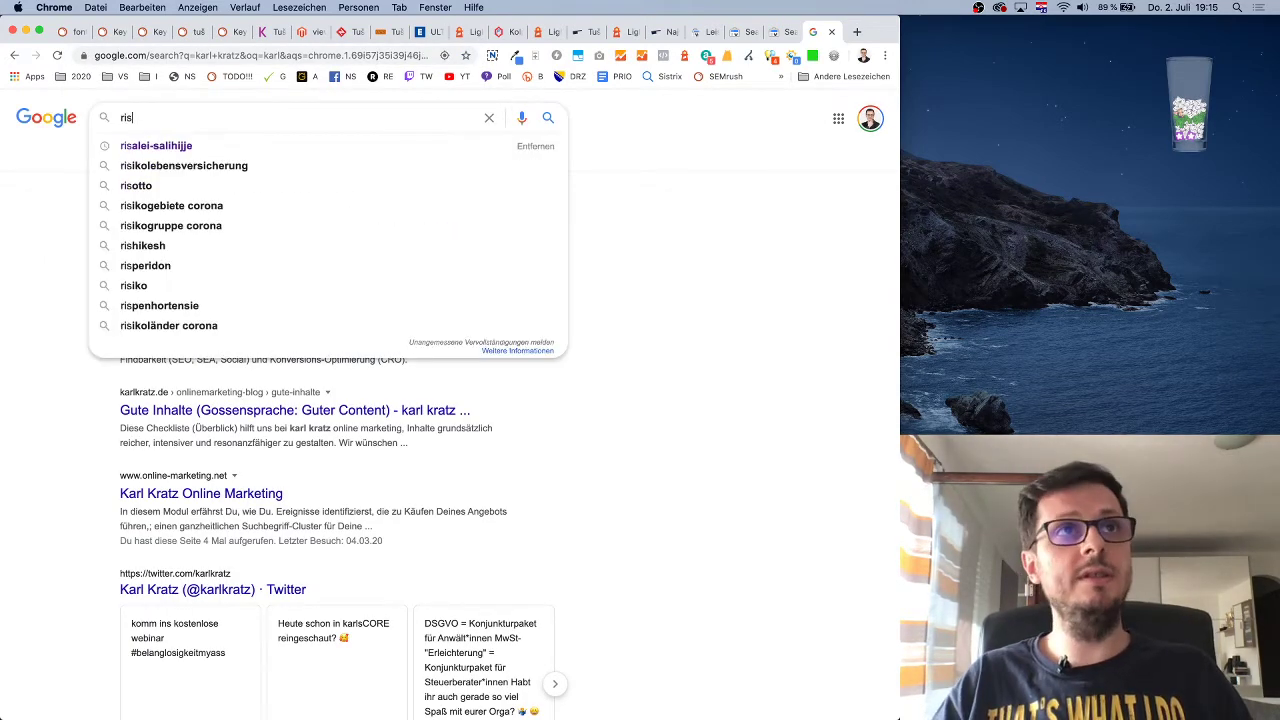
text(ikoleben)
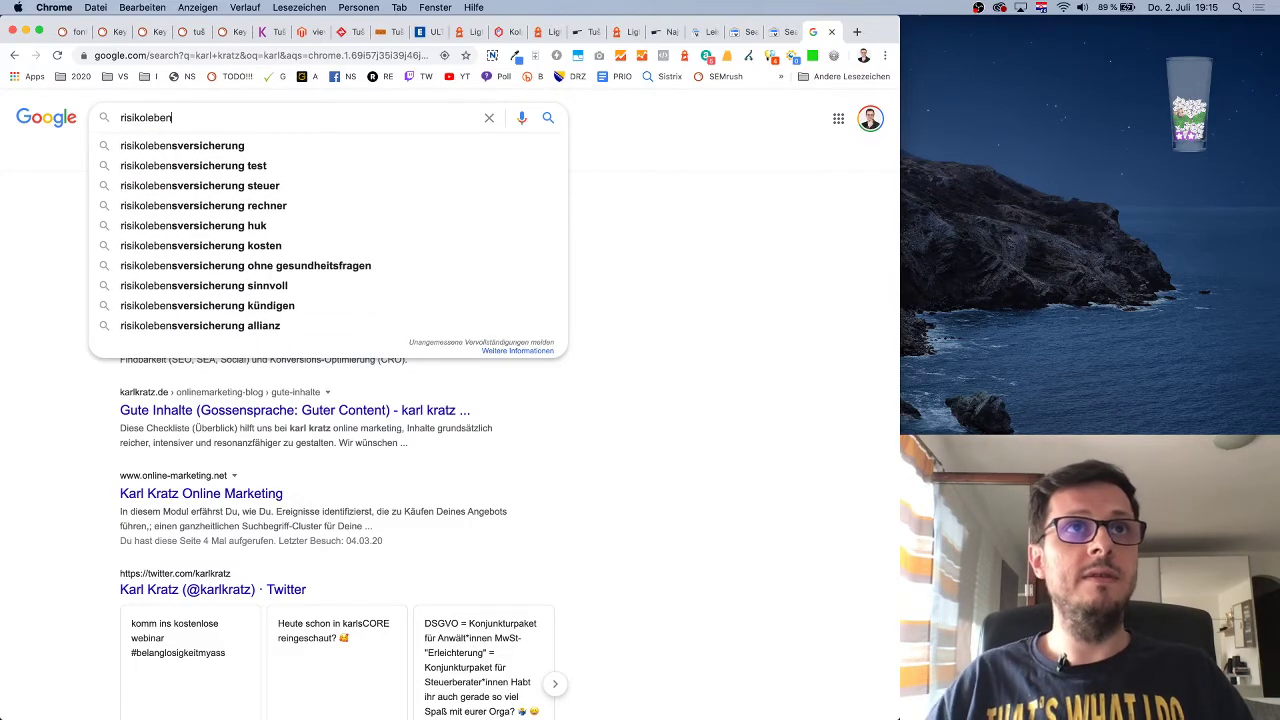
key(Down)
key(Return)
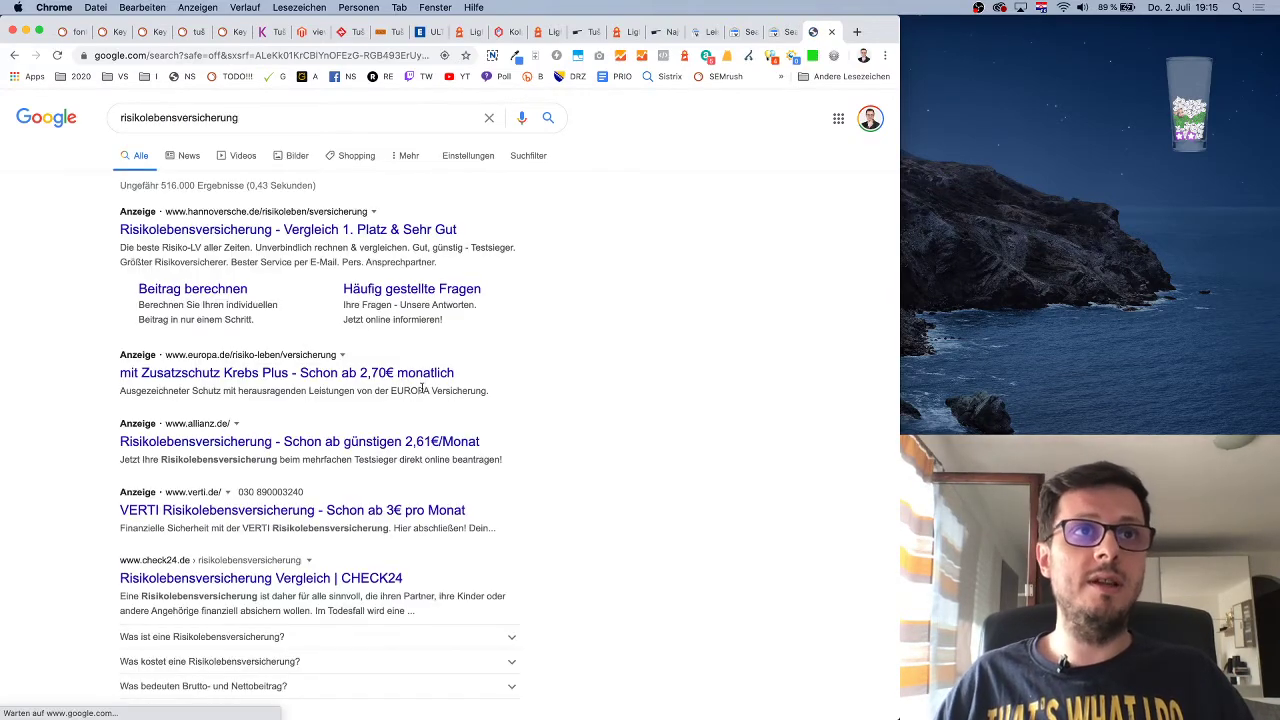
Look through the first and second pages of Google results for risikolebensversicherung for matching domains
scroll(509, 400, down, 10)
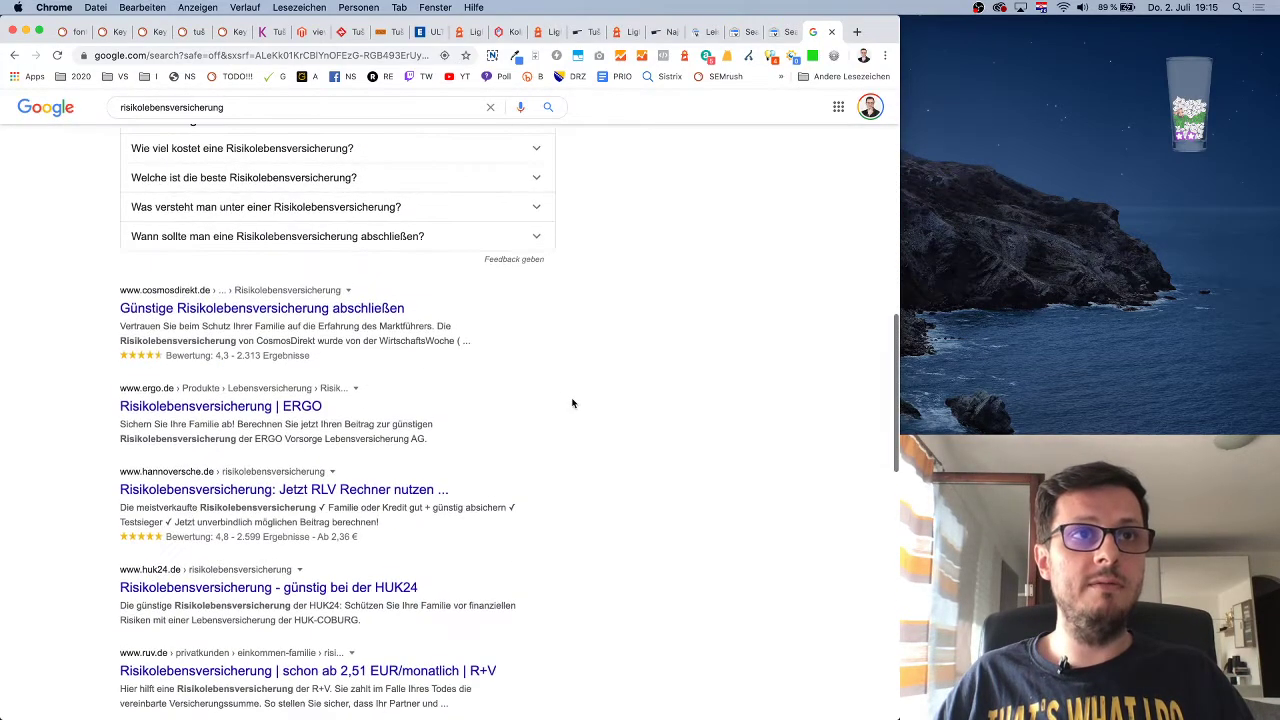
scroll(572, 403, down, 2)
scroll(572, 403, down, 7)
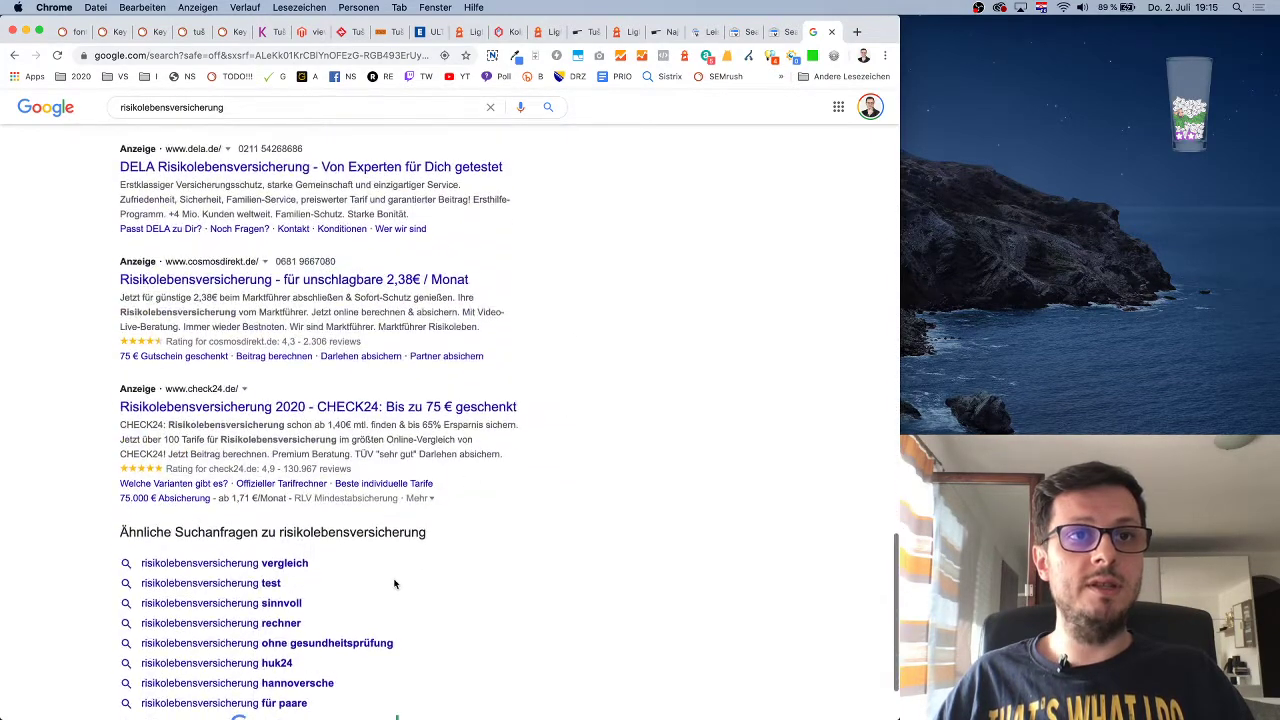
scroll(400, 590, down, 2)
click(424, 613)
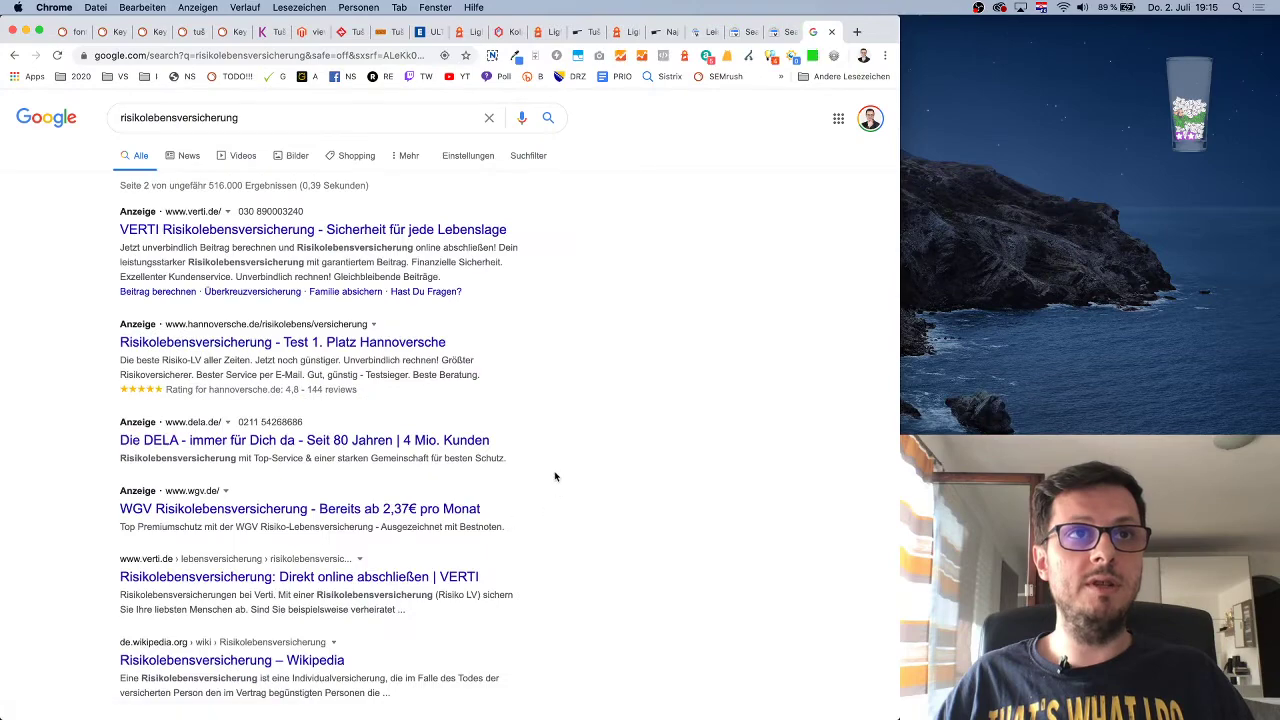
scroll(546, 457, down, 4)
scroll(545, 457, down, 3)
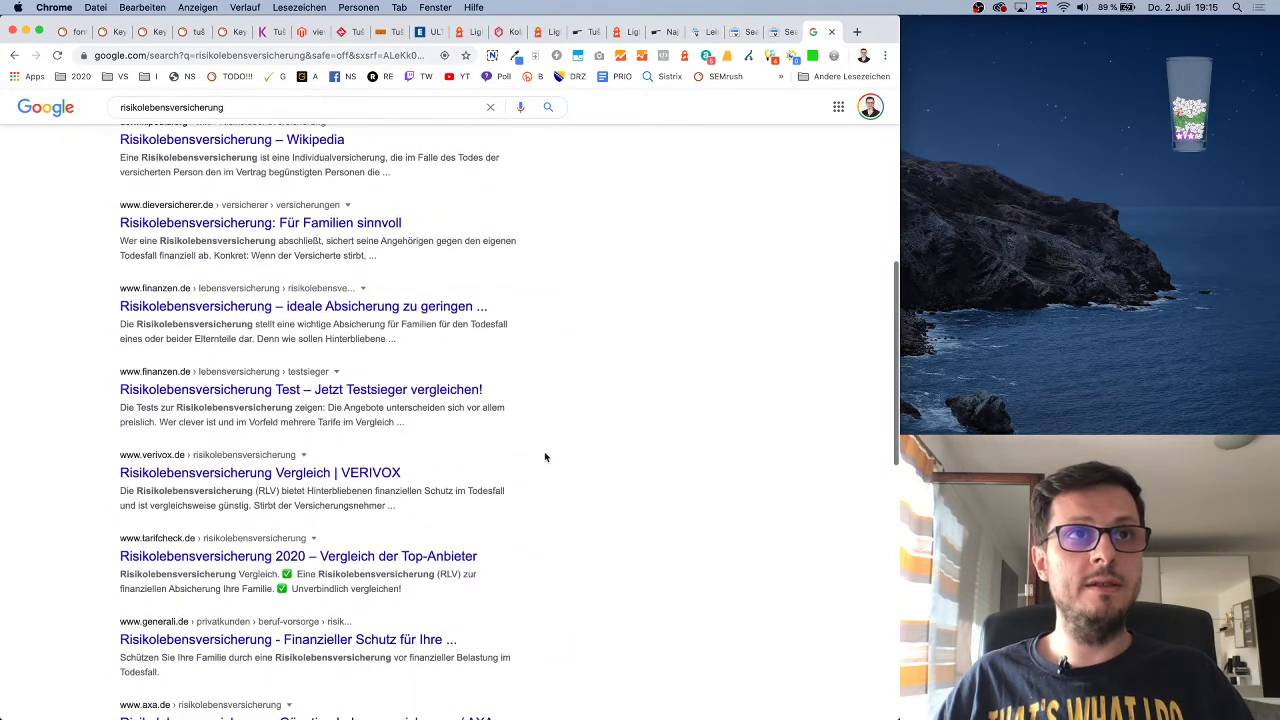
scroll(545, 457, down, 5)
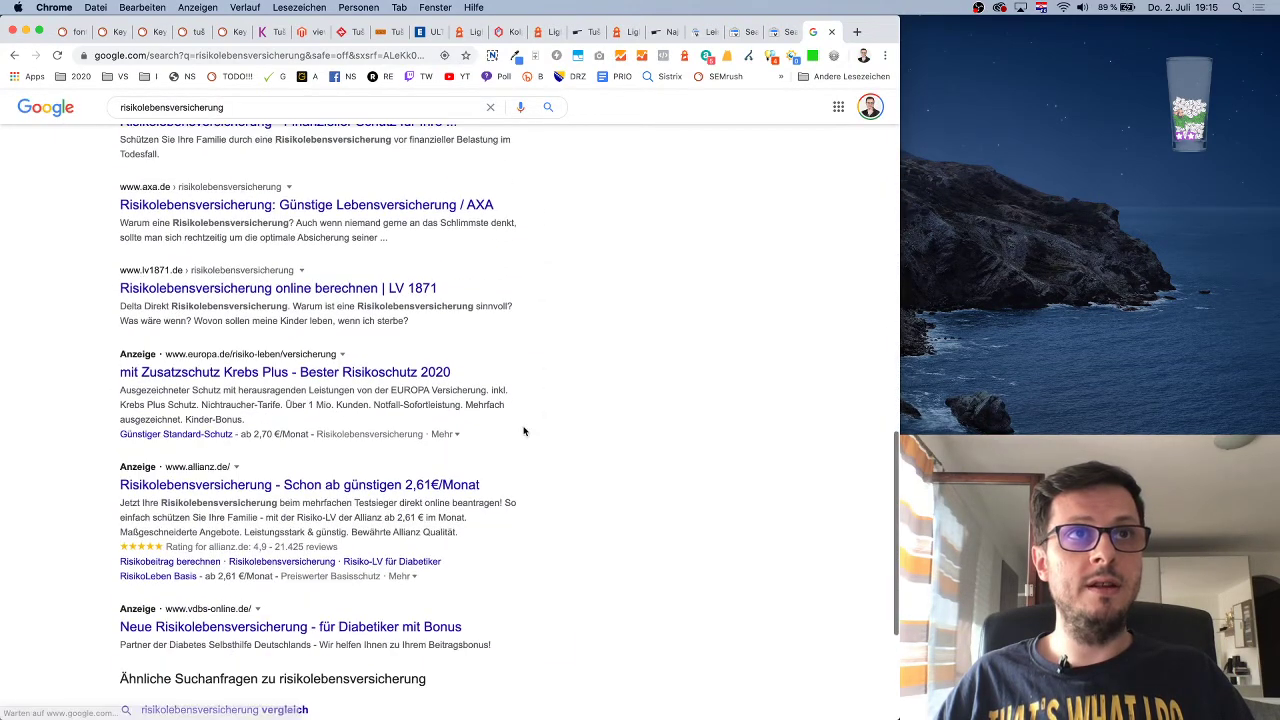
Reuse the search term to load risikolebensversicherung.net and look over its homepage content
double_click(201, 105)
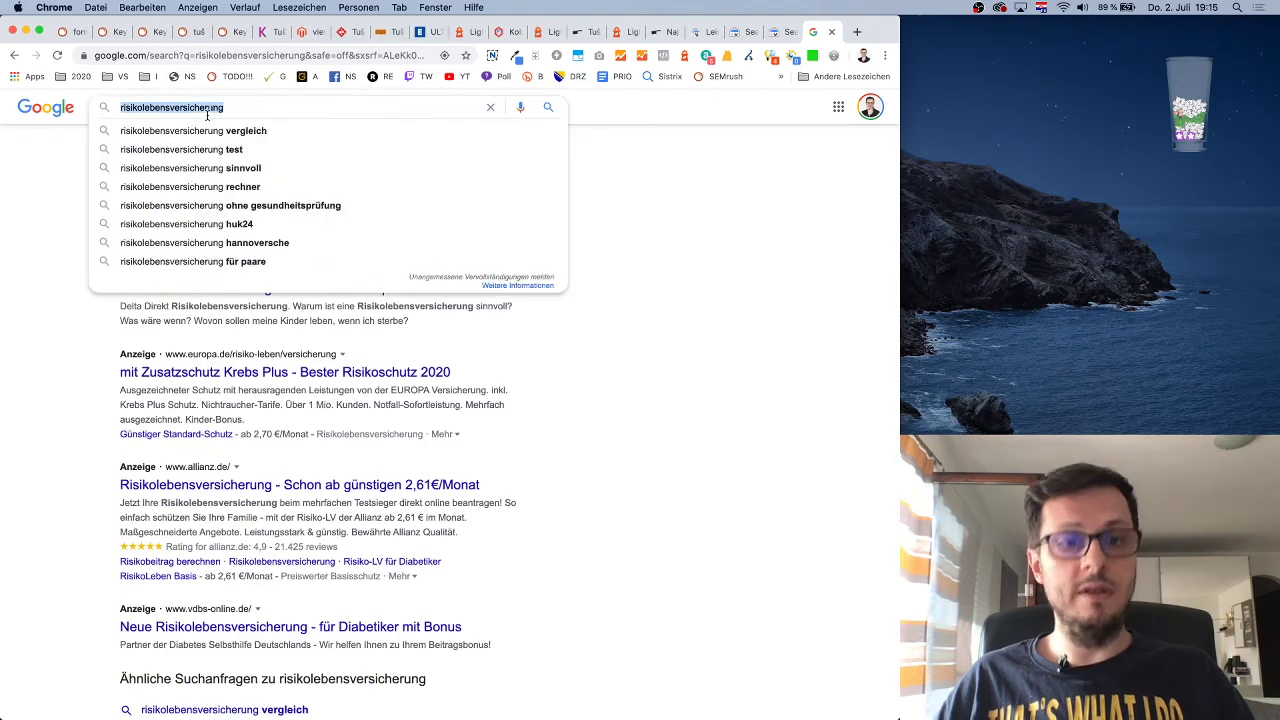
key(super+c)
click(236, 57)
key(super+v)
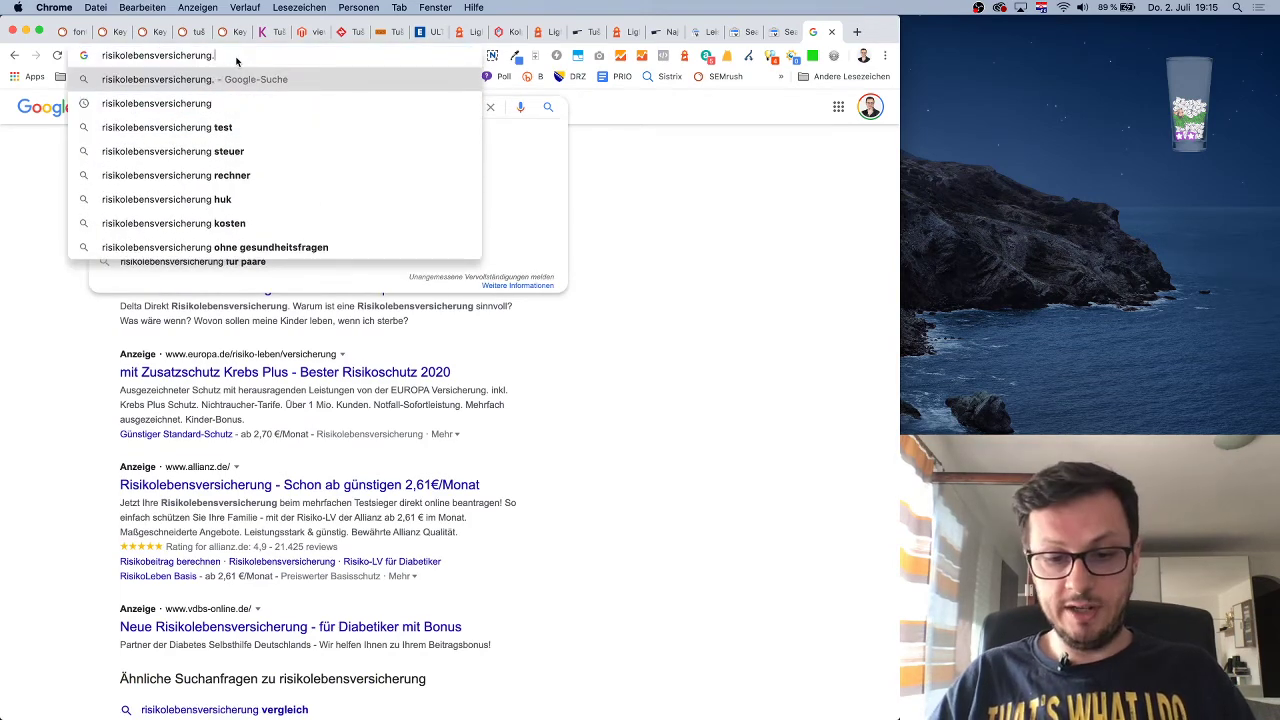
text(.net)
key(Return)
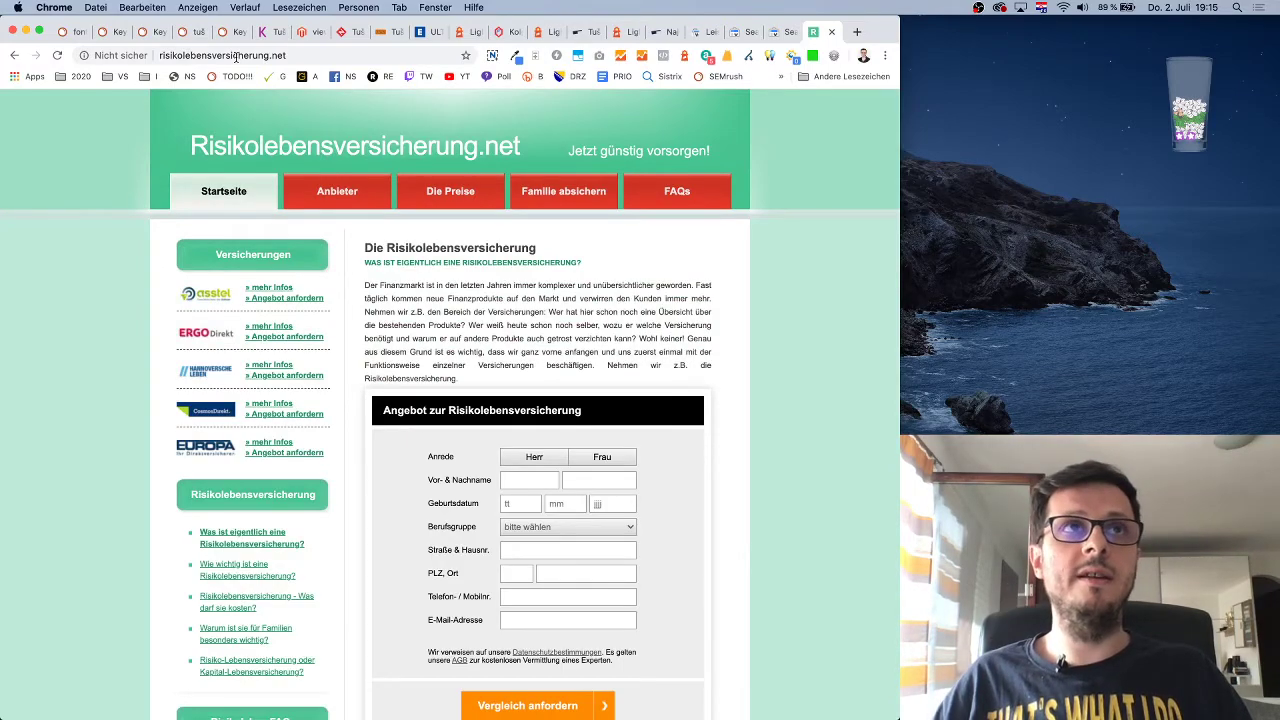
scroll(724, 350, down, 15)
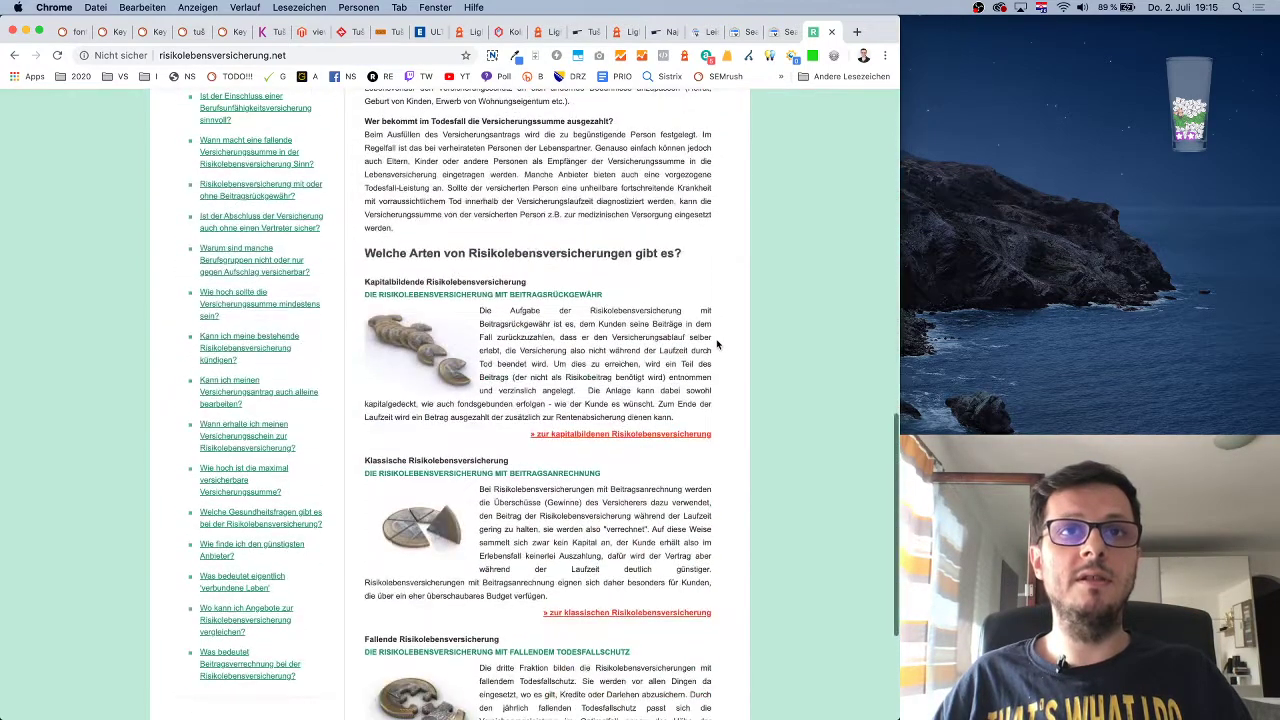
scroll(716, 344, up, 15)
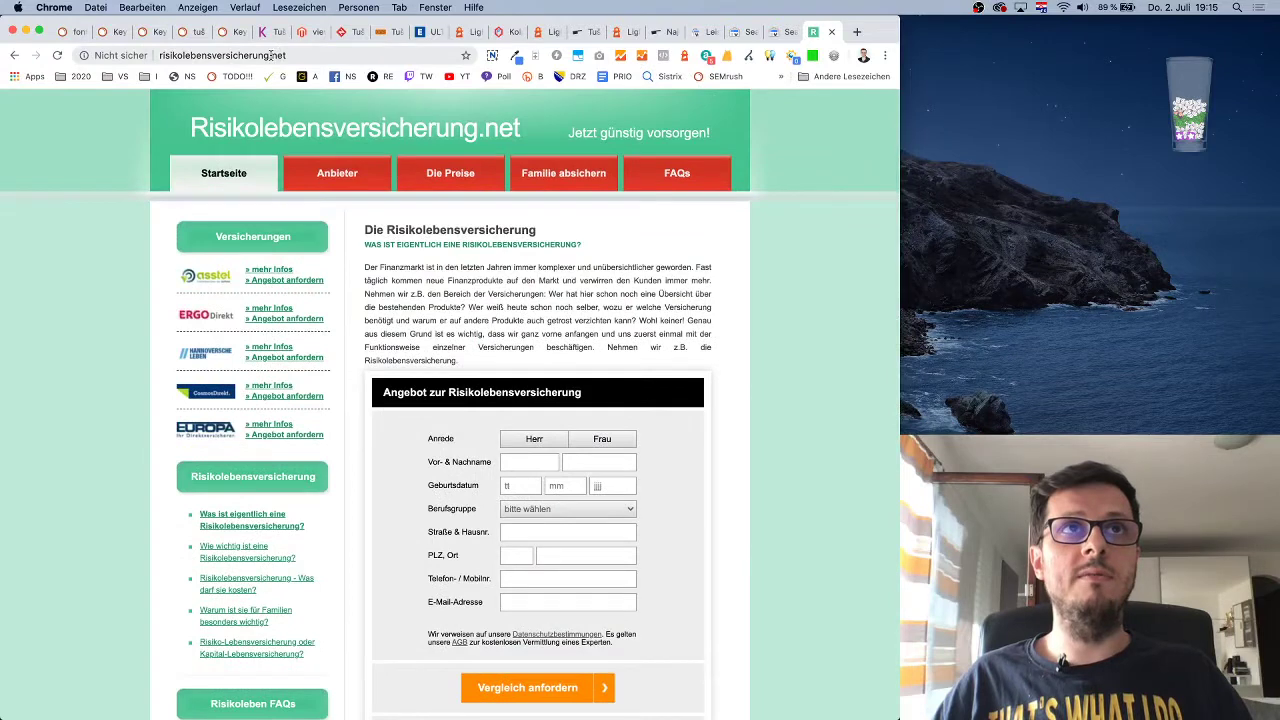
Change the address's domain ending to .com and load risikolebensversicherung.com
double_click(277, 56)
text(com)
key(Return)
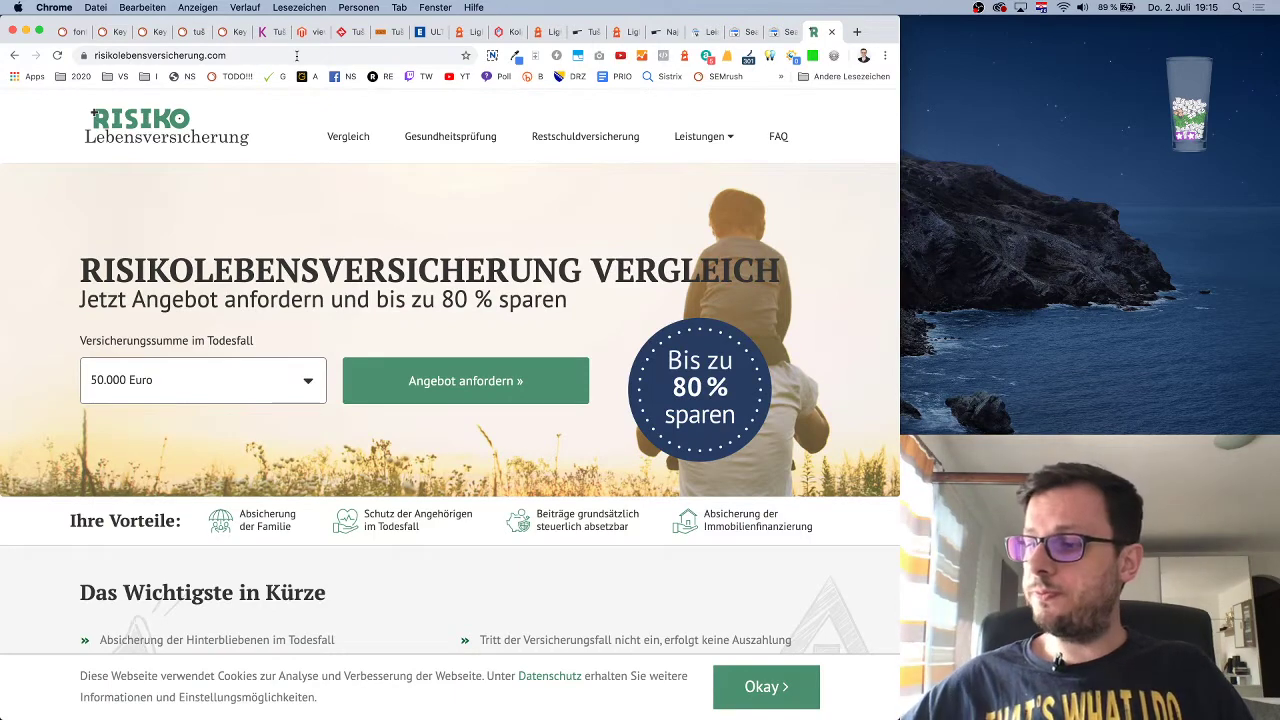
Change the address's domain ending to .de and load risikolebensversicherung.de
drag(207, 55, 234, 55)
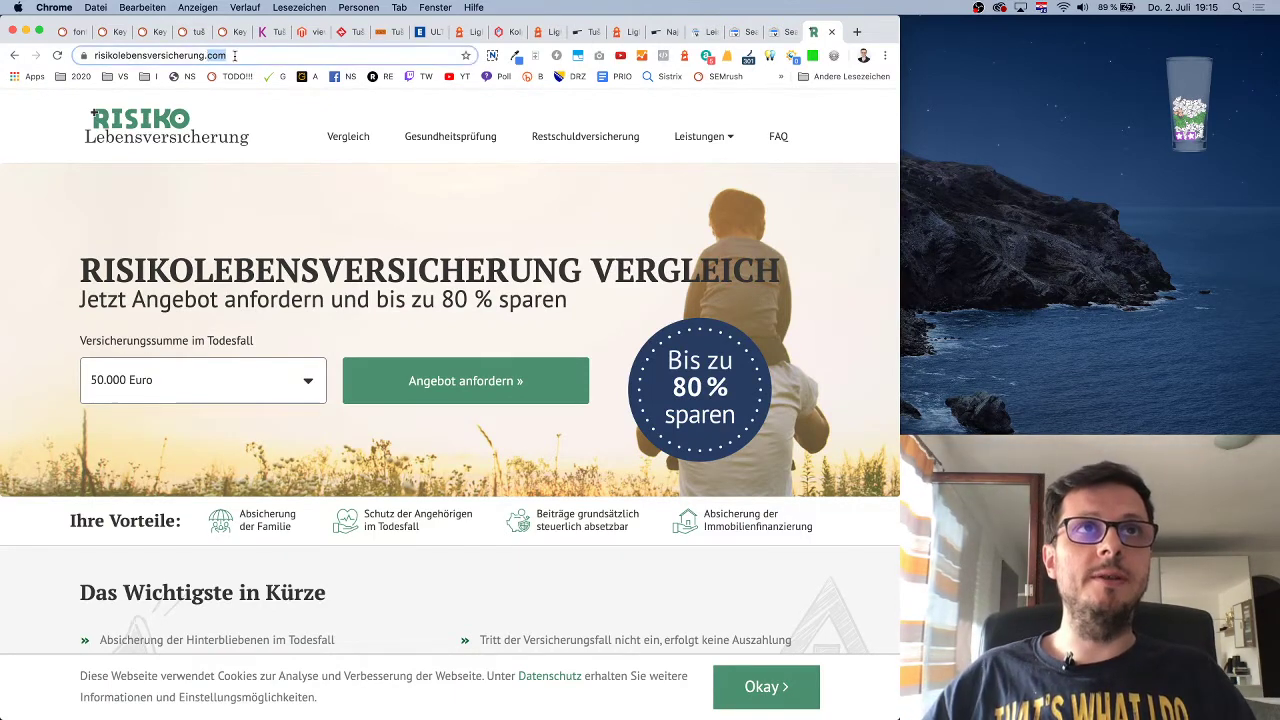
text(de)
key(Return)
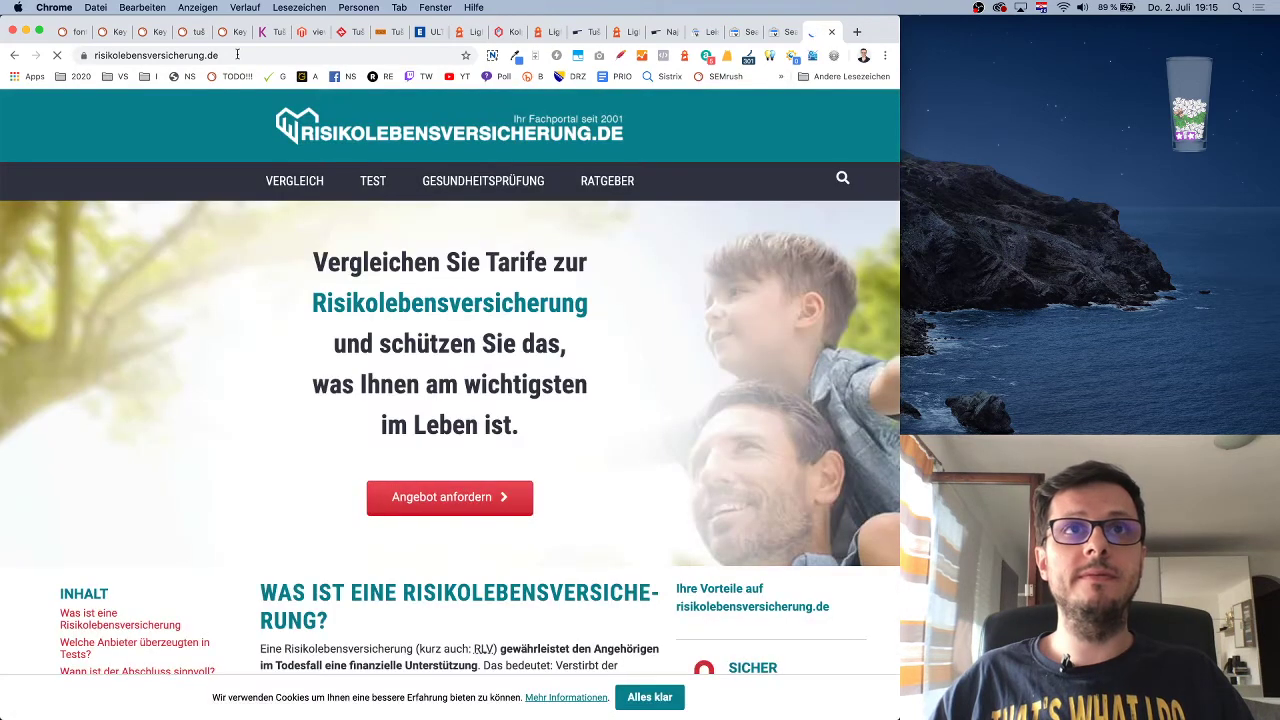
Change the address's domain ending to .org and try to load risikolebensversicherung.org
click(238, 55)
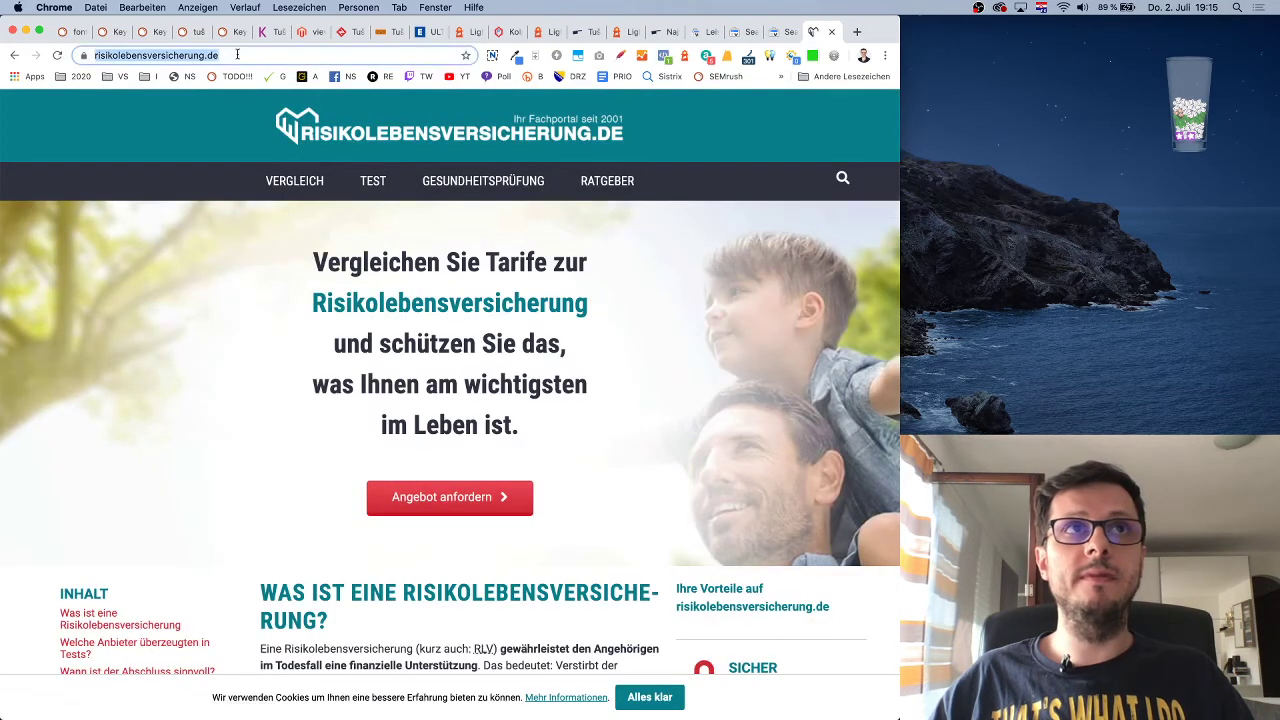
click(240, 55)
key(BackSpace)
key(BackSpace)
text(org)
key(Return)
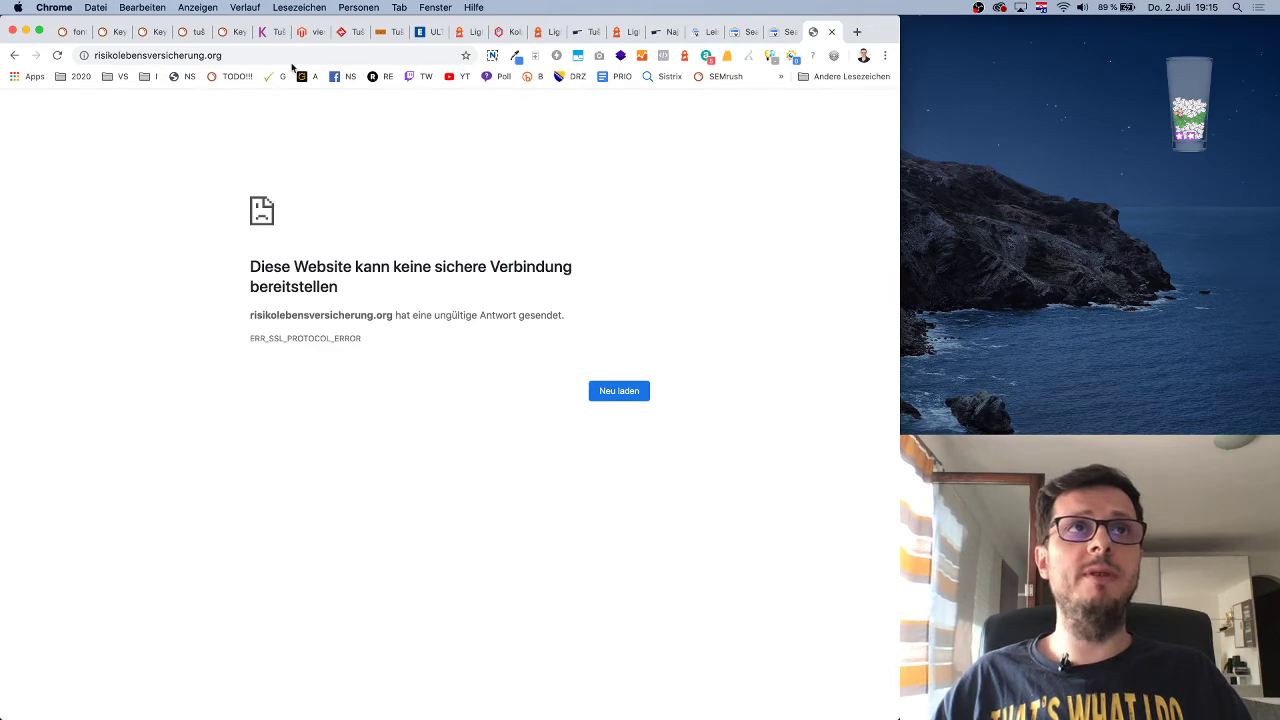
Create a blank Google Docs document through the docs.new address
click(415, 58)
text(docs.new)
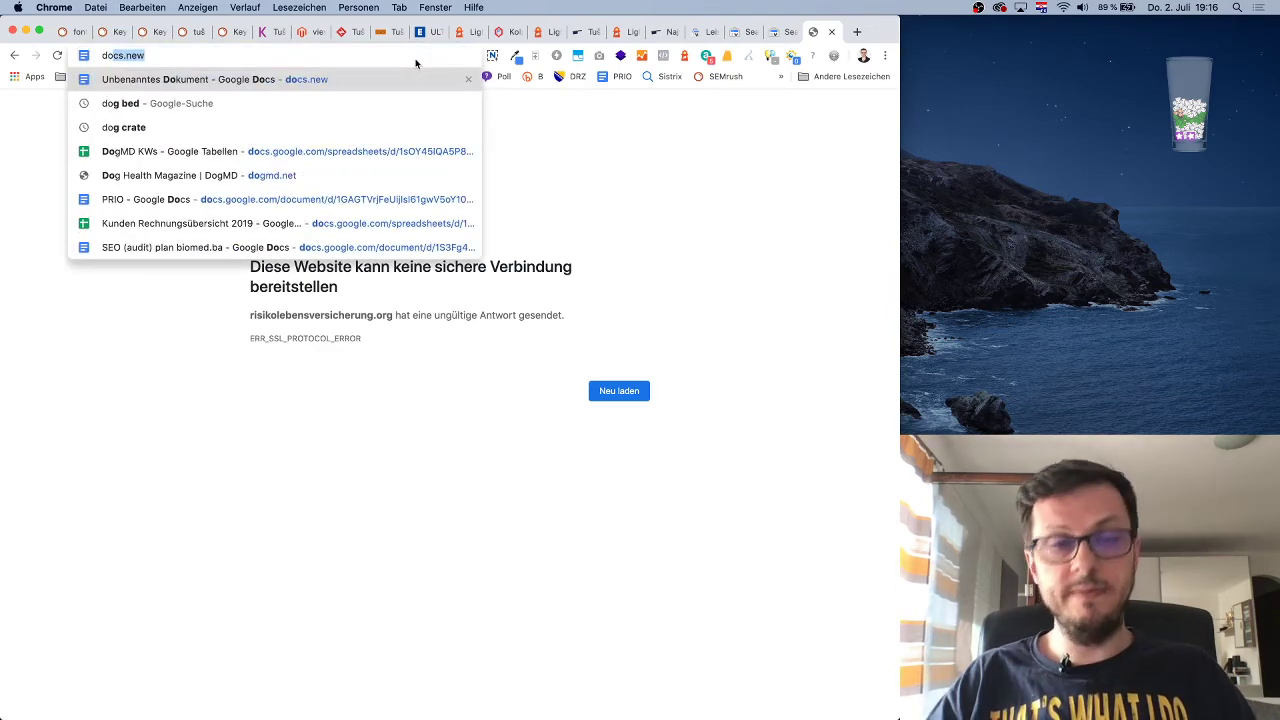
key(Return)
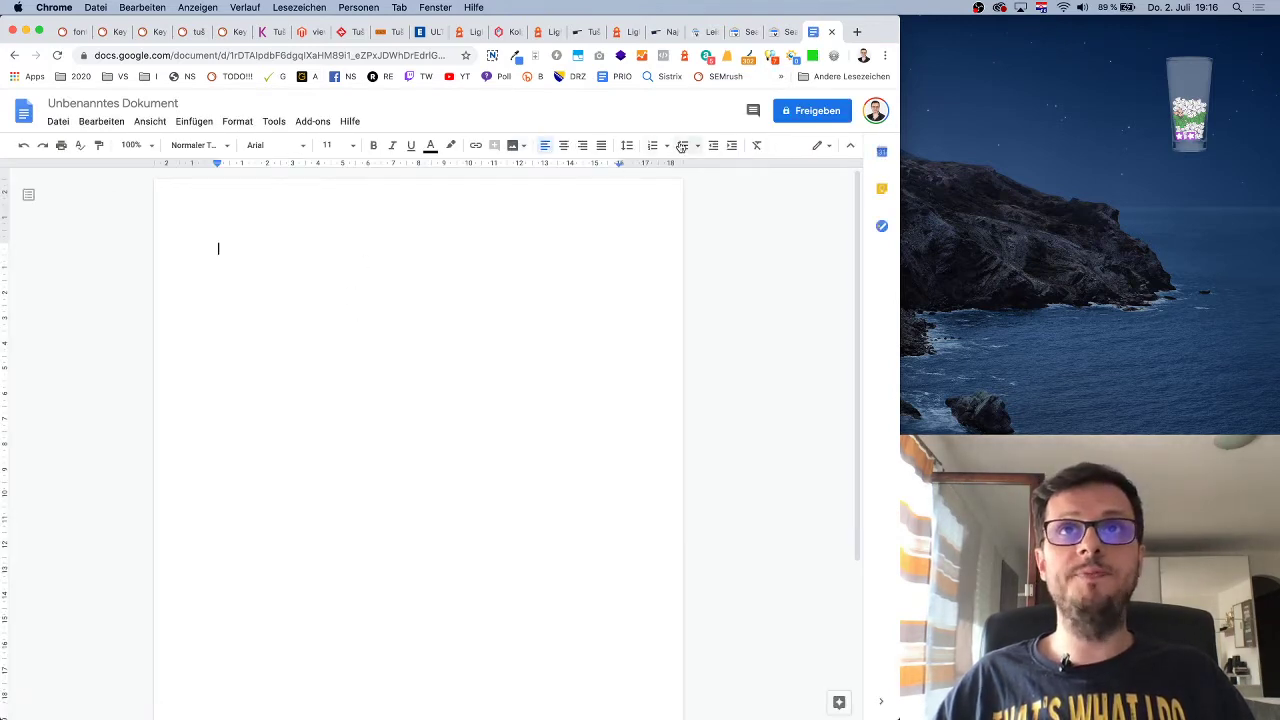
Start a bulleted list with "bd kasbd bk dasd asjdl asjdlas", "dhasdha dak dash hasd ahshdal" and "daskdha sdha skdh akshdakh" as its first three items
click(683, 145)
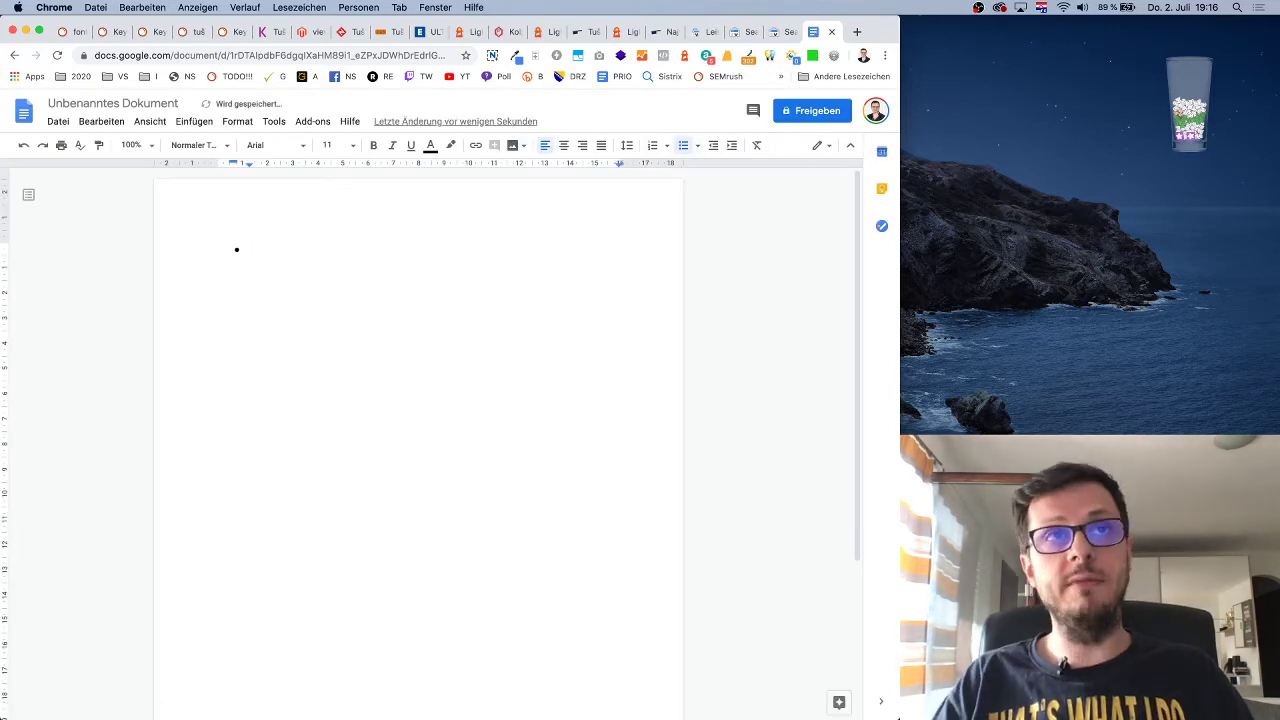
text(bd kasbd bk dasd asjdl asjdlas)
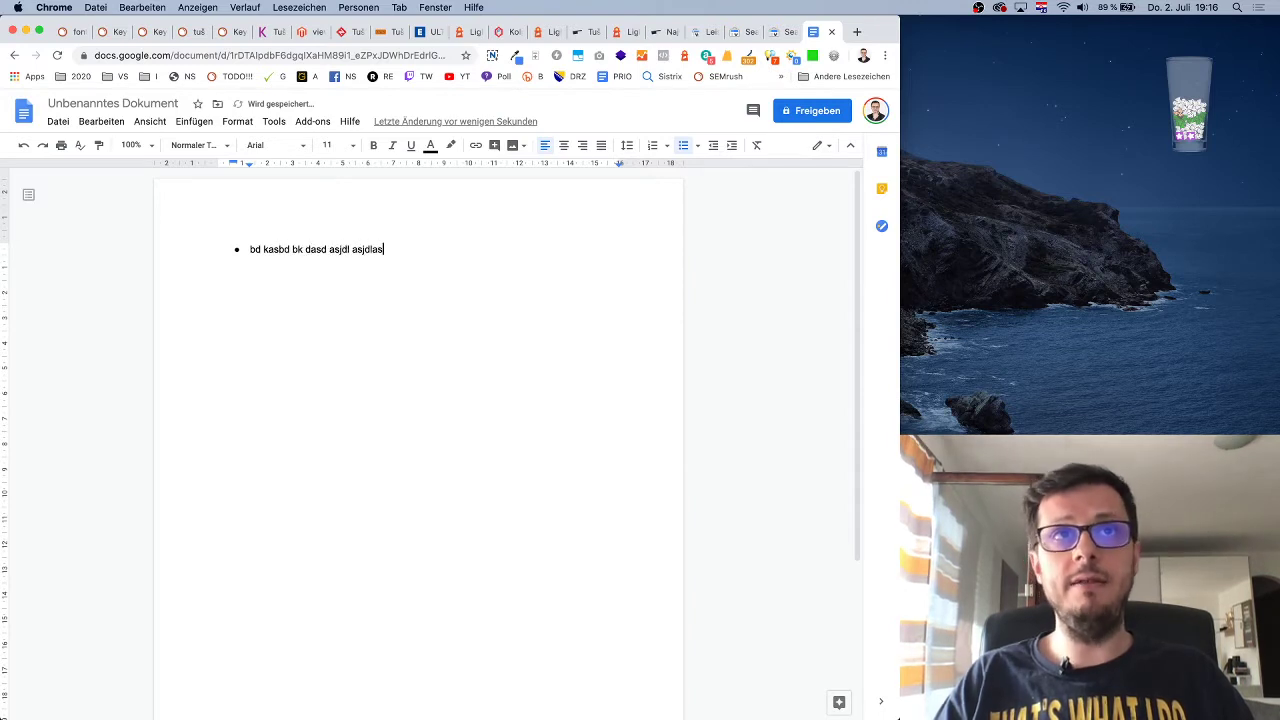
key(Return)
text(dhasdha  dak dash)
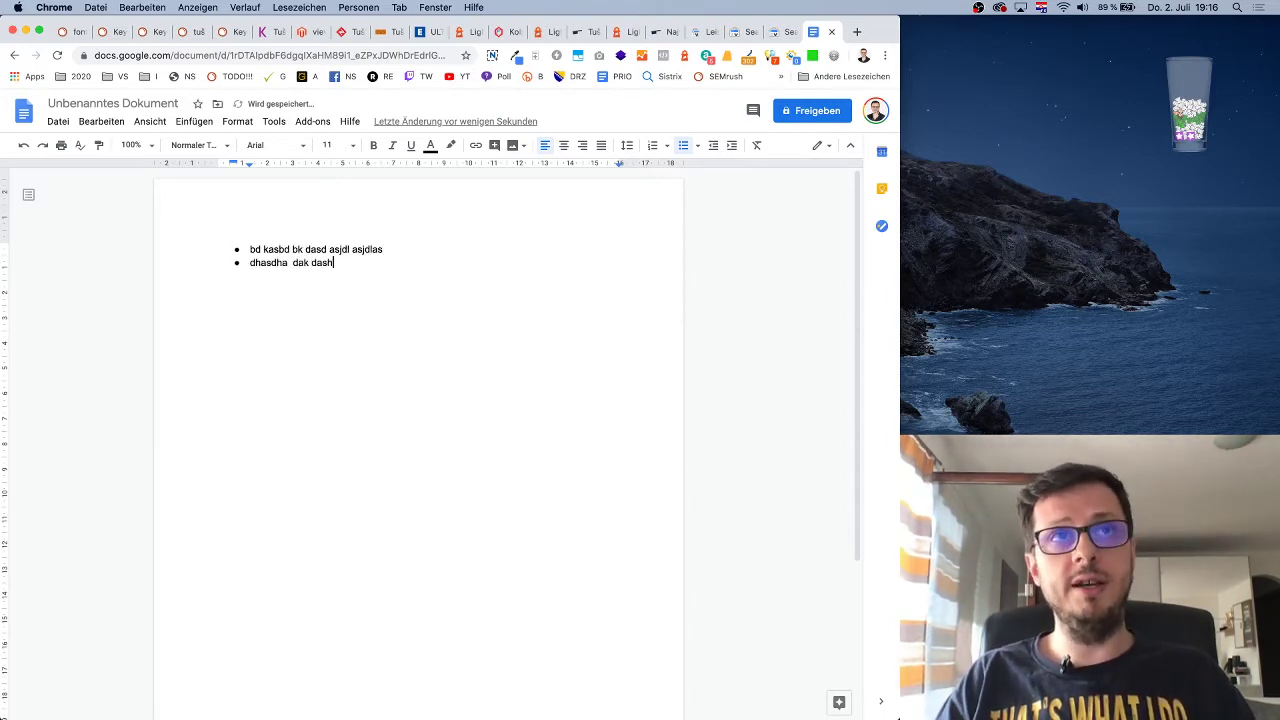
text( hasd ahshdal)
key(Return)
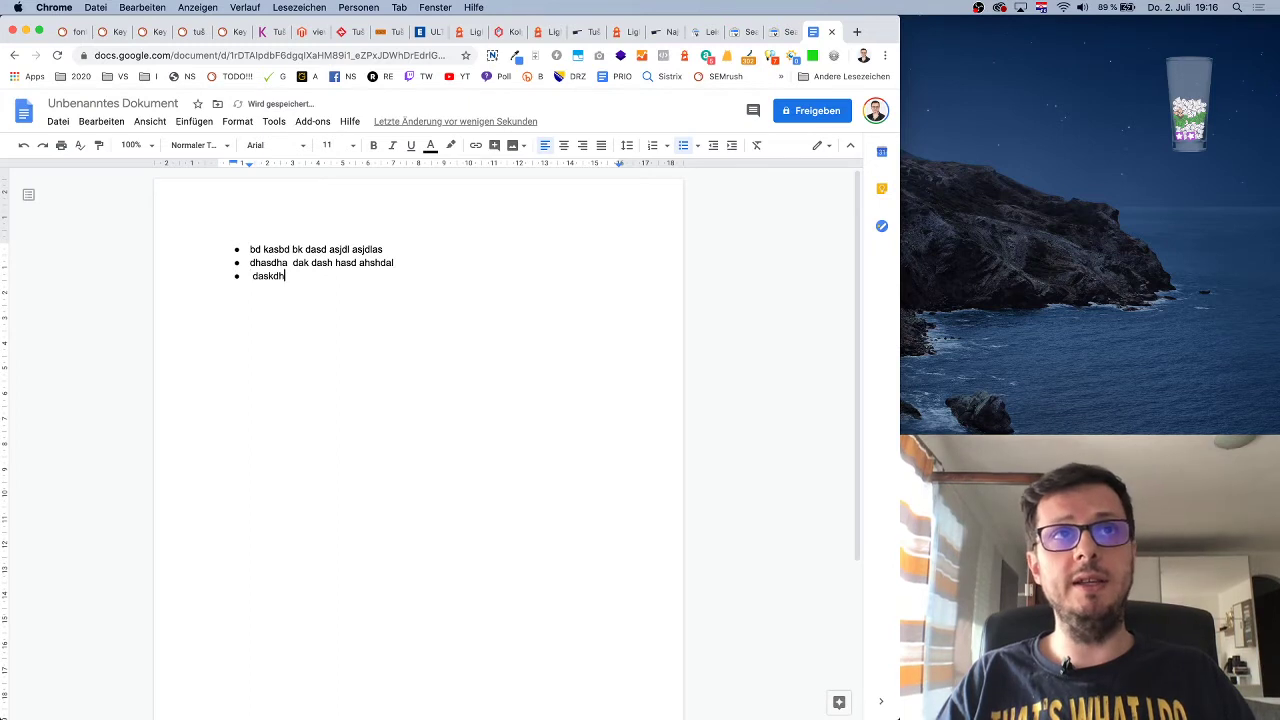
text(daskdha sdha skdh akshdakh)
key(Return)
Add "d ashd haskdh akshd ahsdhas" and "d ashd hakshd sajjhdksjad jas l" as the fourth and fifth bullets
text(d ashd)
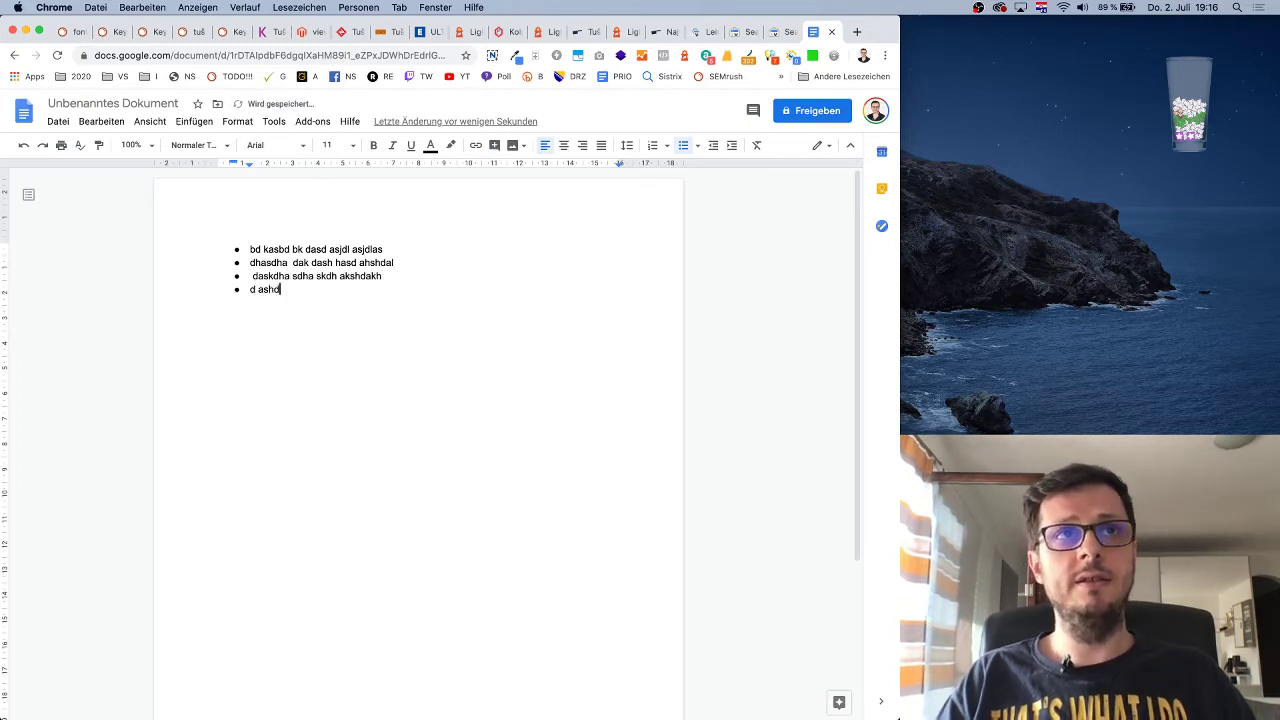
text( haskdh akshd ahsdhas)
key(Return)
text(d ash)
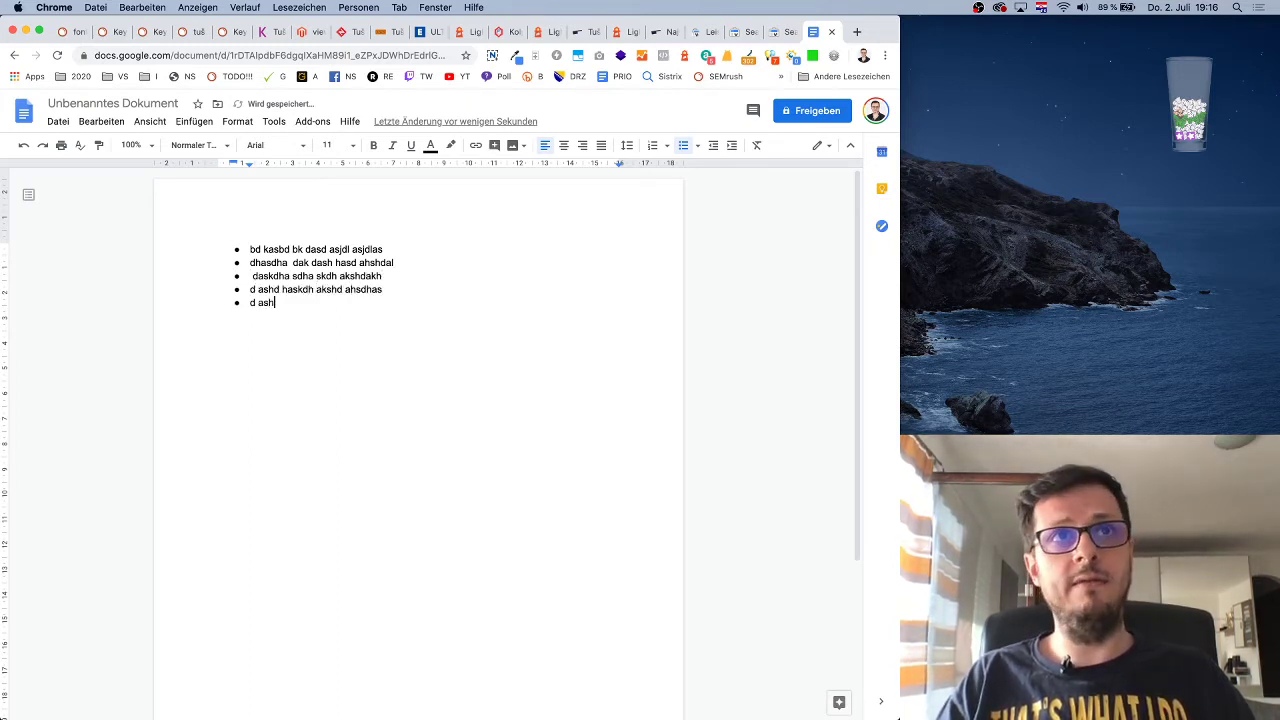
text(d hakshd sajjhdksjad jas l)
key(Return)
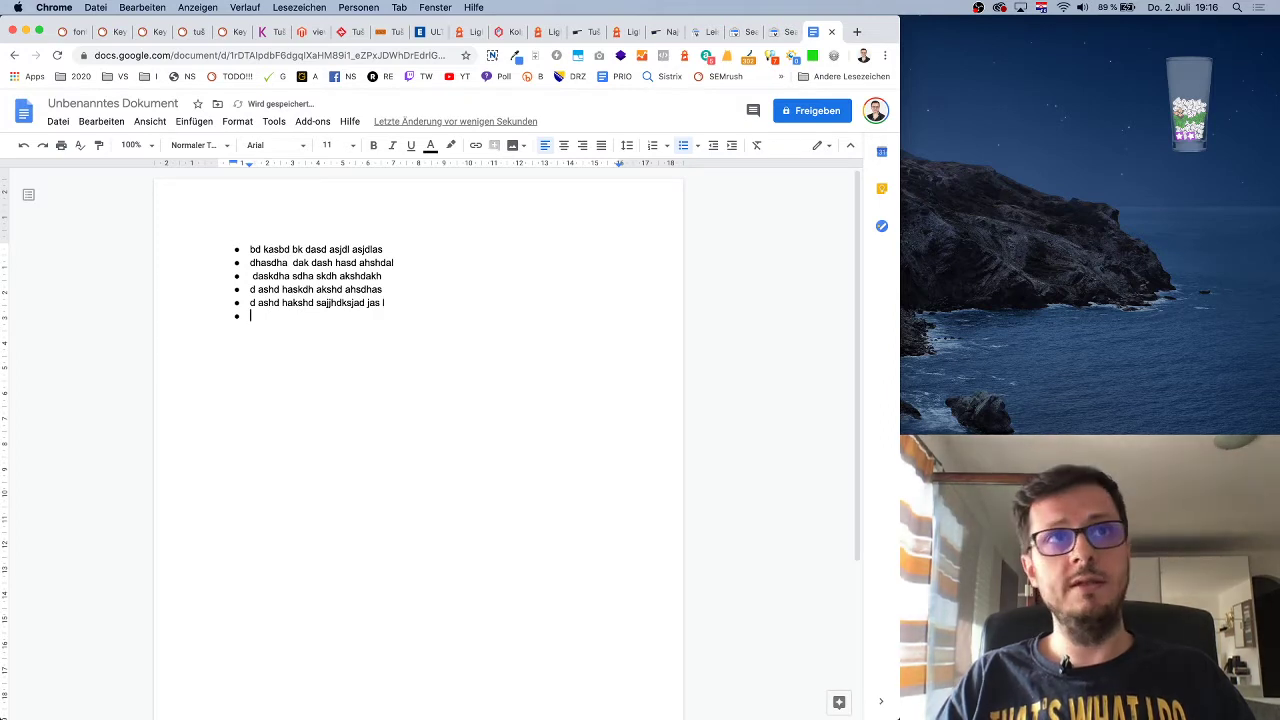
Add bullets "djasl jdlkasjd lajs djsa ldj ajdasjd" and "dlsajd lasjd alsjdlasjd sajdlsak", and remove the leading space from the third bullet
text(djasl jdlkasjd lajs djsa ldj ajdasjd)
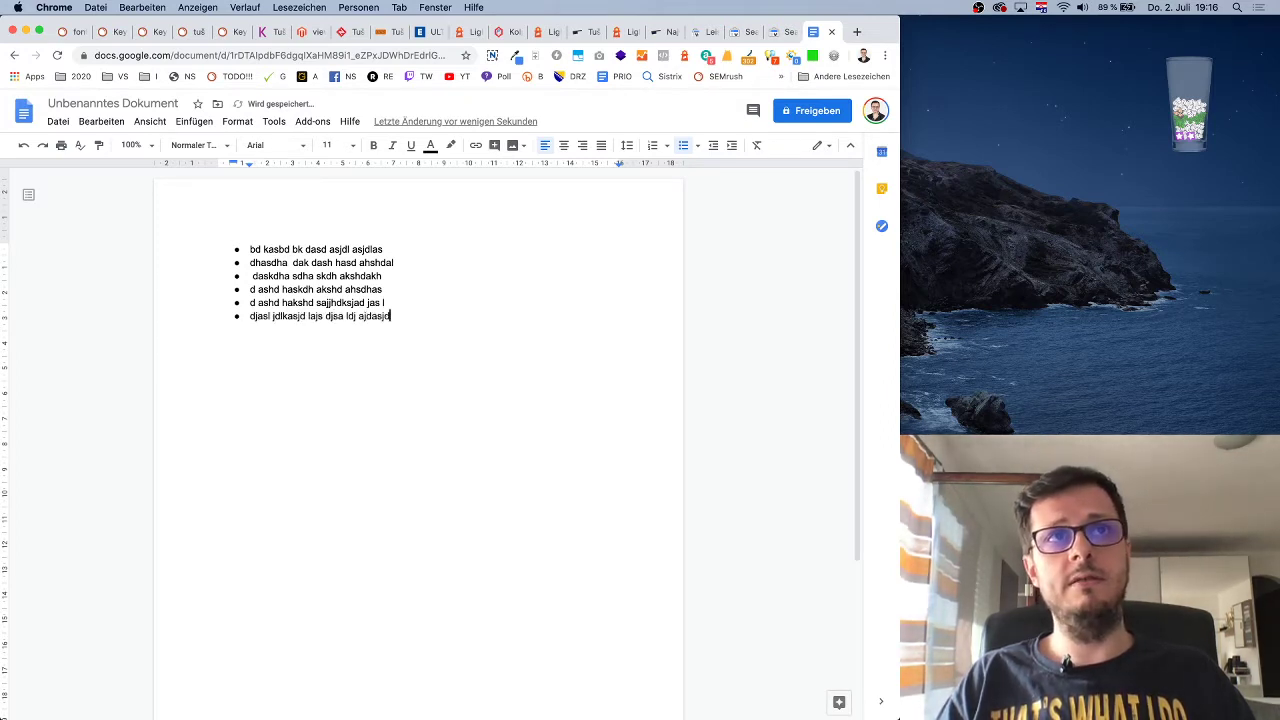
key(Return)
text(dlsajd lasjd alsjdlasjd sajdlsak)
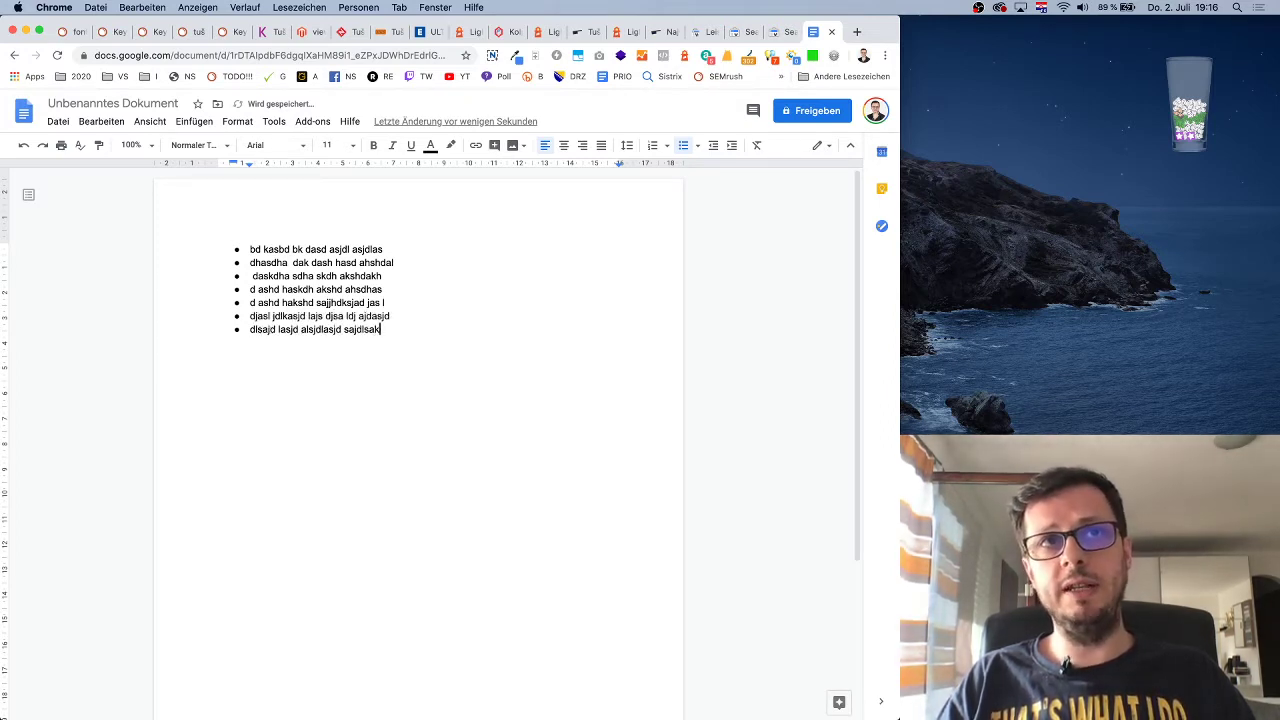
click(253, 276)
key(BackSpace)
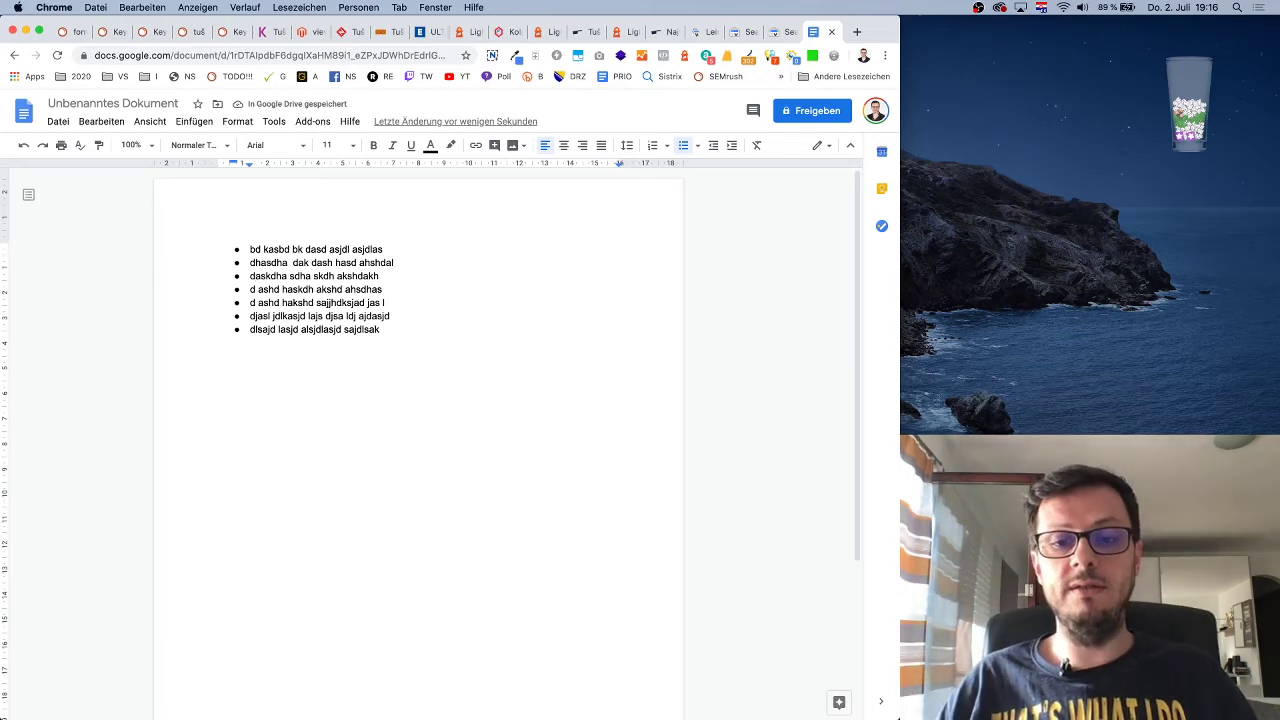
Insert the unbulleted title "Desktop" above the list, followed by an empty line
click(237, 246)
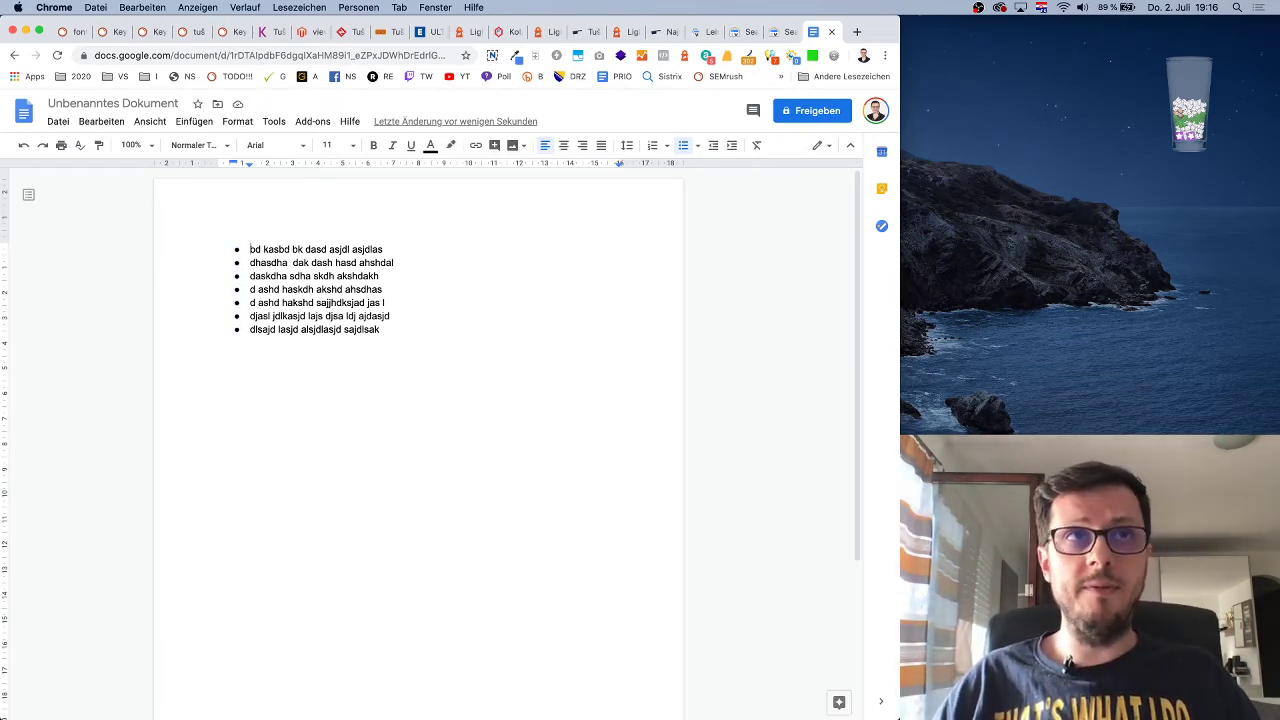
key(Return)
key(Return)
key(BackSpace)
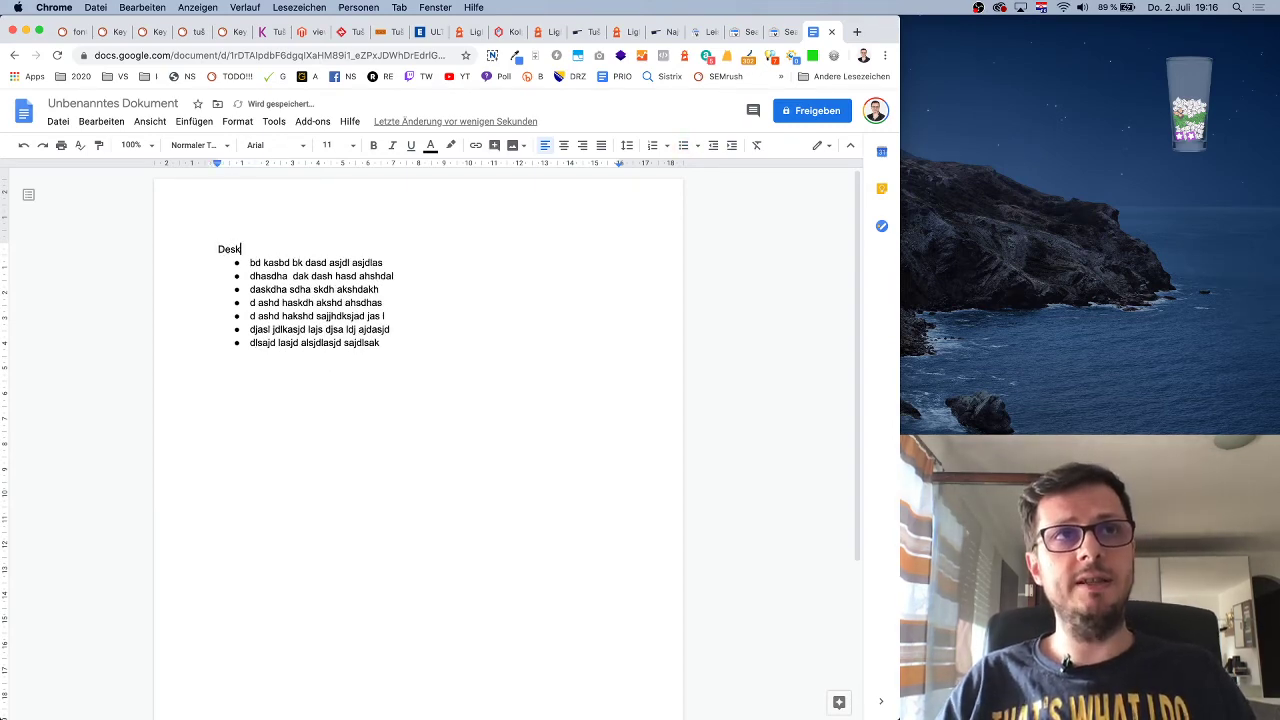
key(Return)
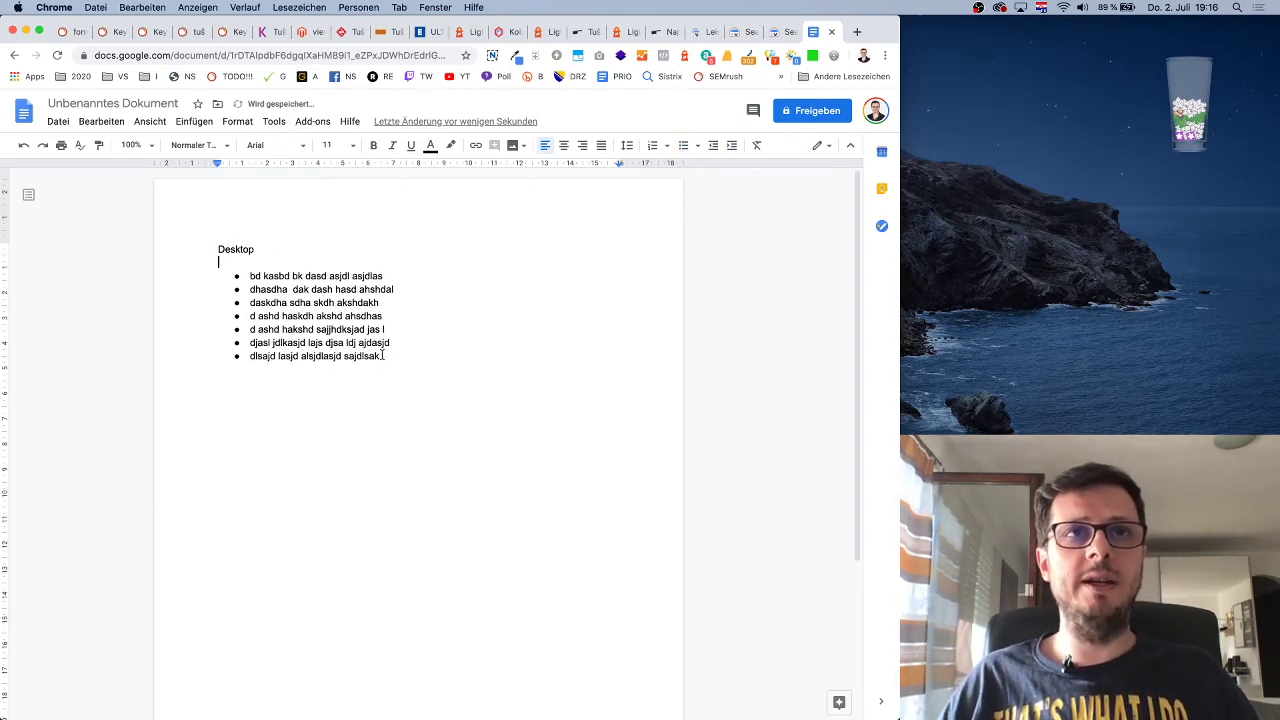
Duplicate the Desktop title and its list below the original and retitle the copy "Tablet"
drag(382, 355, 211, 251)
key(cmd+c)
click(418, 356)
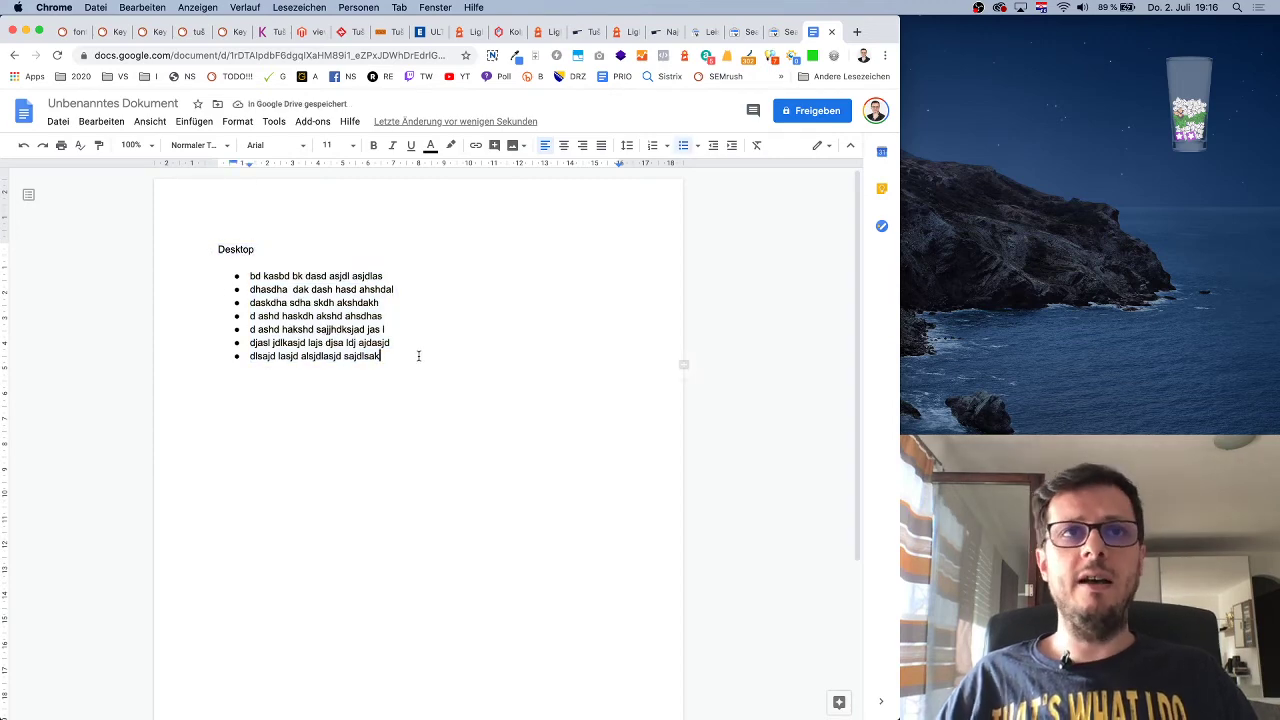
key(Return)
key(cmd+v)
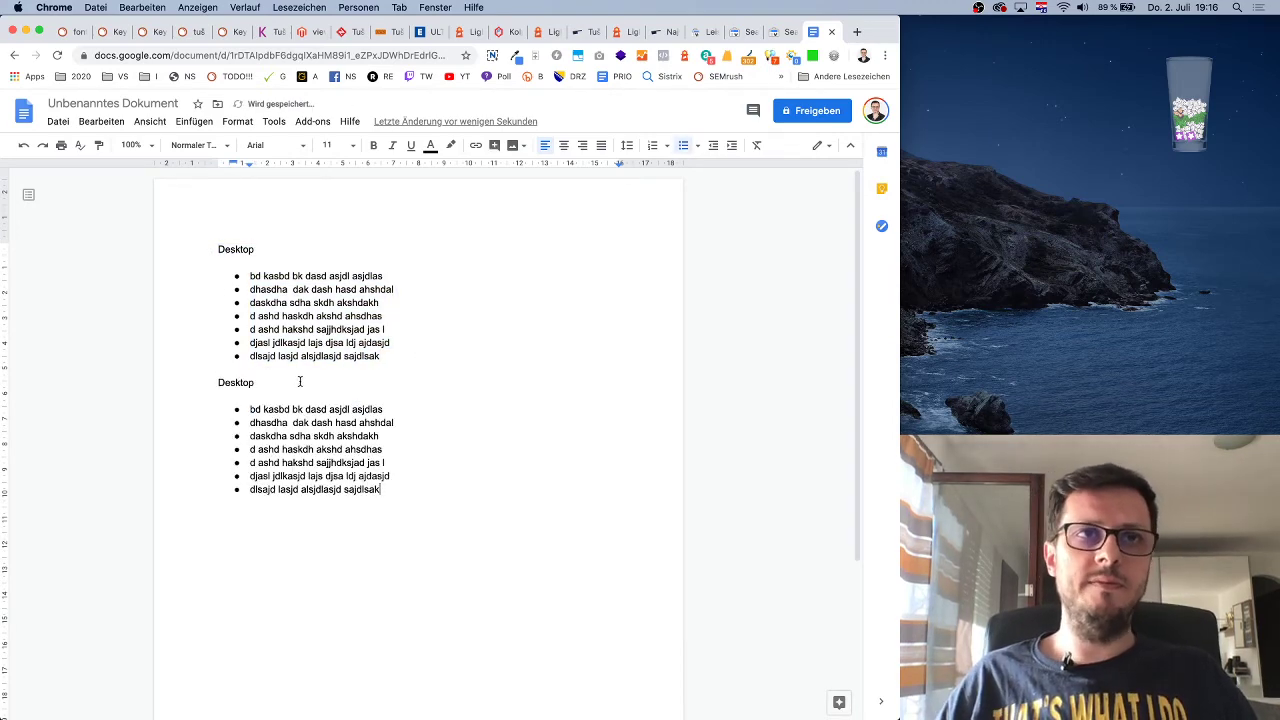
double_click(301, 382)
text(Tablet)
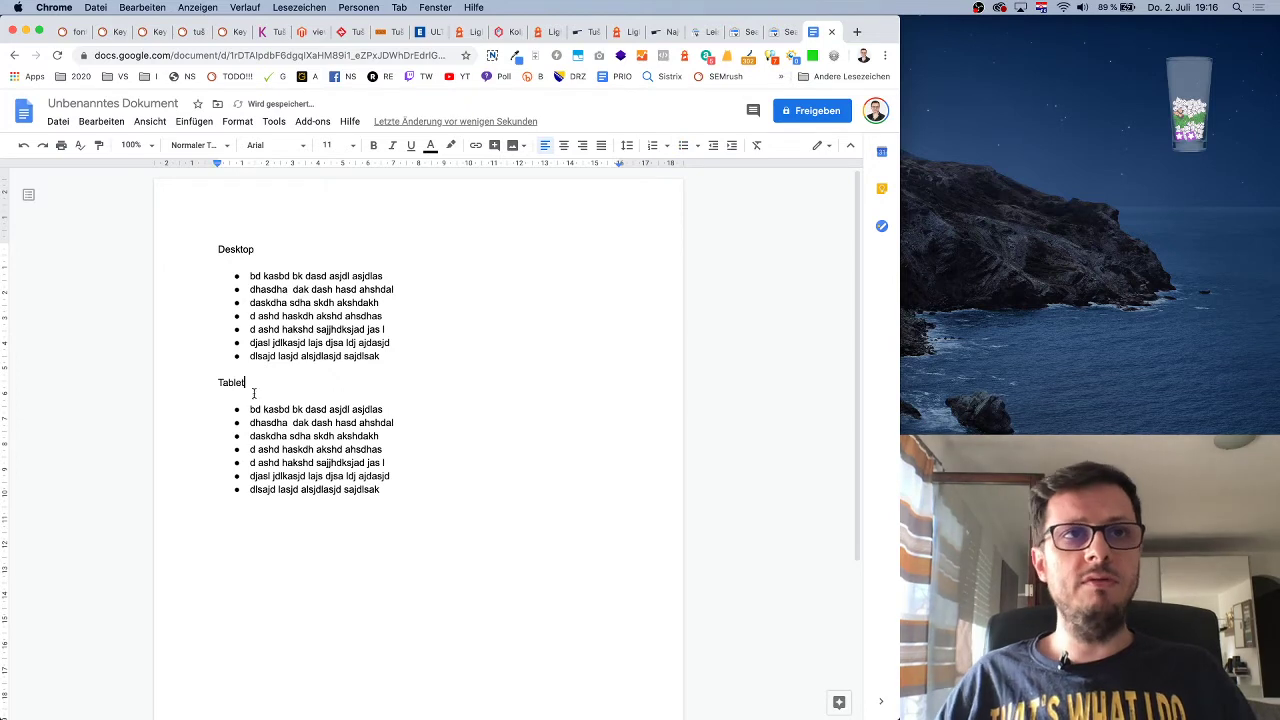
Delete the first and last bullets from the Tablet list
drag(383, 409, 203, 418)
key(BackSpace)
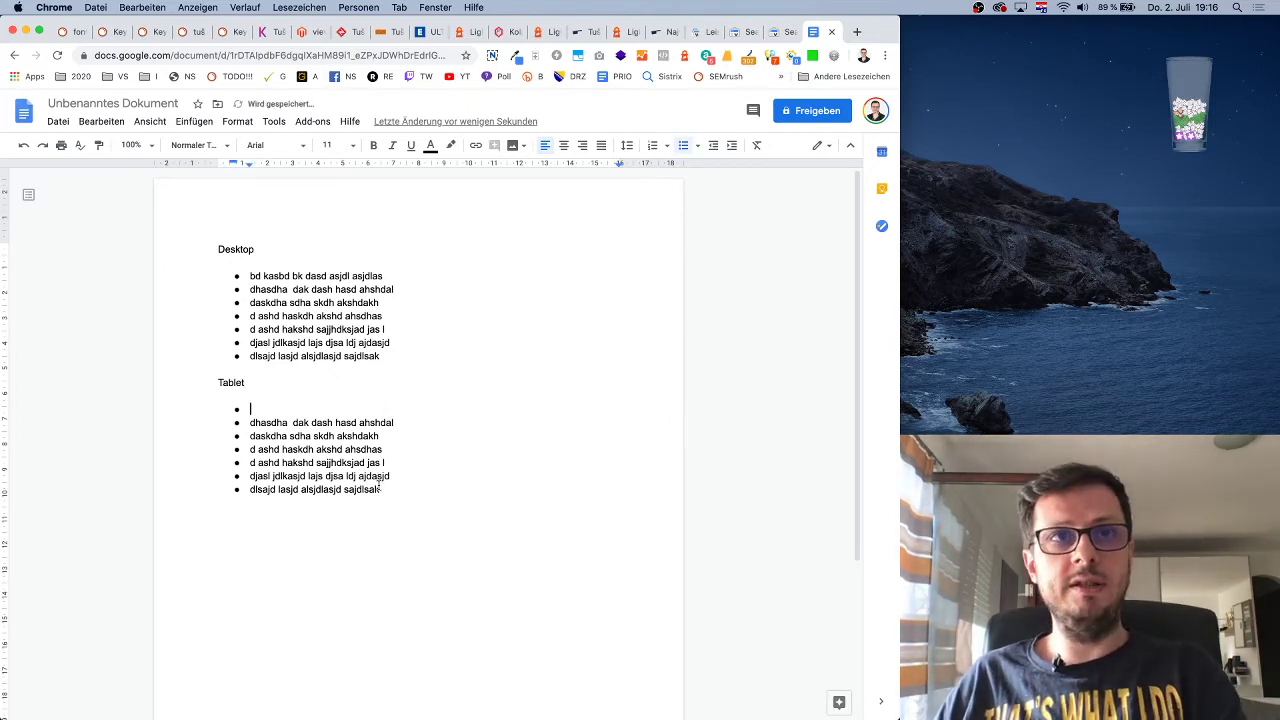
drag(384, 491, 180, 485)
key(BackSpace)
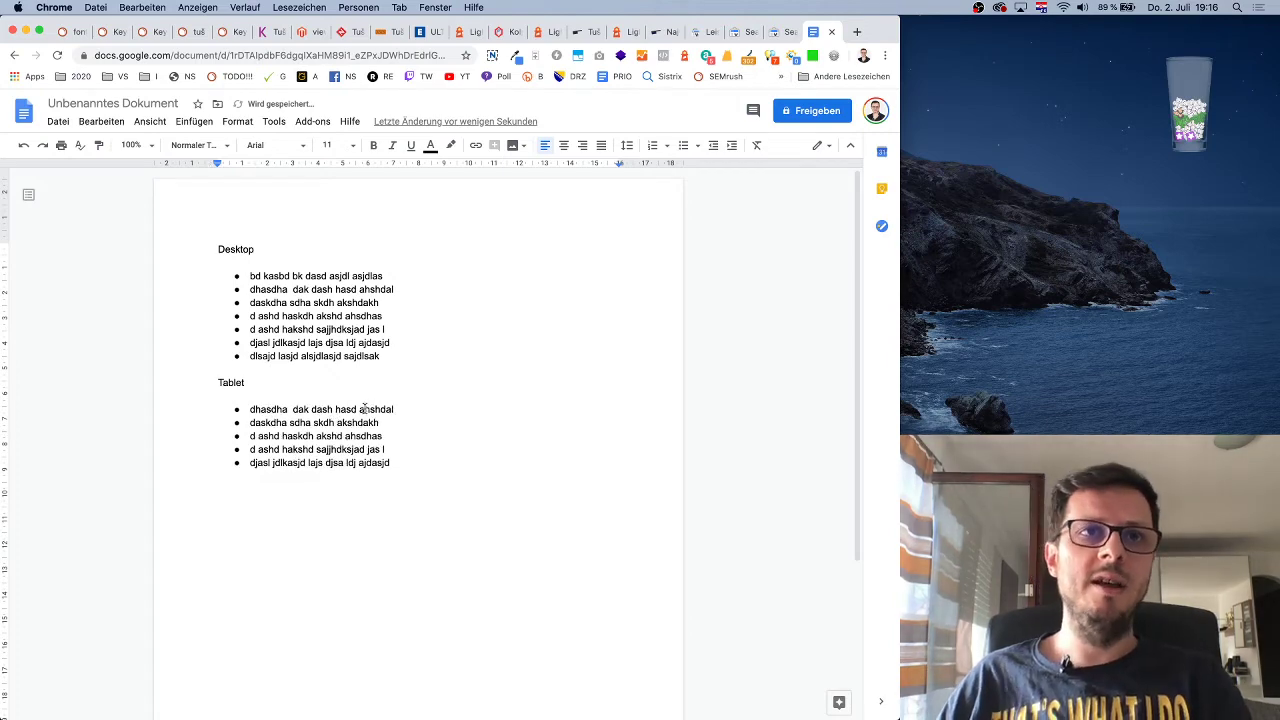
key(BackSpace)
Shorten the five remaining Tablet bullets by deleting the closing words of each, keeping every item on its own line
double_click(405, 408)
key(Delete)
key(Delete)
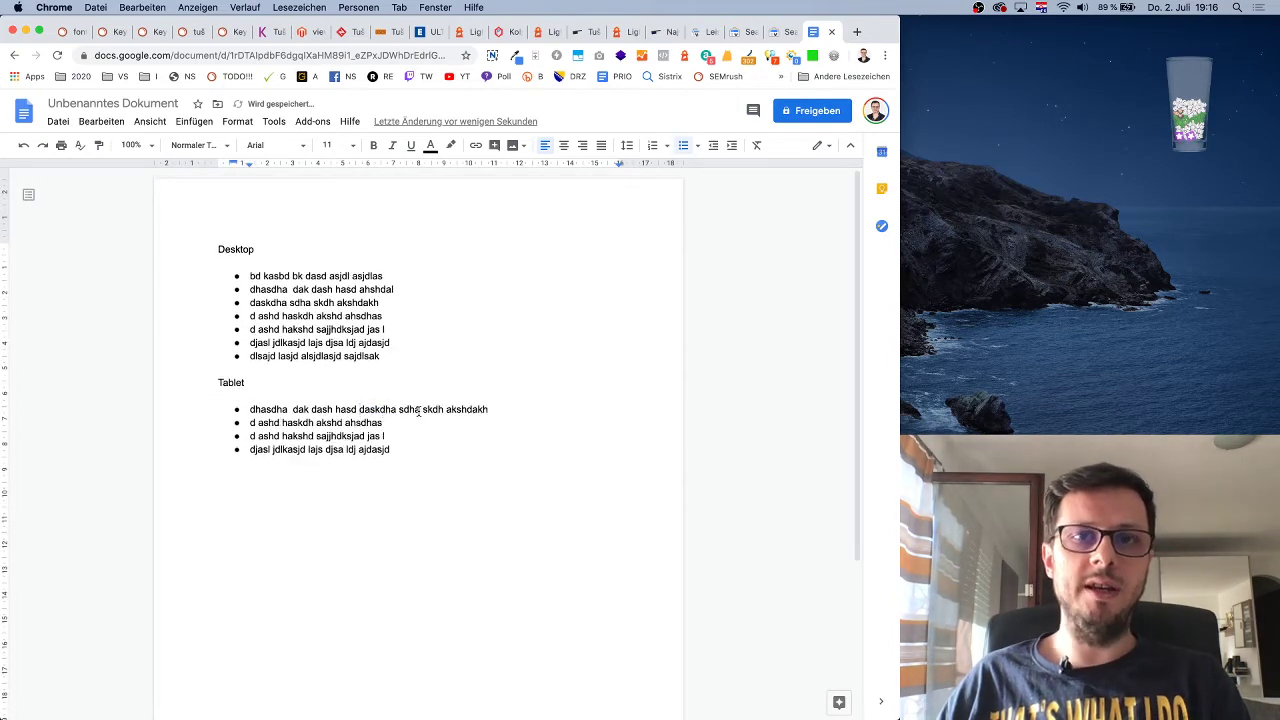
key(Return)
double_click(358, 423)
key(Delete)
double_click(364, 436)
key(Delete)
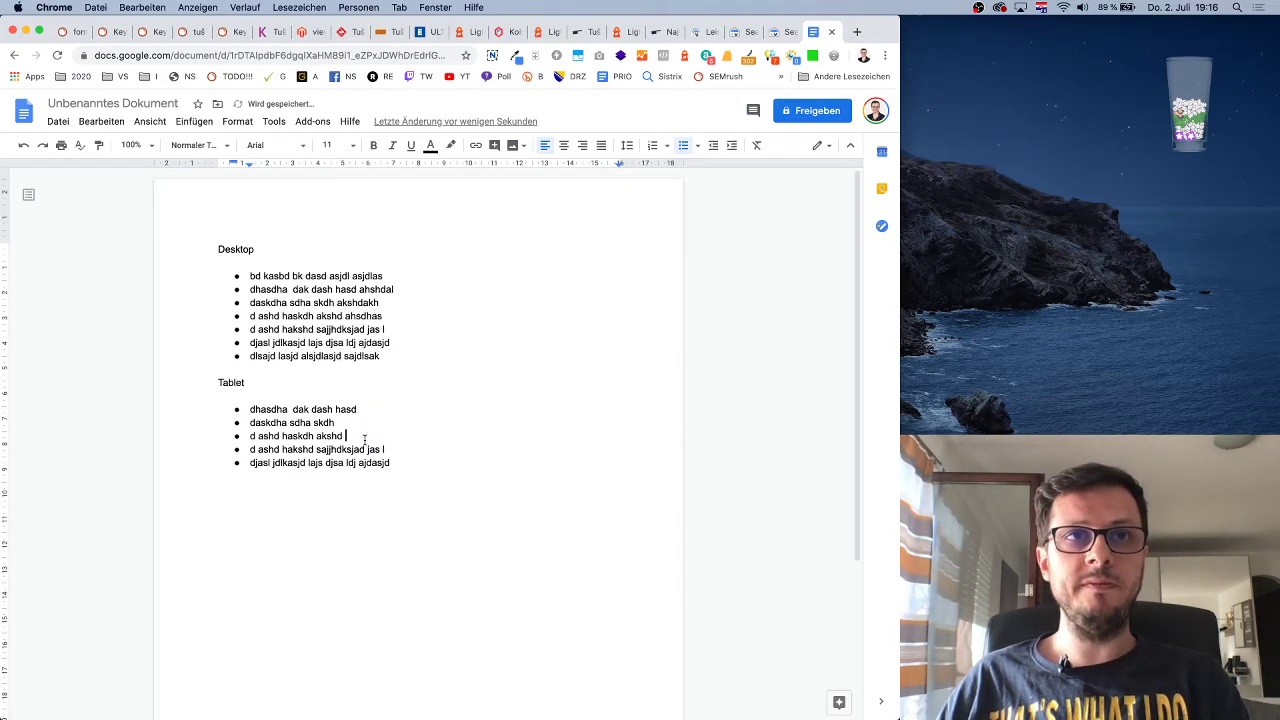
drag(366, 449, 680, 451)
key(BackSpace)
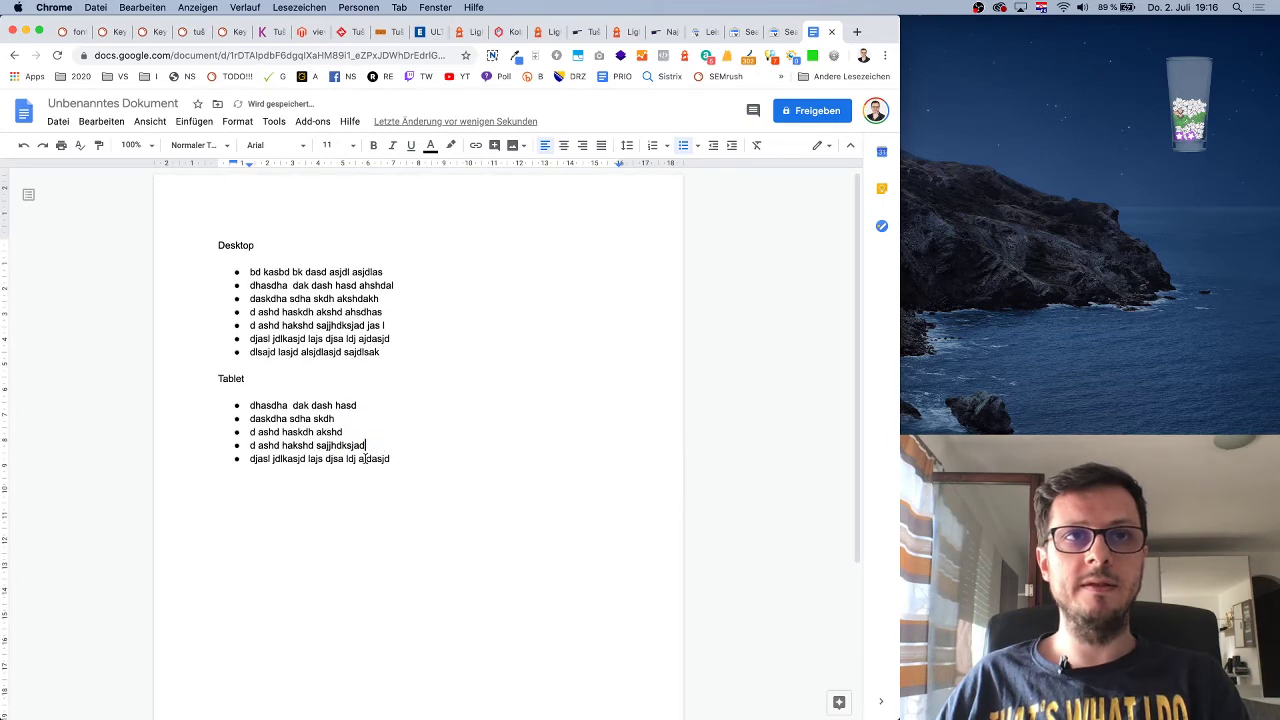
double_click(366, 458)
key(Delete)
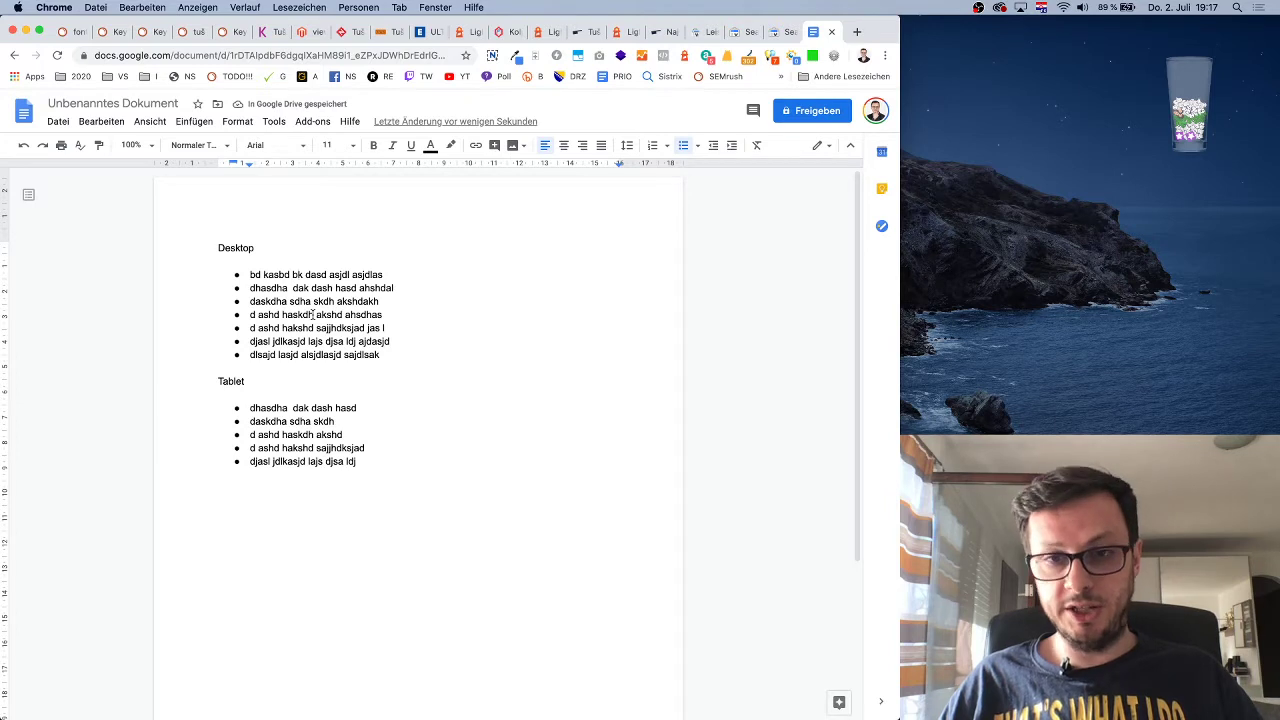
Duplicate the Tablet title and its list below the original and retitle the copy "Mobile"
click(309, 407)
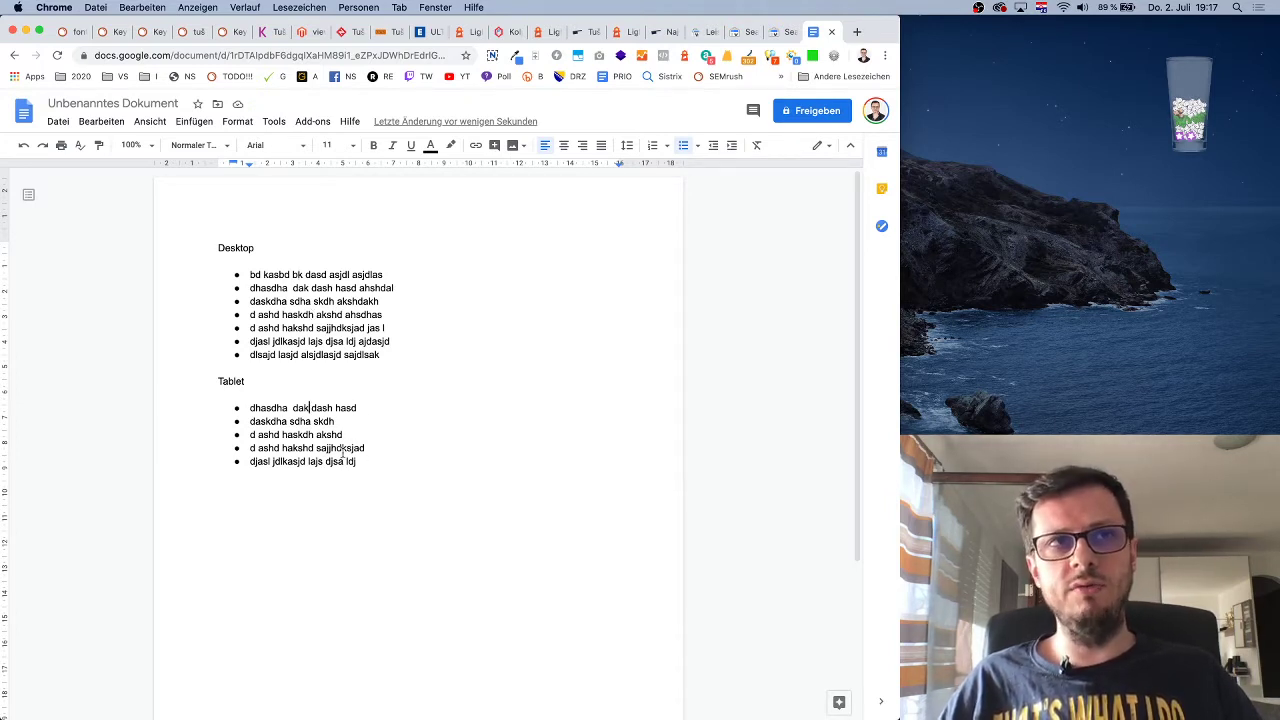
drag(364, 461, 200, 383)
key(super+c)
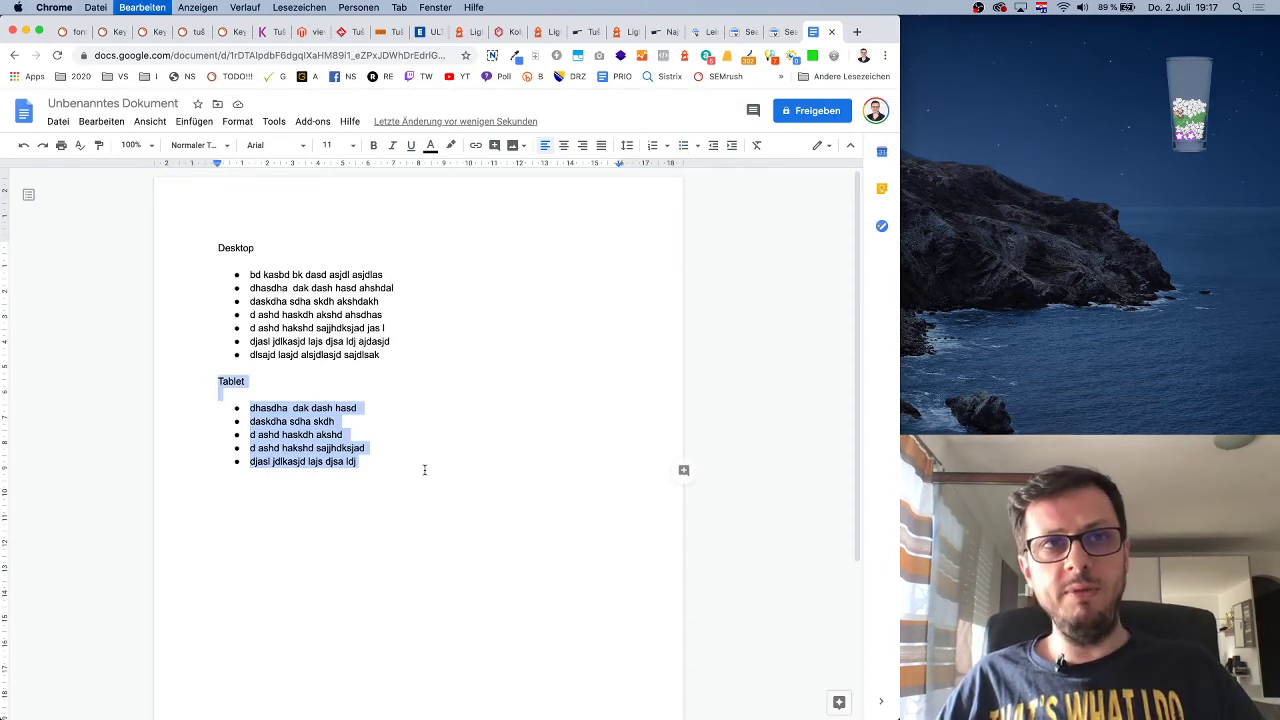
click(407, 467)
key(Return)
key(Return)
key(Return)
key(super+v)
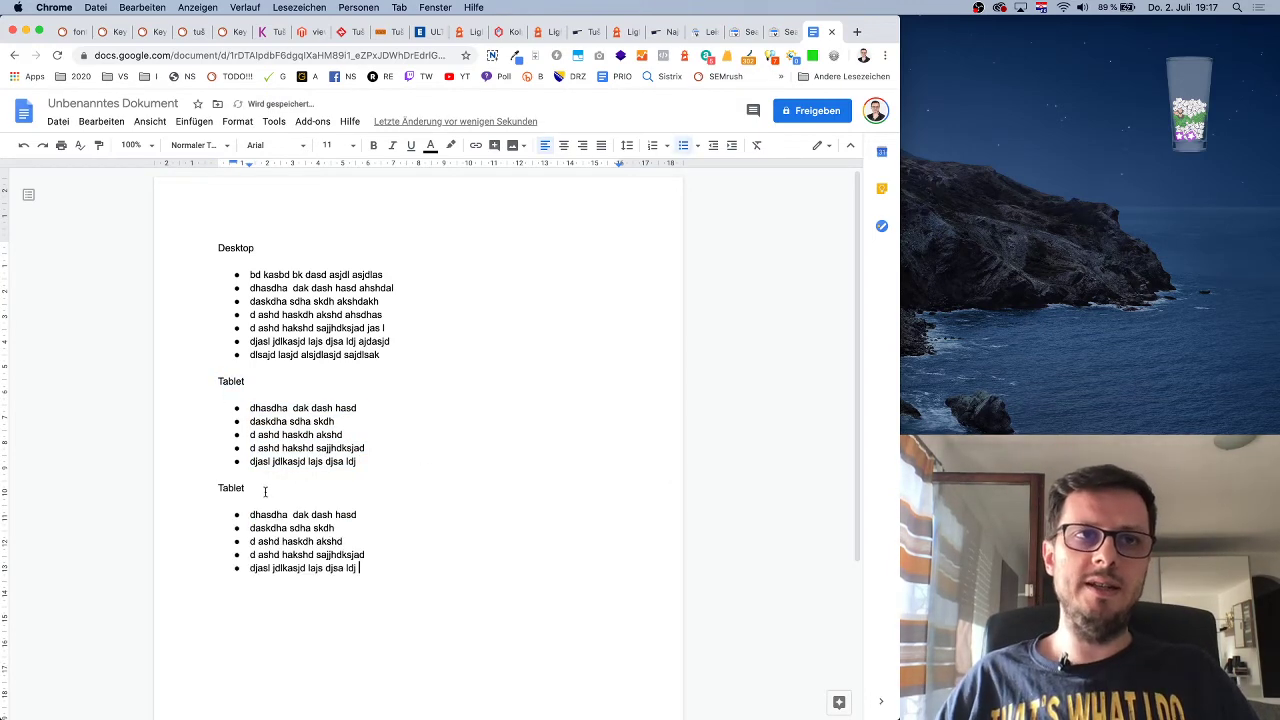
double_click(238, 486)
text(Mobile)
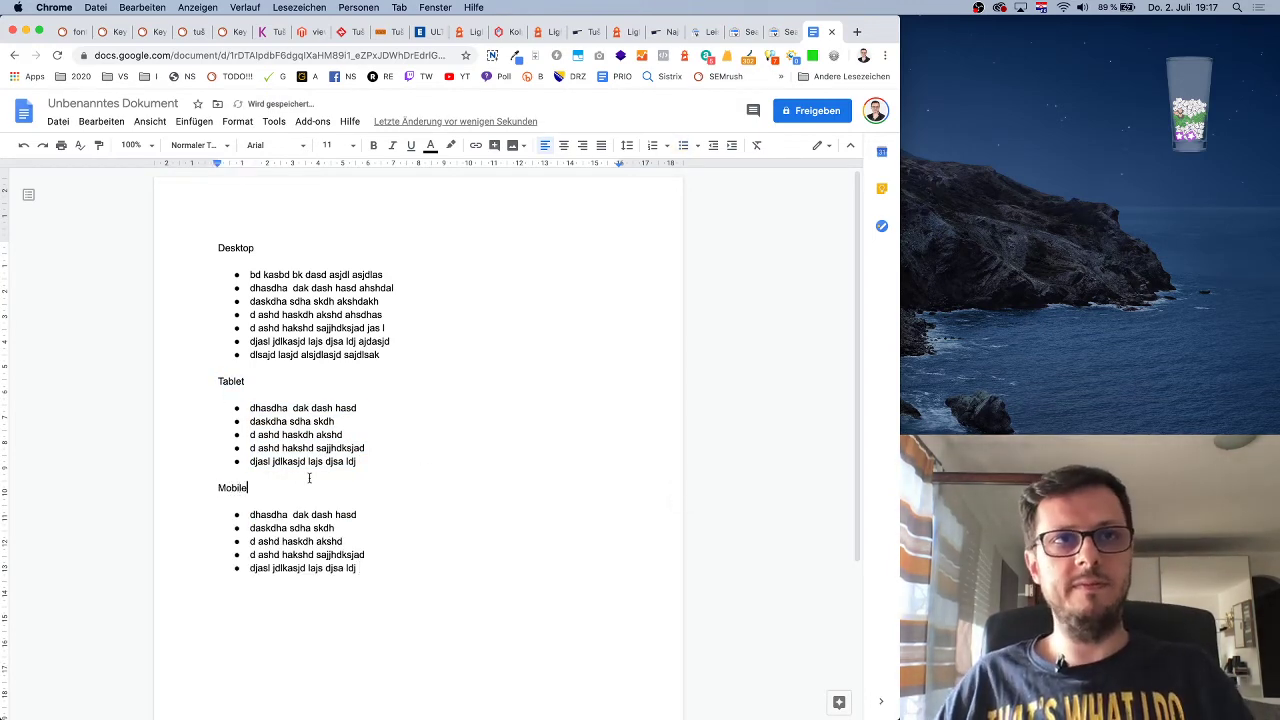
Delete the first and last bullets from the Mobile list
drag(357, 522, 229, 523)
key(BackSpace)
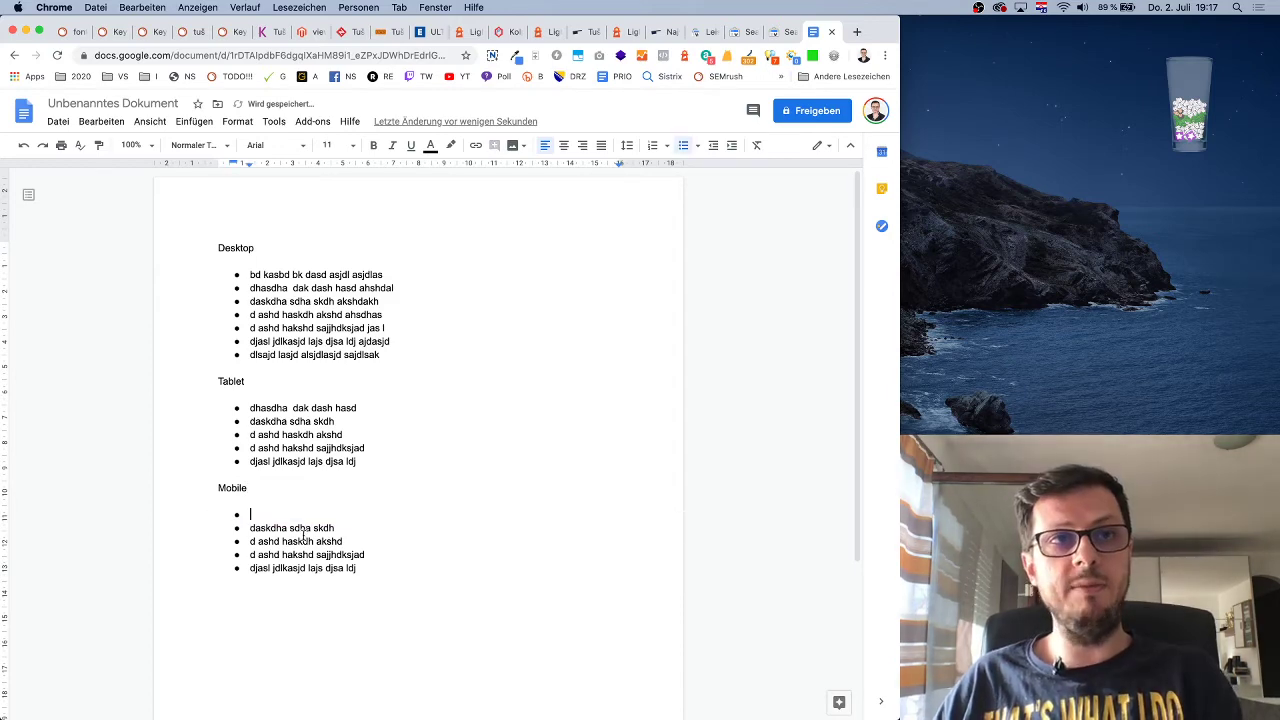
key(BackSpace)
key(BackSpace)
drag(364, 555, 151, 557)
key(BackSpace)
key(BackSpace)
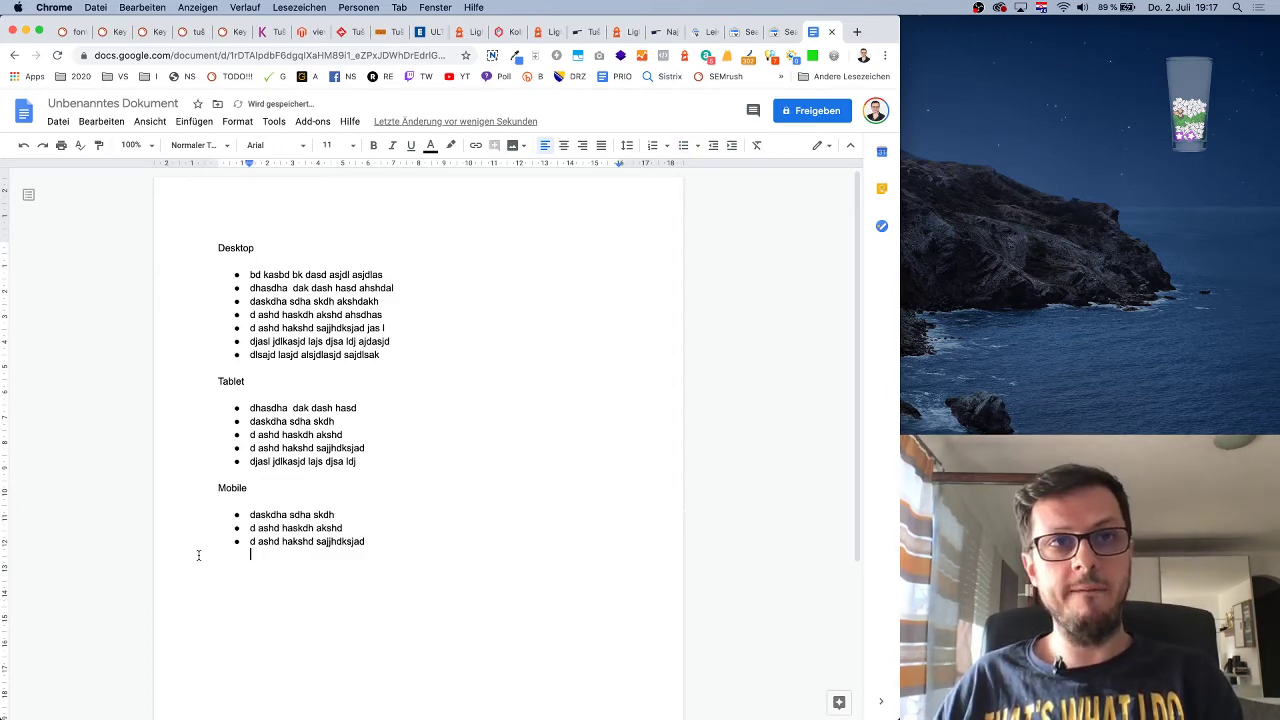
Shorten the three remaining Mobile bullets by deleting the last word of each
key(alt+shift+Left)
key(BackSpace)
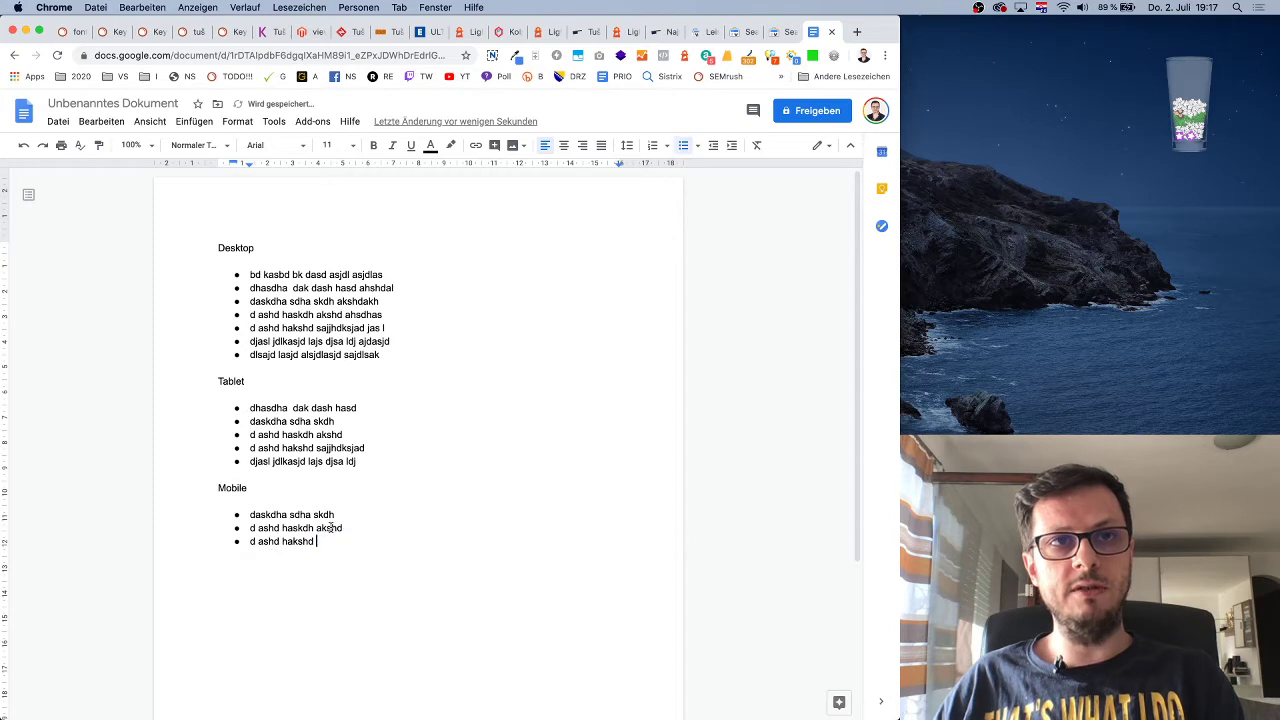
key(Up)
key(alt+shift+Right)
key(BackSpace)
key(Up)
key(alt+shift+Right)
key(BackSpace)
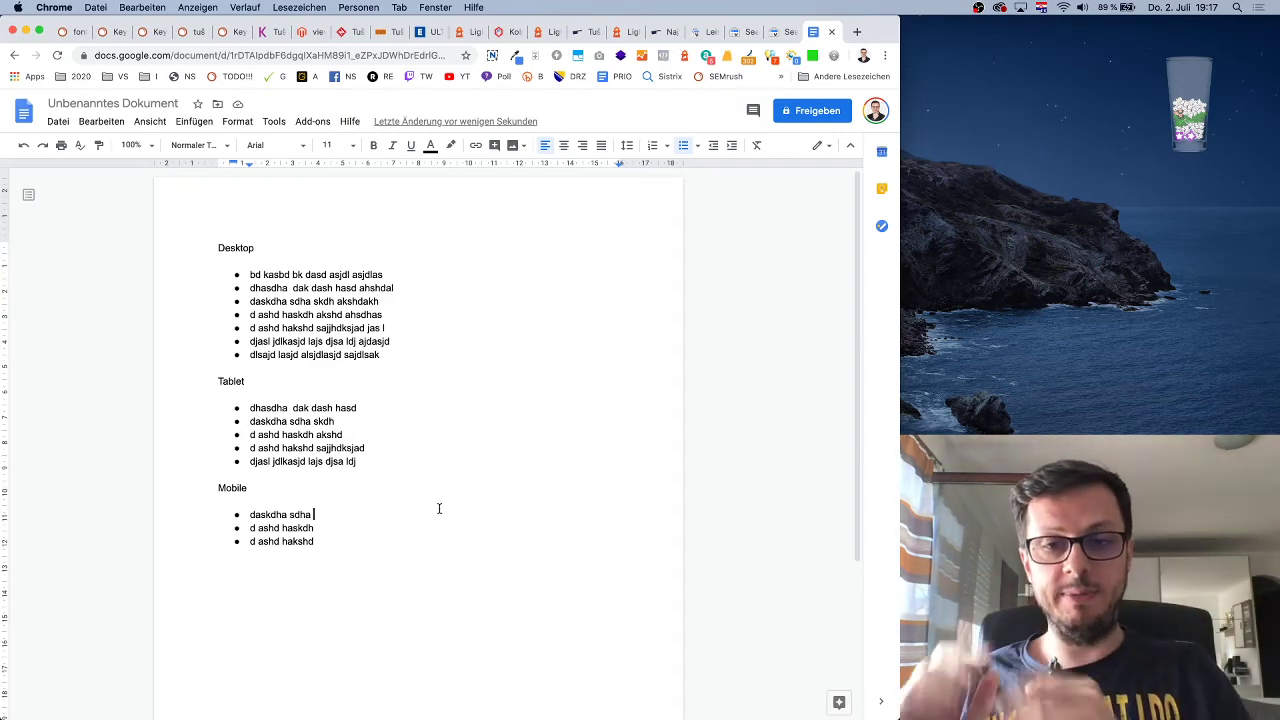
click(387, 540)
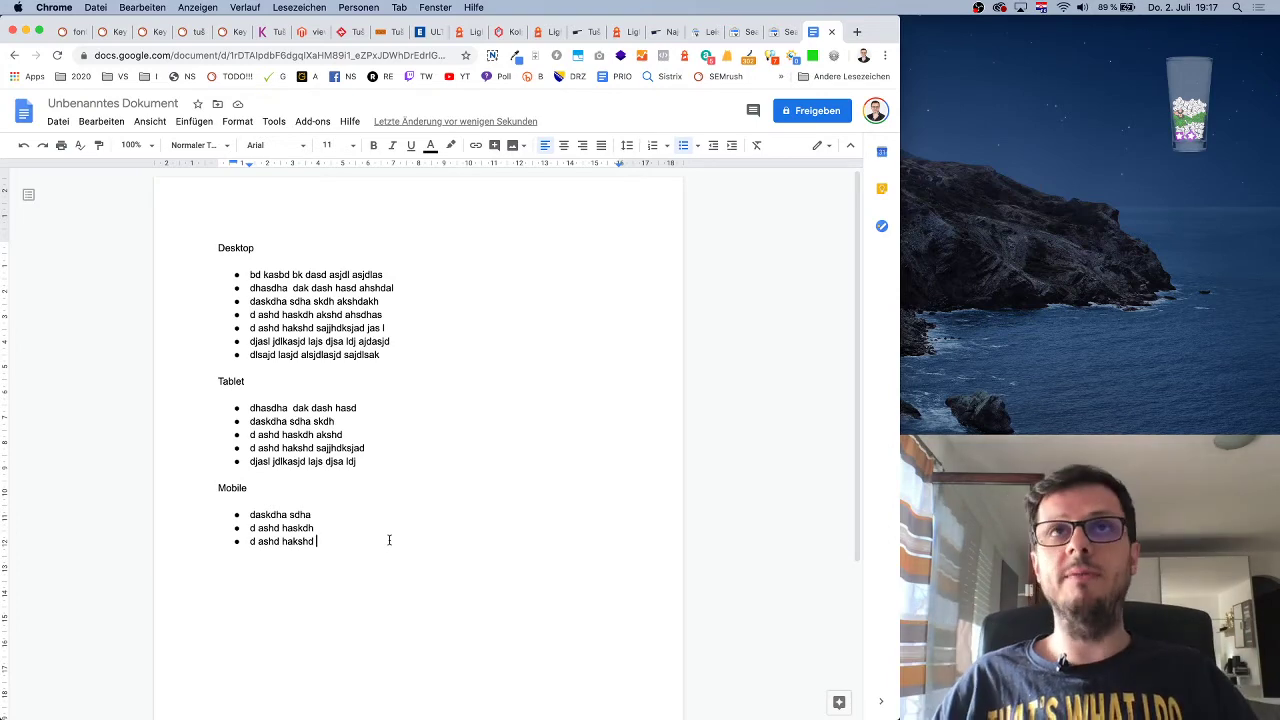
Leave the document, go back to the Kerametal Tuš kabine category page and highlight its whole introductory text
click(668, 33)
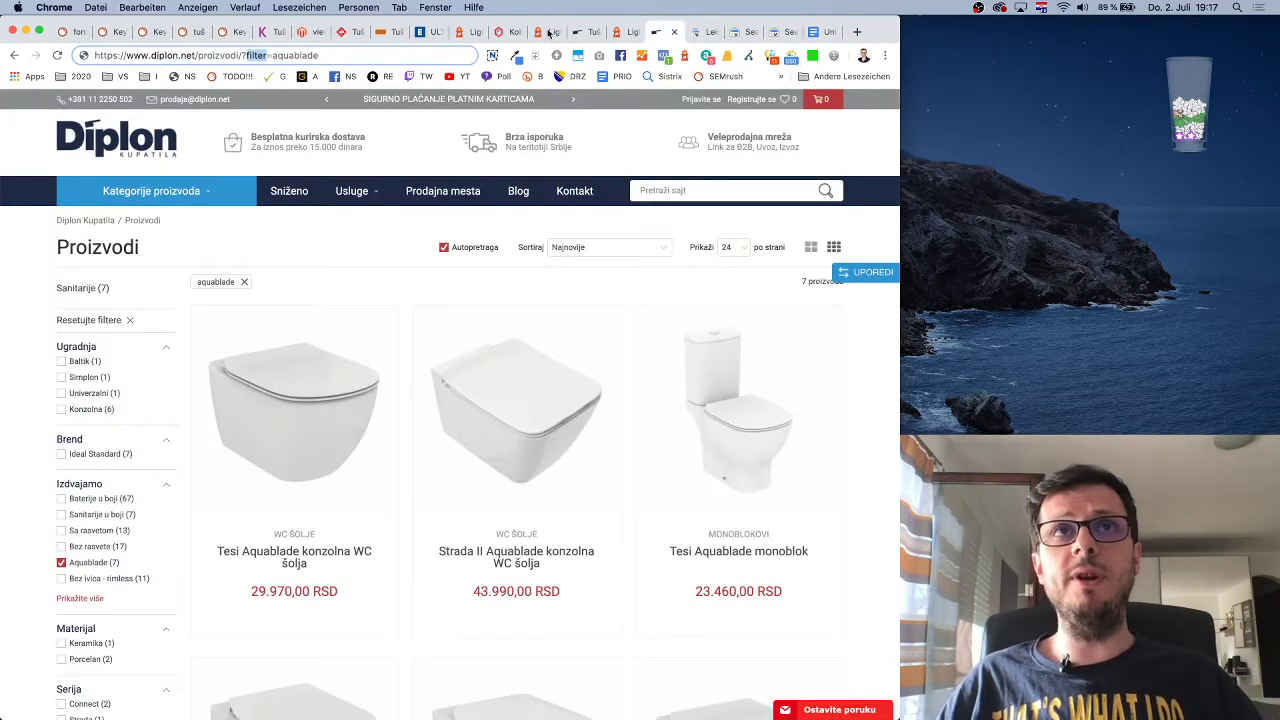
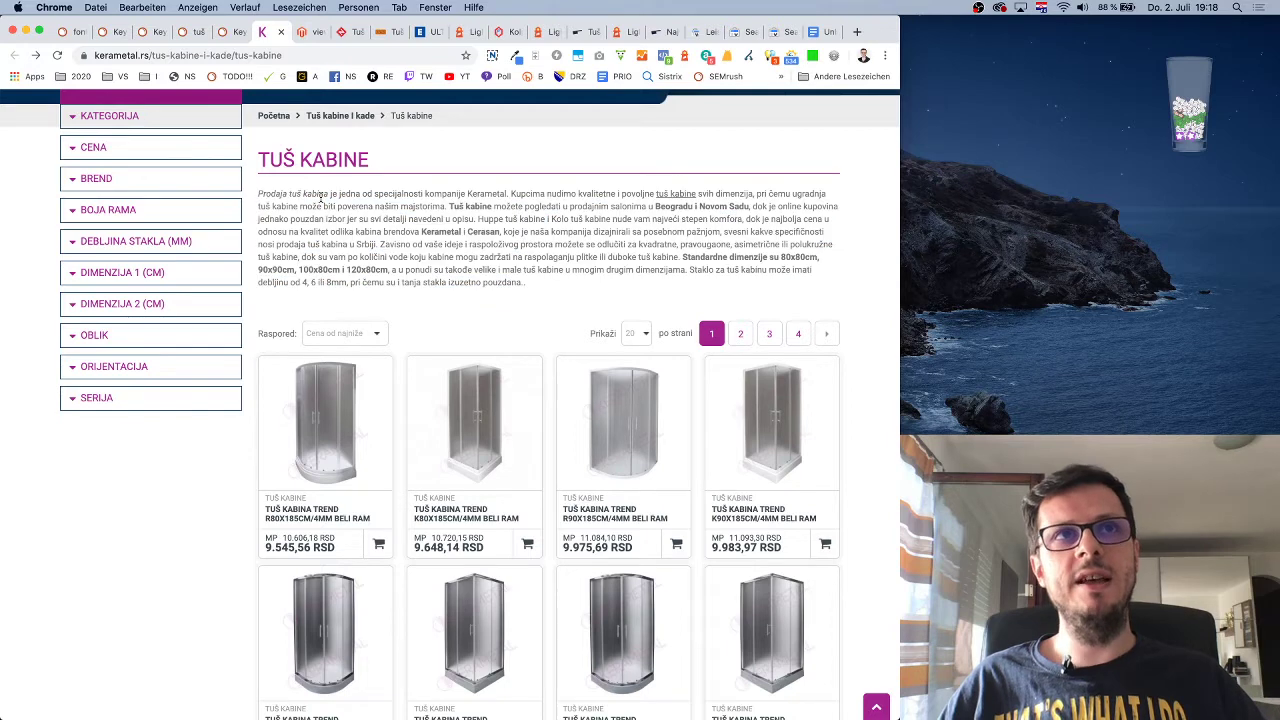
scroll(366, 206, up, 2)
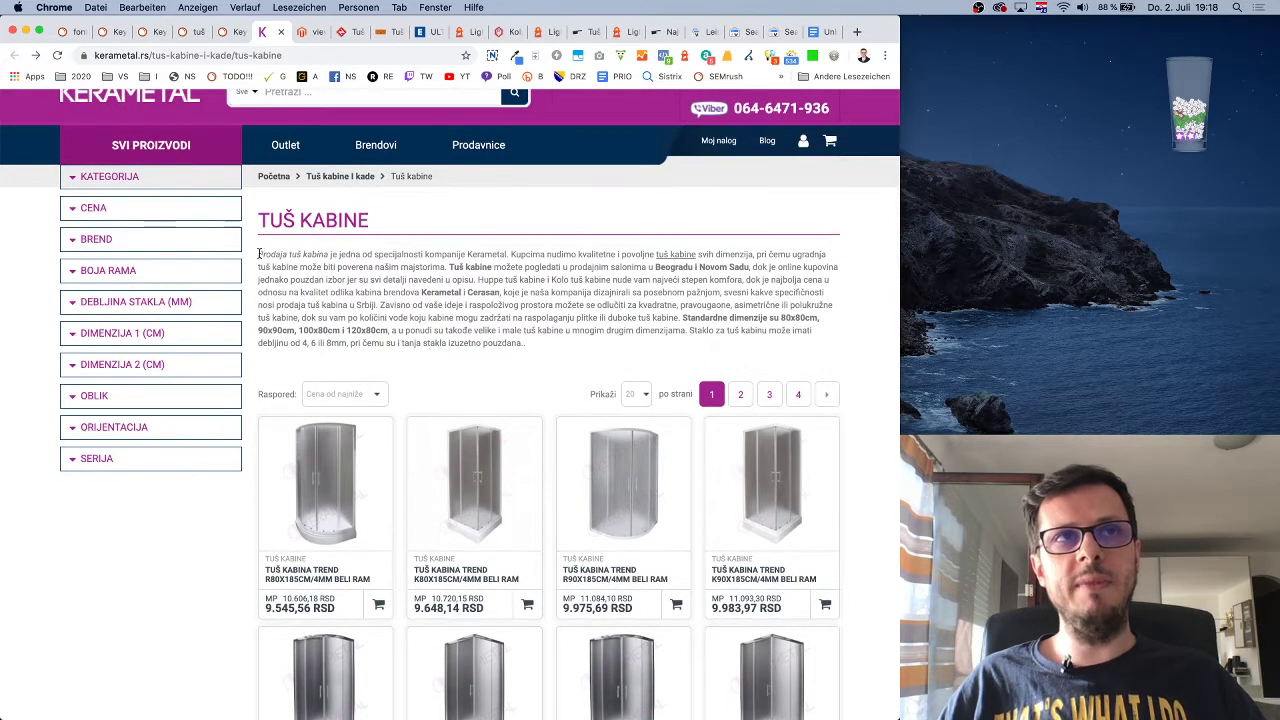
drag(258, 254, 538, 344)
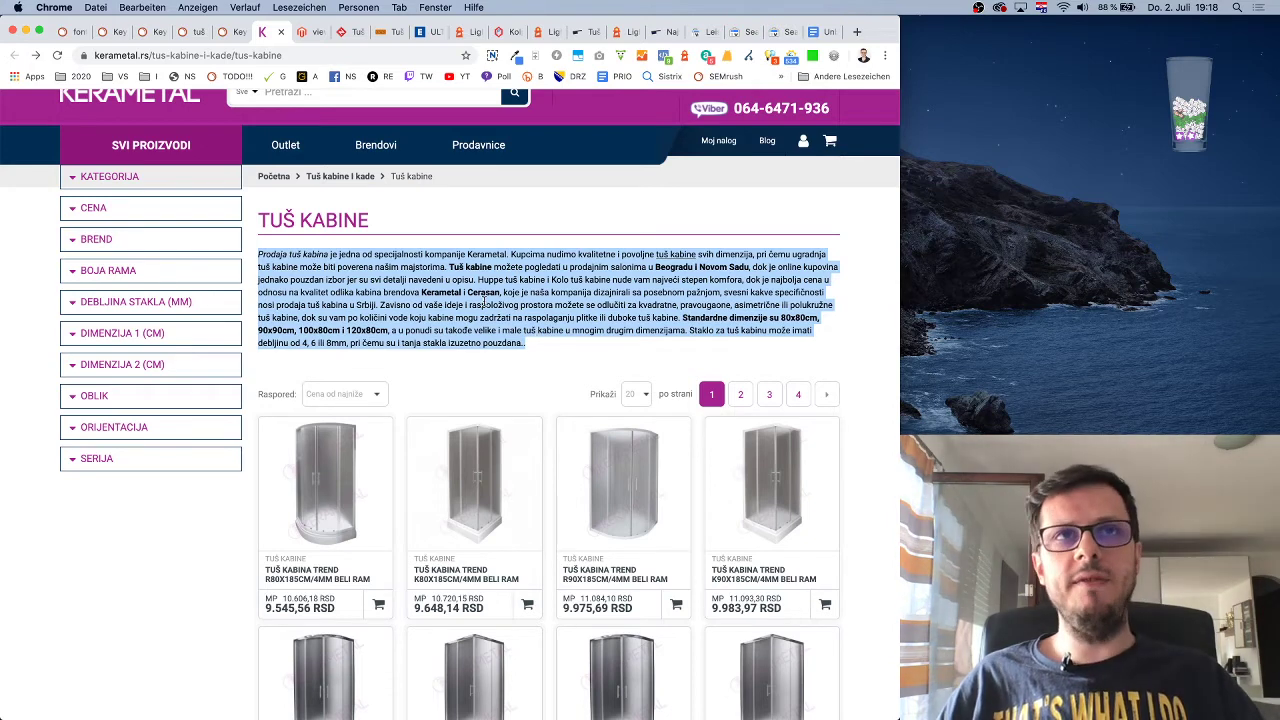
Clear the text highlight and mark out a screenshot region across the Tuš kabine heading
click(410, 206)
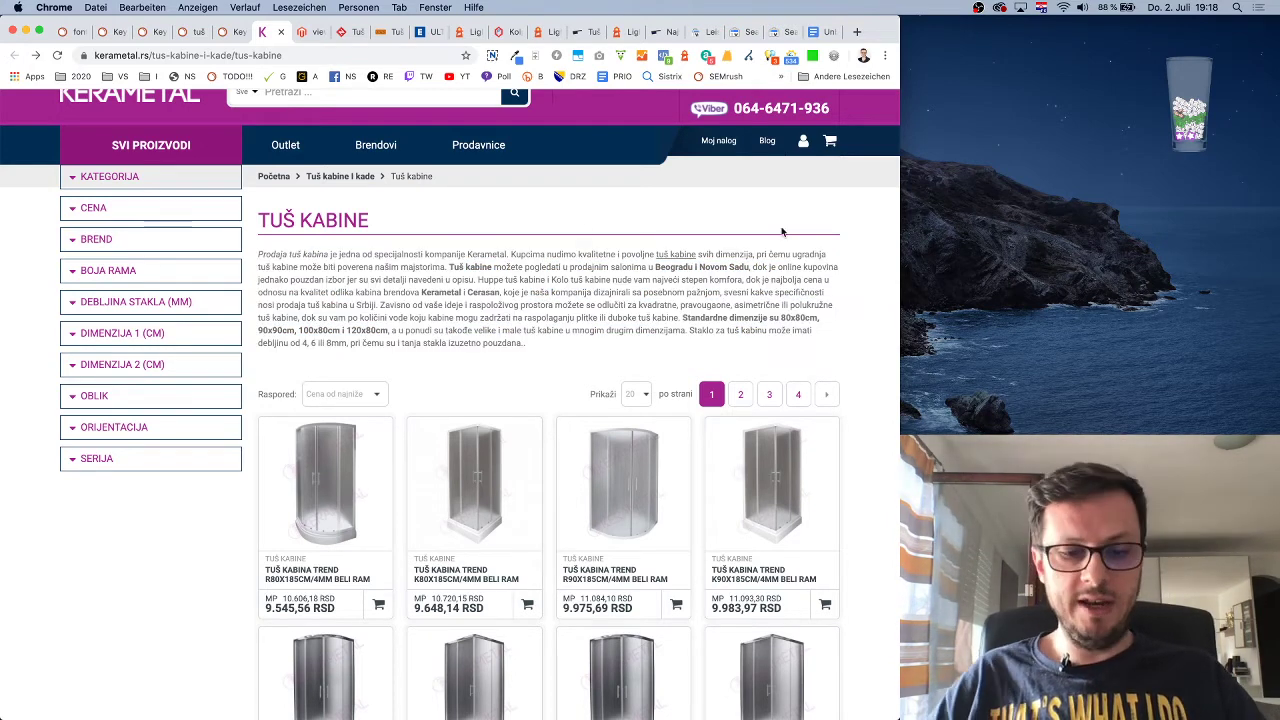
key(super+shift+4)
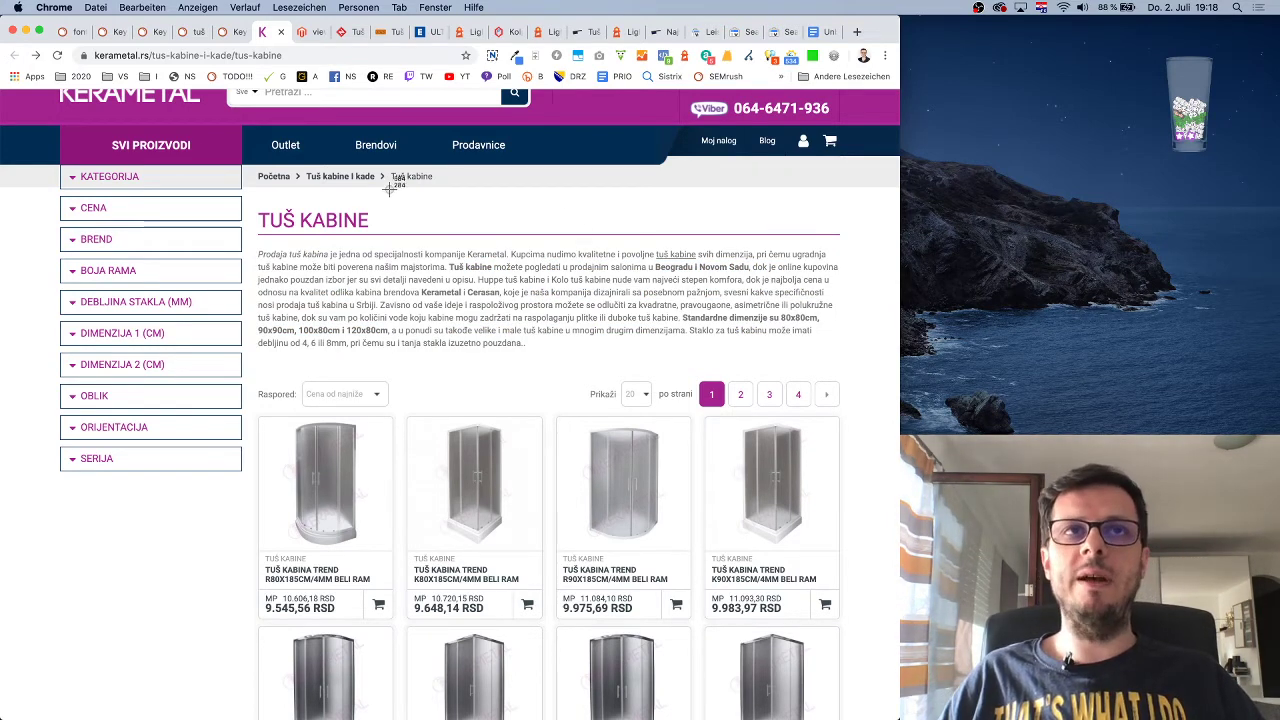
drag(390, 190, 839, 232)
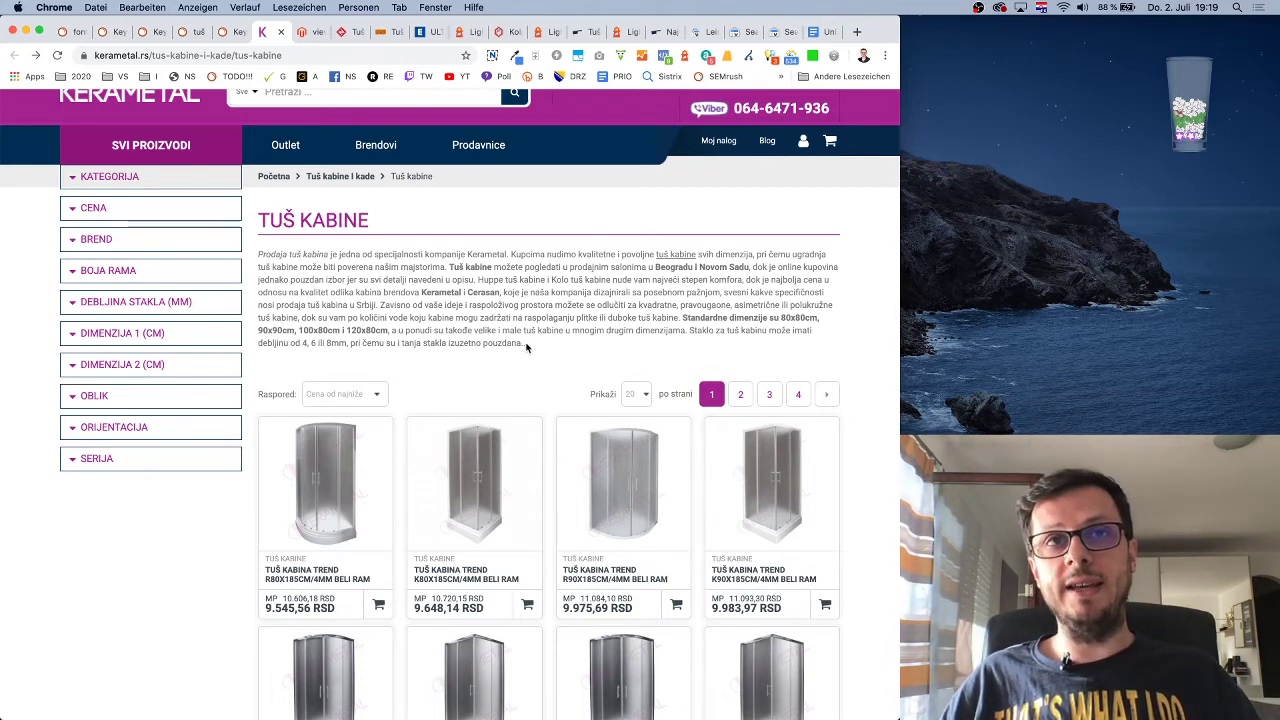
Highlight the complete introductory paragraph under the Tuš kabine heading to examine its length
drag(526, 346, 258, 254)
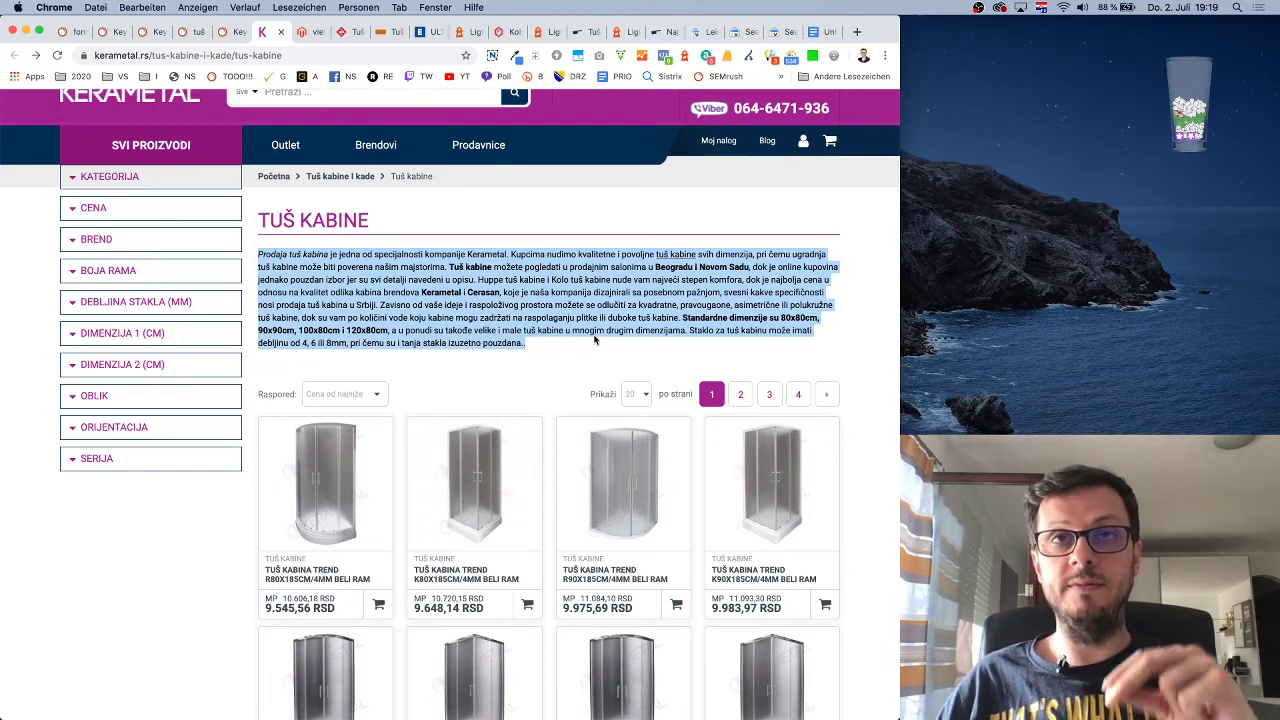
click(590, 342)
drag(526, 349, 260, 263)
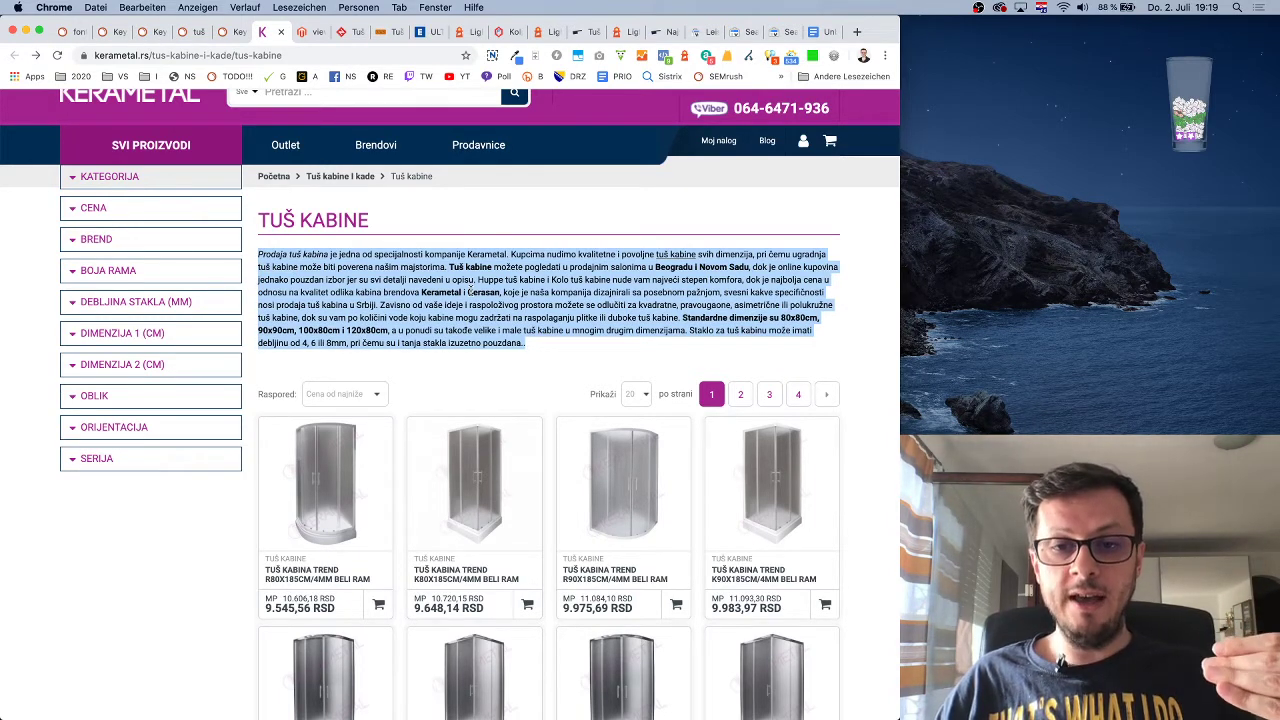
click(502, 292)
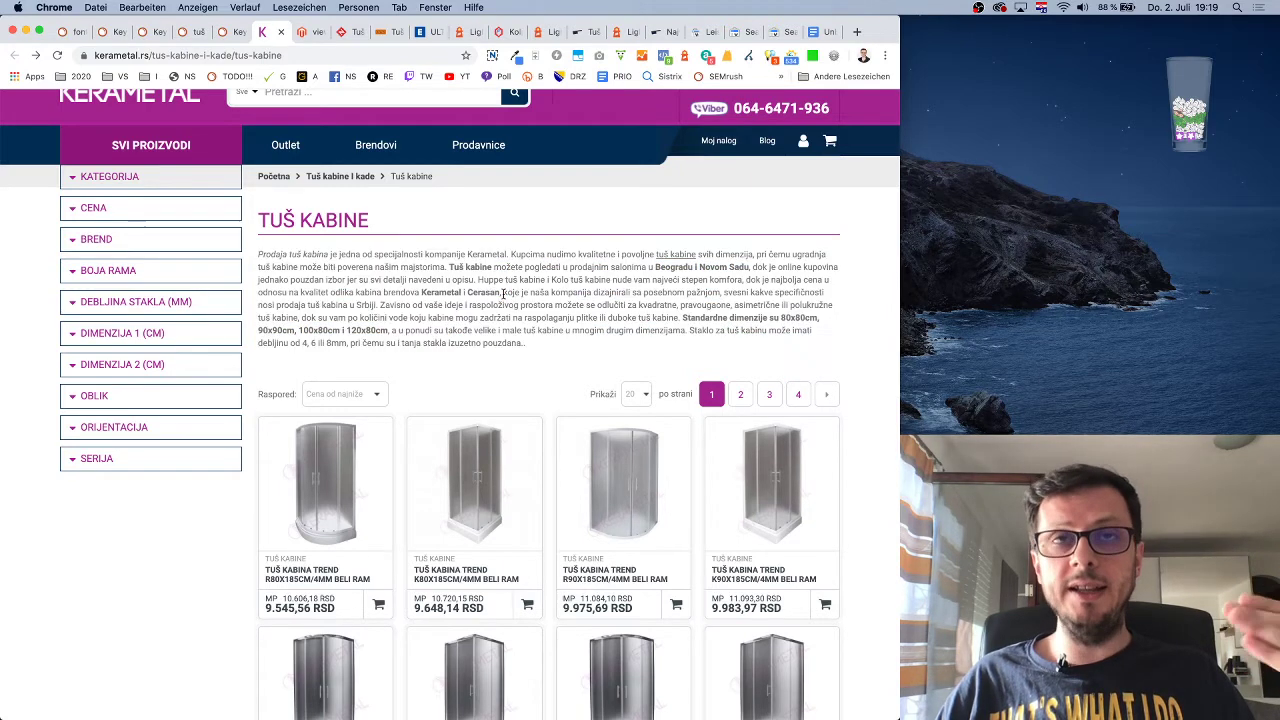
drag(526, 343, 258, 254)
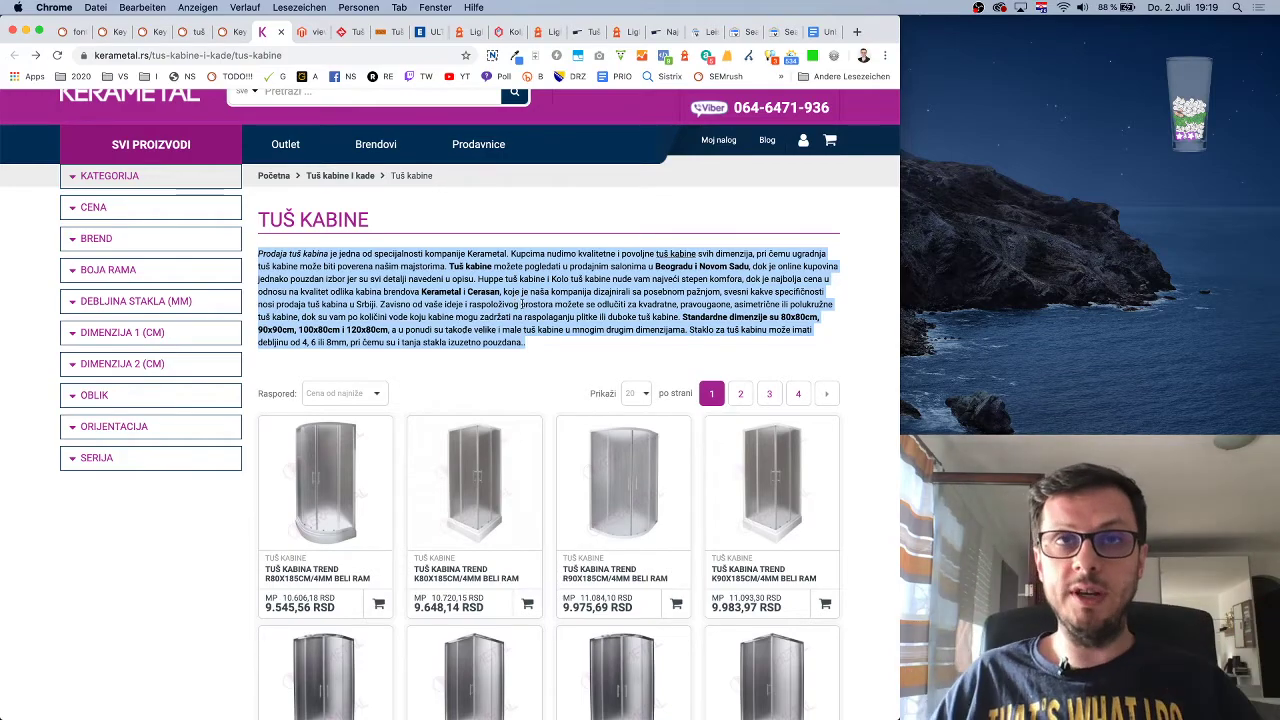
Examine the area between the last product row and the footer of the Kerametal category page
scroll(687, 325, down, 1)
scroll(687, 325, down, 20)
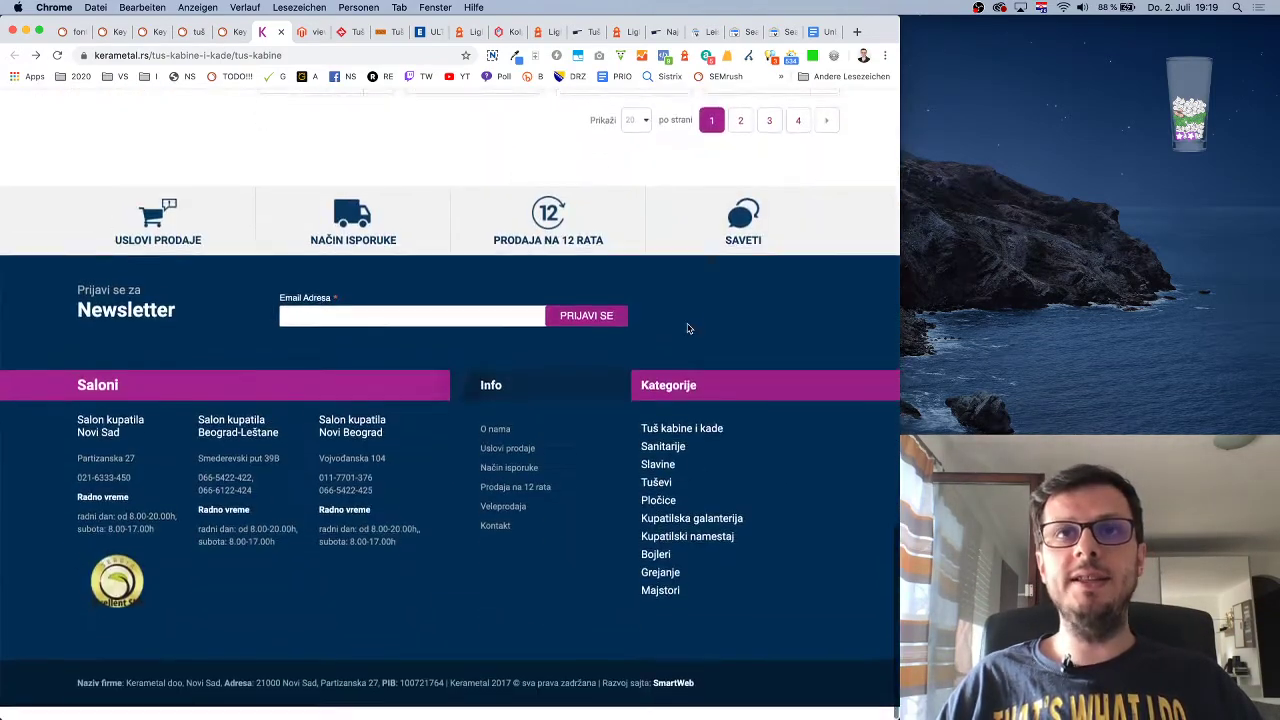
scroll(688, 329, up, 6)
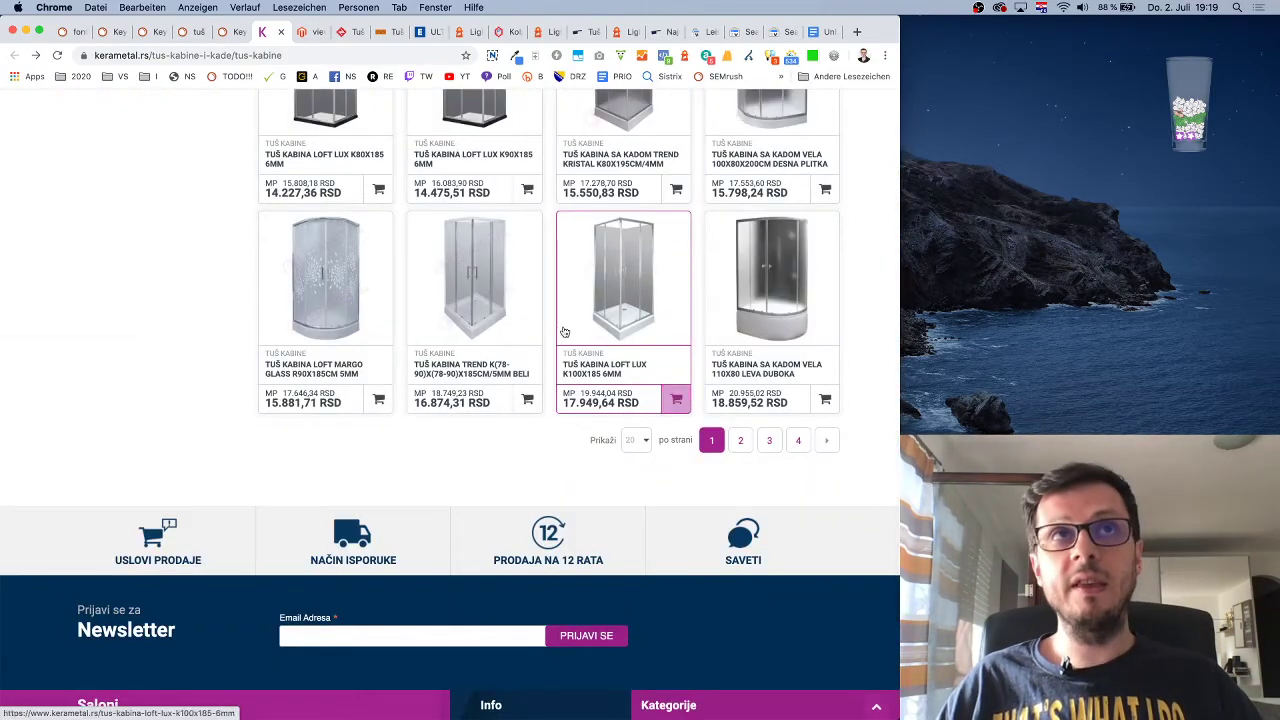
Switch to the Enmon ULTRA FLAT Tuš kada (120x80cm) product page and look through its content
click(427, 34)
scroll(537, 378, down, 15)
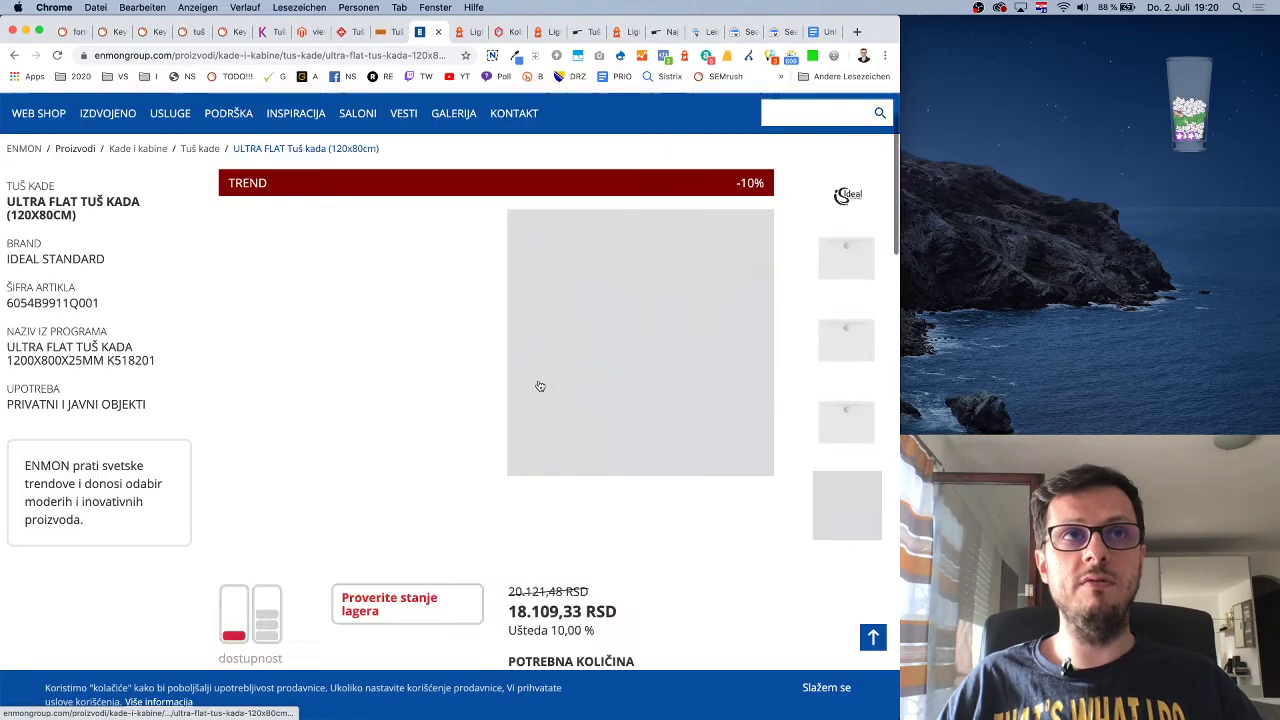
scroll(539, 385, up, 10)
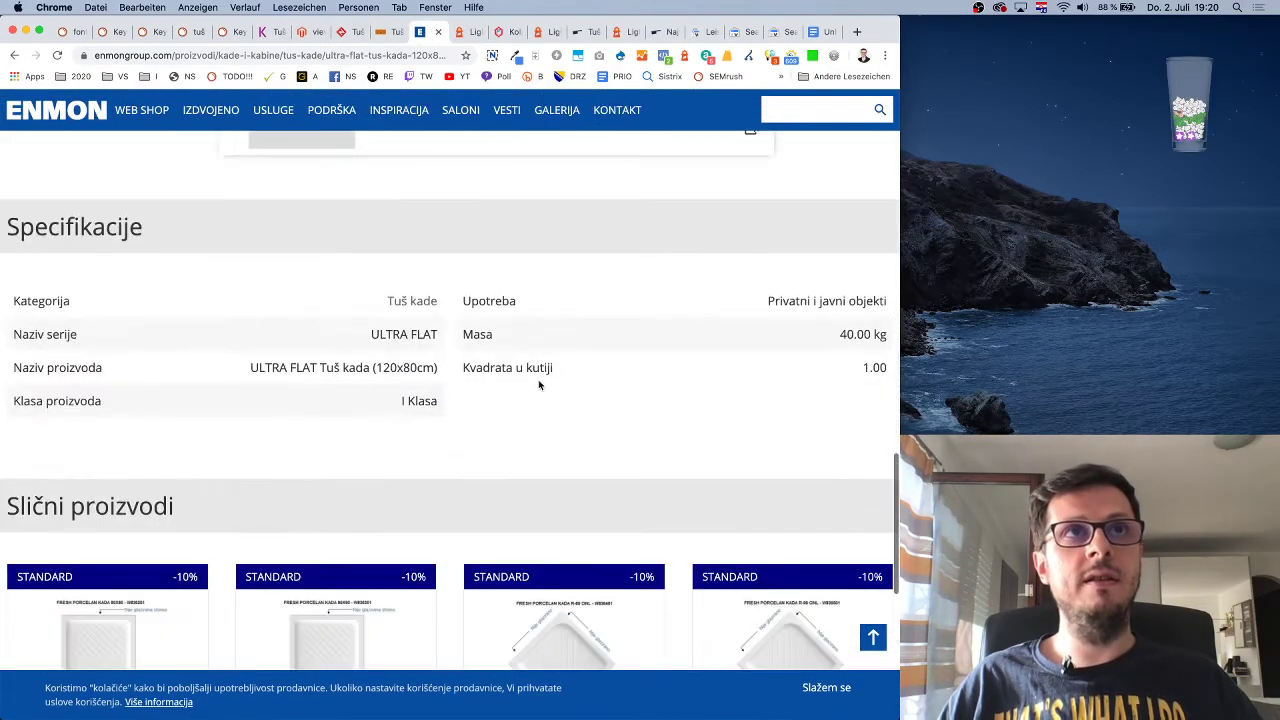
Switch to Diplon's Tuš kabine i paravani page and highlight the category description beneath its product list
click(583, 32)
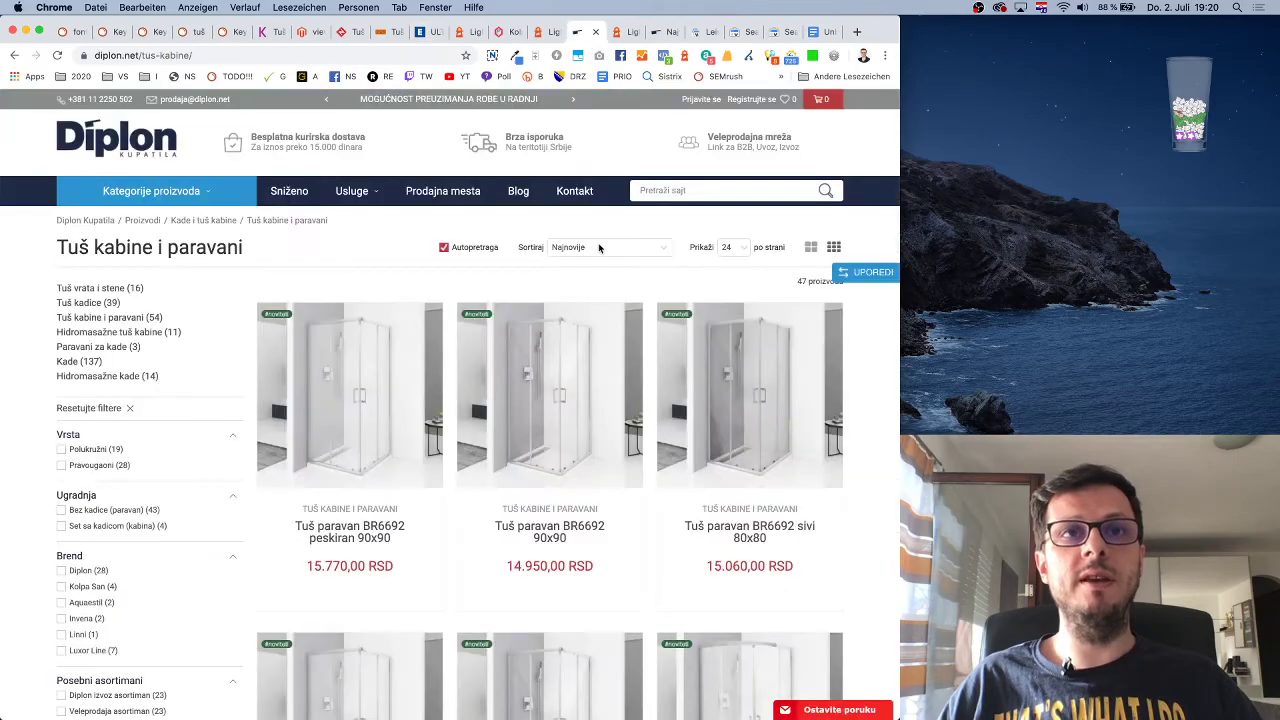
scroll(599, 249, down, 5)
scroll(599, 249, down, 15)
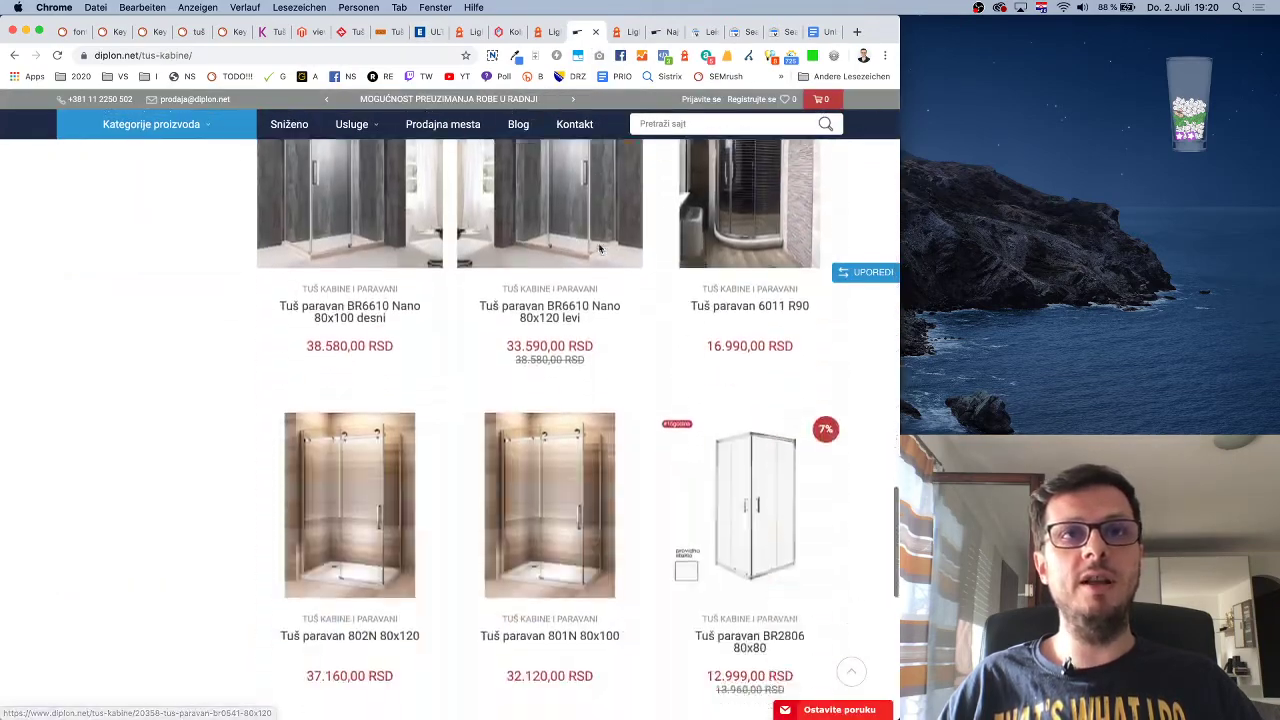
scroll(600, 249, down, 3)
scroll(560, 260, up, 5)
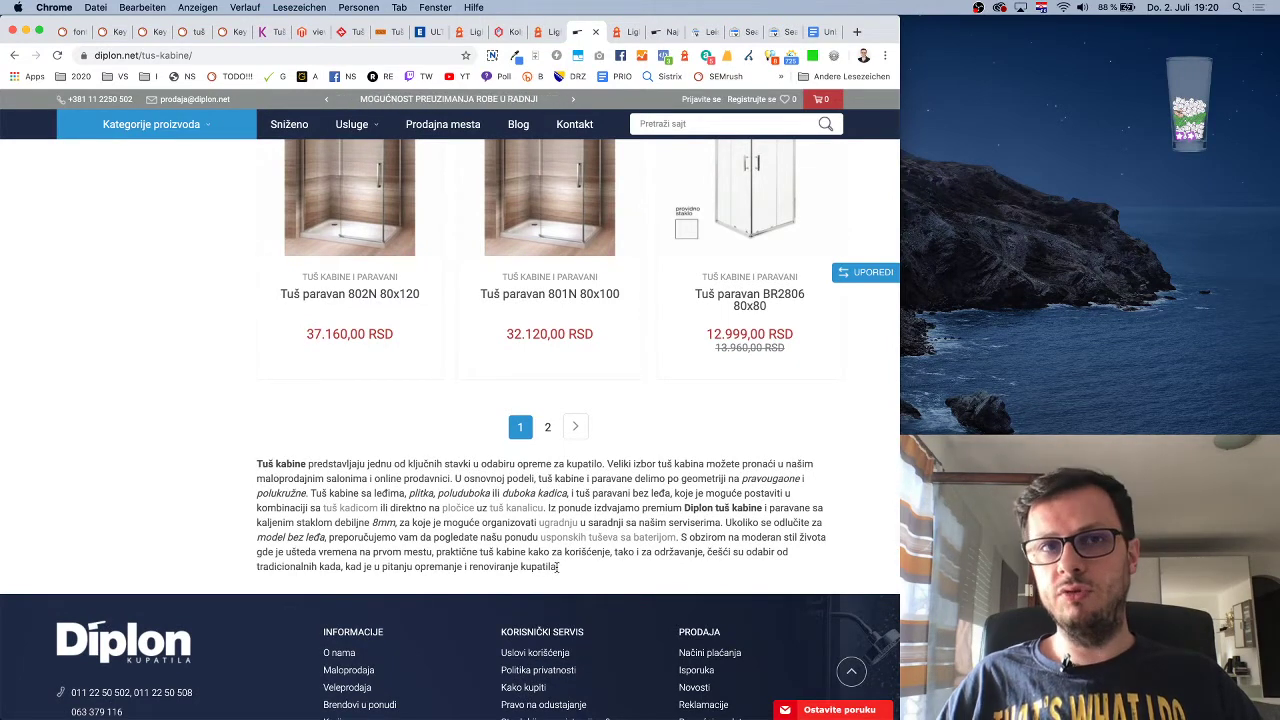
mouse_move(560, 566)
mouse_down()
mouse_move(258, 462)
mouse_move(538, 537)
mouse_move(582, 569)
mouse_up()
click(258, 462)
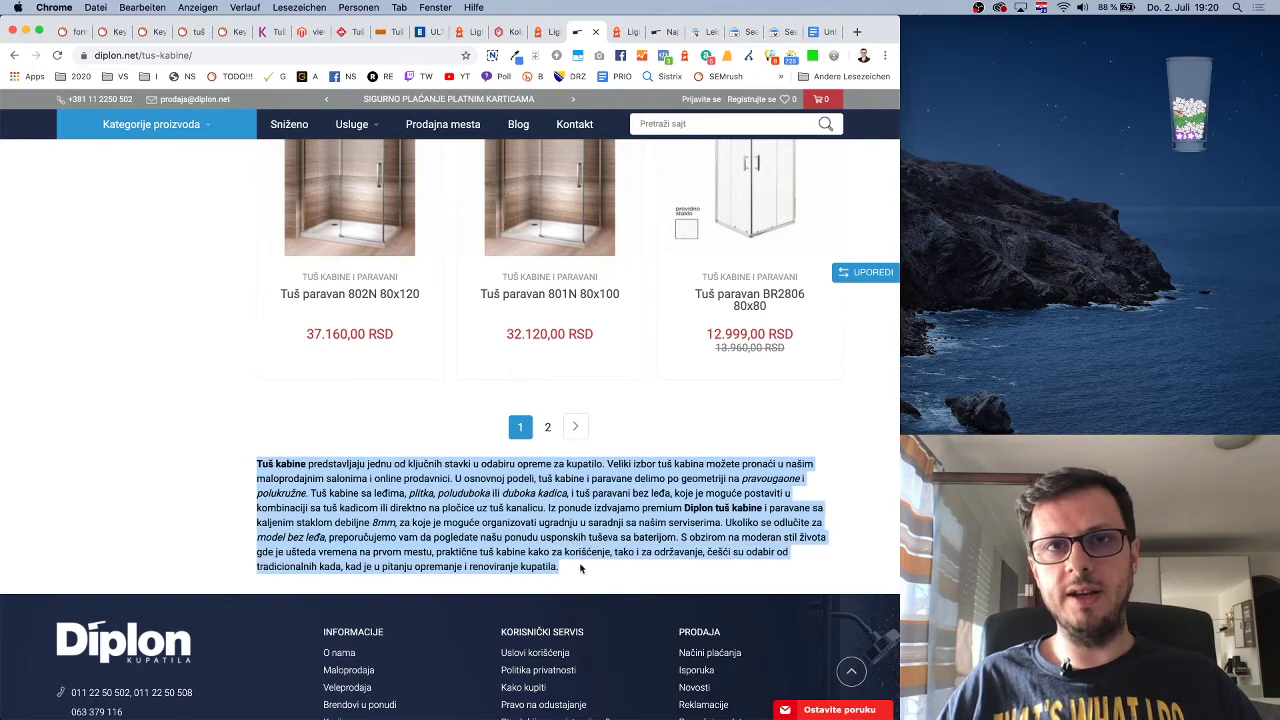
click(584, 570)
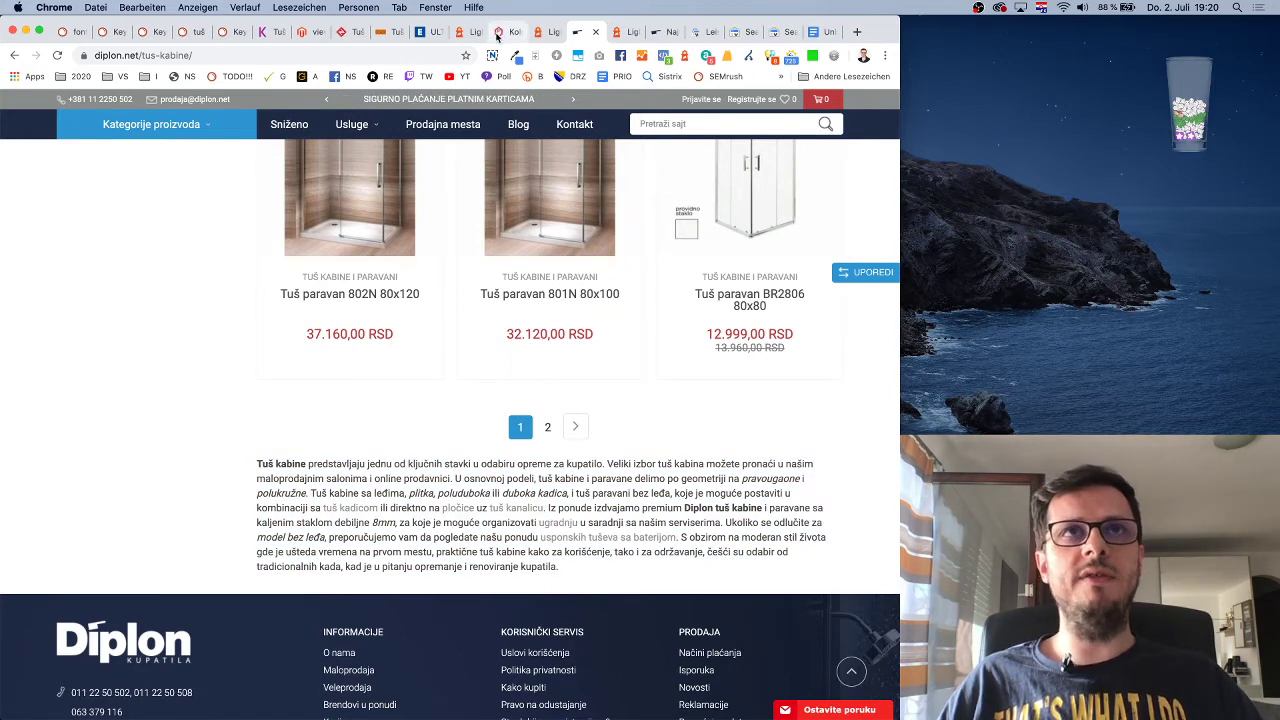
Return to the Kerametal Tuš kabine page and highlight the introductory paragraph above its products
click(268, 31)
scroll(349, 343, up, 3)
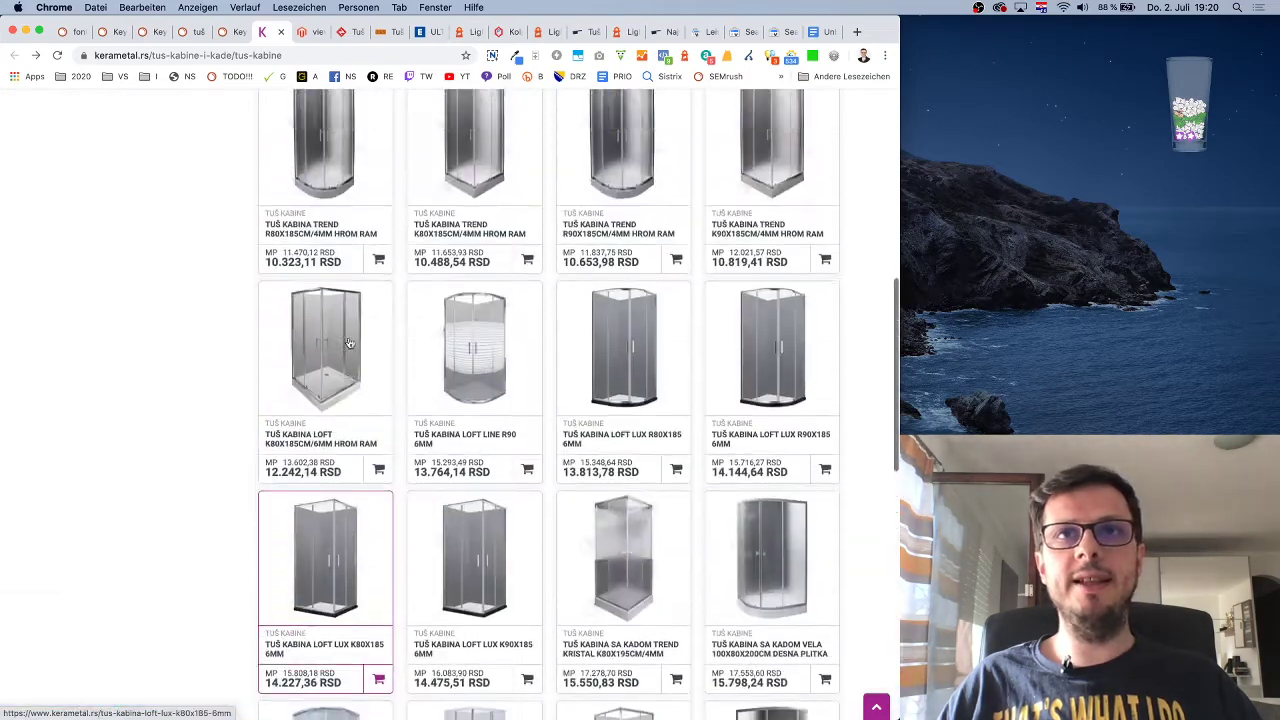
scroll(349, 343, up, 10)
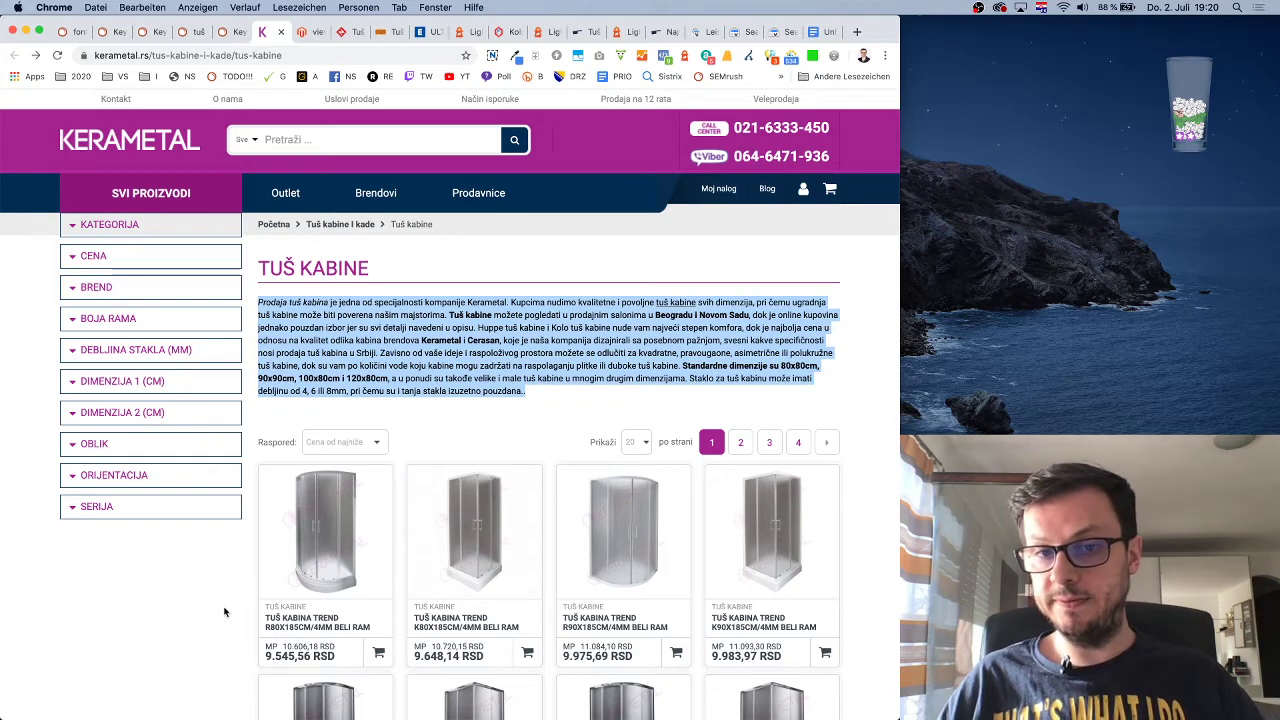
click(475, 343)
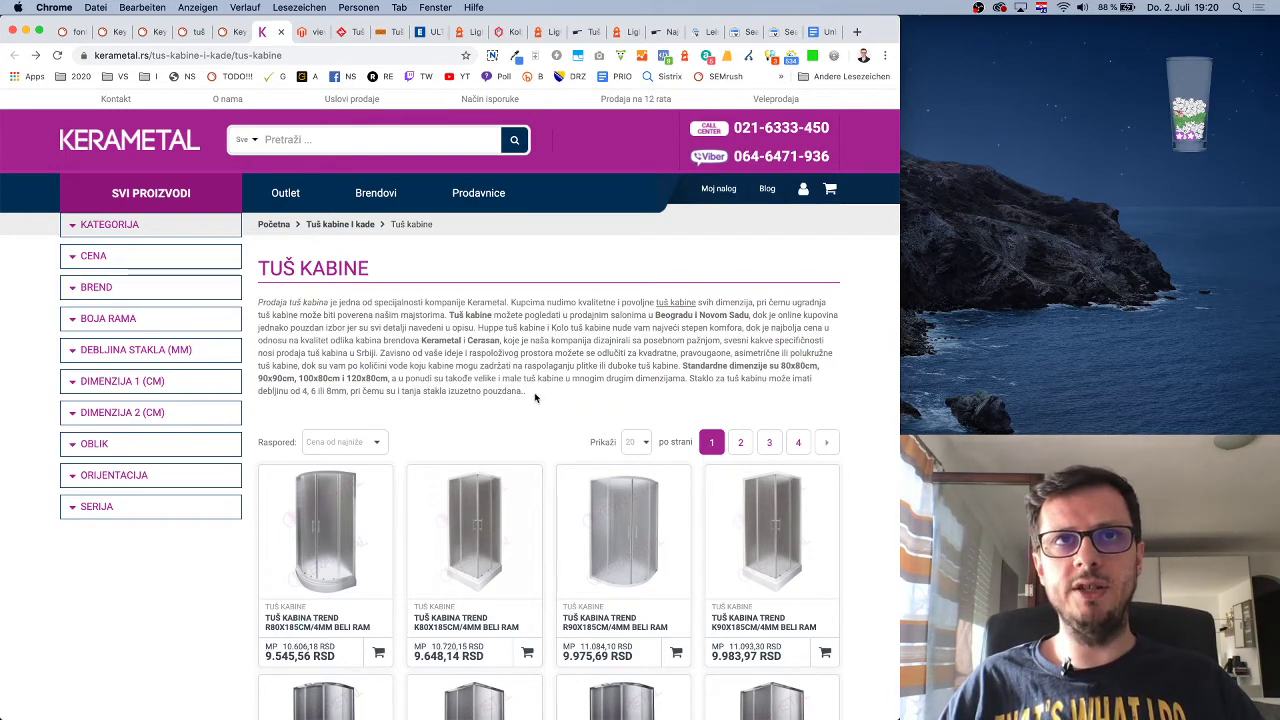
drag(526, 390, 258, 300)
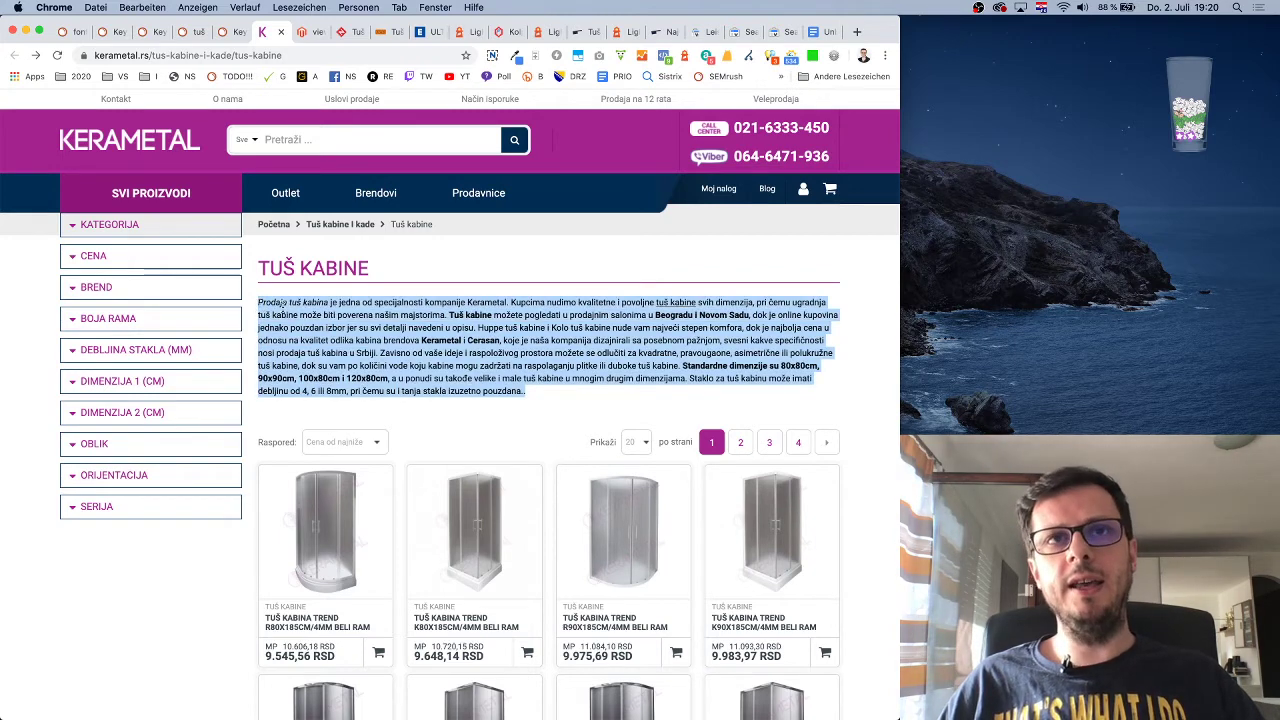
Highlight most of the Kerametal introductory paragraph, leaving out its opening words, and clear the highlight
click(523, 391)
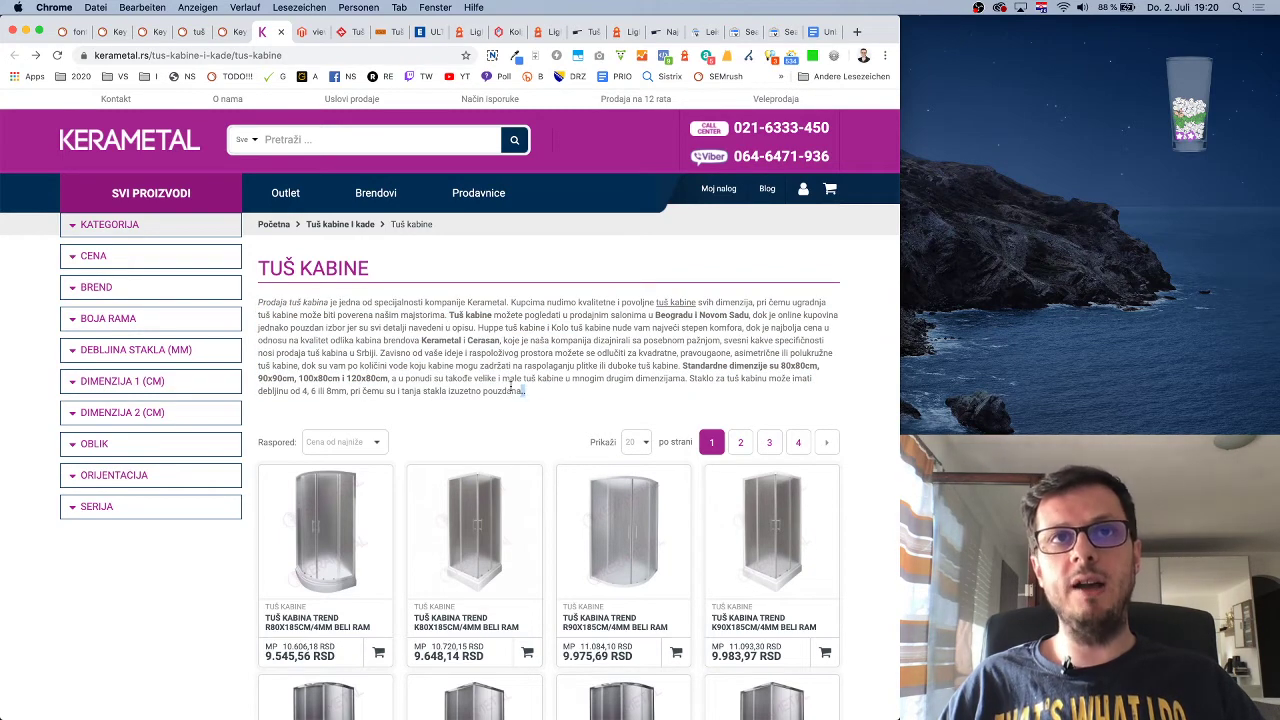
drag(513, 388, 478, 382)
click(256, 308)
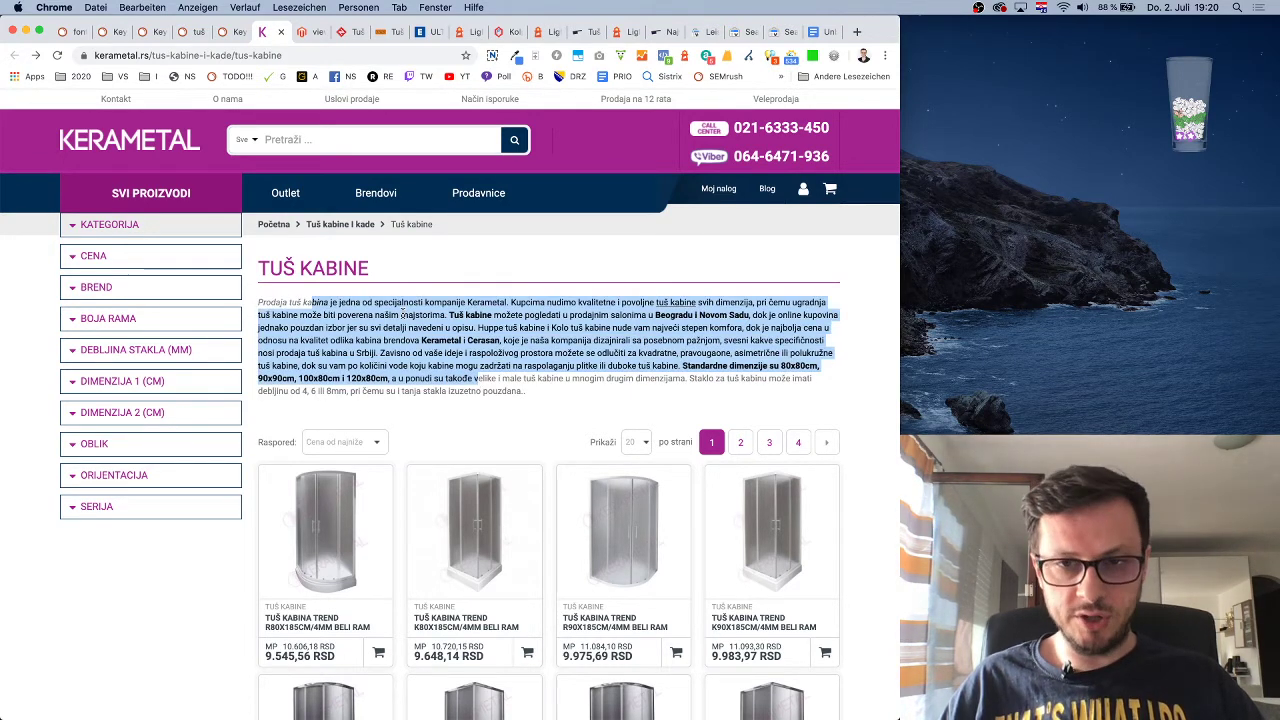
click(408, 329)
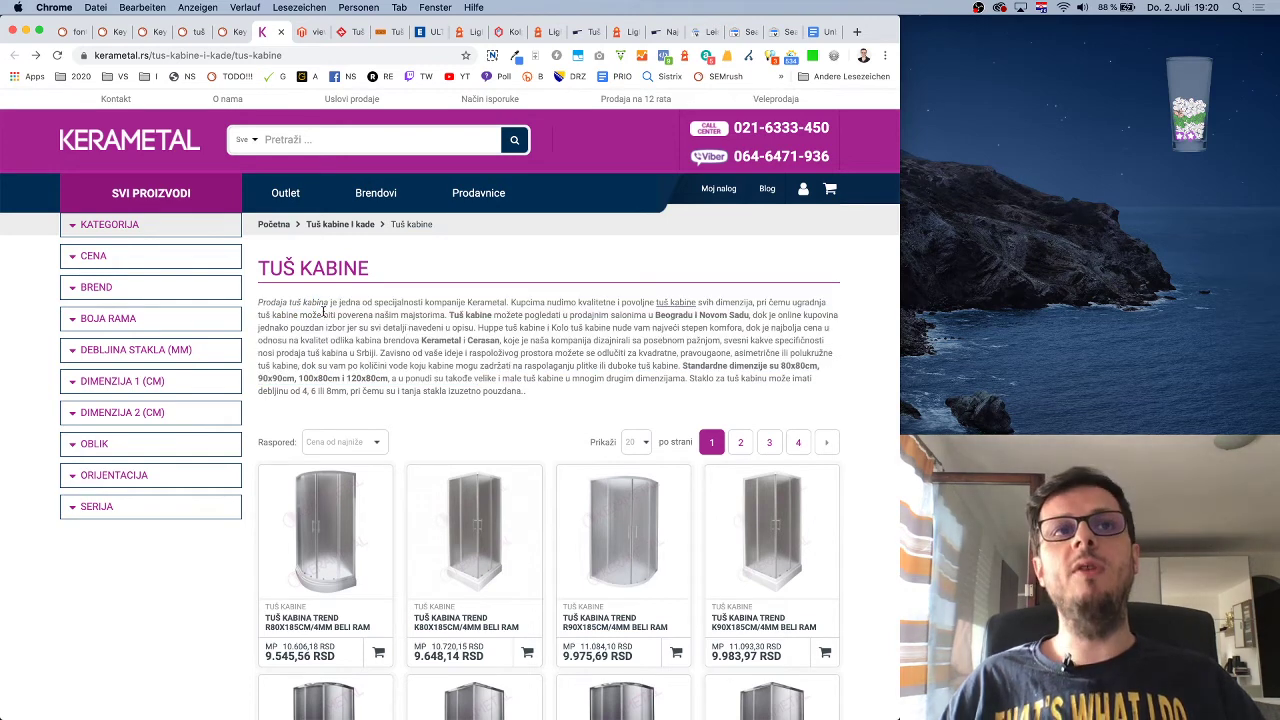
drag(307, 302, 505, 392)
click(505, 391)
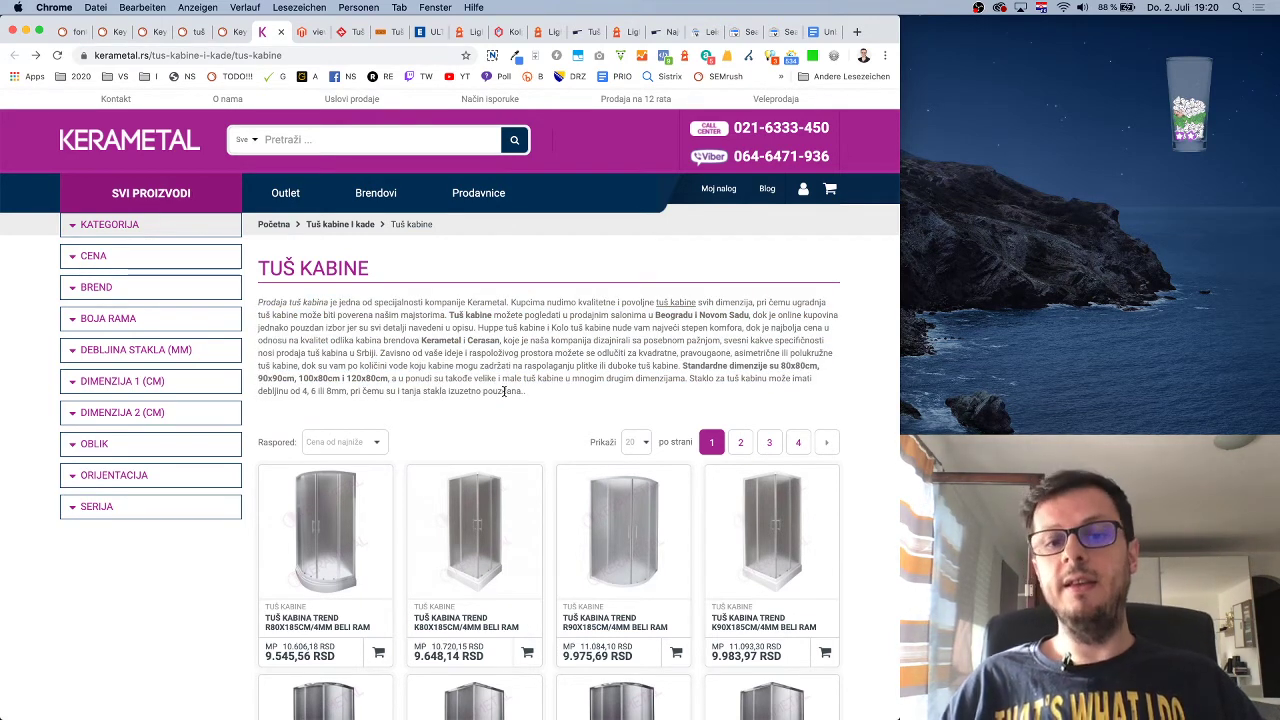
Look through the Kerametal product list and highlight the introductory text from its end up into the first line
scroll(505, 391, down, 15)
scroll(504, 395, up, 15)
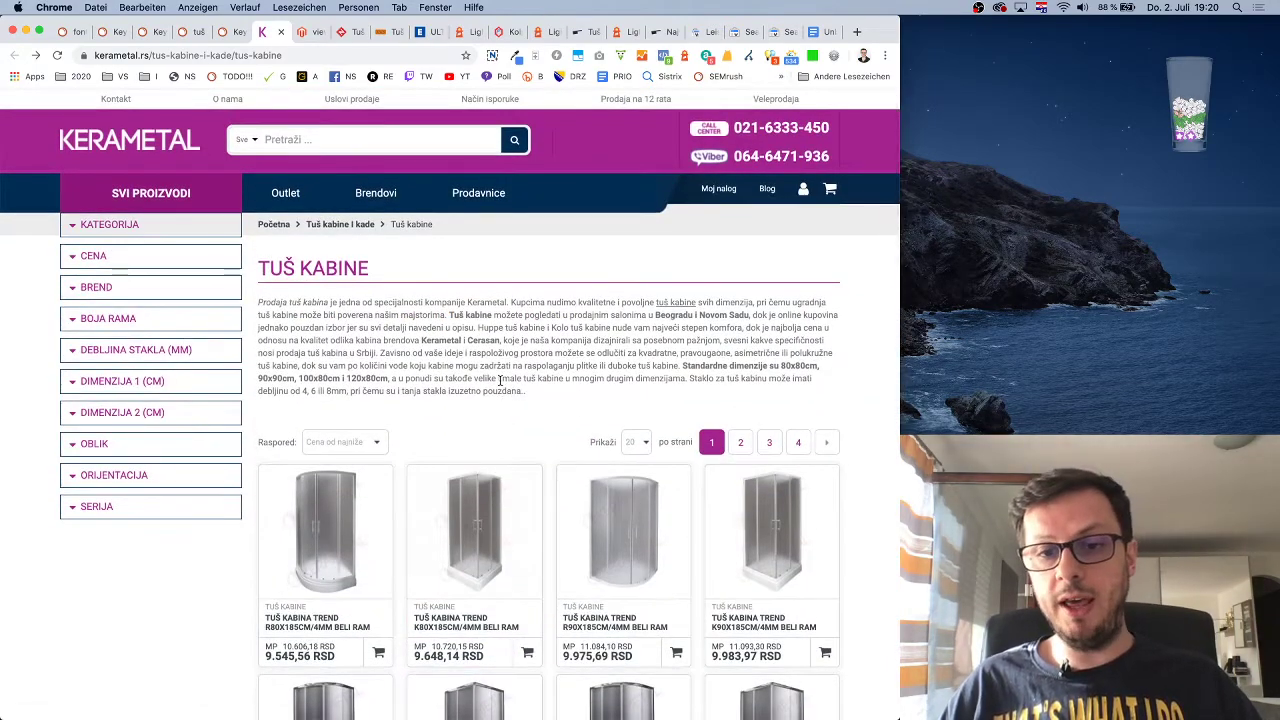
scroll(350, 445, down, 1)
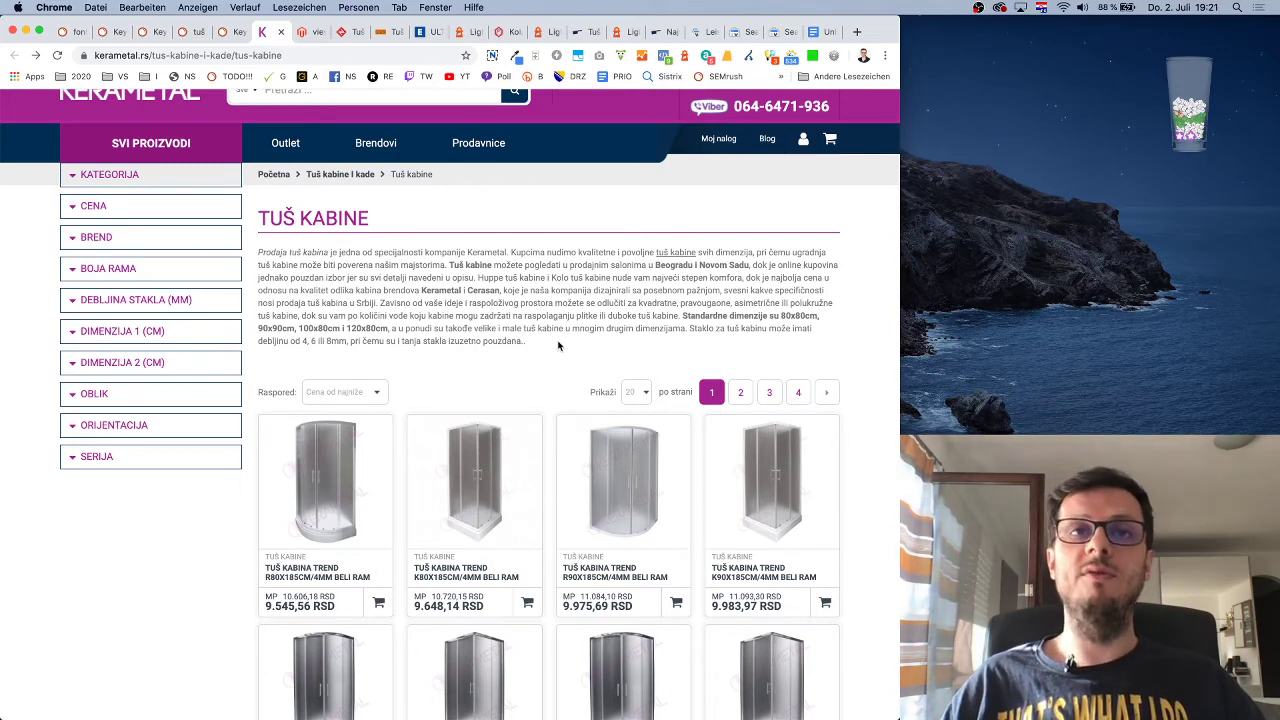
drag(558, 345, 365, 255)
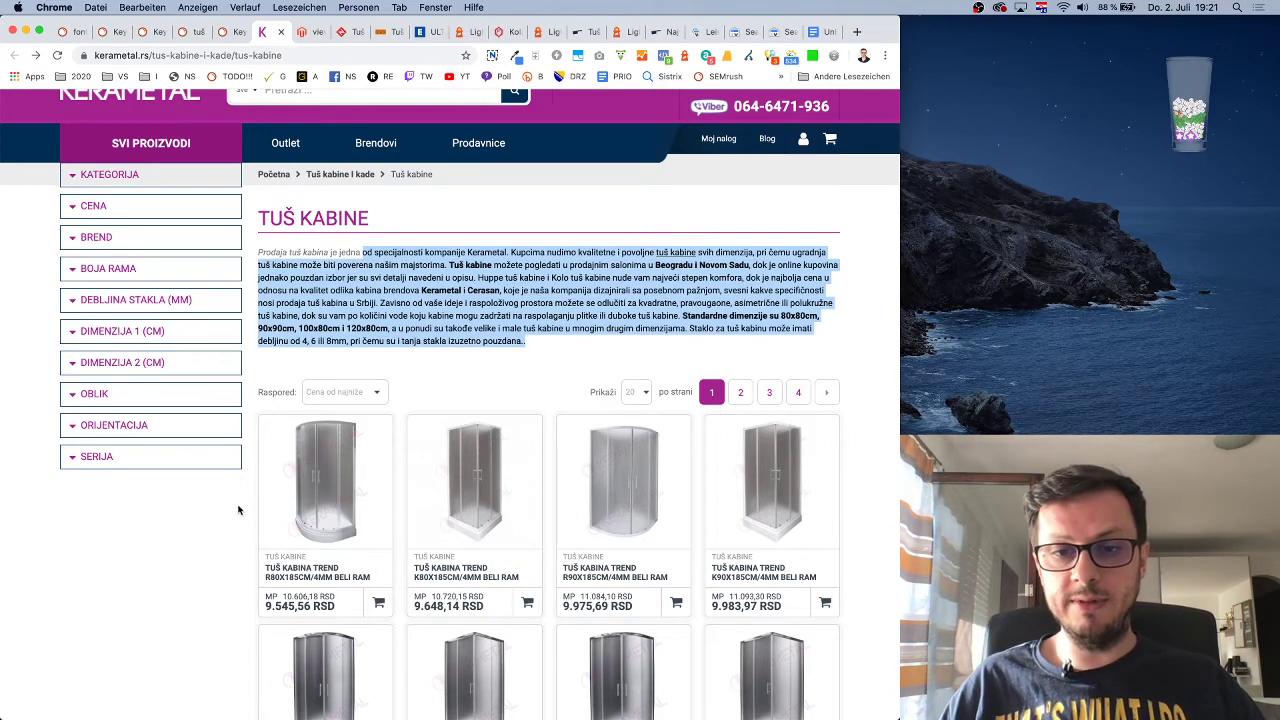
click(466, 304)
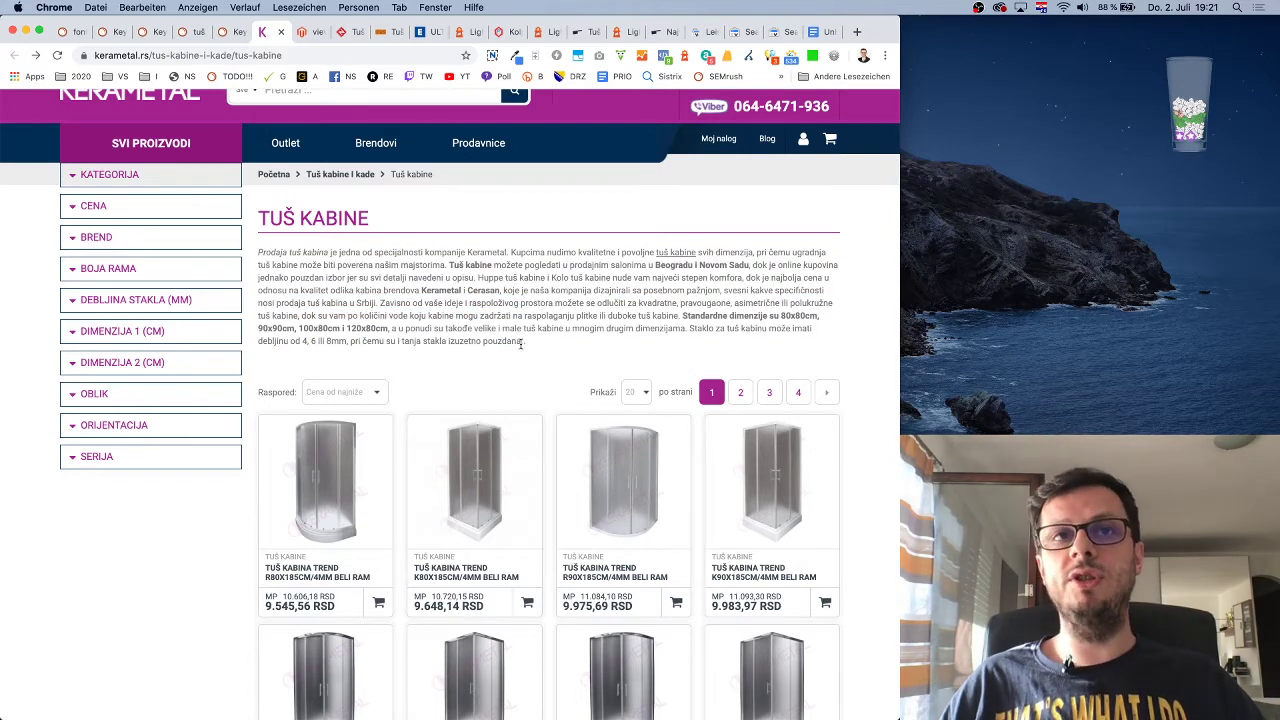
drag(528, 345, 447, 256)
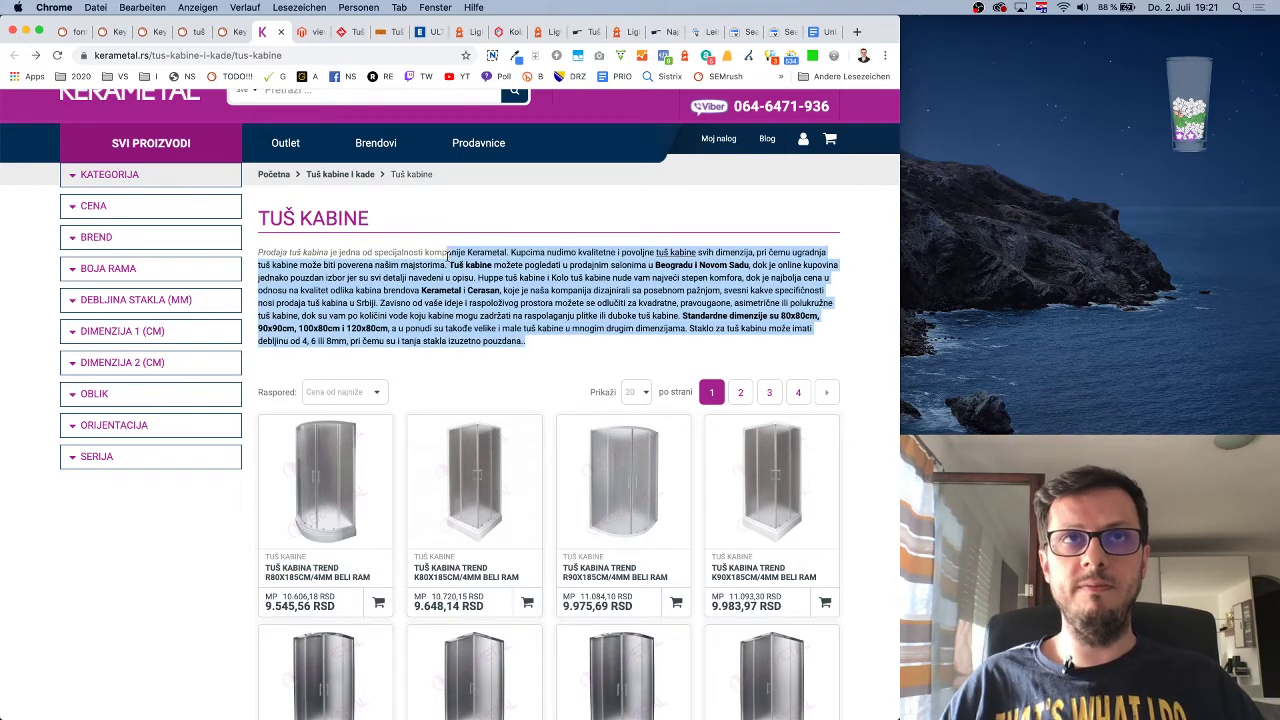
click(436, 250)
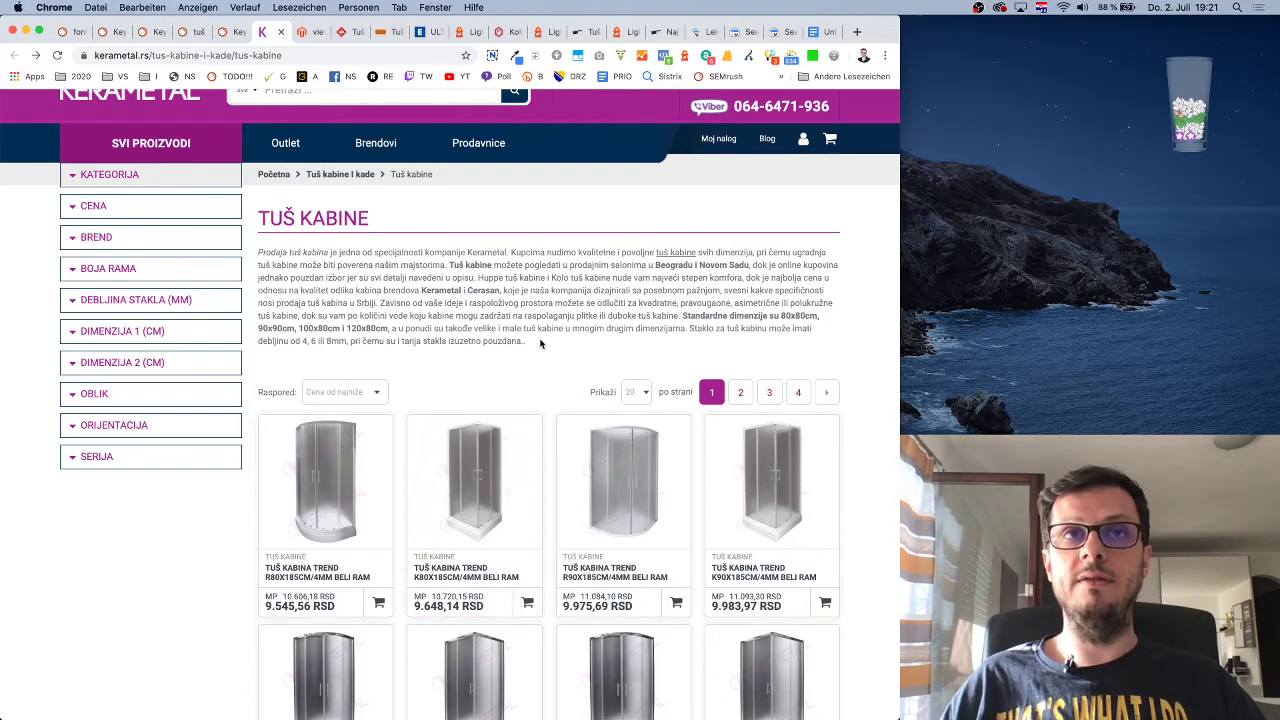
Highlight the Kerametal category description from its last sentence back towards its beginning, leaving nothing highlighted at the end
drag(540, 343, 258, 252)
click(561, 303)
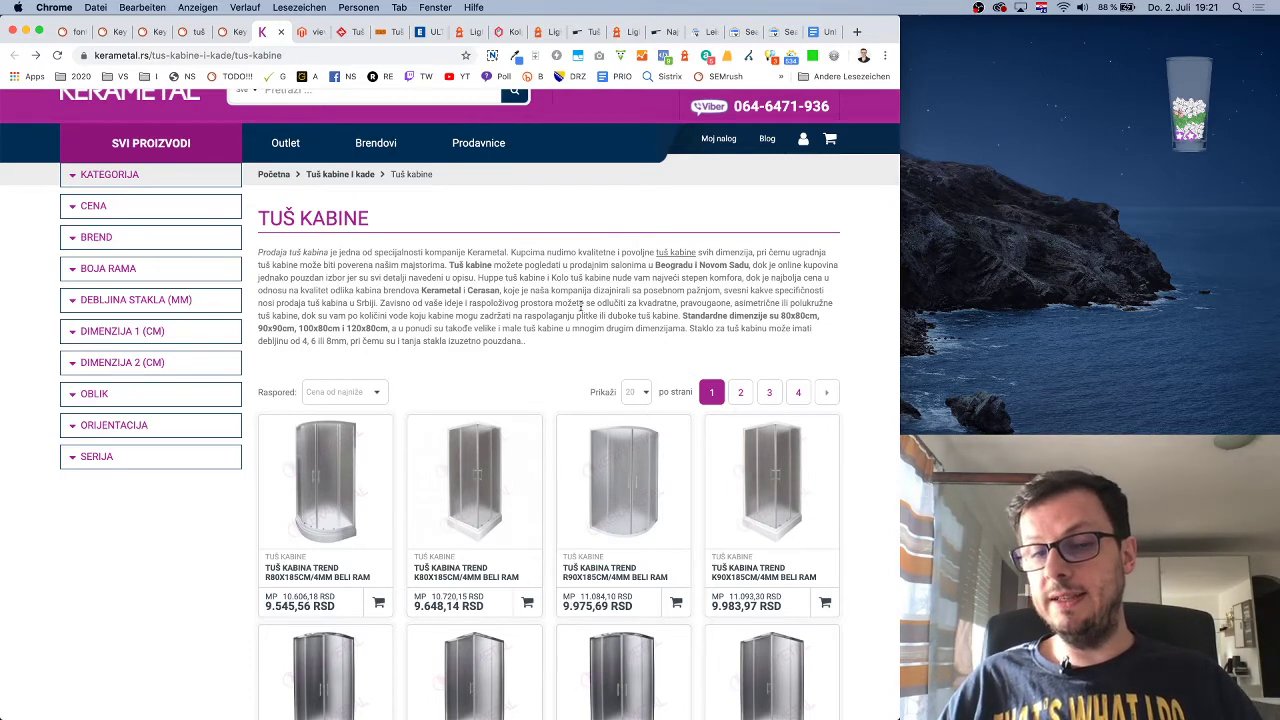
drag(550, 345, 256, 256)
click(541, 309)
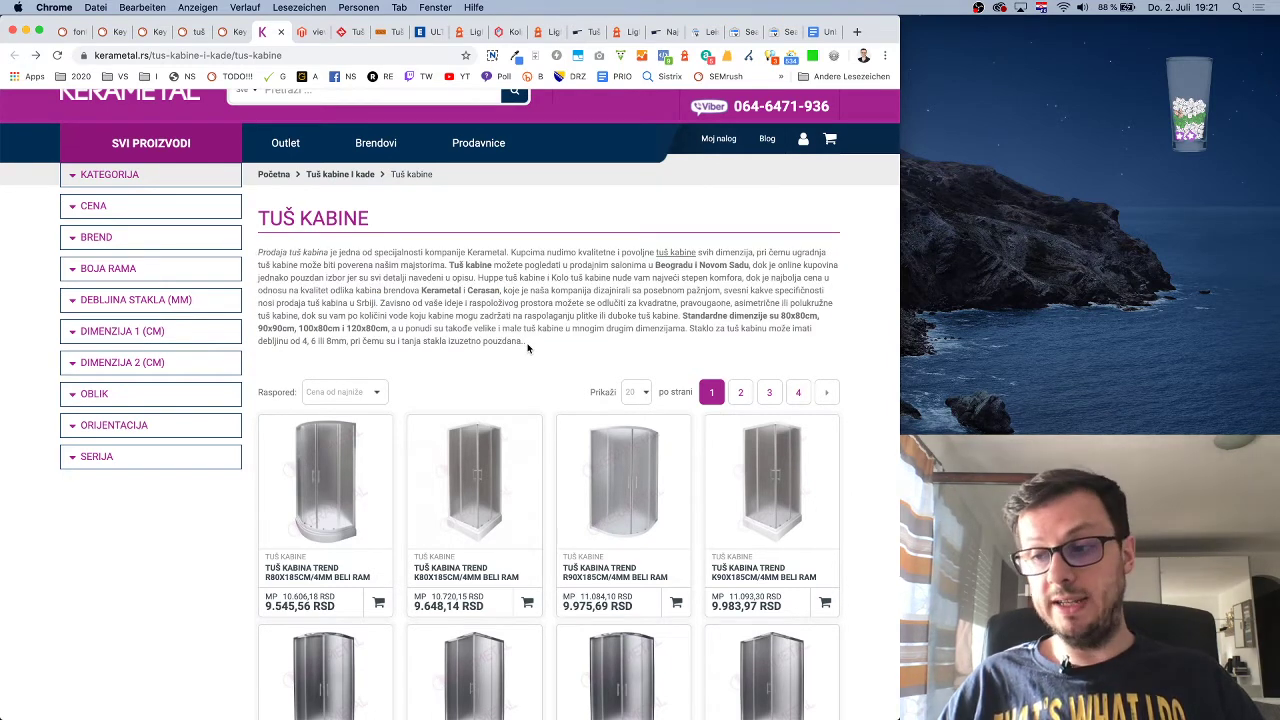
drag(528, 347, 276, 264)
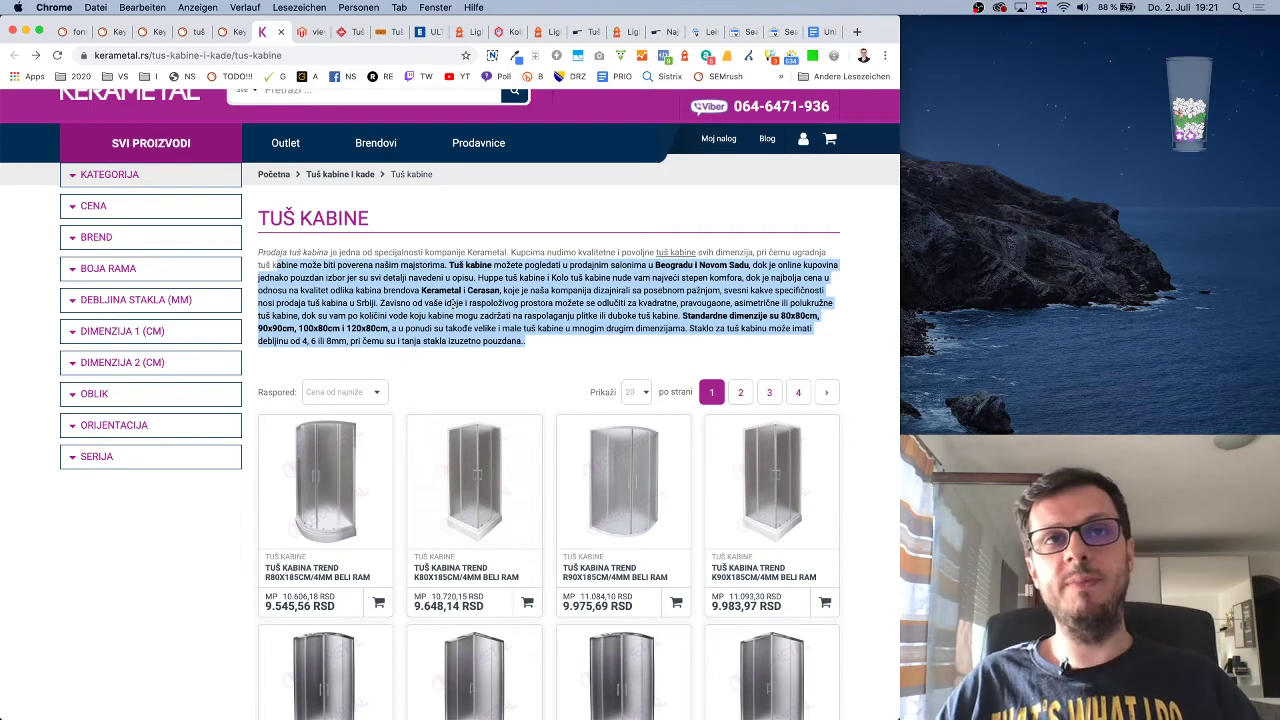
click(488, 302)
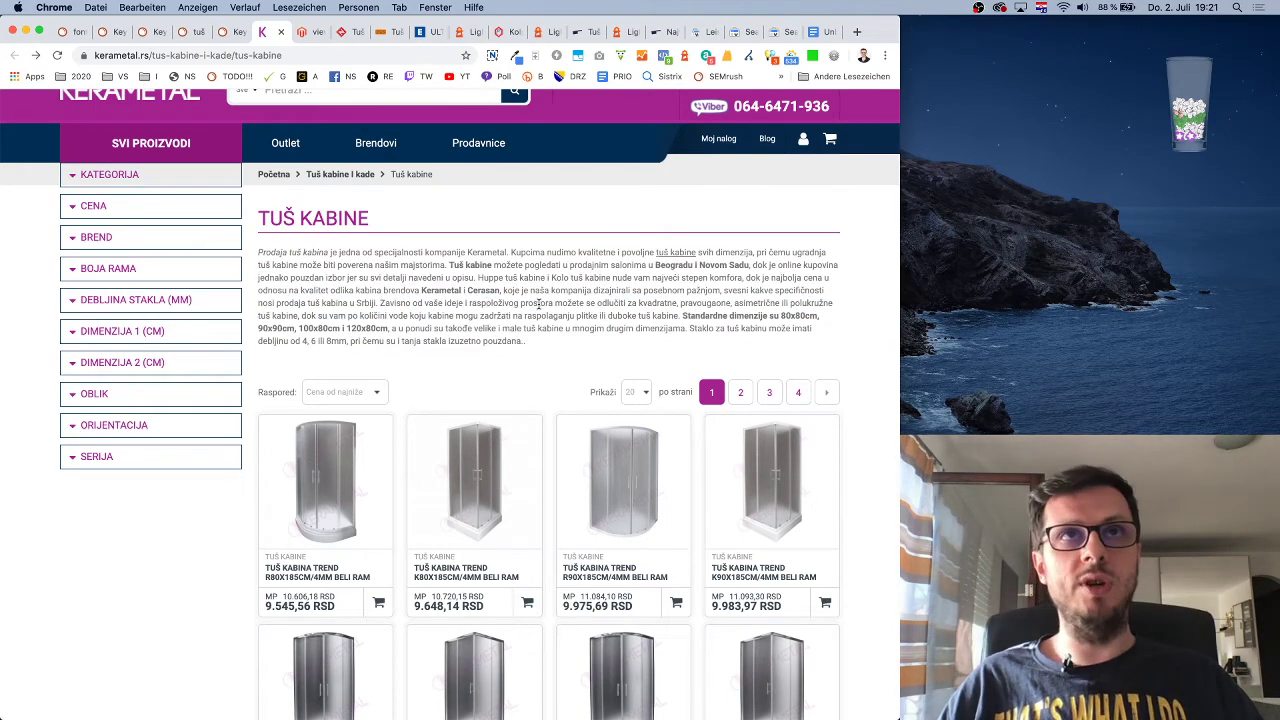
scroll(300, 330, up, 1)
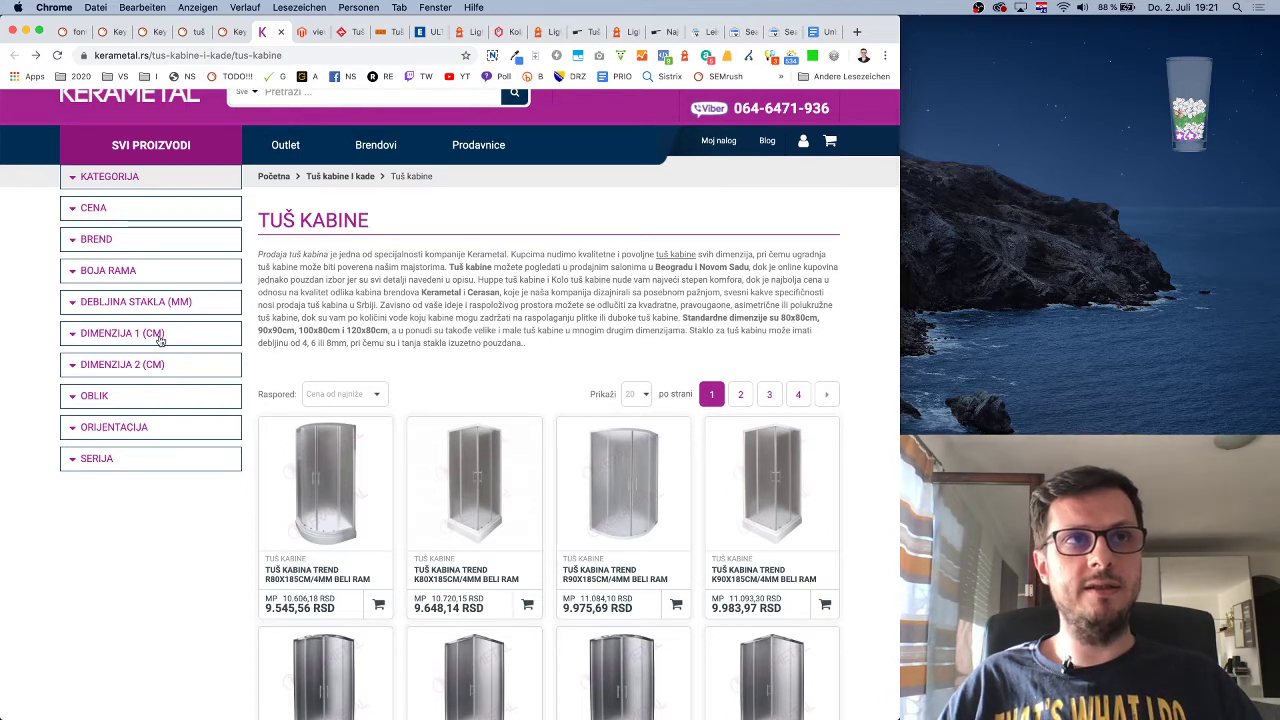
Filter the Kerametal shower cabins by Dimenzija 1 (CM) 80 and highlight the filter parameter in the page address
click(69, 340)
click(69, 340)
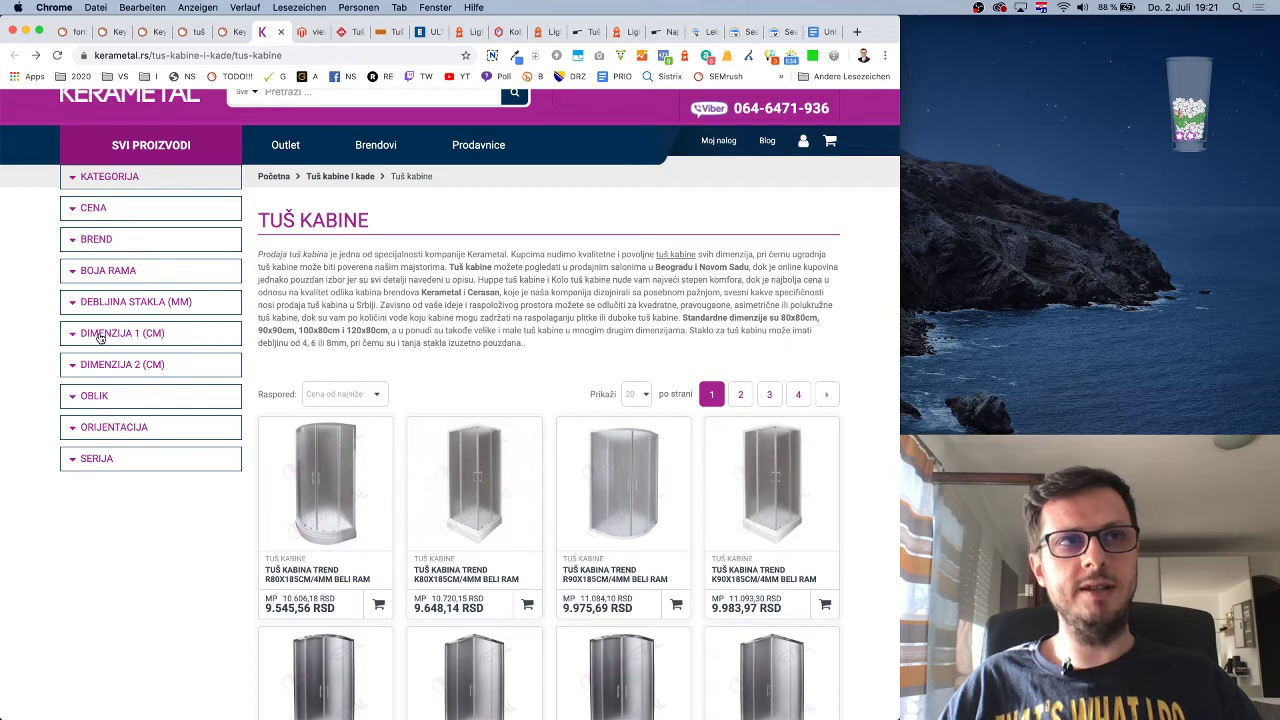
click(86, 333)
click(86, 333)
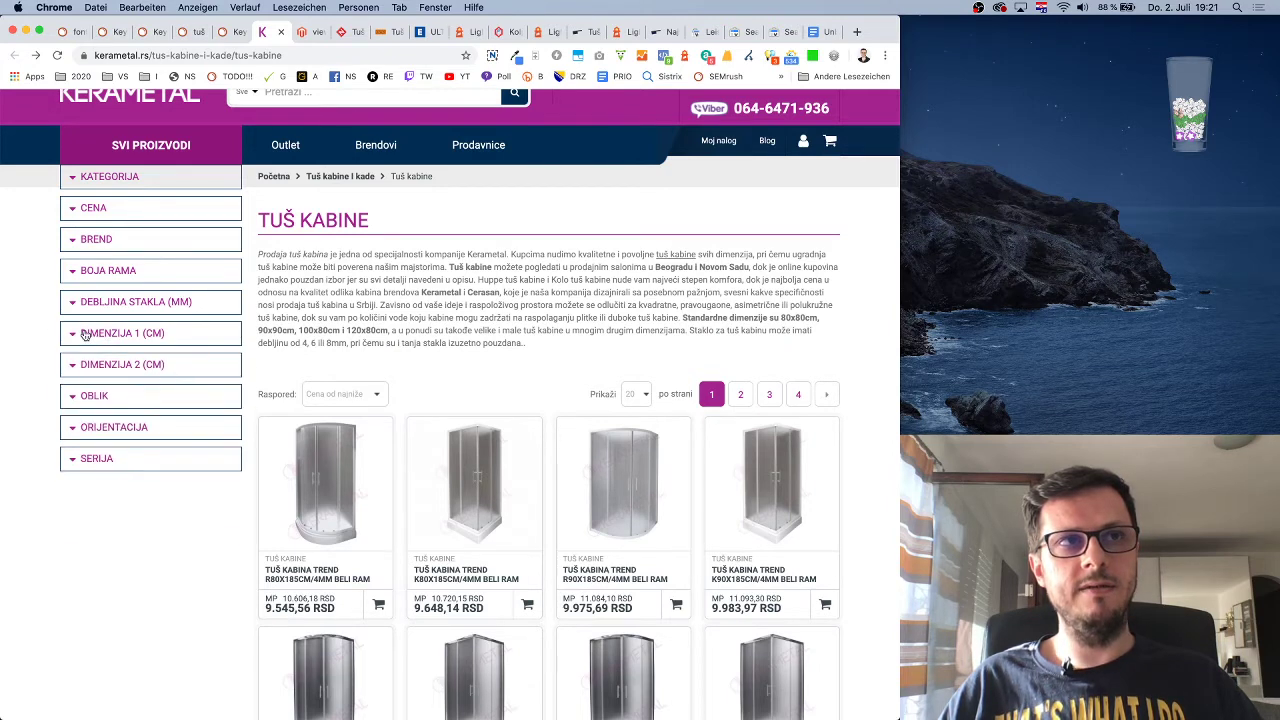
click(86, 333)
click(86, 333)
click(86, 333)
click(86, 333)
click(86, 333)
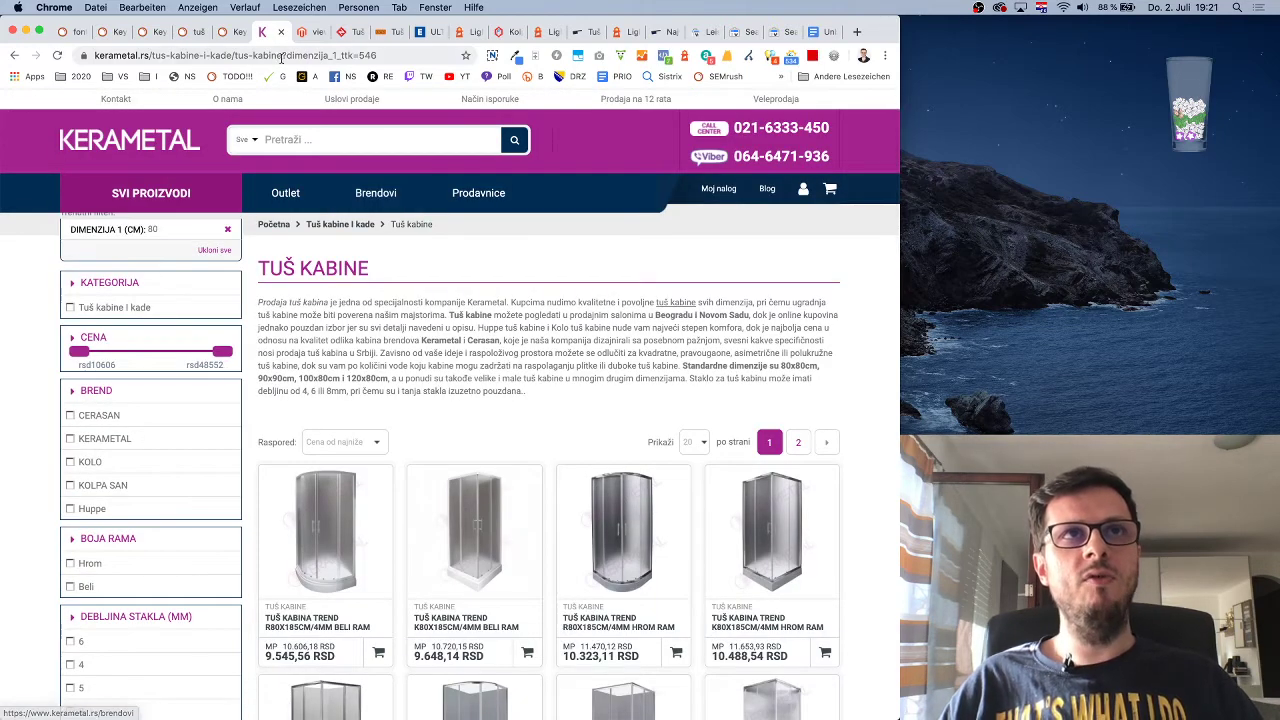
drag(338, 55, 433, 55)
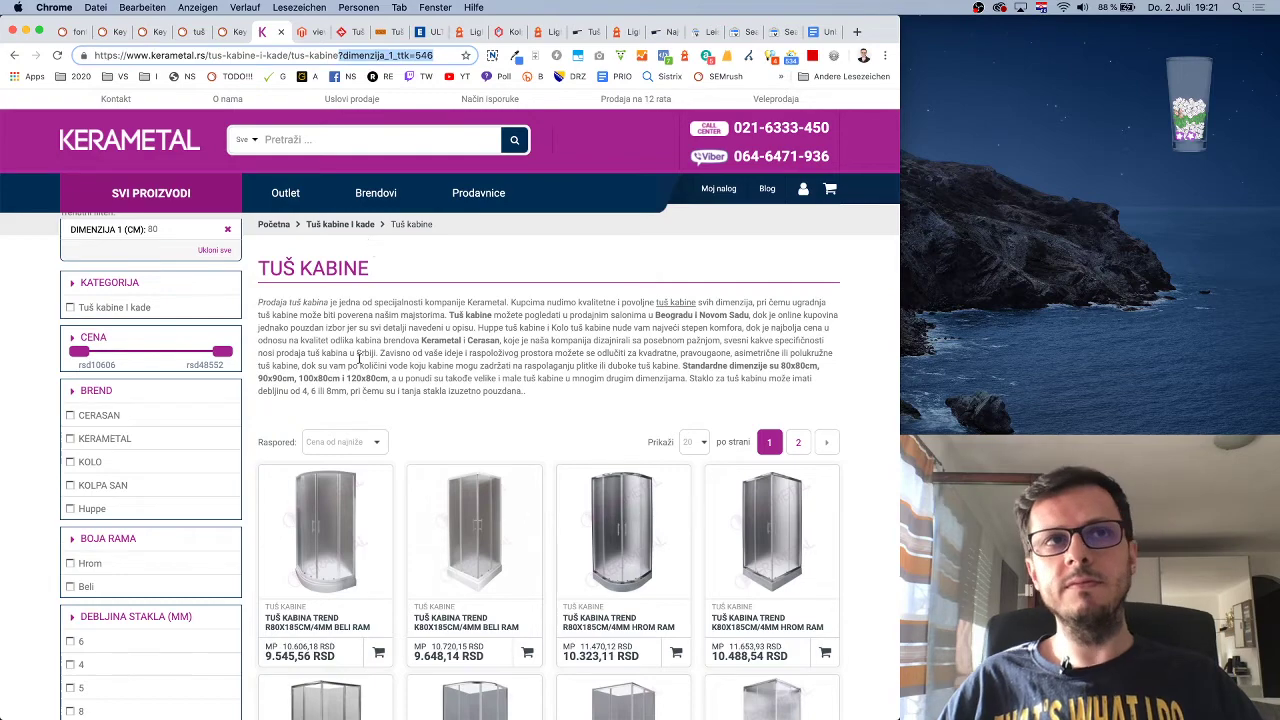
Add the Dimenzija 2 (CM) 80 and KERAMETAL brand filters, and inspect the page address and part of the introductory text
scroll(100, 583, down, 3)
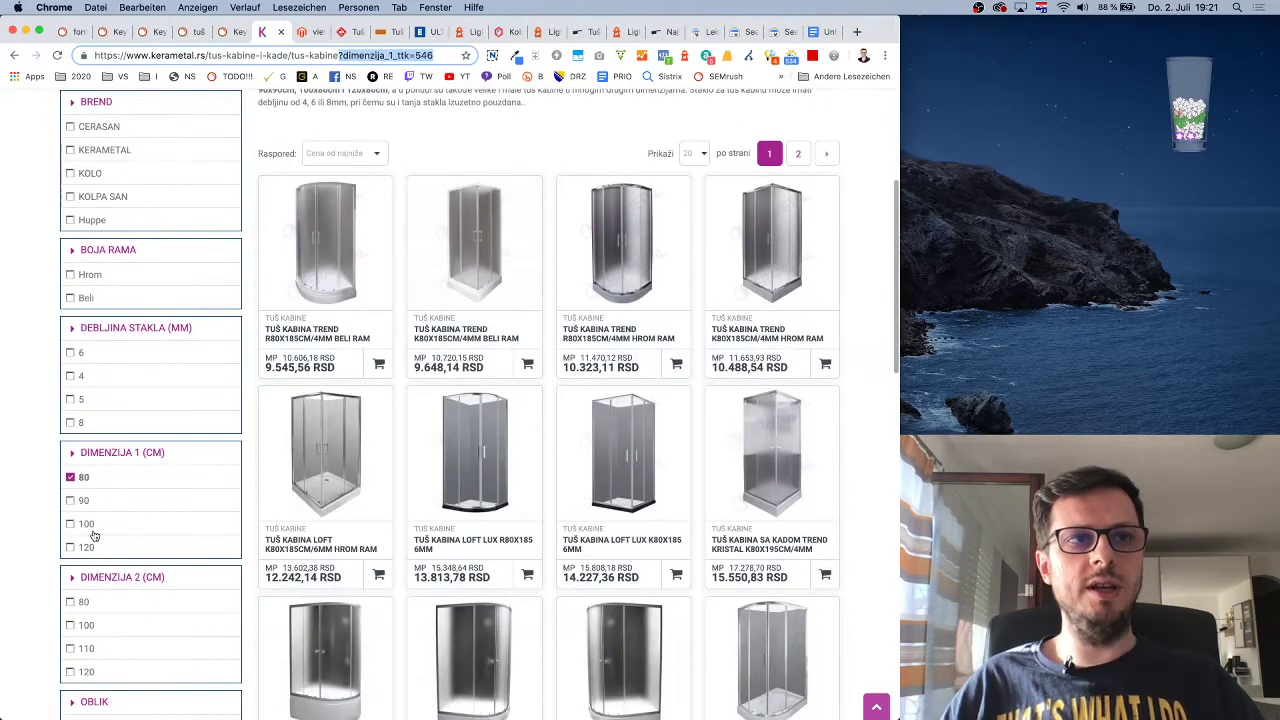
click(83, 601)
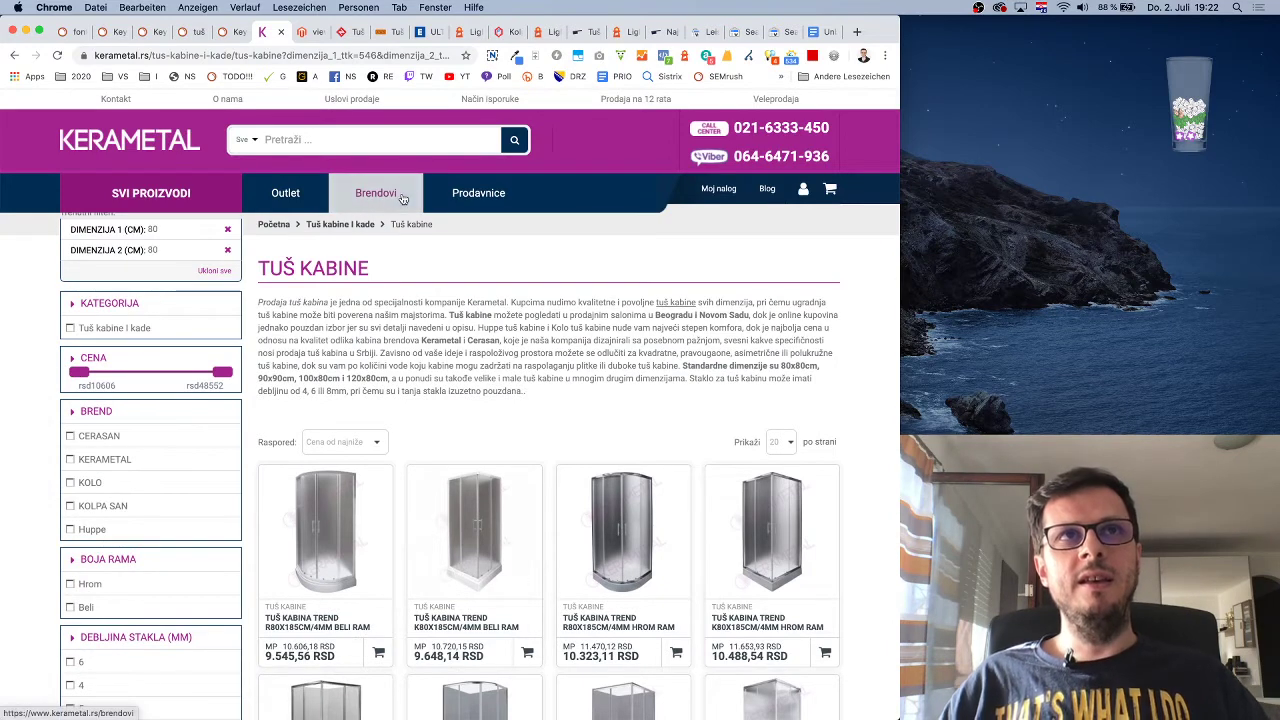
click(76, 463)
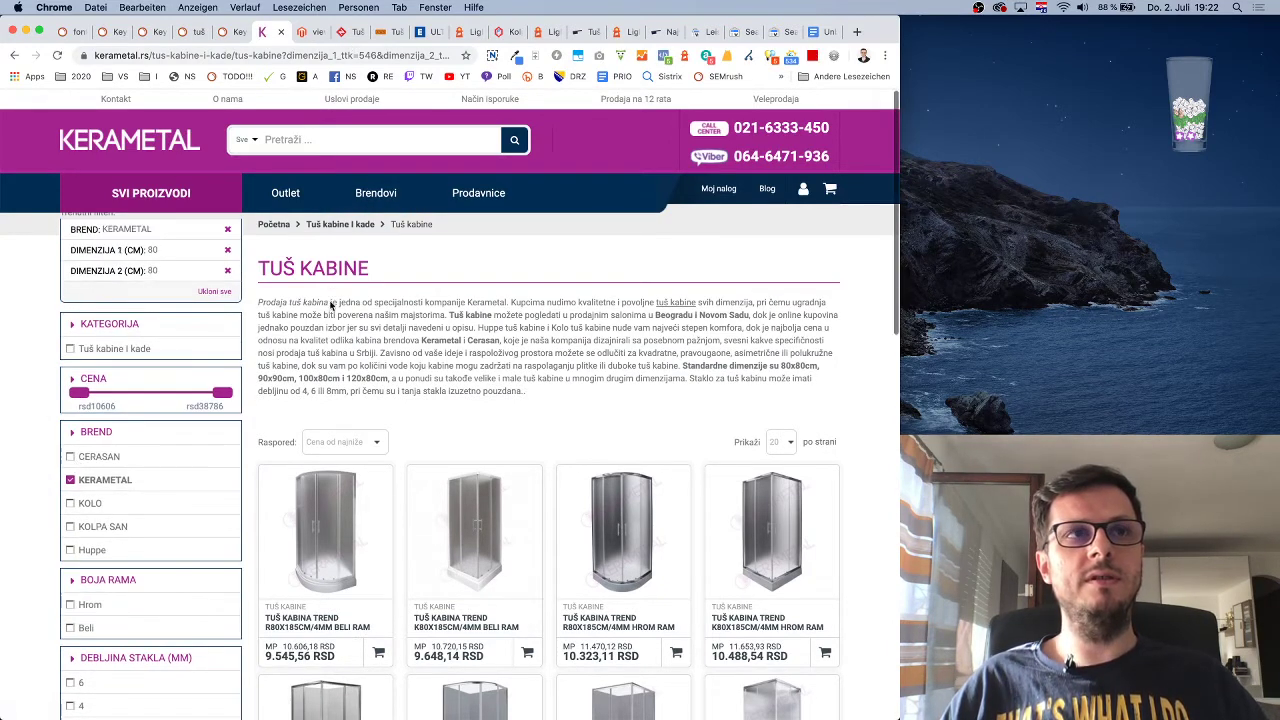
click(374, 57)
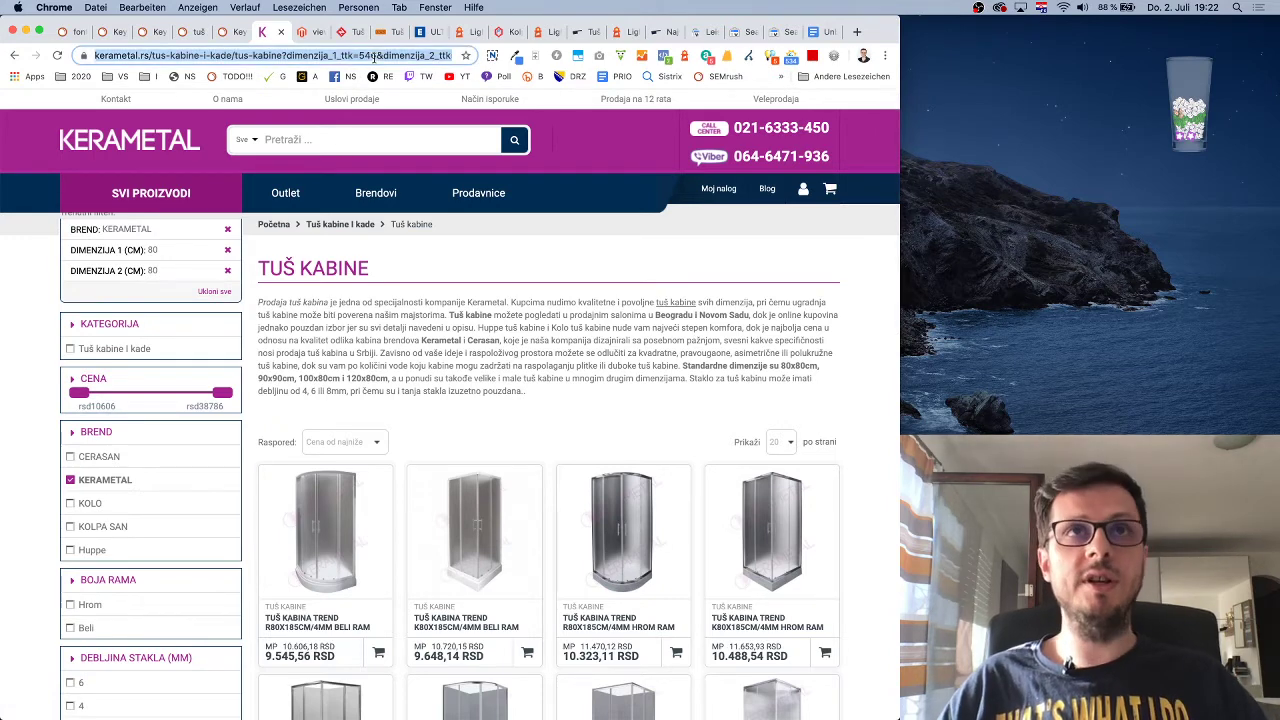
key(Right)
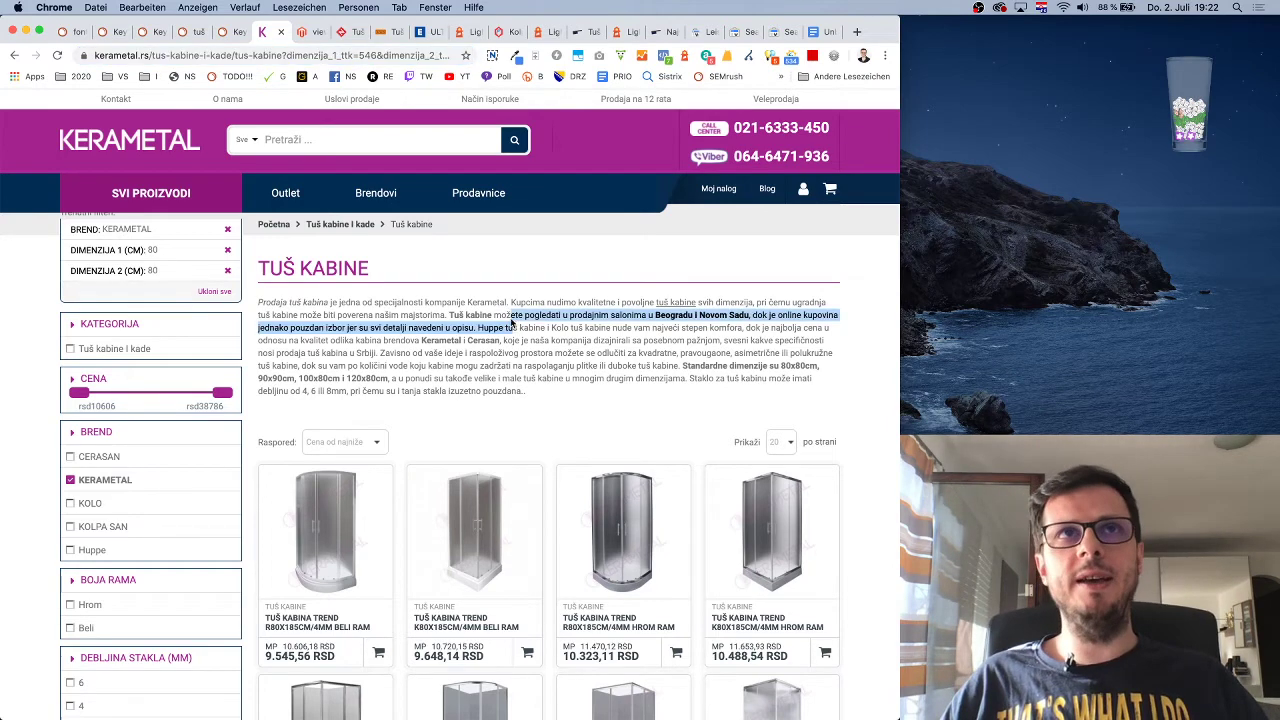
drag(511, 315, 514, 328)
Switch to the Diplon Tuš kabine i paravani page and open its Tuš kadice category
click(581, 33)
scroll(613, 290, up, 10)
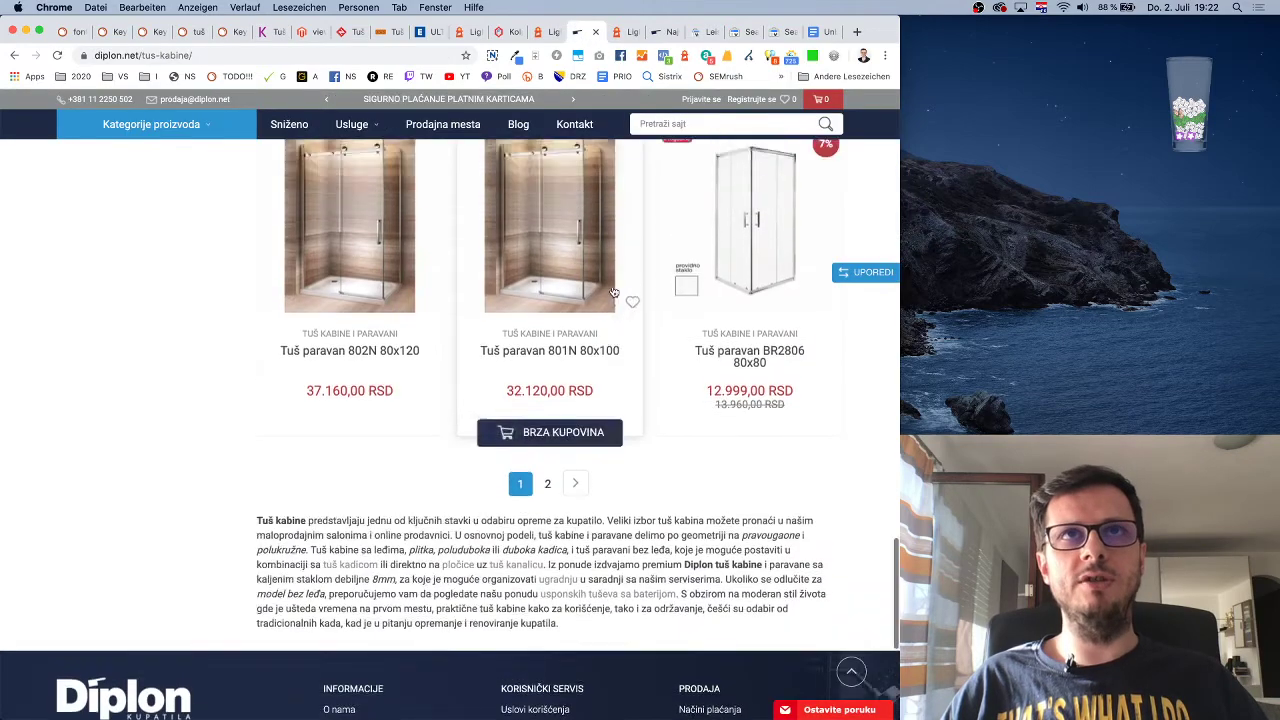
scroll(613, 290, up, 5)
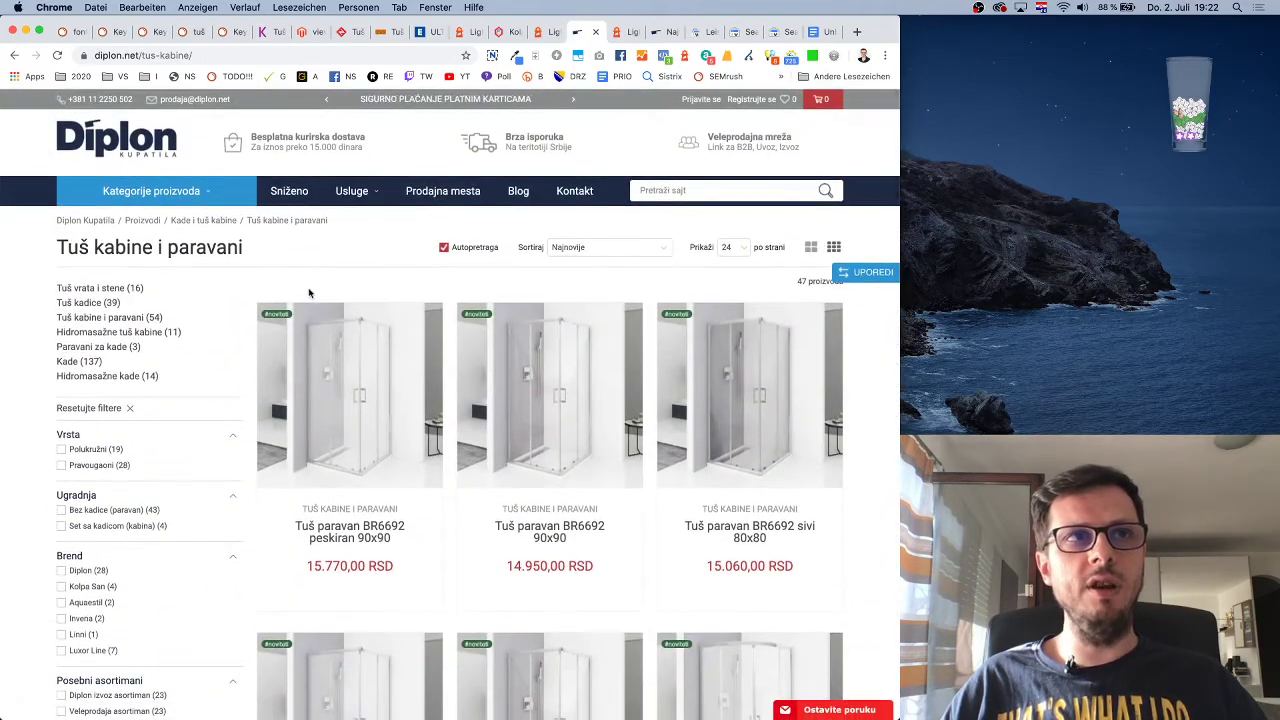
click(88, 303)
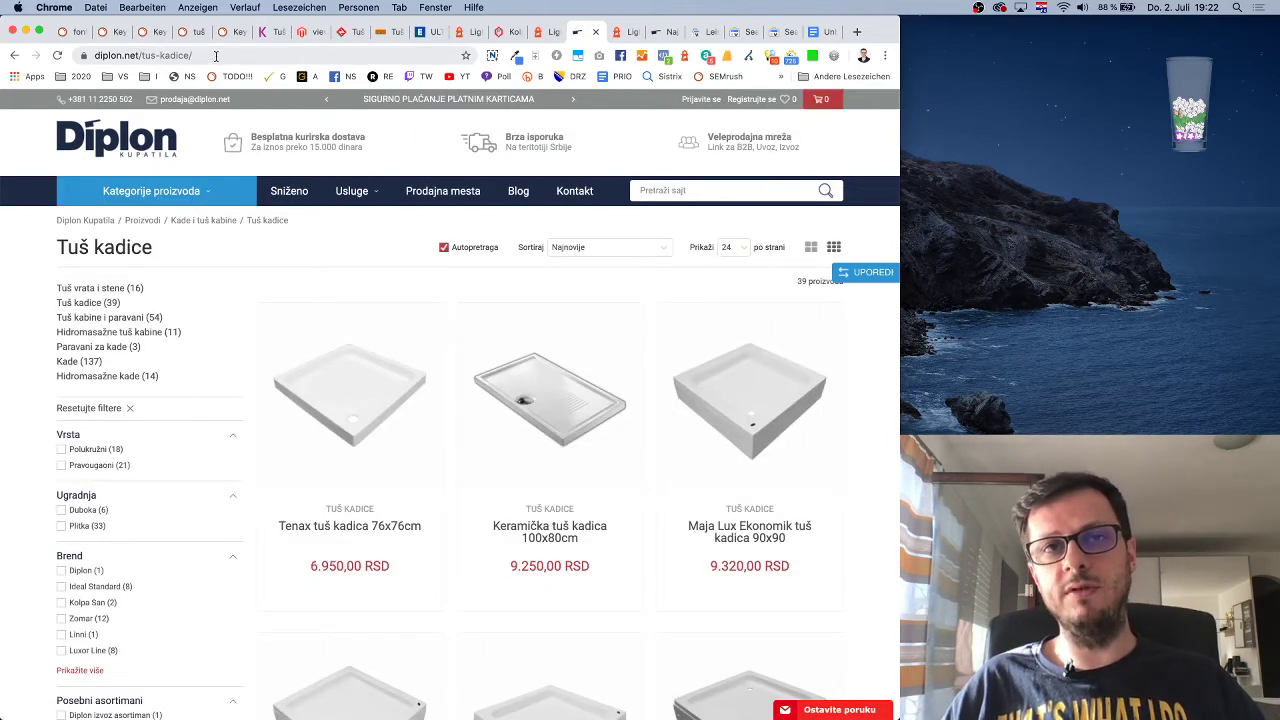
click(156, 55)
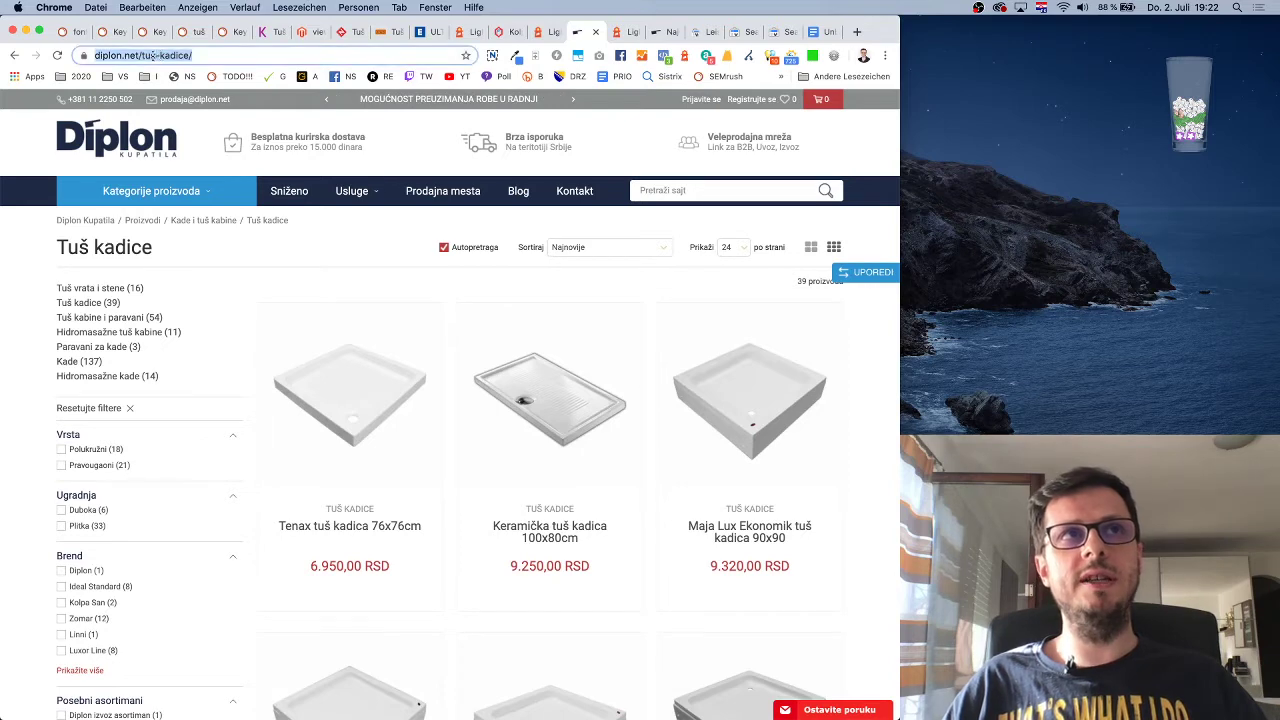
click(148, 56)
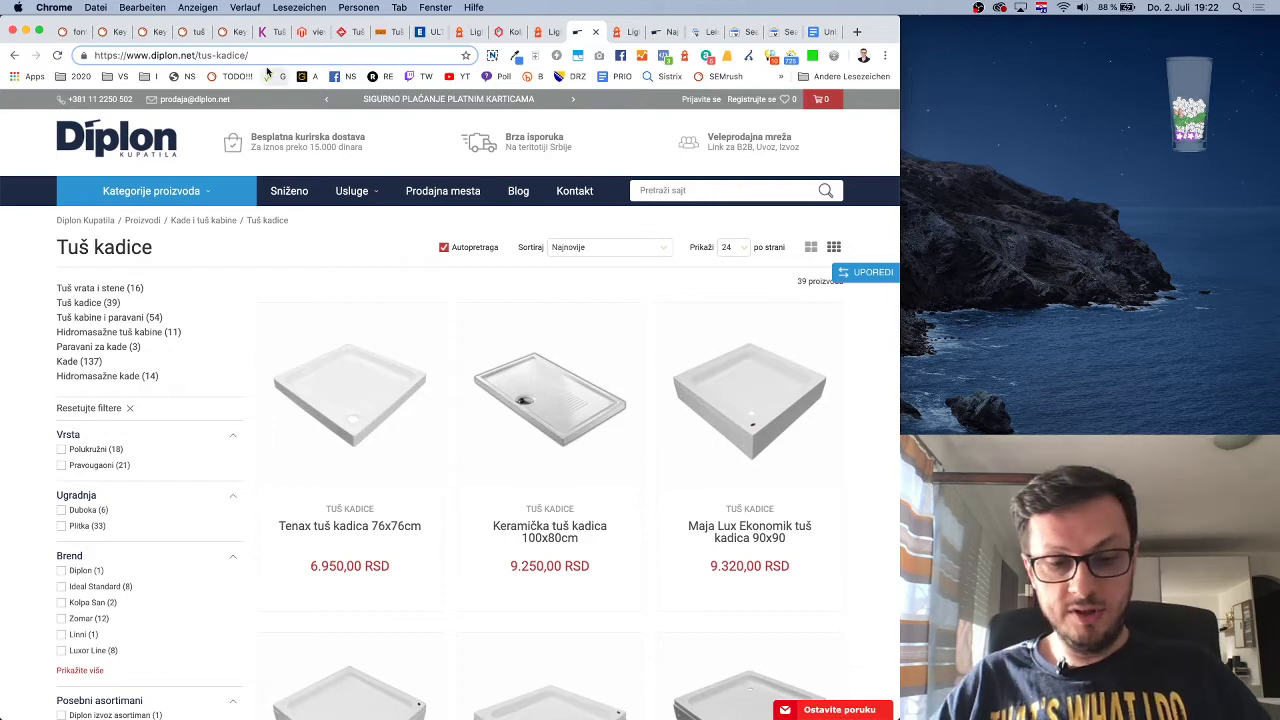
text(c/)
text(tus-kabi)
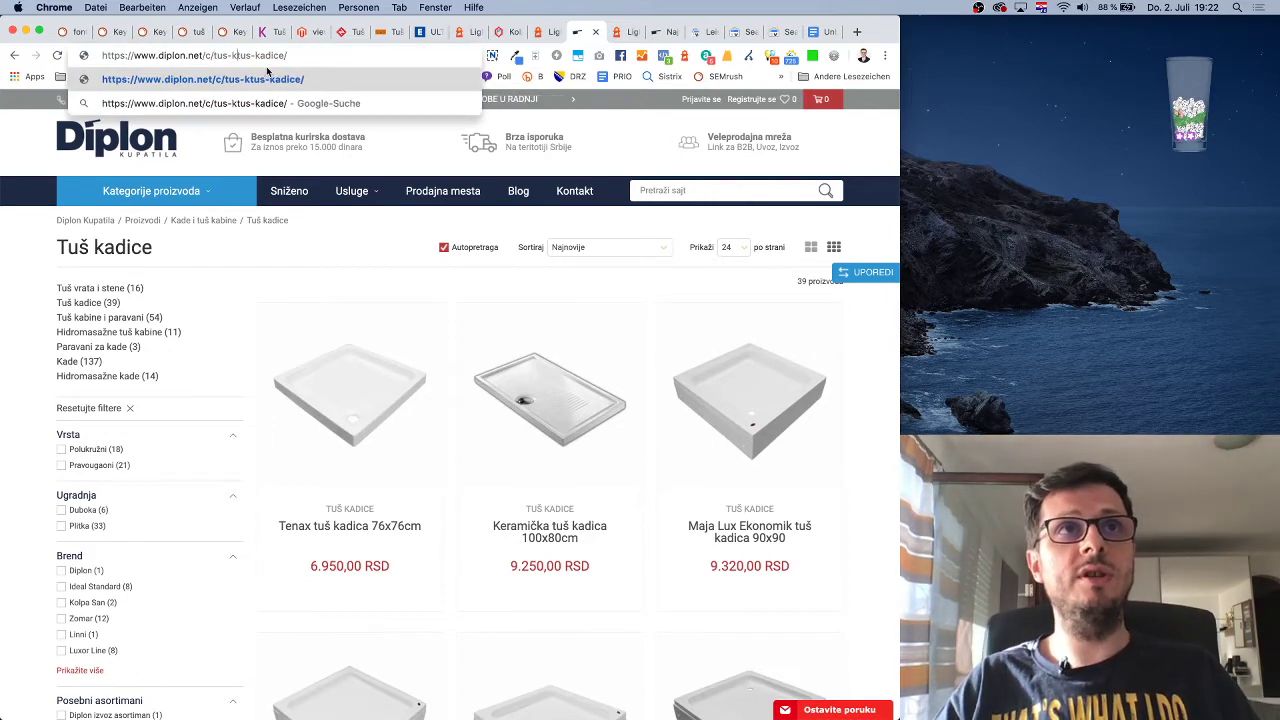
text(ne/)
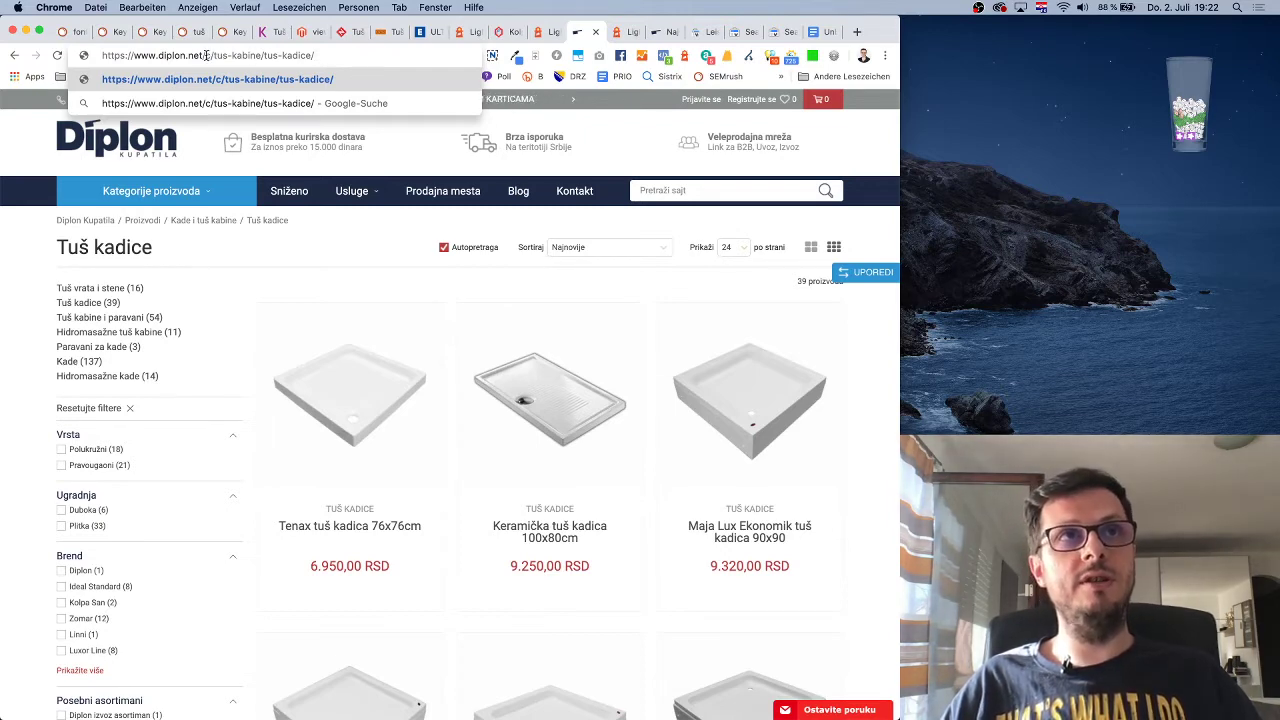
Try p, s and f in turn as the first folder of the edited address, and restore c
text(p/)
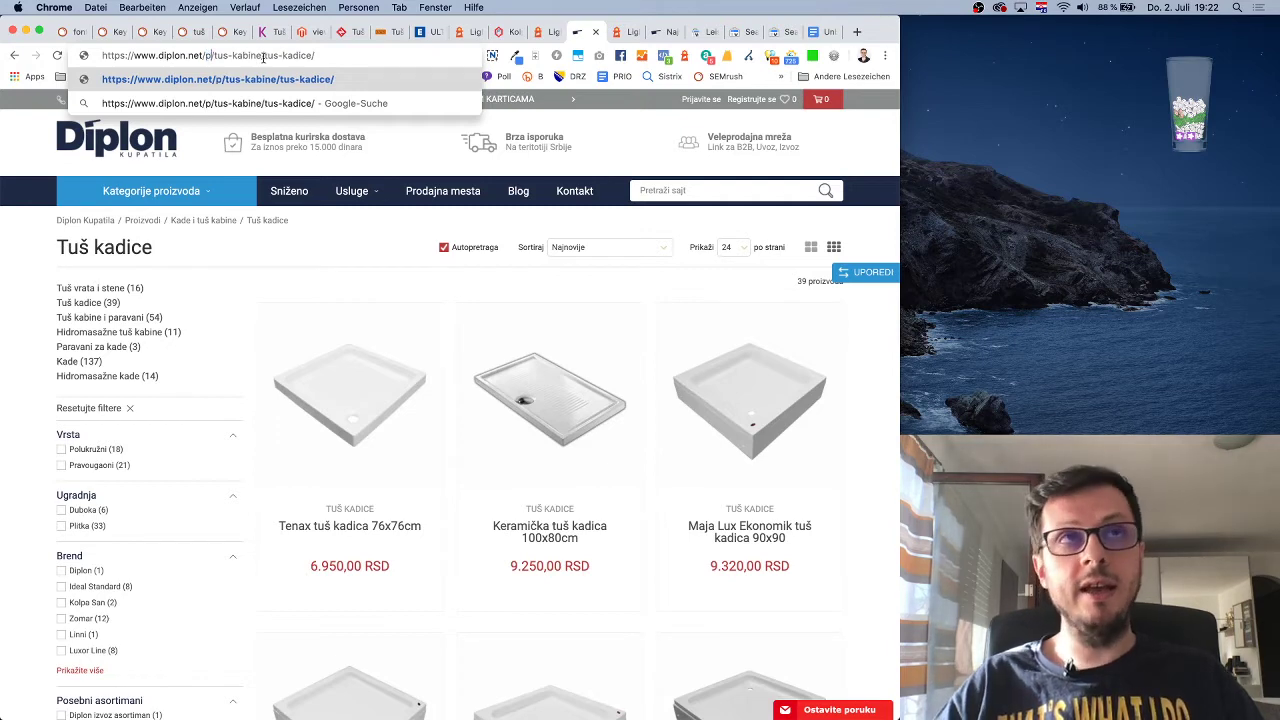
key(BackSpace)
key(BackSpace)
text(s/)
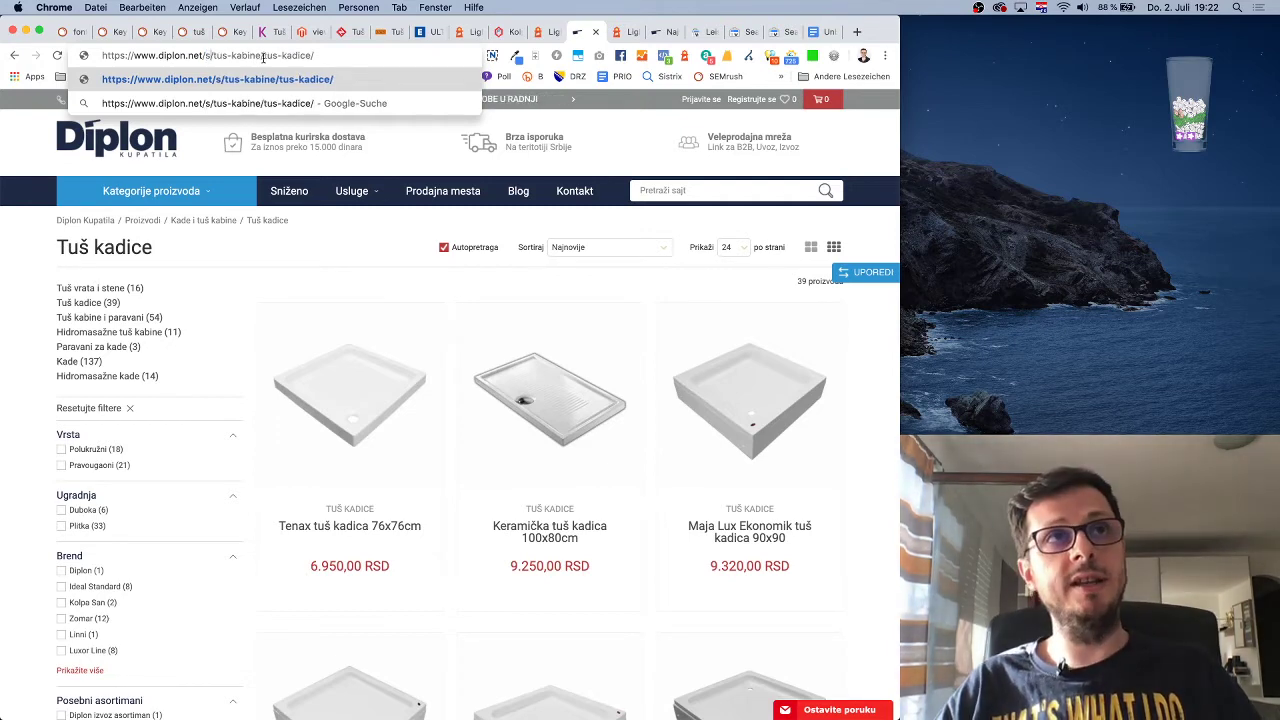
key(BackSpace)
key(BackSpace)
text(f/)
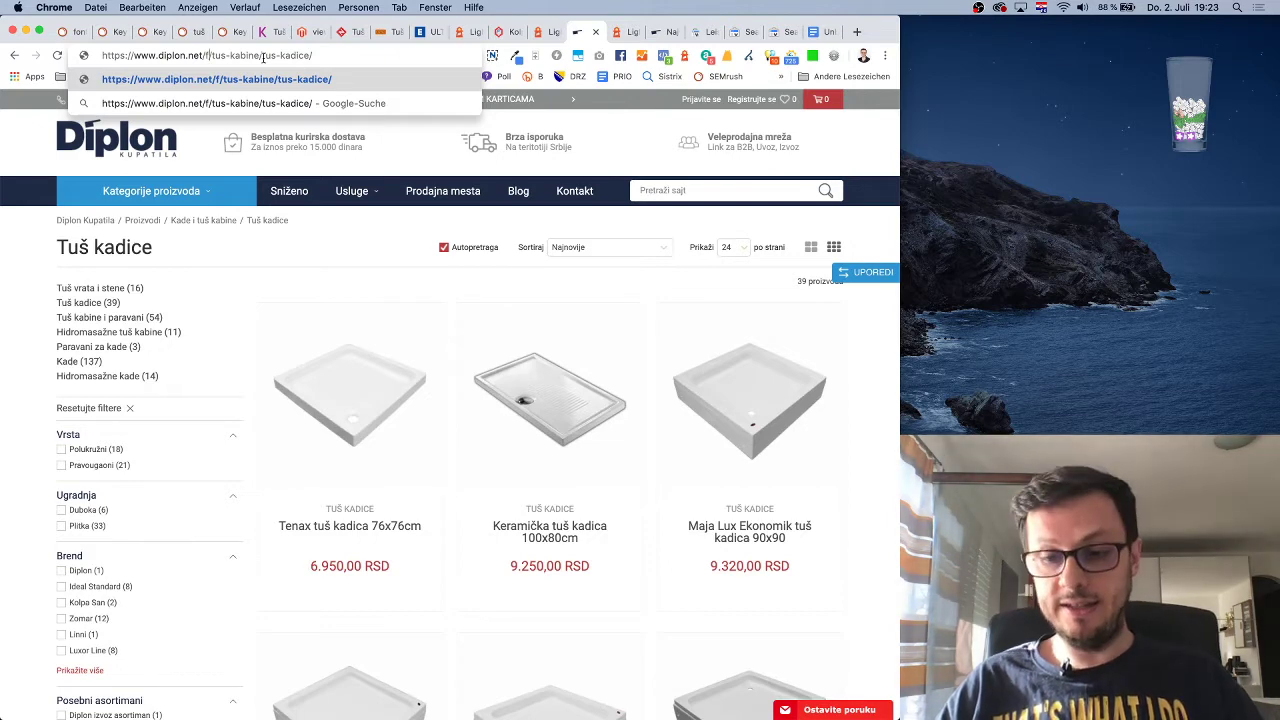
key(BackSpace)
text(c/)
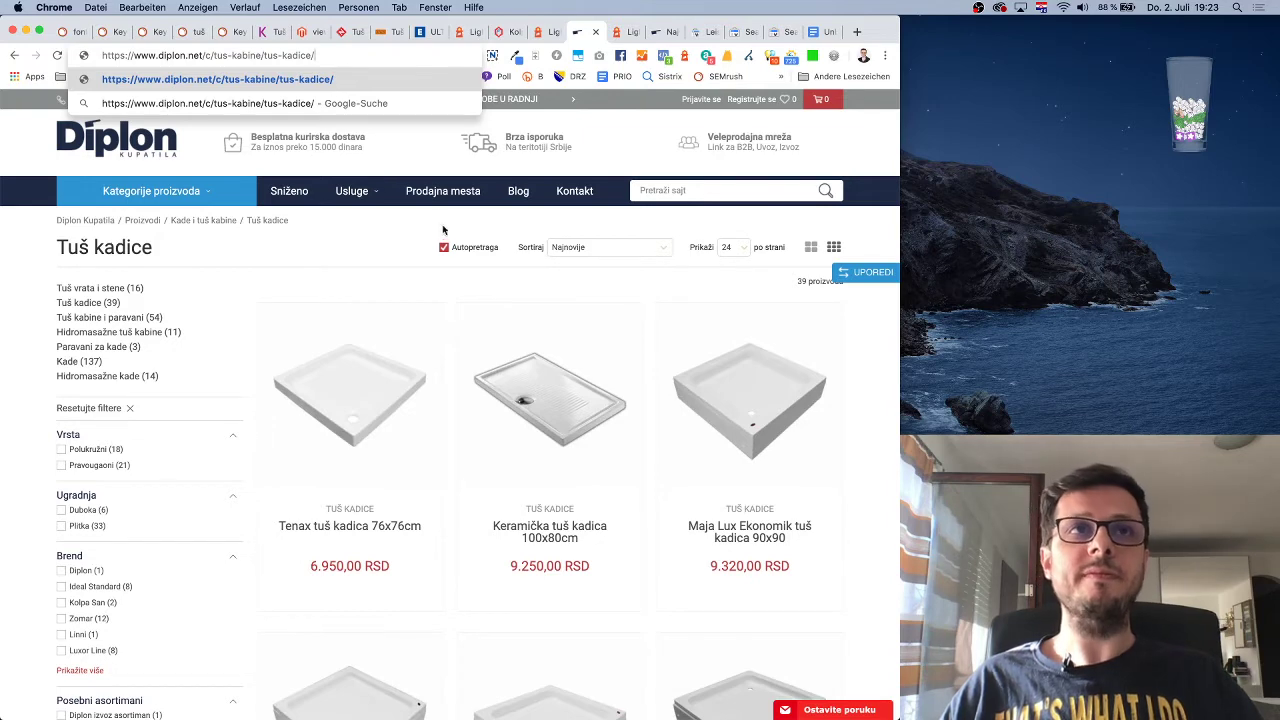
click(361, 243)
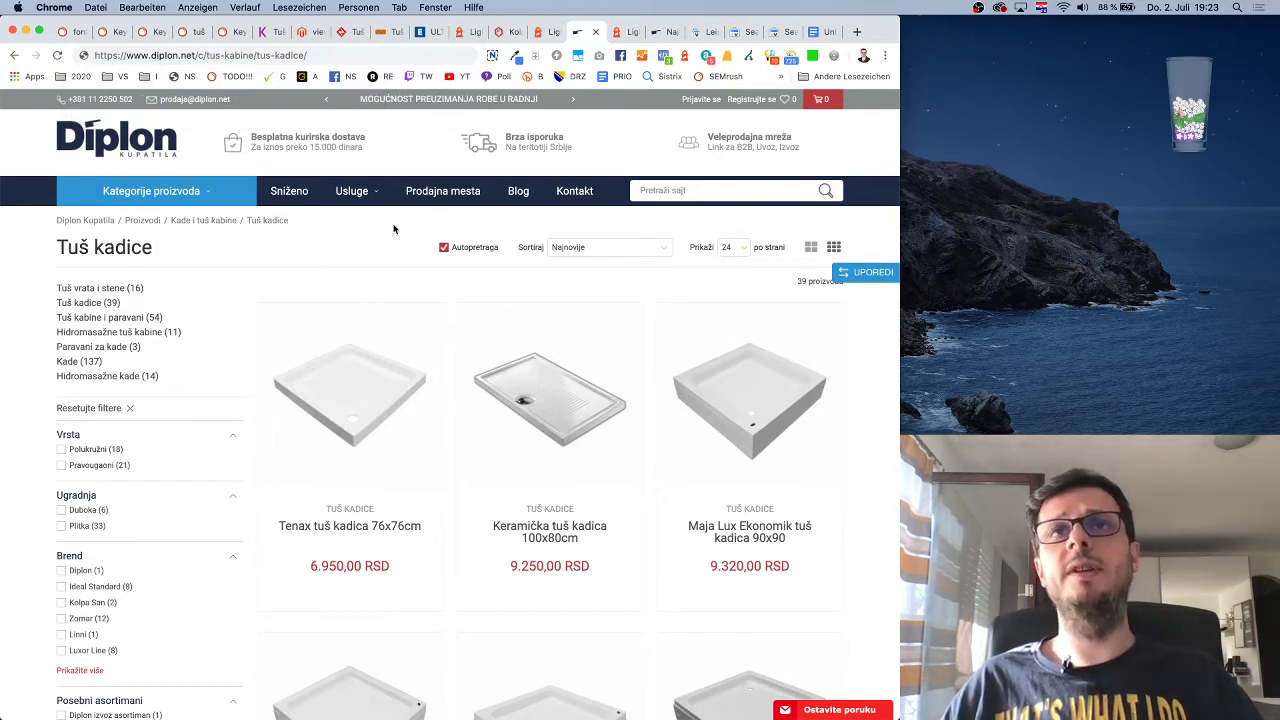
Switch to the Screaming Frog crawl of diplon.net and move and enlarge its window to fill the available height
mouse_move(130, 200)
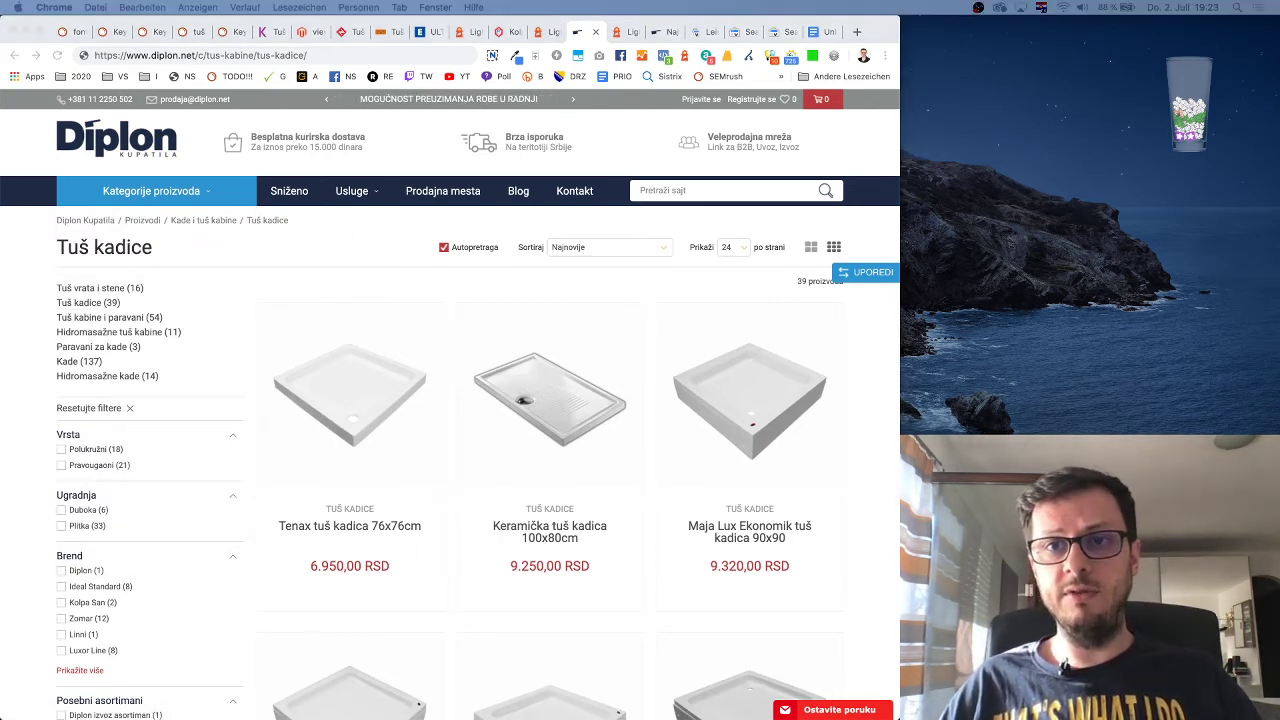
key(super+Tab)
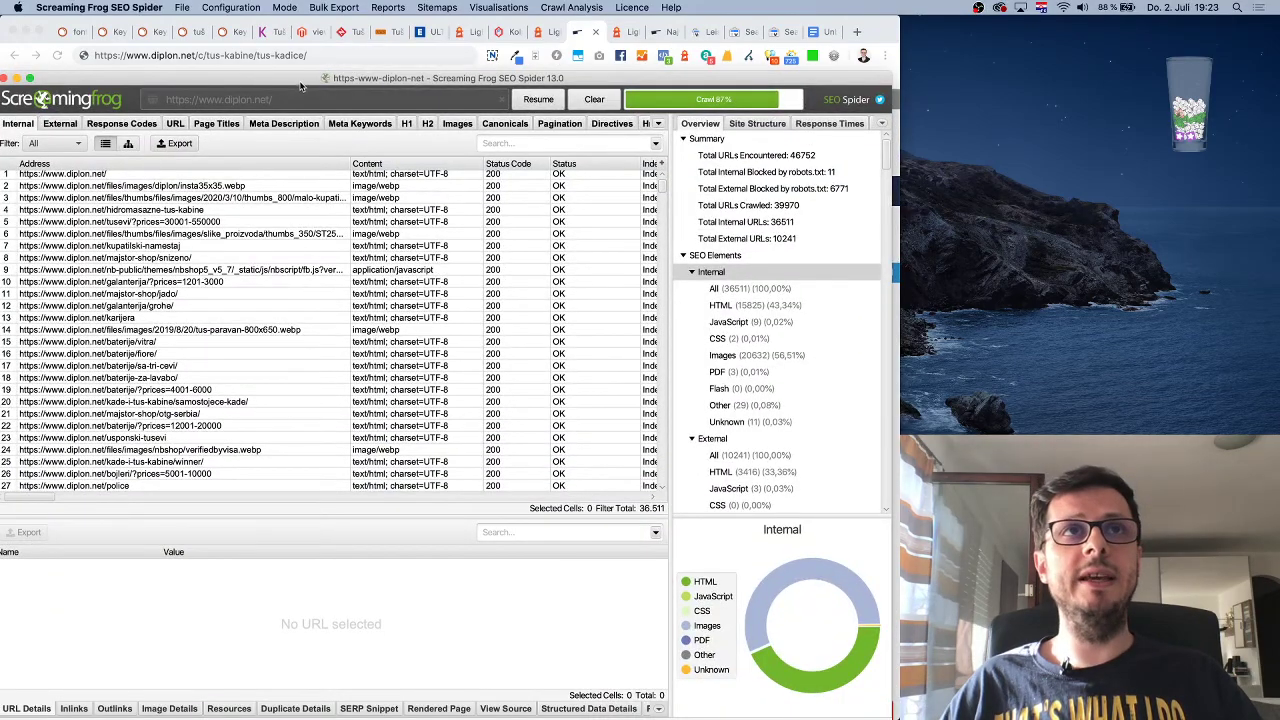
drag(304, 84, 308, 30)
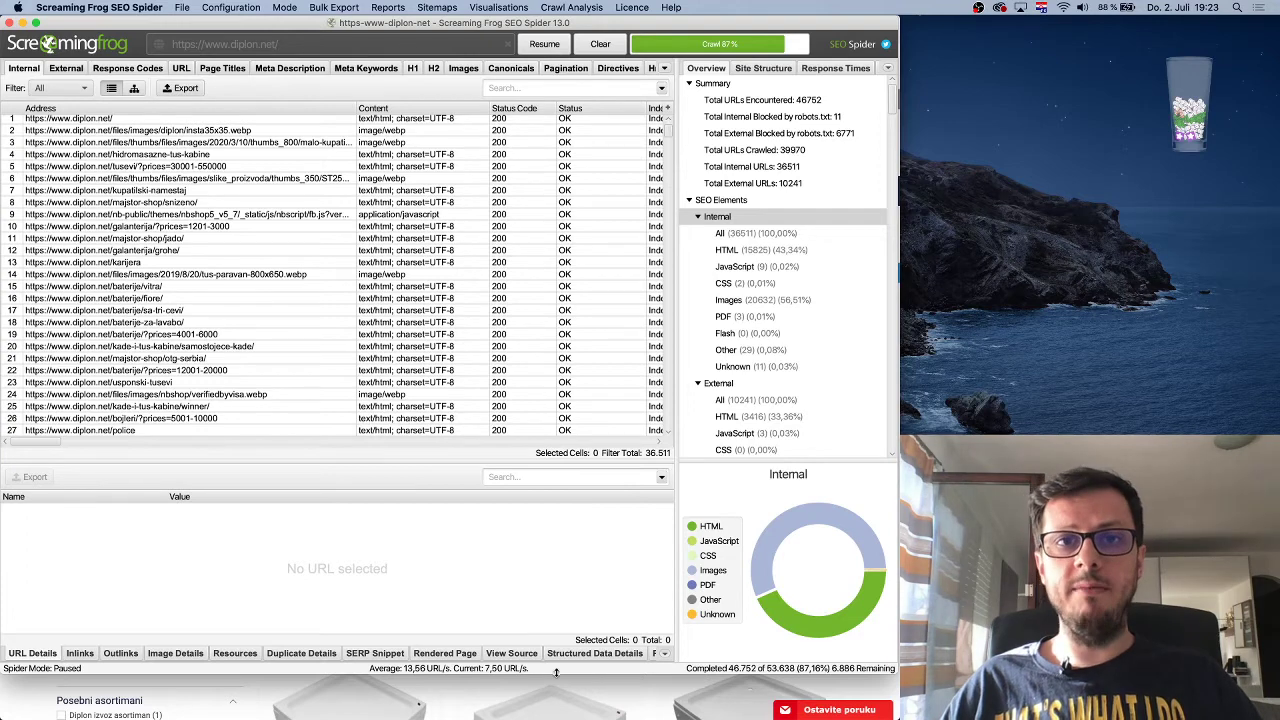
drag(556, 672, 579, 714)
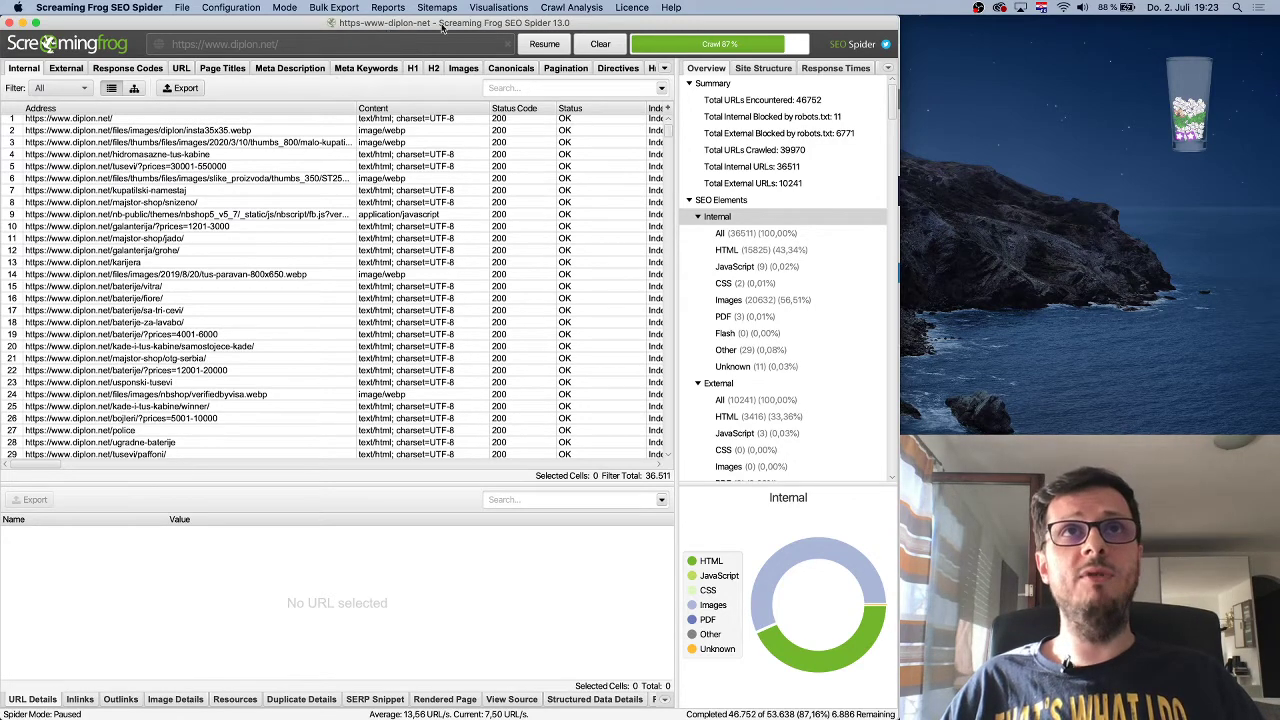
Generate the Force-Directed Crawl Diagram for diplon.net and enlarge the diagram window
click(498, 7)
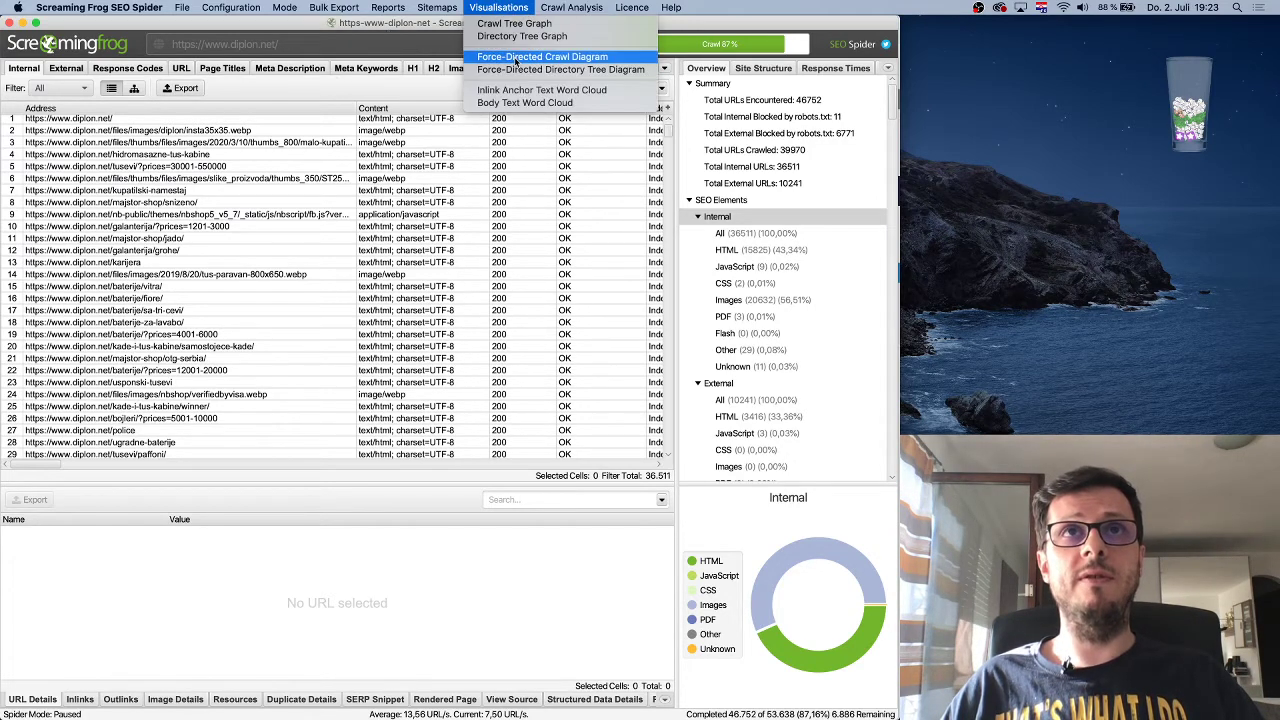
click(516, 58)
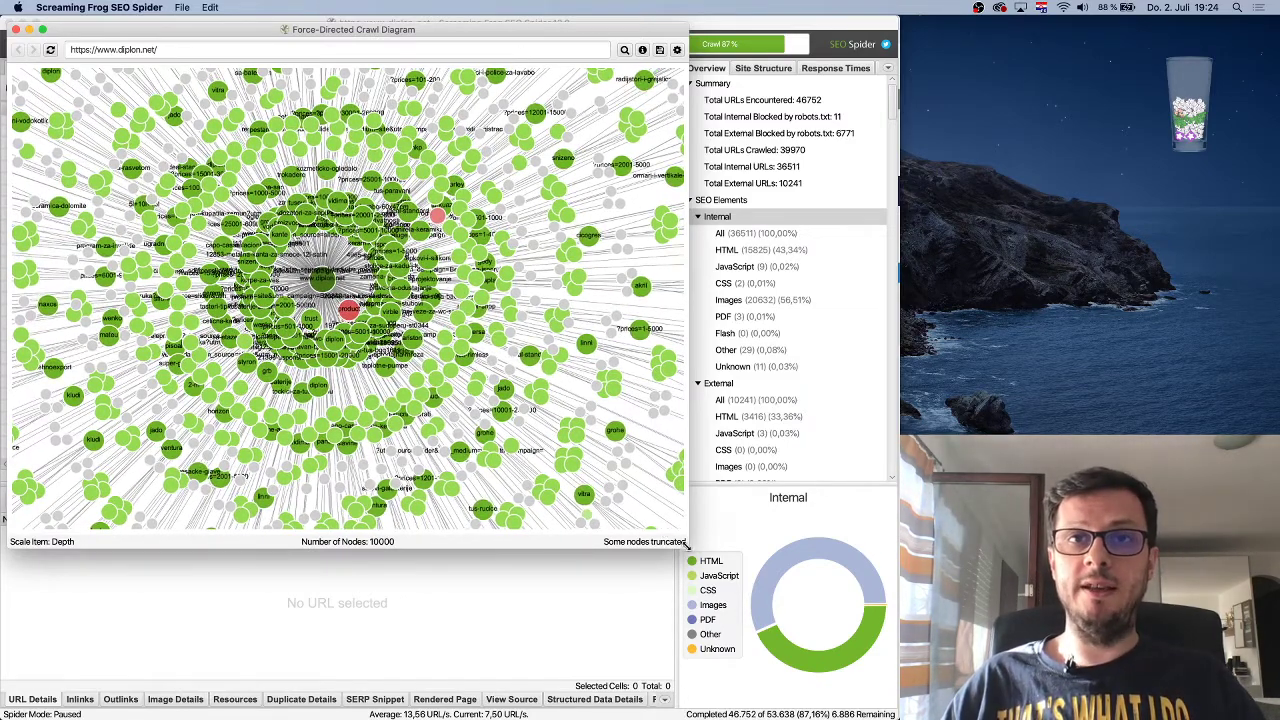
drag(675, 537, 899, 648)
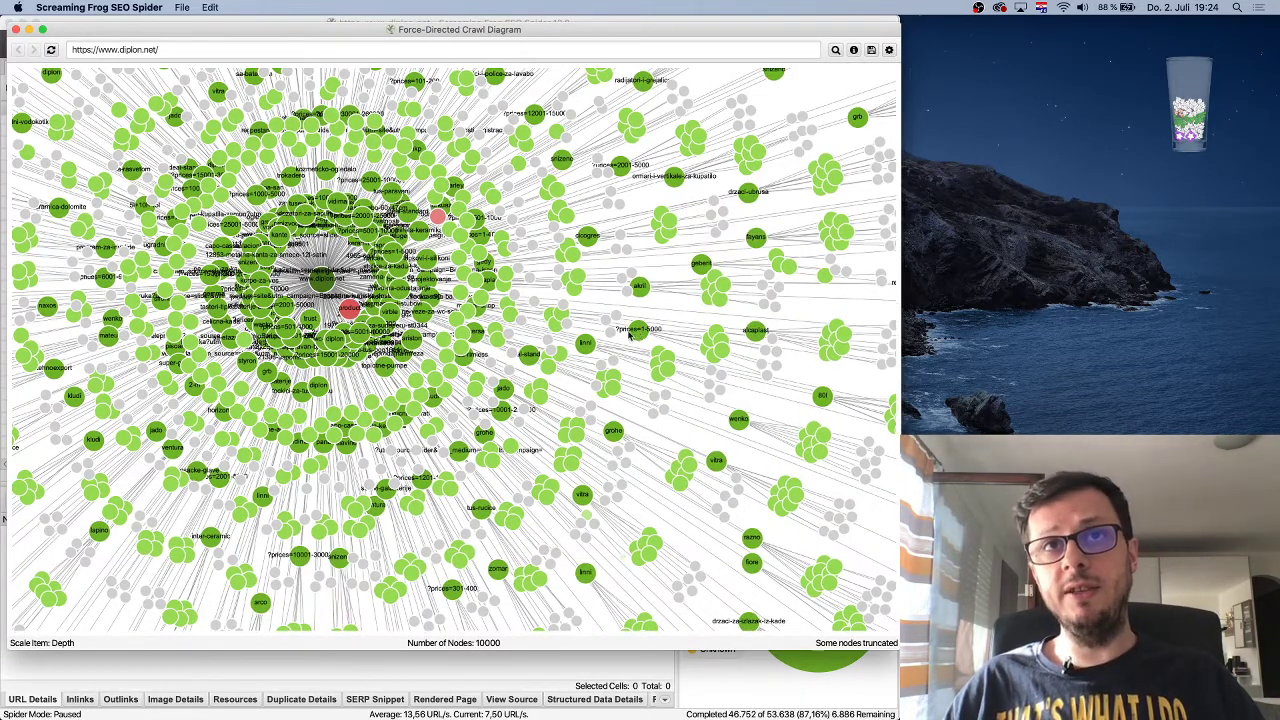
Examine the overall structure of the diplon.net crawl diagram, from the central nodes out to the outermost branches
mouse_move(629, 336)
mouse_move(631, 314)
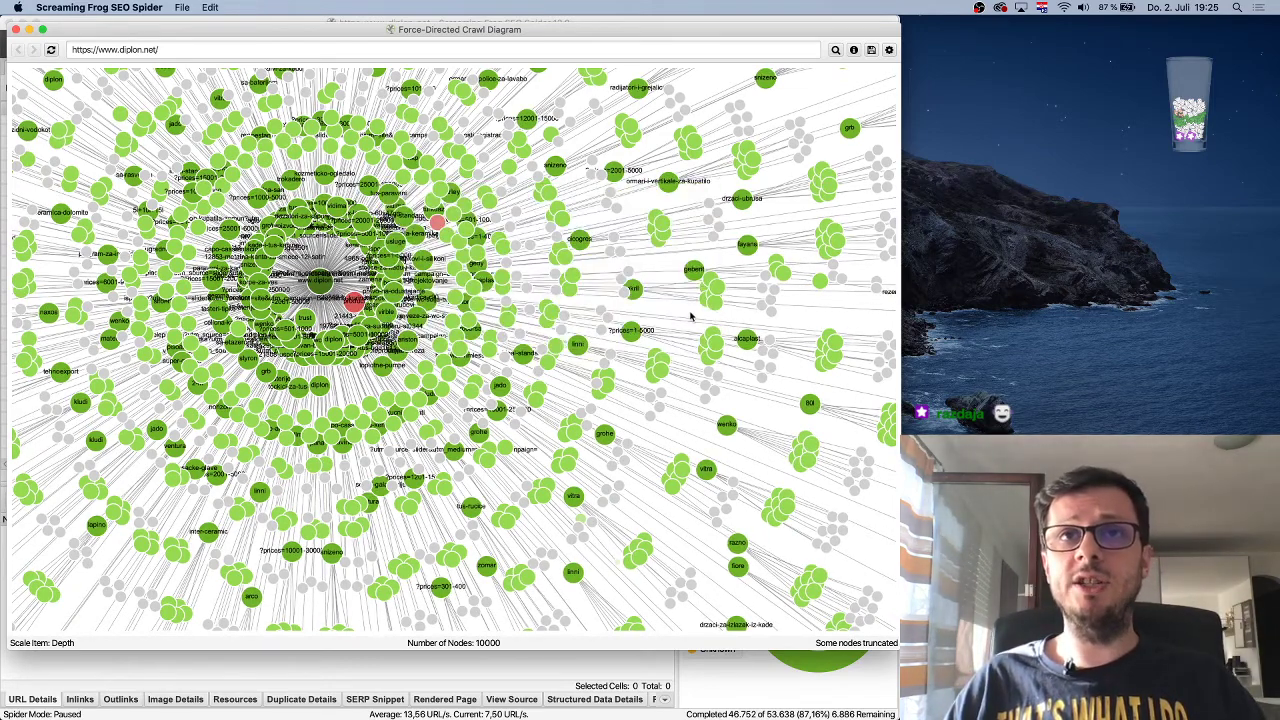
scroll(674, 313, down, 3)
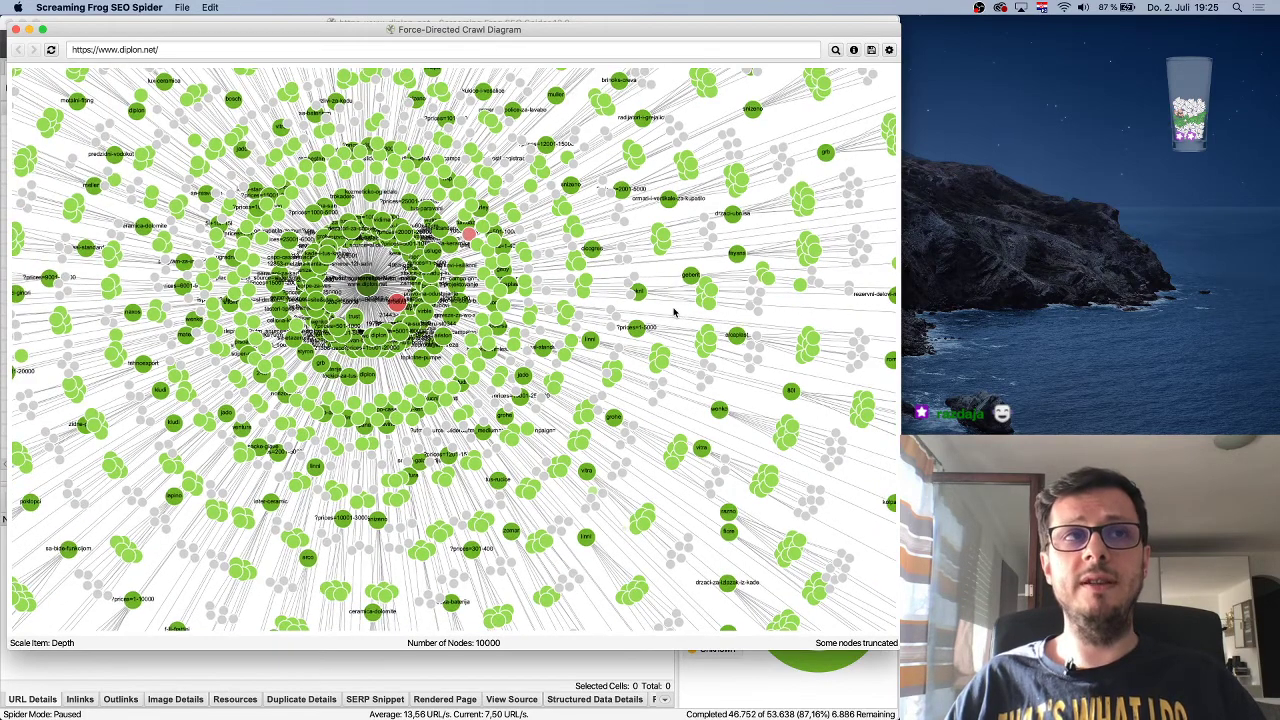
scroll(674, 313, down, 5)
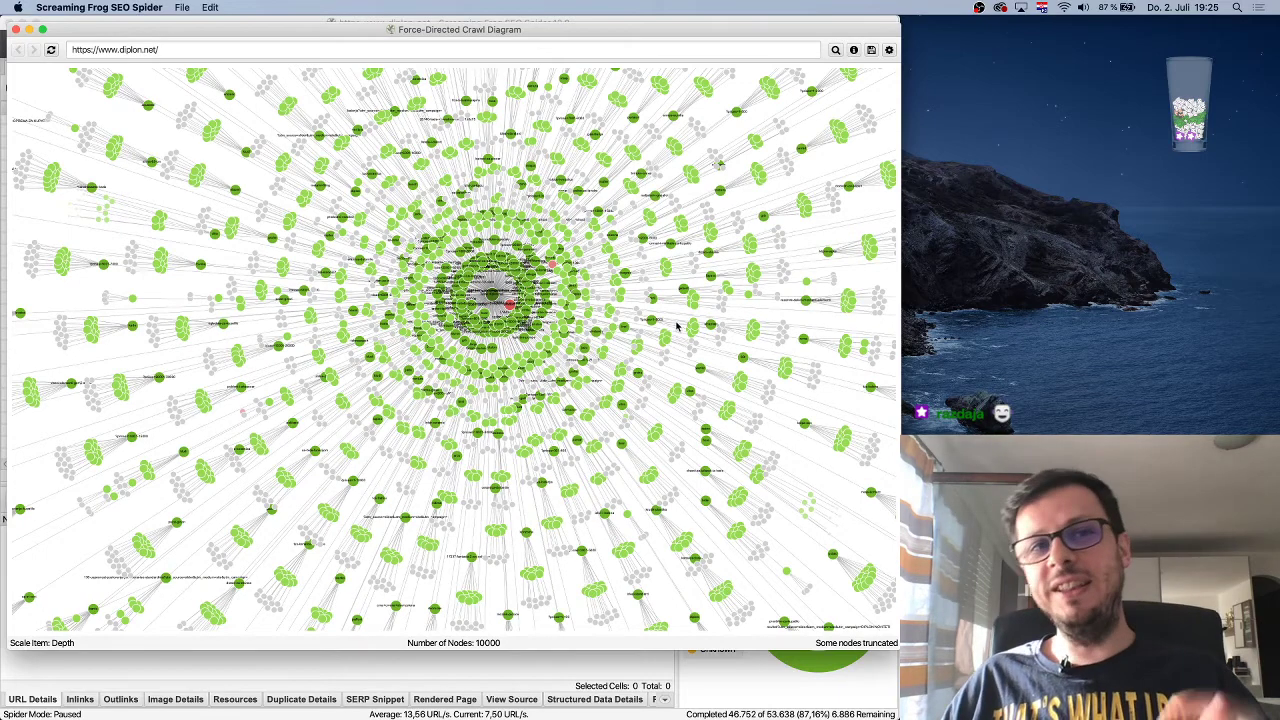
scroll(677, 325, down, 4)
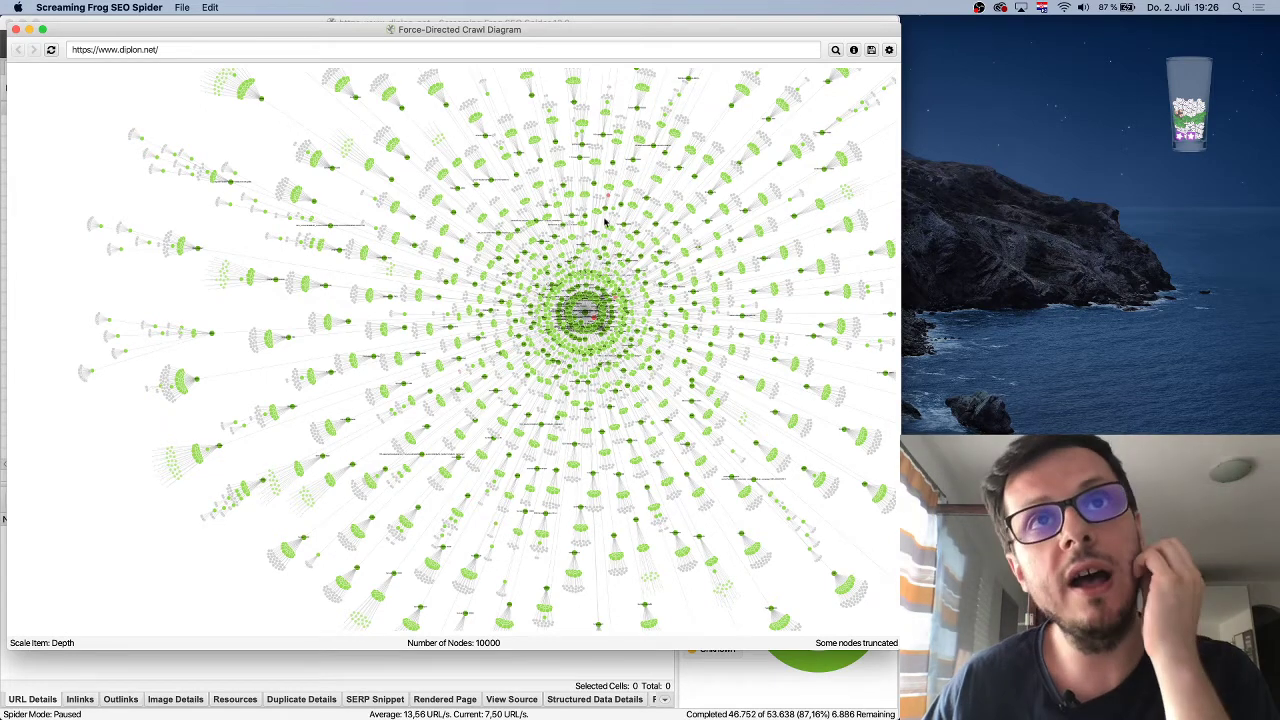
mouse_move(562, 236)
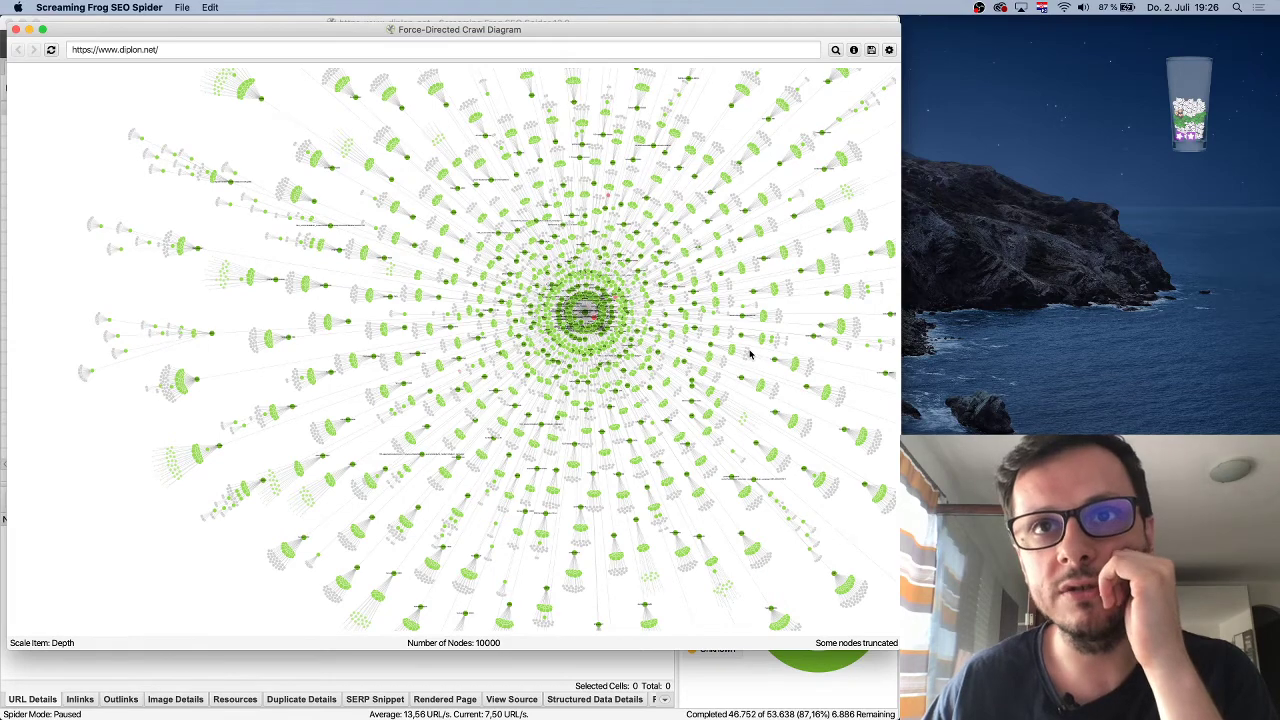
Inspect the Force-Directed Directory Tree Diagram for diplon.net in place of the crawl diagram, and minimise Screaming Frog when done
click(15, 30)
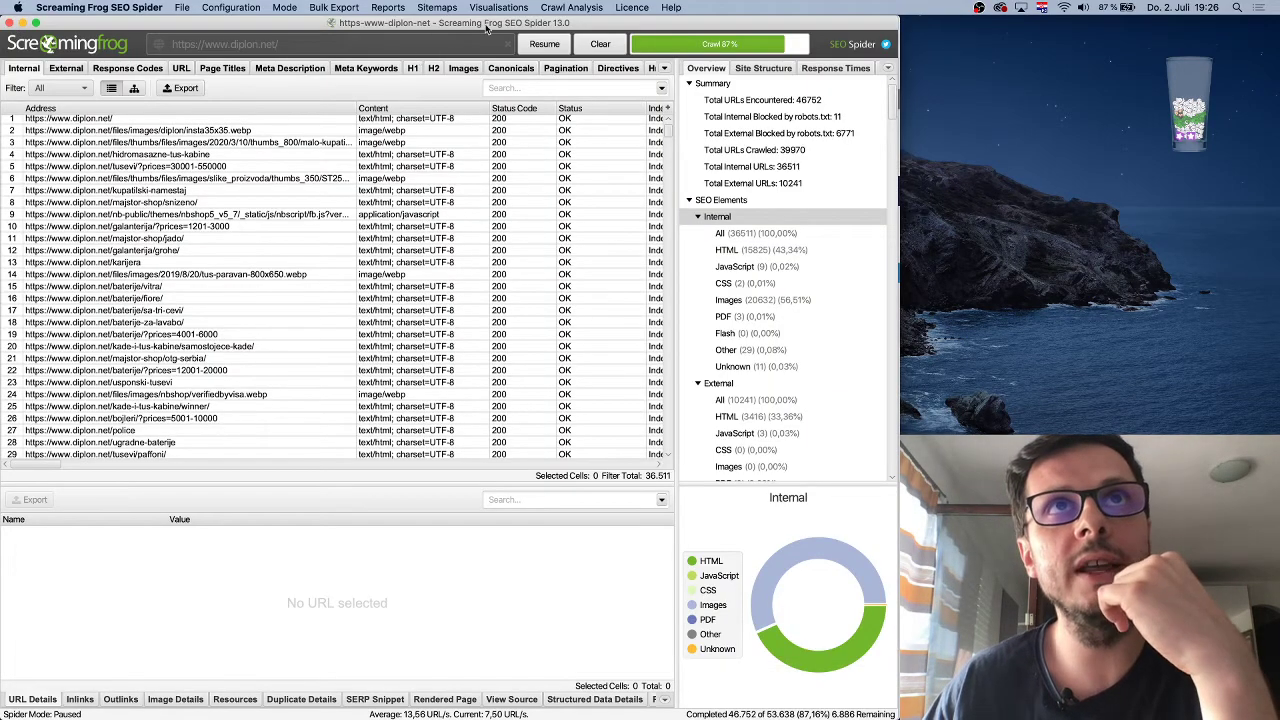
click(490, 9)
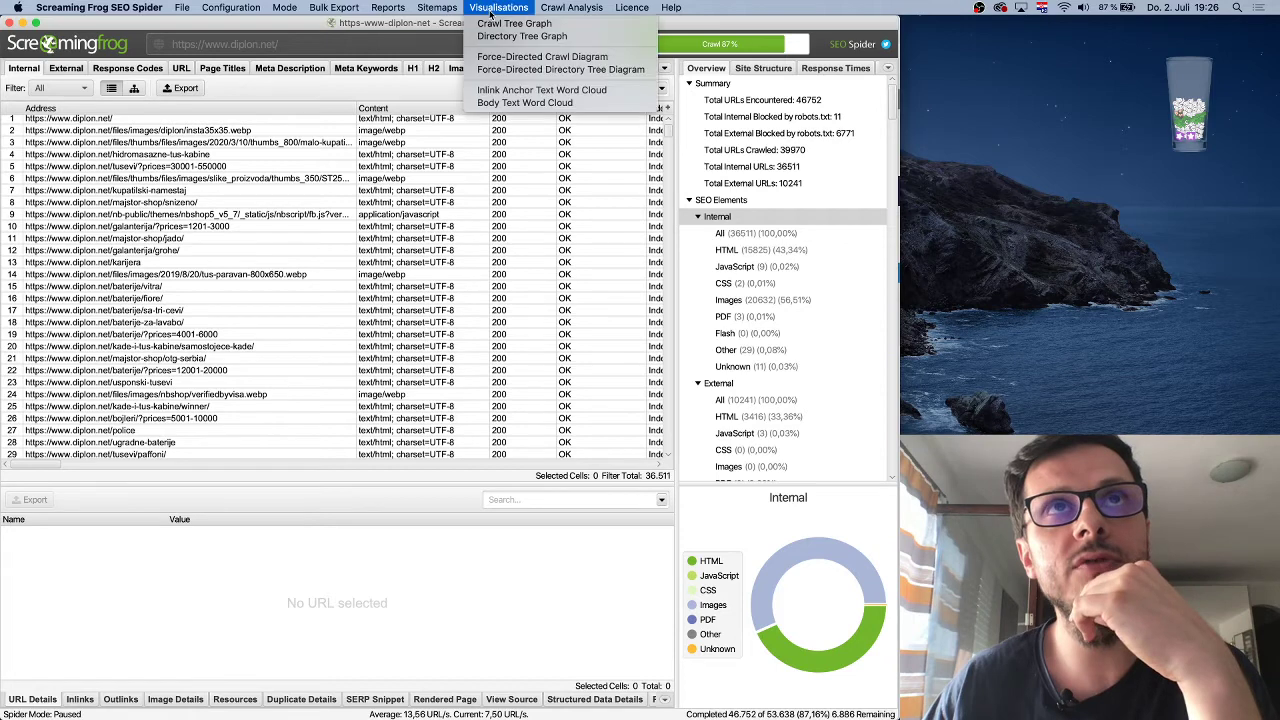
click(541, 70)
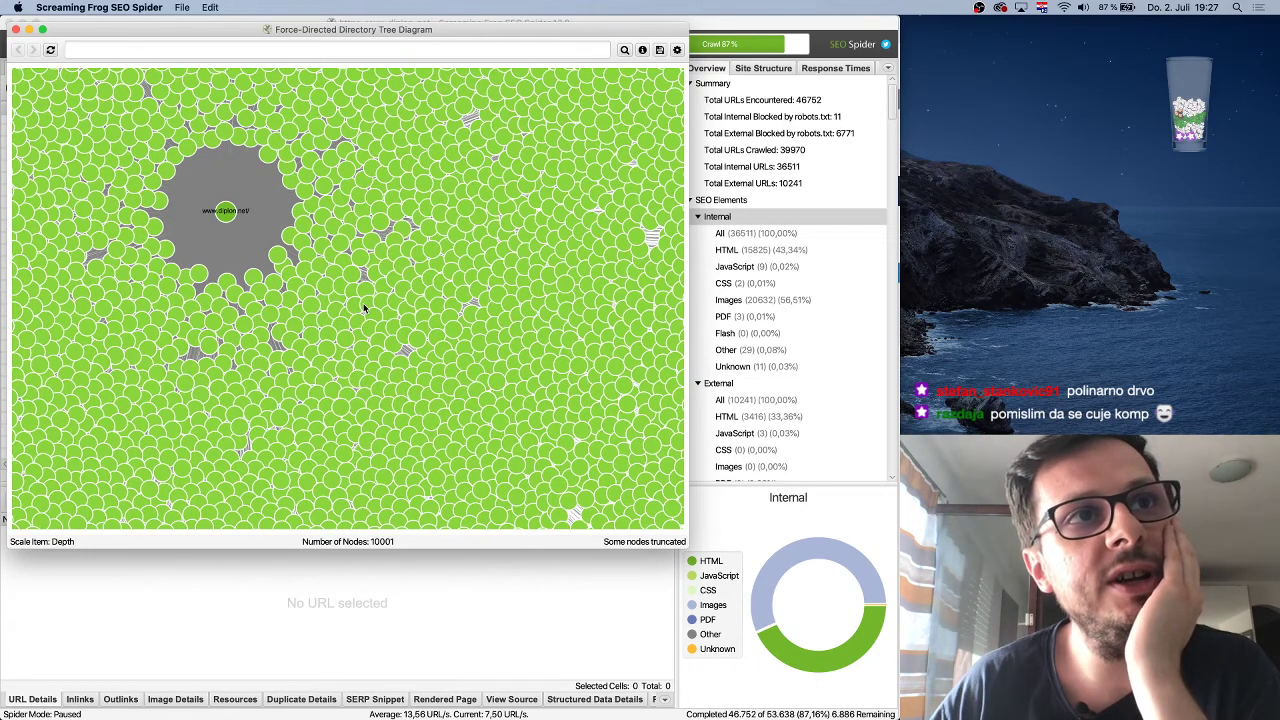
scroll(363, 303, down, 2)
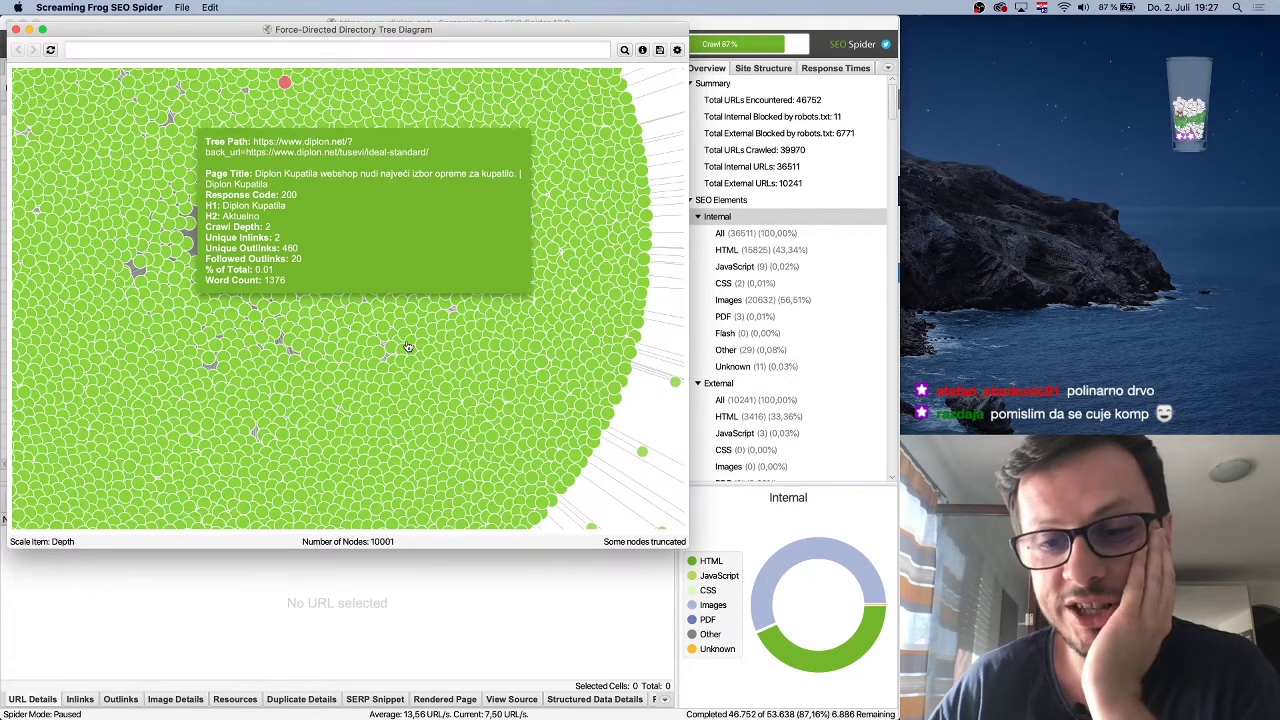
scroll(395, 350, down, 3)
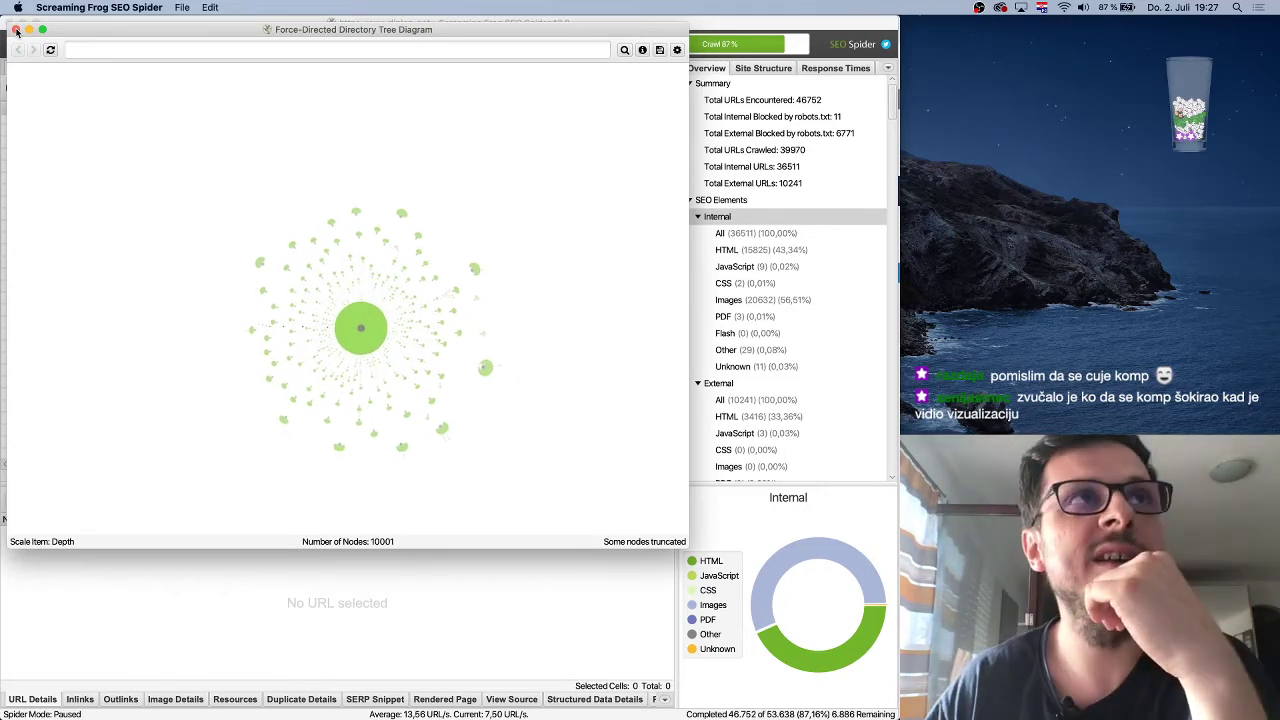
click(16, 30)
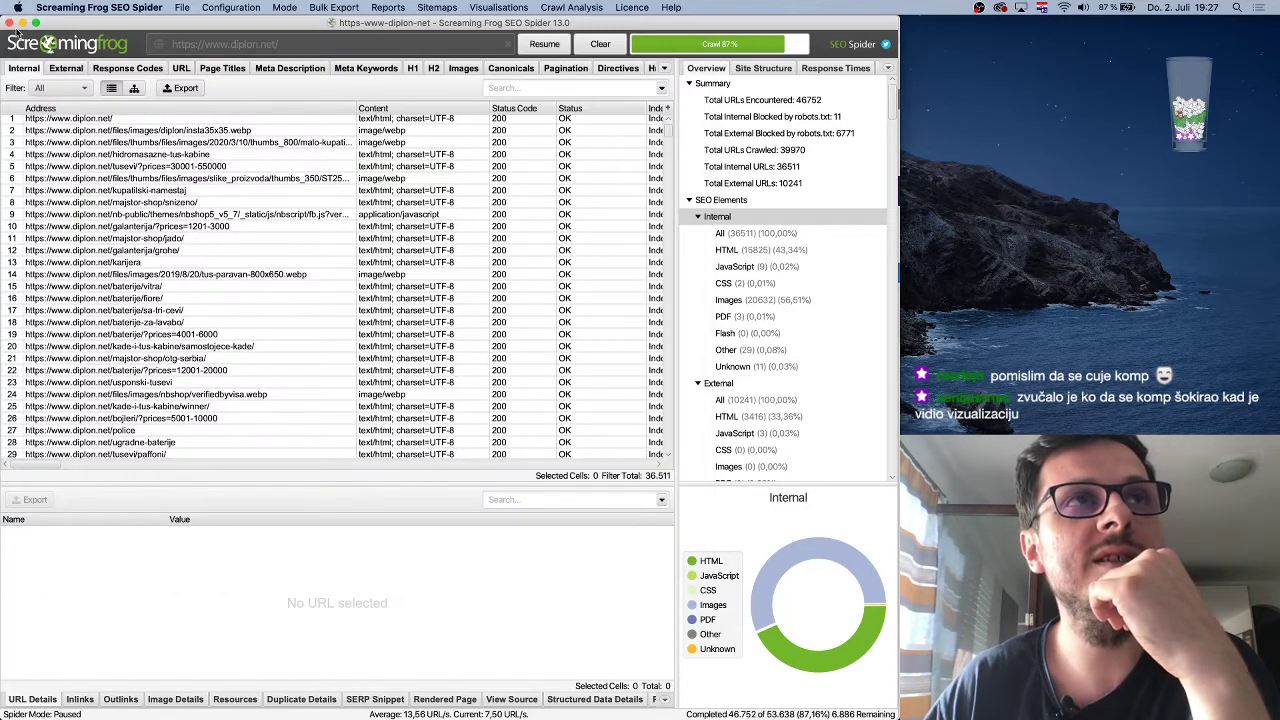
click(22, 23)
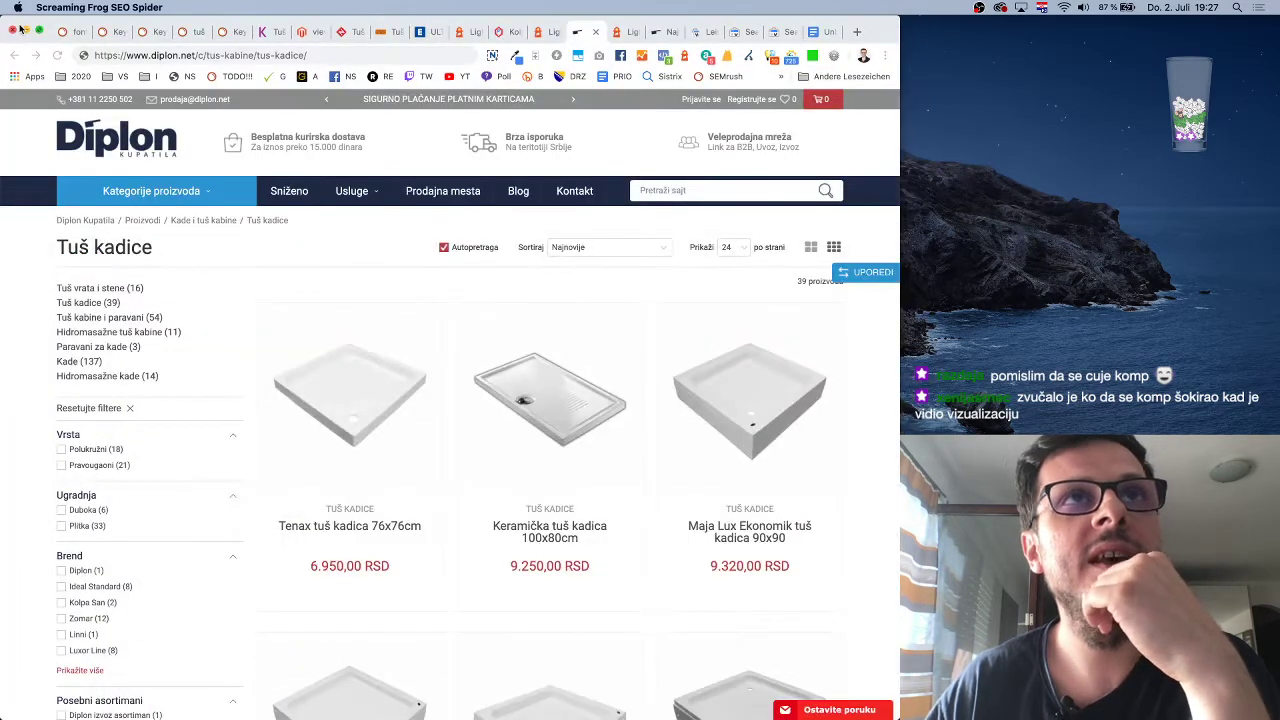
Look through the open SEMrush reports for kade, the Keyword Gap comparison, fontana.rs, tuš and tuš kabine
click(152, 32)
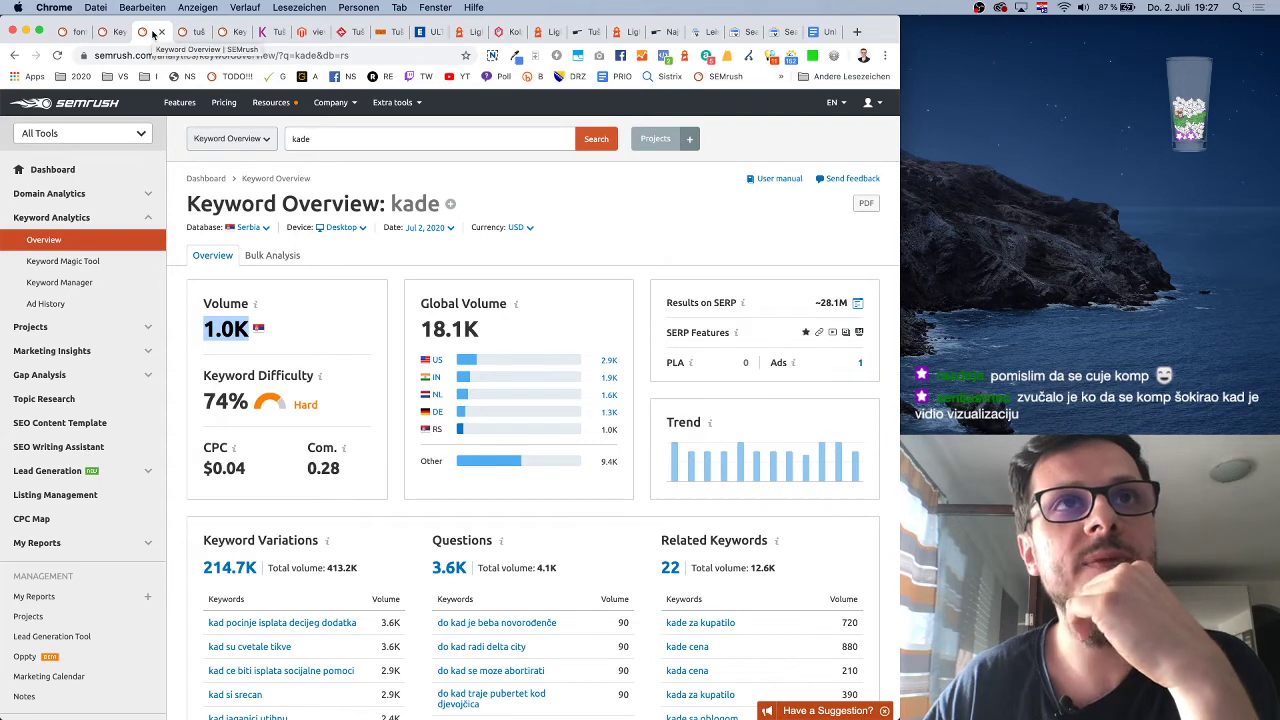
click(113, 32)
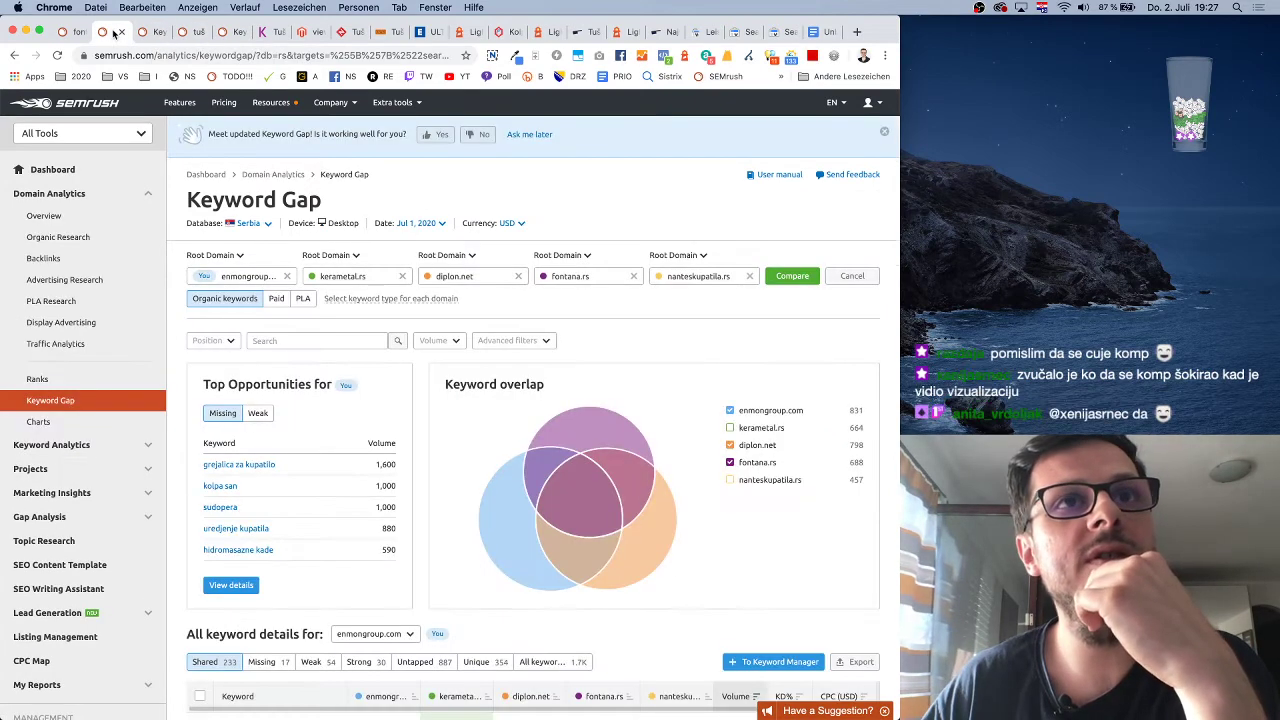
click(76, 32)
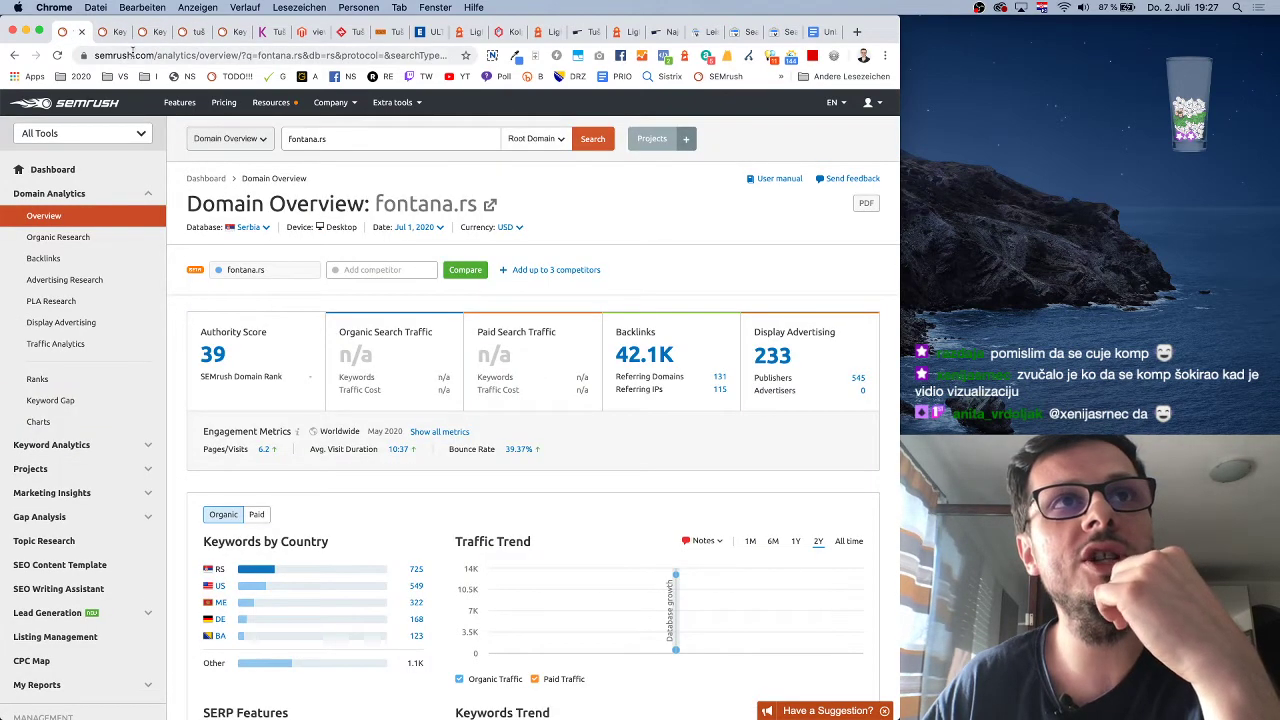
click(189, 34)
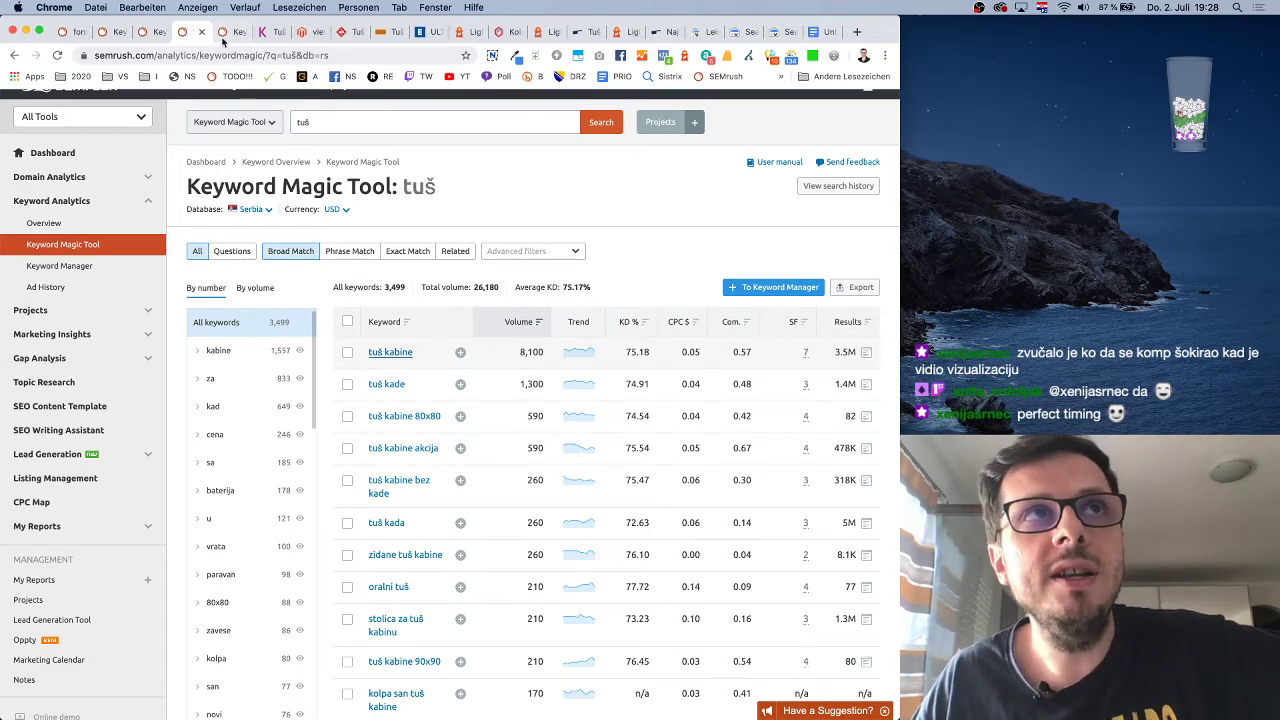
click(223, 36)
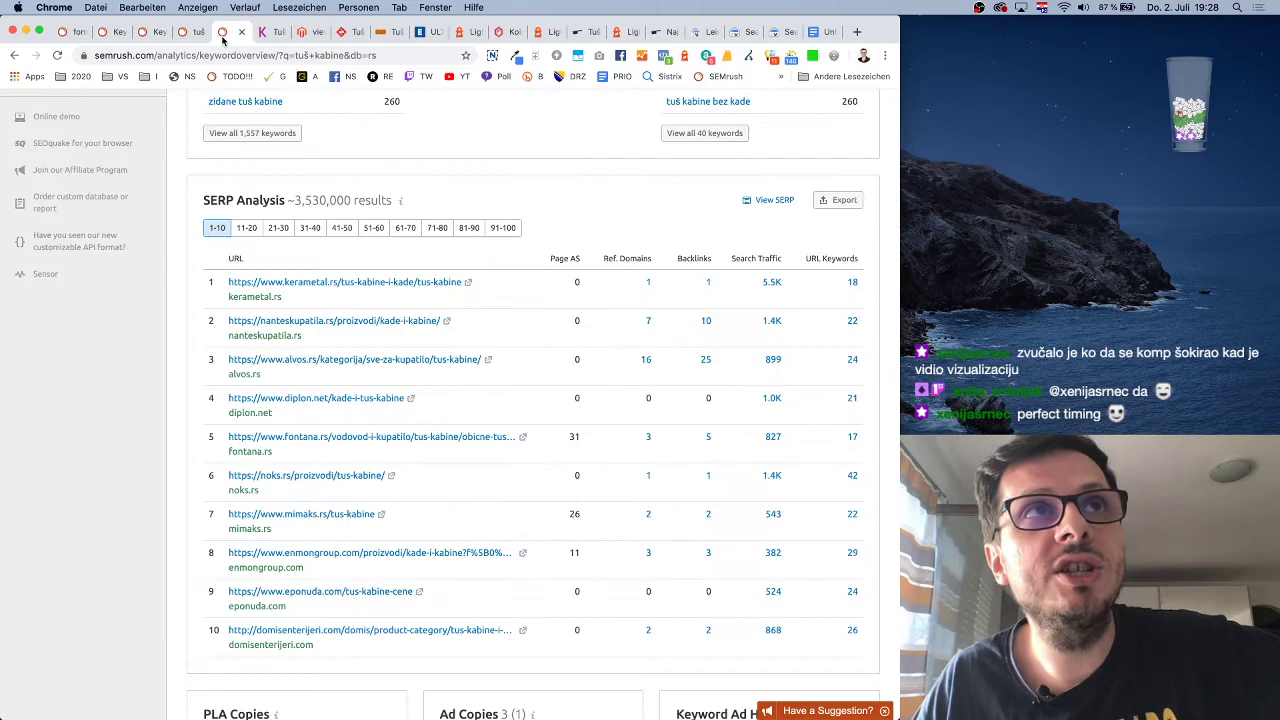
click(72, 33)
click(185, 33)
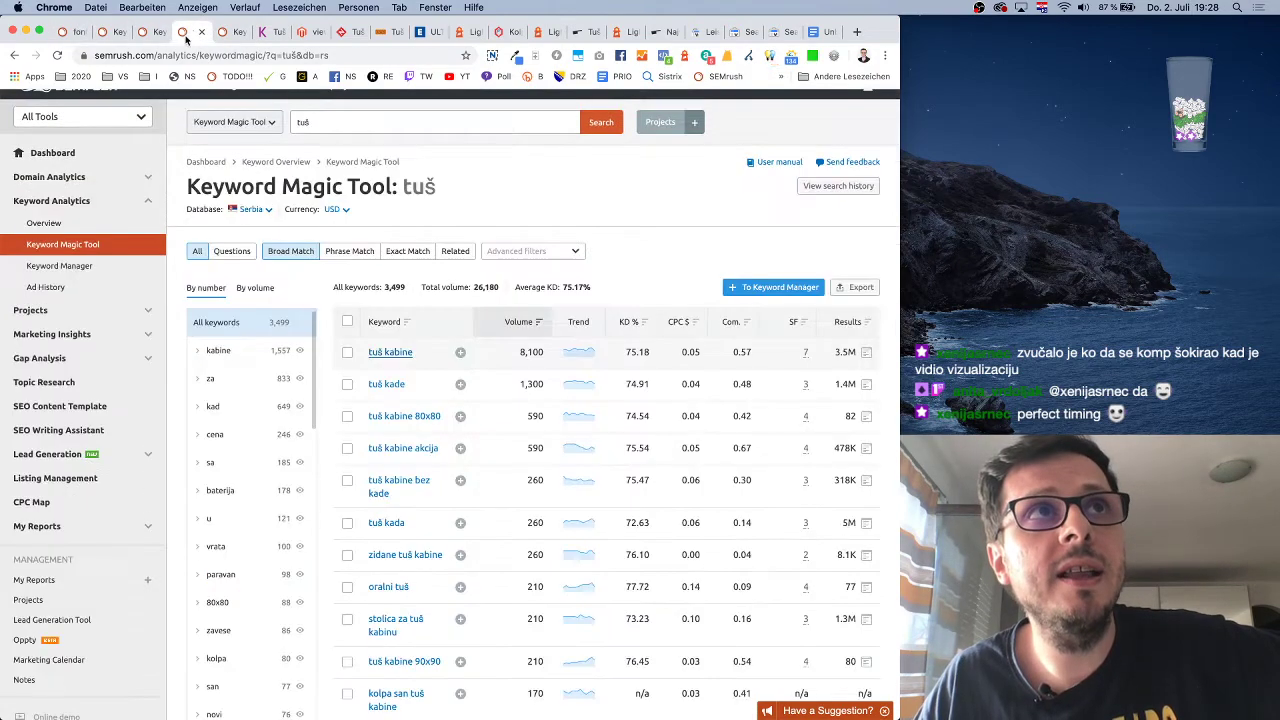
click(108, 33)
click(234, 33)
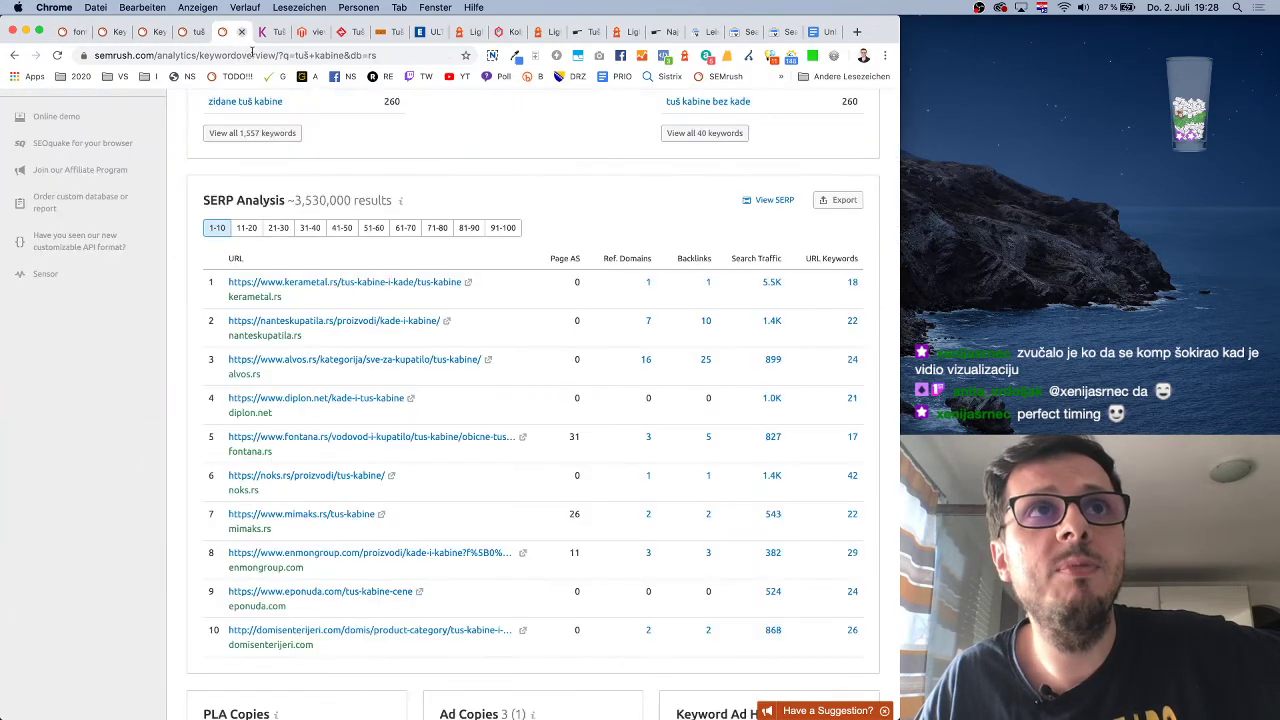
Review the tuš kabine keyword report, from its SERP analysis back up to the volume overview
scroll(360, 166, down, 5)
scroll(360, 166, down, 5)
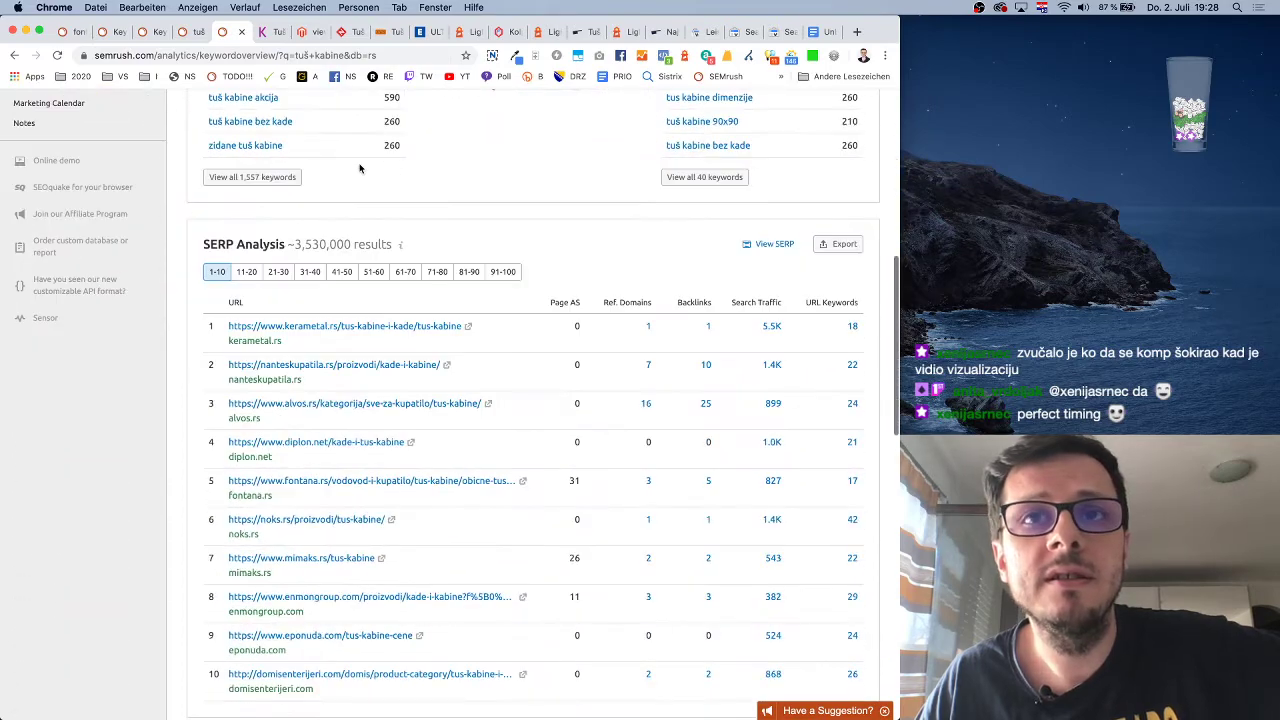
scroll(360, 166, up, 10)
scroll(360, 166, up, 2)
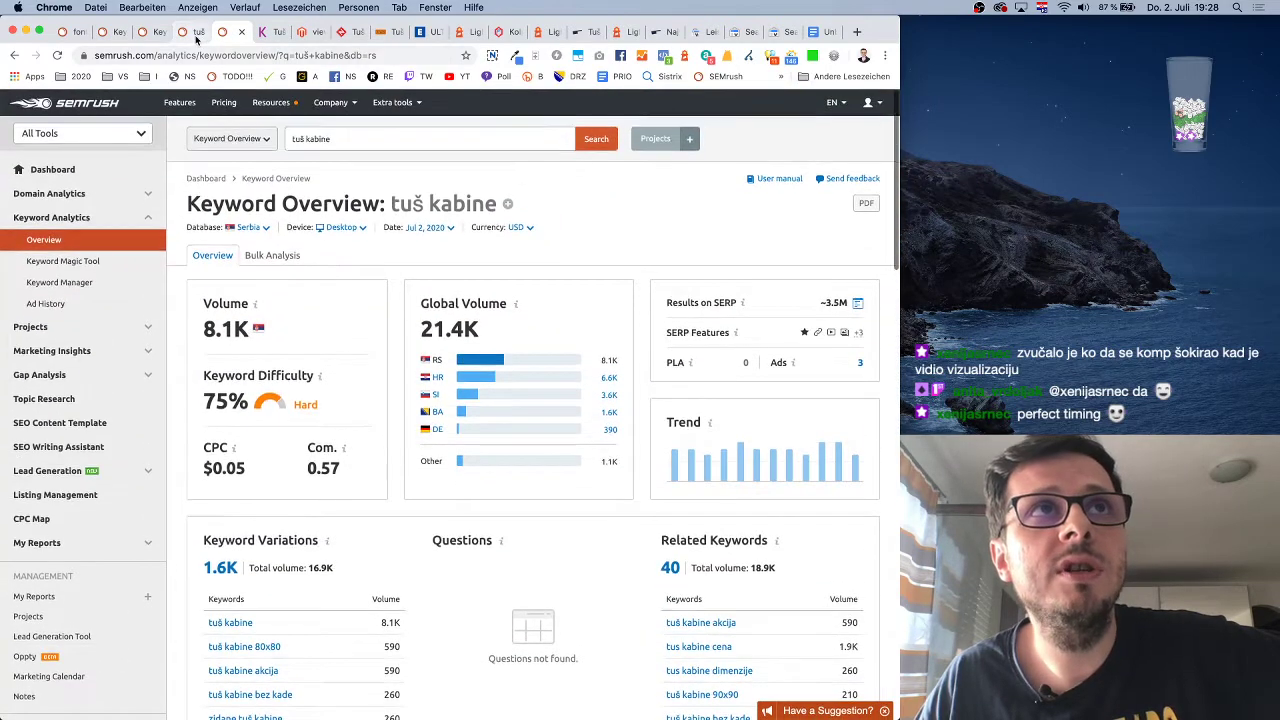
Open the SEMrush dashboard in place of the tuš Keyword Magic report and look up diplon.net in Domain Overview
click(190, 33)
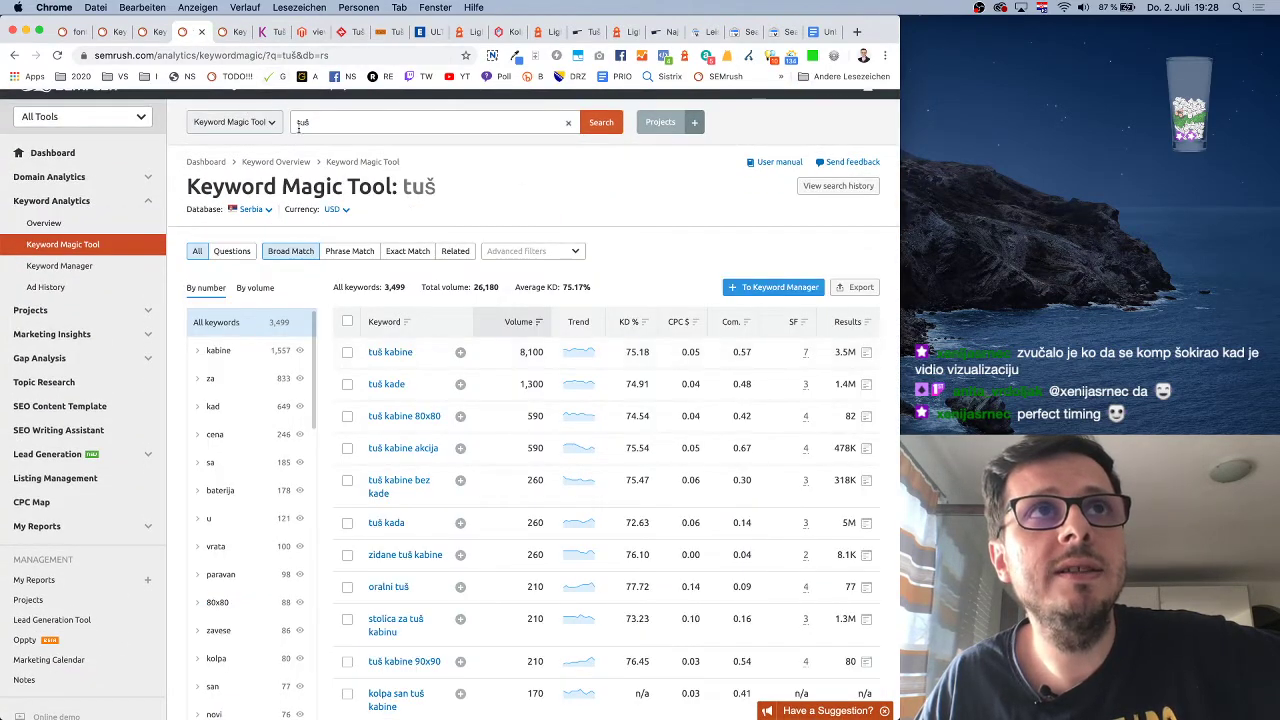
scroll(293, 140, up, 1)
scroll(293, 140, up, 1)
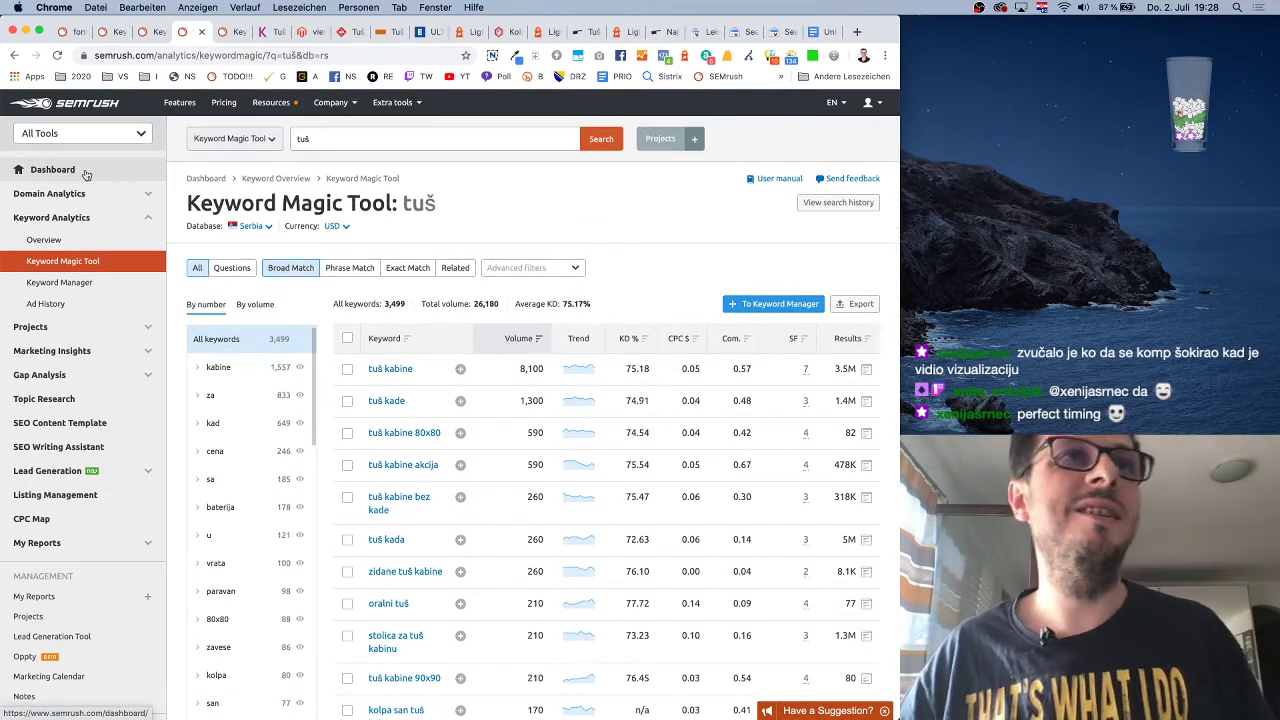
click(100, 108)
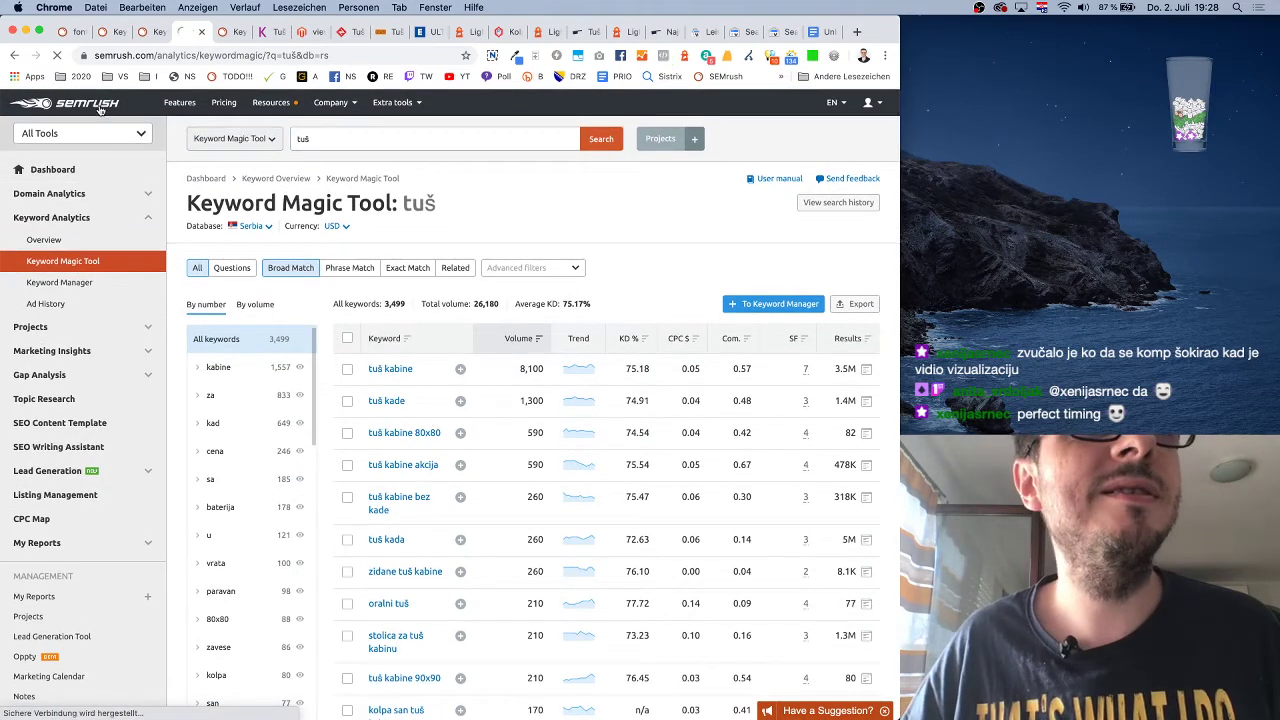
click(407, 140)
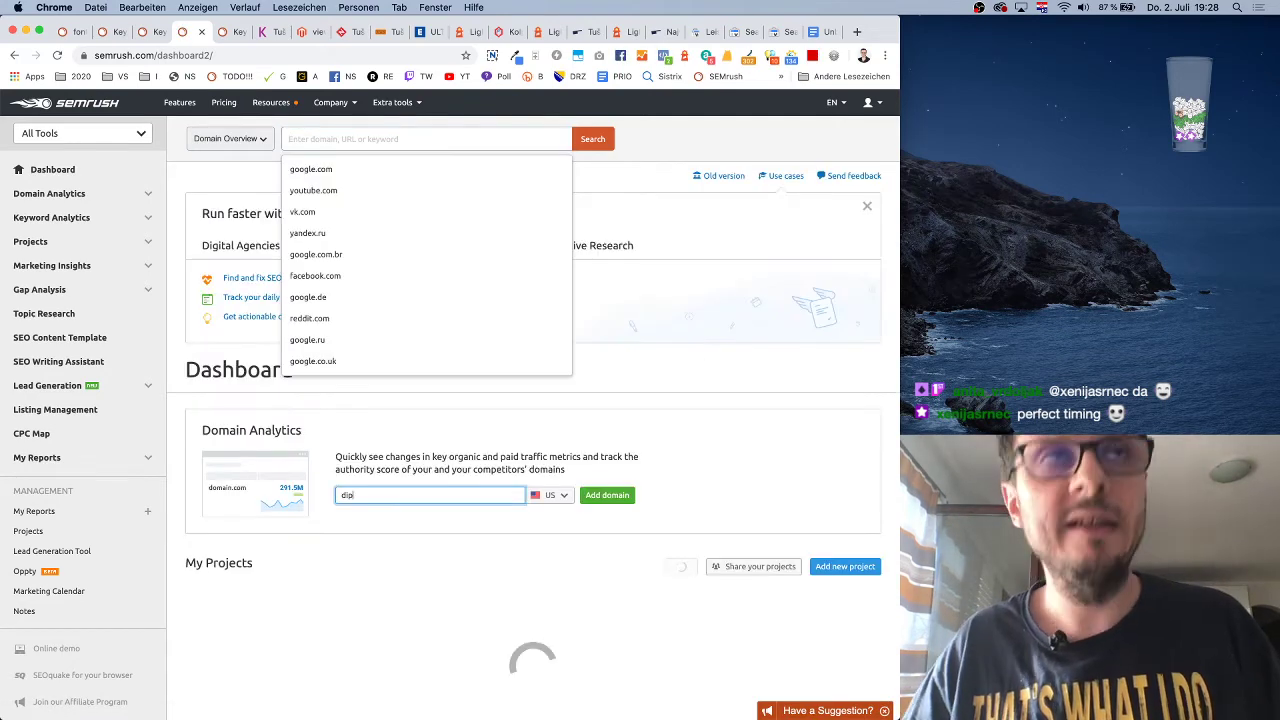
text(diplom.net)
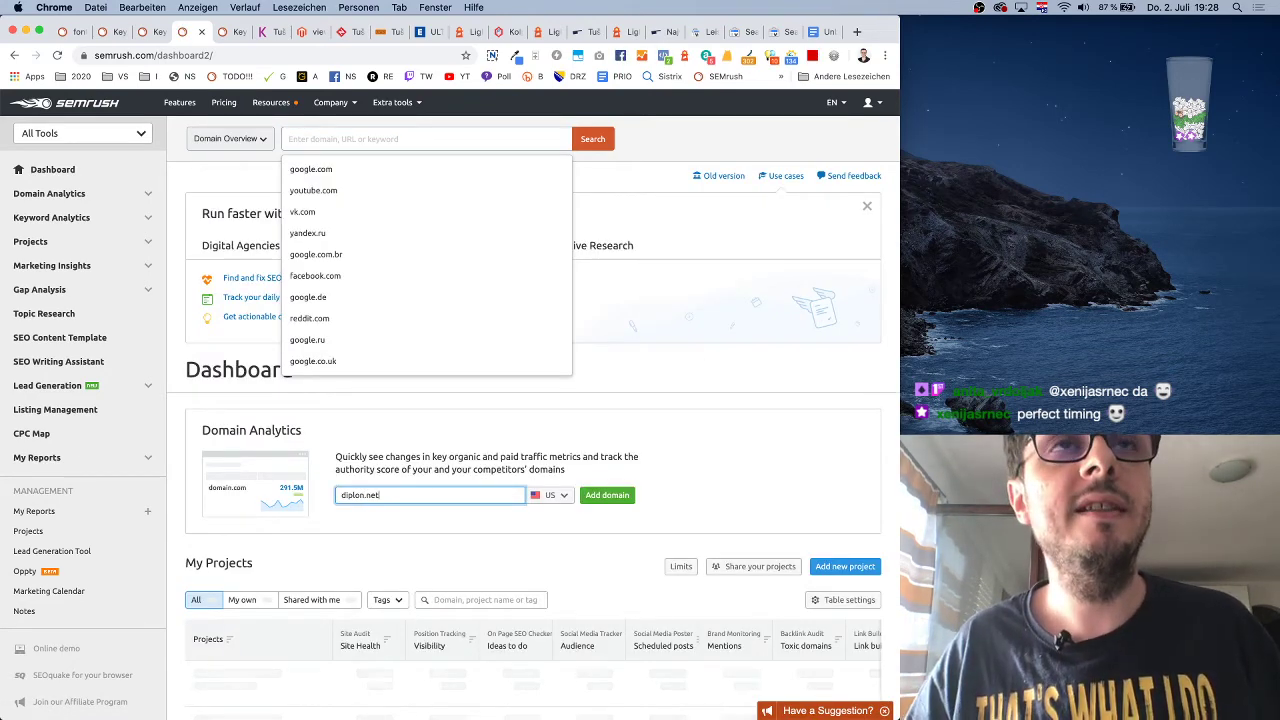
click(340, 138)
text(lon.net)
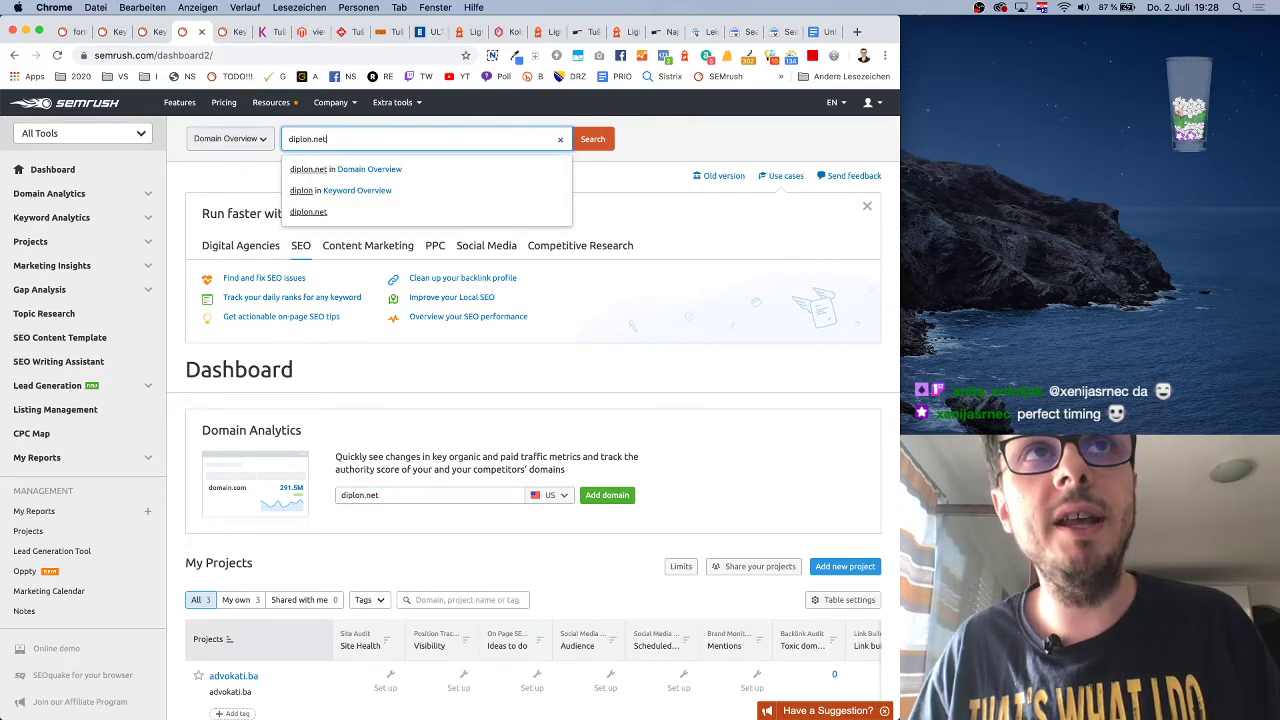
key(Return)
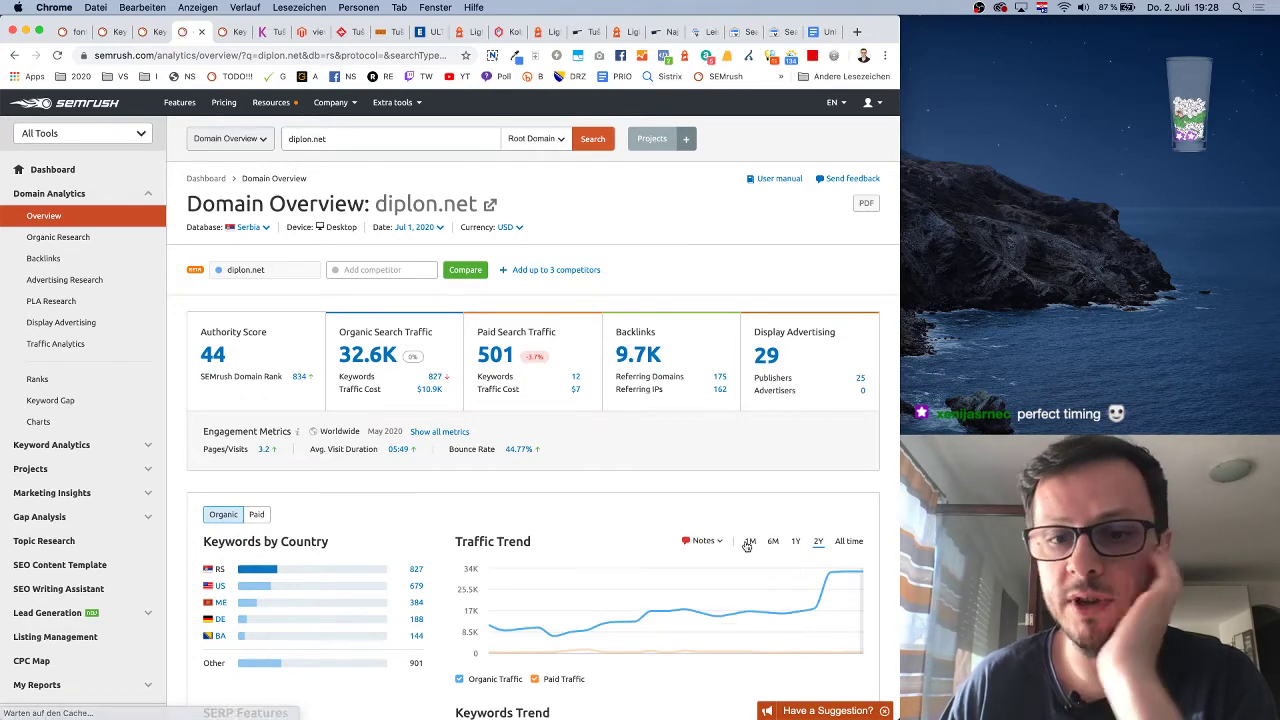
Examine the traffic and keyword trends in diplon.net's Domain Overview, and return to the Keyword Gap report
scroll(750, 548, down, 2)
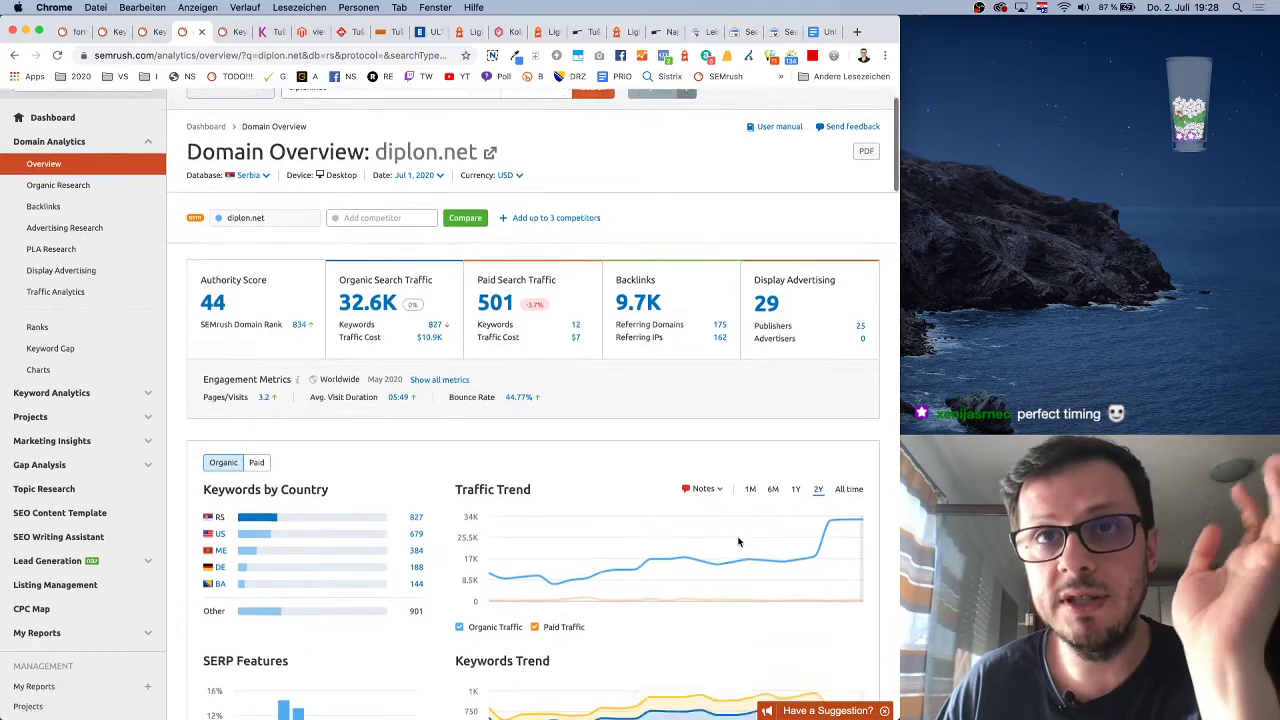
scroll(800, 560, down, 1)
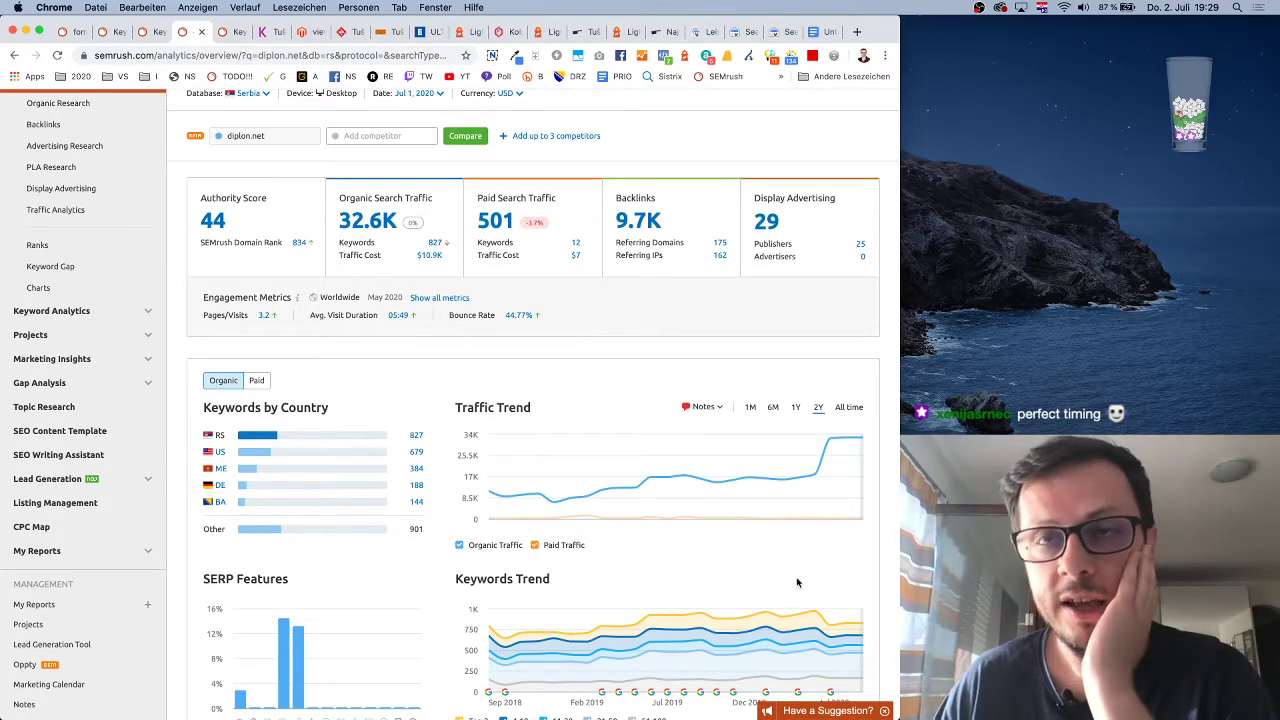
mouse_move(823, 442)
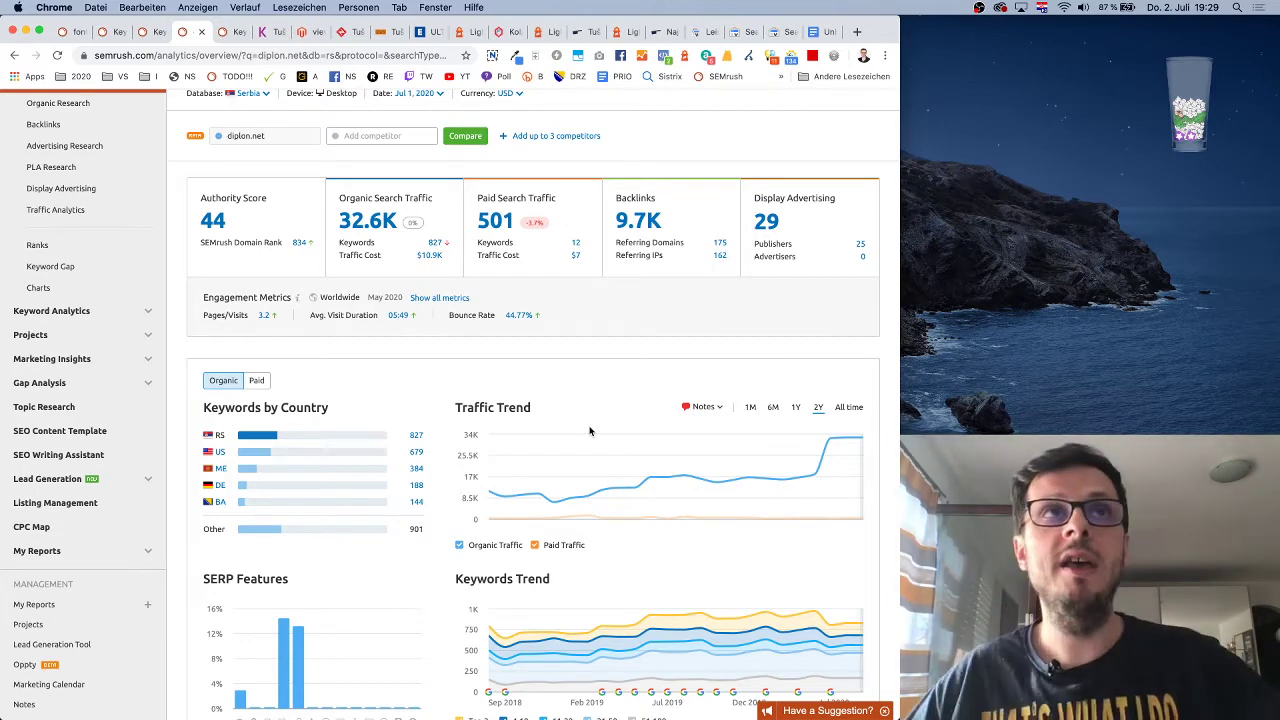
click(115, 33)
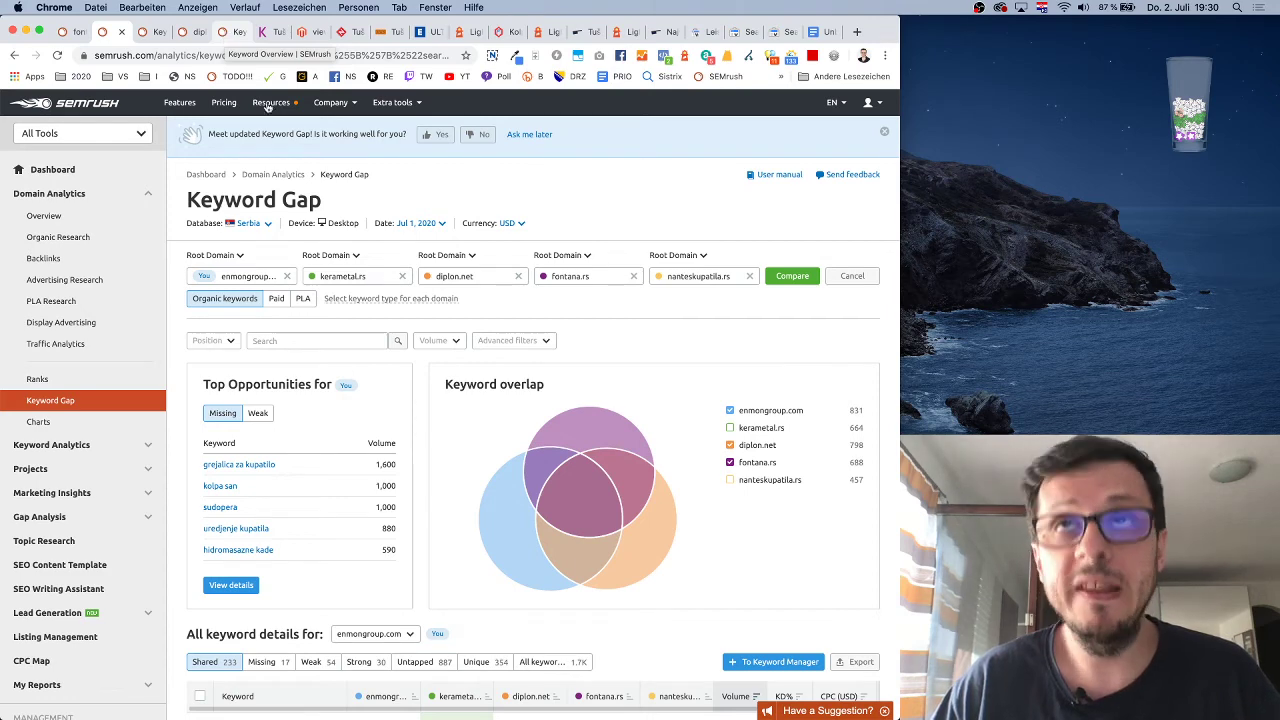
Open the Tenax tuš kadica 76x76cm product from Diplon's Tuš kadice category and review its page down to the footer
click(590, 34)
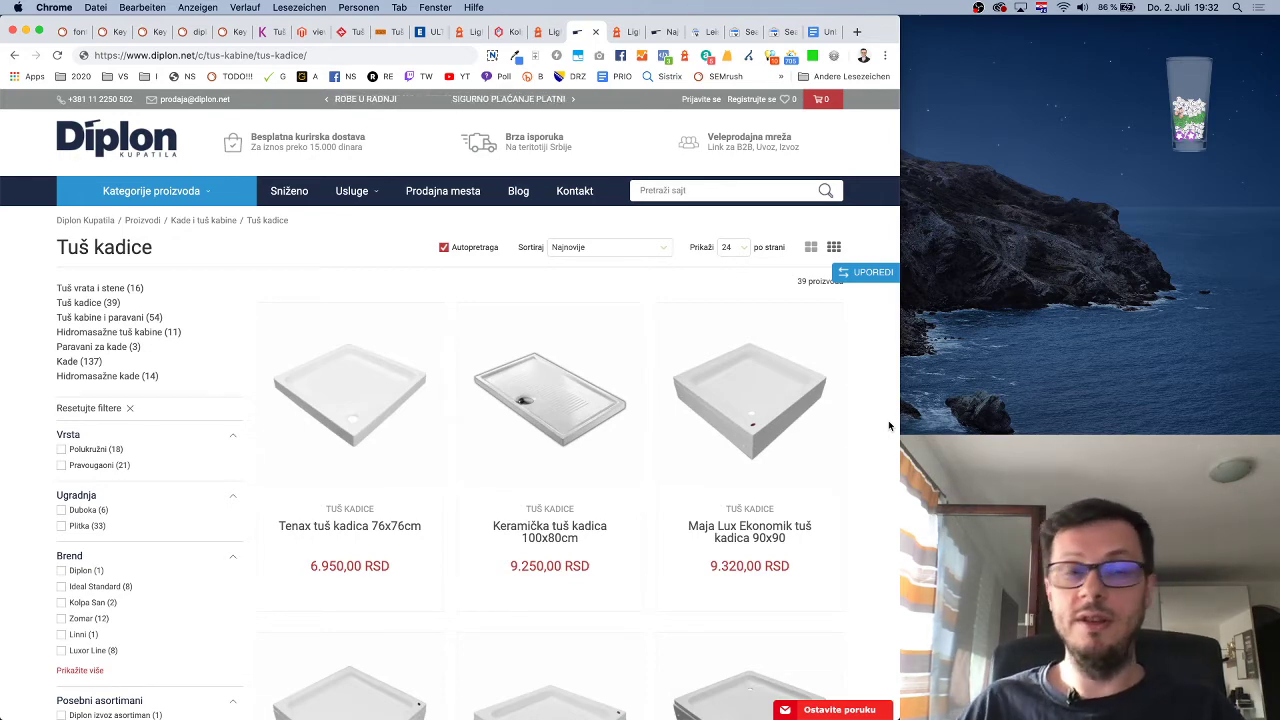
click(353, 381)
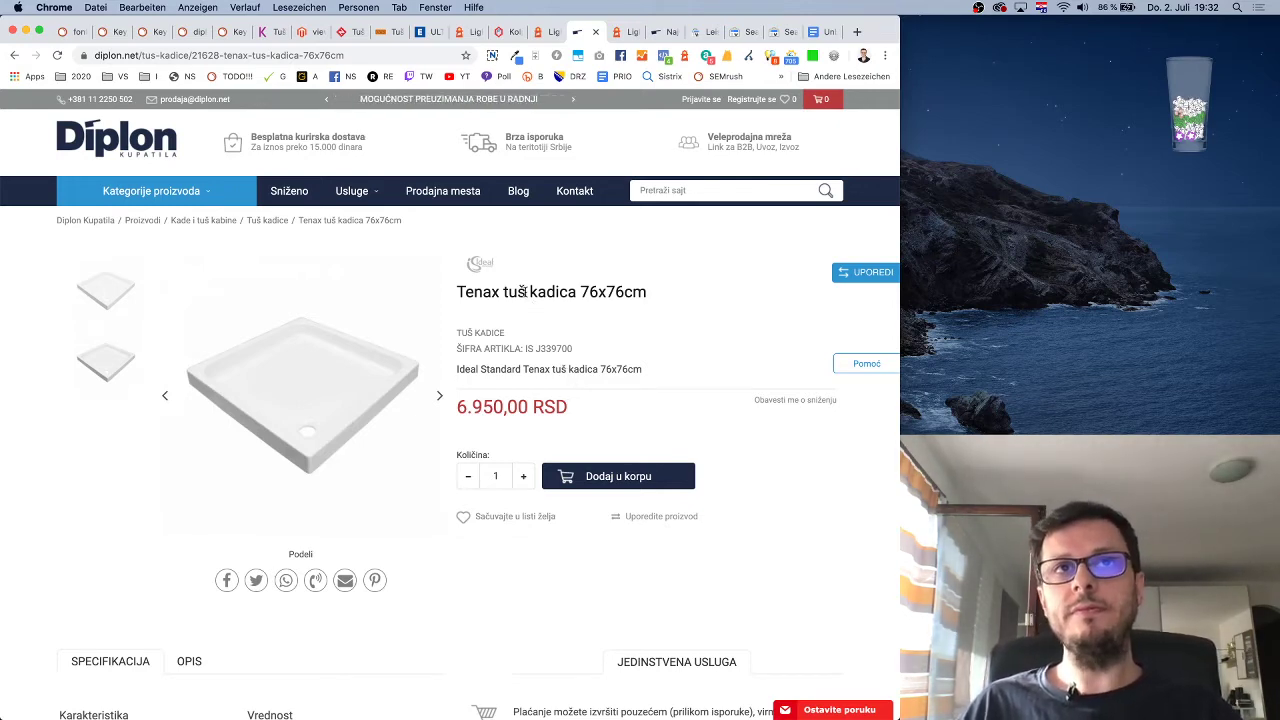
scroll(524, 295, down, 7)
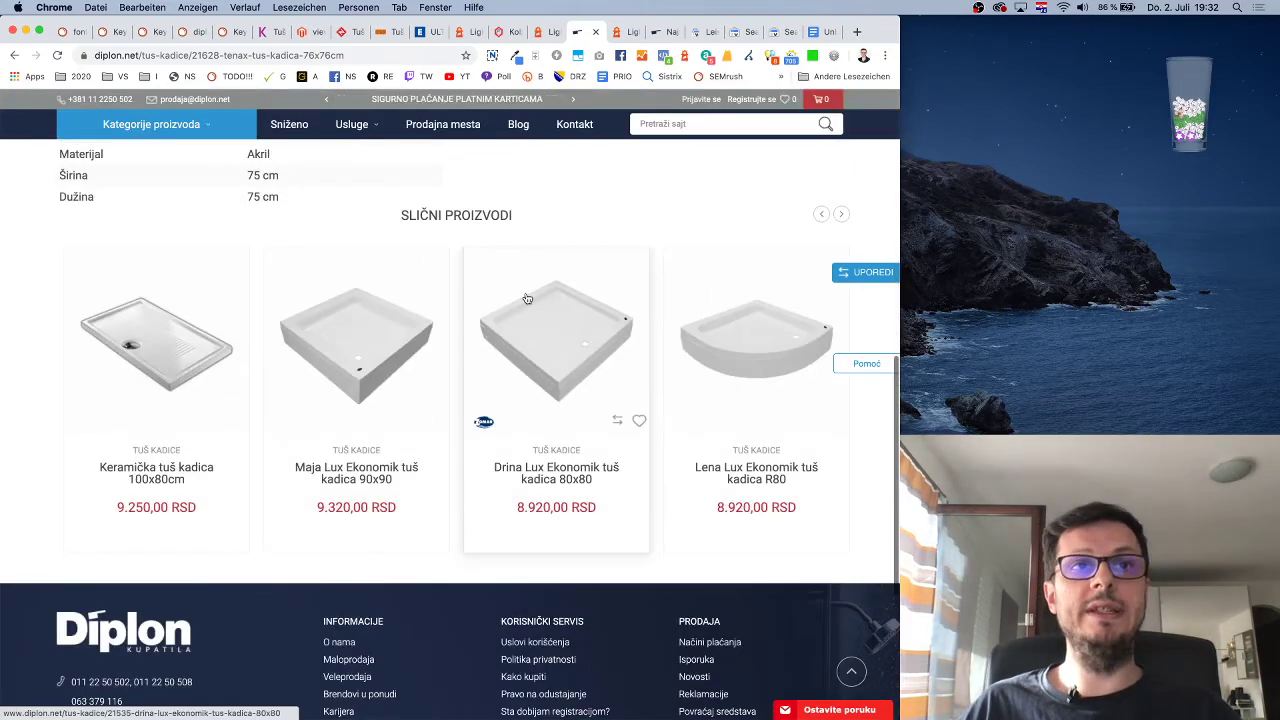
scroll(527, 297, up, 10)
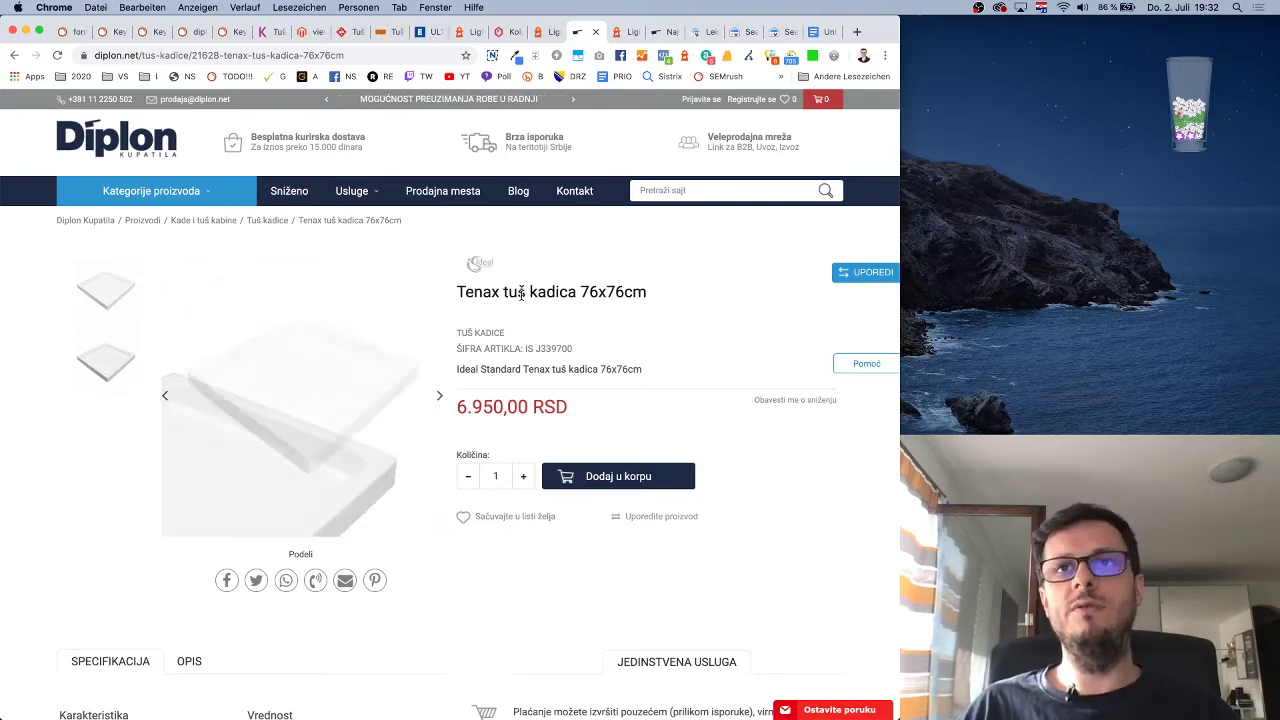
scroll(527, 297, down, 10)
scroll(527, 297, down, 2)
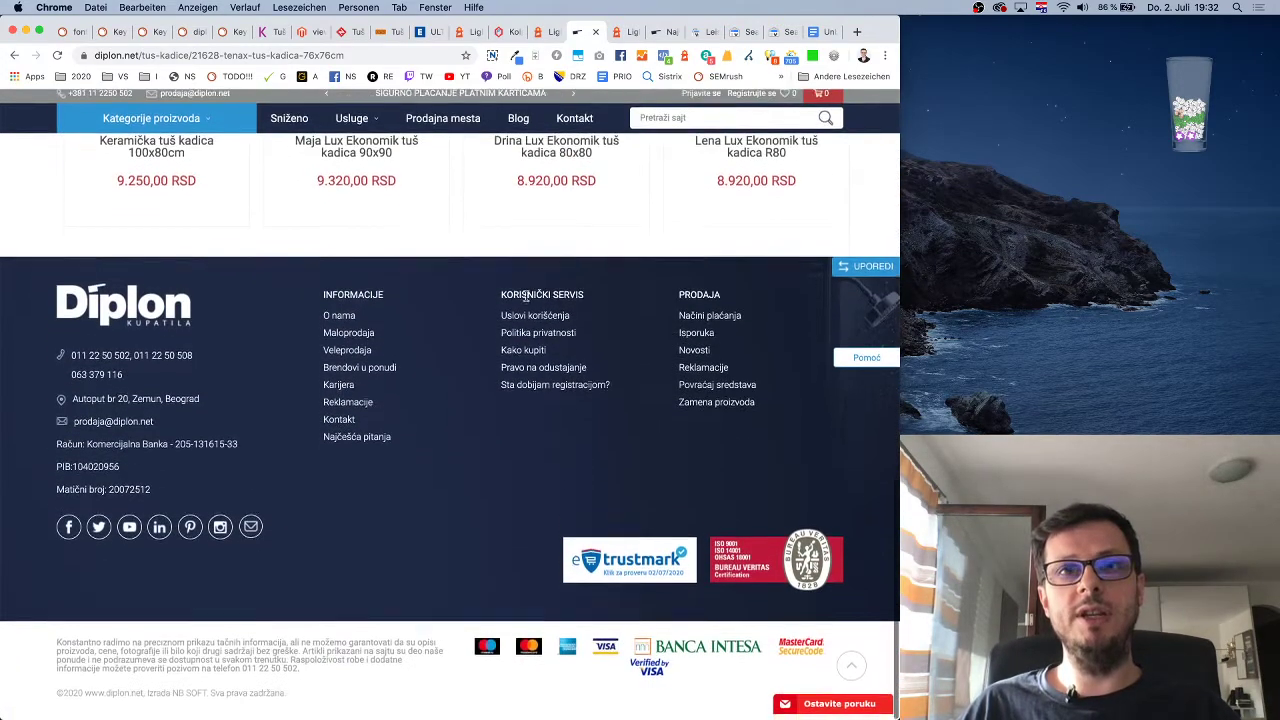
scroll(500, 280, up, 12)
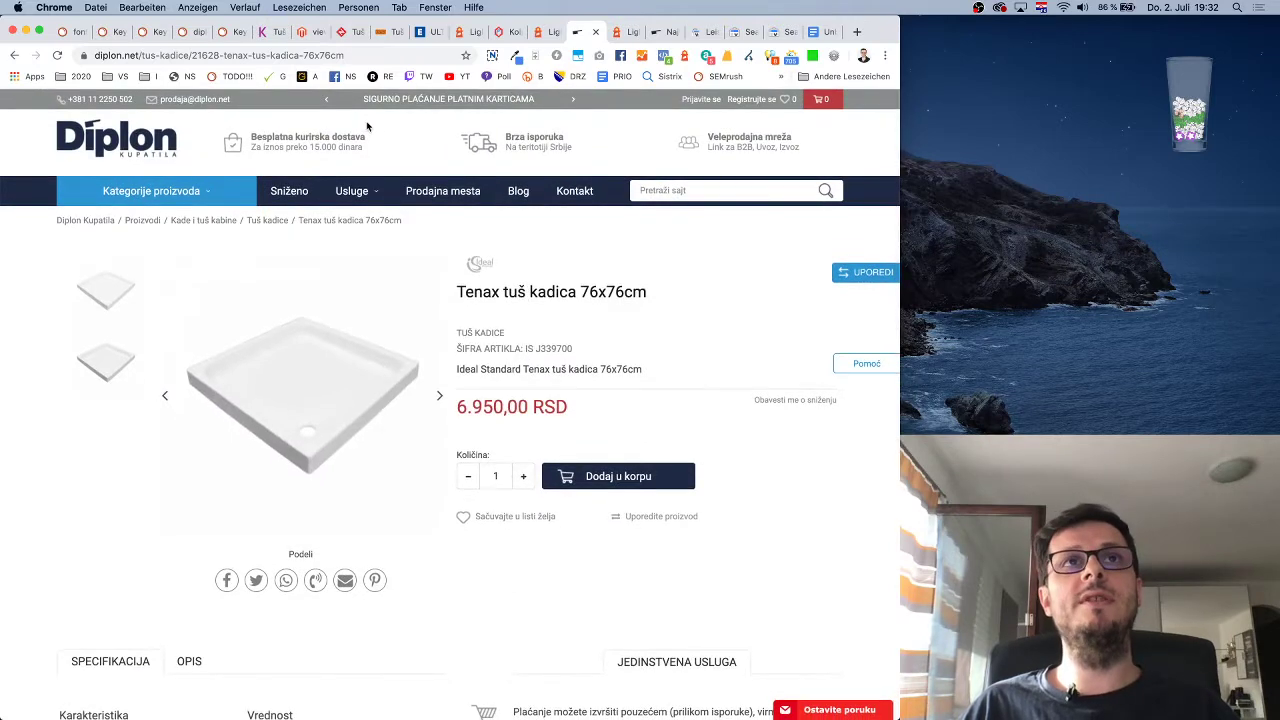
Return to SEMrush to revisit the Keyword Gap comparison and the Keyword Overview for tuš kabine
click(149, 33)
click(110, 32)
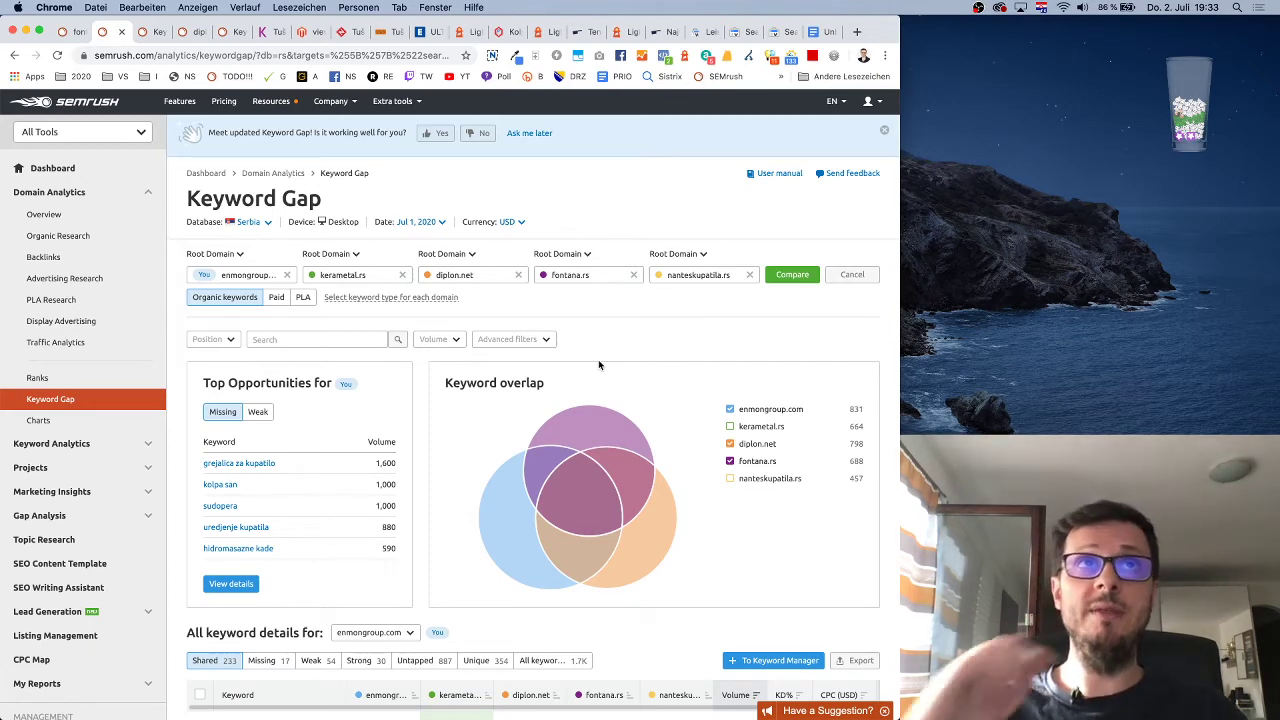
click(227, 34)
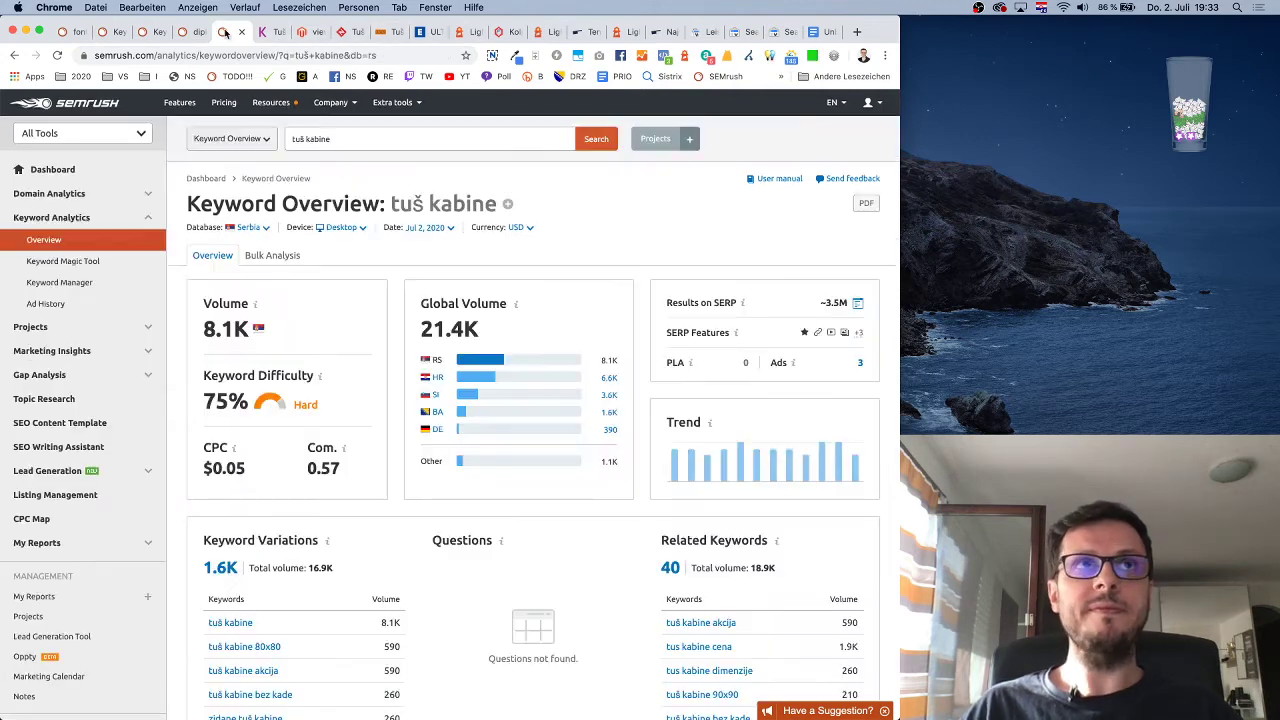
Revisit the diplon.net Domain Overview, and open the cached SERP for tuš kabine from the SERP Analysis in Keyword Overview
click(182, 34)
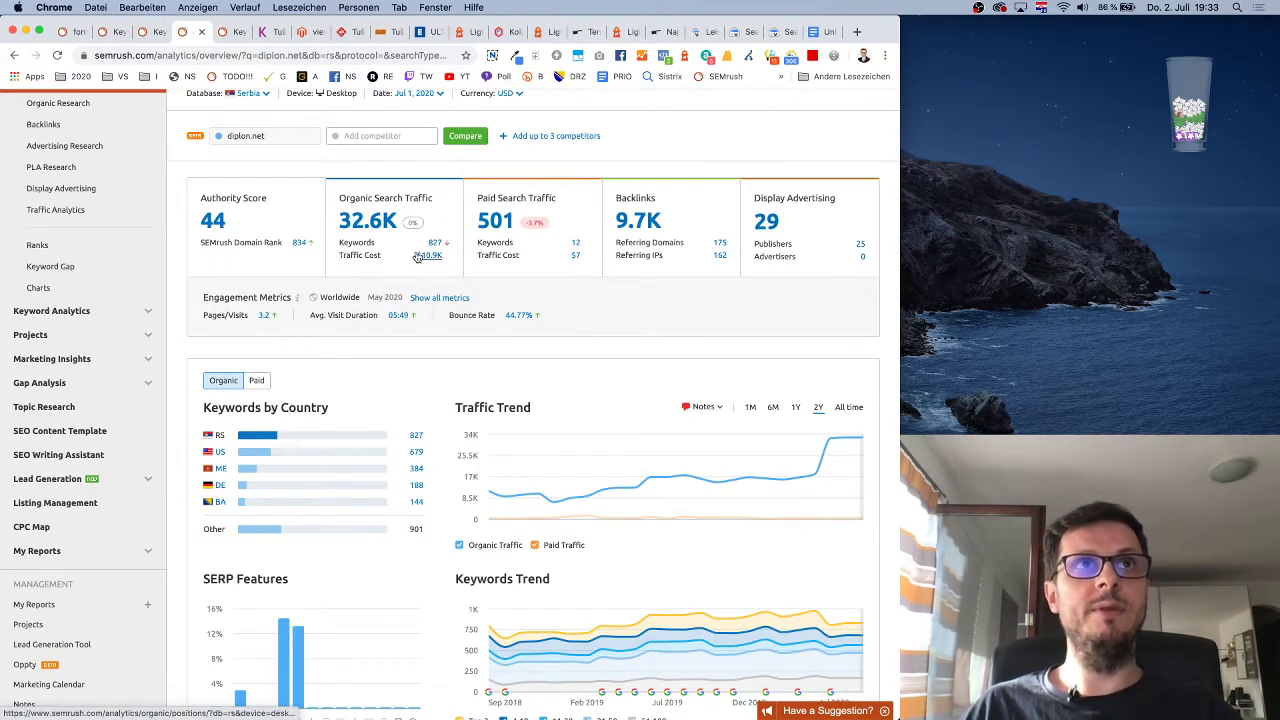
scroll(418, 255, up, 3)
click(230, 36)
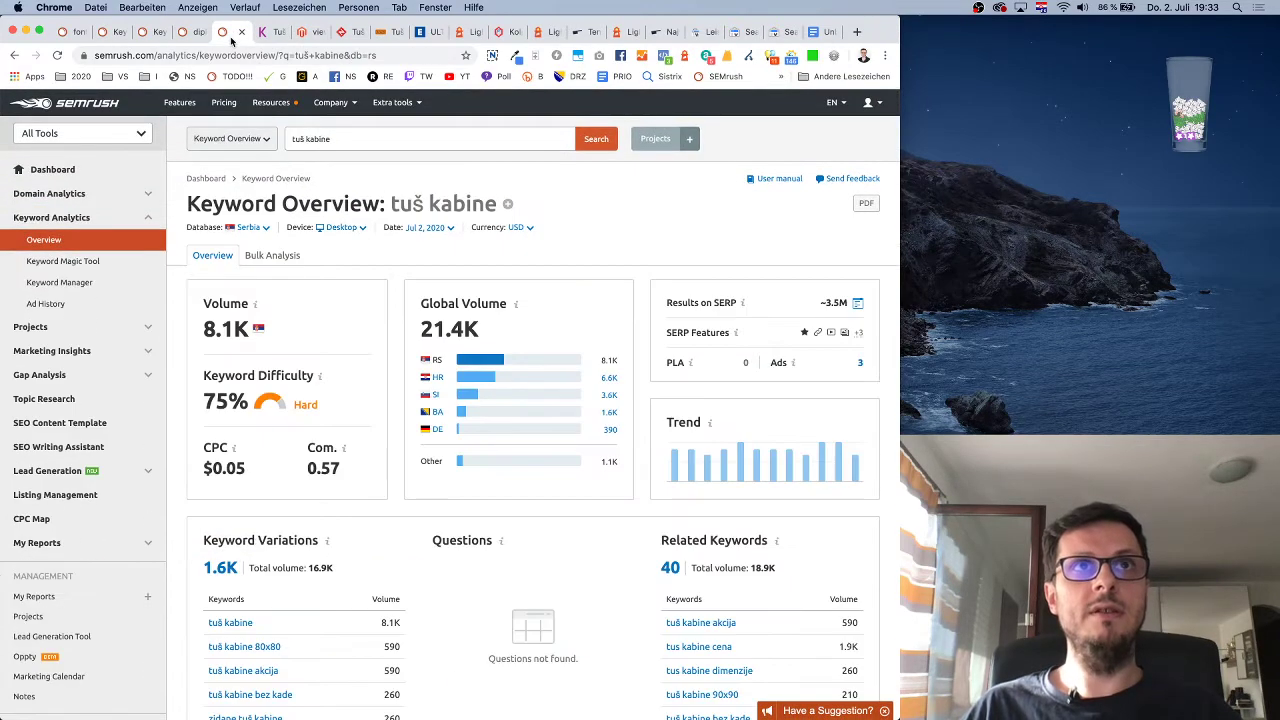
scroll(402, 244, down, 10)
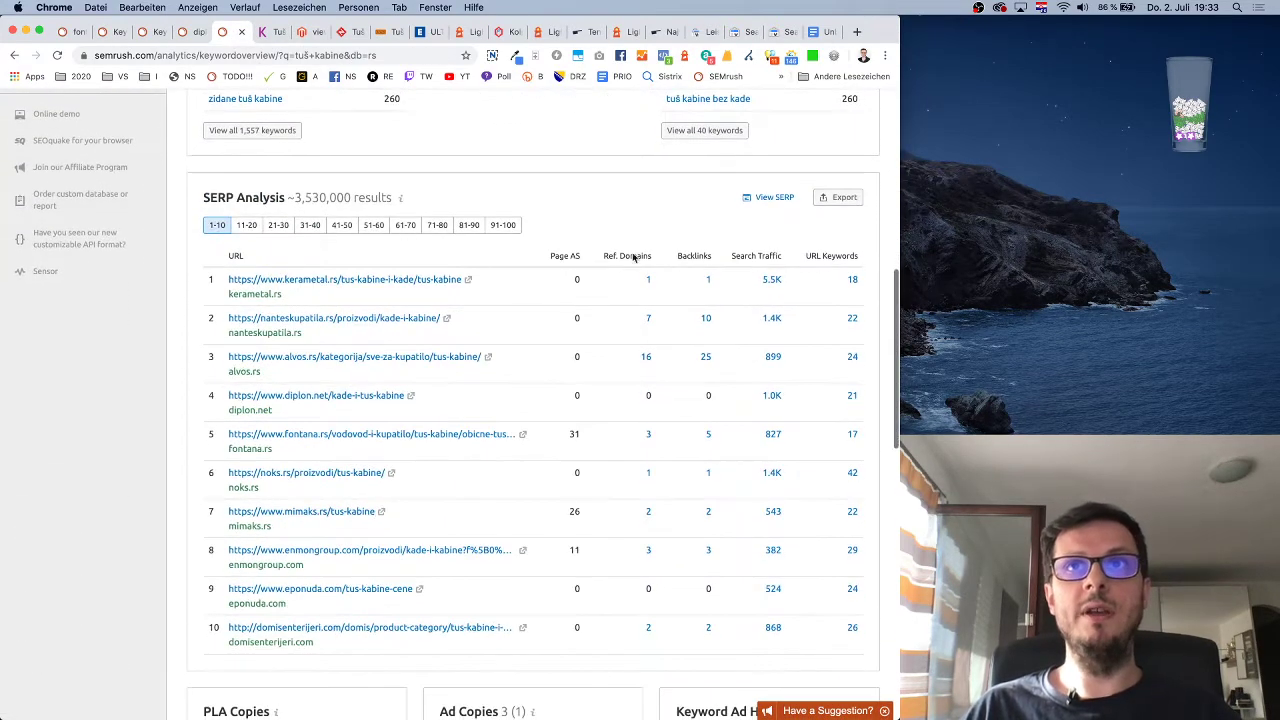
click(790, 200)
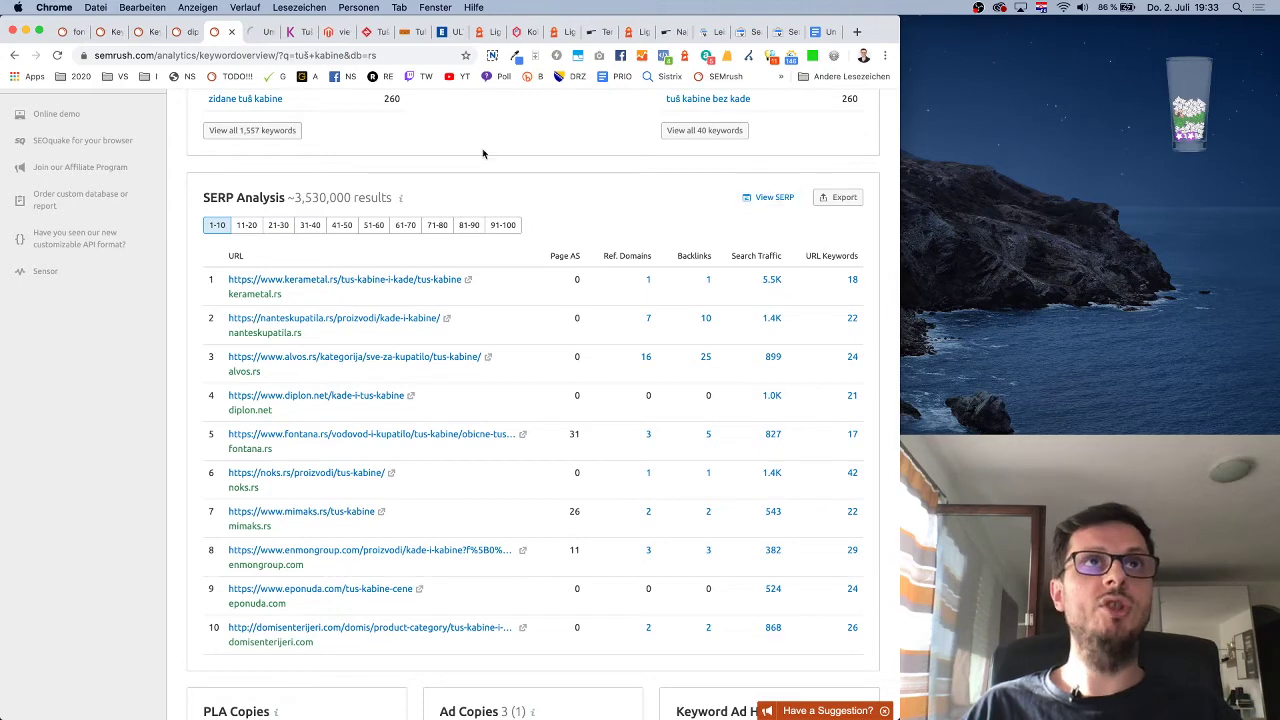
click(258, 32)
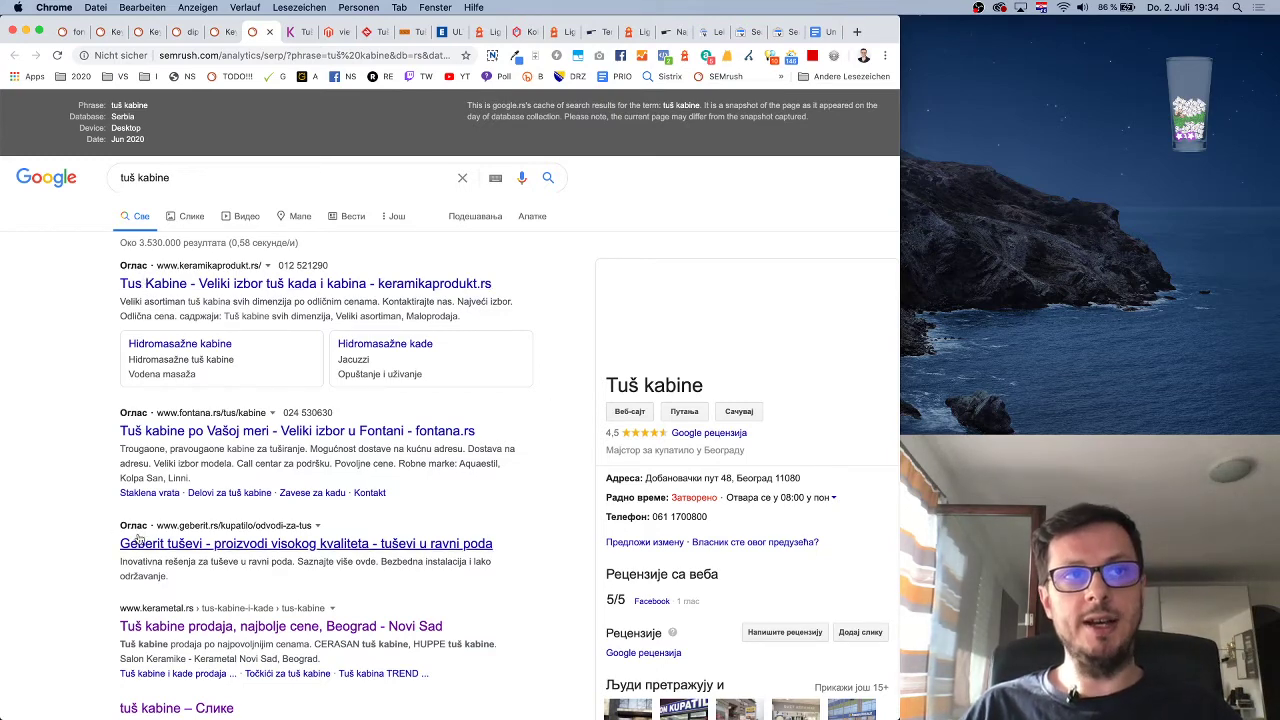
Examine the cached Google results for tuš kabine from the ads down through the lower organic listings
scroll(400, 510, down, 5)
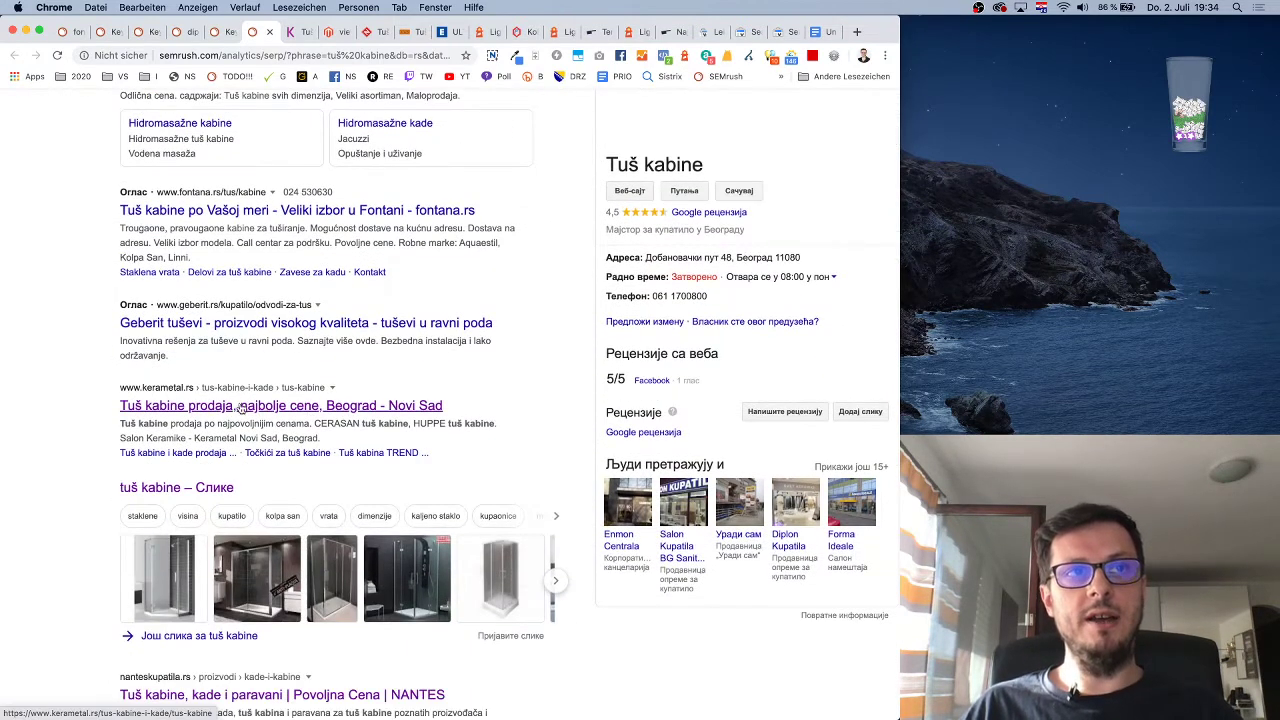
scroll(250, 420, down, 4)
scroll(250, 520, down, 3)
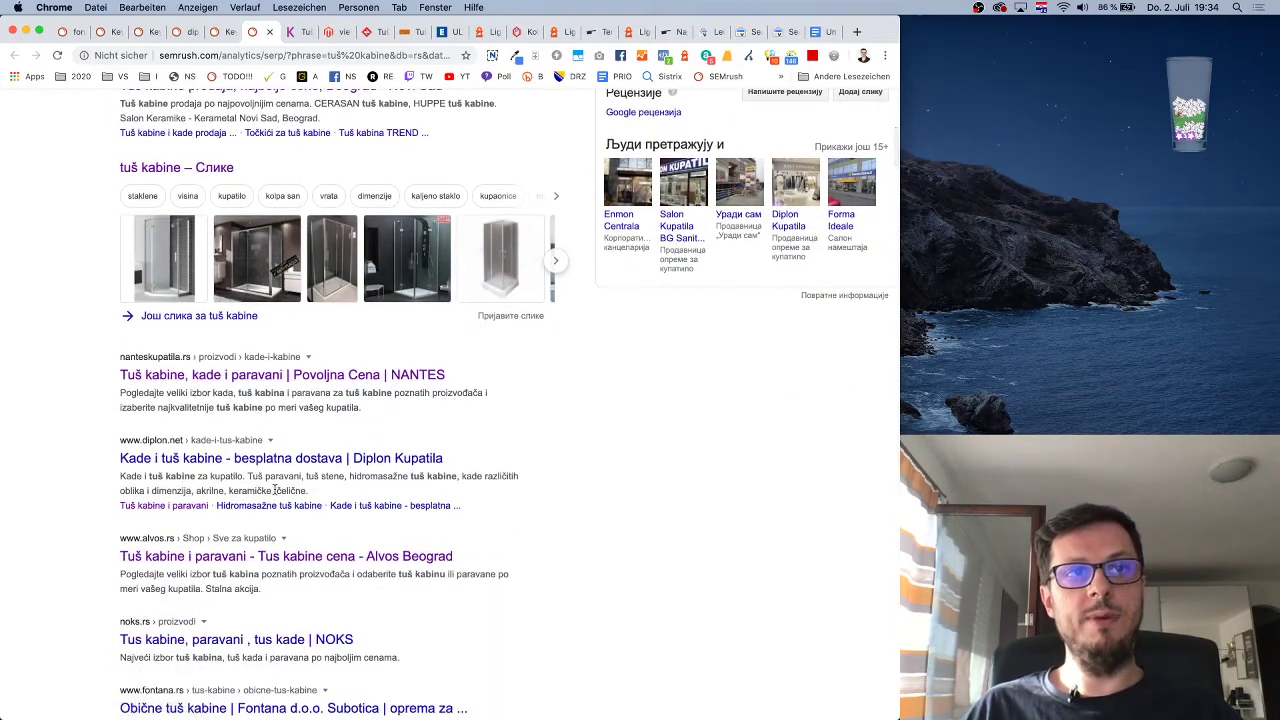
scroll(411, 549, down, 6)
scroll(411, 549, down, 10)
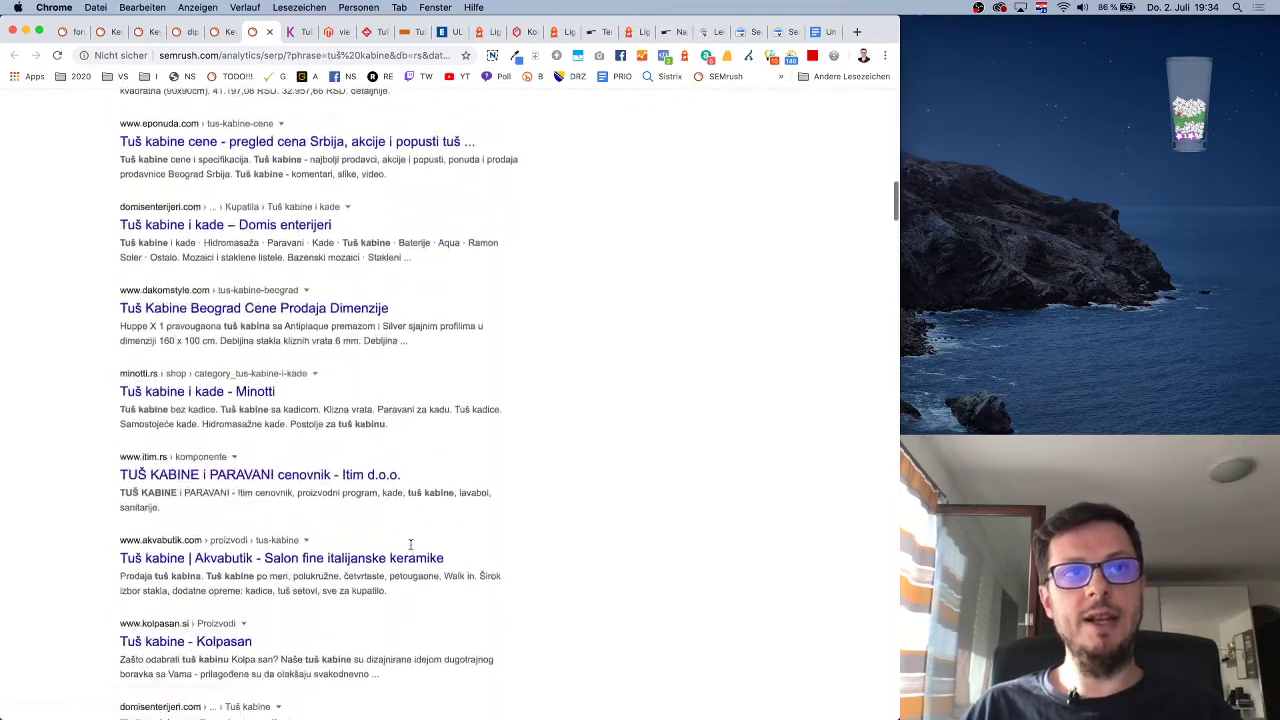
scroll(410, 548, up, 8)
scroll(410, 548, up, 15)
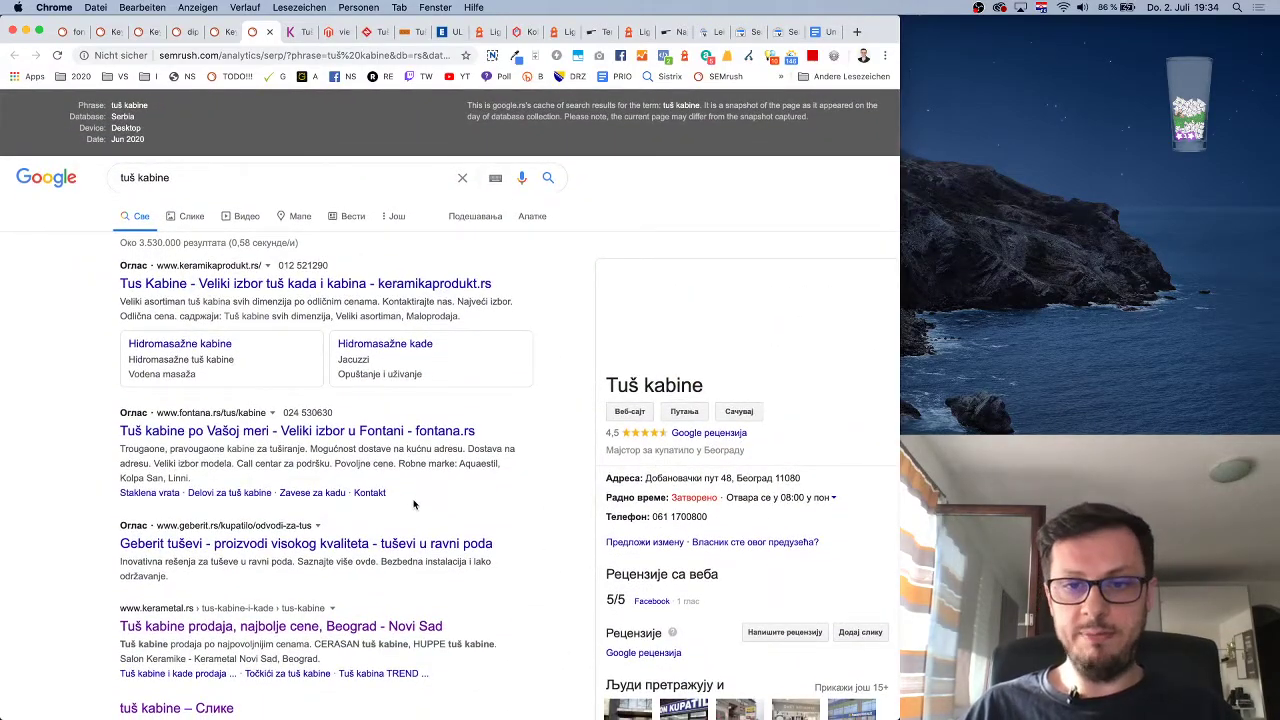
Compare the ads above the organic results with Kerametal's listing, the image row and the business panel on the cached SERP
scroll(425, 486, down, 2)
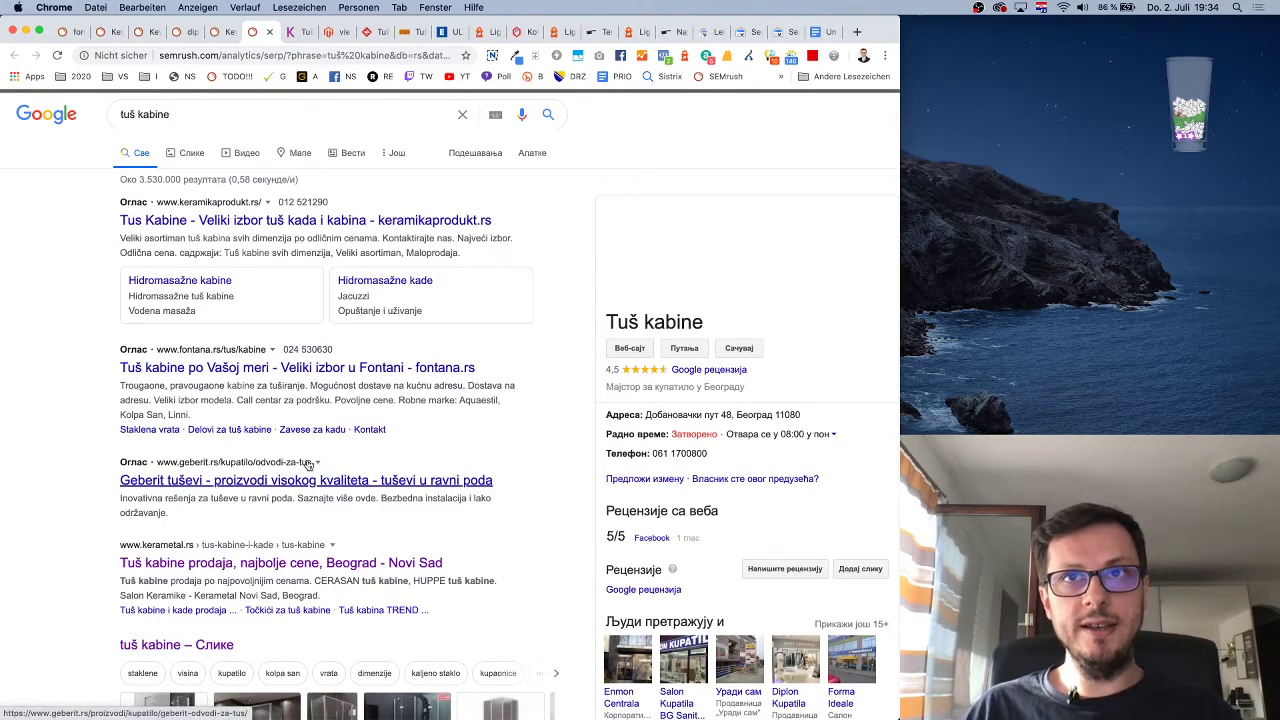
scroll(308, 467, down, 1)
scroll(308, 467, down, 2)
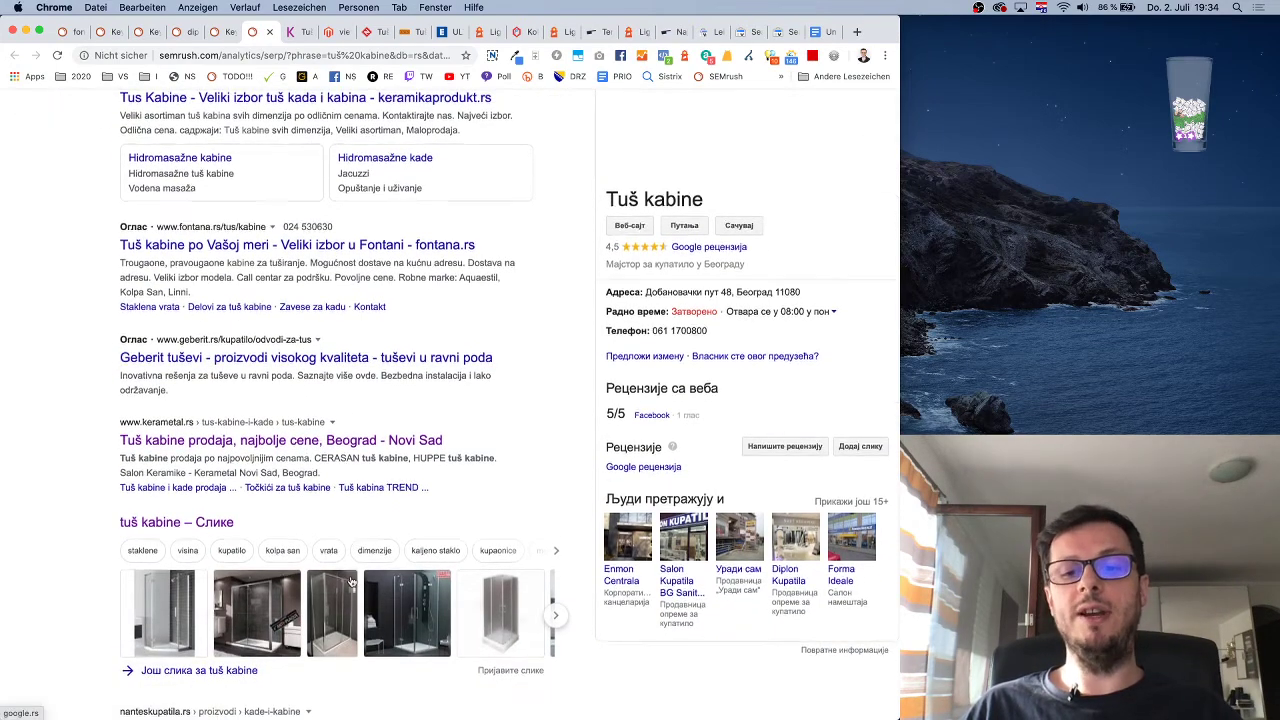
scroll(352, 580, up, 4)
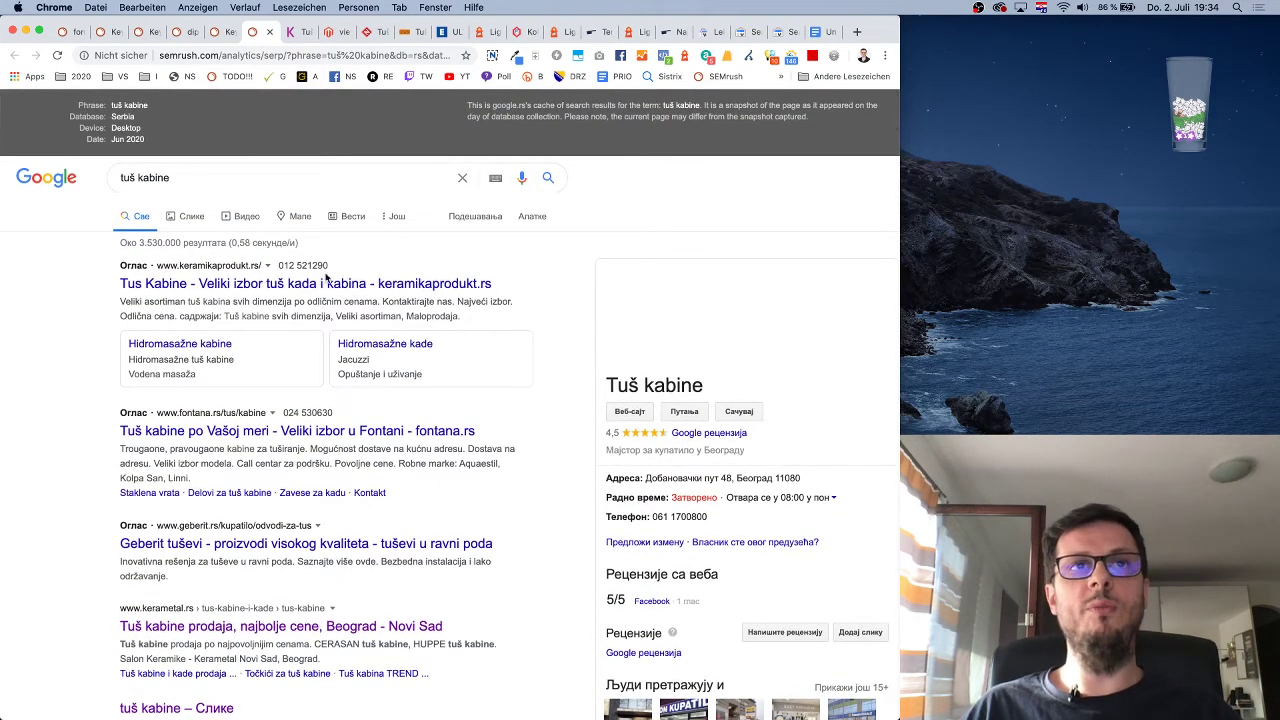
scroll(285, 518, down, 1)
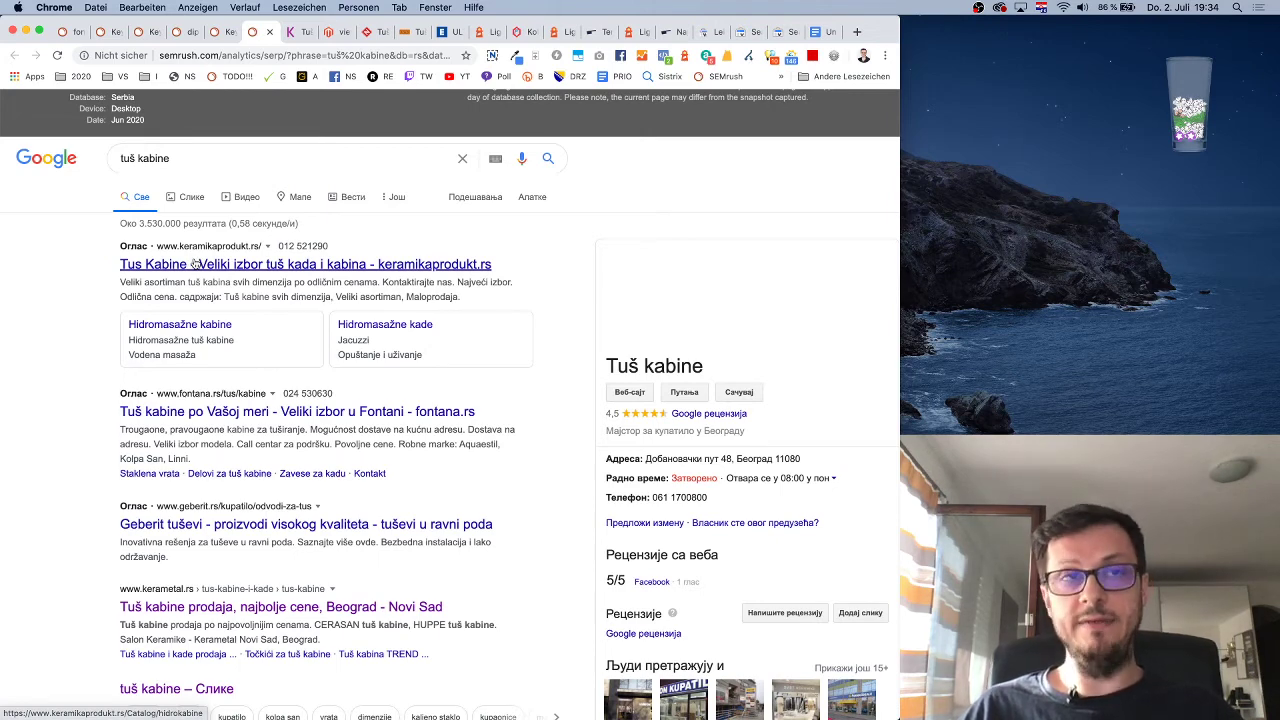
scroll(285, 427, down, 4)
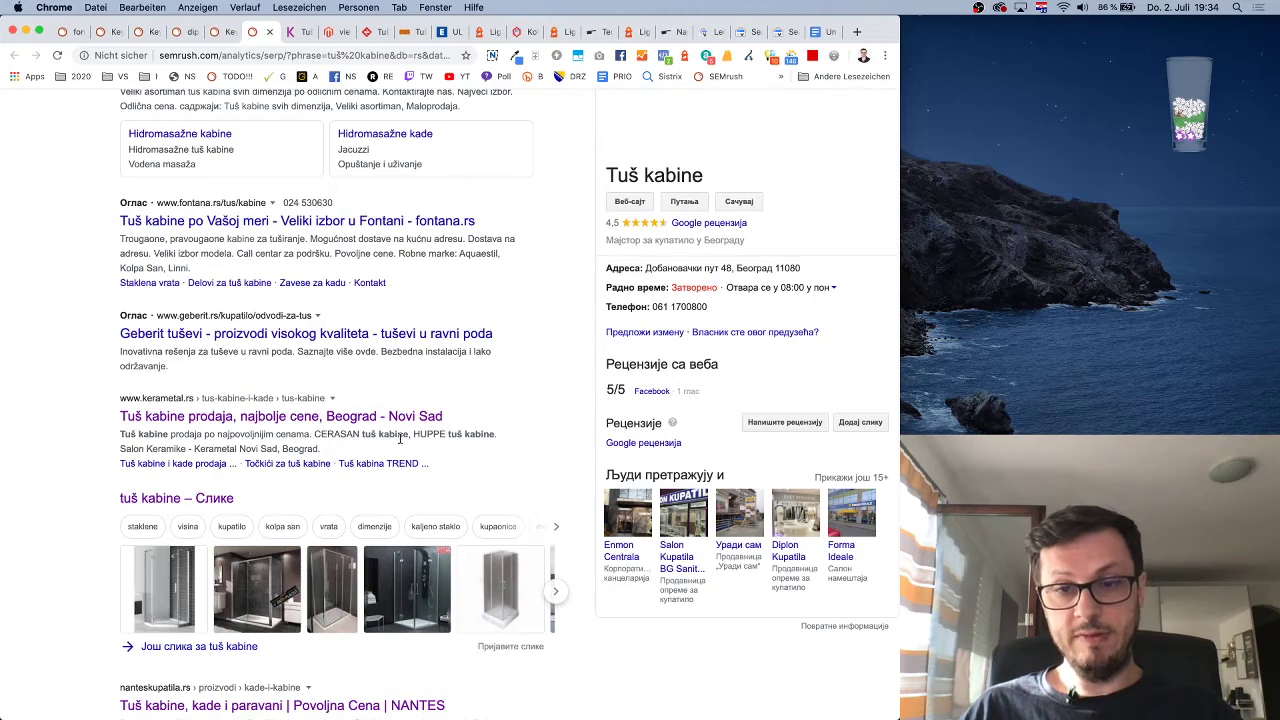
scroll(400, 438, up, 5)
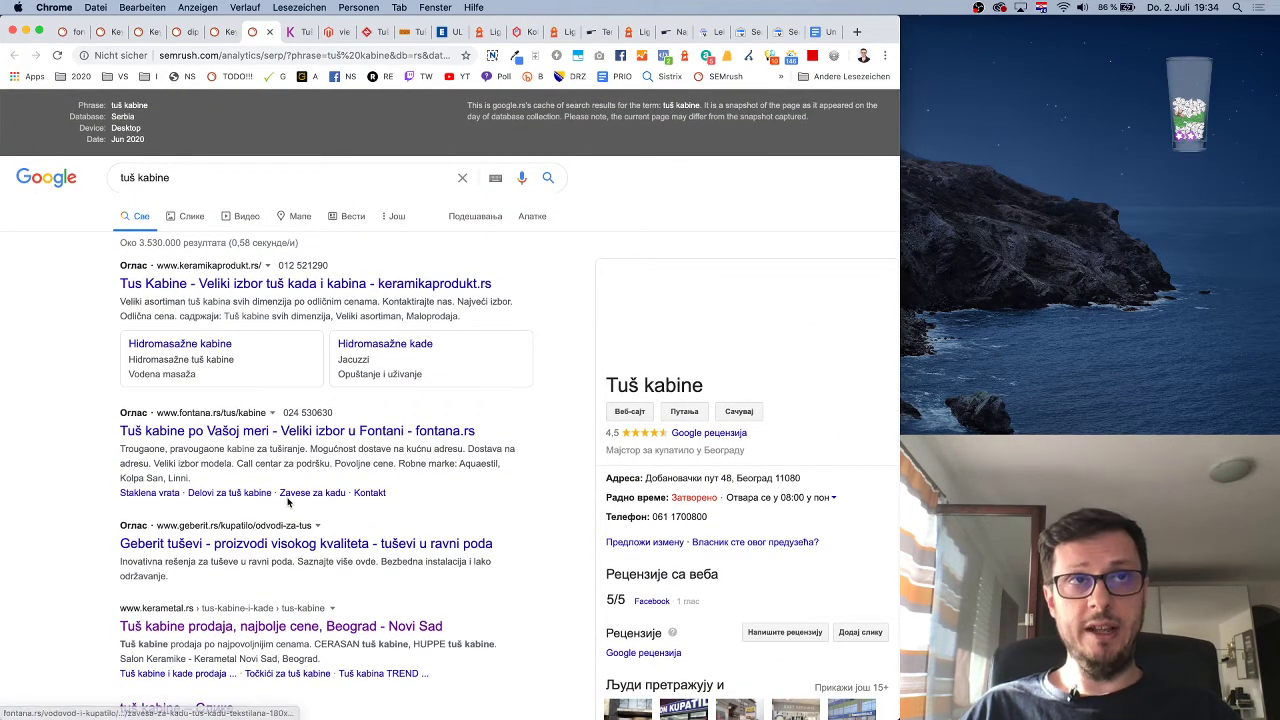
scroll(210, 535, down, 3)
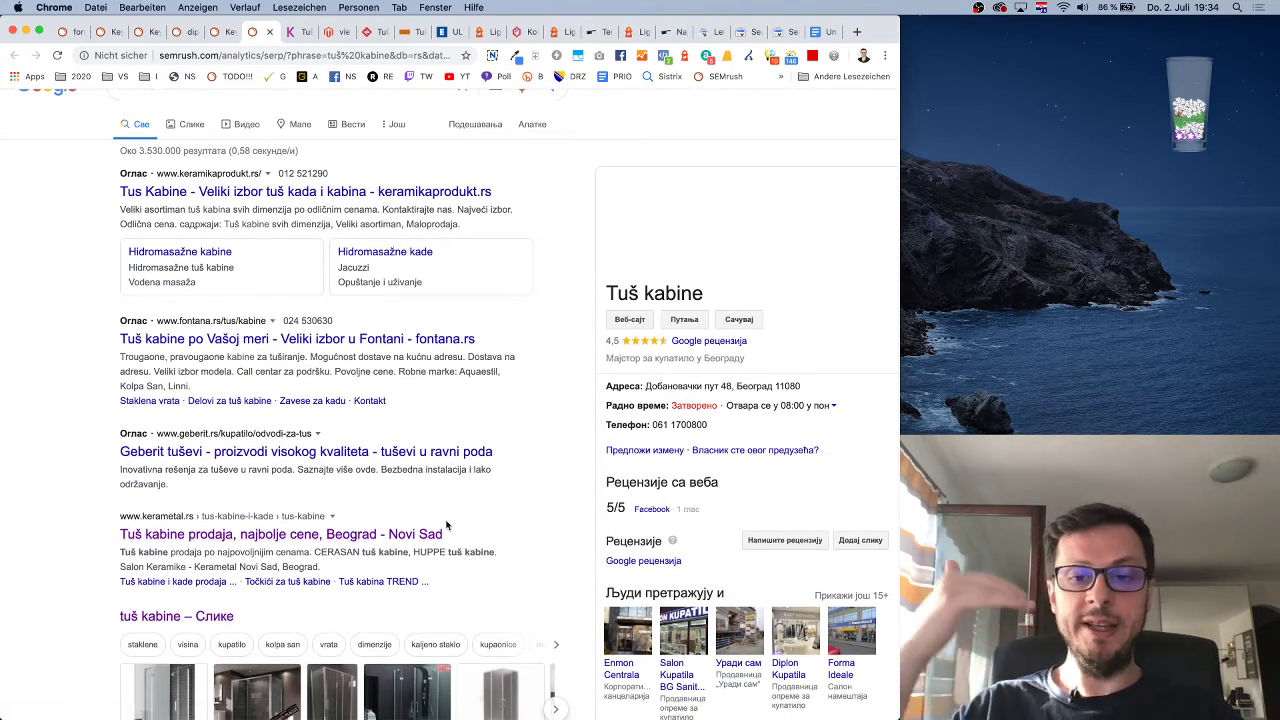
scroll(445, 526, up, 3)
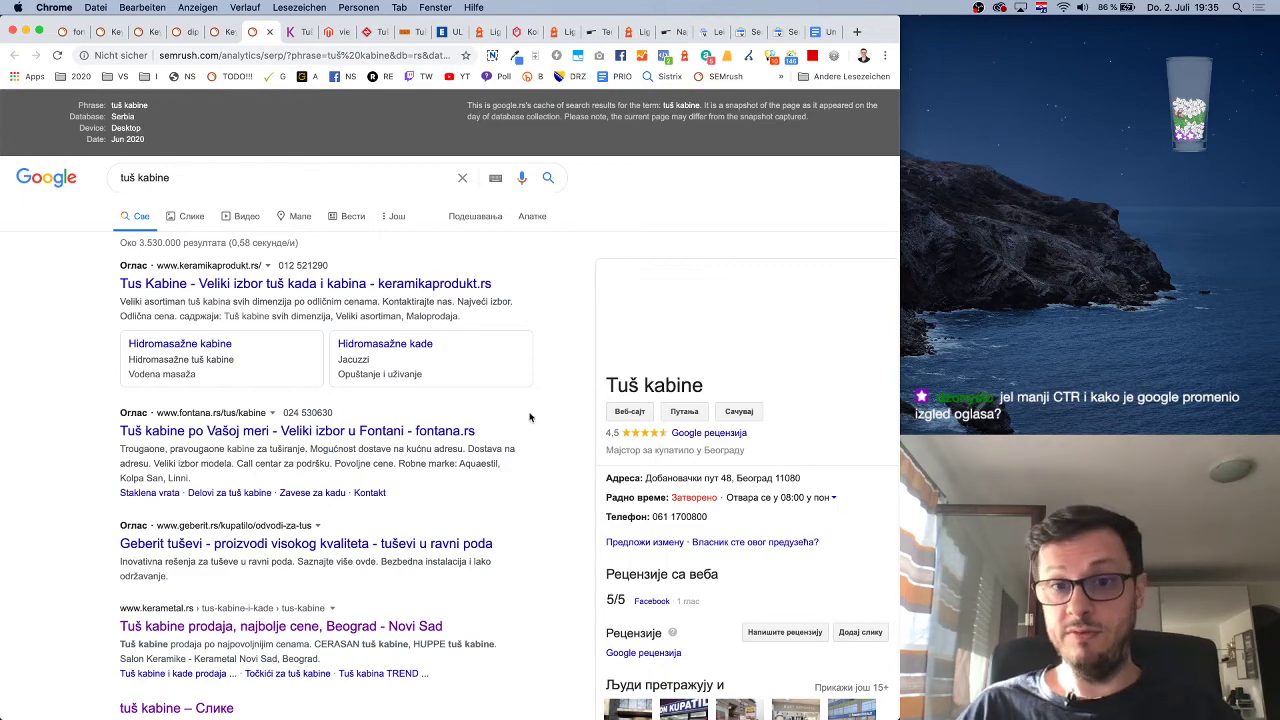
scroll(530, 417, down, 2)
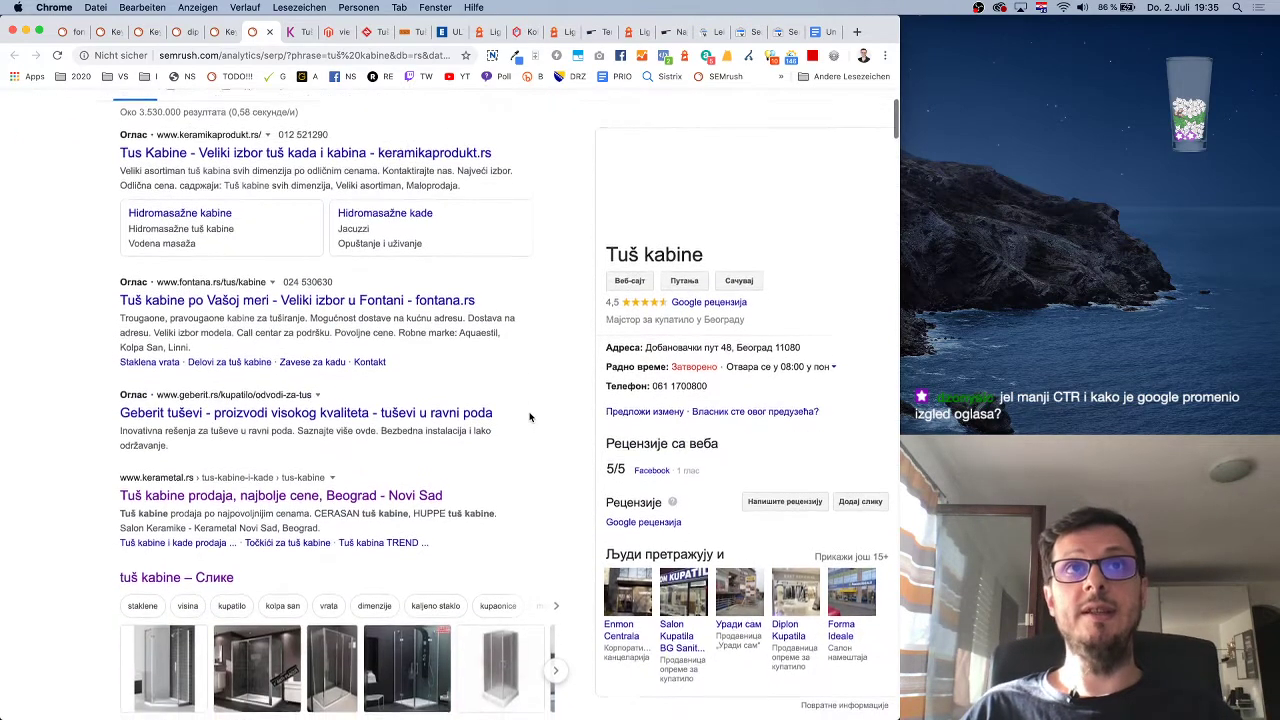
scroll(530, 417, up, 2)
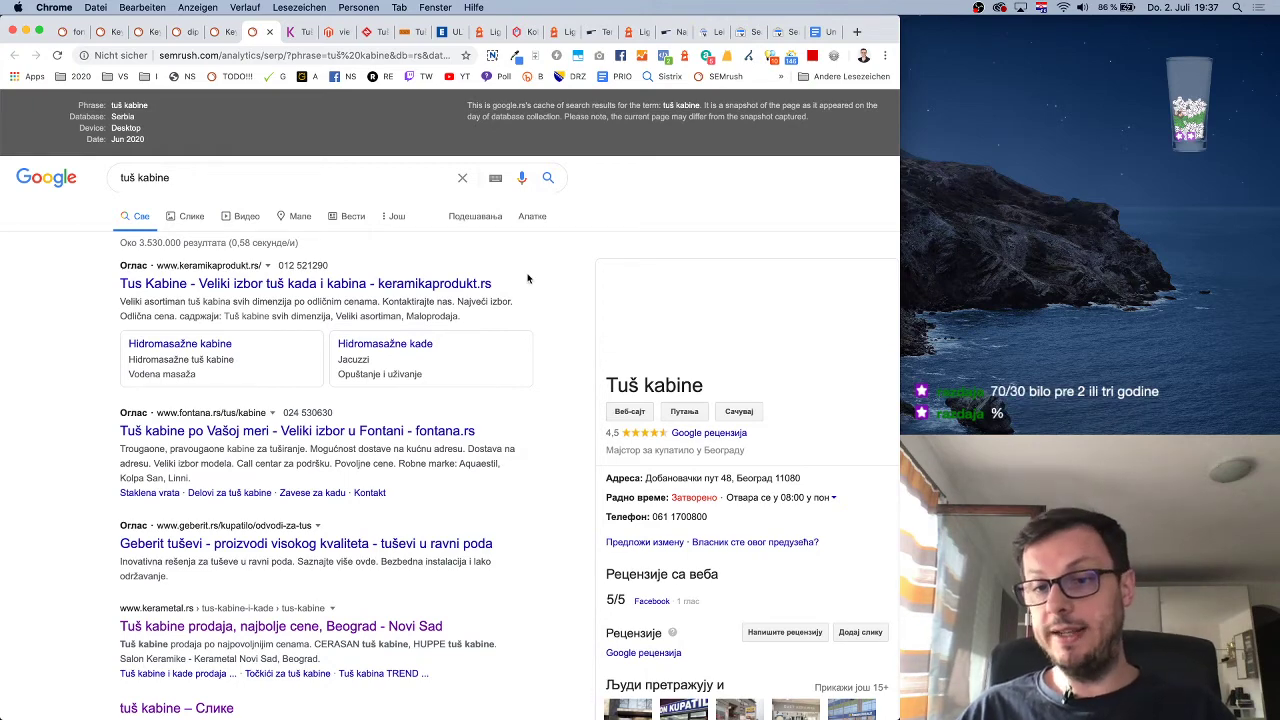
Return to the Keyword Overview for tuš kabine and look through it down to the SERP Analysis table
click(219, 33)
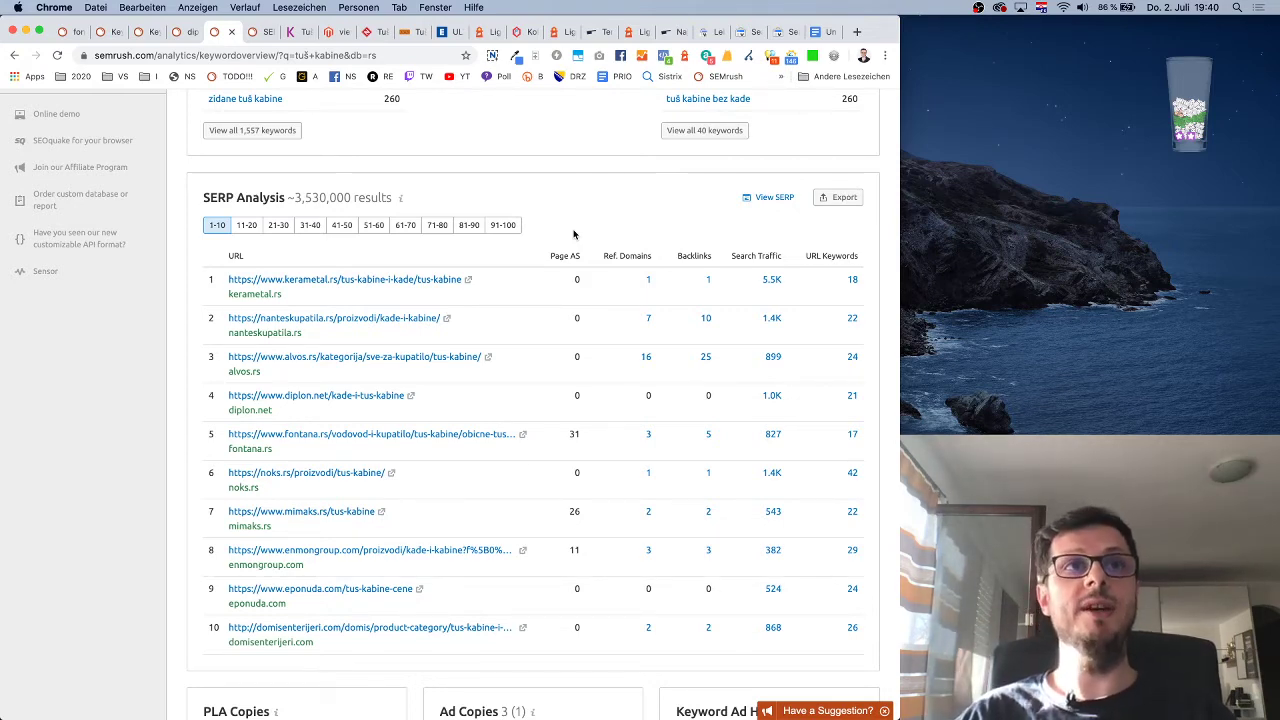
scroll(573, 234, up, 10)
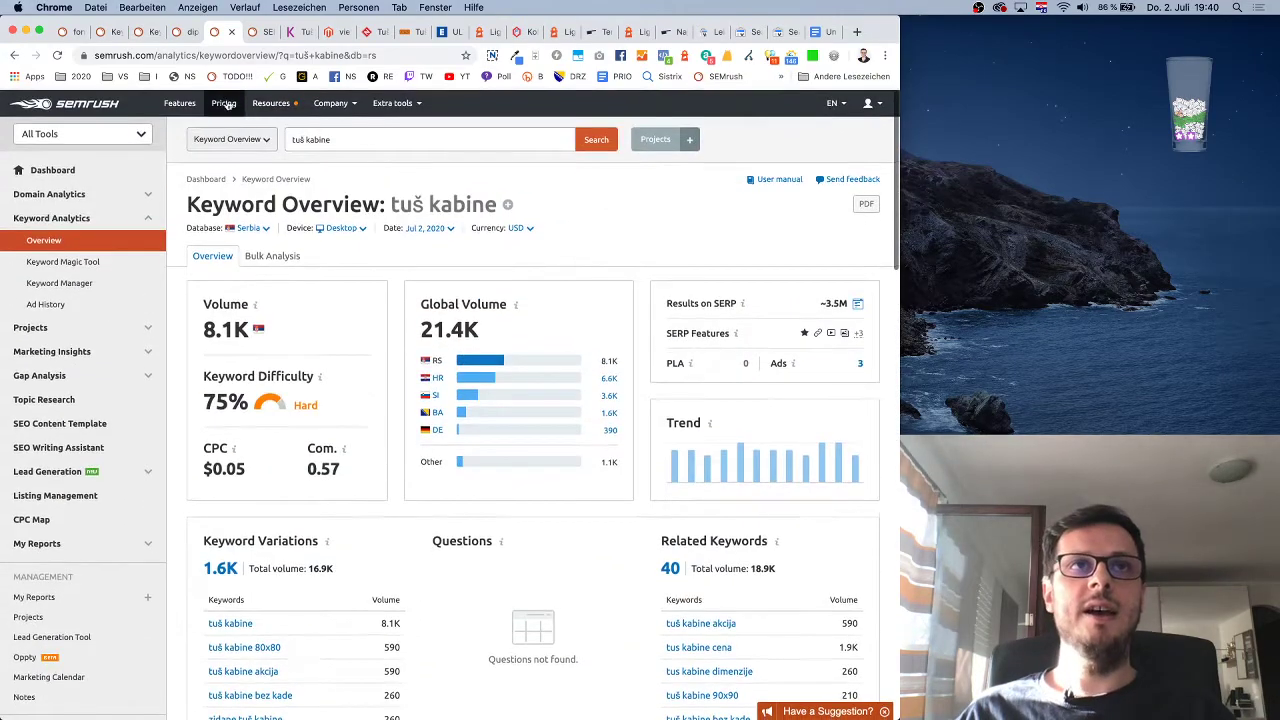
scroll(420, 193, down, 8)
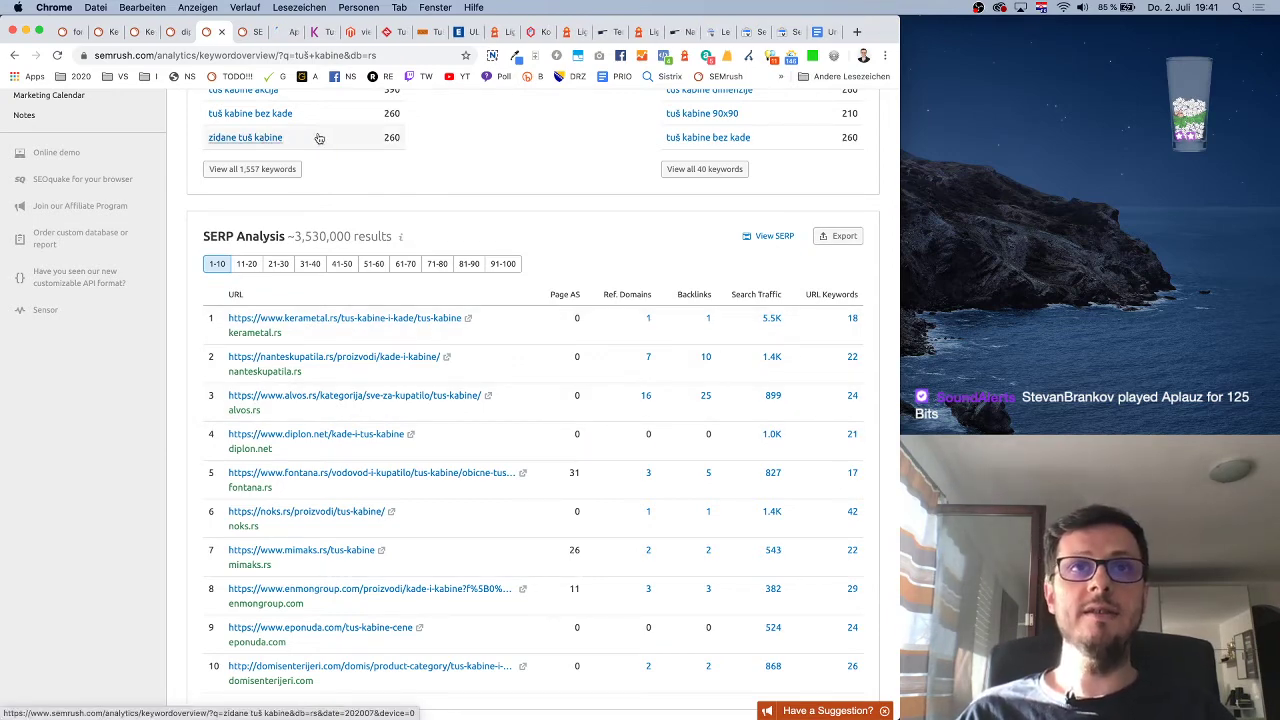
Highlight the category description on Kerametal's Tuš kabine page for review, and clear the selection
click(322, 33)
click(558, 380)
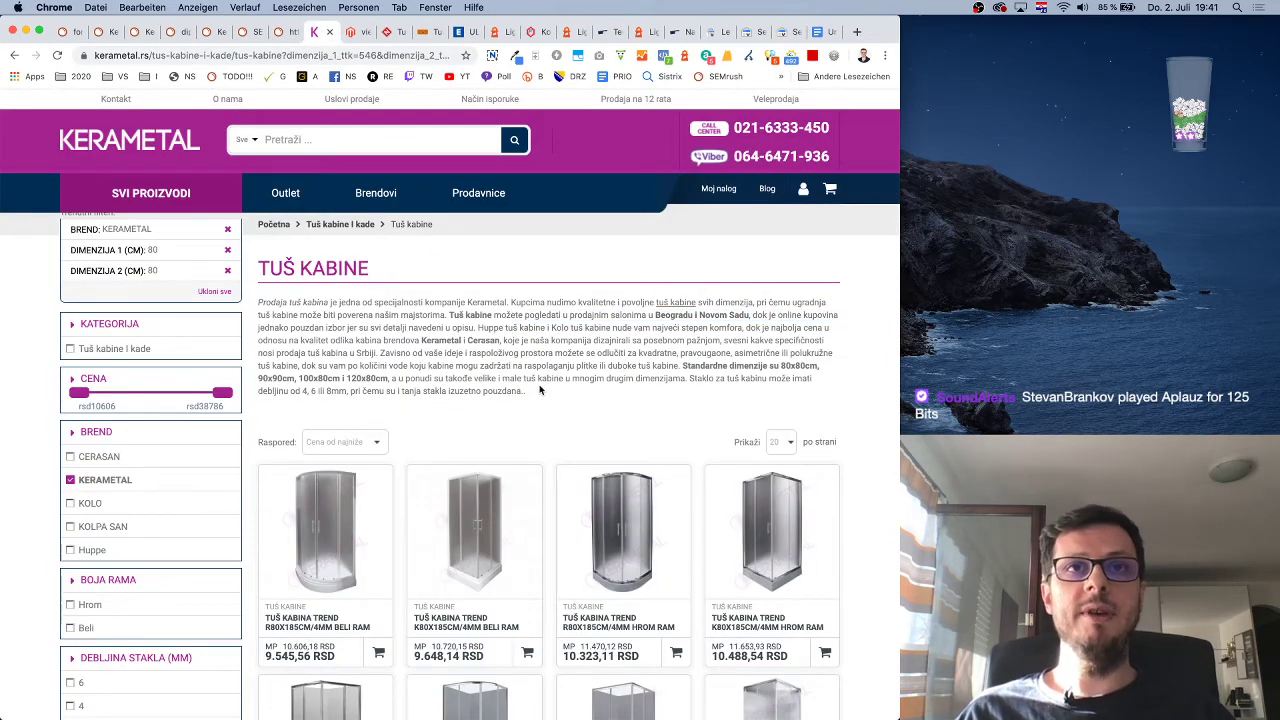
drag(542, 392, 385, 304)
click(385, 304)
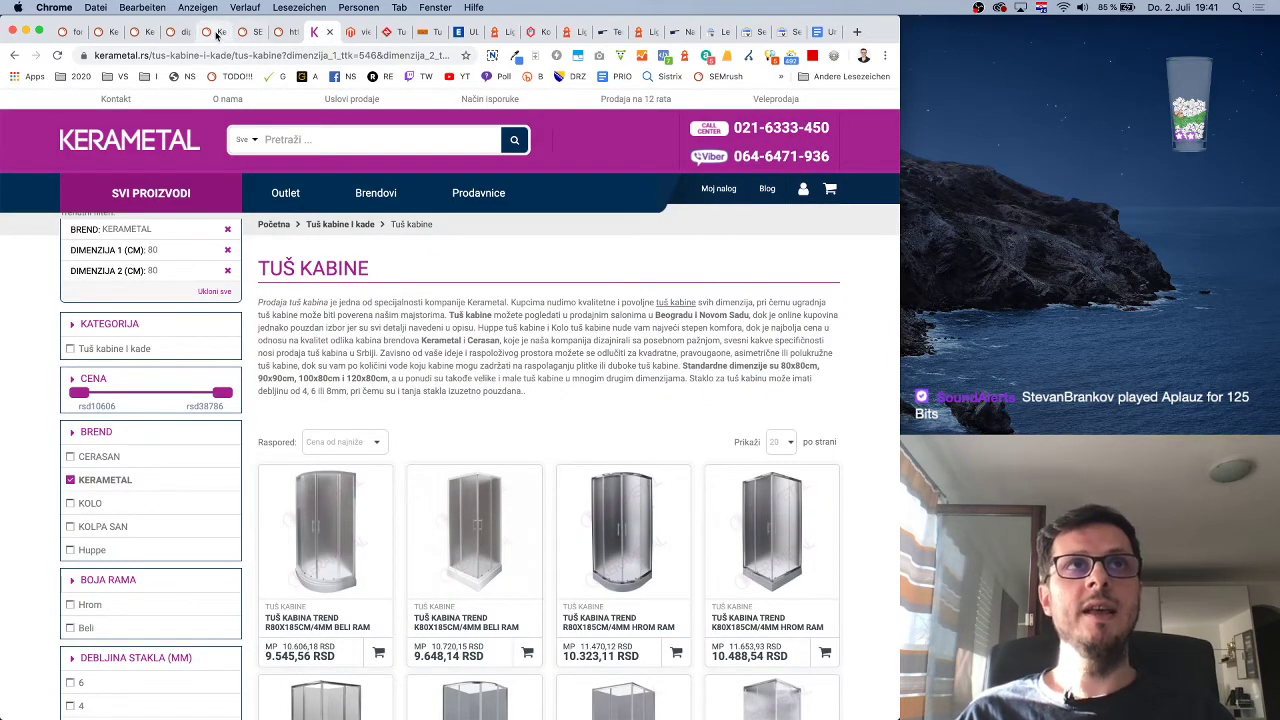
Open the ranking diplon.net and alvos.rs pages from the SERP Analysis for tuš kabine
click(212, 32)
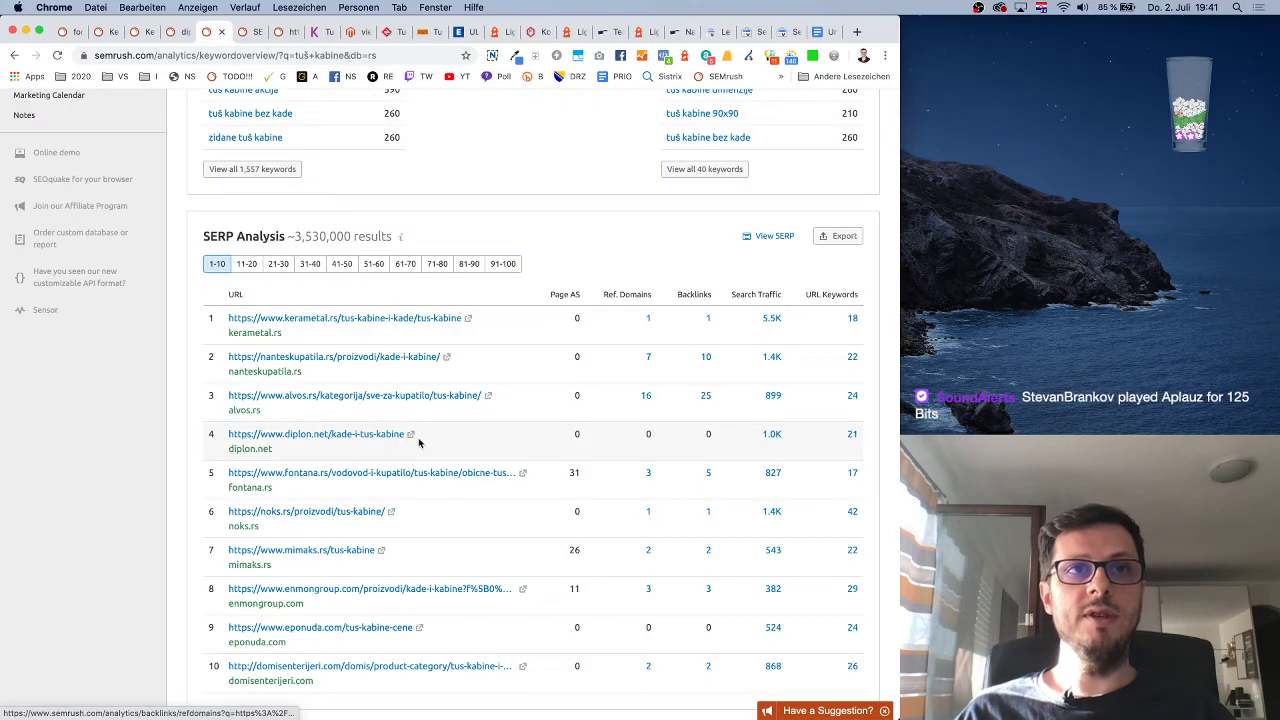
click(412, 437)
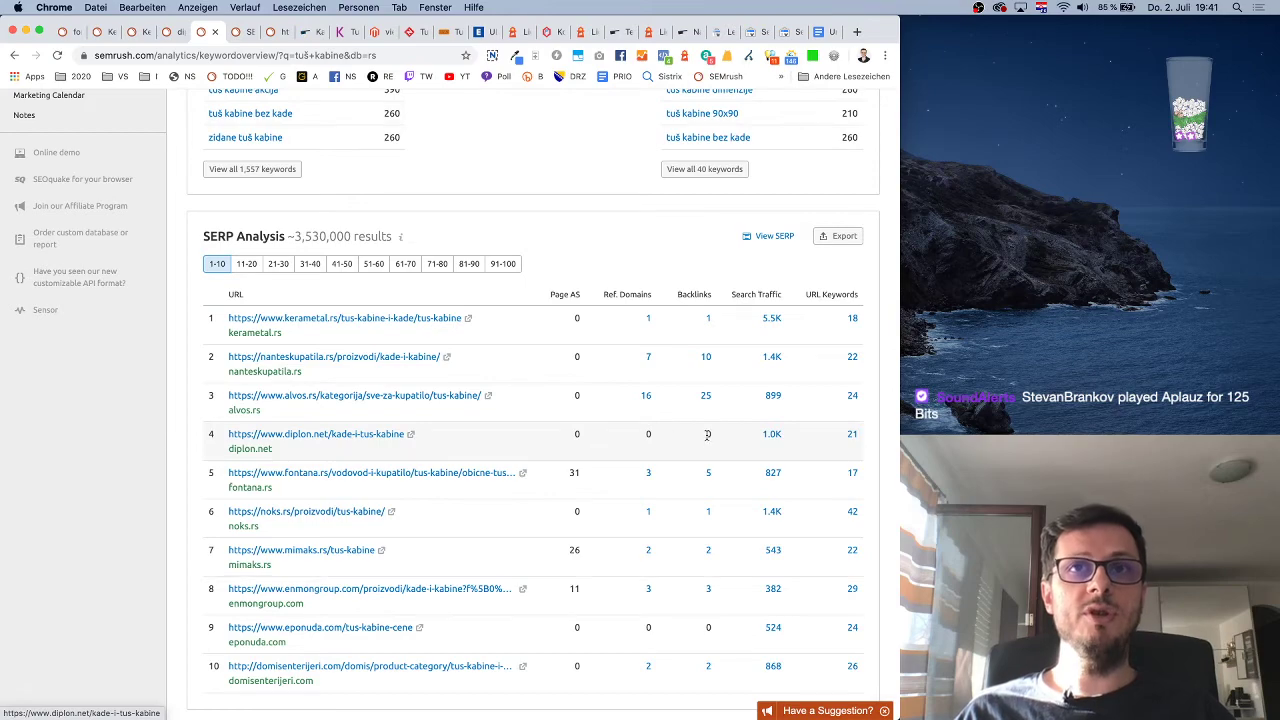
click(488, 395)
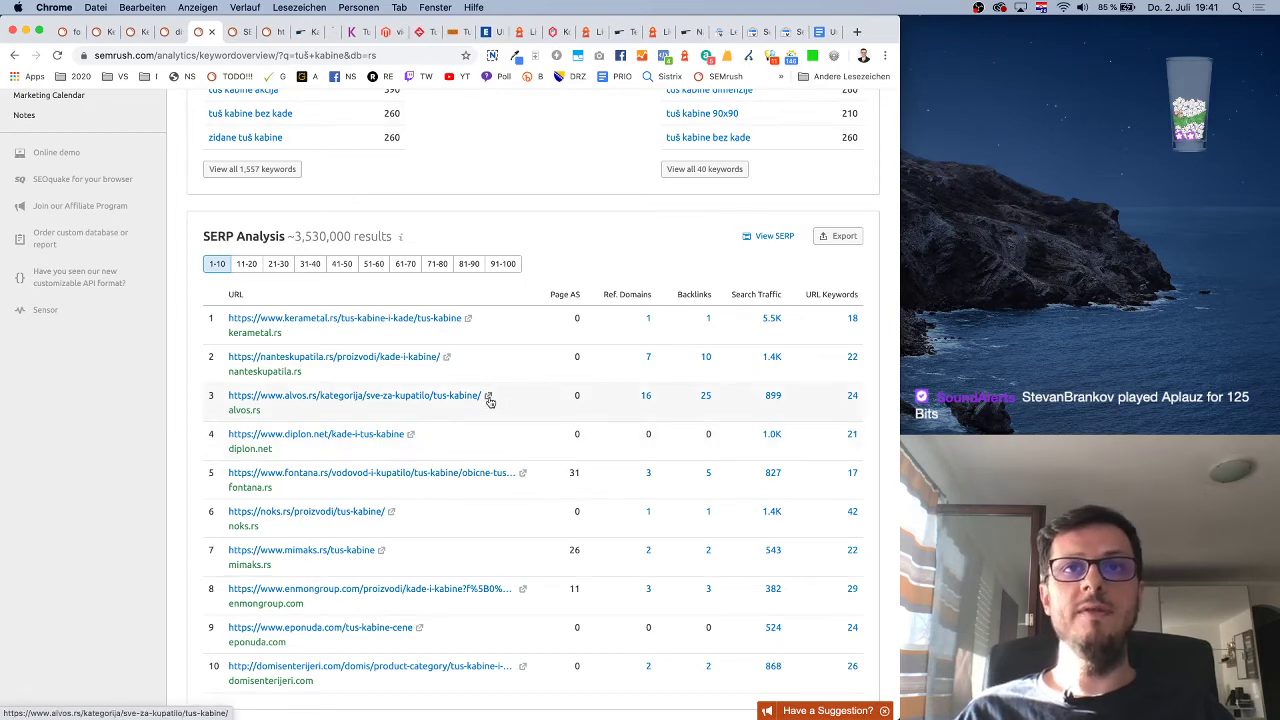
Review Diplon's Kade i tuš kabine category page down to its SEO text, and return to the SERP Analysis
click(298, 32)
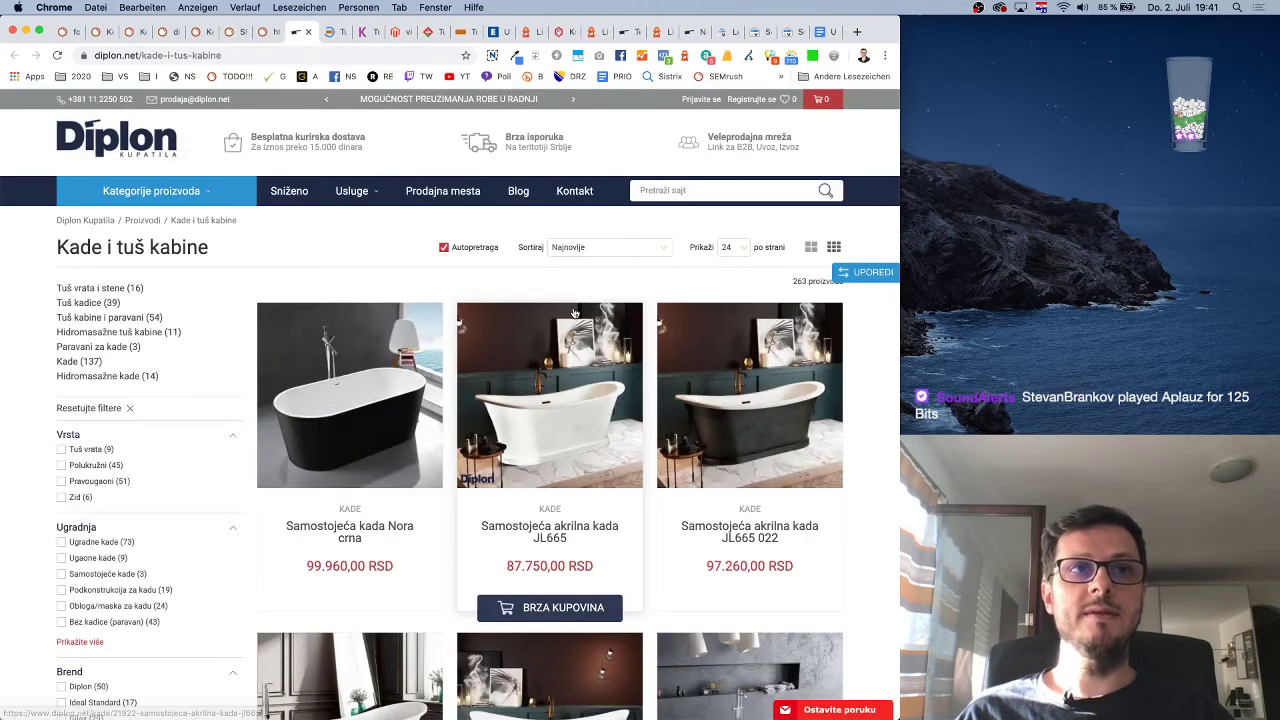
scroll(573, 313, down, 10)
scroll(573, 313, down, 15)
scroll(573, 310, up, 8)
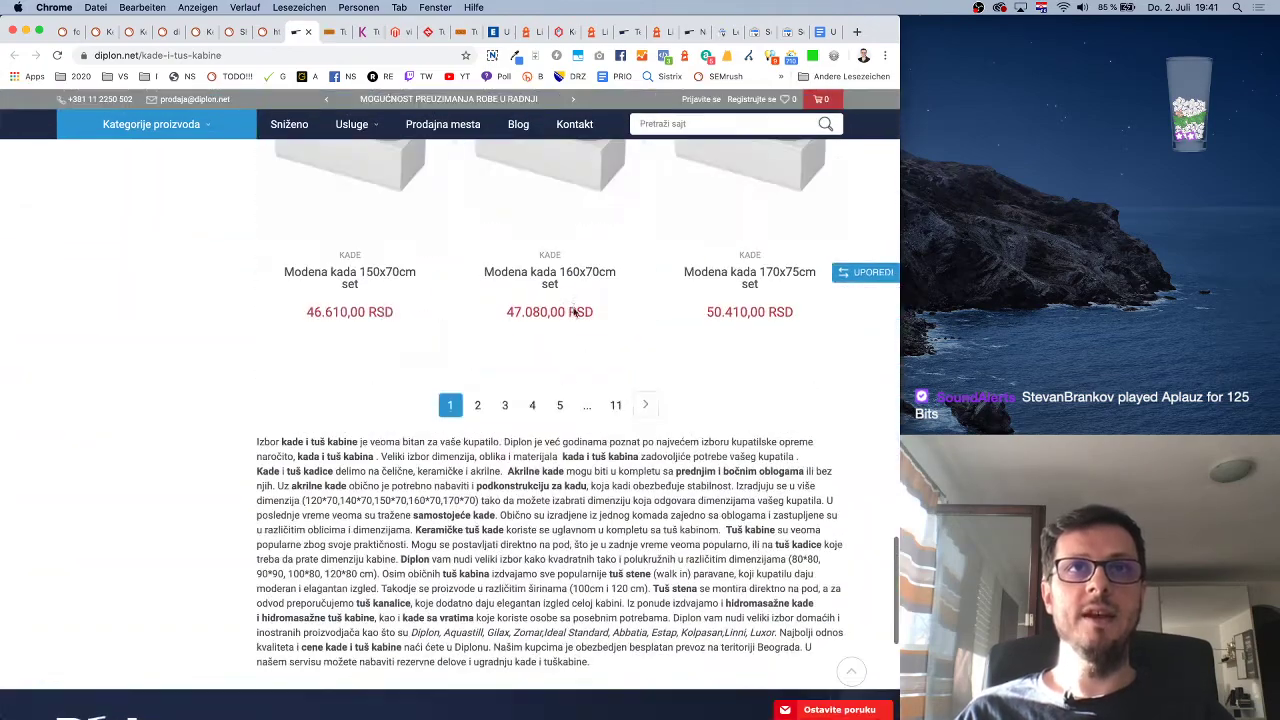
scroll(573, 308, up, 12)
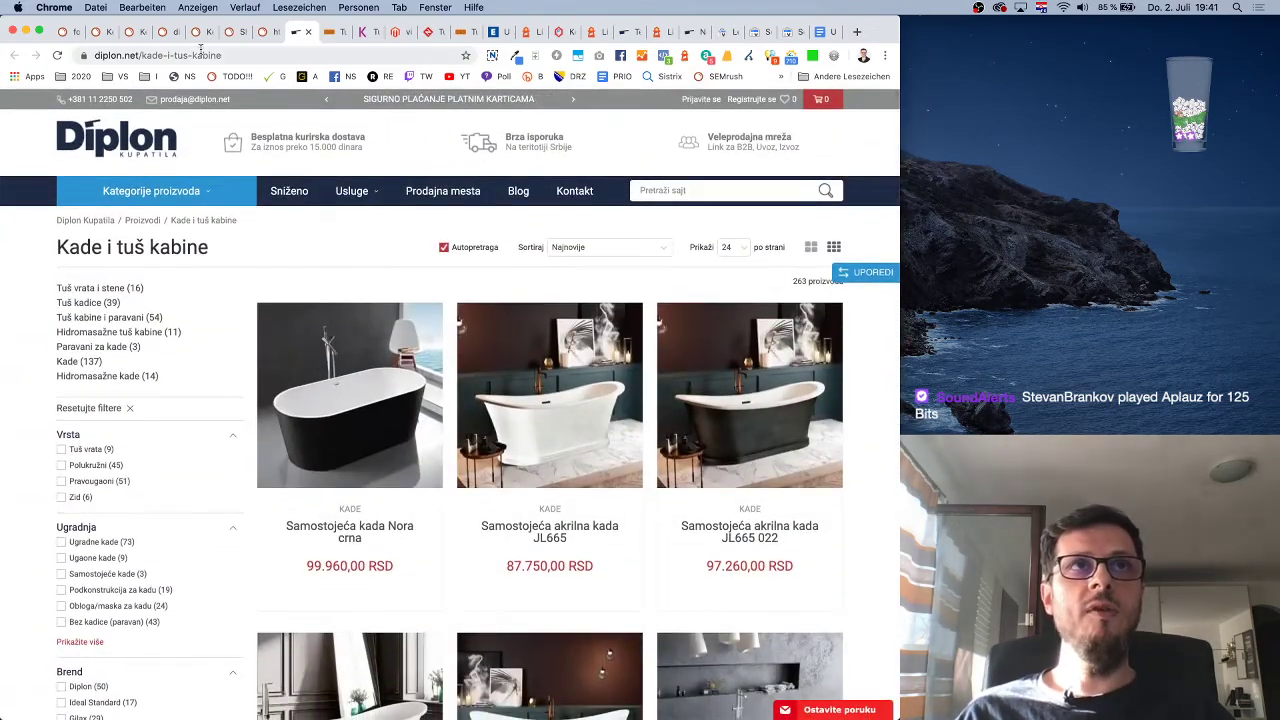
click(220, 33)
click(200, 32)
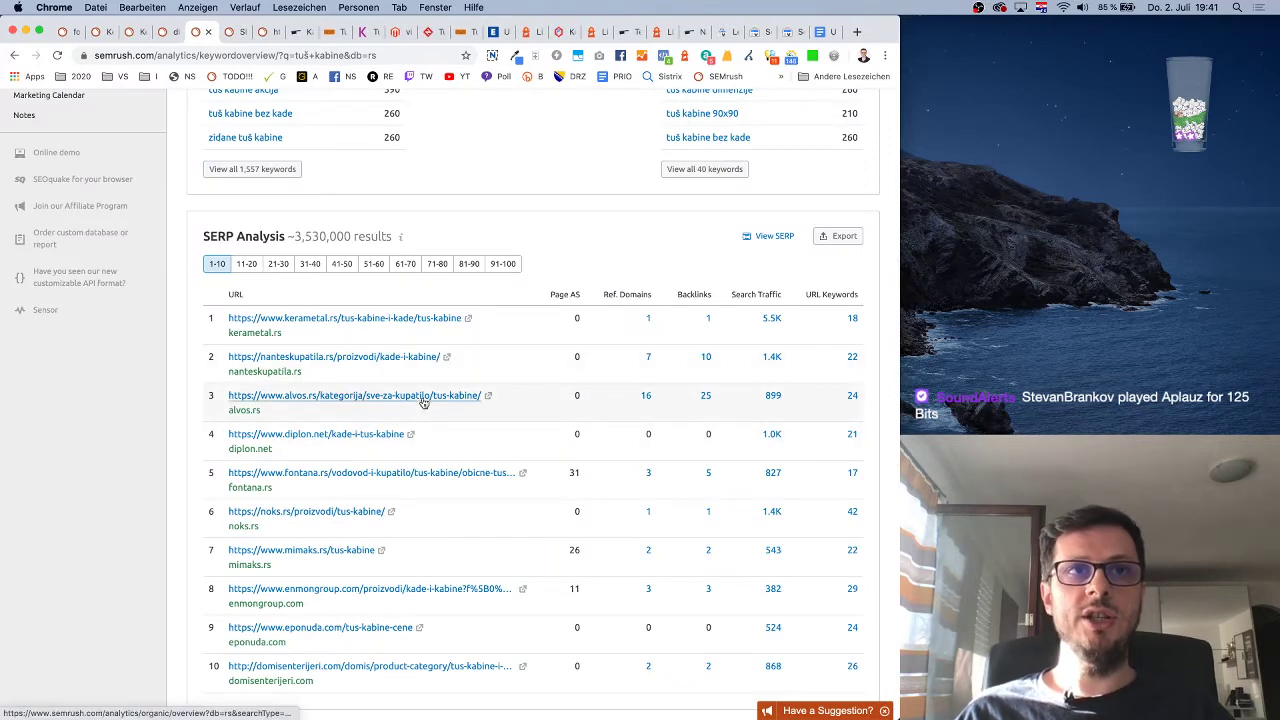
Review the Alvos Tuš kabine category page, including its introductory text and the product listing below it
click(330, 32)
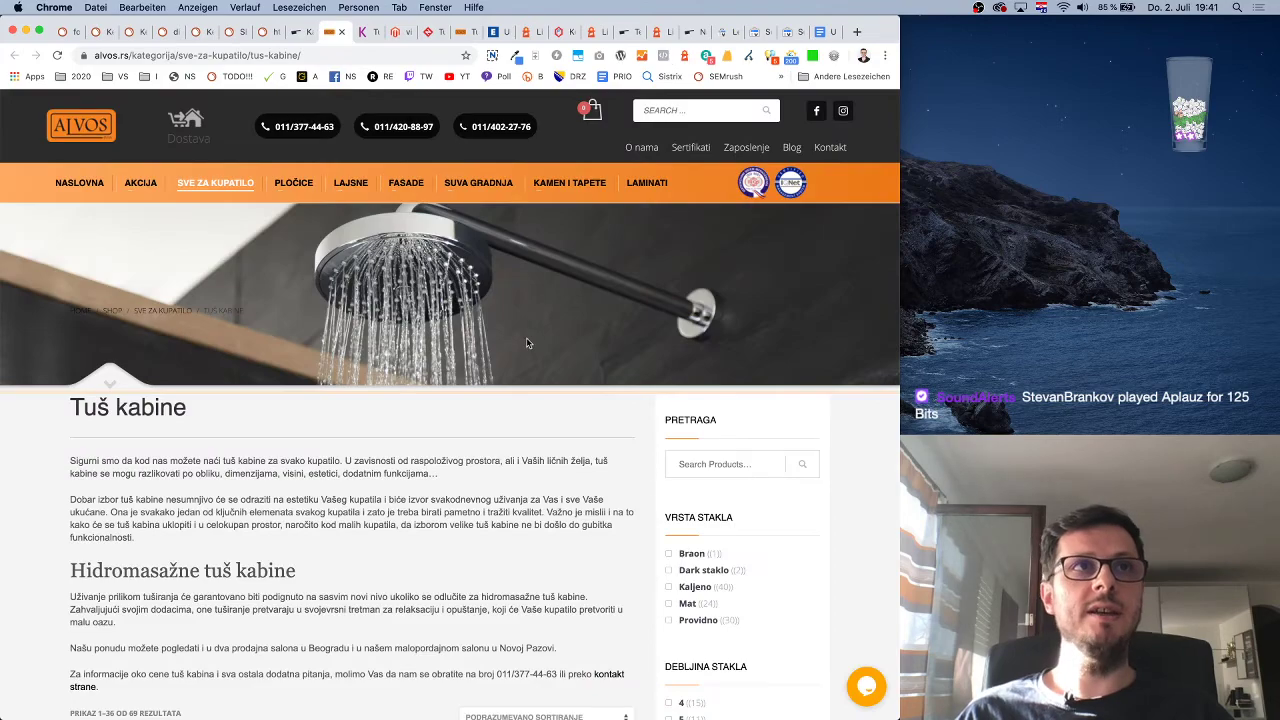
scroll(618, 345, down, 1)
scroll(618, 345, down, 5)
scroll(618, 345, up, 5)
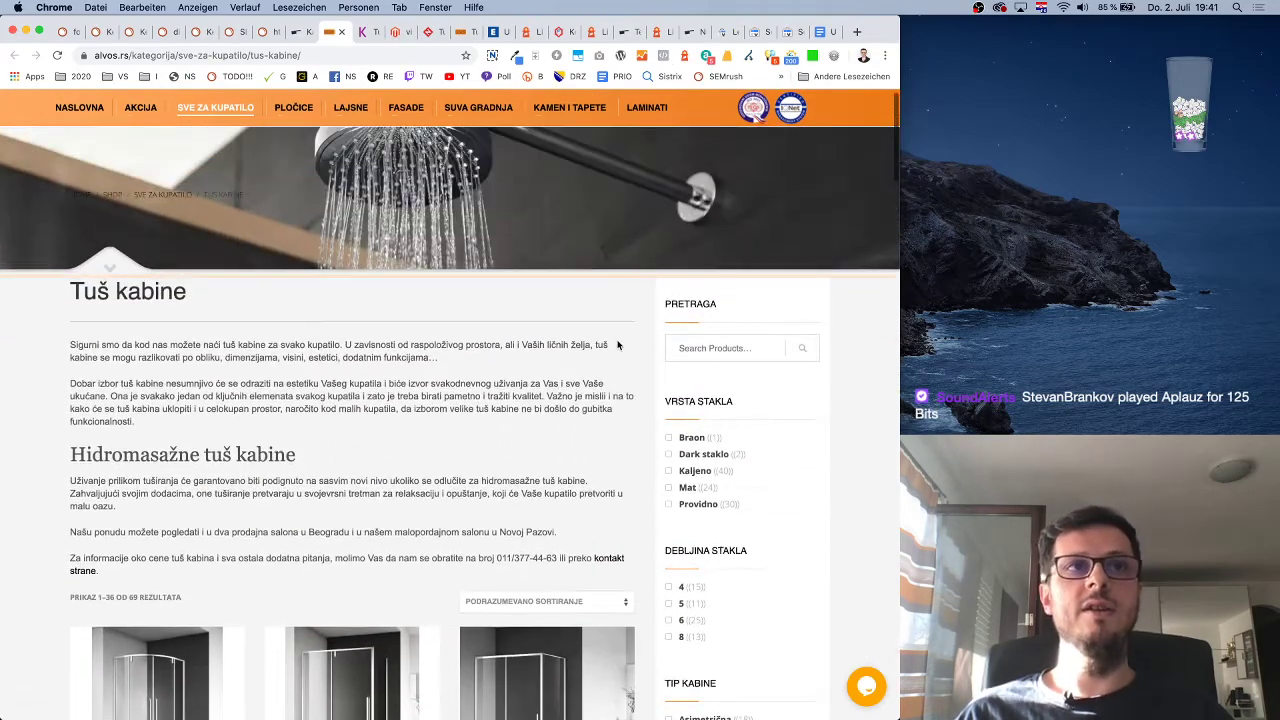
scroll(618, 345, down, 10)
scroll(618, 345, down, 15)
scroll(618, 345, up, 17)
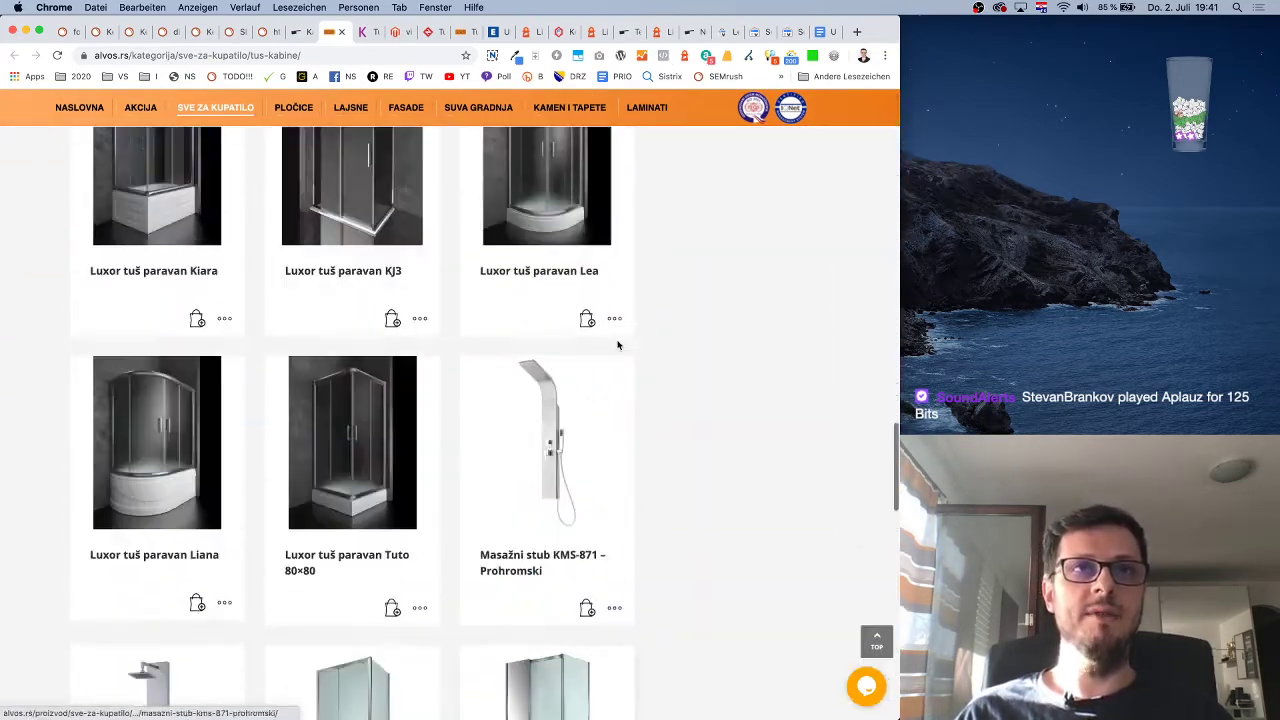
scroll(618, 345, up, 20)
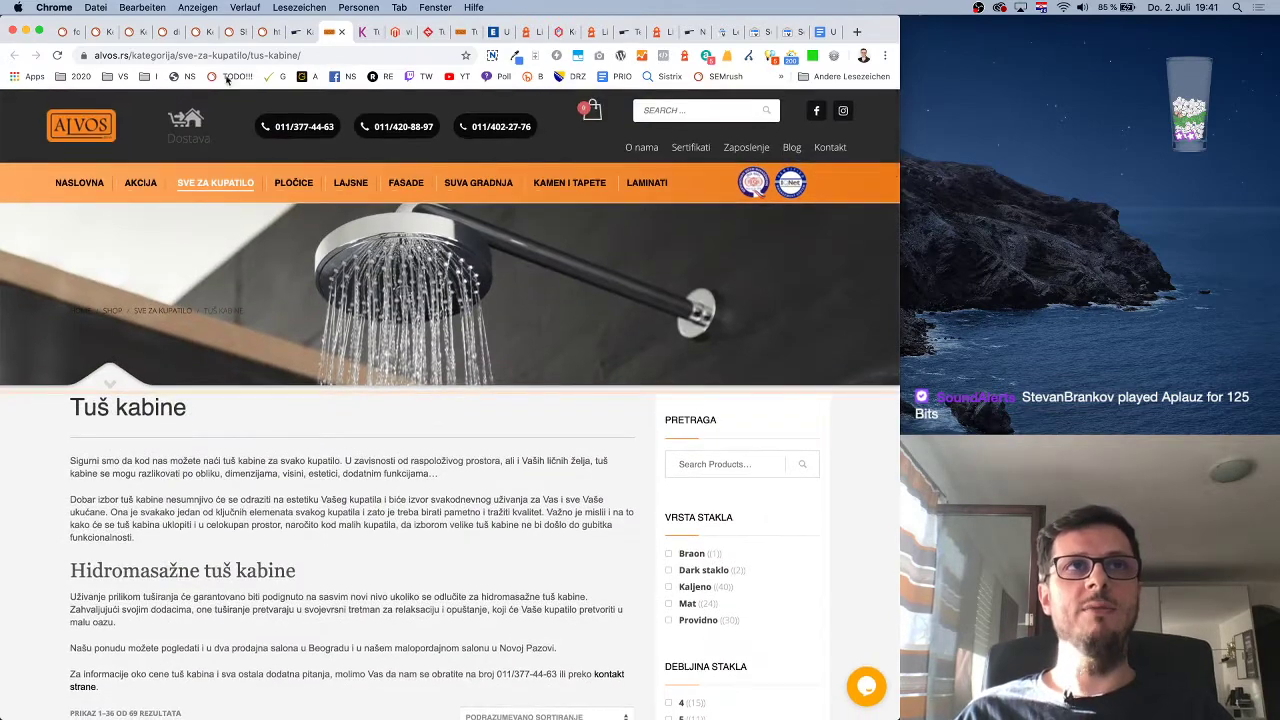
Return to Diplon's Kade i tuš kabine category page and copy its URL
click(232, 38)
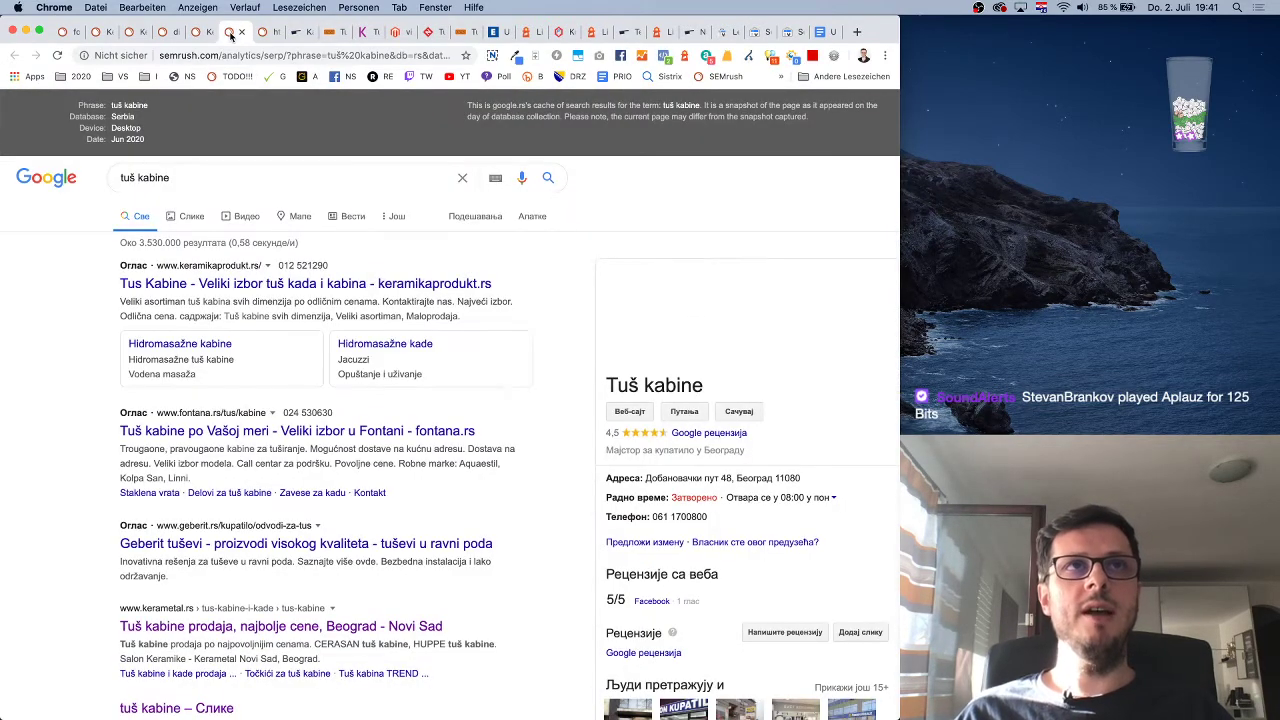
click(293, 38)
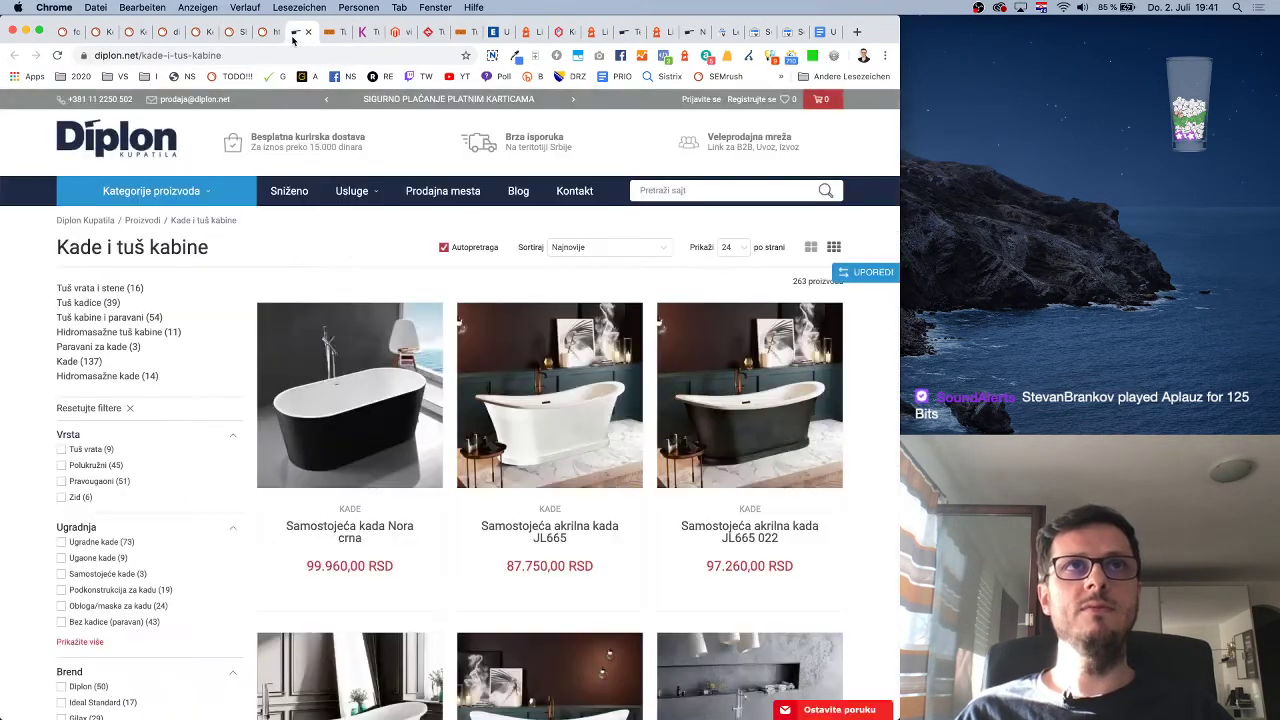
click(203, 33)
click(298, 32)
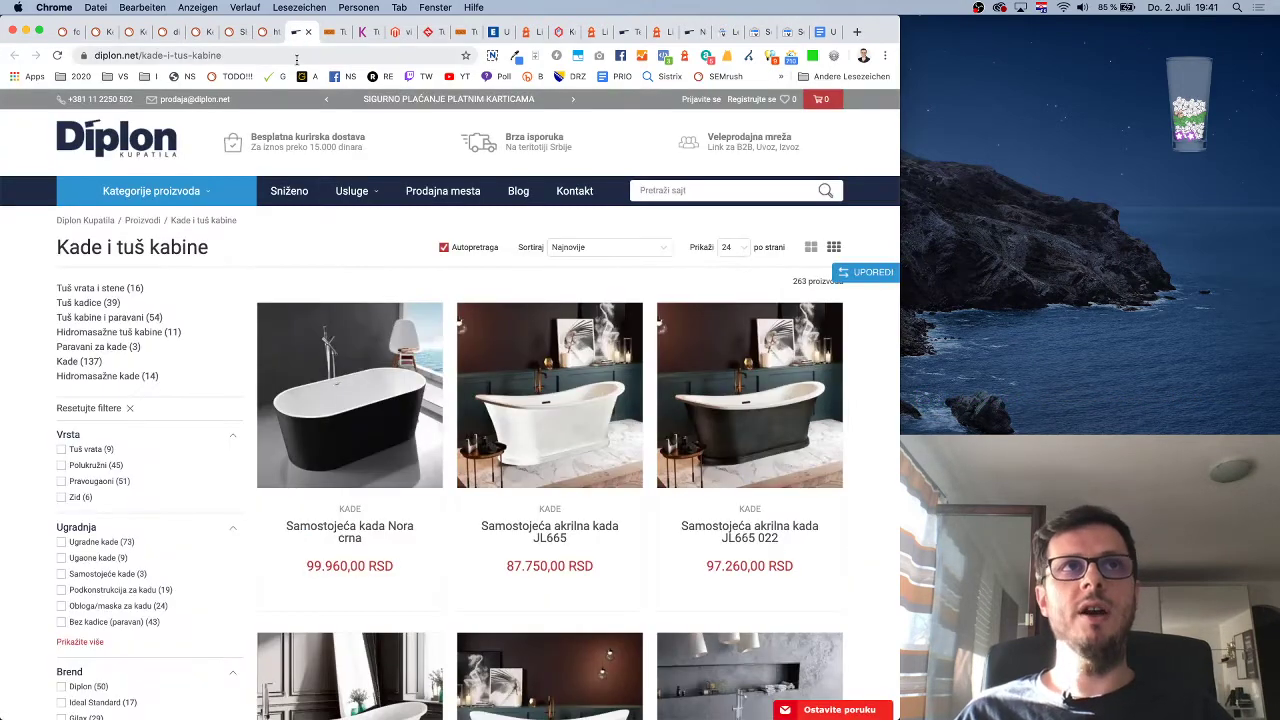
click(296, 57)
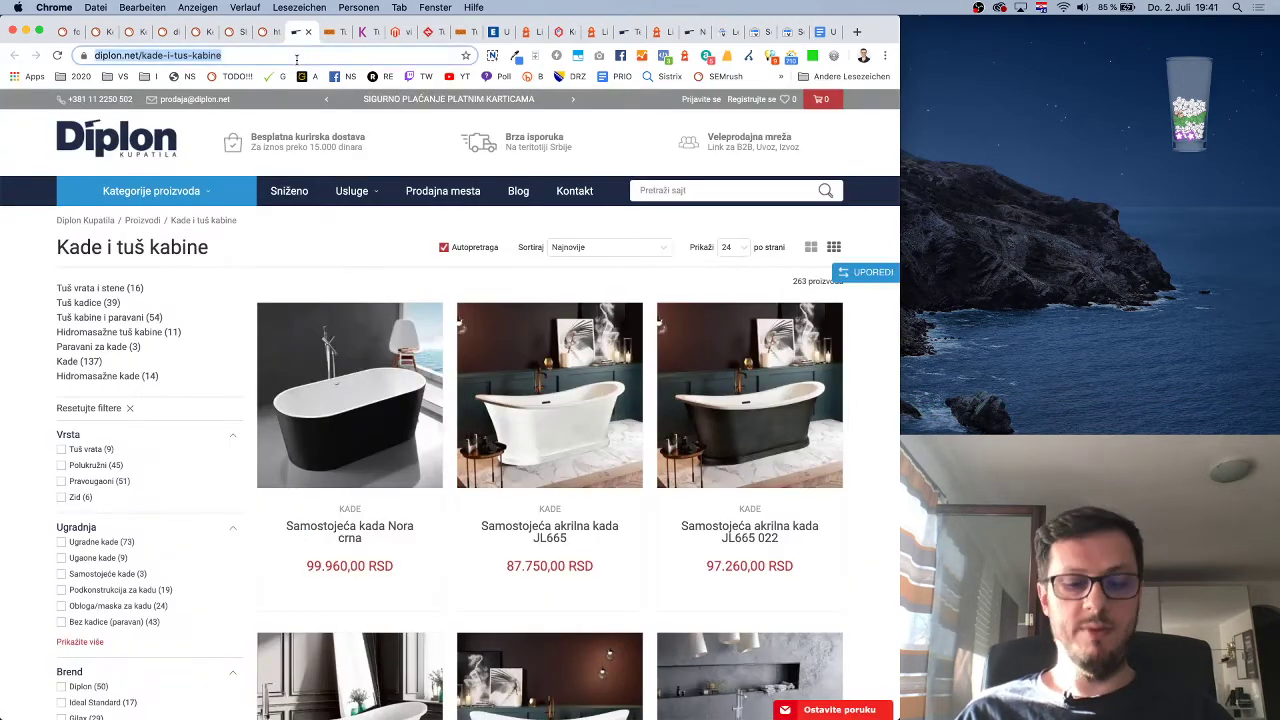
Open the bookmarked SEOlyze WDF/IDF analysis in a new browser tab
click(857, 32)
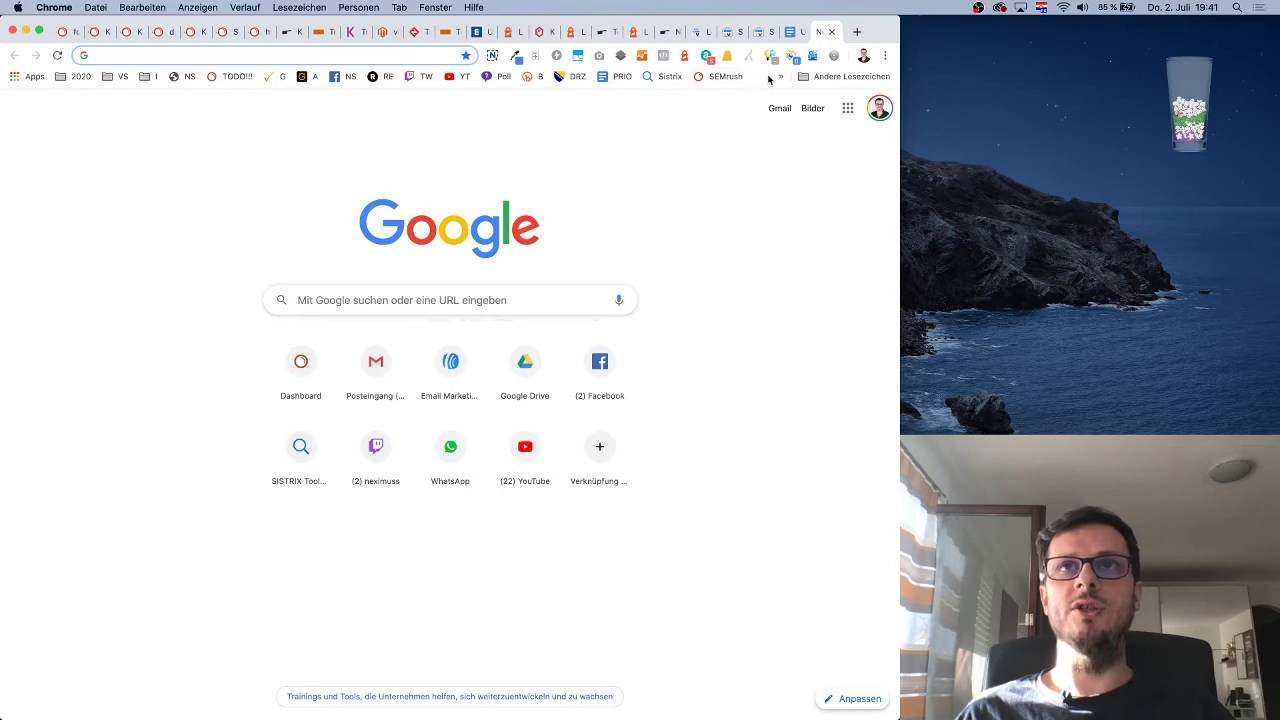
click(779, 77)
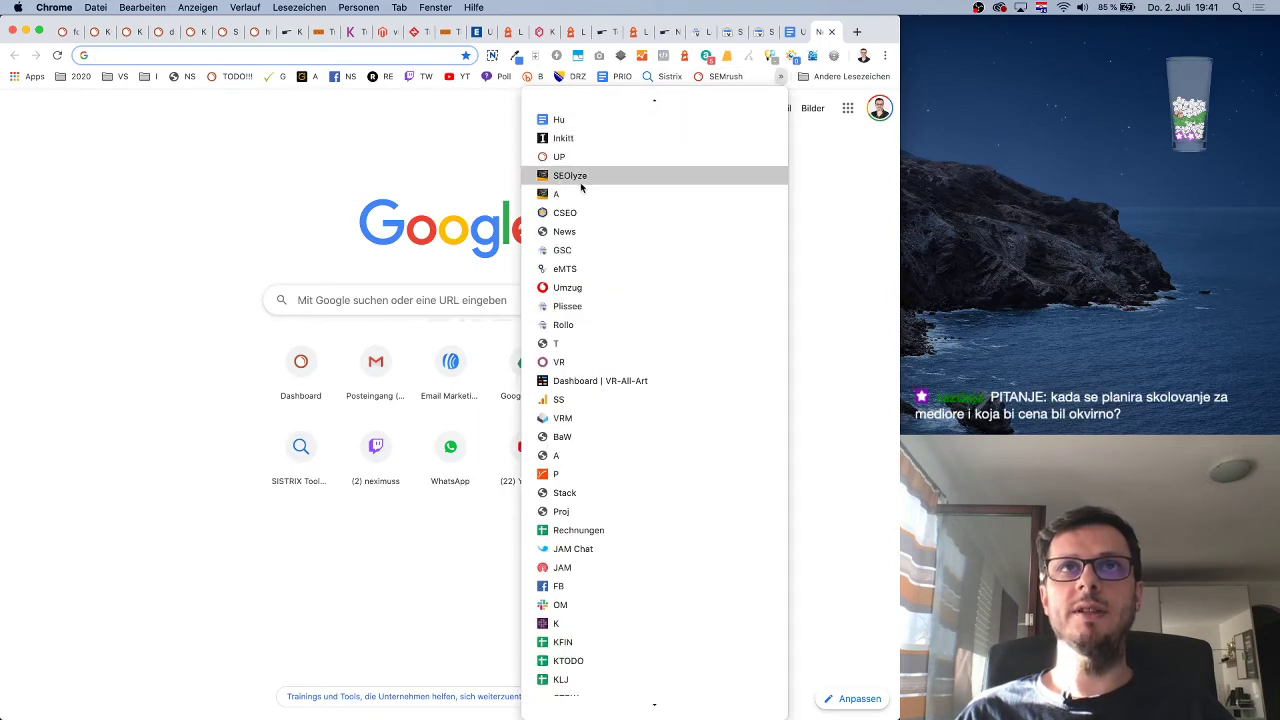
click(589, 176)
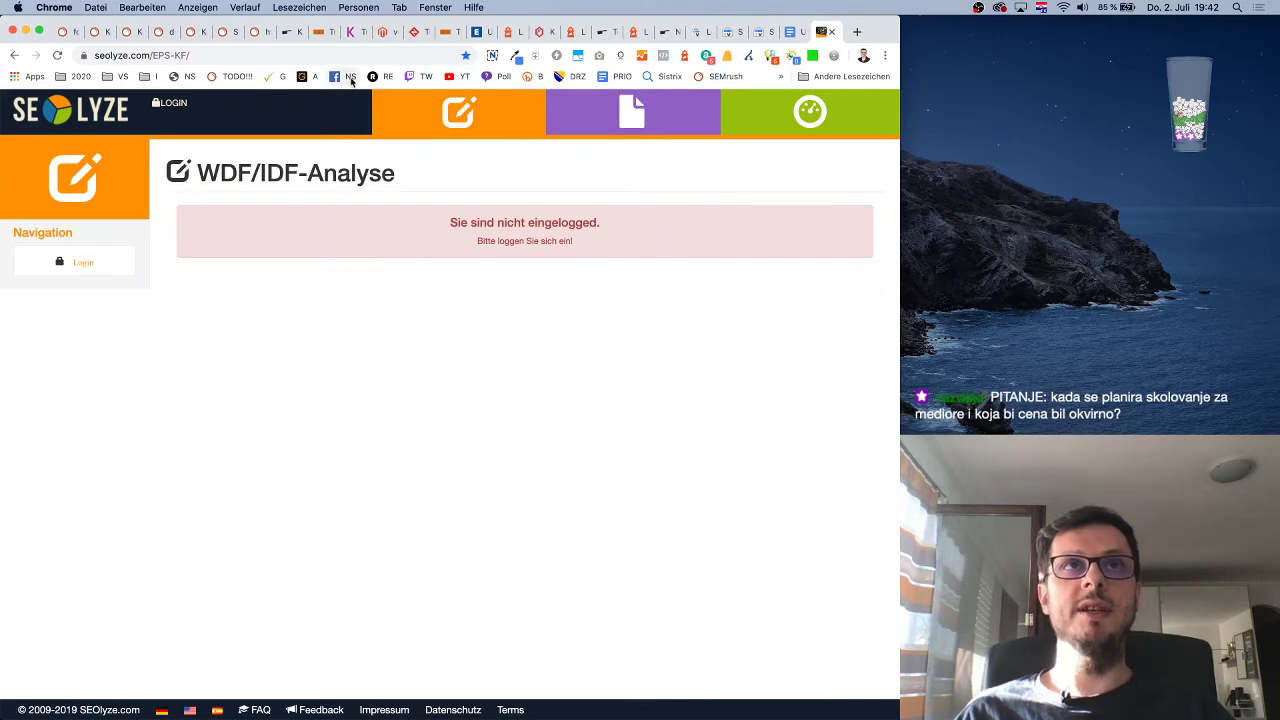
Generate a Lighthouse report for Kerametal's filtered Tuš kabine page
click(634, 36)
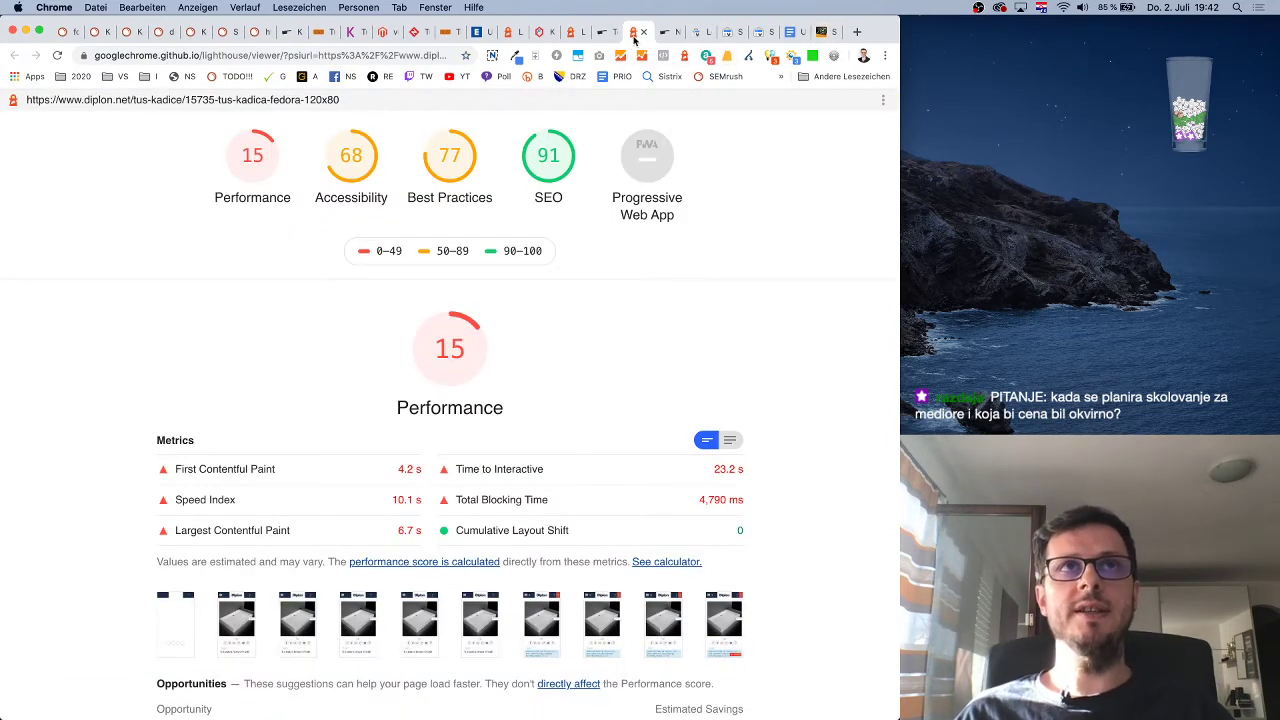
click(353, 32)
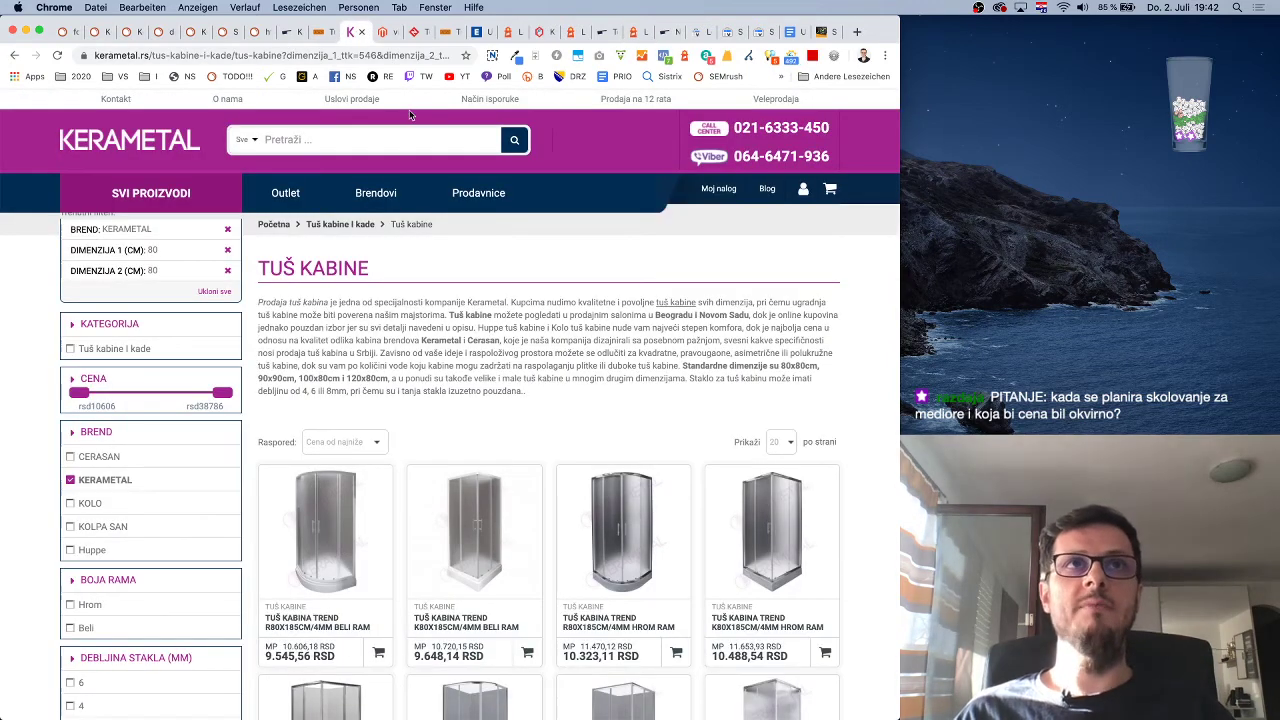
click(685, 56)
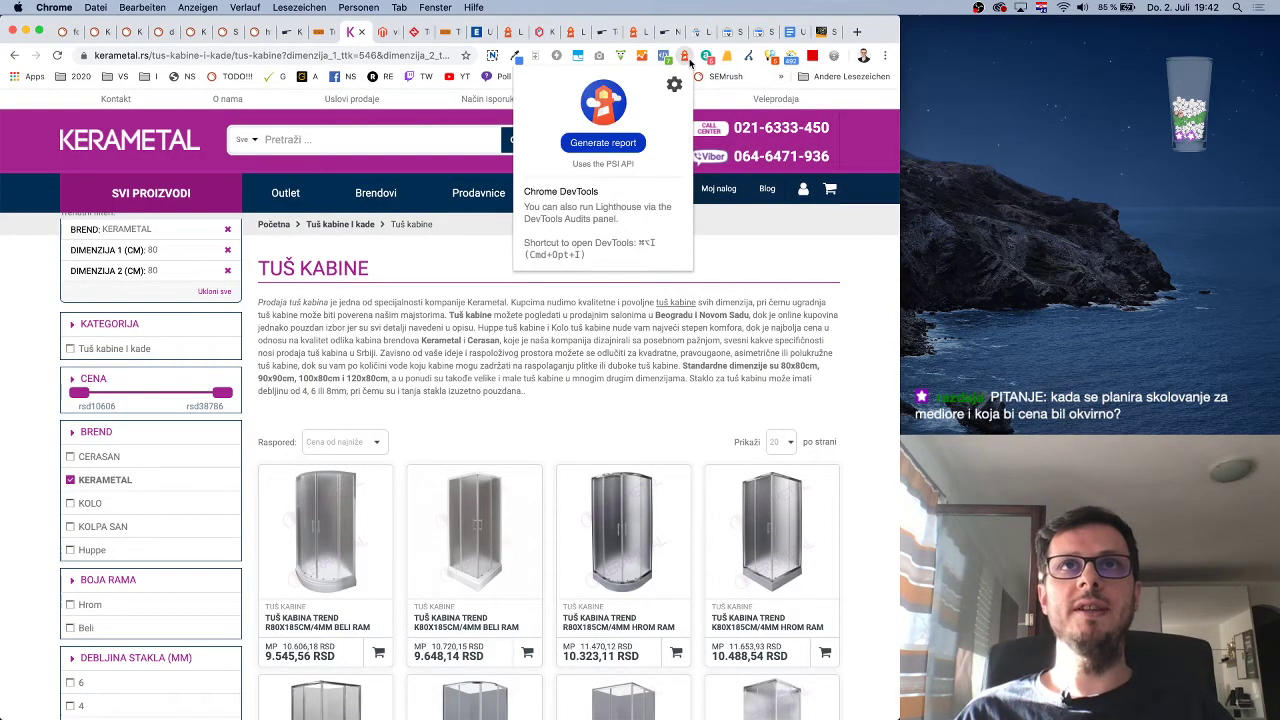
click(618, 142)
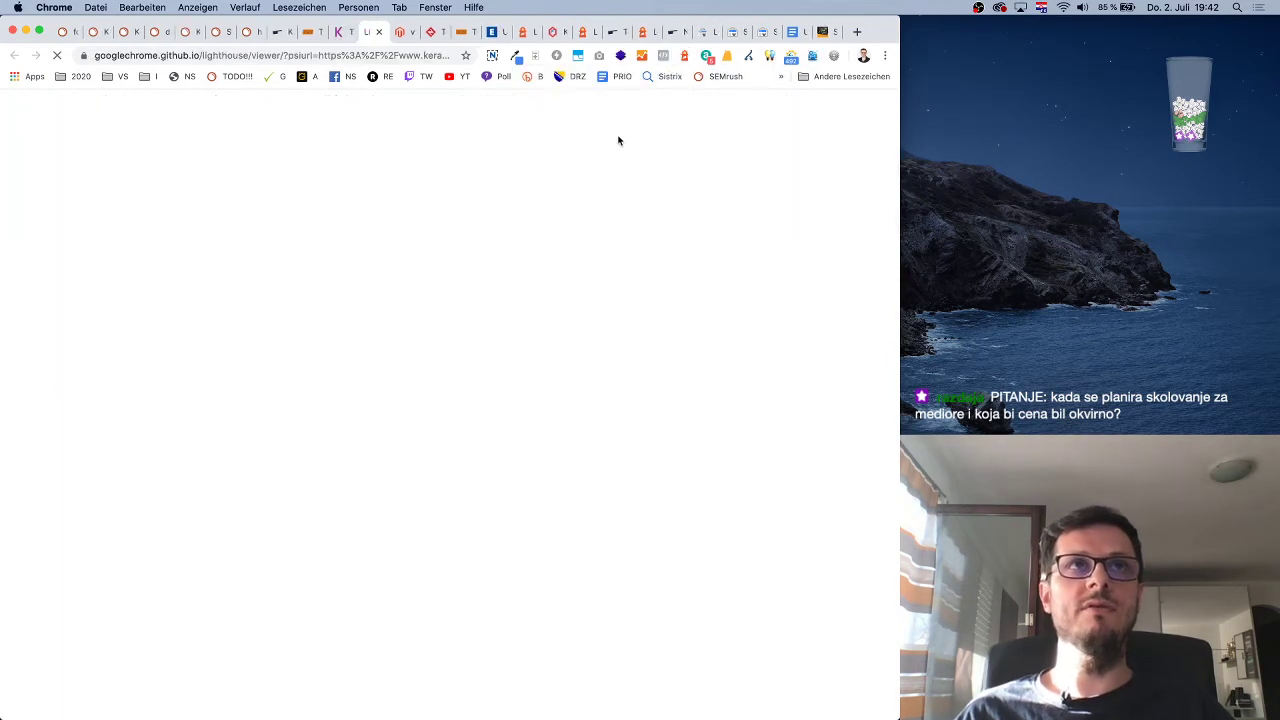
Go back to SEOlyze and log in with the saved account credentials
click(193, 40)
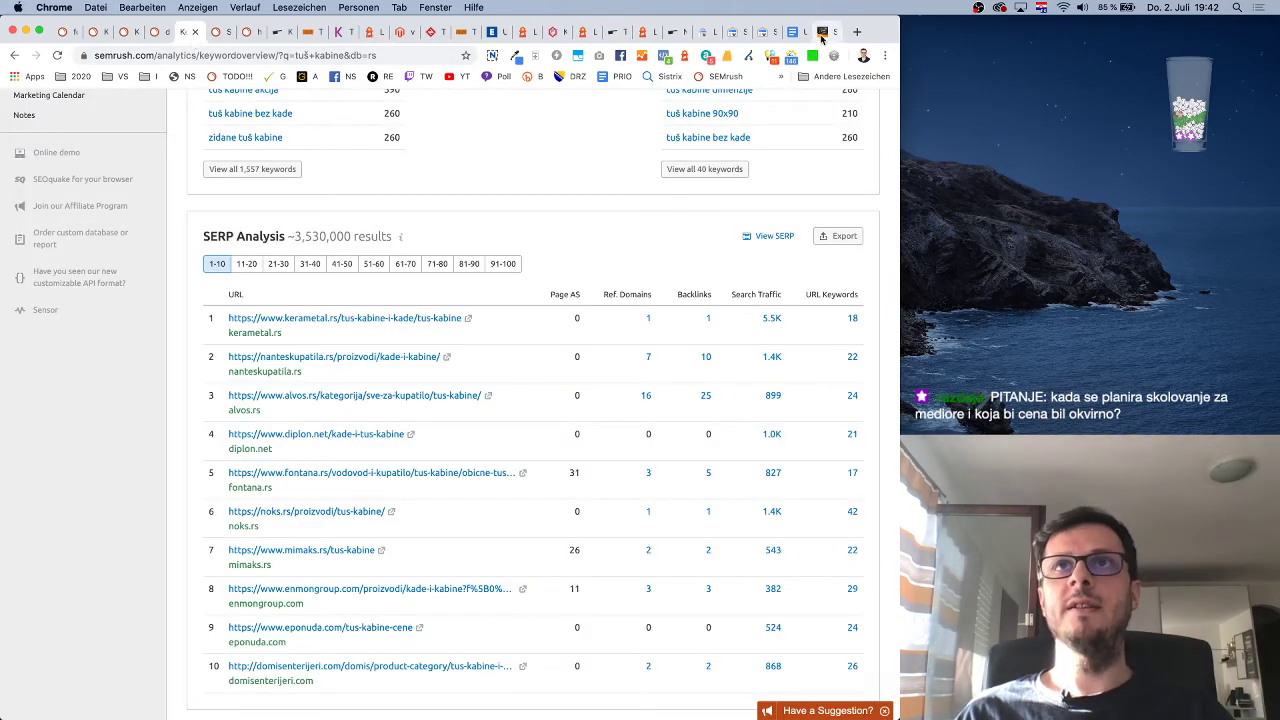
click(822, 38)
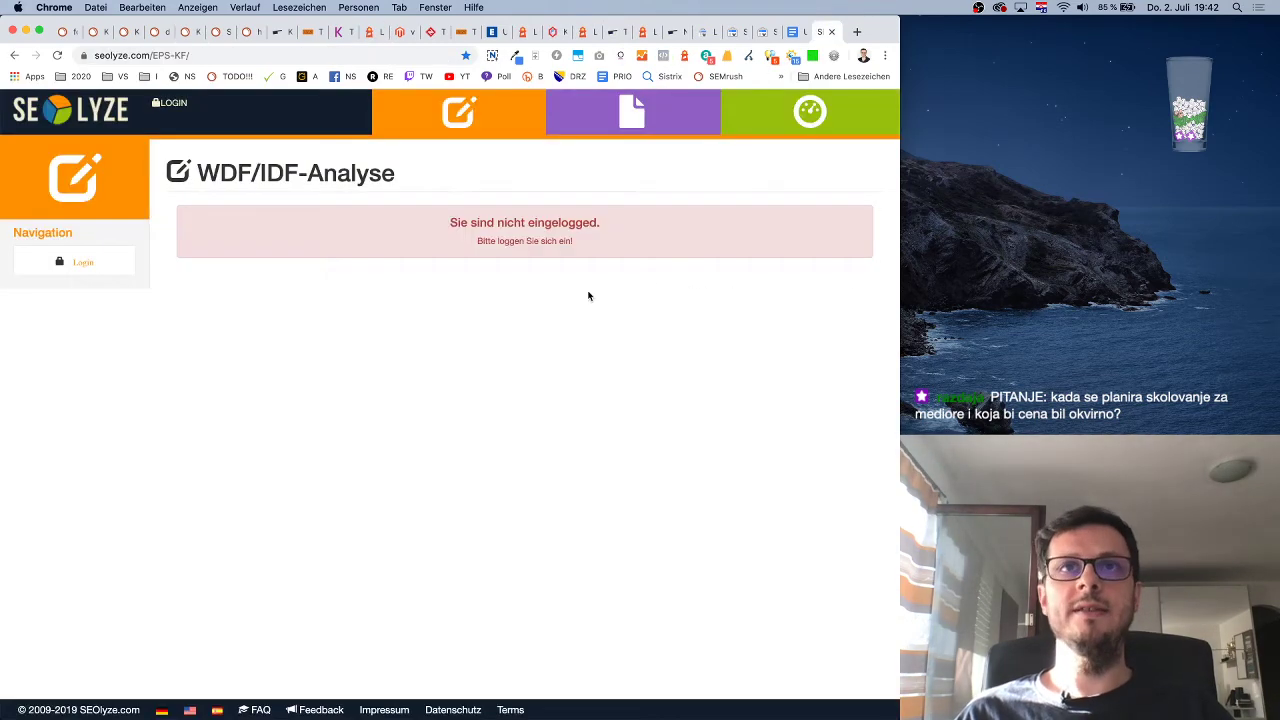
click(86, 264)
click(518, 431)
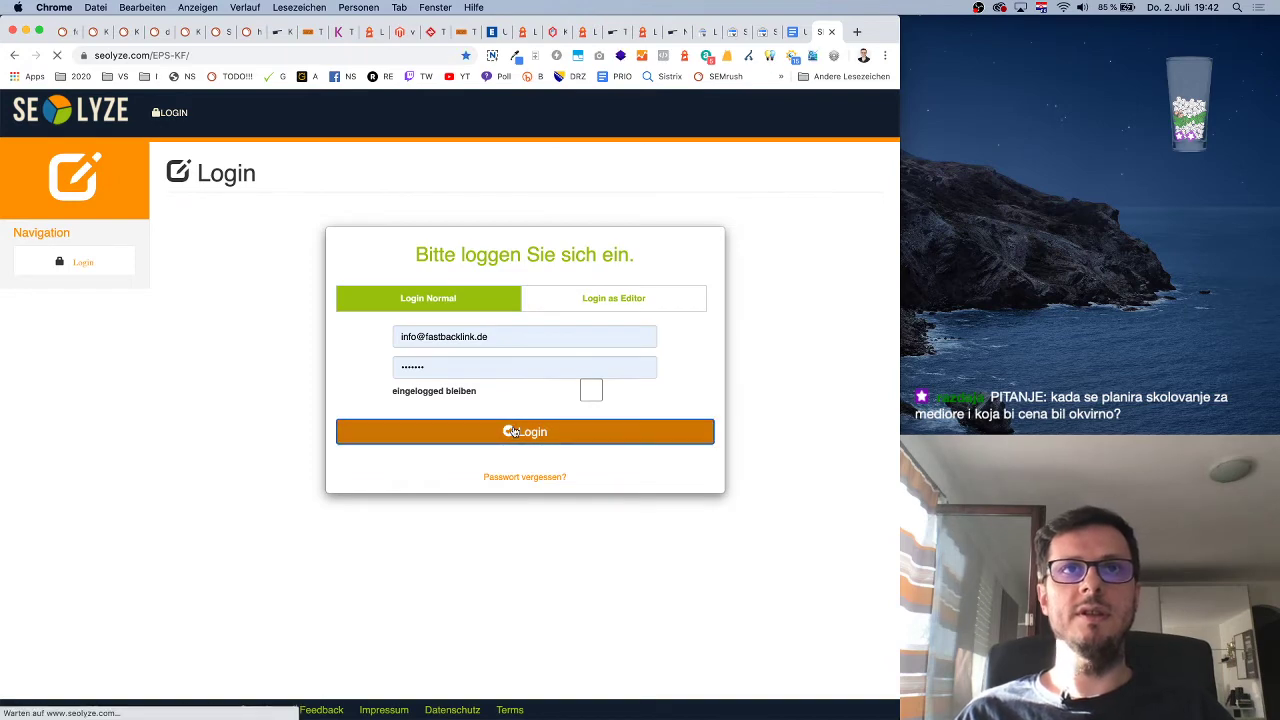
click(592, 376)
click(600, 432)
click(573, 414)
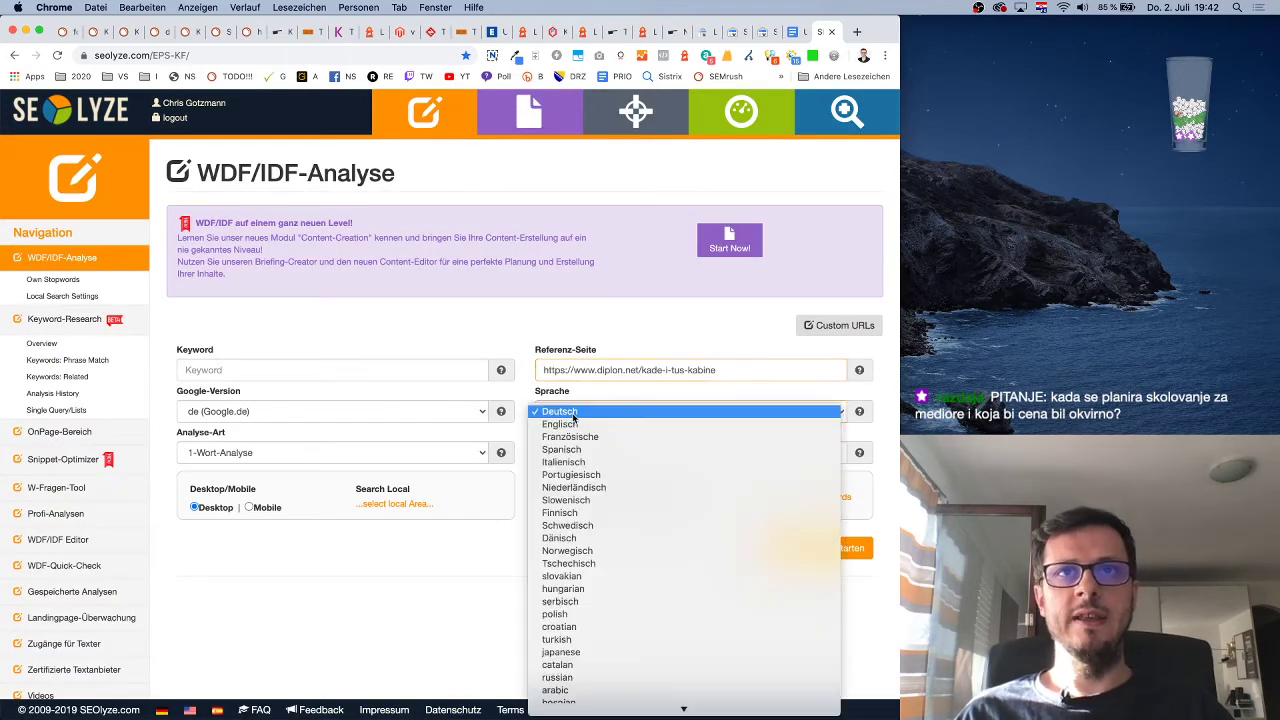
text(serbi)
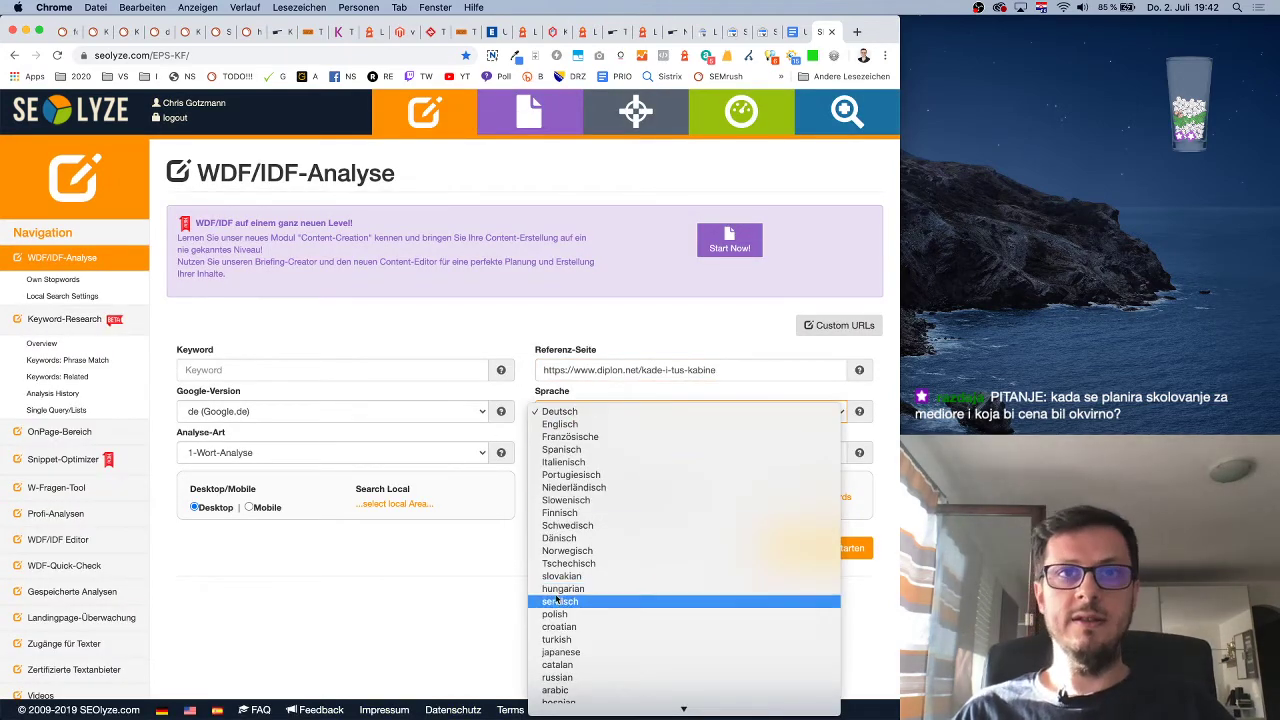
key(Return)
Set the Google version for the WDF/IDF analysis to rs (Google.rs)
click(453, 414)
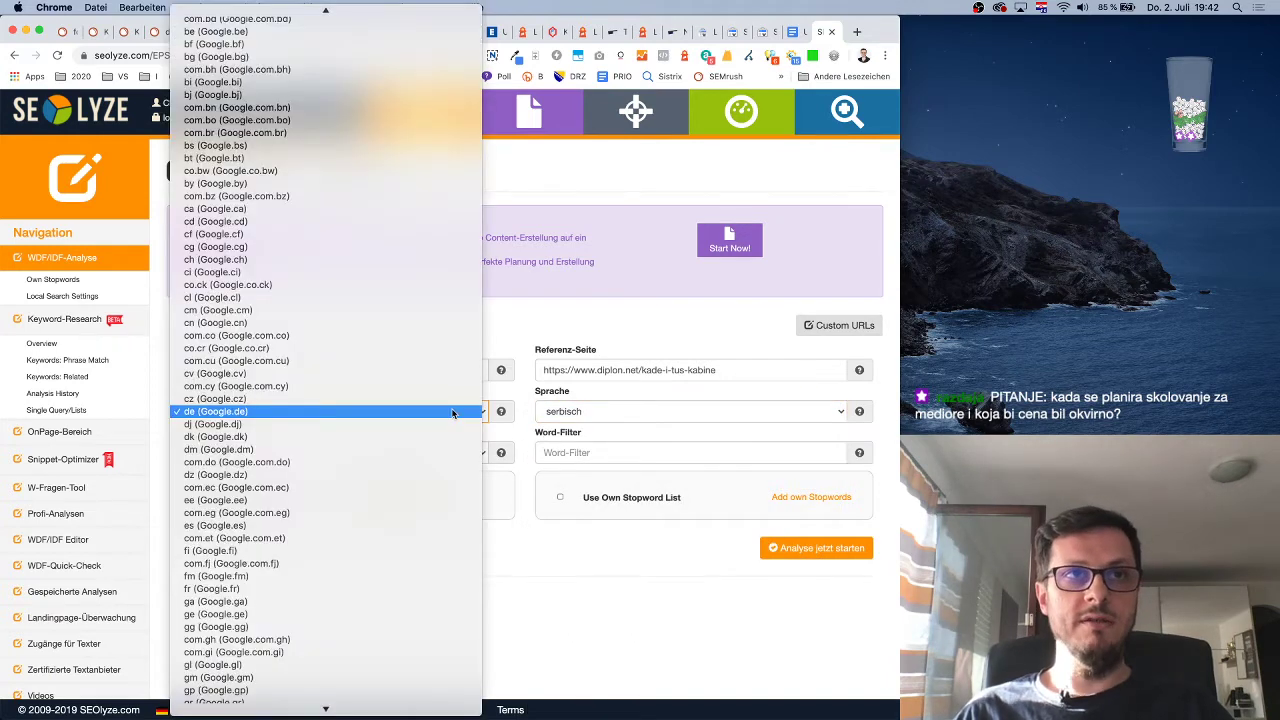
key(r)
key(s)
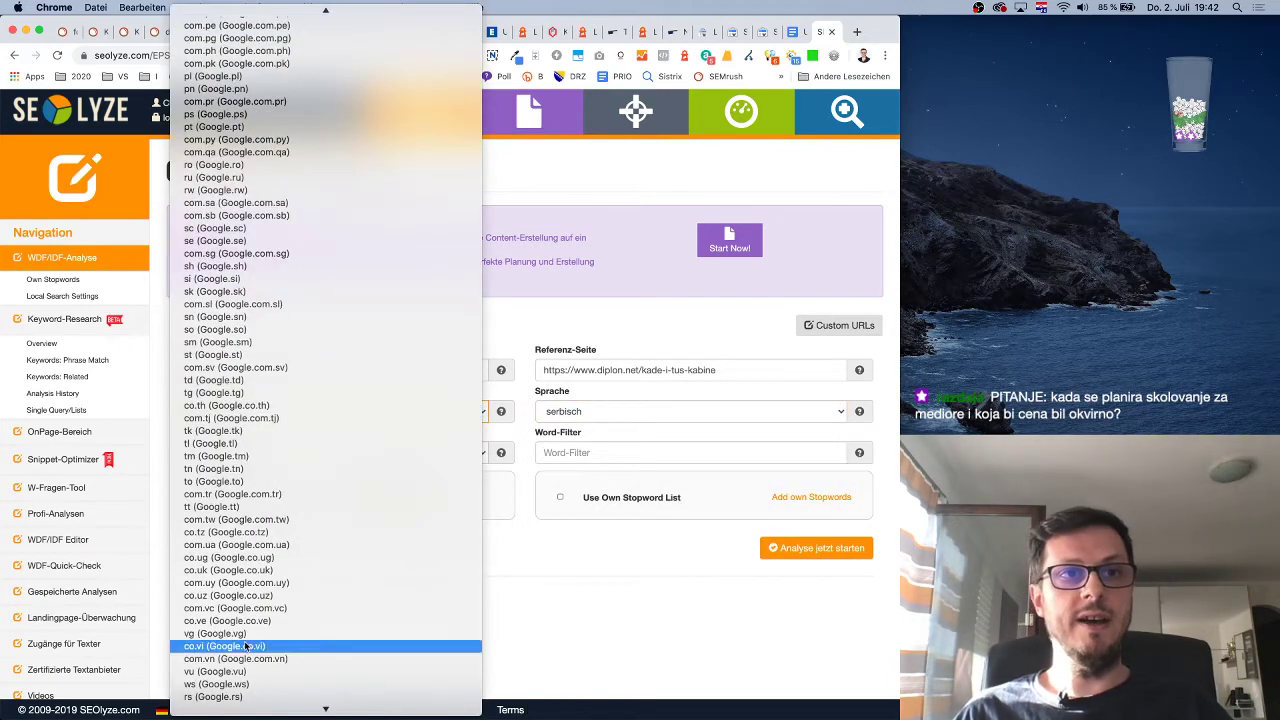
click(262, 700)
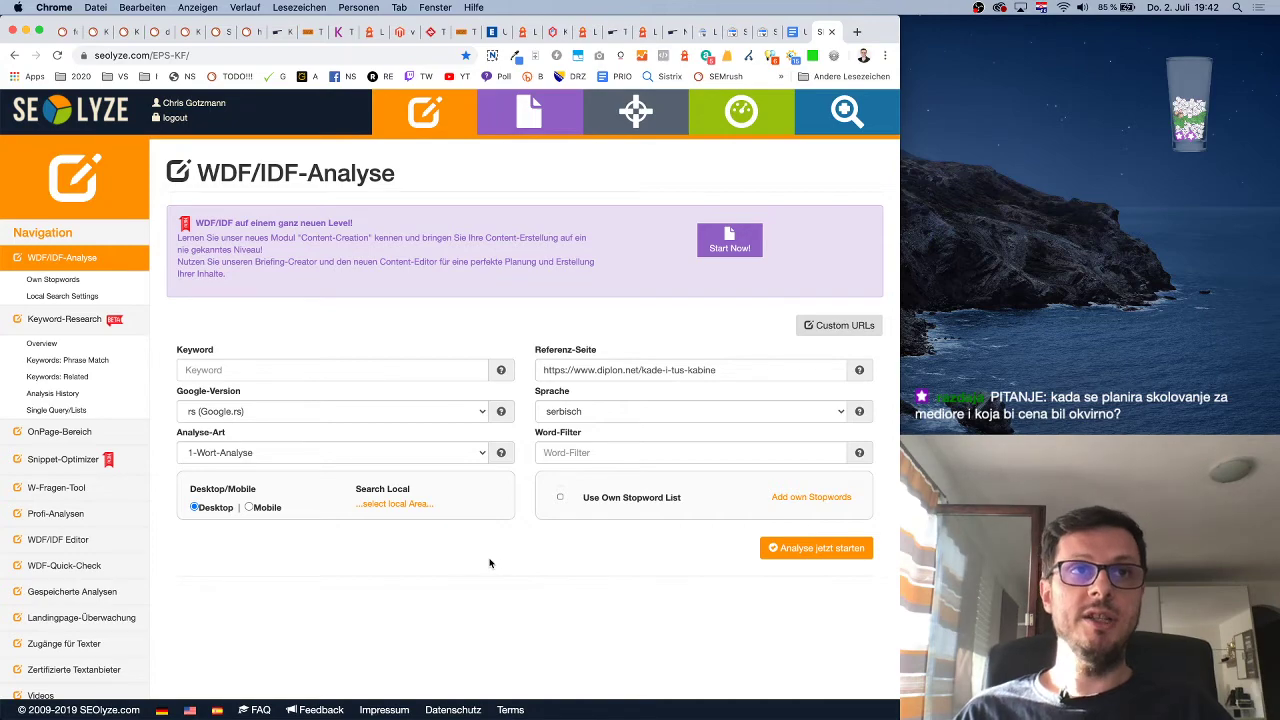
Check the search term in the SEMrush Keyword Overview and enter "tuš kabine" as the SEOlyze analysis keyword
click(379, 369)
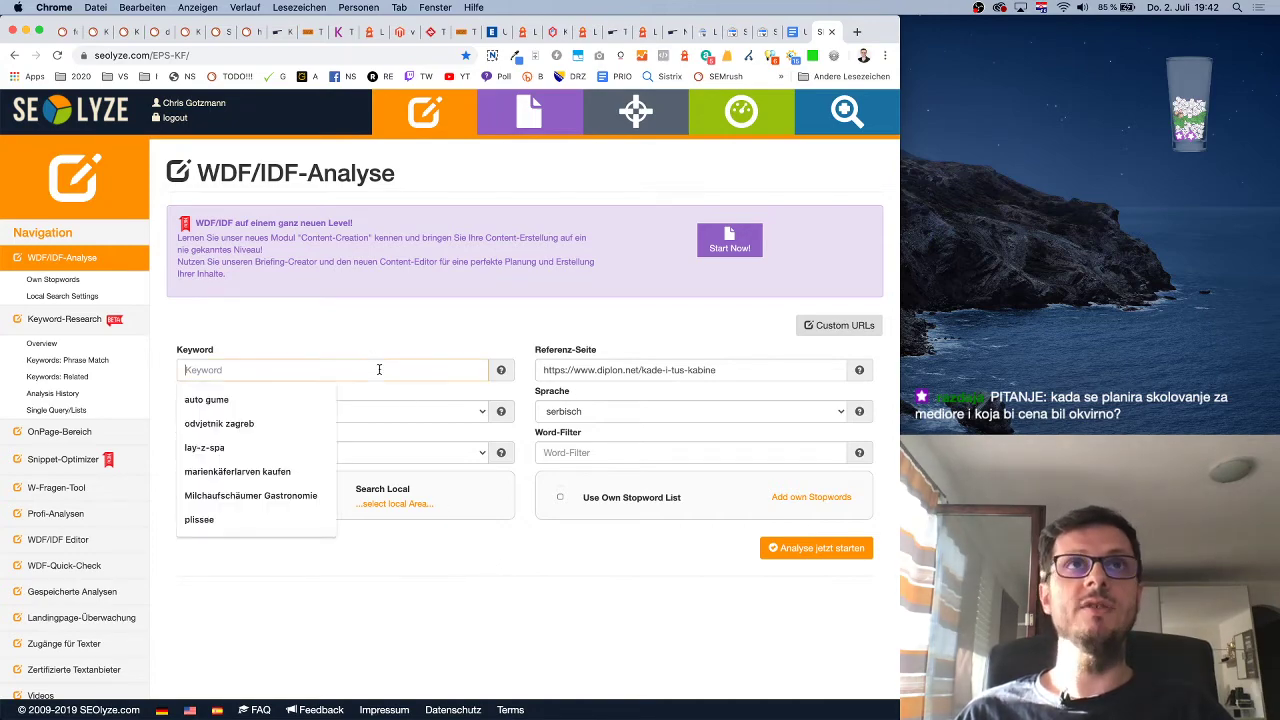
click(186, 31)
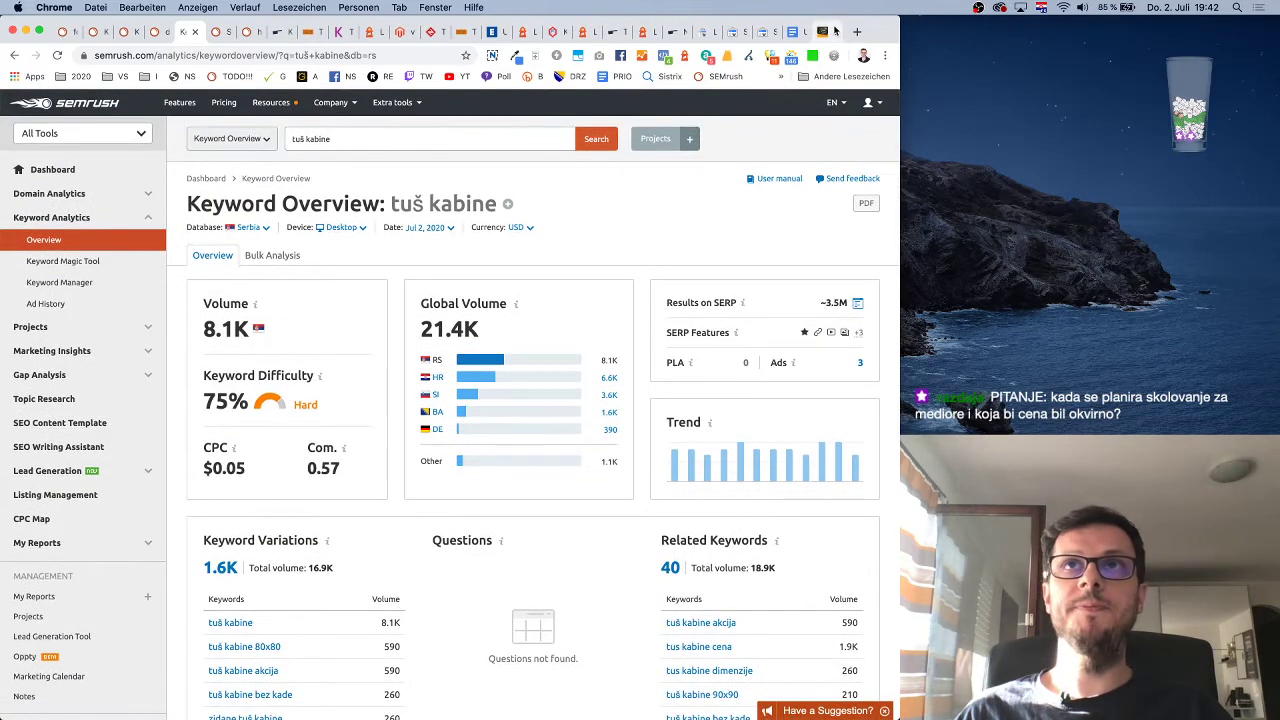
click(835, 31)
click(314, 370)
text(tup ka)
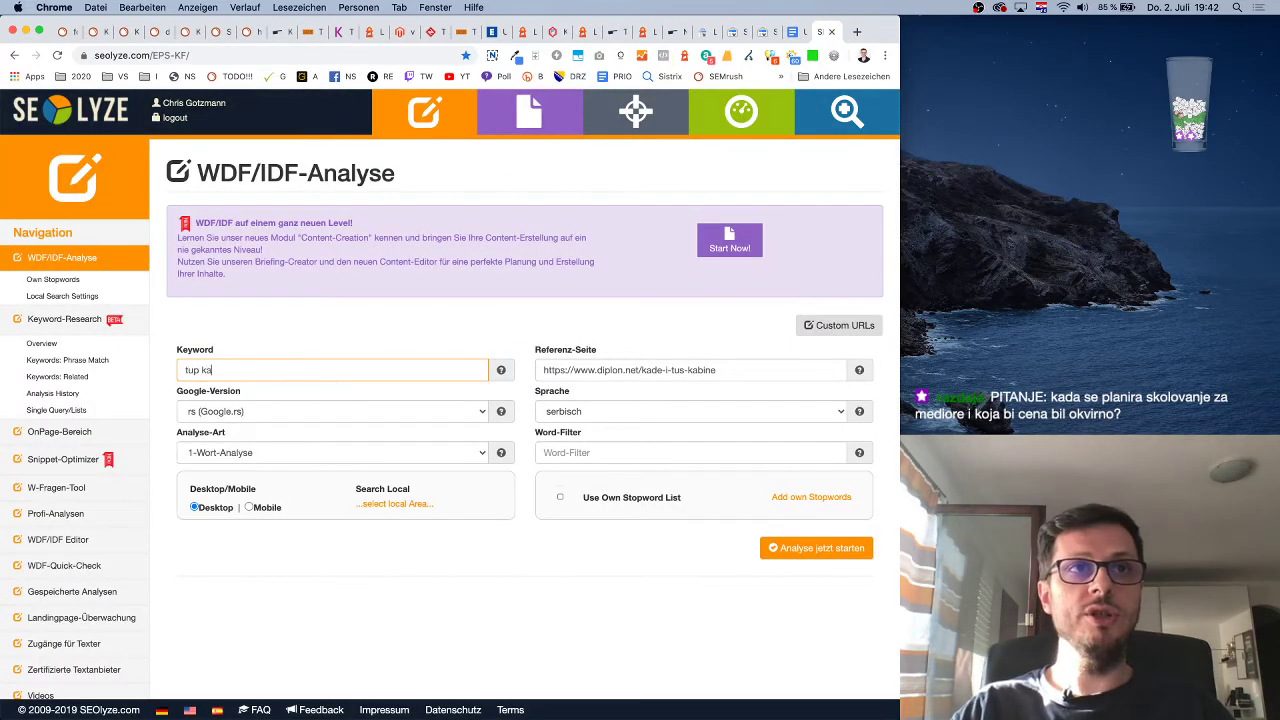
key(BackSpace)
text(š k)
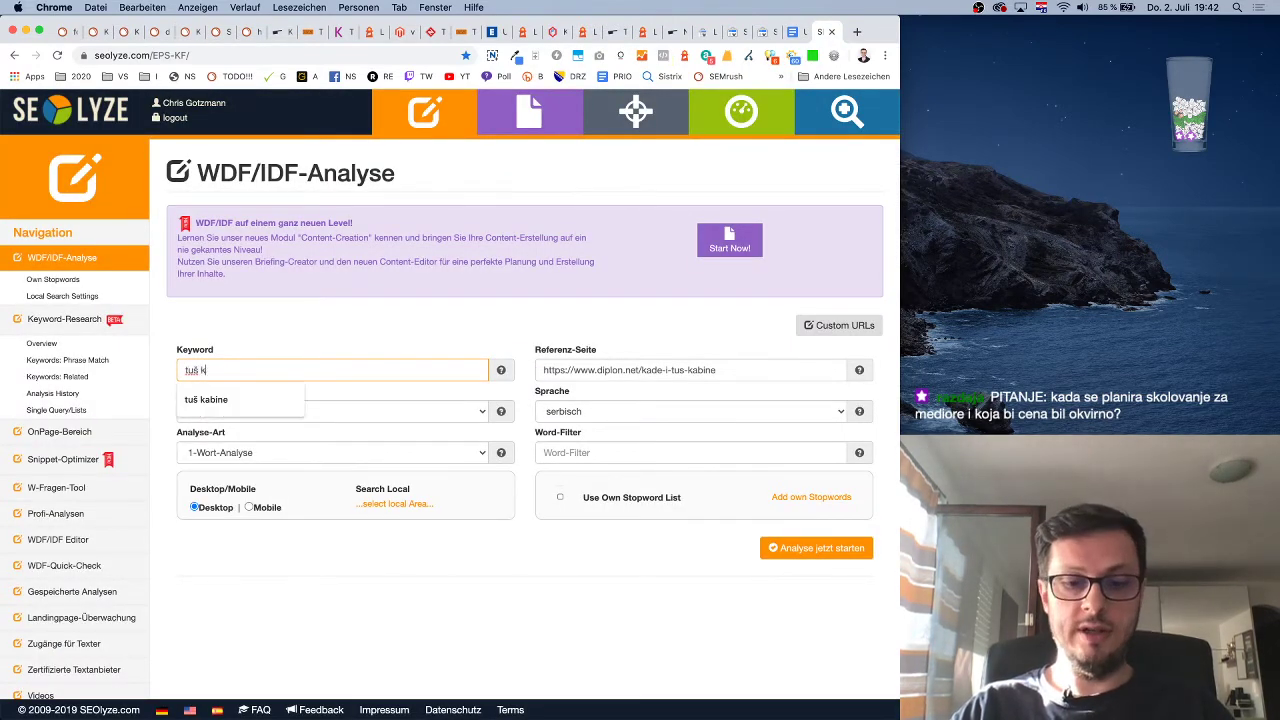
text(abine)
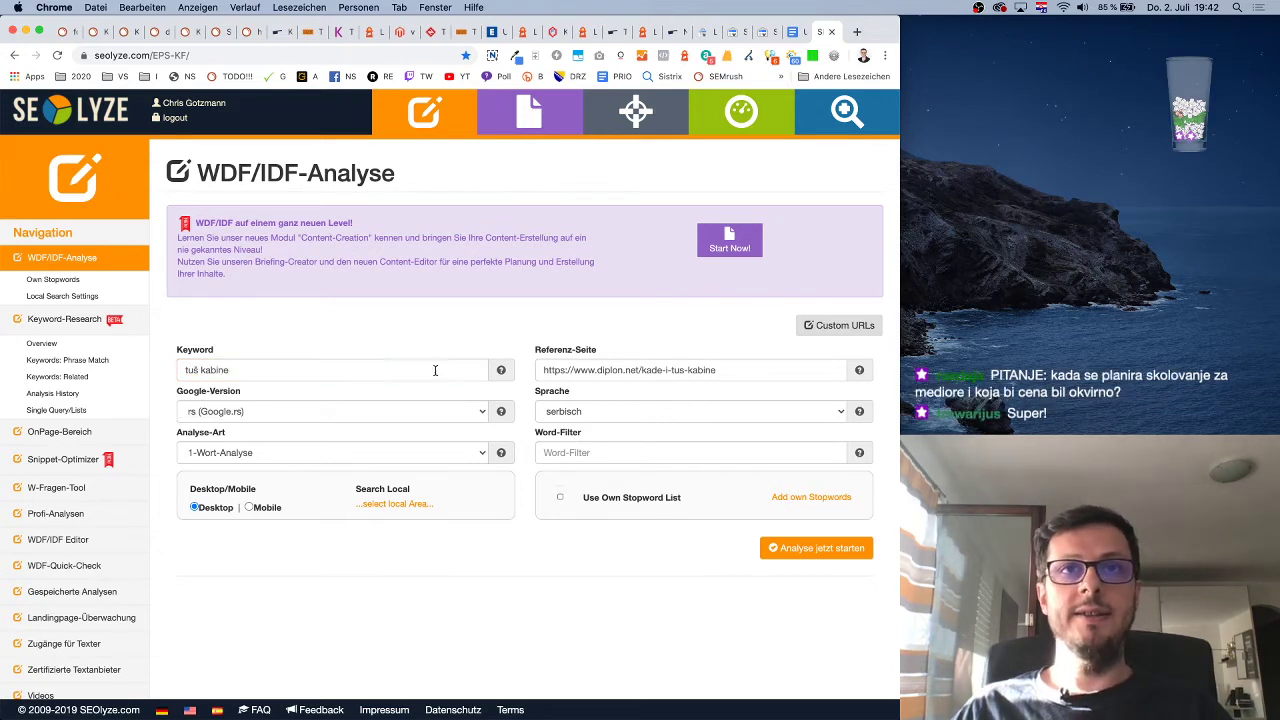
Start the WDF/IDF analysis for tuš kabine
click(250, 507)
click(812, 549)
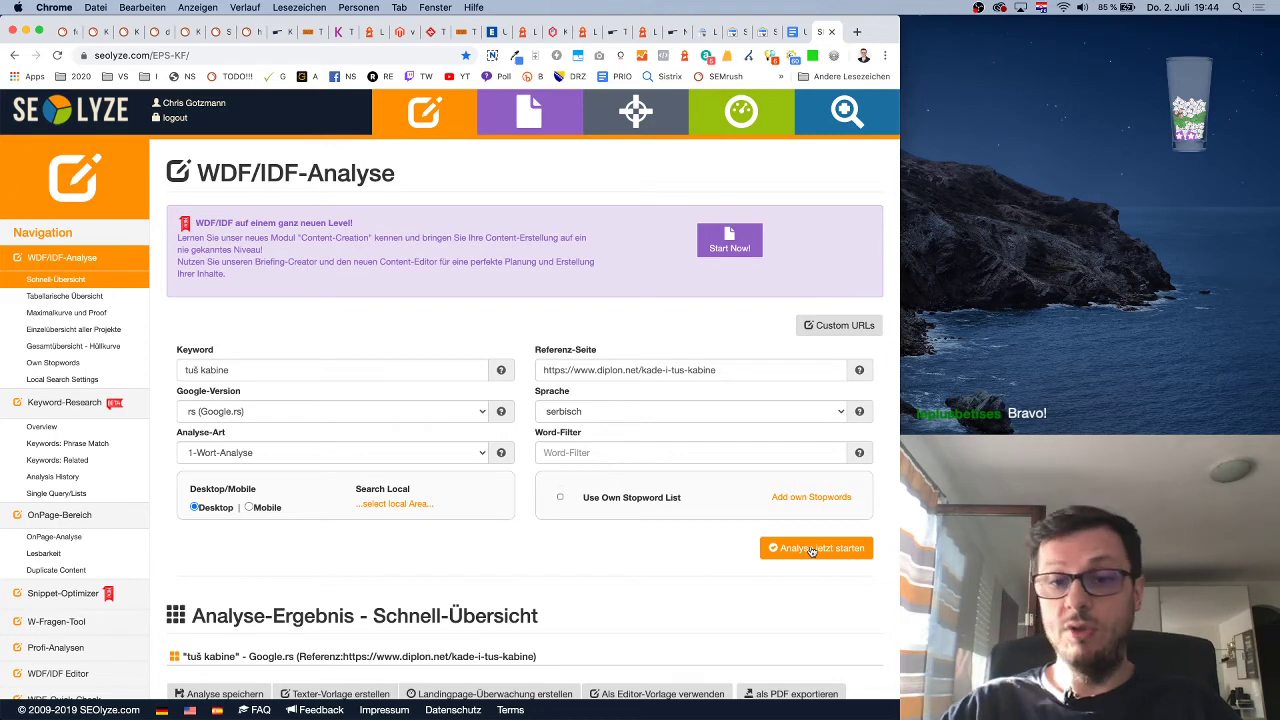
click(812, 549)
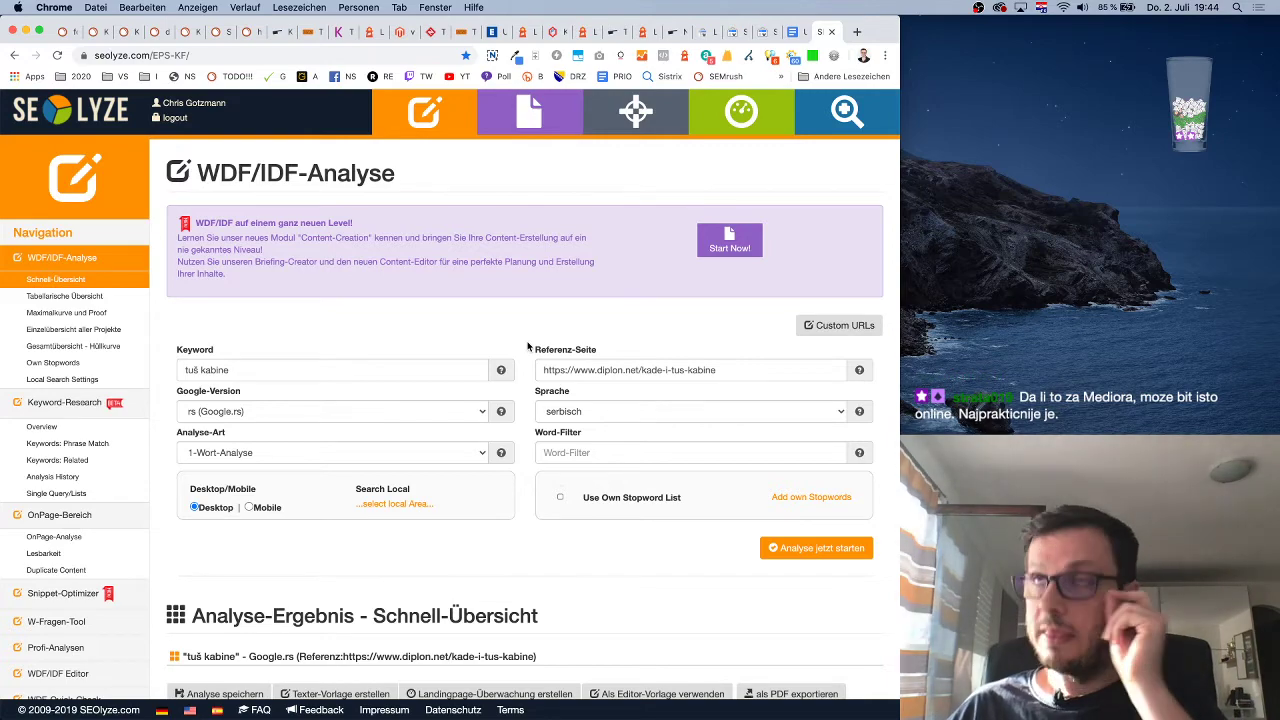
Review the analysis overview, comparing headings, title and description metrics, and the word counts of the ten ranking pages
scroll(541, 418, down, 4)
scroll(541, 418, down, 5)
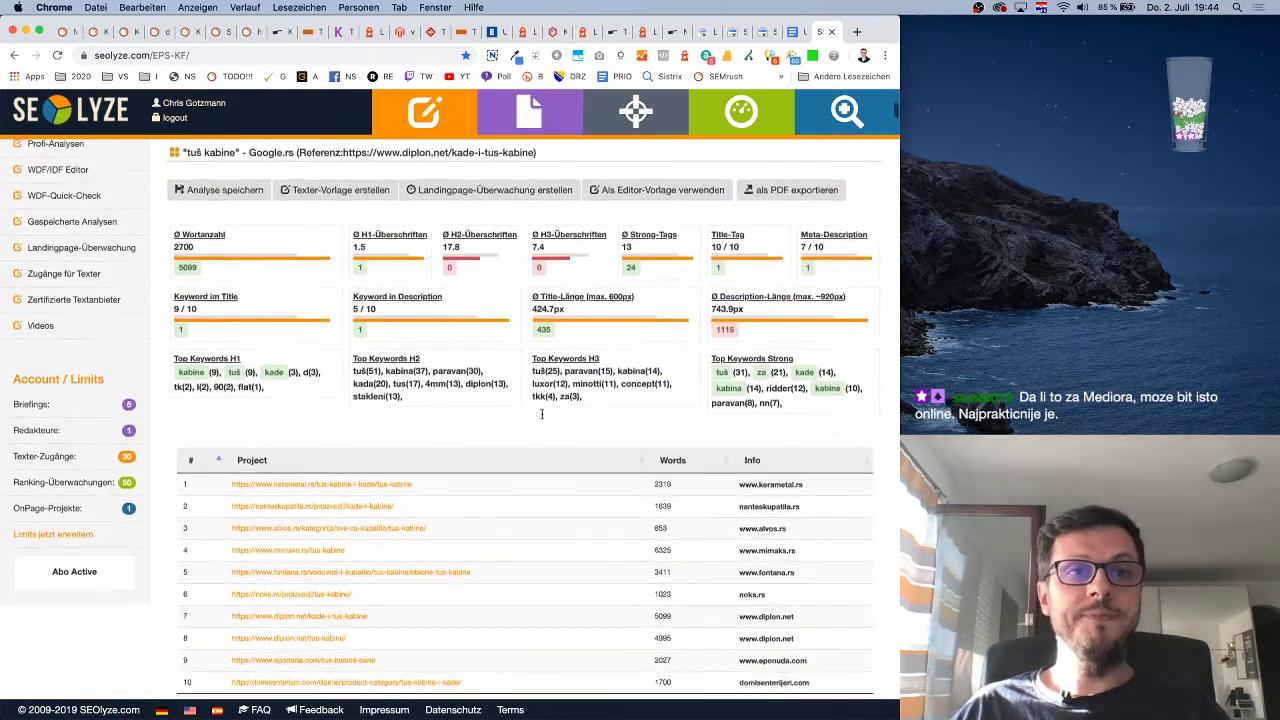
scroll(540, 414, up, 5)
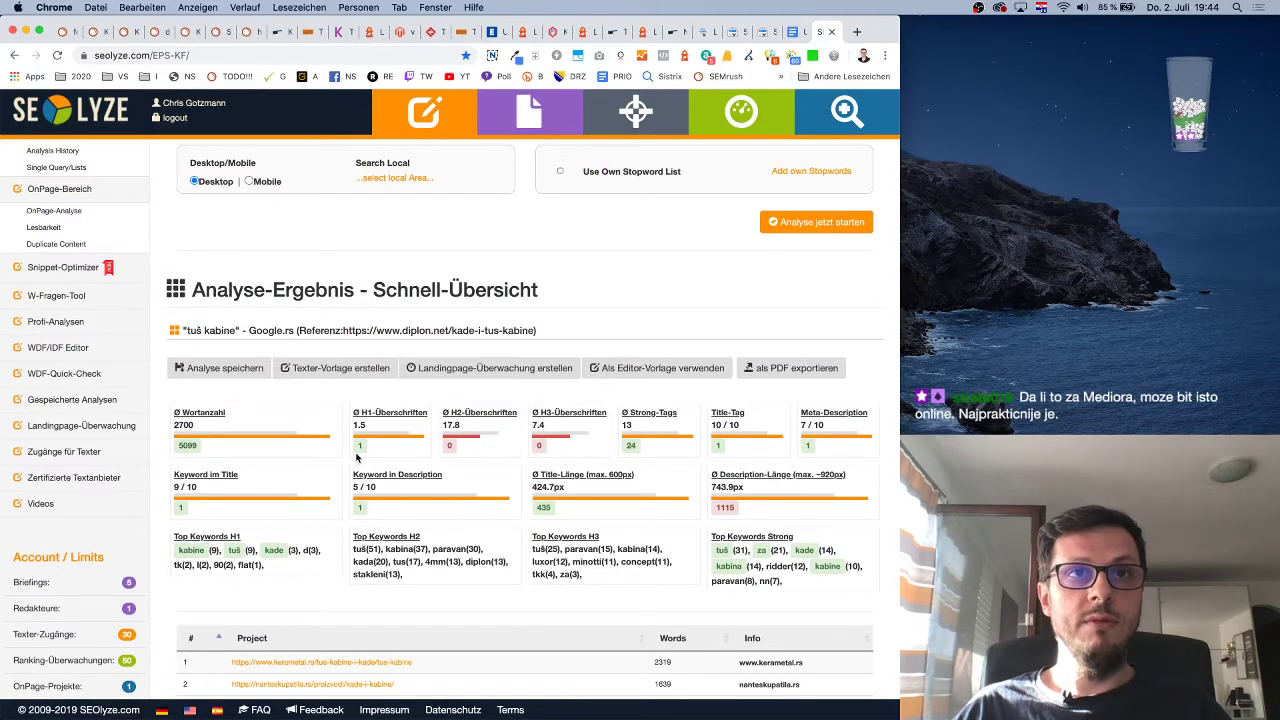
scroll(455, 467, down, 3)
scroll(455, 466, down, 1)
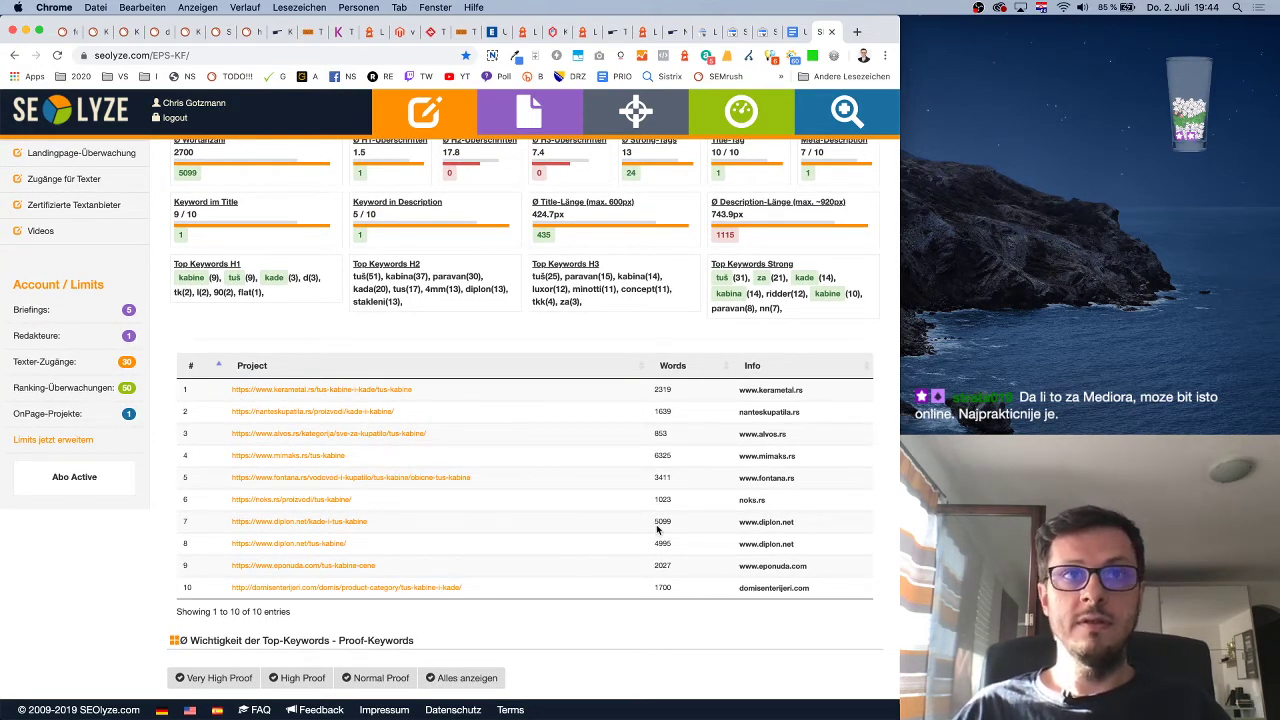
Open diplon.net/tus-kabine from the ranking list, look at its product category menu, and return to the SEOlyze results
click(310, 544)
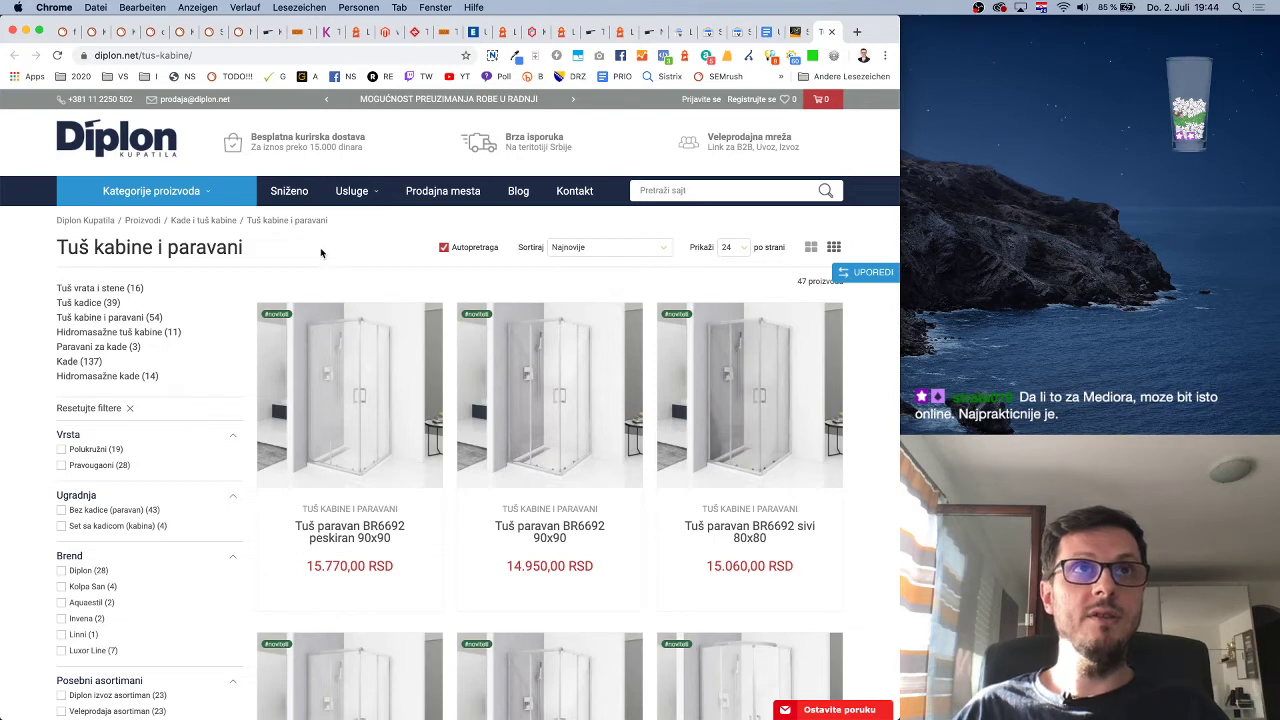
mouse_move(150, 190)
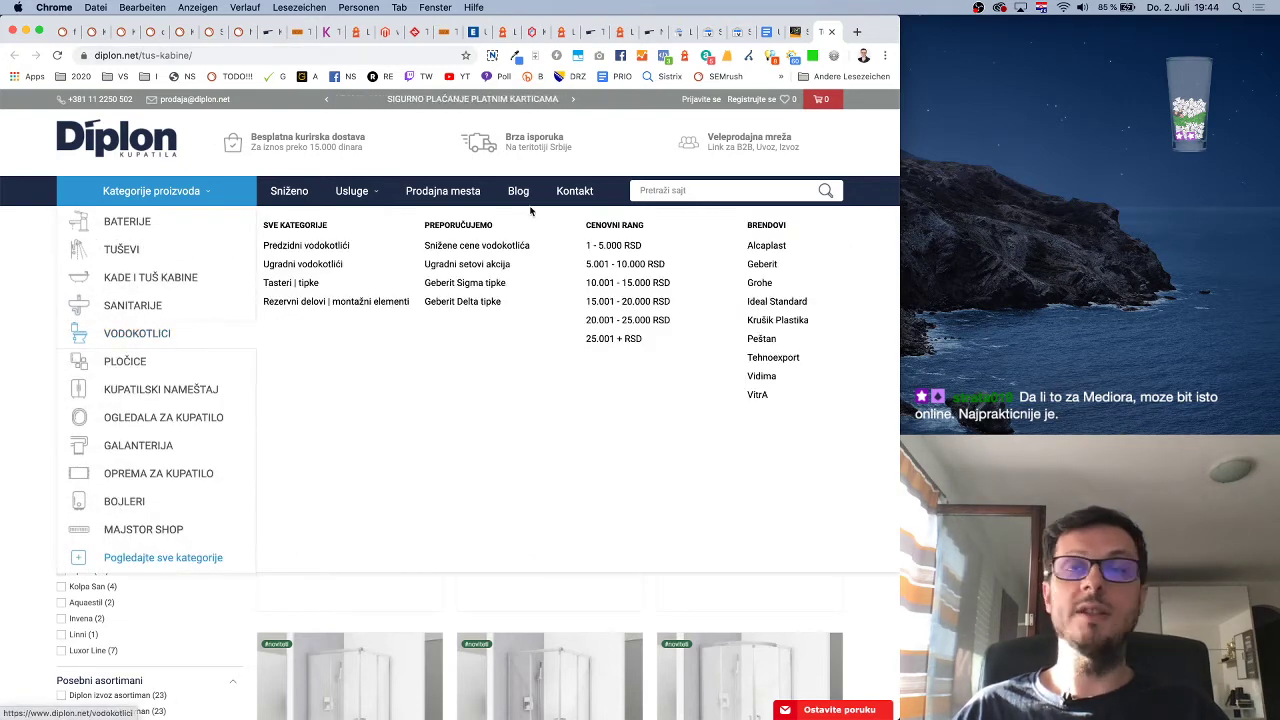
click(793, 32)
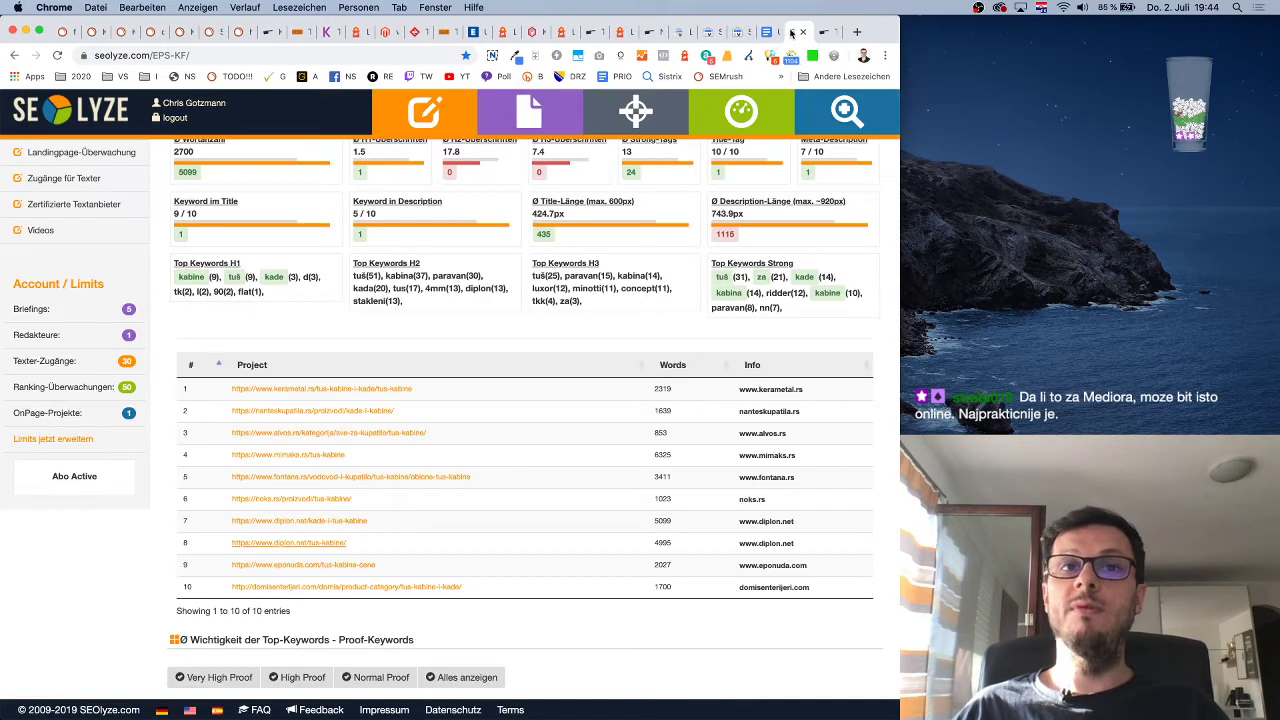
Examine the Proof-Keywords chart against the Diplon reference page at Very High Proof and High Proof
scroll(500, 514, down, 5)
scroll(499, 511, down, 3)
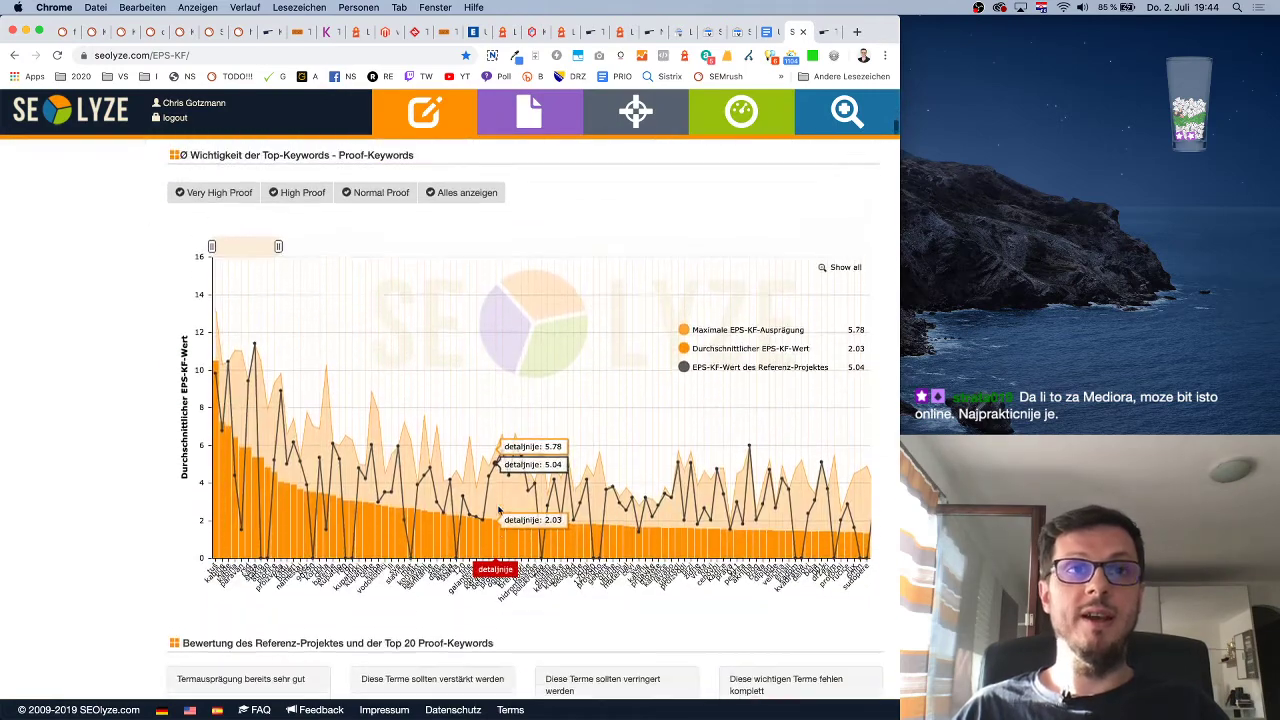
scroll(300, 400, up, 2)
click(235, 268)
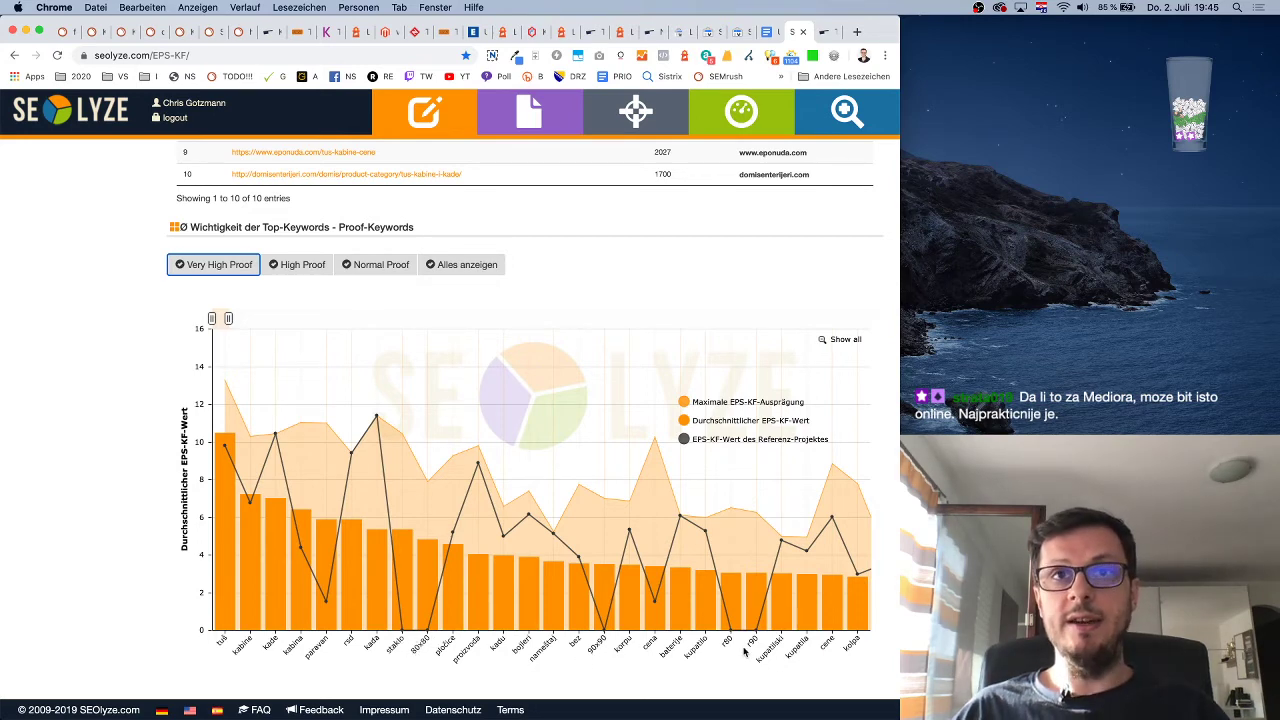
click(297, 264)
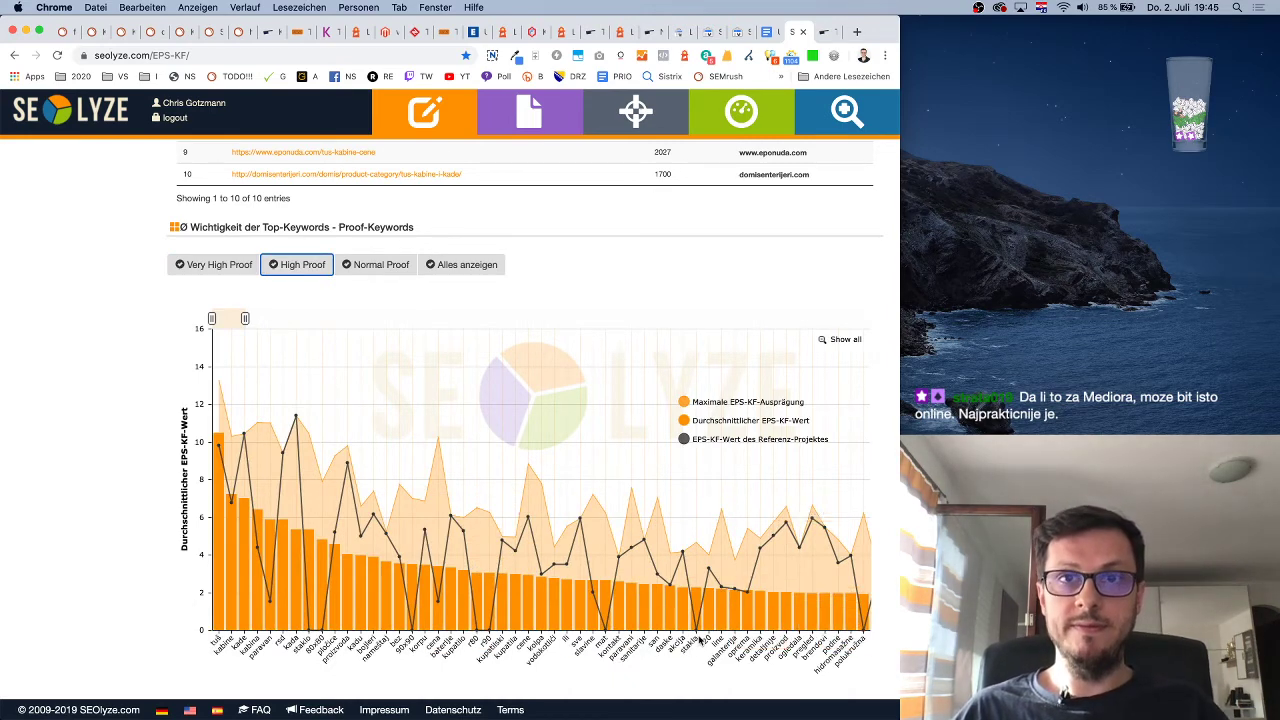
mouse_move(272, 433)
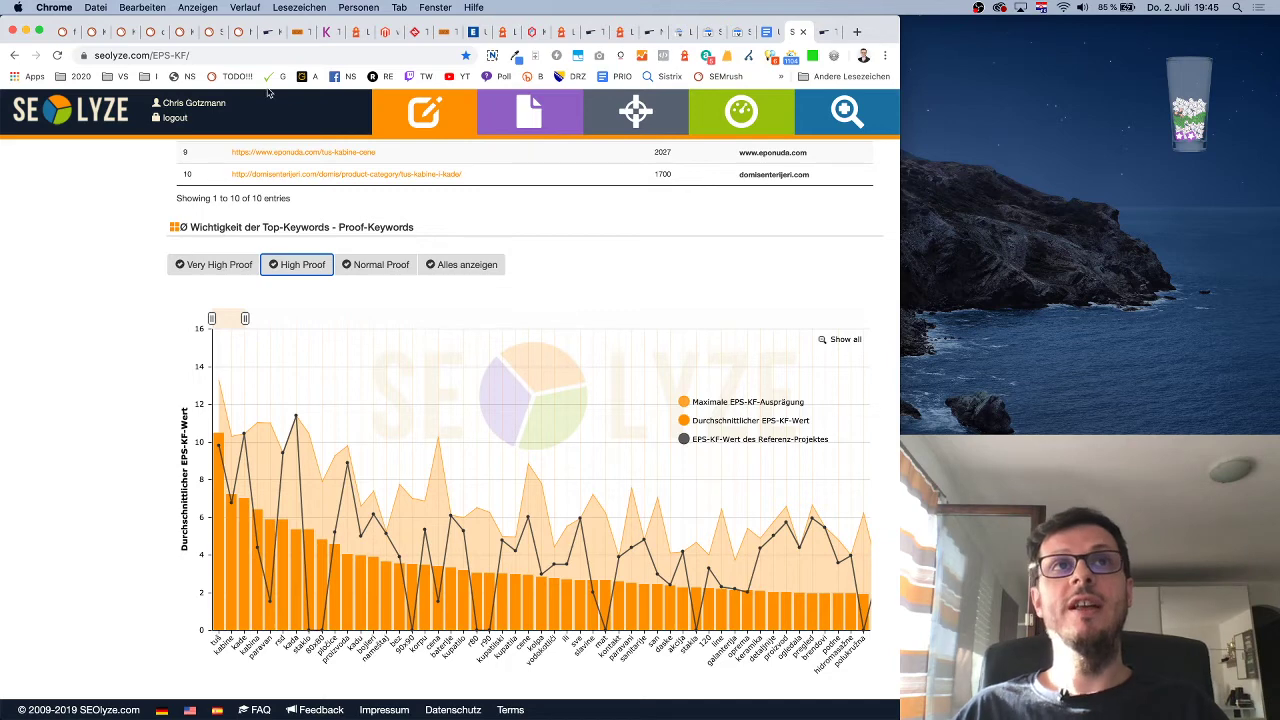
Revisit Kerametal's Tuš kabine page, Diplon's Tenax tuš kadica product page and Diplon's aquablade-filtered Proizvodi page
click(322, 32)
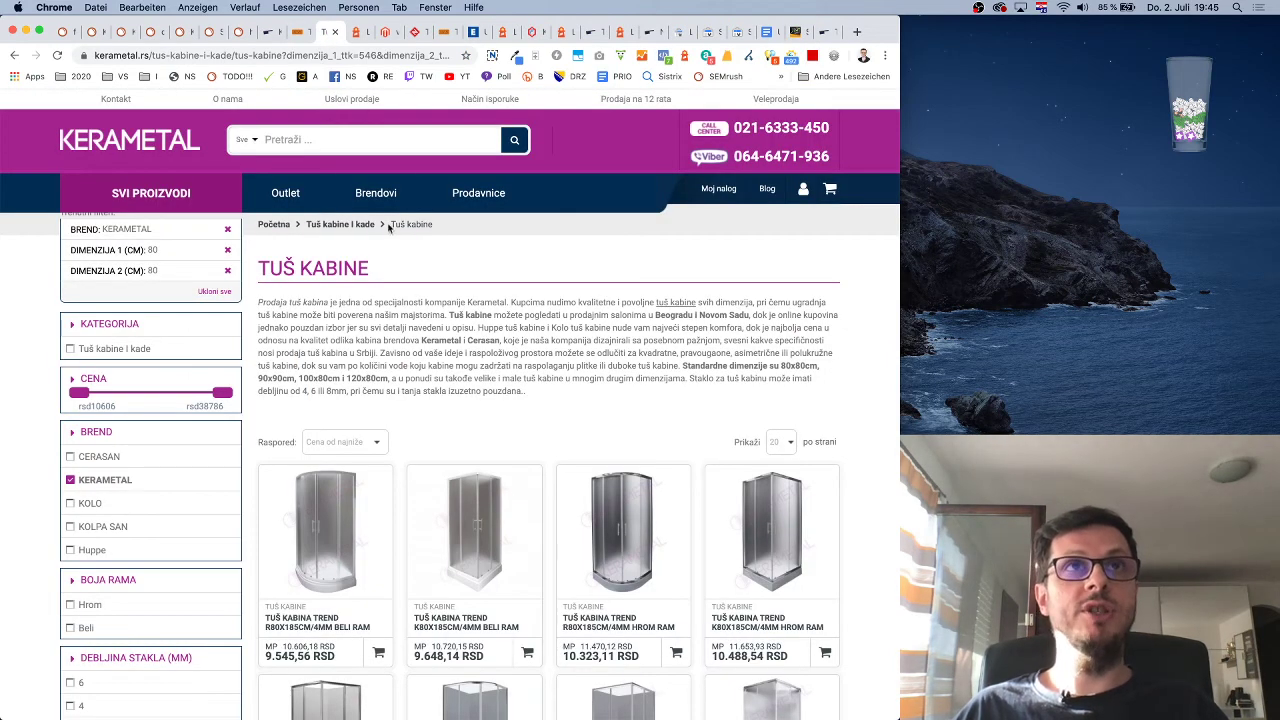
click(595, 34)
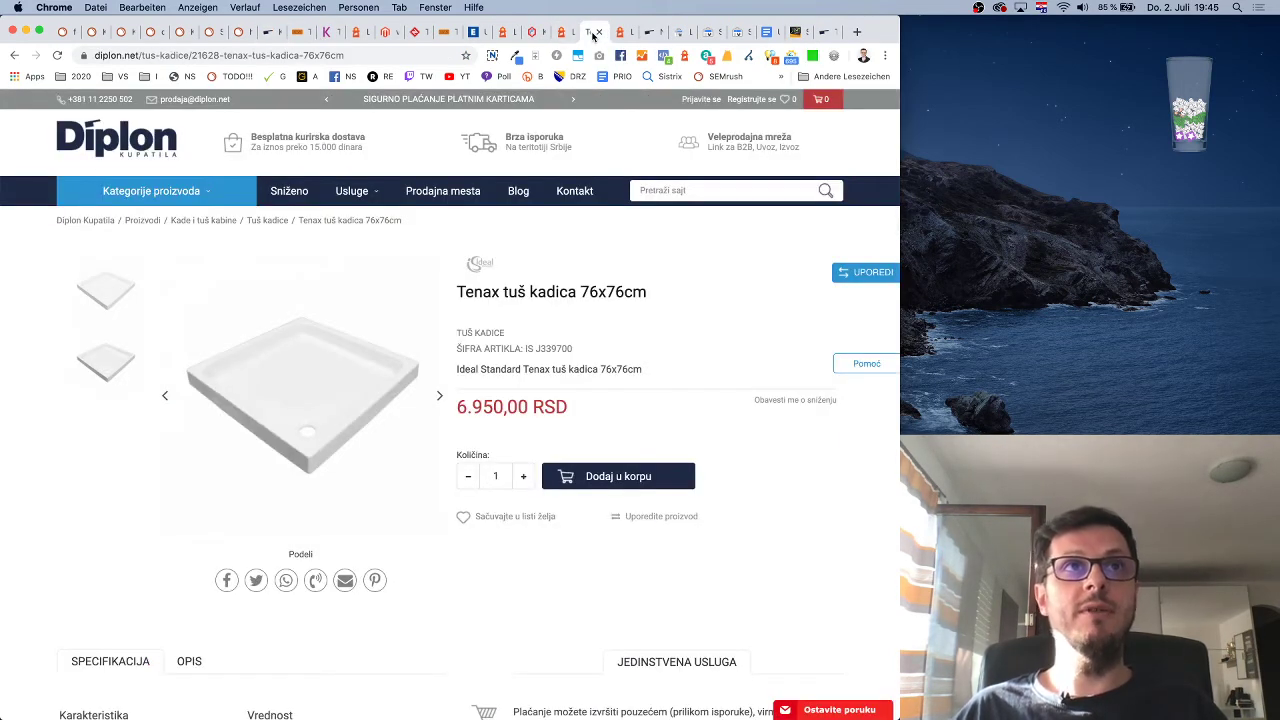
click(656, 33)
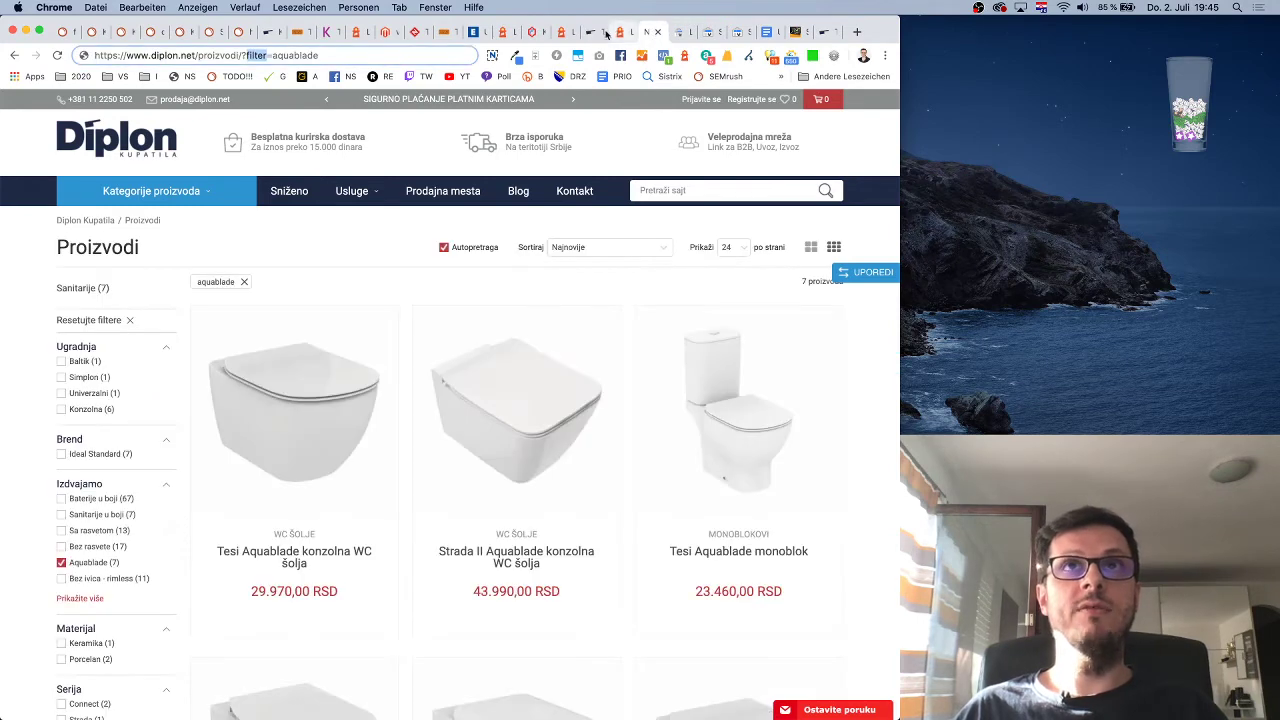